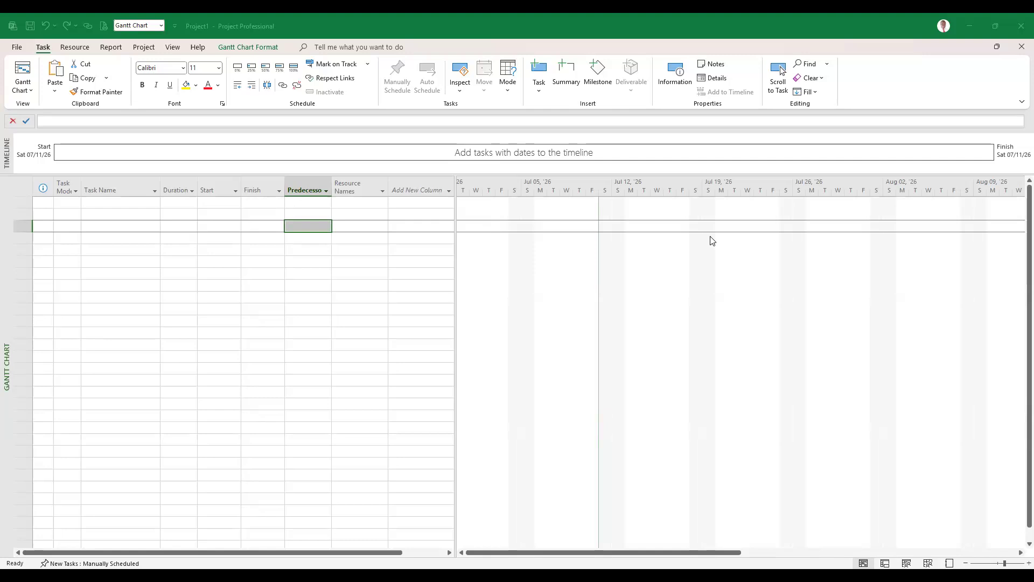
pyautogui.click(203, 289)
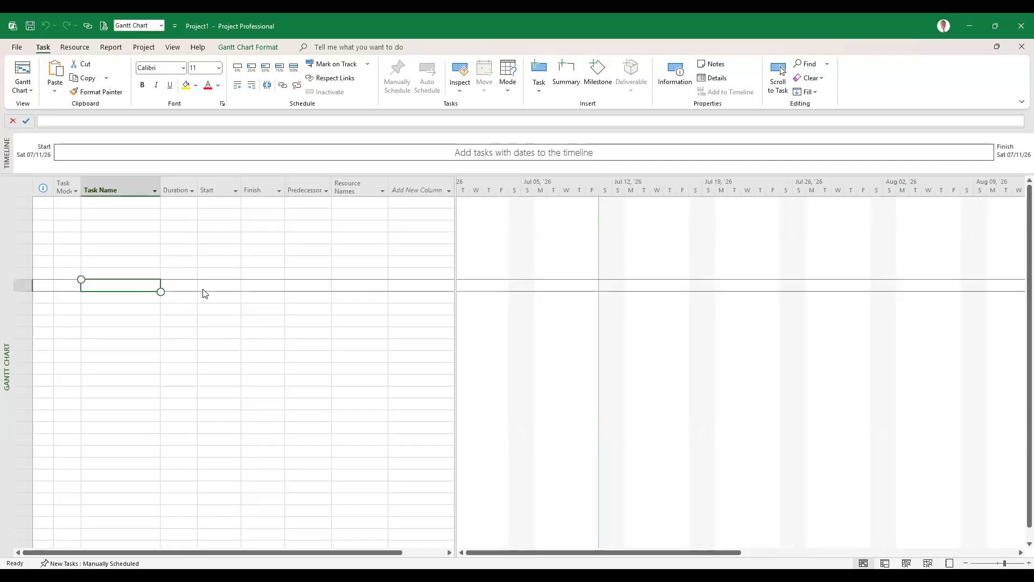
pyautogui.moveTo(175, 260); pyautogui.dragTo(208, 257)
pyautogui.moveTo(196, 265); pyautogui.dragTo(187, 310)
pyautogui.moveTo(241, 290)
pyautogui.mouseDown()
pyautogui.moveTo(225, 294)
pyautogui.moveTo(234, 304)
pyautogui.mouseUp()
pyautogui.moveTo(273, 278)
pyautogui.mouseDown()
pyautogui.moveTo(260, 283)
pyautogui.moveTo(249, 319)
pyautogui.mouseUp()
pyautogui.moveTo(282, 279); pyautogui.dragTo(276, 310)
pyautogui.moveTo(307, 287)
pyautogui.mouseDown()
pyautogui.moveTo(282, 310)
pyautogui.moveTo(299, 324)
pyautogui.mouseUp()
pyautogui.moveTo(238, 322); pyautogui.dragTo(216, 385)
pyautogui.moveTo(207, 360); pyautogui.dragTo(305, 360)
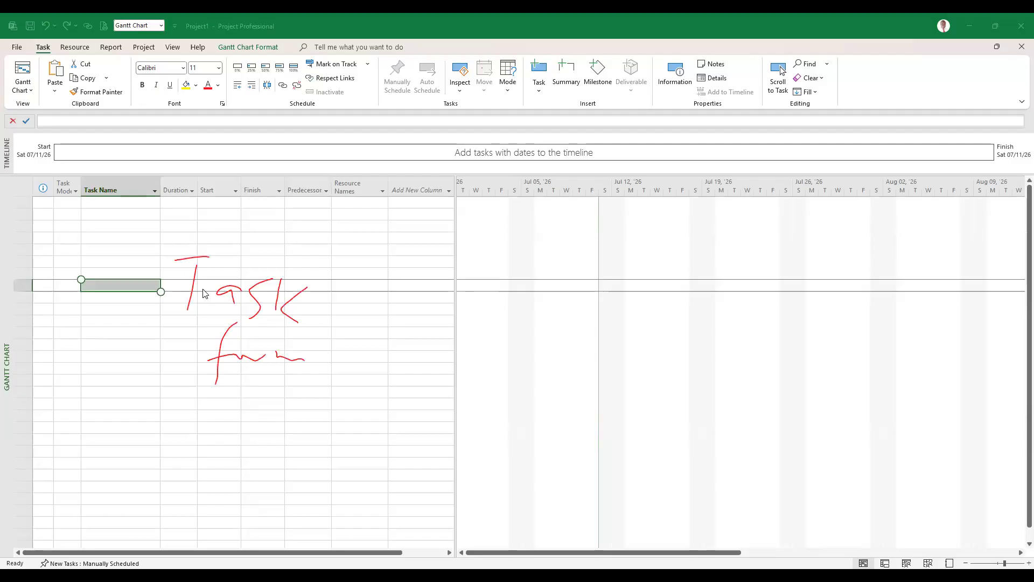
pyautogui.moveTo(146, 399)
pyautogui.mouseDown()
pyautogui.moveTo(203, 402)
pyautogui.moveTo(176, 428)
pyautogui.mouseUp()
pyautogui.moveTo(232, 216)
pyautogui.mouseDown()
pyautogui.moveTo(240, 402)
pyautogui.moveTo(186, 250)
pyautogui.mouseUp()
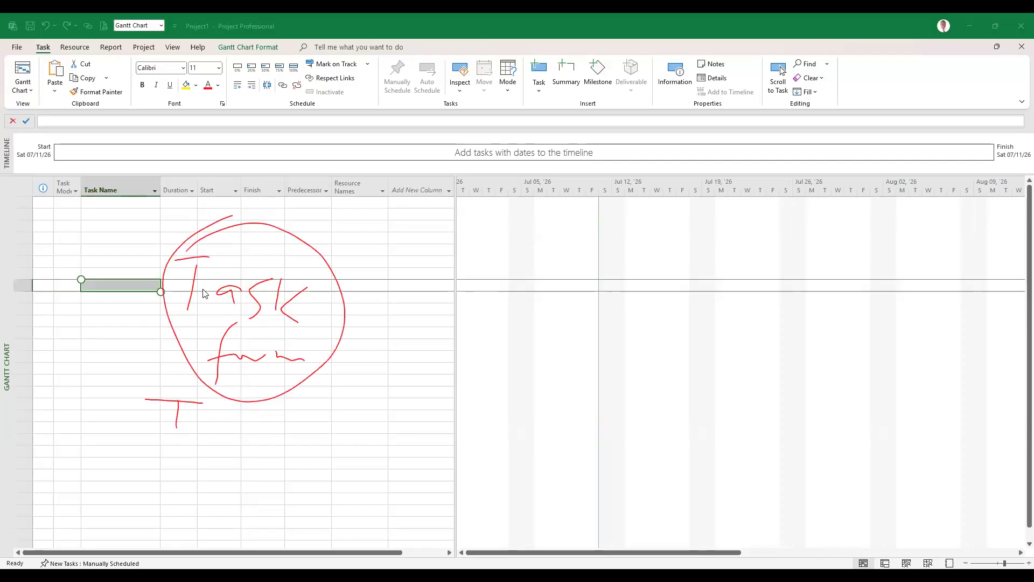
pyautogui.moveTo(639, 312)
pyautogui.mouseDown()
pyautogui.moveTo(614, 310)
pyautogui.moveTo(617, 354)
pyautogui.mouseUp()
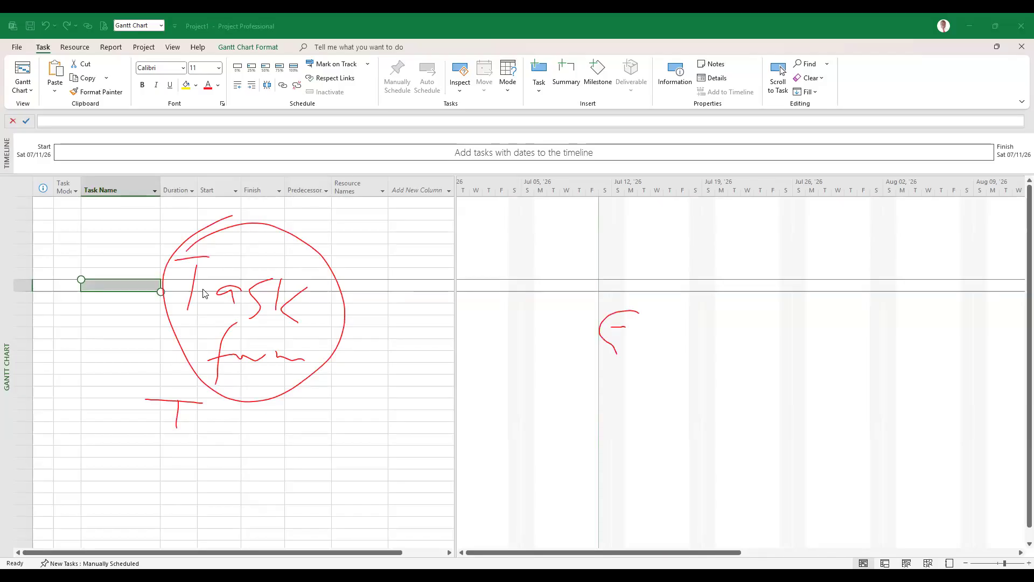
pyautogui.moveTo(486, 216)
pyautogui.mouseDown()
pyautogui.moveTo(978, 249)
pyautogui.moveTo(953, 515)
pyautogui.moveTo(550, 528)
pyautogui.moveTo(494, 272)
pyautogui.moveTo(502, 216)
pyautogui.mouseUp()
pyautogui.moveTo(475, 166)
pyautogui.mouseDown()
pyautogui.moveTo(469, 183)
pyautogui.moveTo(595, 207)
pyautogui.moveTo(1026, 206)
pyautogui.moveTo(964, 174)
pyautogui.moveTo(648, 153)
pyautogui.moveTo(459, 174)
pyautogui.mouseUp()
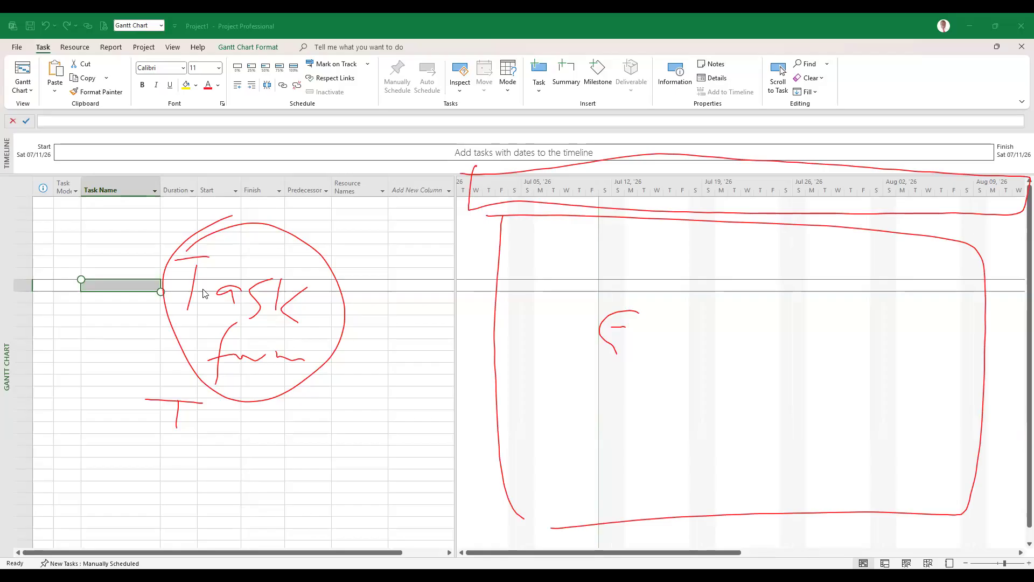
pyautogui.moveTo(44, 175); pyautogui.dragTo(52, 195)
pyautogui.moveTo(46, 214)
pyautogui.mouseDown()
pyautogui.moveTo(28, 296)
pyautogui.moveTo(48, 253)
pyautogui.moveTo(46, 293)
pyautogui.mouseUp()
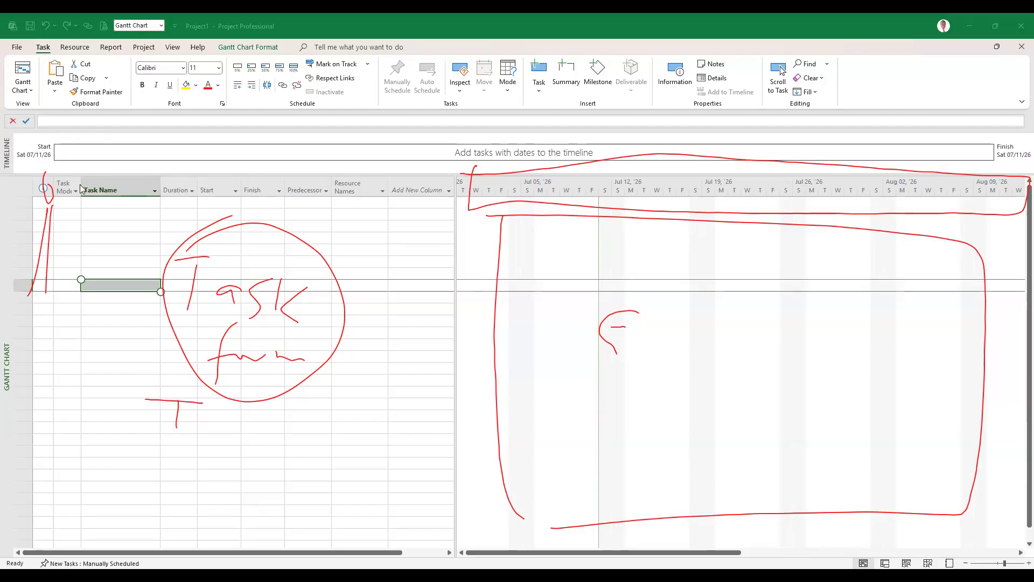
# Widen the Task Mode and Task Name columns in the Gantt Chart's task table
pyautogui.moveTo(80, 189); pyautogui.dragTo(100, 189)
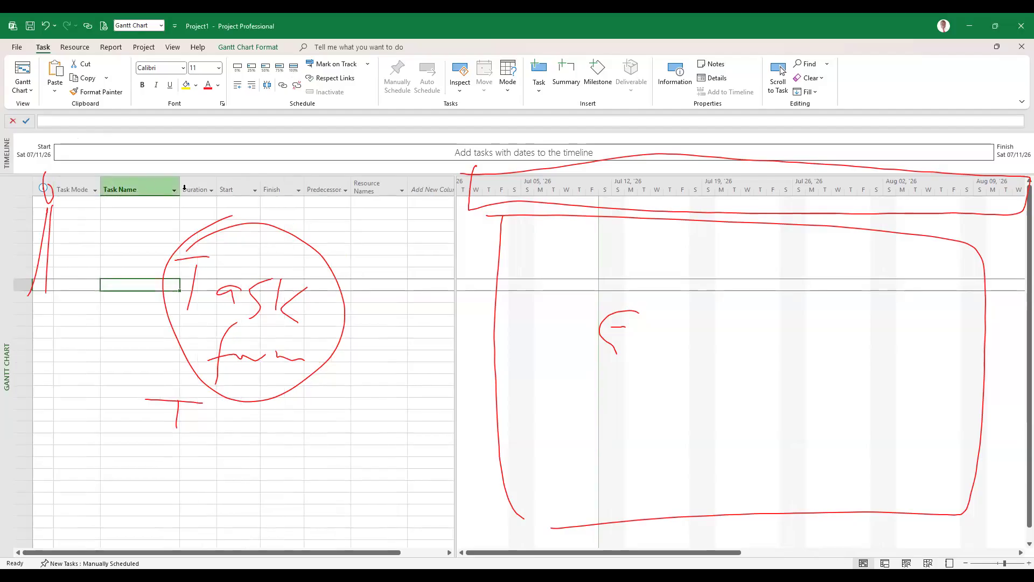
pyautogui.moveTo(177, 191); pyautogui.dragTo(199, 191)
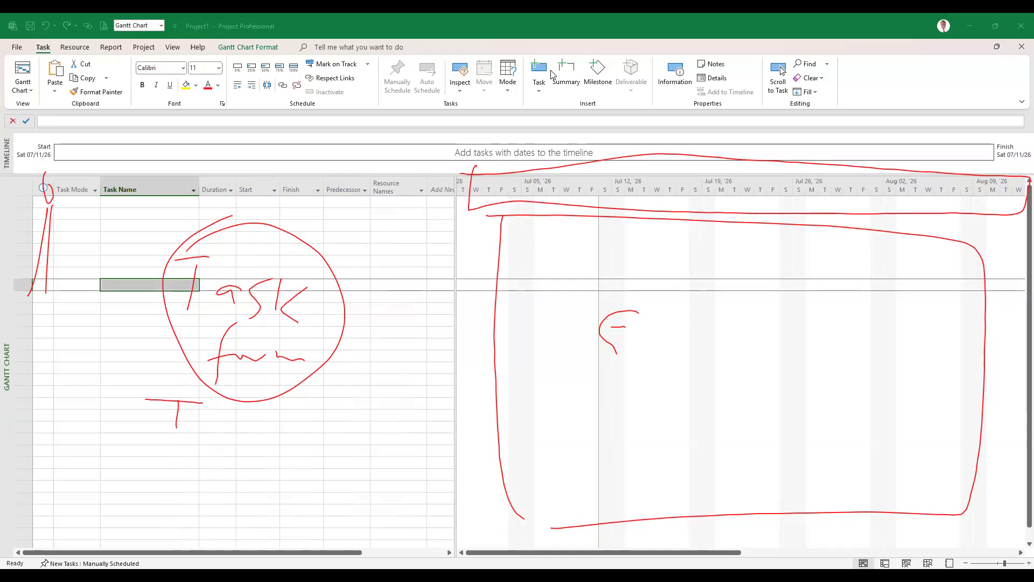
pyautogui.moveTo(64, 275)
pyautogui.mouseDown()
pyautogui.moveTo(78, 209)
pyautogui.moveTo(83, 218)
pyautogui.mouseUp()
pyautogui.moveTo(142, 211)
pyautogui.mouseDown()
pyautogui.moveTo(121, 267)
pyautogui.moveTo(150, 217)
pyautogui.moveTo(126, 223)
pyautogui.mouseUp()
pyautogui.moveTo(213, 208)
pyautogui.mouseDown()
pyautogui.moveTo(209, 228)
pyautogui.moveTo(244, 234)
pyautogui.mouseUp()
pyautogui.moveTo(298, 211); pyautogui.dragTo(291, 232)
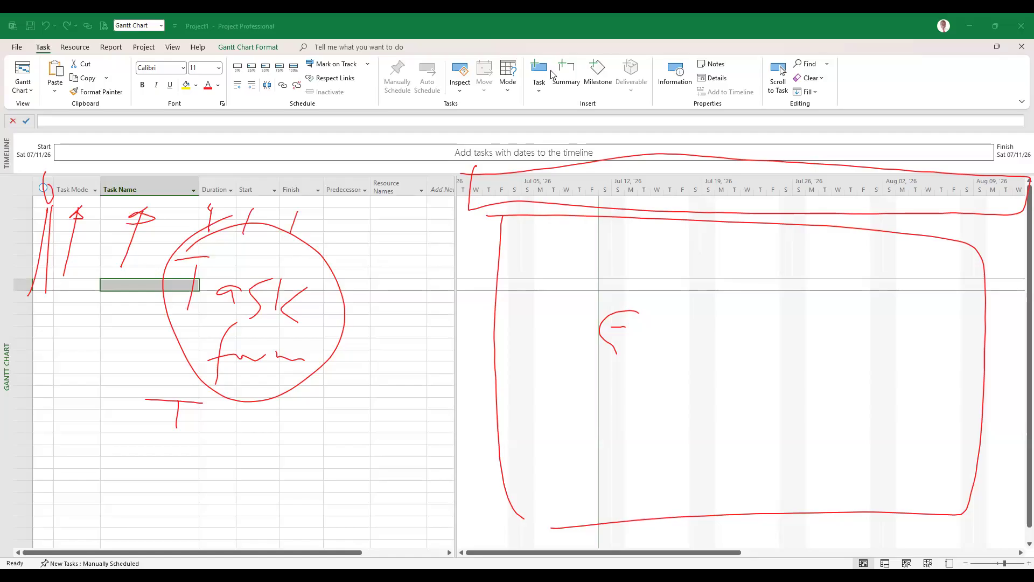
pyautogui.moveTo(342, 210)
pyautogui.mouseDown()
pyautogui.moveTo(339, 236)
pyautogui.moveTo(352, 216)
pyautogui.mouseUp()
pyautogui.hotkey('ctrl', 's')
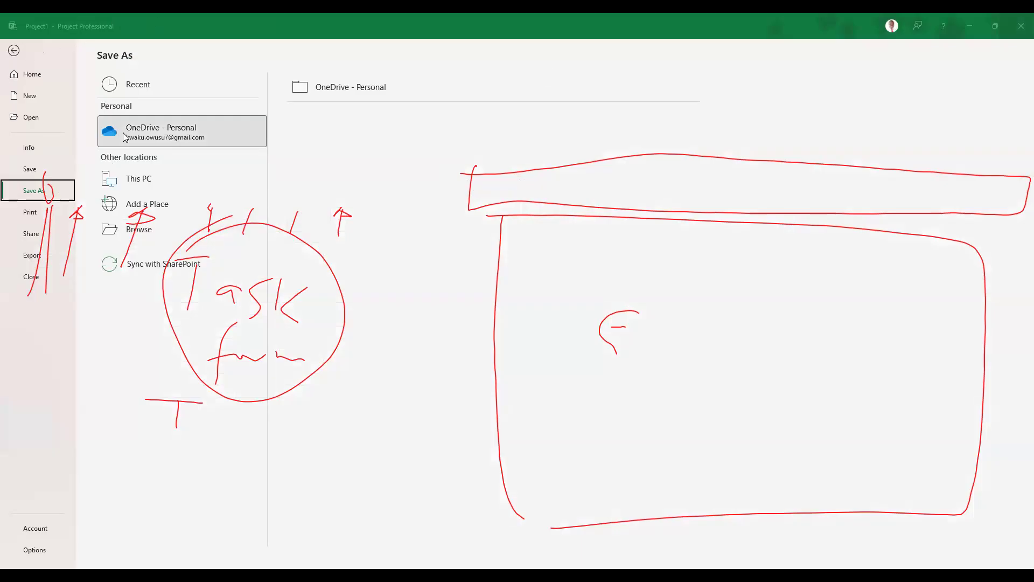
pyautogui.press('Escape')
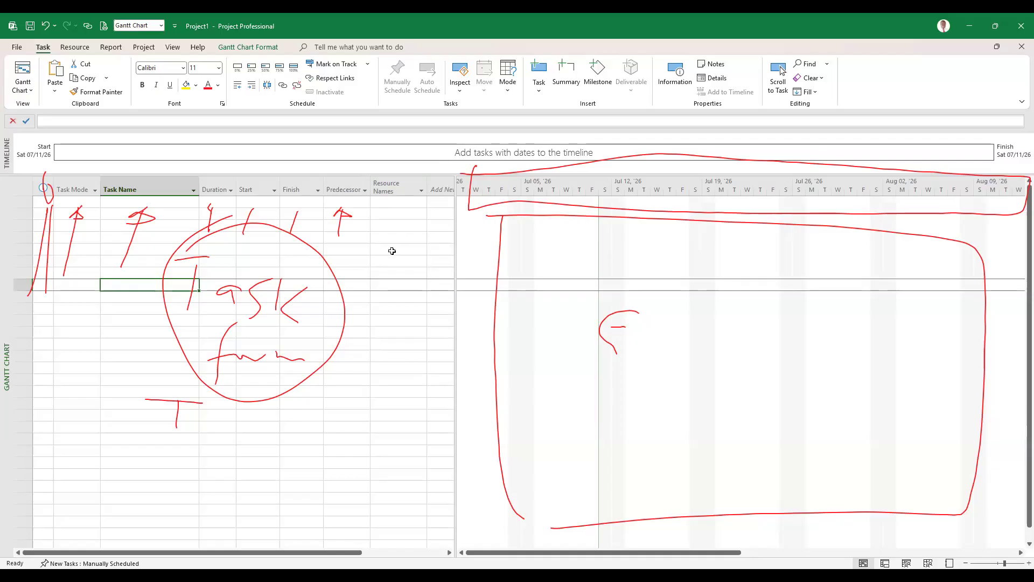
pyautogui.click(398, 214)
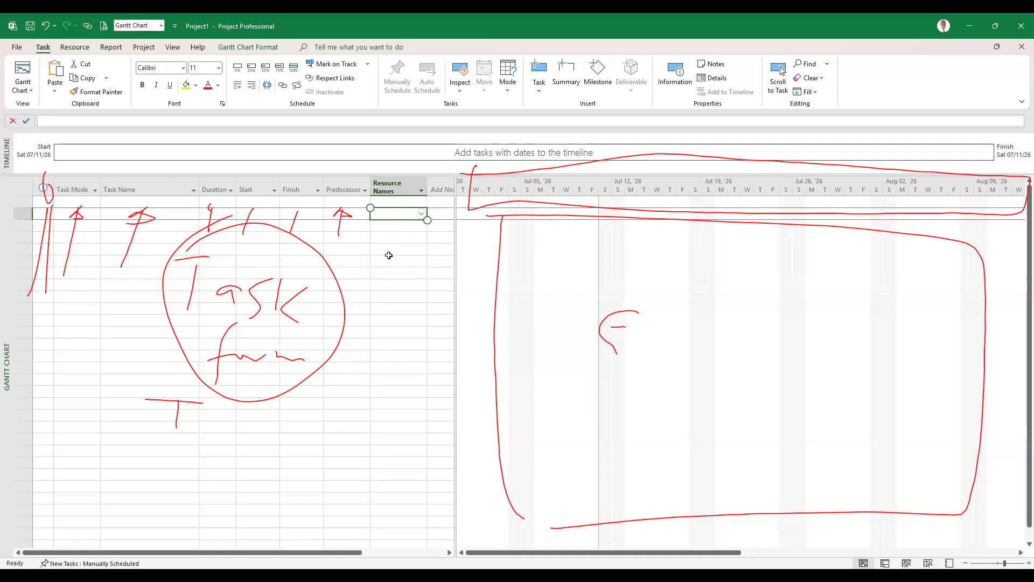
pyautogui.moveTo(404, 226); pyautogui.dragTo(386, 284)
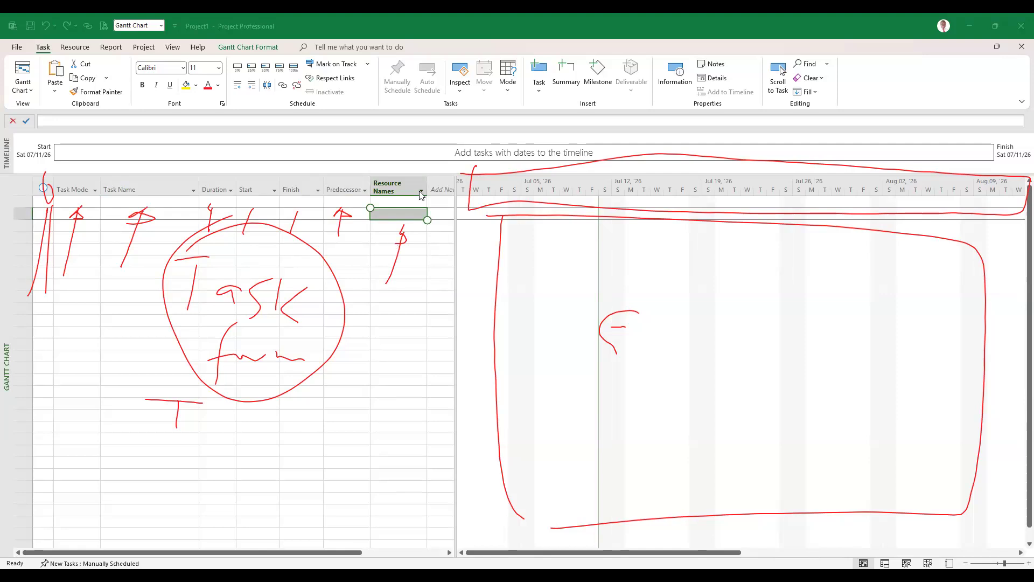
# Widen the task table to expose the Add New Column header and browse its list of available fields without adding one
pyautogui.moveTo(492, 194); pyautogui.dragTo(491, 193)
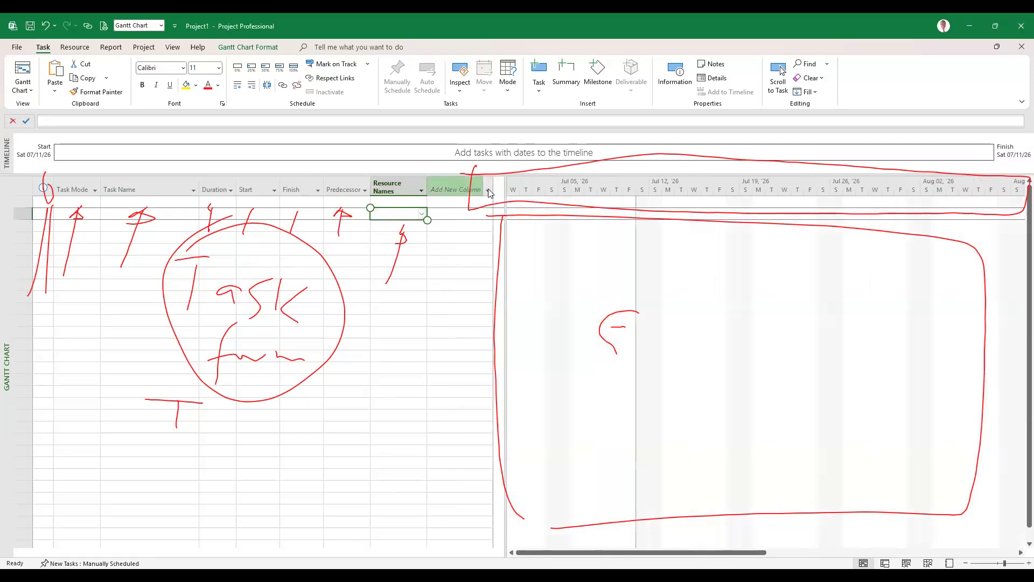
pyautogui.click(489, 190)
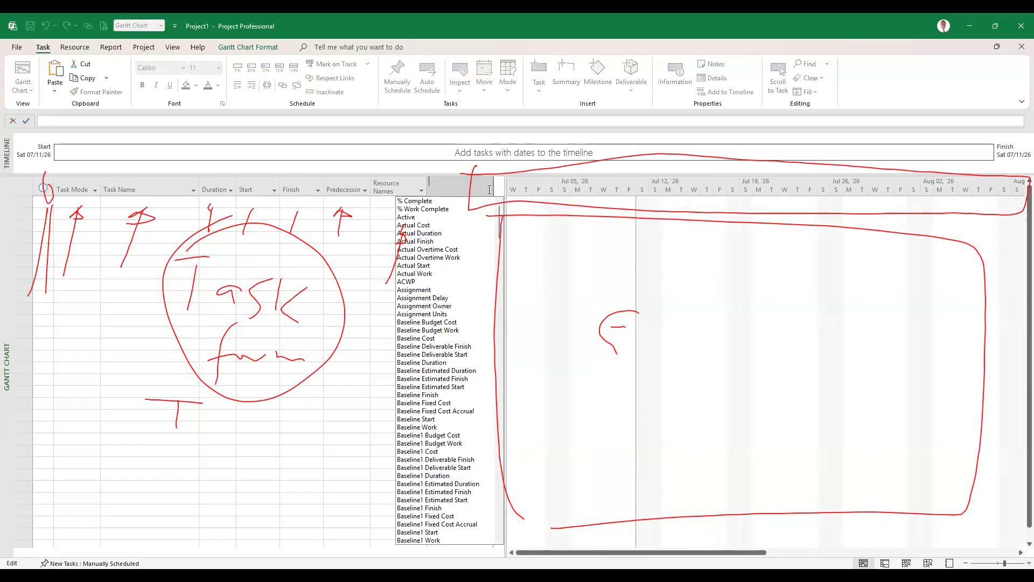
pyautogui.scroll(-16, 455, 277)
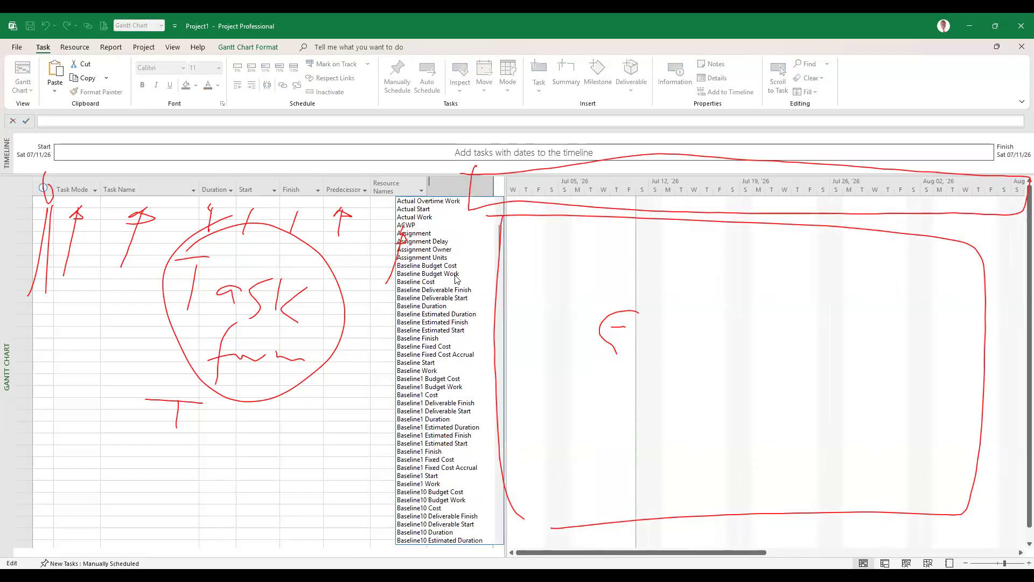
pyautogui.scroll(-20, 455, 277)
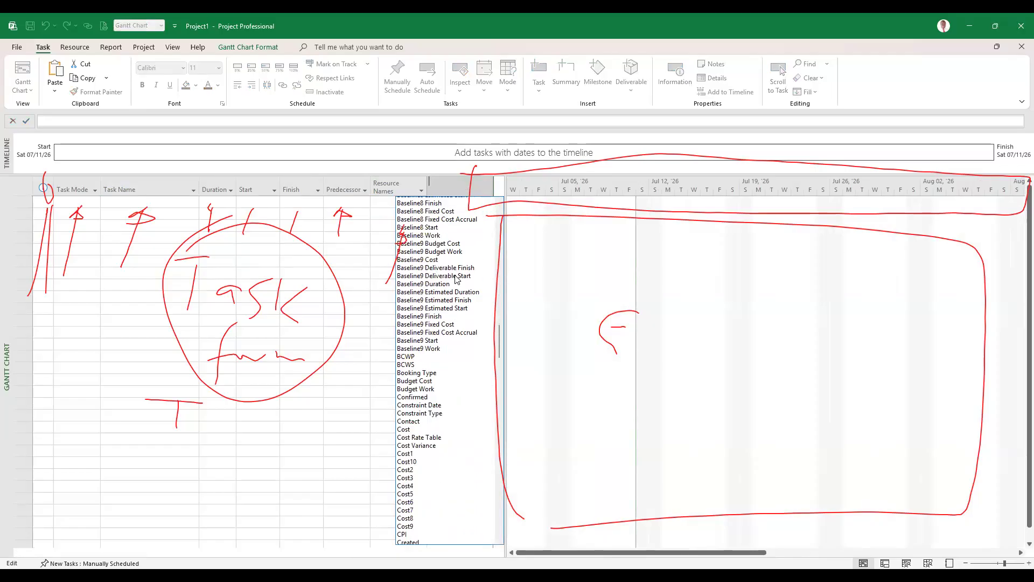
pyautogui.scroll(-20, 456, 279)
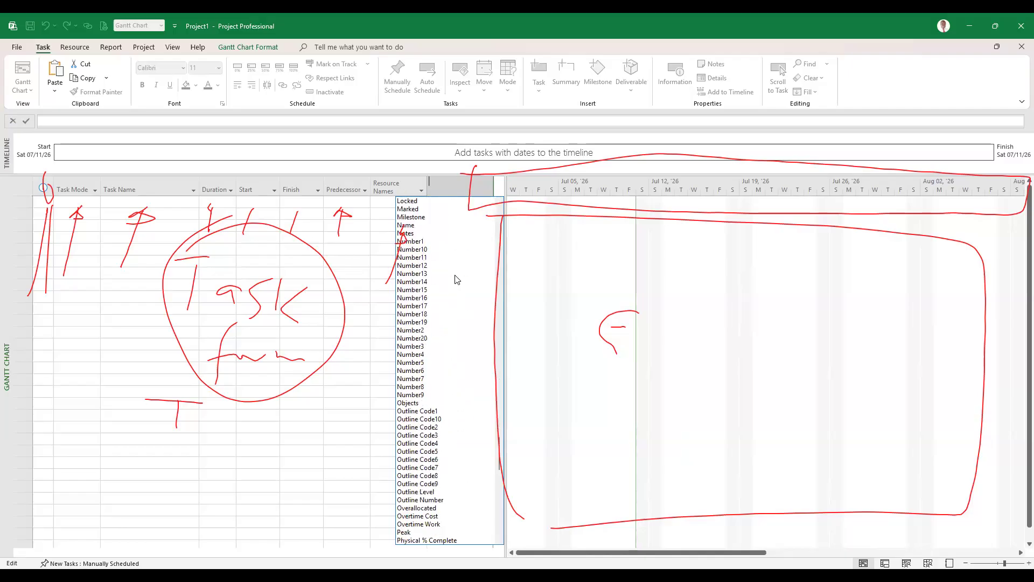
pyautogui.scroll(-20, 455, 278)
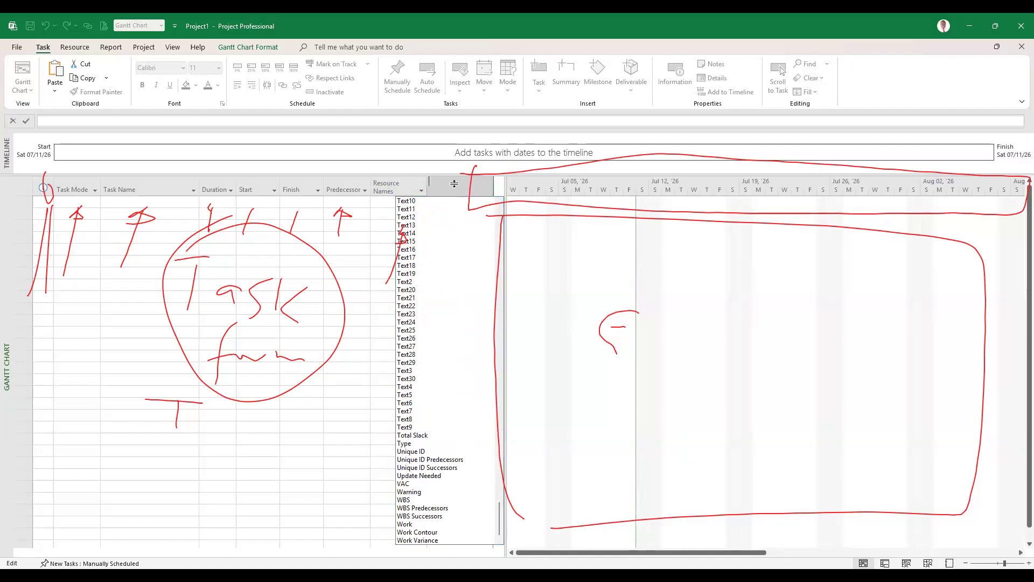
pyautogui.click(344, 224)
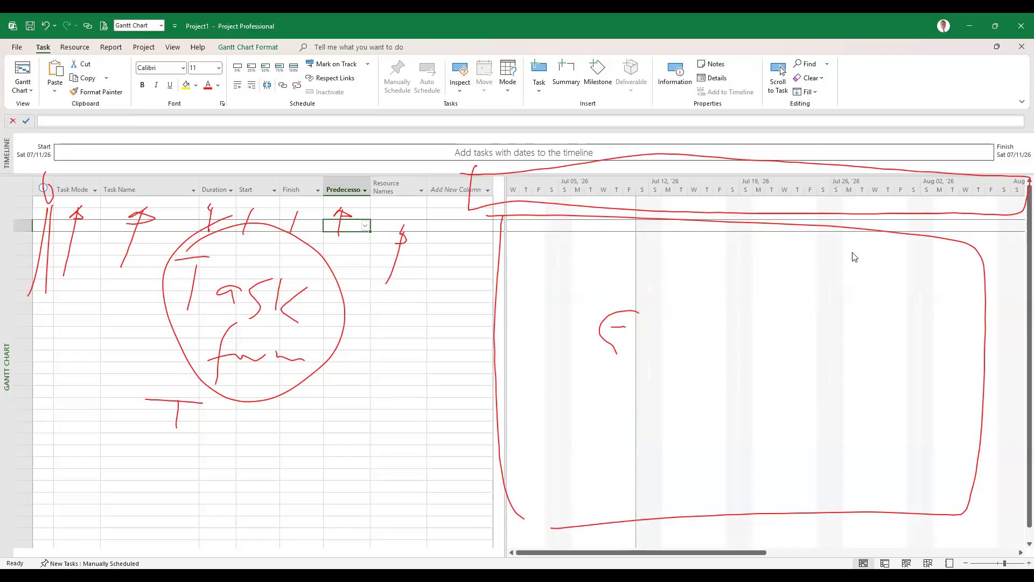
pyautogui.click(400, 287)
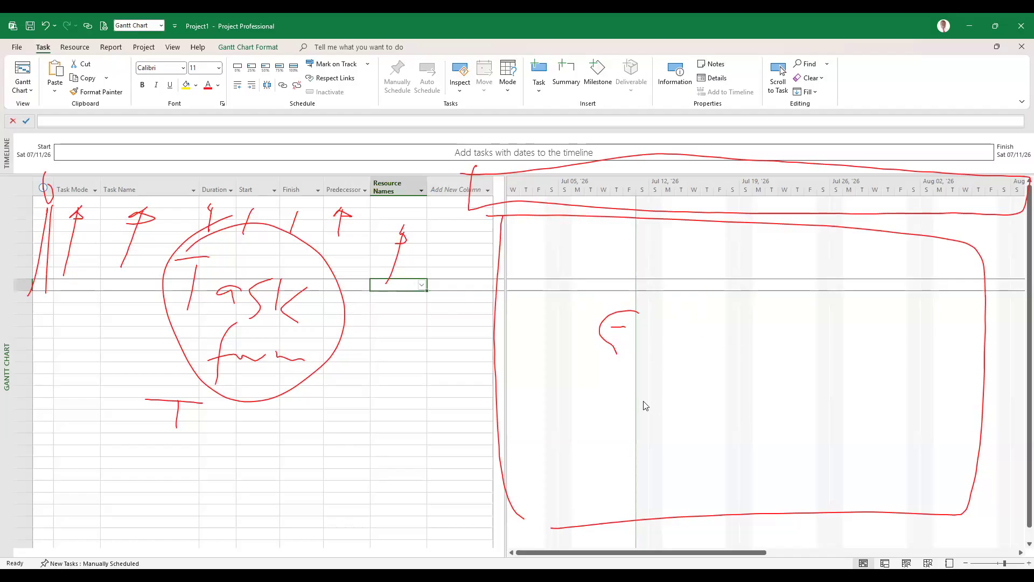
# Set the normal gridlines for Gantt Rows in the chart area to a solid line in the Automatic color
pyautogui.rightClick(691, 347)
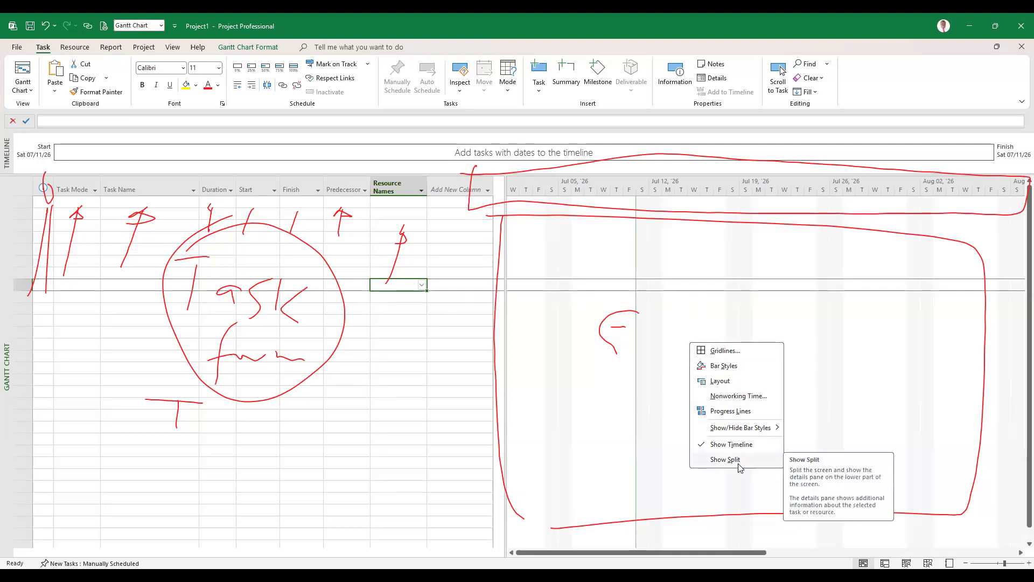
pyautogui.click(724, 351)
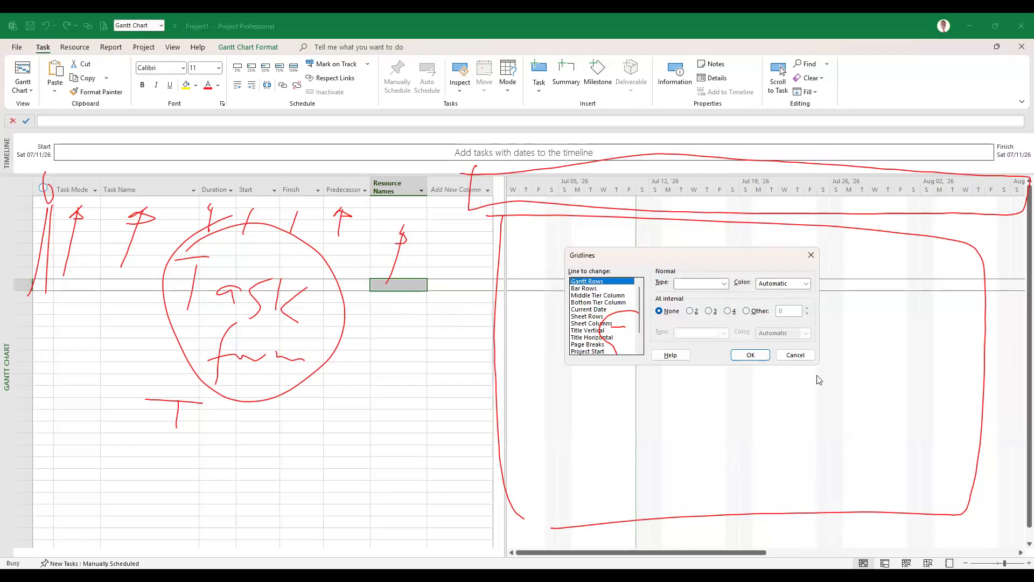
pyautogui.click(724, 284)
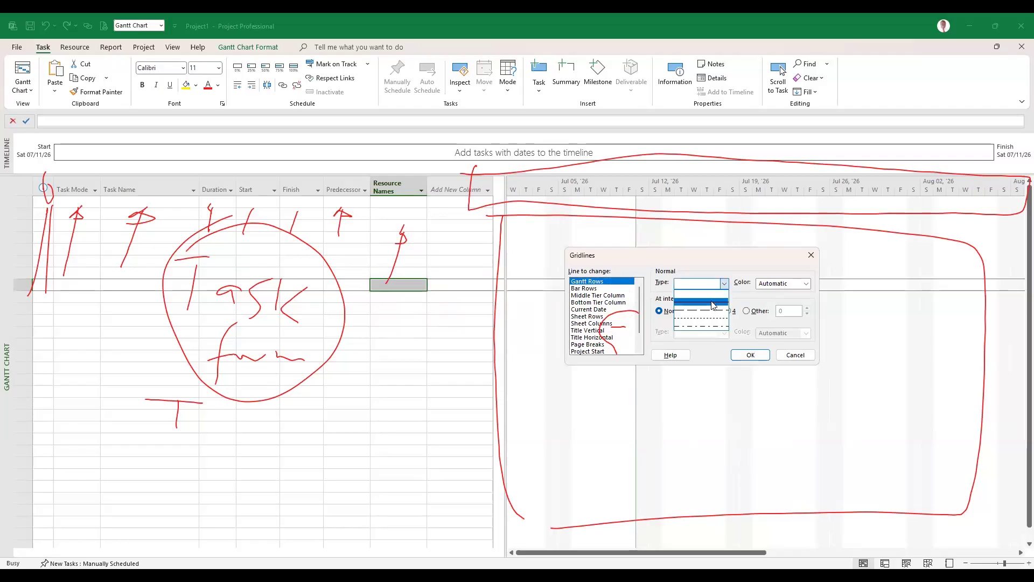
pyautogui.click(713, 303)
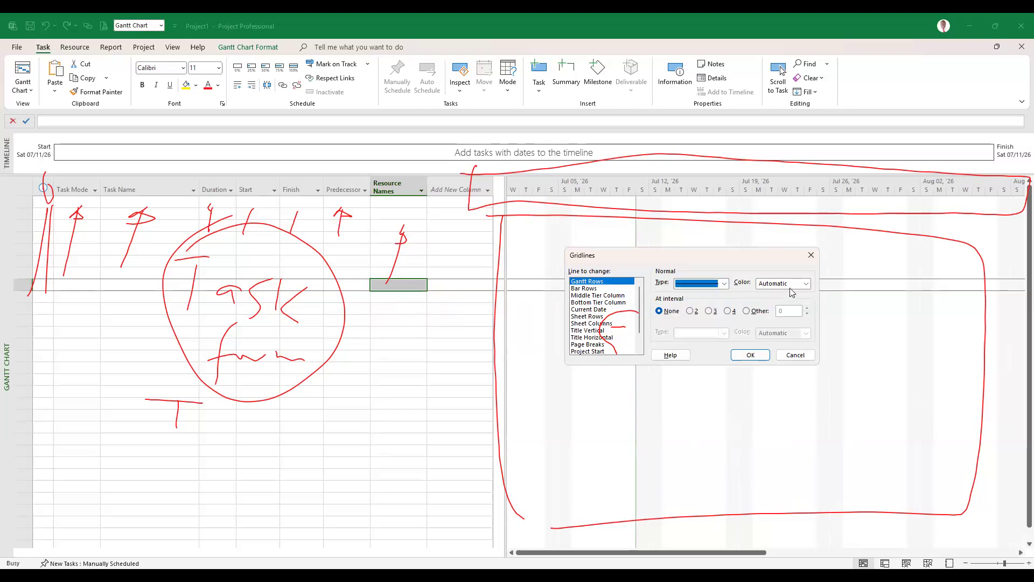
pyautogui.click(806, 285)
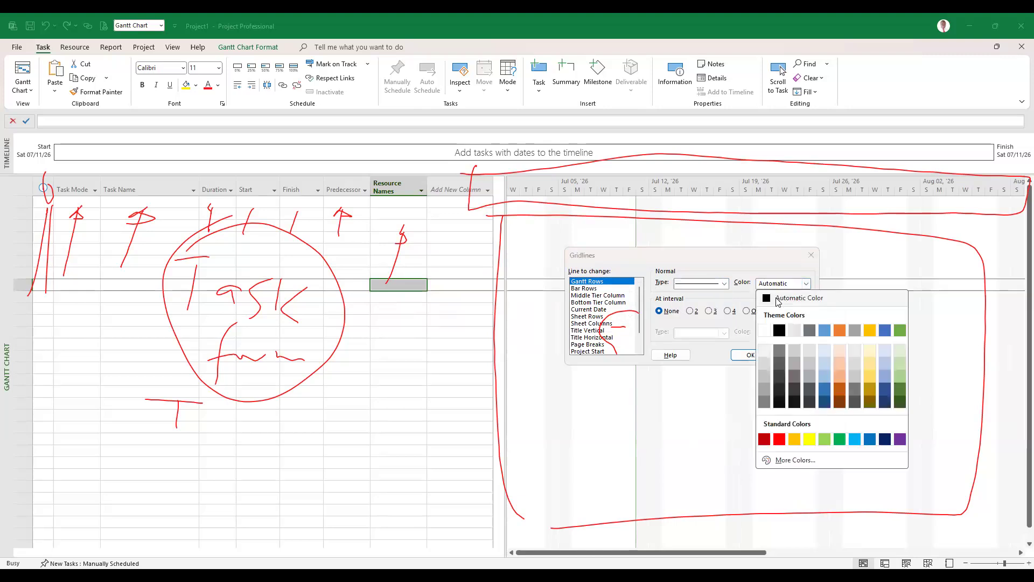
pyautogui.click(775, 297)
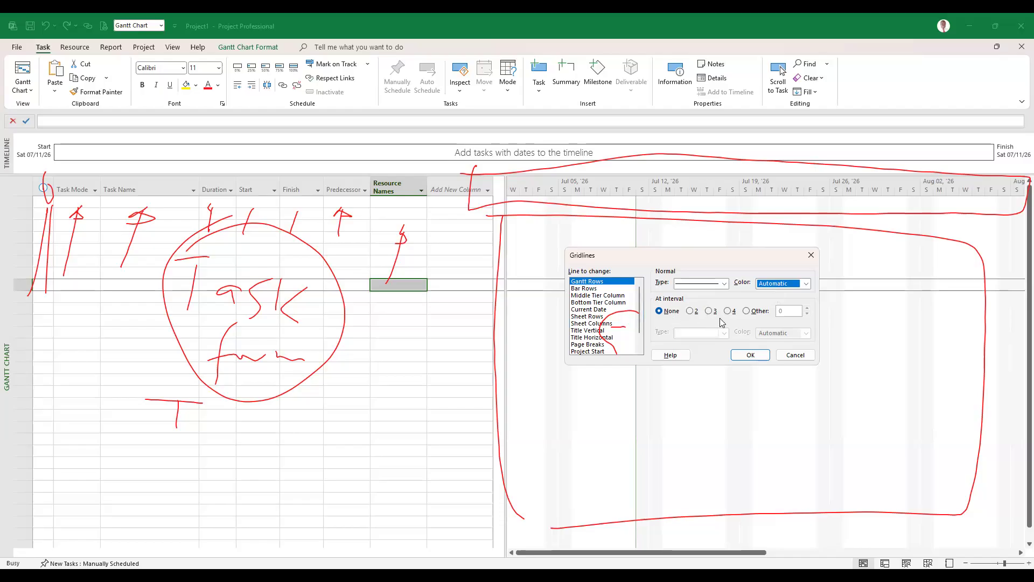
# Set the Gantt Rows interval gridlines to a red dotted line at every 5 rows and apply the gridline settings
pyautogui.click(746, 310)
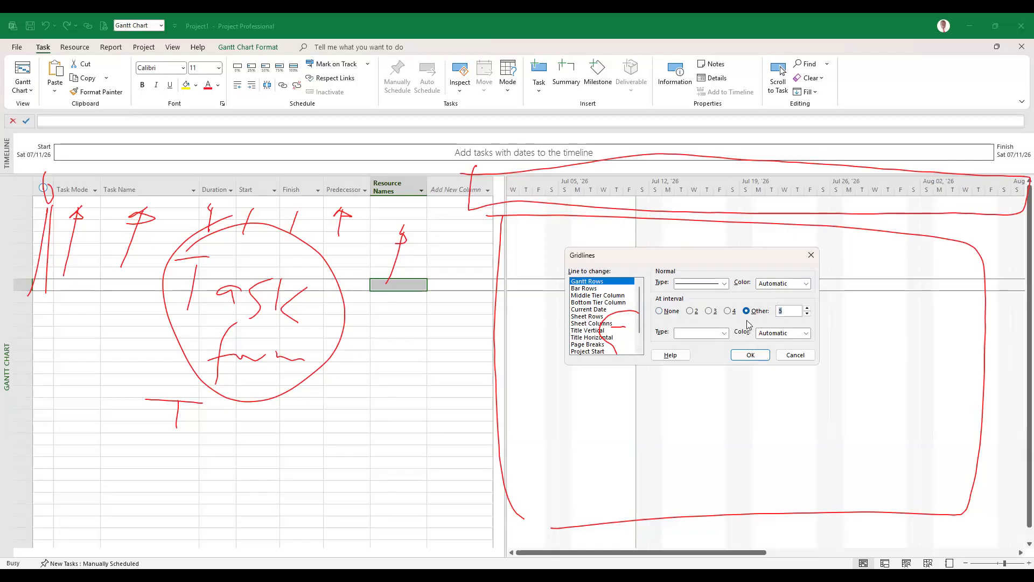
pyautogui.click(725, 333)
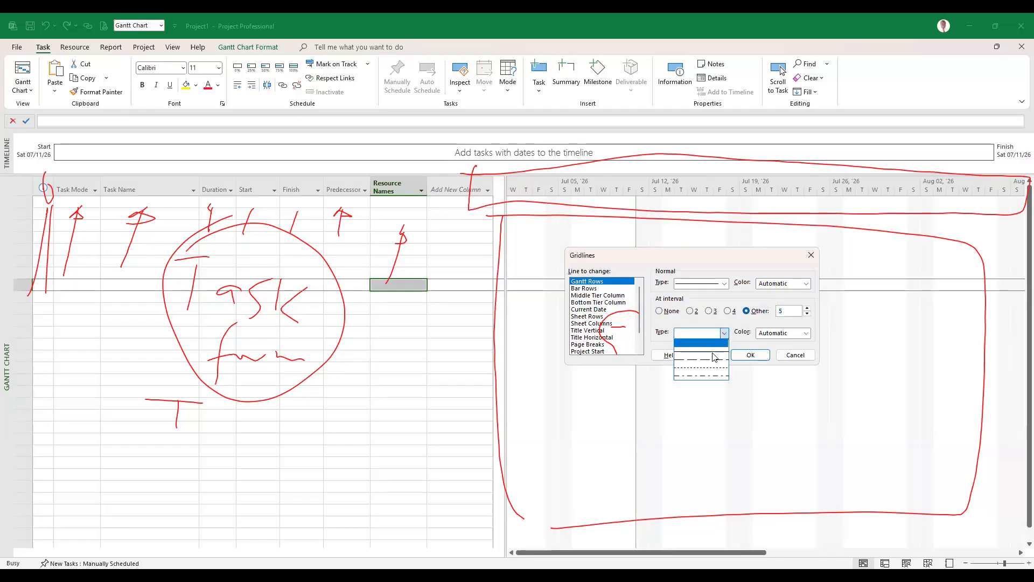
pyautogui.click(710, 372)
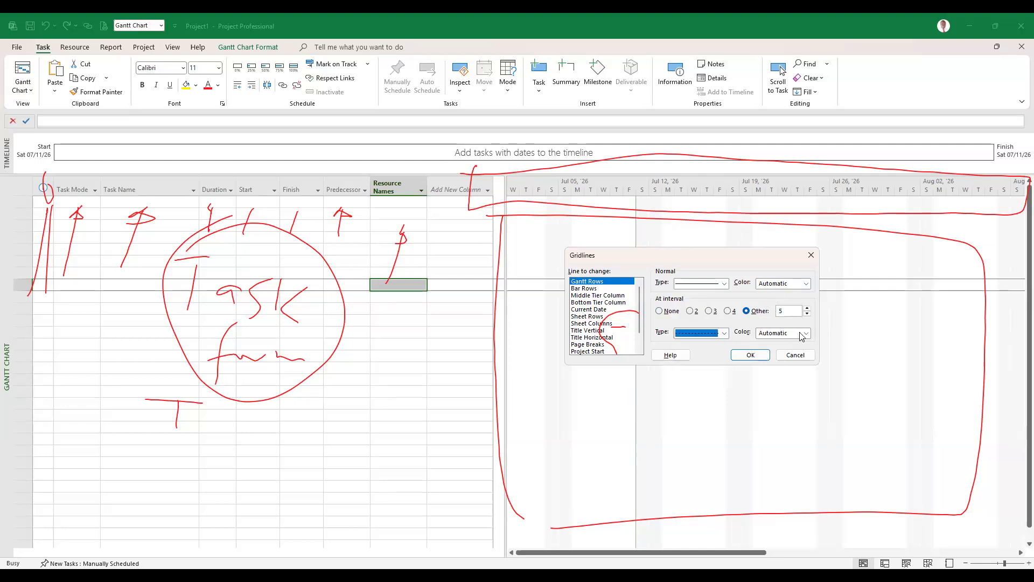
pyautogui.press('Tab')
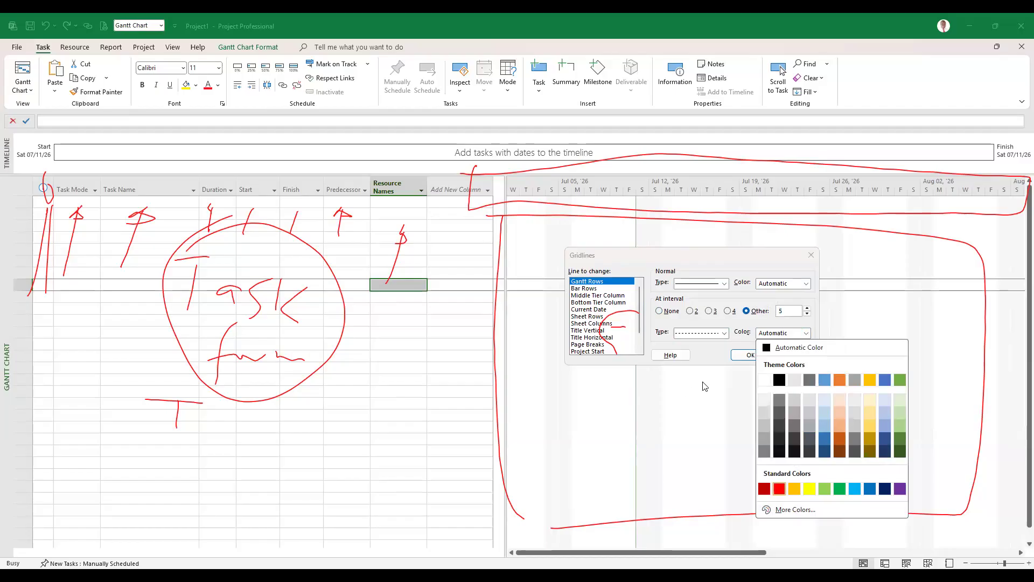
pyautogui.click(750, 355)
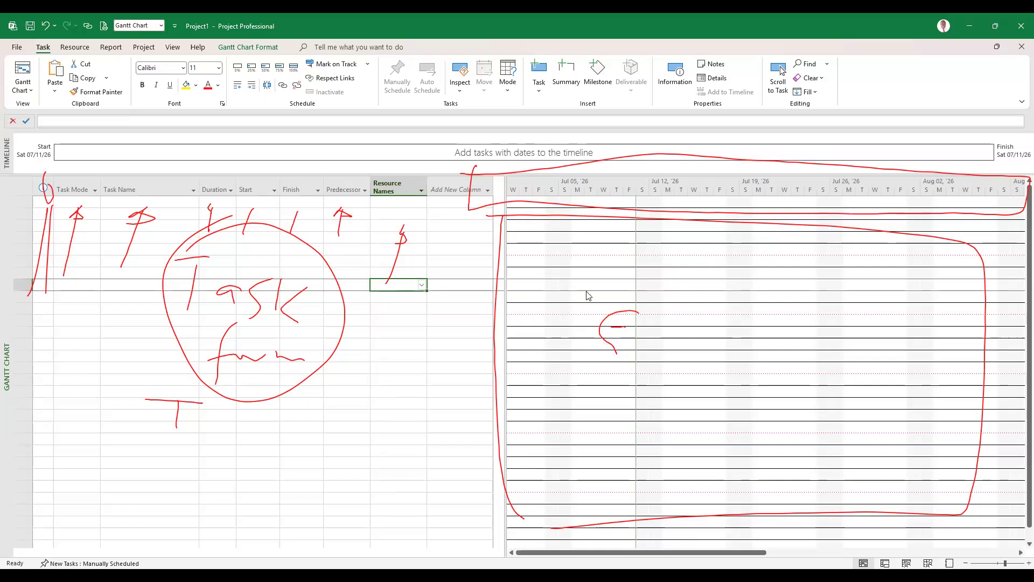
# Review the Gantt Rows settings in the Gridlines dialog and close it without changing anything
pyautogui.click(152, 263)
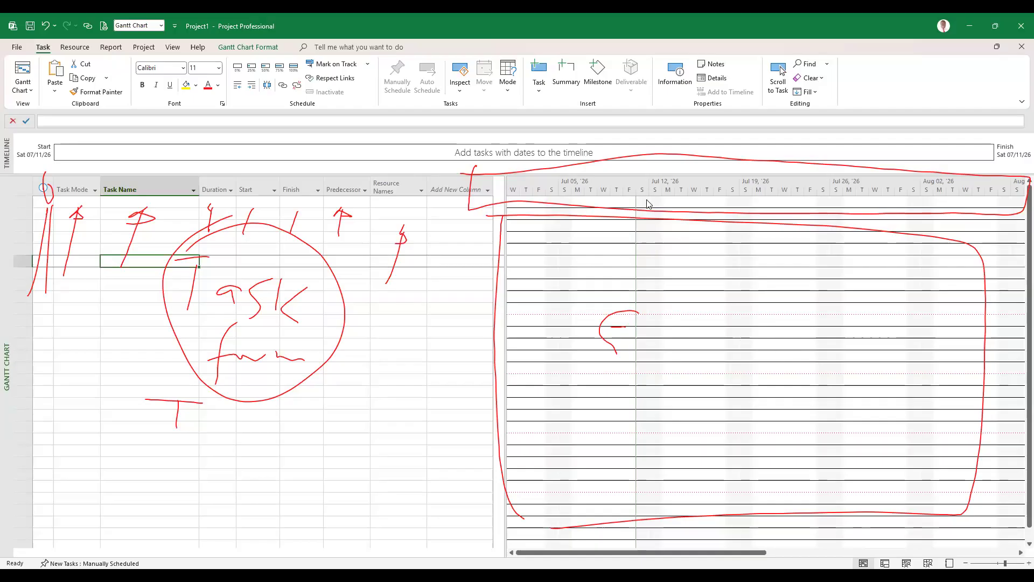
pyautogui.rightClick(686, 283)
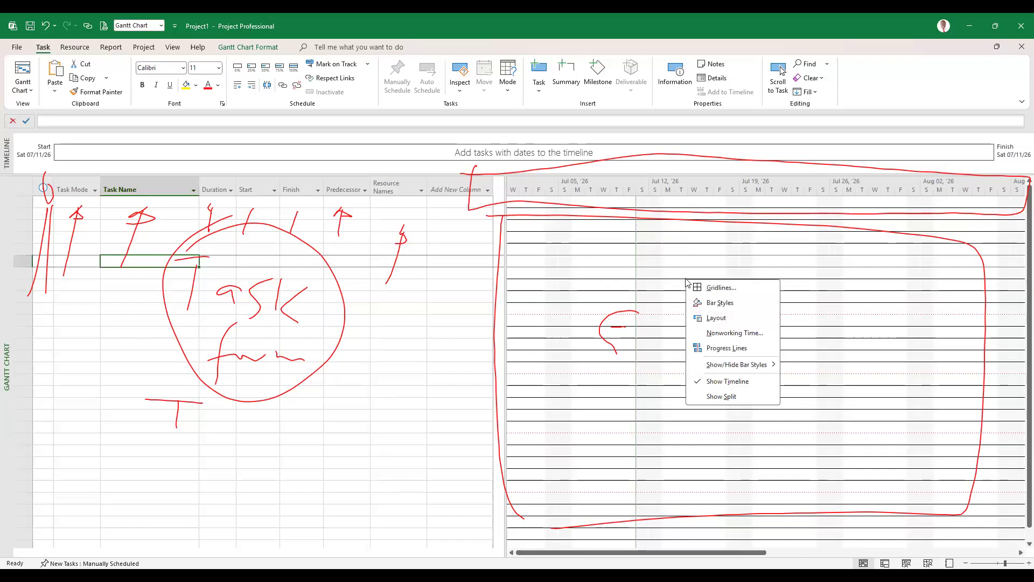
pyautogui.click(719, 289)
pyautogui.click(636, 239)
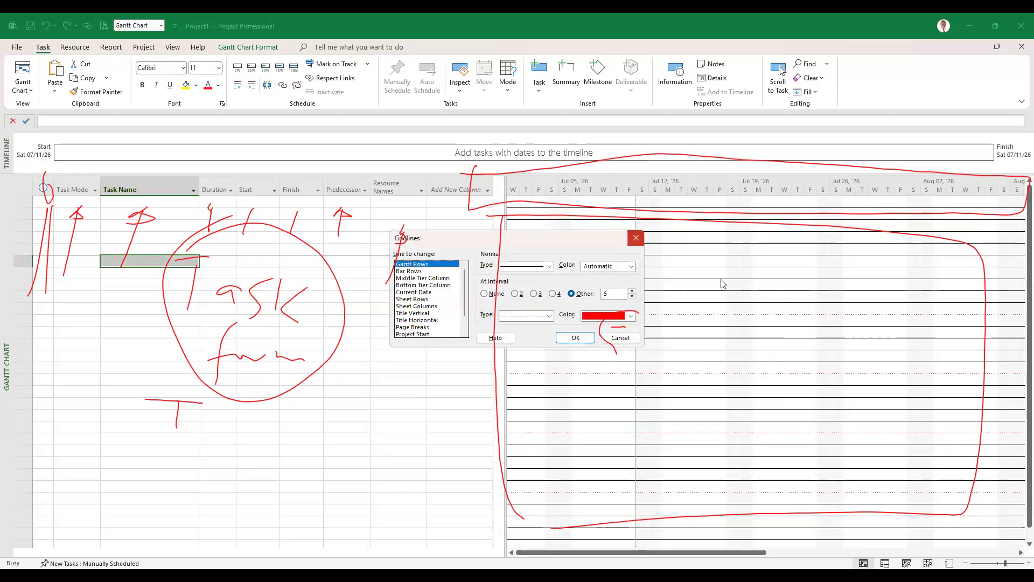
pyautogui.rightClick(721, 280)
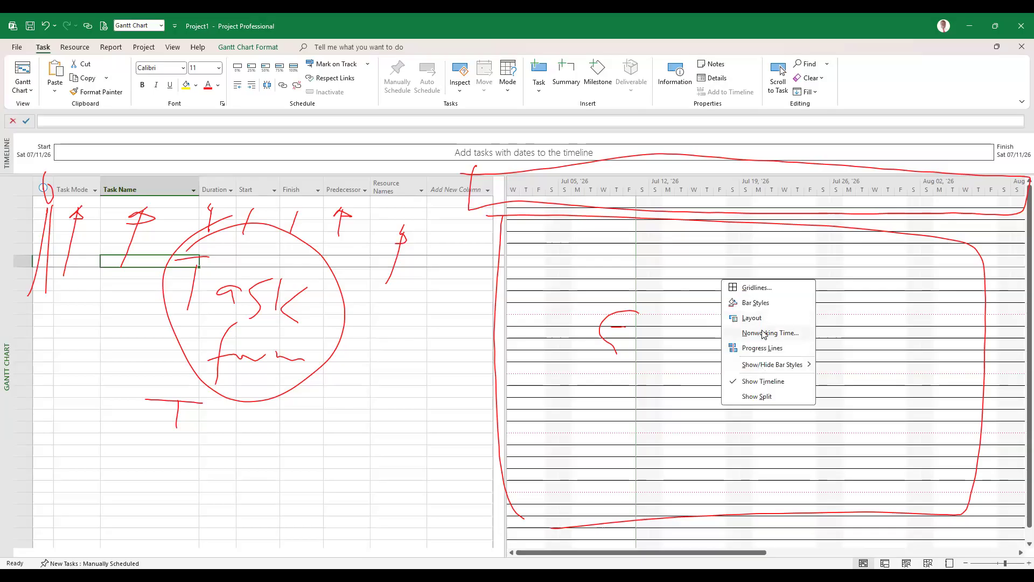
pyautogui.click(760, 334)
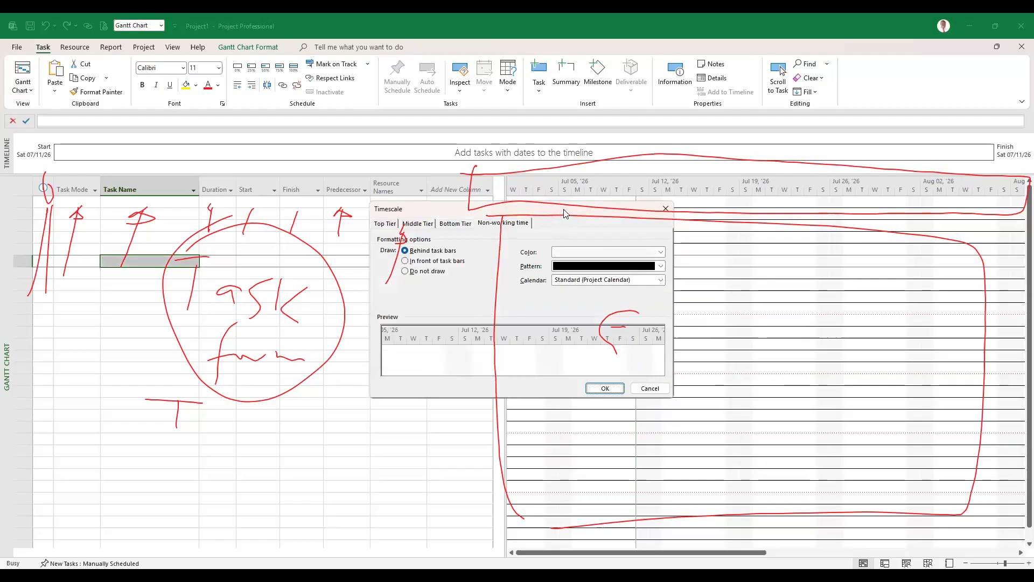
pyautogui.moveTo(564, 213); pyautogui.dragTo(738, 242)
pyautogui.click(840, 238)
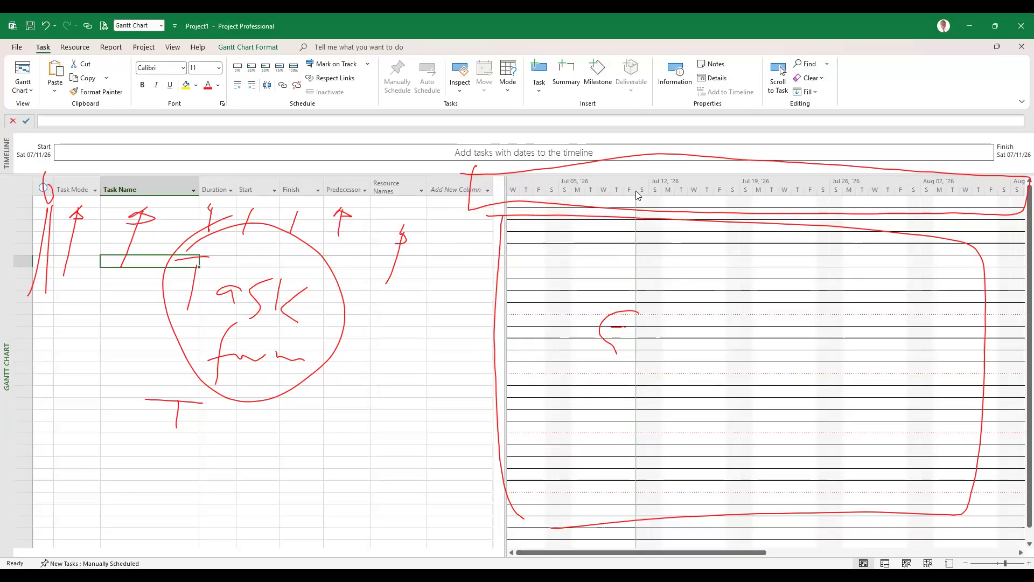
# Examine the top, middle and bottom tier settings in the Timescale dialog and return to the nonworking time options
pyautogui.rightClick(664, 261)
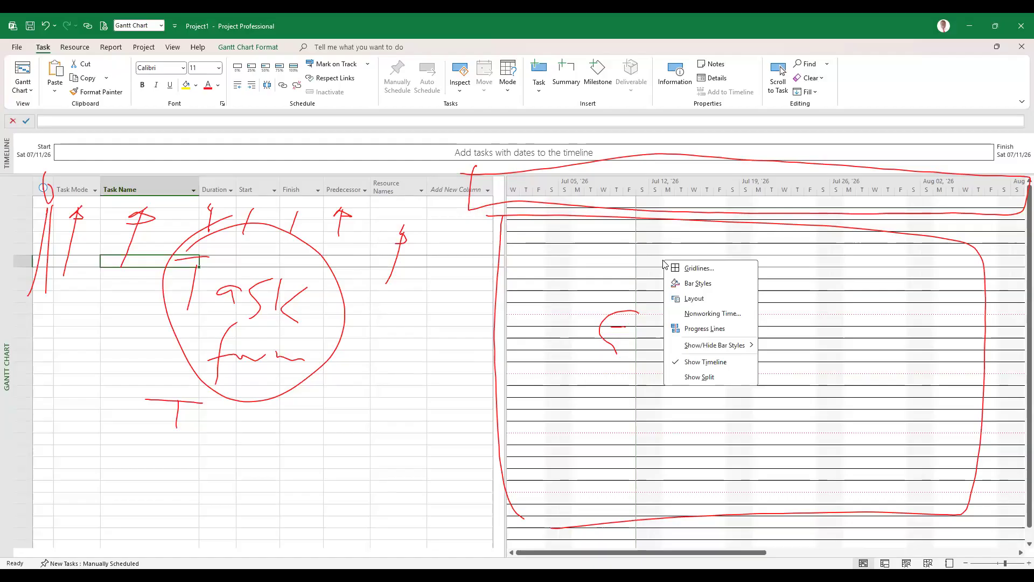
pyautogui.click(702, 314)
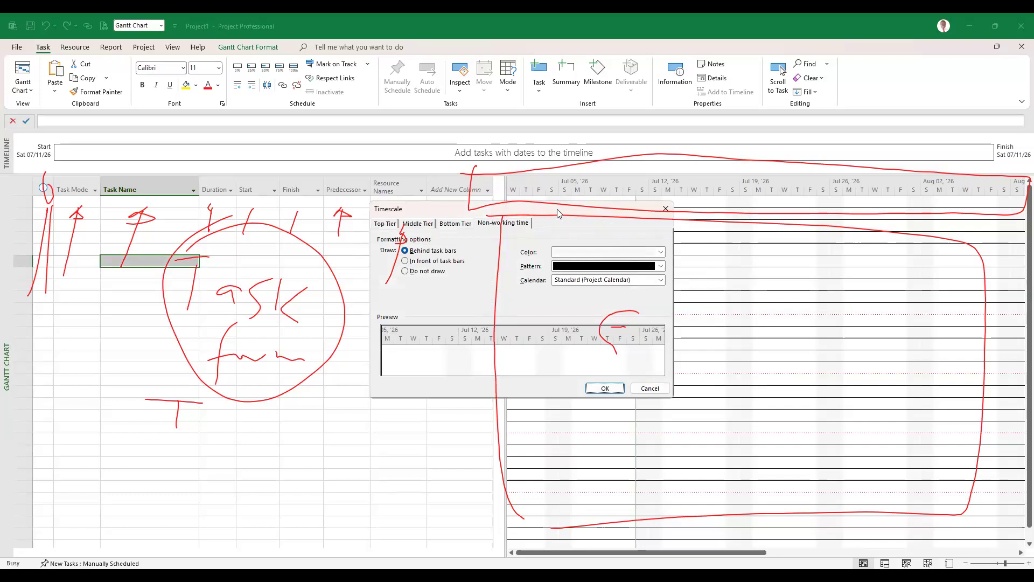
pyautogui.moveTo(557, 212); pyautogui.dragTo(737, 256)
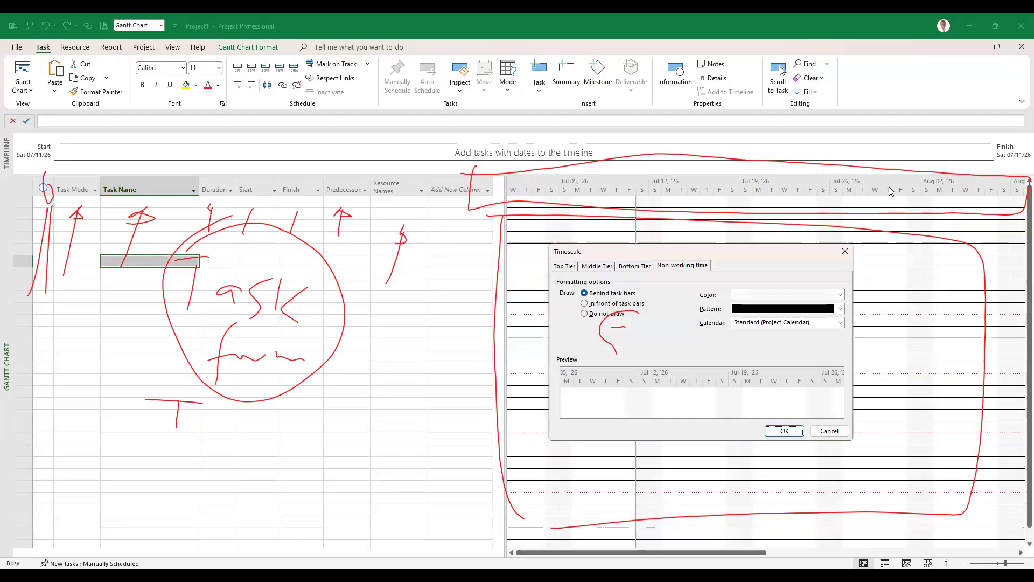
pyautogui.click(565, 266)
pyautogui.click(597, 266)
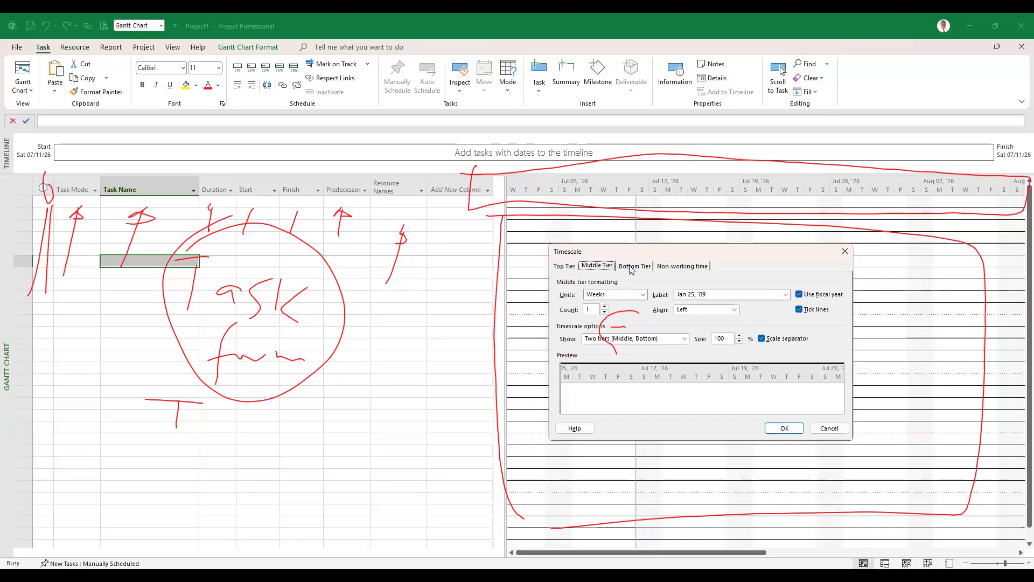
pyautogui.click(635, 266)
pyautogui.click(678, 267)
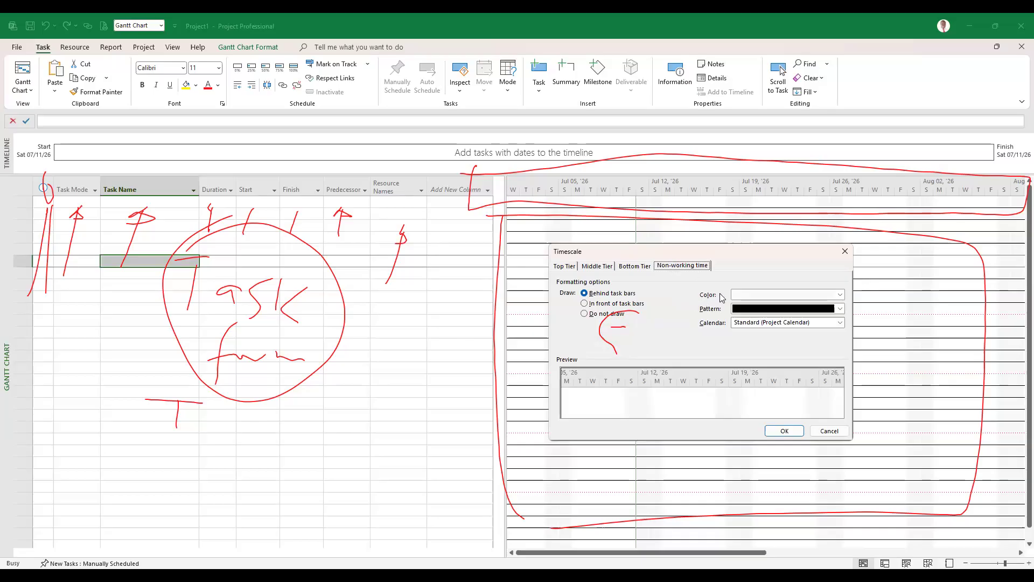
# Try light blue as the chart's nonworking time color, change it to medium gray and apply the timescale settings
pyautogui.click(841, 295)
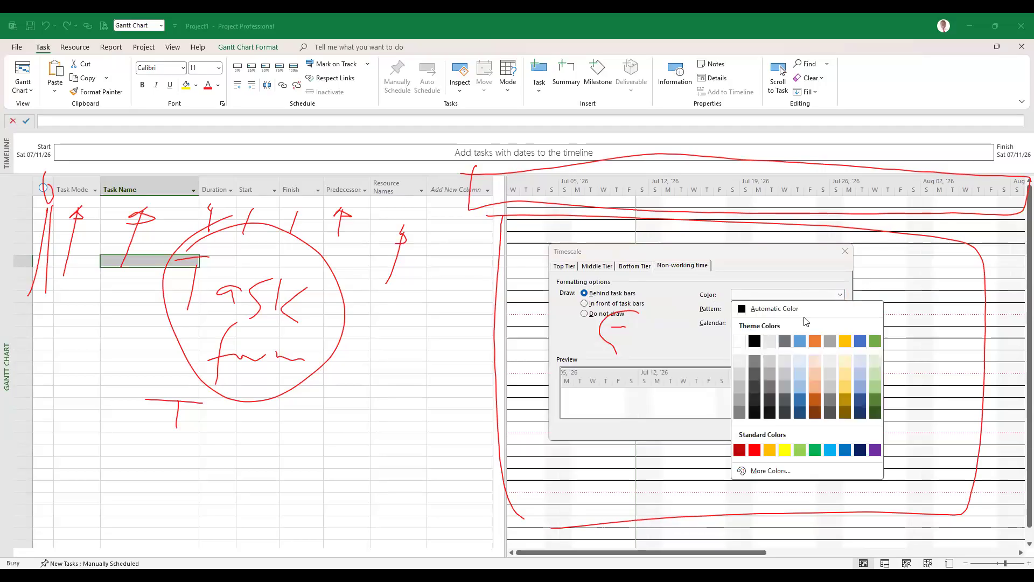
pyautogui.click(800, 375)
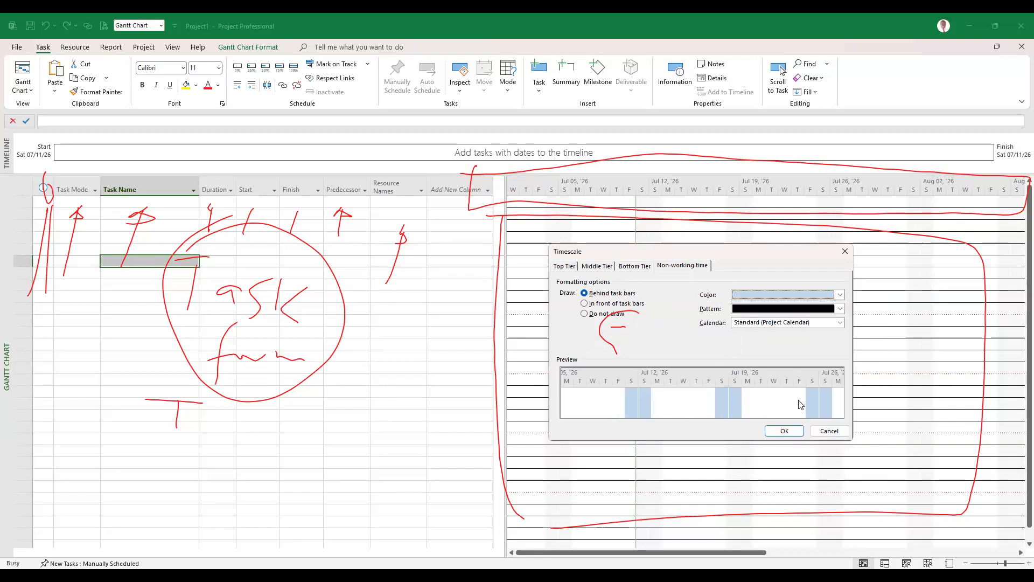
pyautogui.click(840, 295)
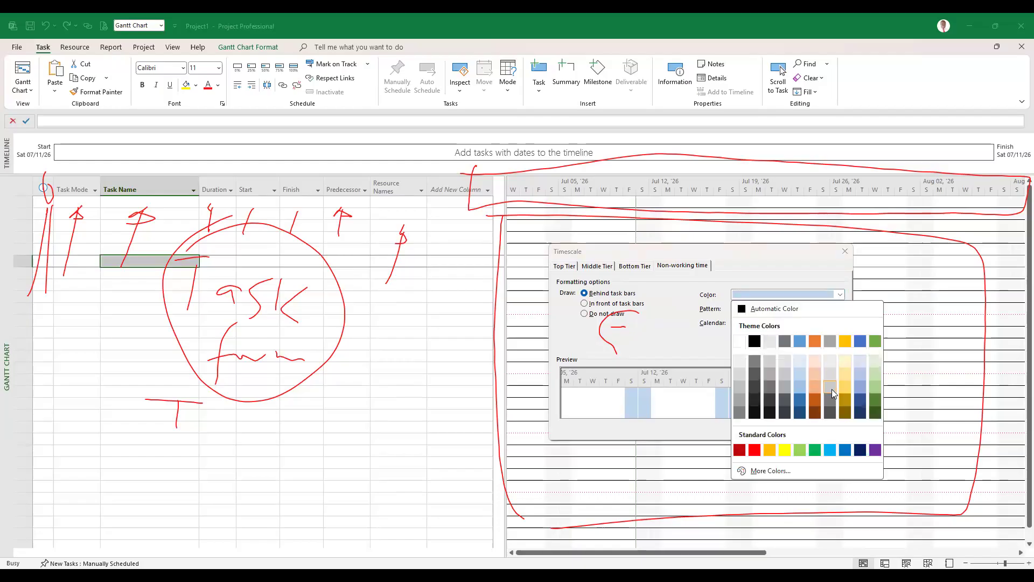
pyautogui.click(832, 389)
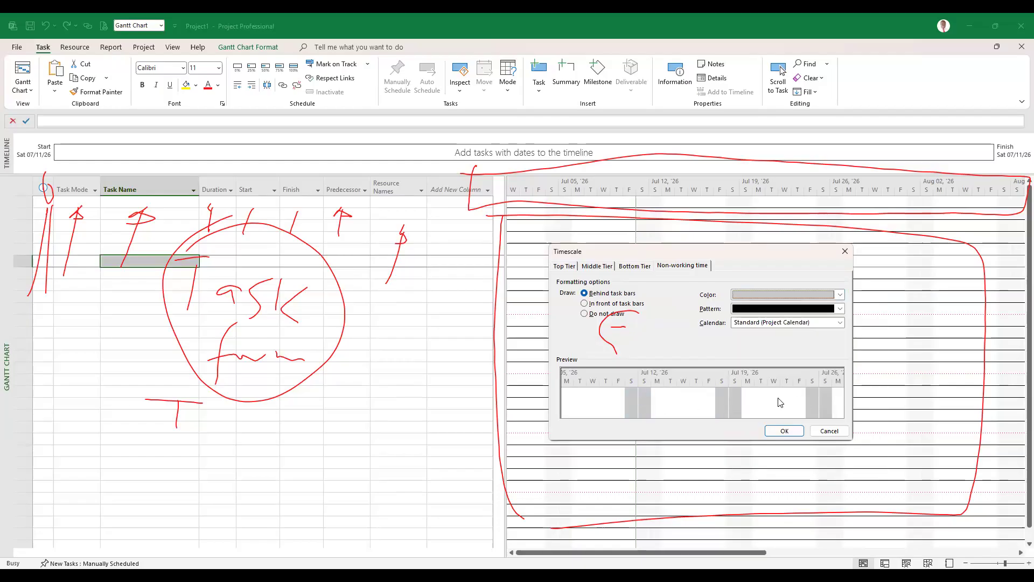
pyautogui.click(784, 432)
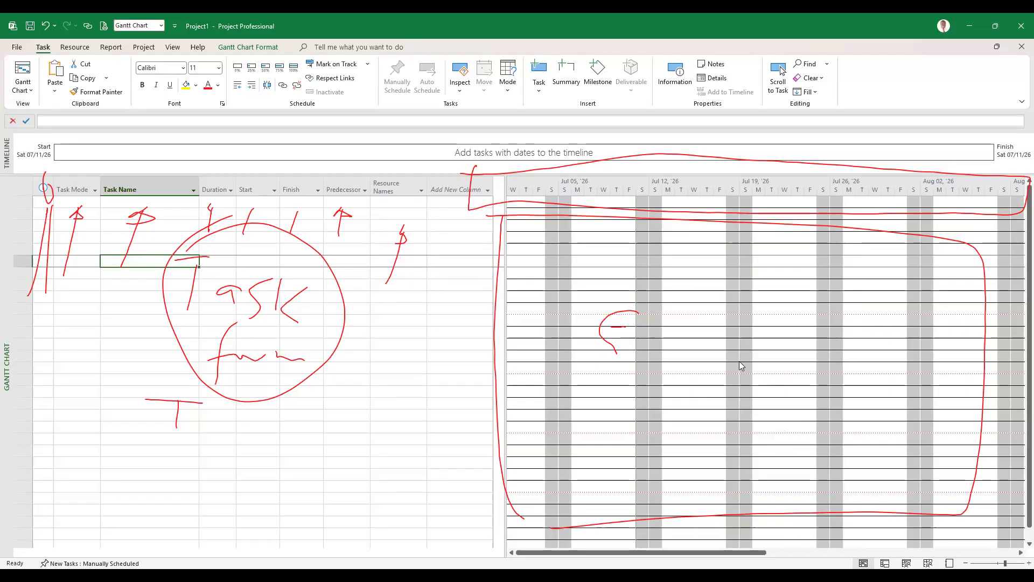
pyautogui.hotkey('ctrl', 's')
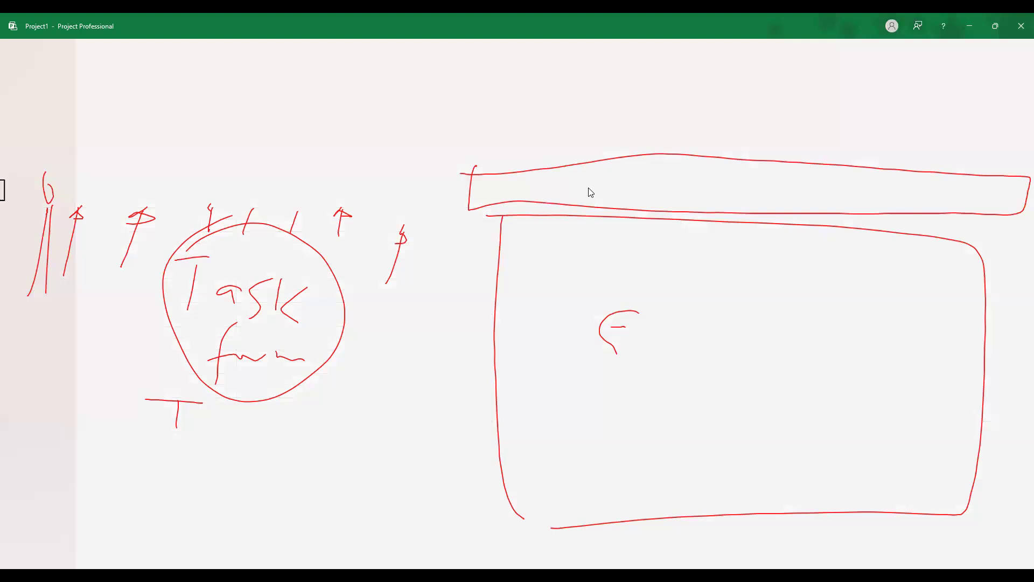
pyautogui.click(13, 50)
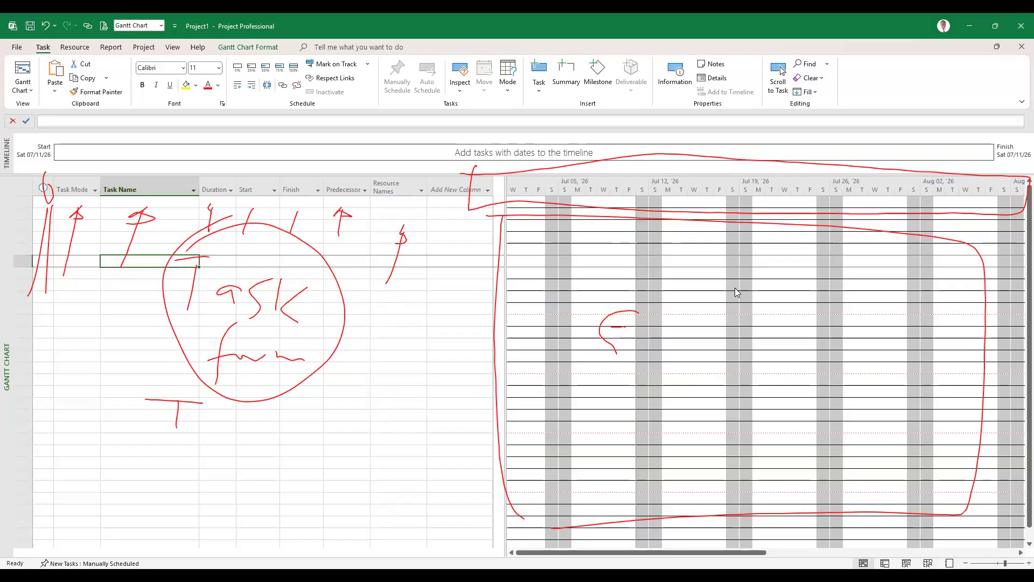
# Remove the Gantt Rows gridlines by setting the normal line type to blank and the interval to None
pyautogui.rightClick(686, 290)
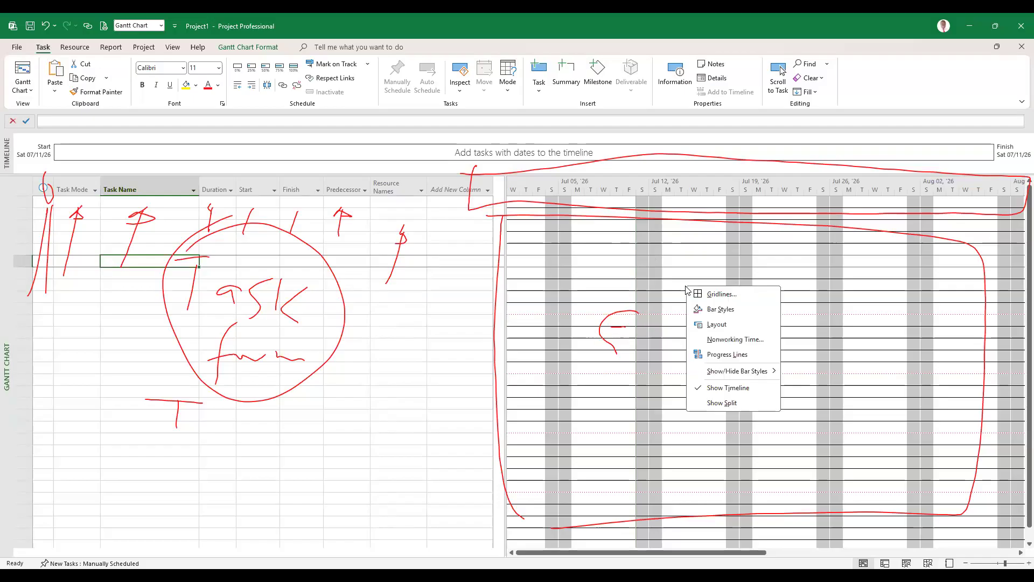
pyautogui.click(729, 295)
pyautogui.click(550, 267)
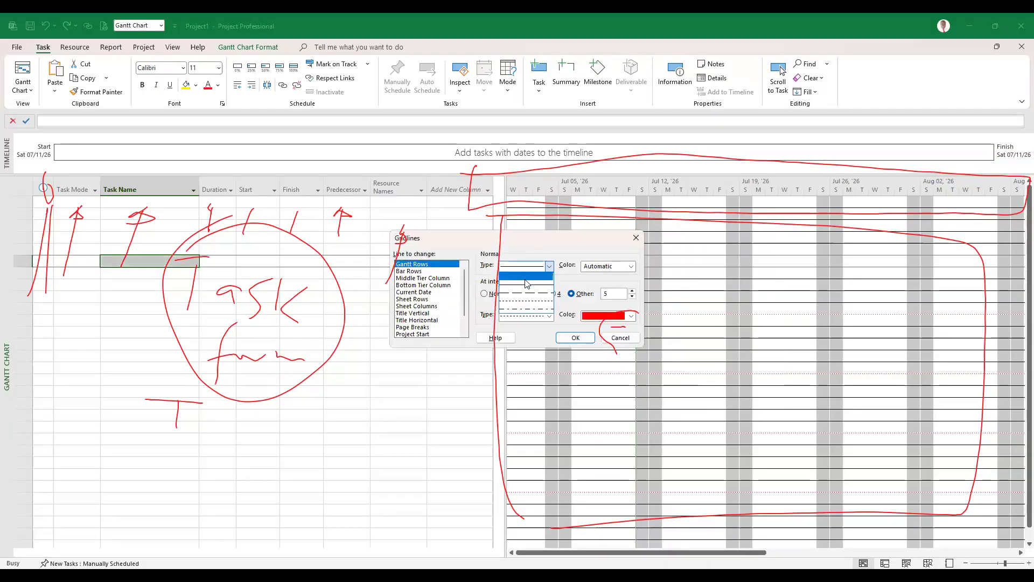
pyautogui.click(527, 283)
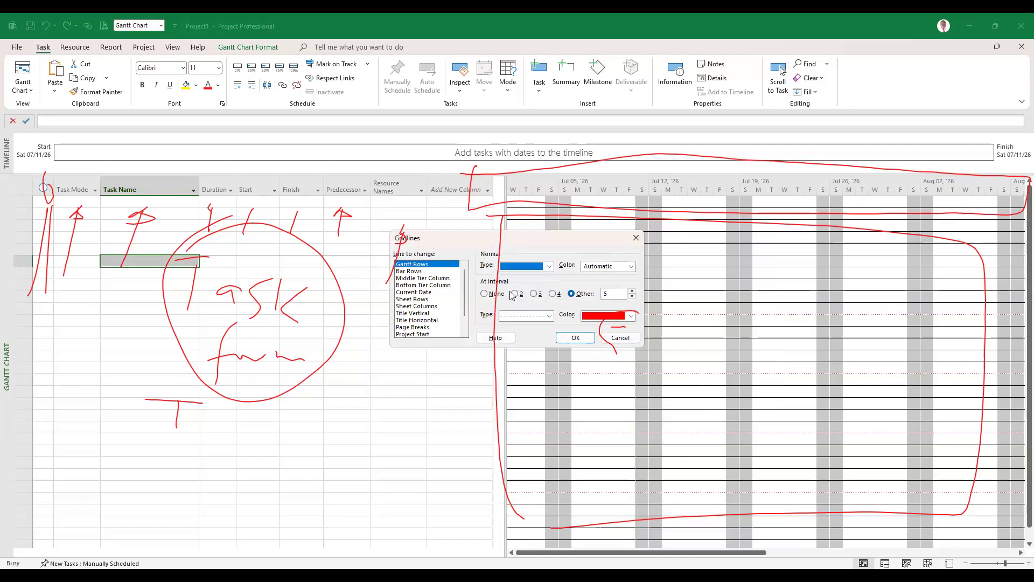
pyautogui.click(484, 293)
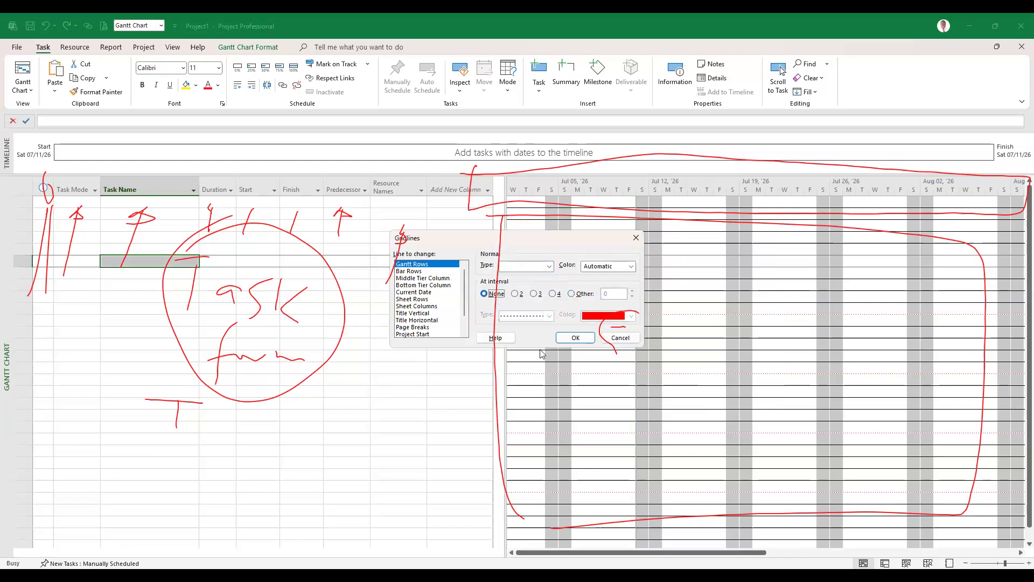
pyautogui.click(586, 339)
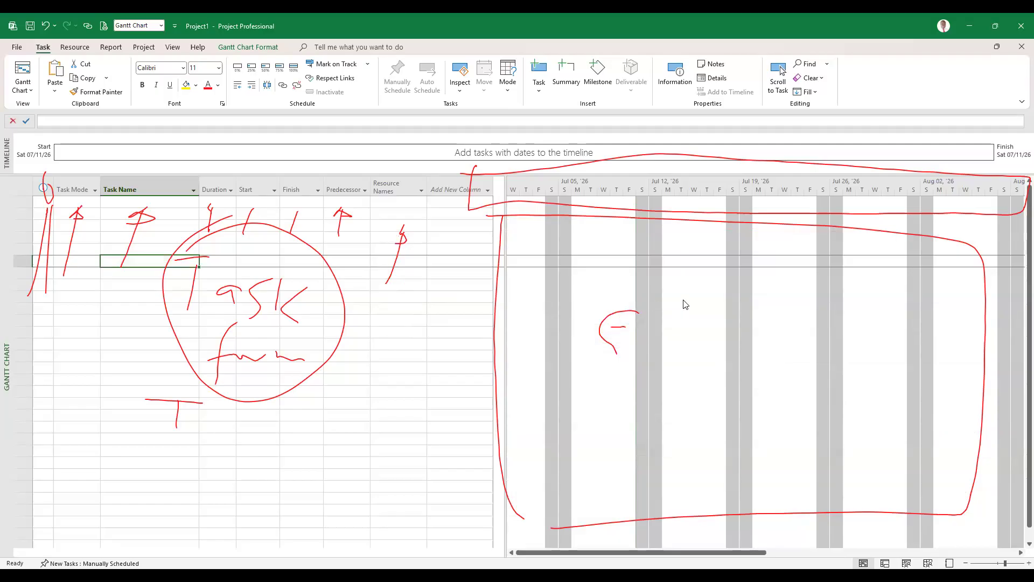
# Set the nonworking time color in the chart area to light gray and apply it
pyautogui.rightClick(688, 282)
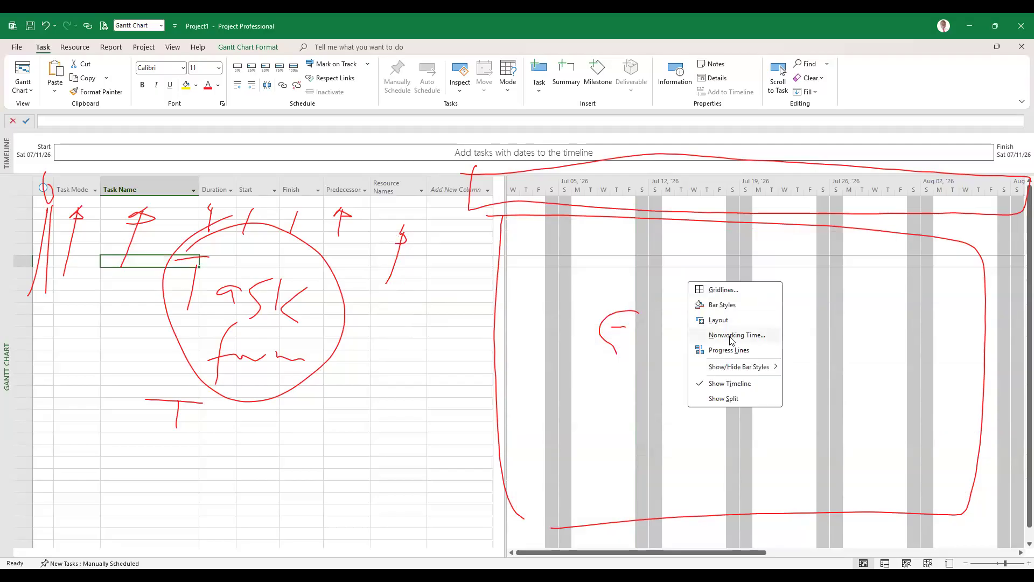
pyautogui.click(732, 335)
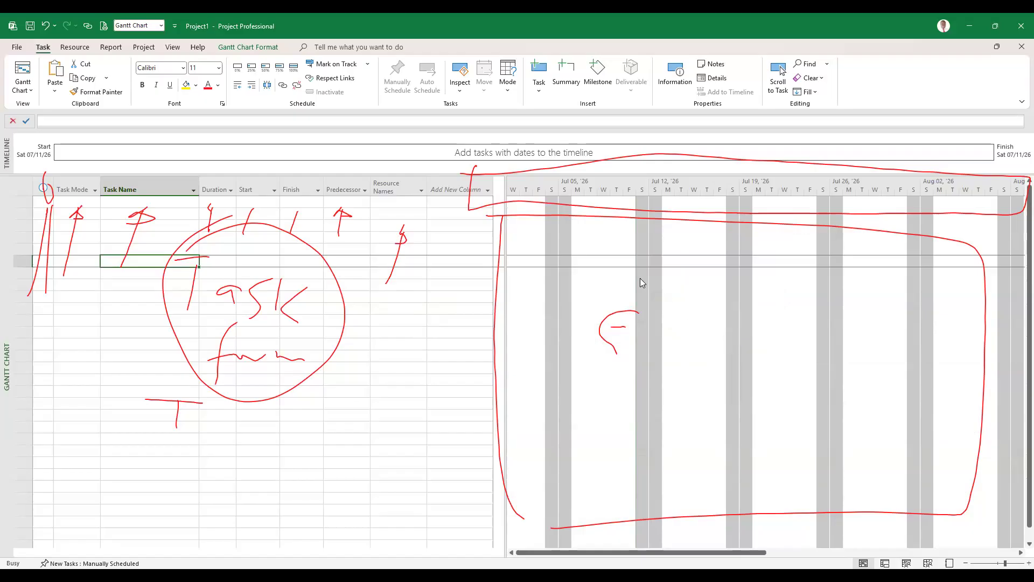
pyautogui.click(521, 225)
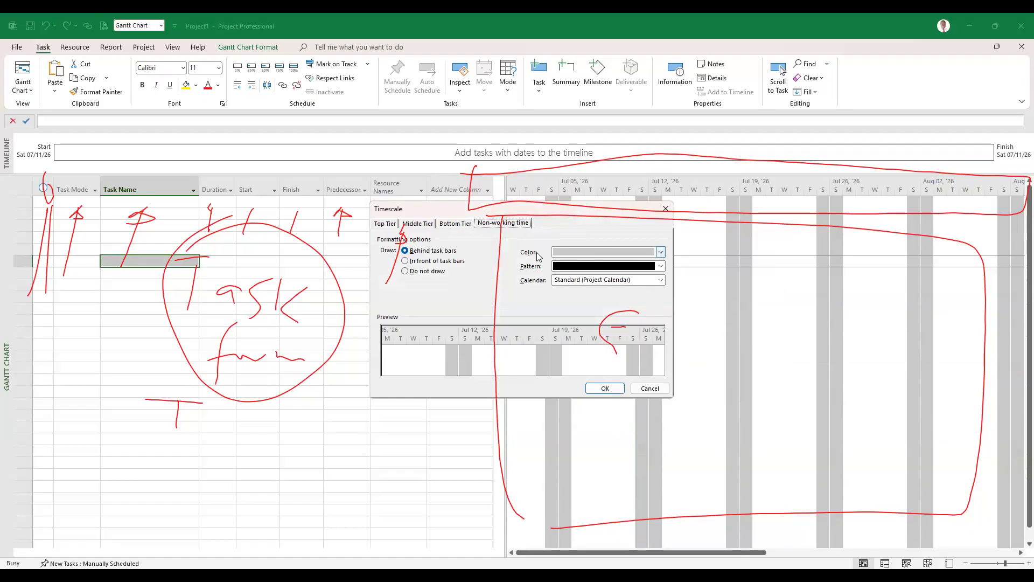
pyautogui.click(661, 253)
pyautogui.click(661, 253)
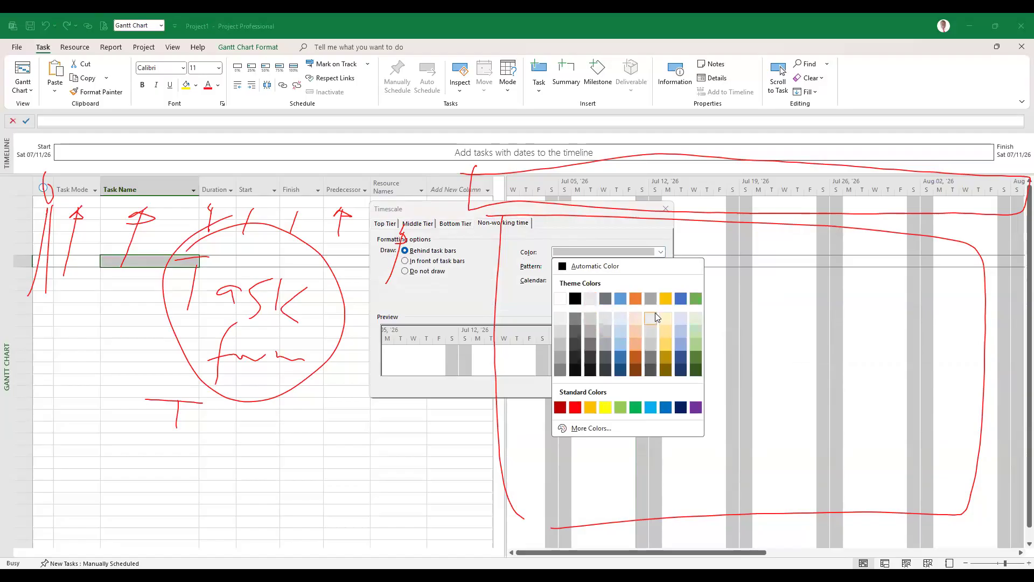
pyautogui.click(605, 320)
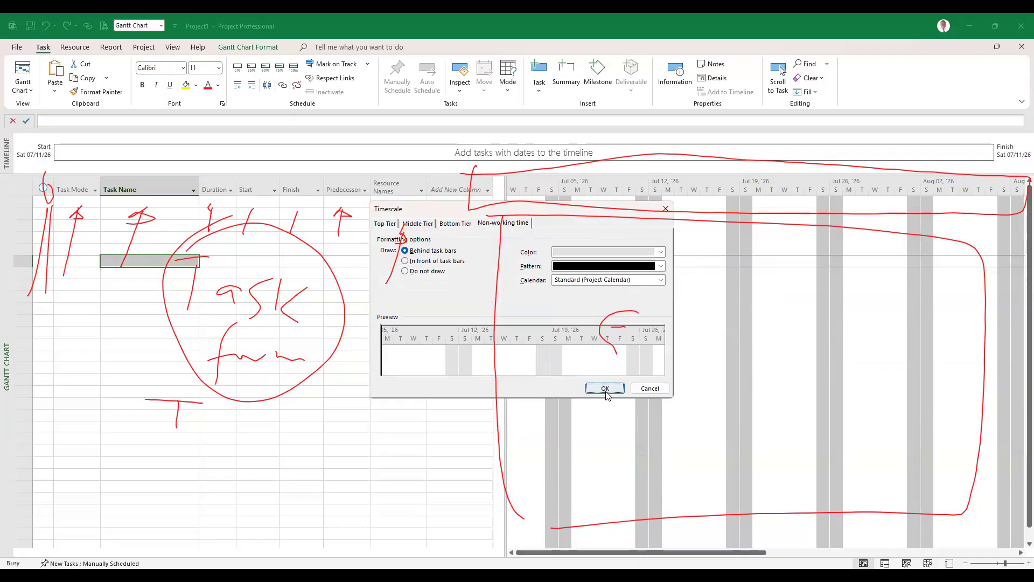
pyautogui.click(605, 388)
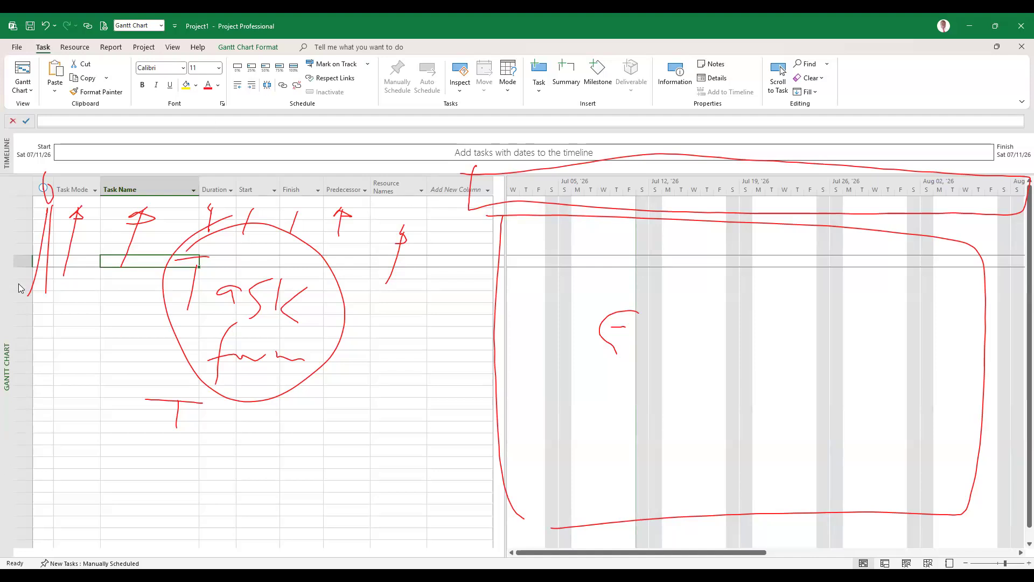
pyautogui.click(449, 60)
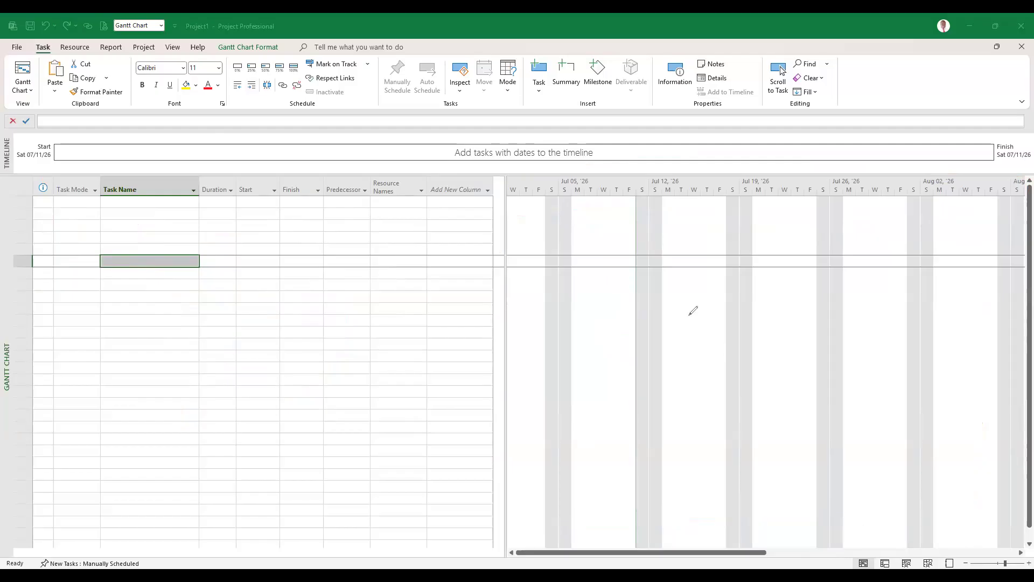
pyautogui.moveTo(959, 545)
pyautogui.mouseDown()
pyautogui.moveTo(964, 556)
pyautogui.moveTo(939, 537)
pyautogui.mouseUp()
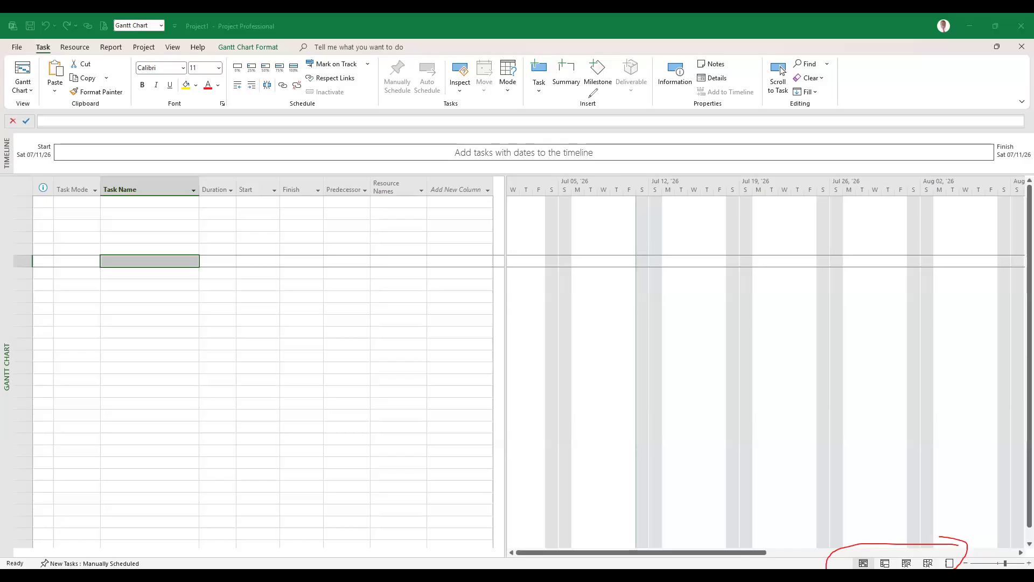
# Look at the Gantt Chart, Task Usage, Team Planner and Resource Sheet views one after another
pyautogui.click(863, 563)
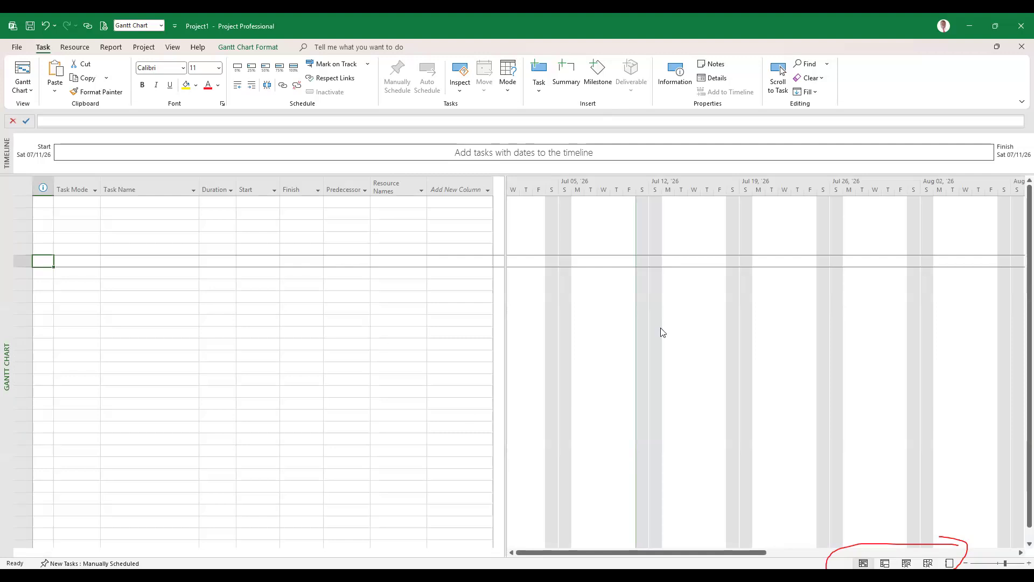
pyautogui.click(886, 563)
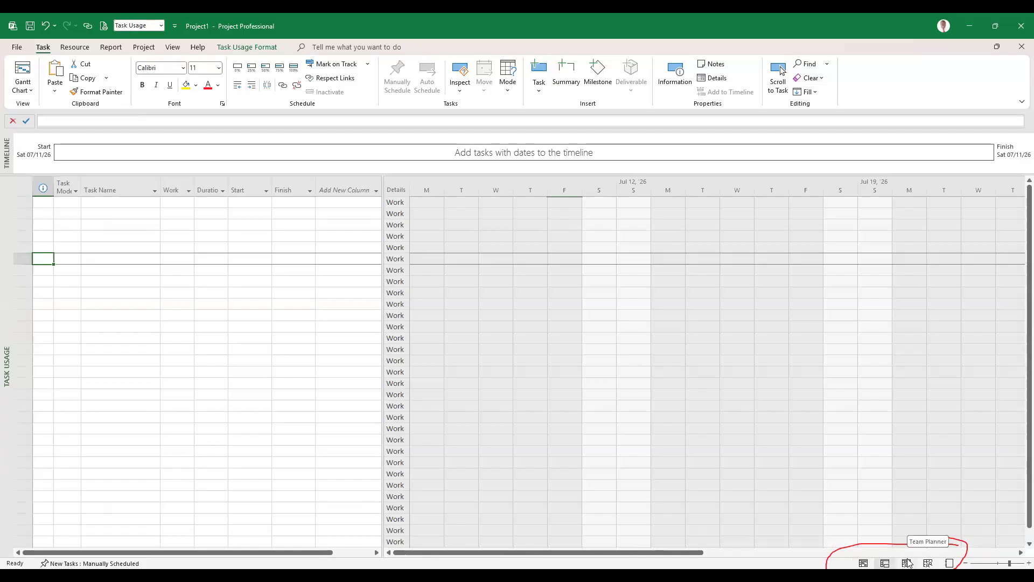
pyautogui.click(908, 563)
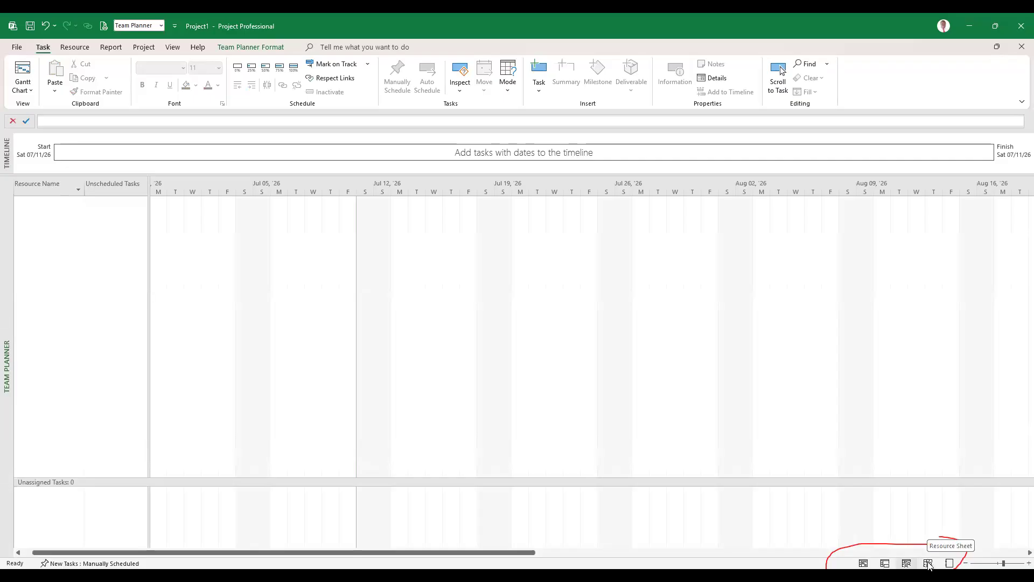
pyautogui.click(928, 563)
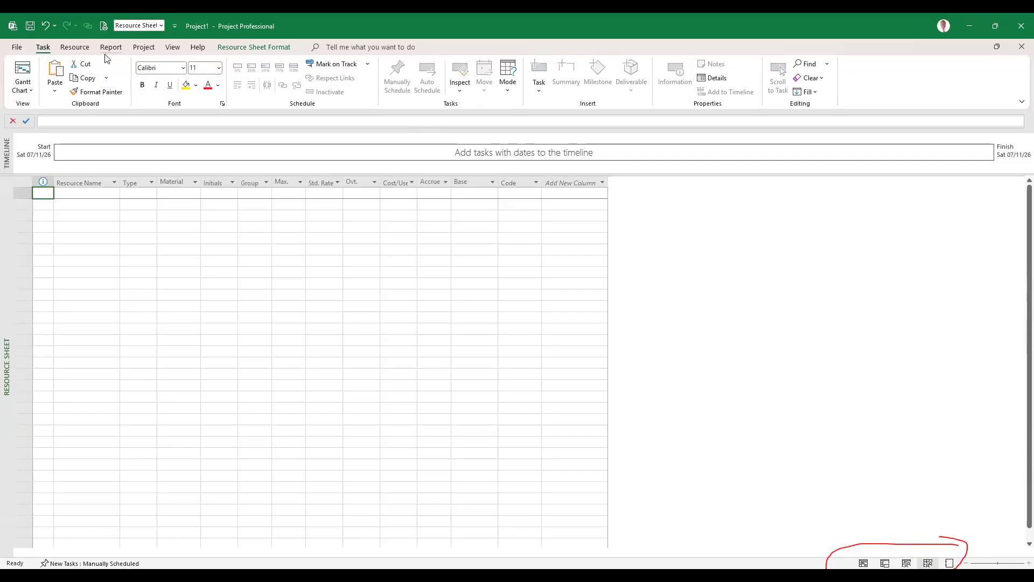
# Step back through the views to Gantt Chart and return through Task Usage and Team Planner to Resource Sheet
pyautogui.click(929, 563)
pyautogui.click(886, 563)
pyautogui.click(885, 563)
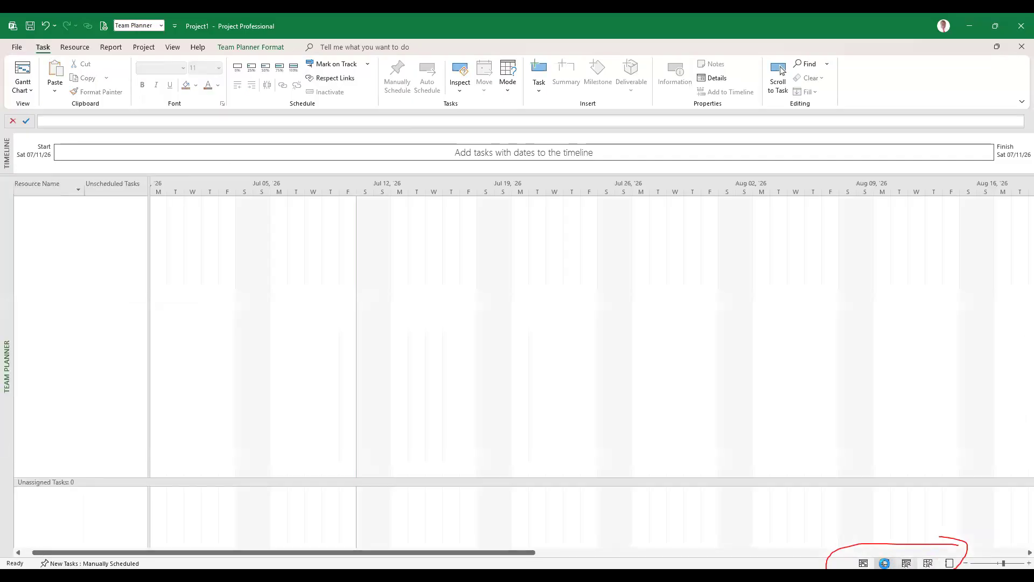
pyautogui.click(864, 563)
pyautogui.click(885, 563)
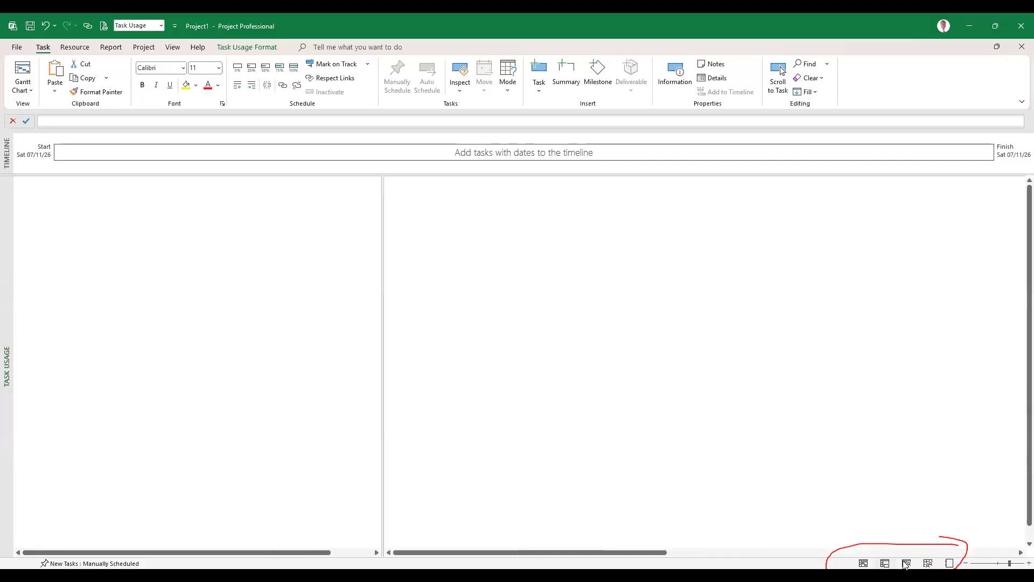
pyautogui.click(906, 564)
pyautogui.click(928, 563)
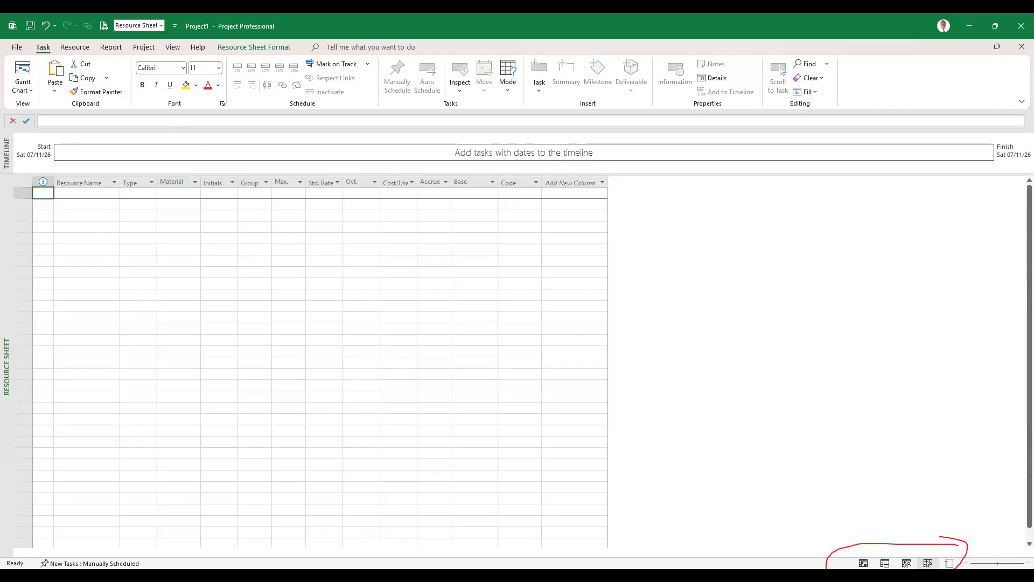
# Switch from the Resource Sheet back to the Gantt Chart view
pyautogui.click(949, 563)
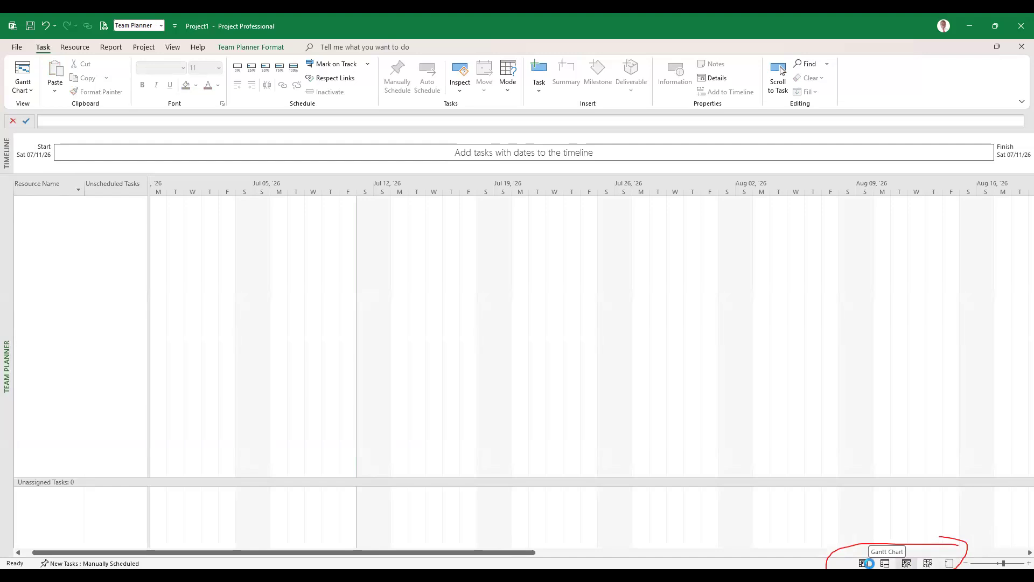
pyautogui.click(863, 563)
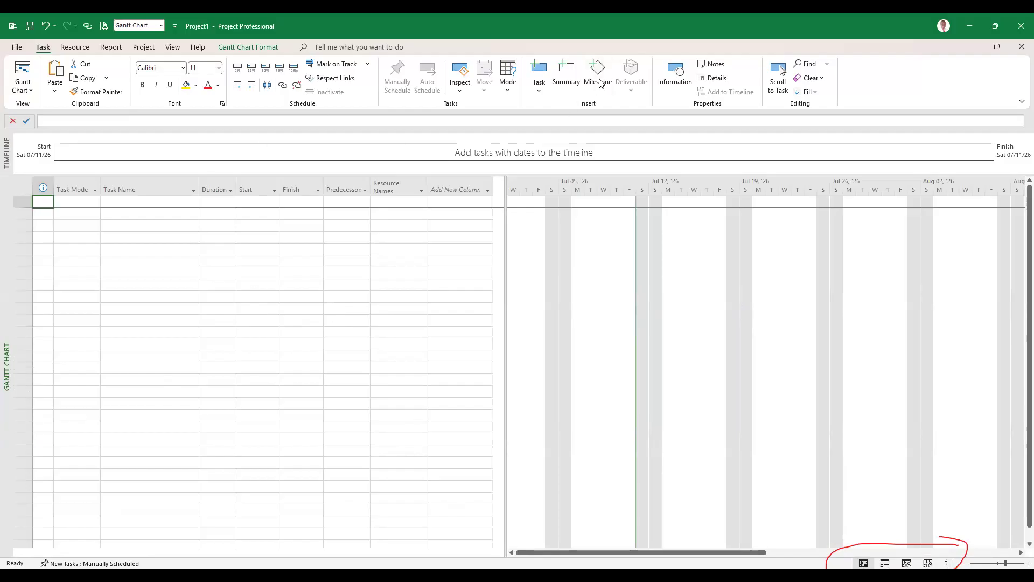
pyautogui.click(4, 246)
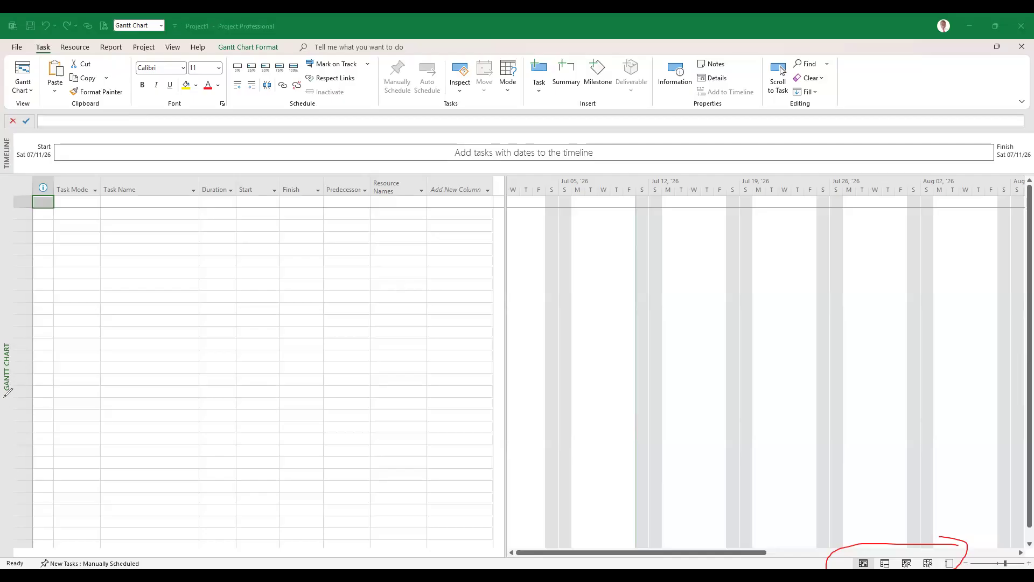
# Examine the list of views offered by the vertical view label beside the task table, keeping Gantt Chart active
pyautogui.moveTo(8, 279); pyautogui.dragTo(1, 398)
pyautogui.moveTo(8, 442)
pyautogui.mouseDown()
pyautogui.moveTo(11, 495)
pyautogui.moveTo(31, 363)
pyautogui.moveTo(12, 260)
pyautogui.moveTo(1, 505)
pyautogui.moveTo(12, 494)
pyautogui.mouseUp()
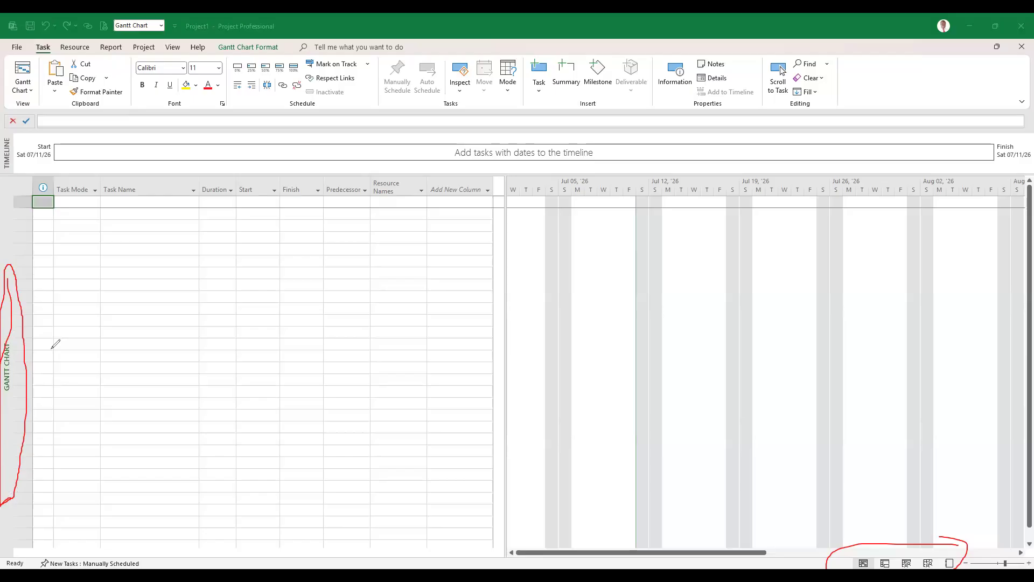
pyautogui.rightClick(6, 401)
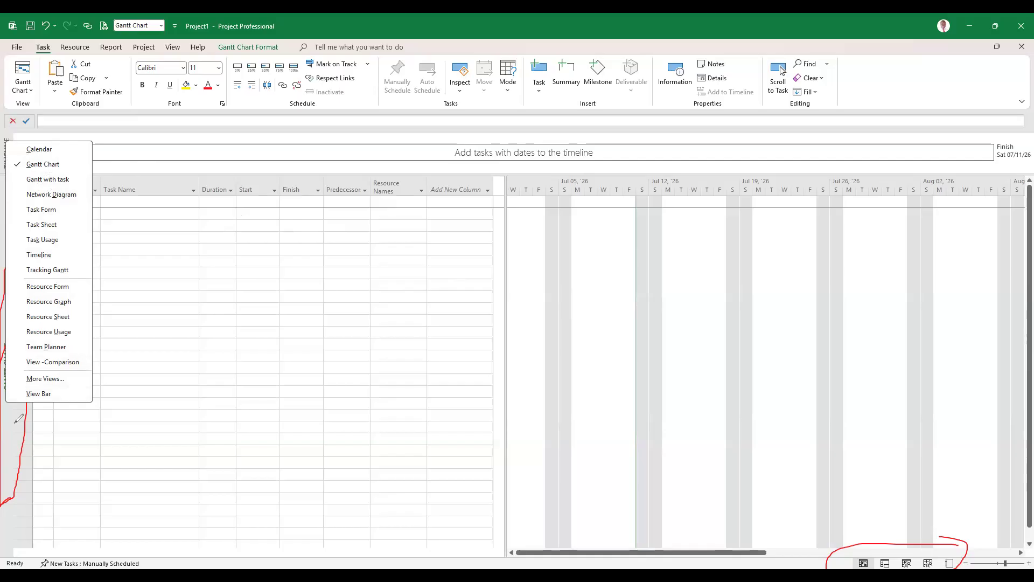
pyautogui.click(3, 310)
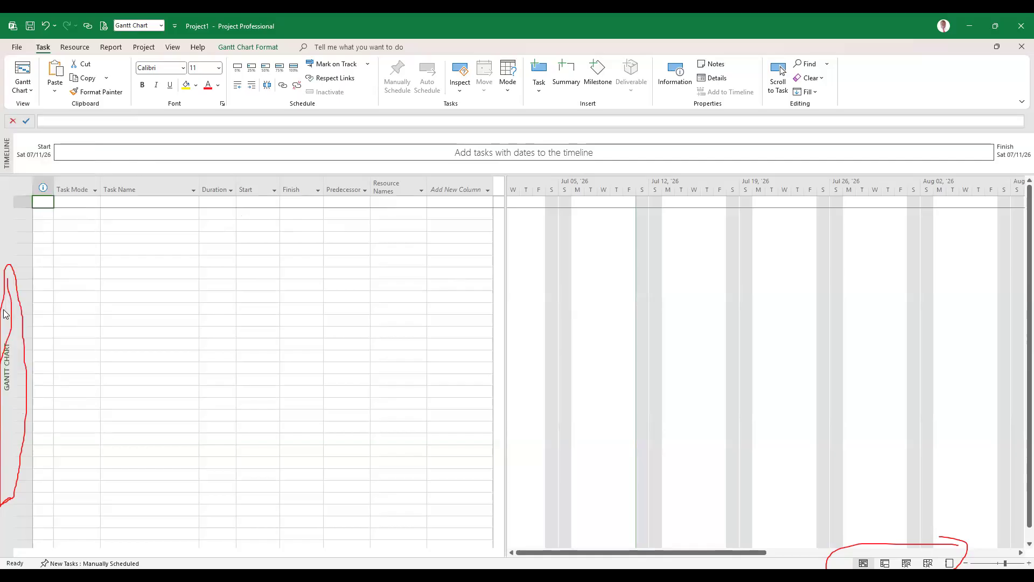
pyautogui.rightClick(4, 310)
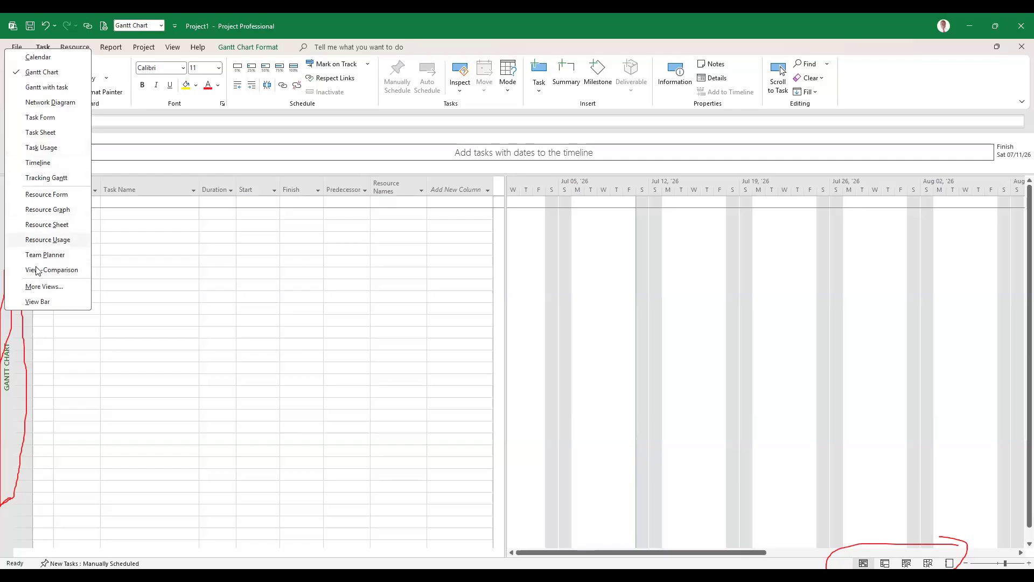
pyautogui.click(167, 310)
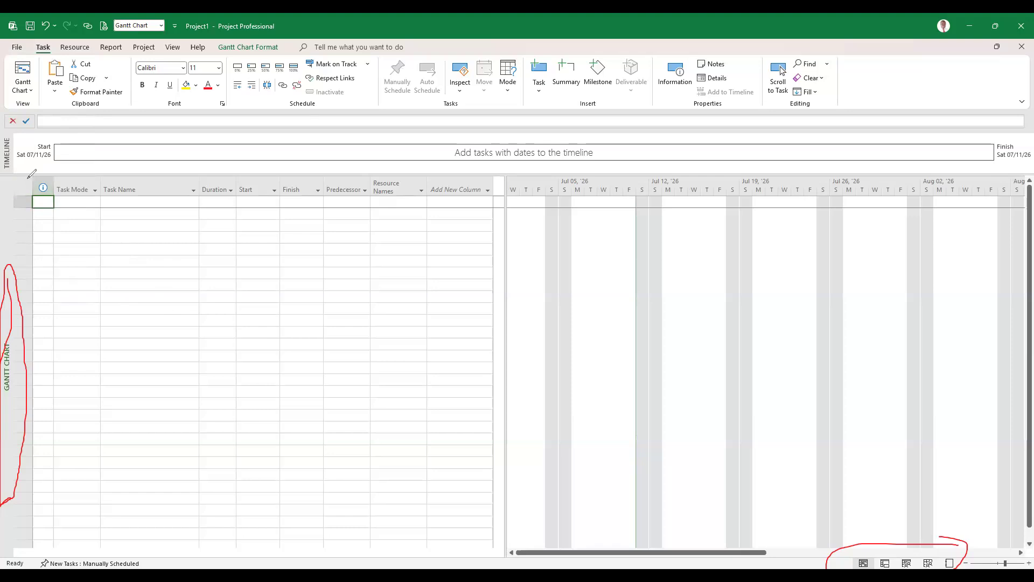
# Compare the list of tables available for the Gantt Chart's task table with the list of available views
pyautogui.moveTo(34, 183); pyautogui.dragTo(18, 189)
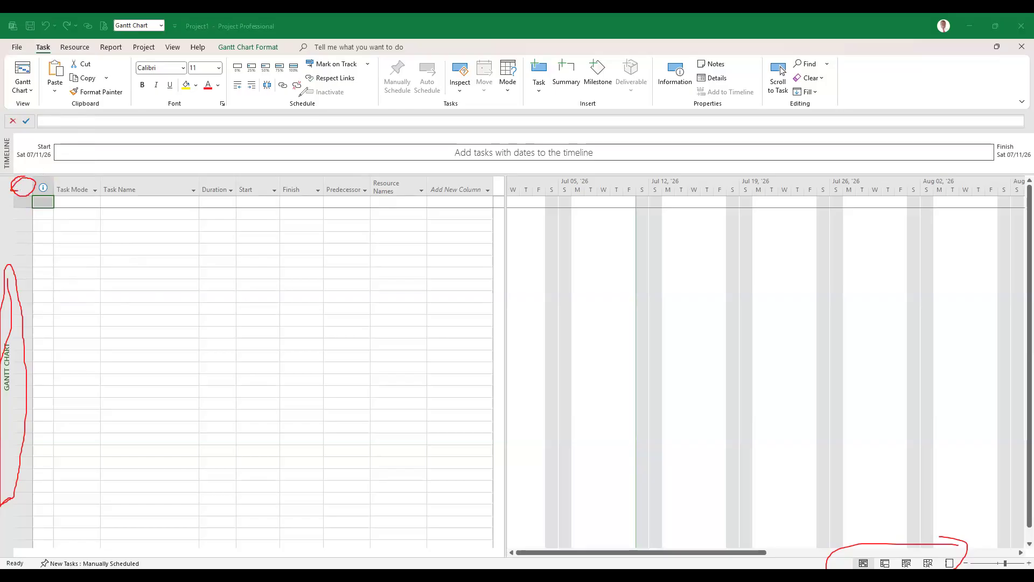
pyautogui.rightClick(23, 181)
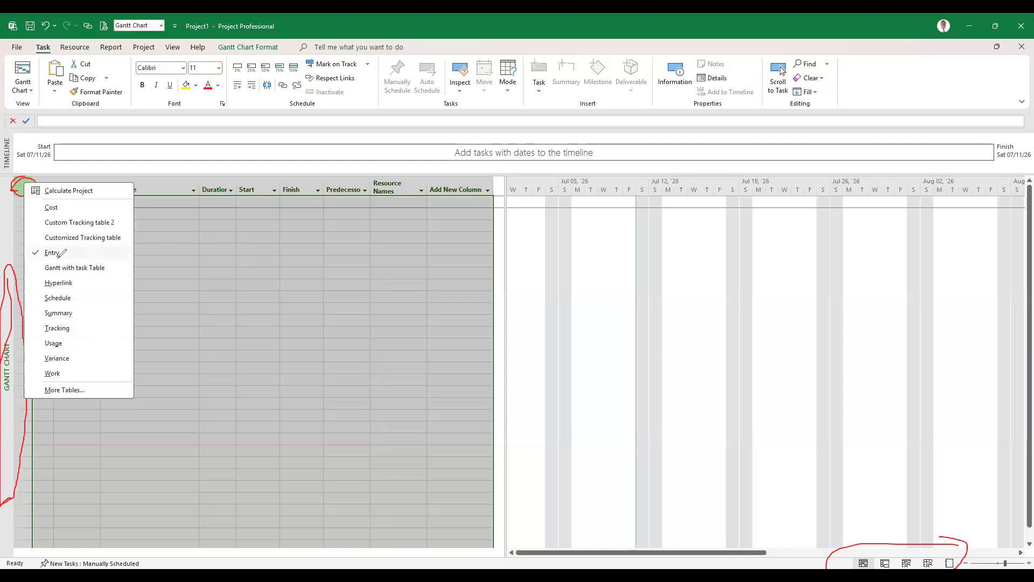
pyautogui.click(5, 248)
pyautogui.rightClick(3, 256)
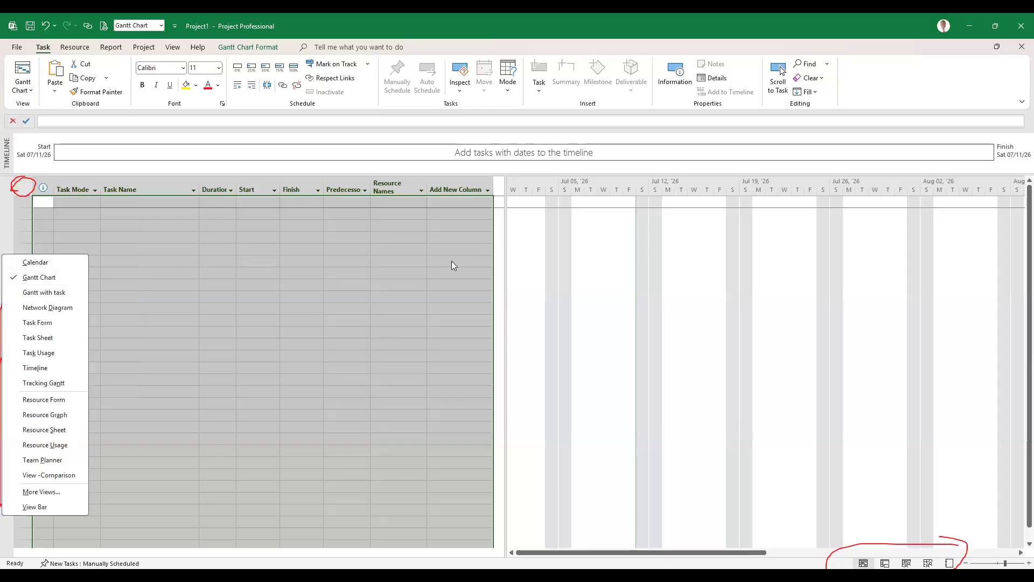
pyautogui.rightClick(28, 193)
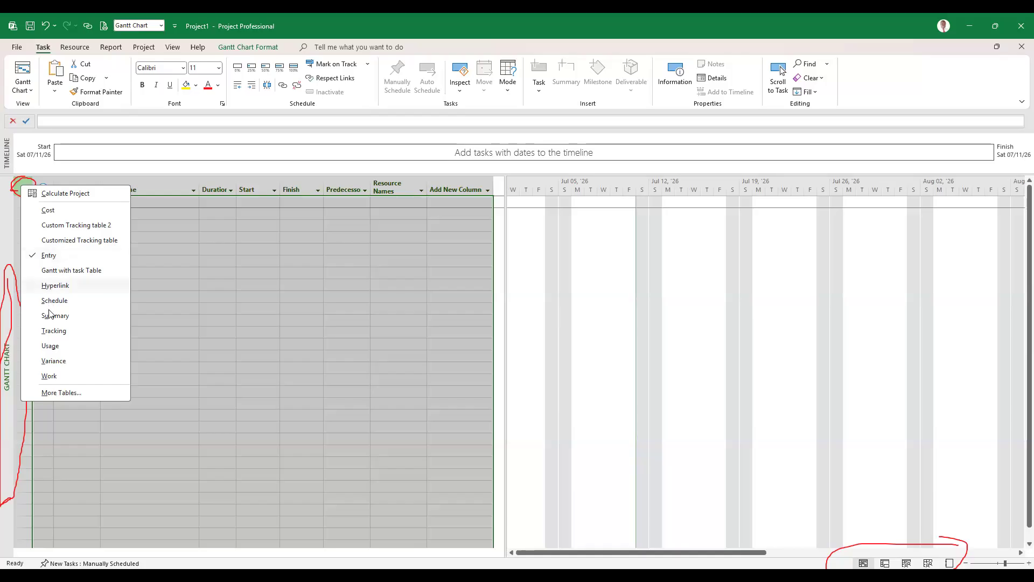
pyautogui.rightClick(22, 184)
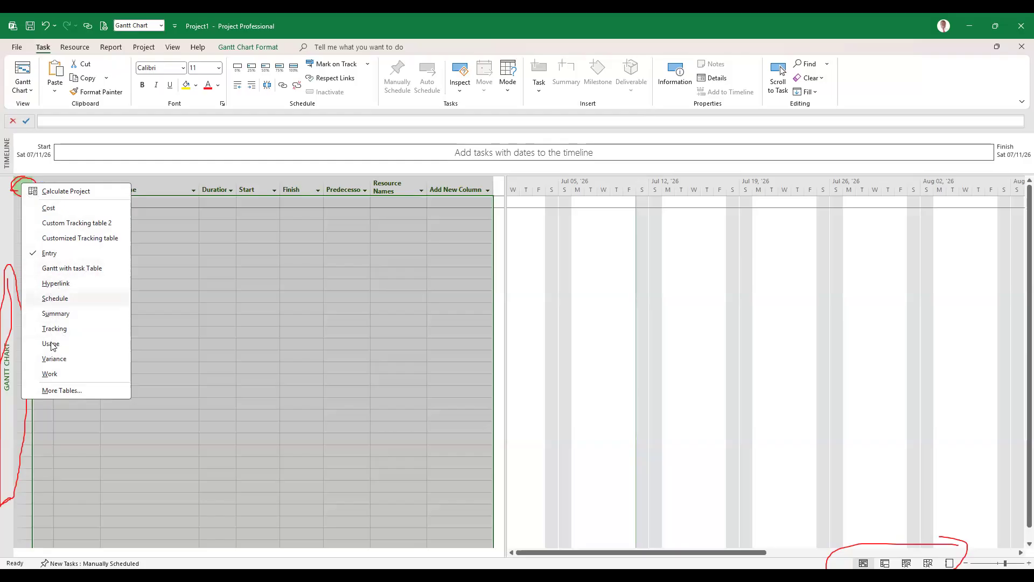
# Review the complete lists of task tables and resource tables in More Tables, and close it without applying any
pyautogui.click(60, 390)
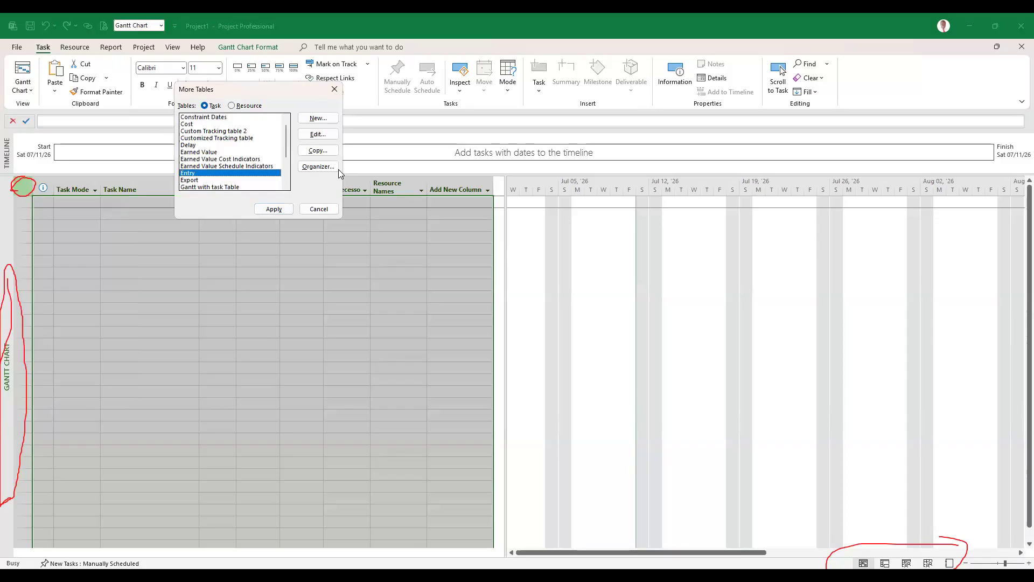
pyautogui.scroll(-3, 208, 135)
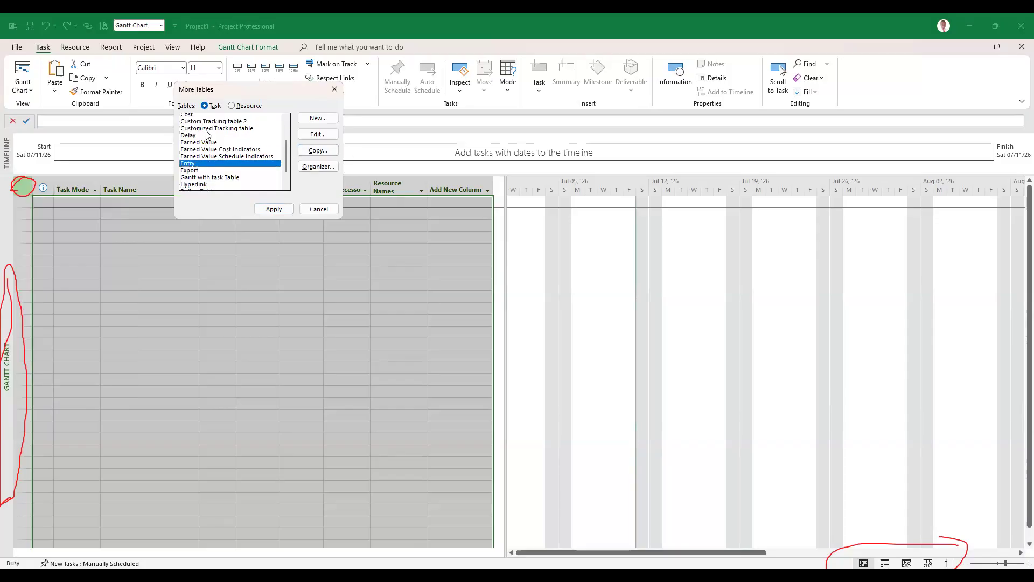
pyautogui.scroll(3, 207, 135)
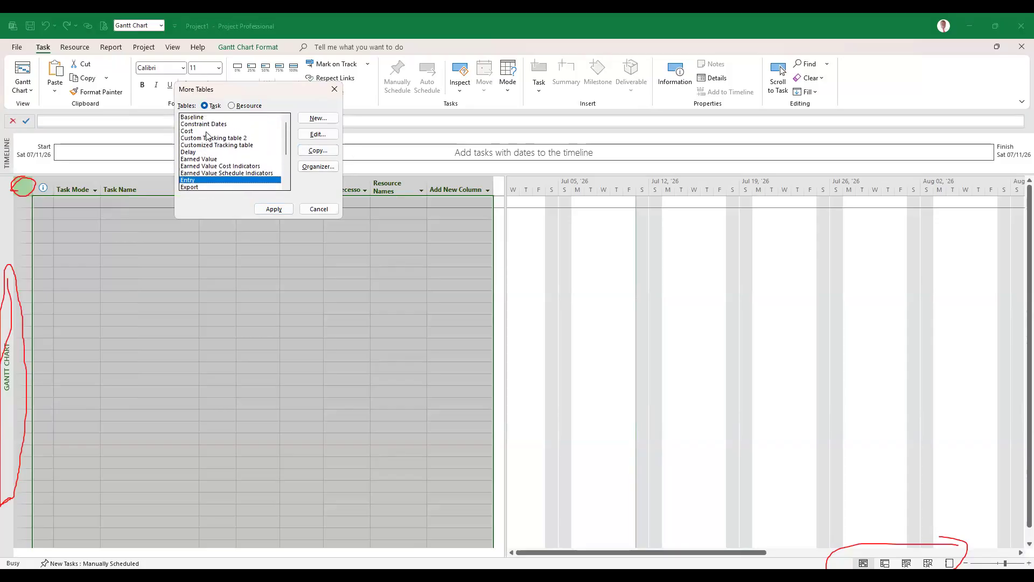
pyautogui.scroll(-3, 207, 142)
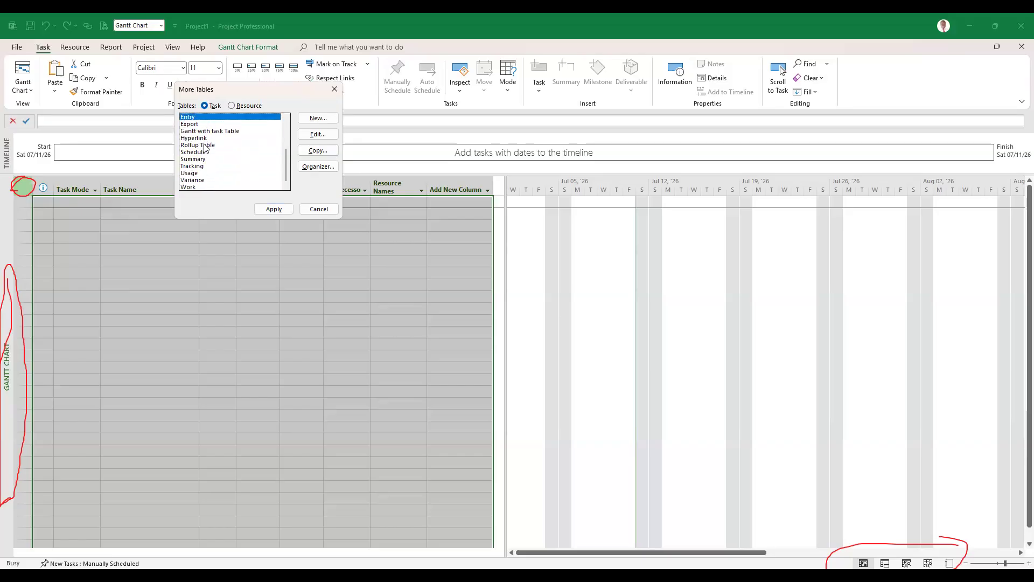
pyautogui.click(231, 105)
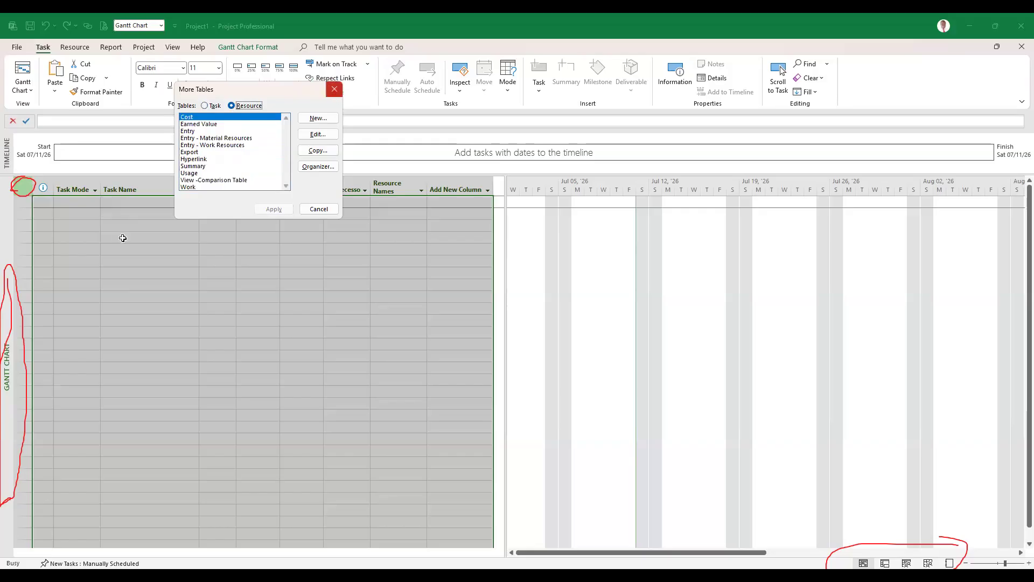
pyautogui.click(394, 356)
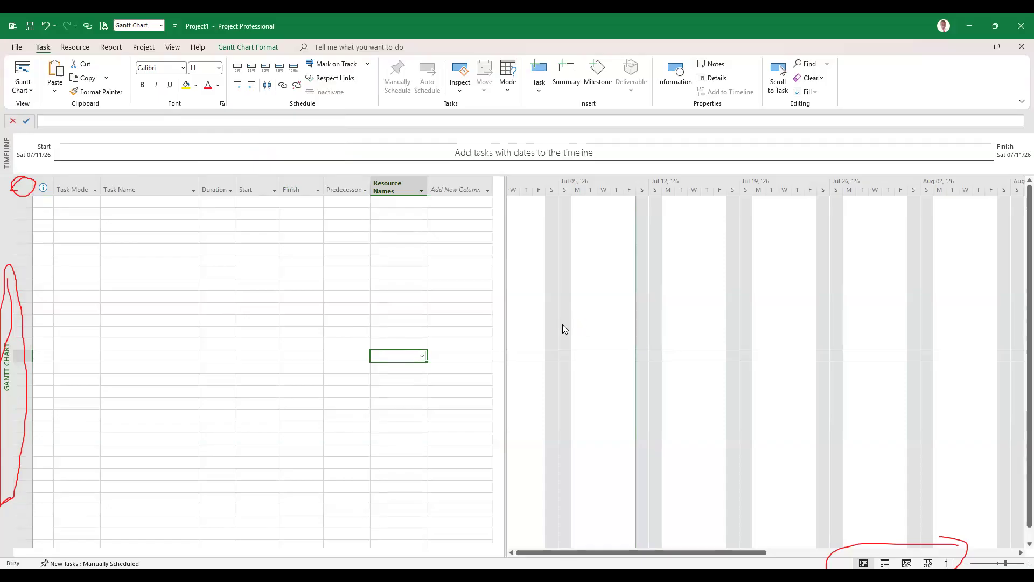
# Open the Timescale settings of the Gantt Chart, review the tier options and close them without changes
pyautogui.hotkey('ctrl', 's')
pyautogui.click(15, 50)
pyautogui.rightClick(716, 187)
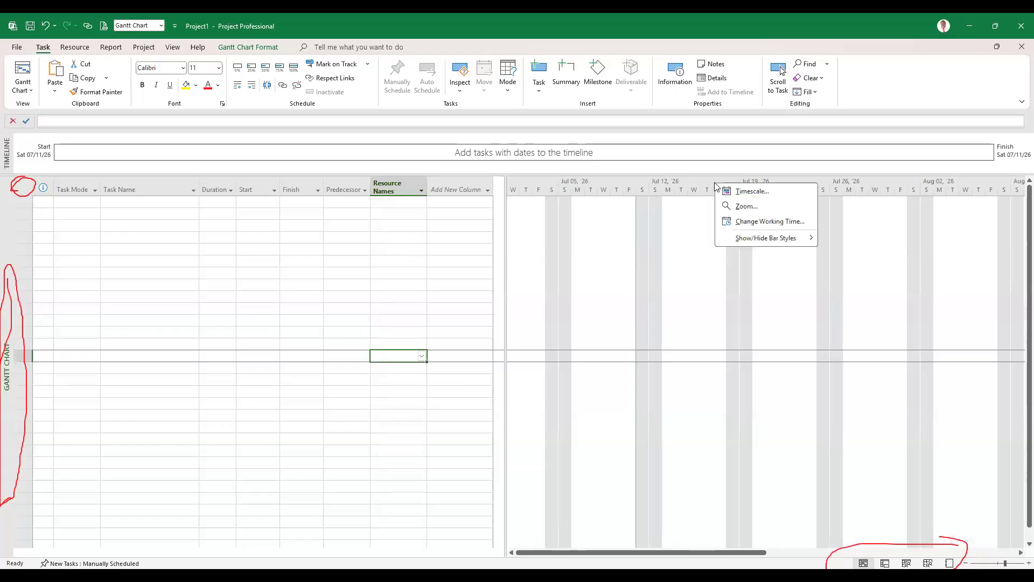
pyautogui.click(753, 196)
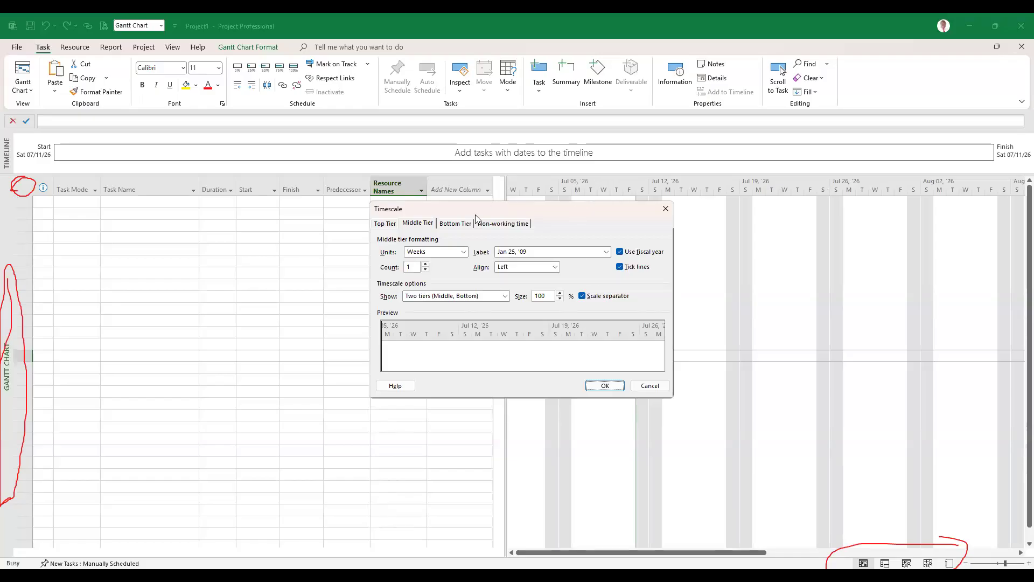
pyautogui.click(666, 211)
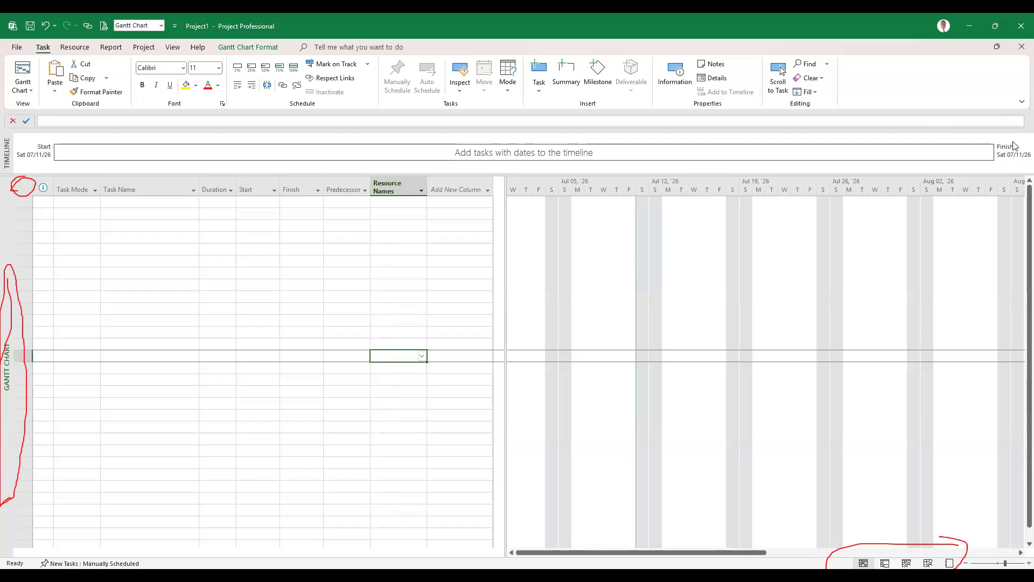
# Activate the Timeline, and open the entry bar for the empty Task Name cells in rows 6 and 5
pyautogui.click(117, 158)
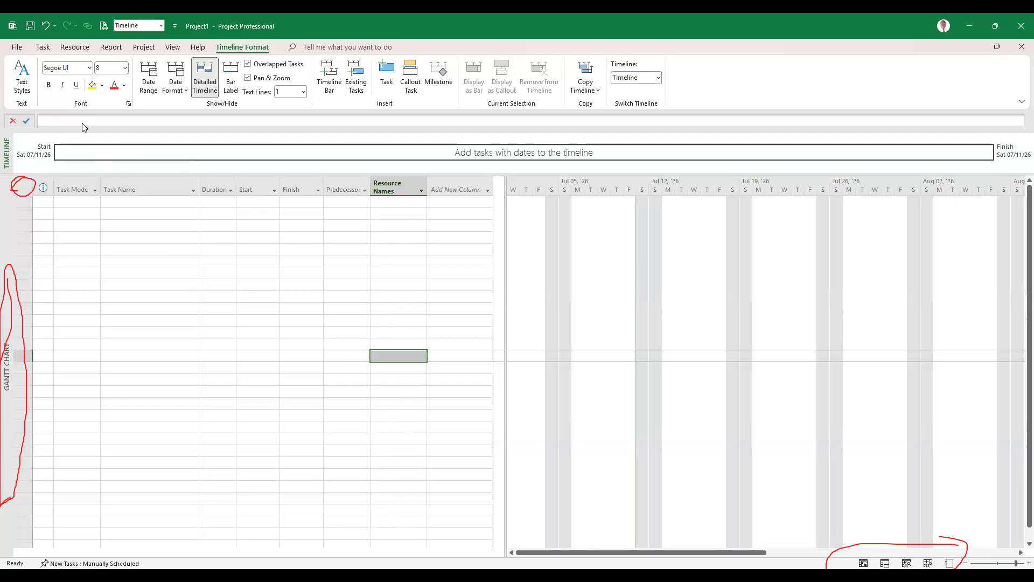
pyautogui.click(129, 261)
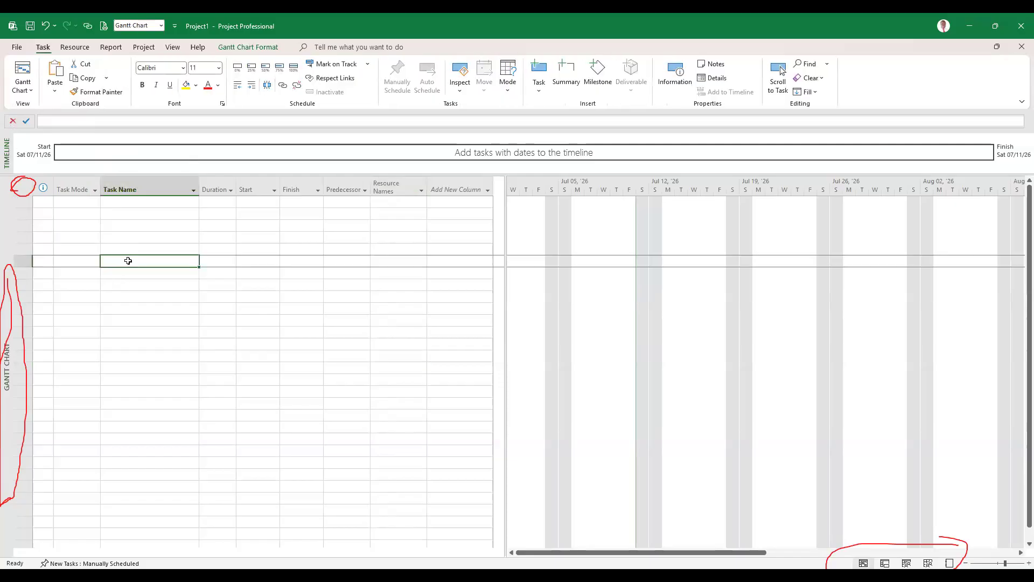
pyautogui.click(53, 127)
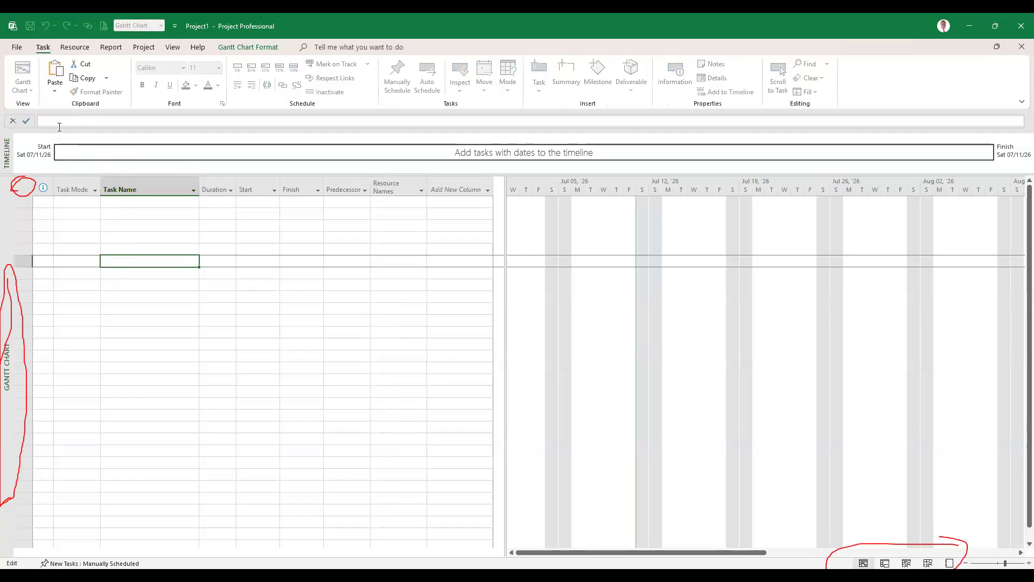
pyautogui.click(133, 251)
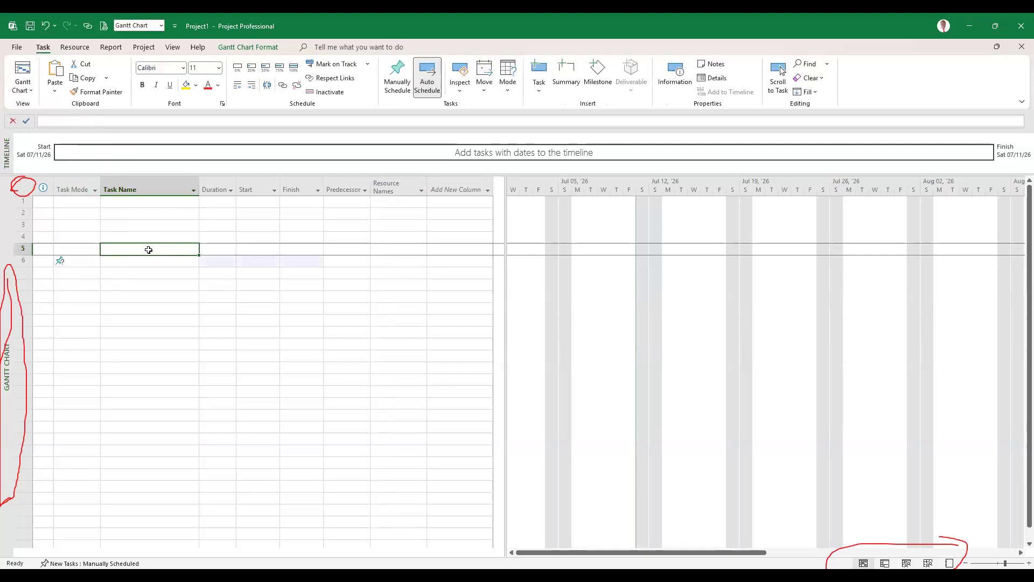
pyautogui.click(79, 123)
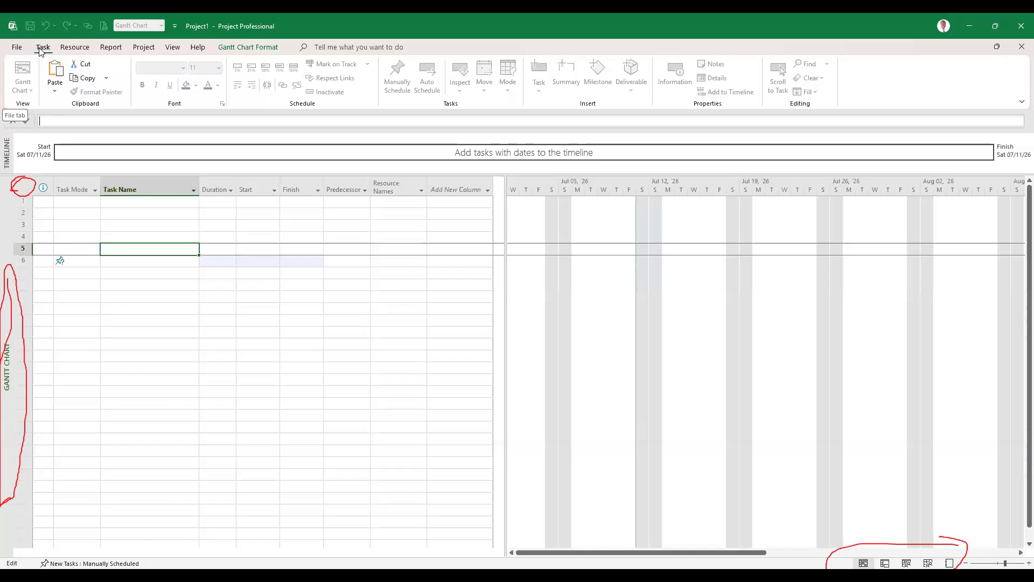
# Look through the Task, Resource, Report, Project, View, Help and Gantt Chart Format command sets in turn
pyautogui.click(42, 50)
pyautogui.click(74, 47)
pyautogui.click(111, 50)
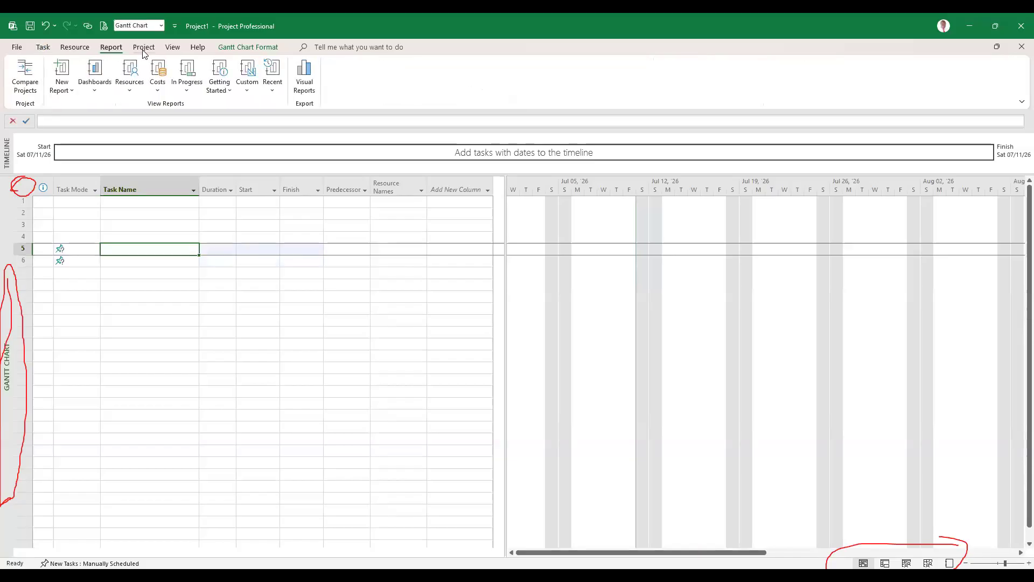
pyautogui.click(144, 48)
pyautogui.click(172, 47)
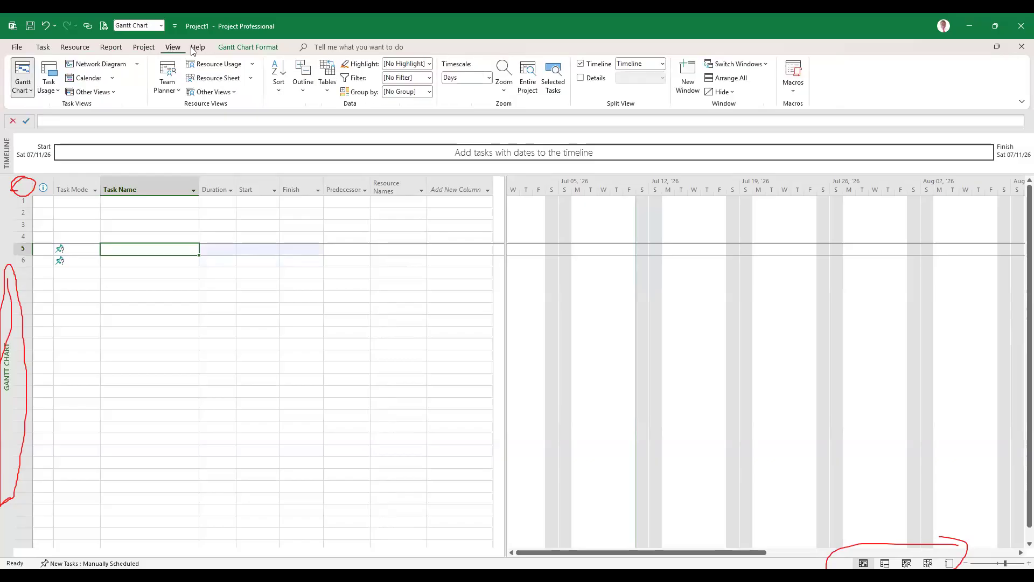
pyautogui.click(197, 49)
pyautogui.click(264, 50)
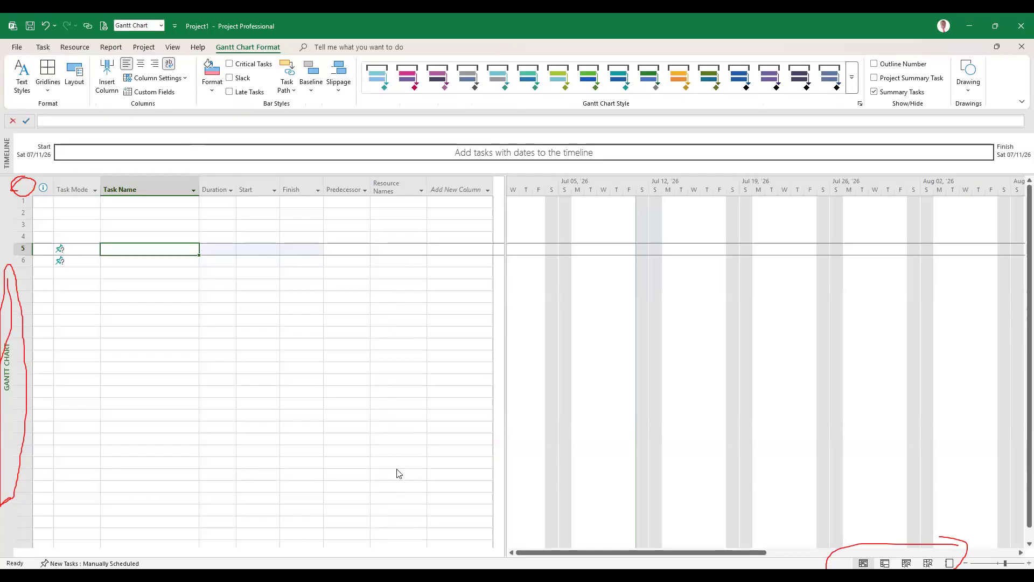
pyautogui.moveTo(142, 300); pyautogui.dragTo(175, 298)
pyautogui.moveTo(163, 305)
pyautogui.mouseDown()
pyautogui.moveTo(162, 323)
pyautogui.moveTo(176, 311)
pyautogui.moveTo(169, 322)
pyautogui.moveTo(205, 322)
pyautogui.mouseUp()
pyautogui.moveTo(149, 345); pyautogui.dragTo(206, 330)
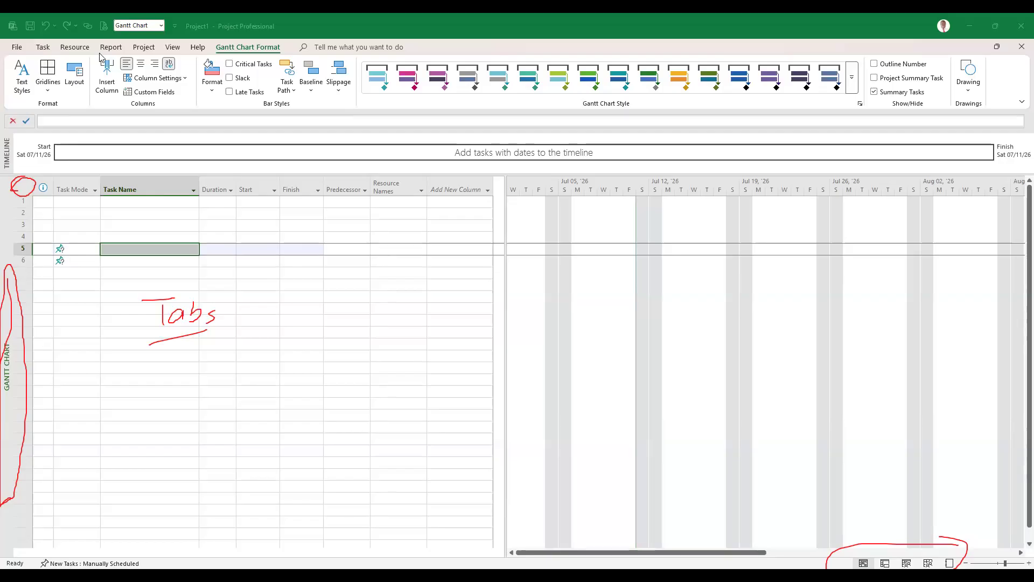
# Show the Task commands, look at the file start page with its templates and recent projects, and return to the project
pyautogui.click(42, 49)
pyautogui.click(41, 49)
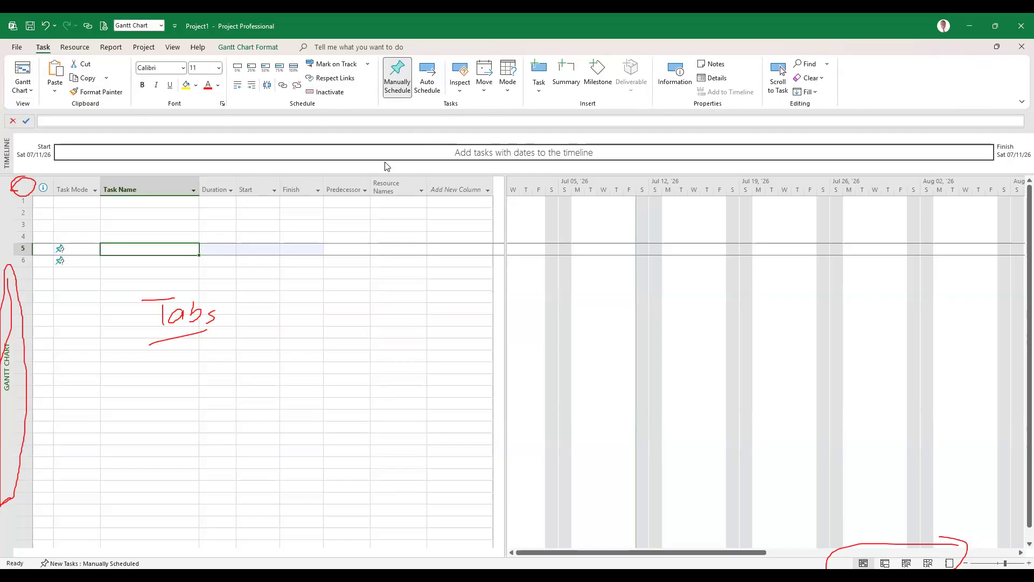
pyautogui.click(17, 49)
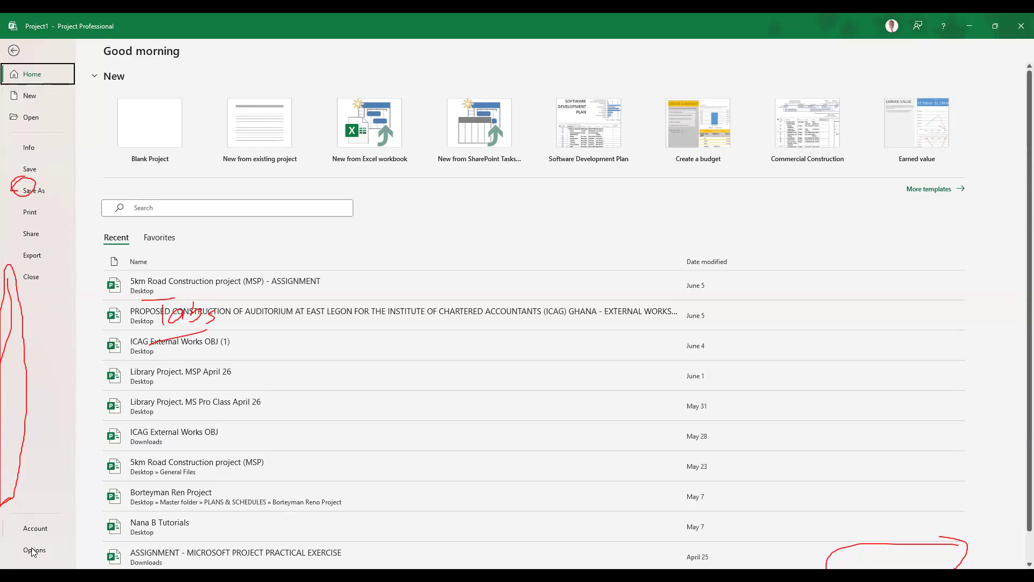
pyautogui.click(14, 51)
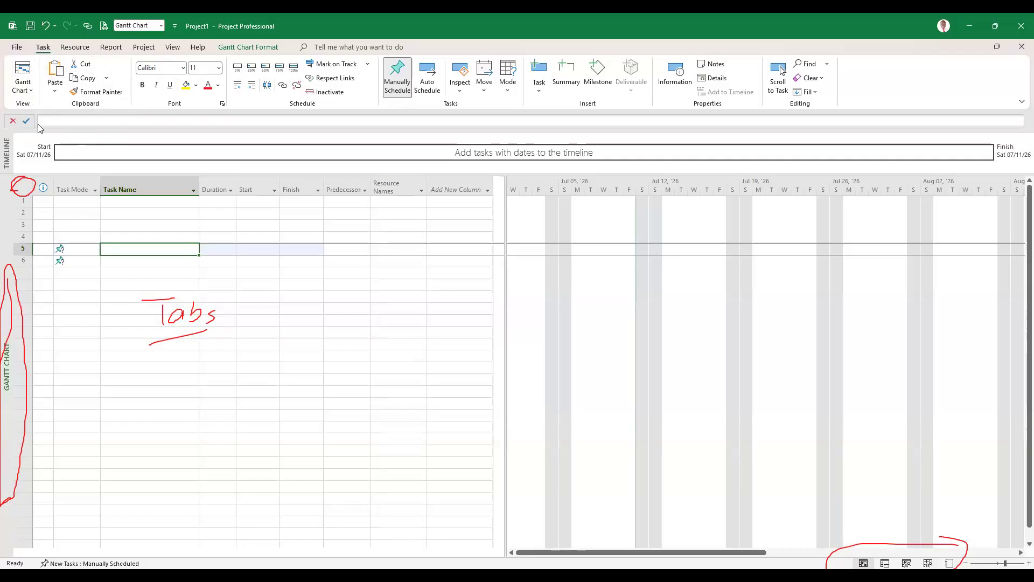
pyautogui.moveTo(40, 58); pyautogui.dragTo(39, 105)
pyautogui.moveTo(131, 59)
pyautogui.mouseDown()
pyautogui.moveTo(131, 107)
pyautogui.moveTo(99, 100)
pyautogui.moveTo(68, 108)
pyautogui.moveTo(74, 114)
pyautogui.mouseUp()
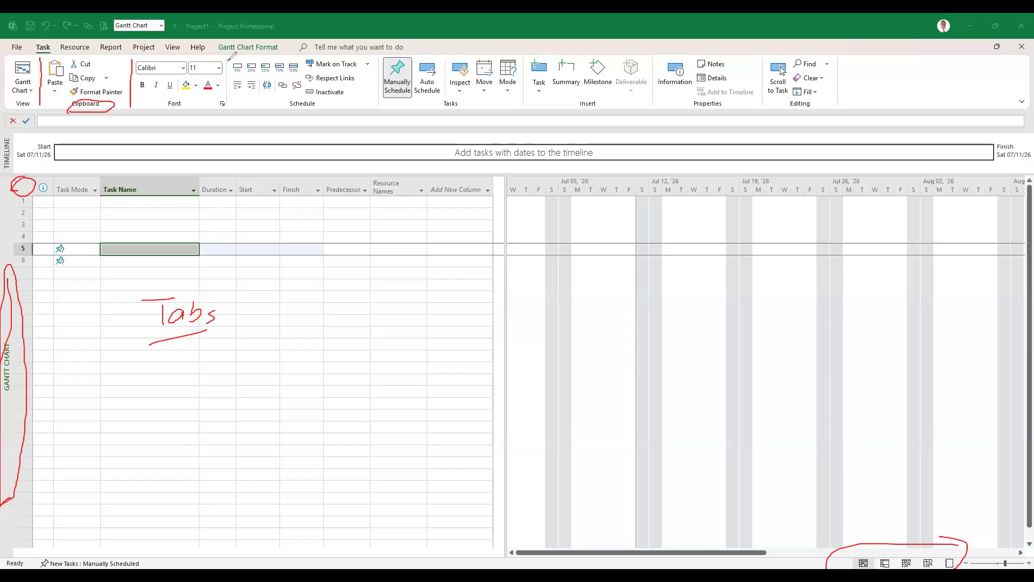
pyautogui.moveTo(227, 93)
pyautogui.mouseDown()
pyautogui.moveTo(228, 109)
pyautogui.moveTo(173, 113)
pyautogui.moveTo(183, 100)
pyautogui.mouseUp()
pyautogui.moveTo(378, 58); pyautogui.dragTo(377, 100)
pyautogui.moveTo(311, 98)
pyautogui.mouseDown()
pyautogui.moveTo(321, 96)
pyautogui.moveTo(285, 101)
pyautogui.moveTo(315, 94)
pyautogui.mouseUp()
pyautogui.moveTo(521, 56)
pyautogui.mouseDown()
pyautogui.moveTo(522, 107)
pyautogui.moveTo(439, 106)
pyautogui.moveTo(464, 97)
pyautogui.mouseUp()
pyautogui.click(468, 100)
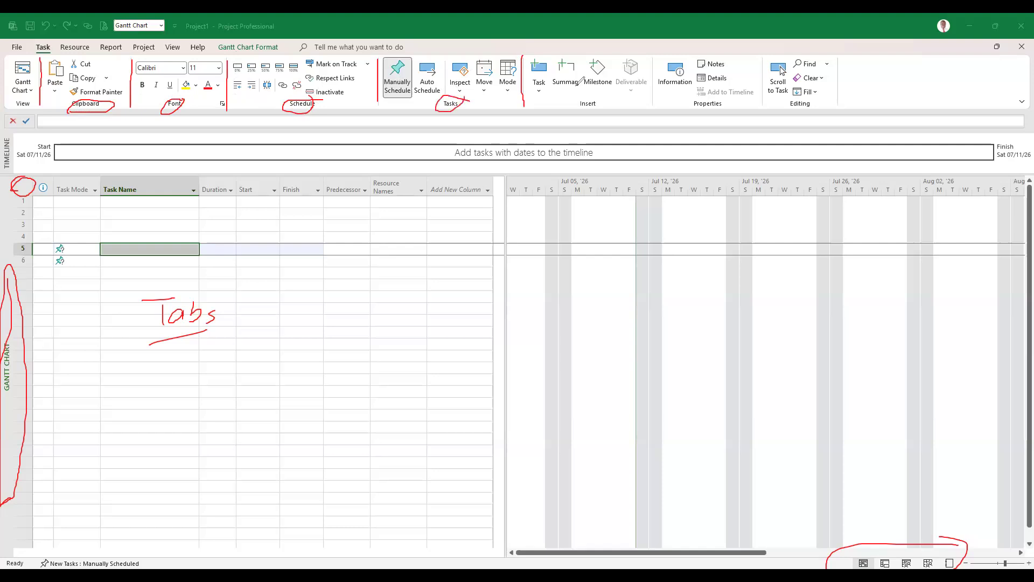
pyautogui.moveTo(651, 58)
pyautogui.mouseDown()
pyautogui.moveTo(650, 110)
pyautogui.moveTo(582, 105)
pyautogui.moveTo(587, 115)
pyautogui.mouseUp()
pyautogui.moveTo(711, 100)
pyautogui.mouseDown()
pyautogui.moveTo(730, 98)
pyautogui.moveTo(696, 107)
pyautogui.moveTo(707, 111)
pyautogui.mouseUp()
pyautogui.moveTo(802, 100); pyautogui.dragTo(820, 99)
pyautogui.moveTo(814, 100)
pyautogui.mouseDown()
pyautogui.moveTo(790, 115)
pyautogui.moveTo(801, 113)
pyautogui.mouseUp()
pyautogui.moveTo(838, 55); pyautogui.dragTo(838, 114)
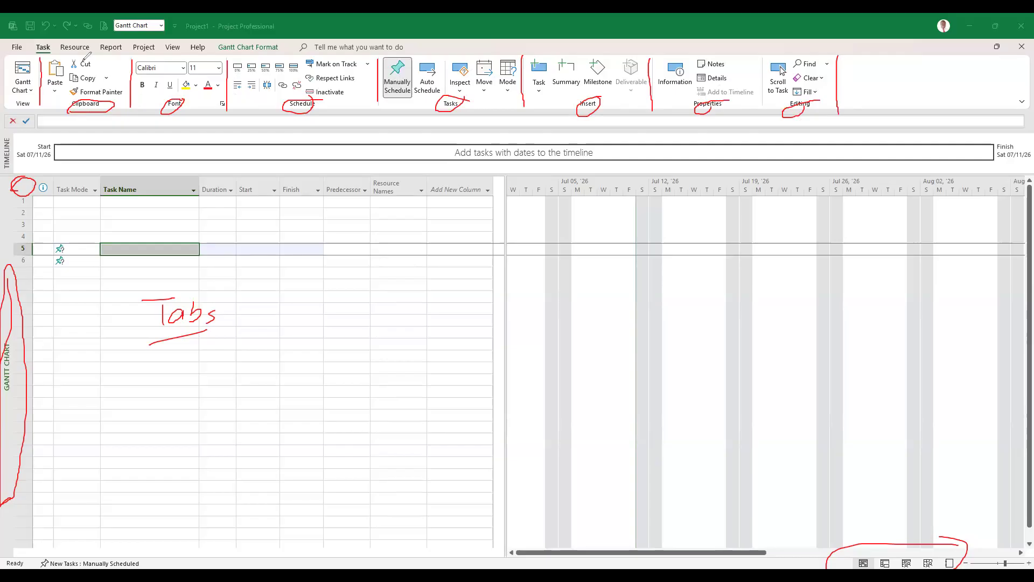
pyautogui.moveTo(38, 42)
pyautogui.mouseDown()
pyautogui.moveTo(42, 56)
pyautogui.moveTo(53, 38)
pyautogui.mouseUp()
pyautogui.moveTo(217, 323)
pyautogui.mouseDown()
pyautogui.moveTo(222, 334)
pyautogui.moveTo(235, 312)
pyautogui.mouseUp()
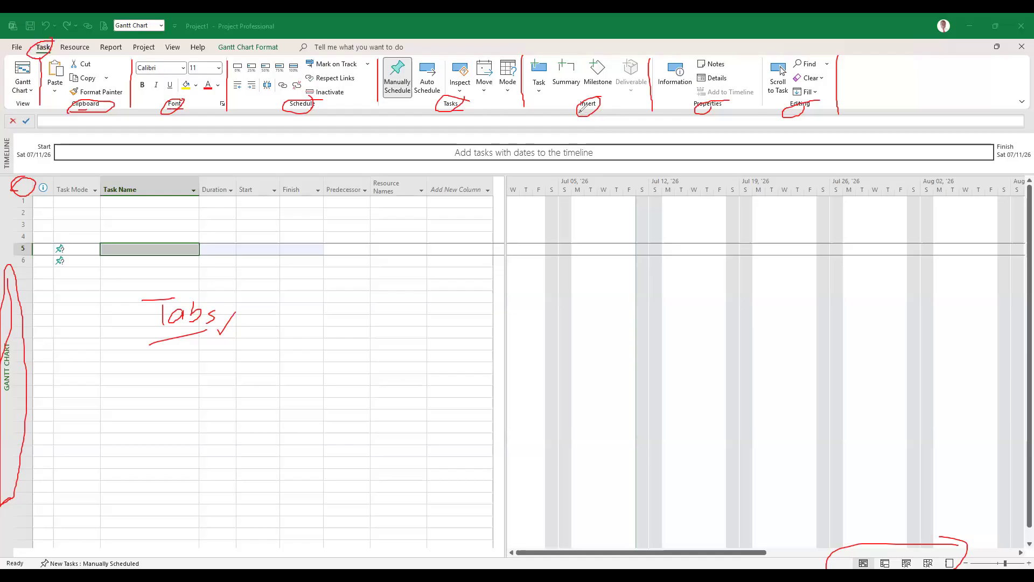
pyautogui.moveTo(796, 108); pyautogui.dragTo(816, 113)
pyautogui.hotkey('ctrl', 's')
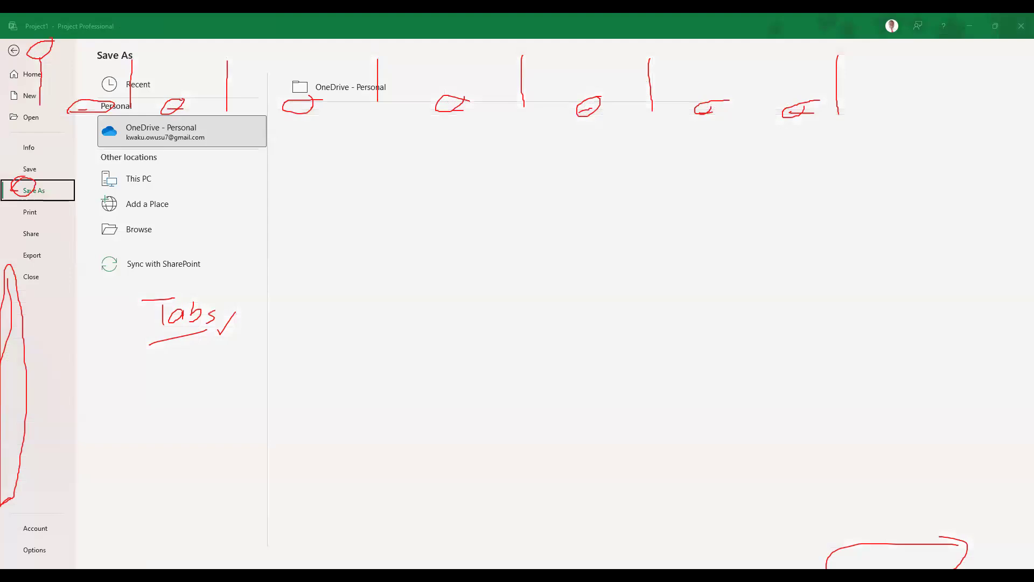
pyautogui.click(13, 51)
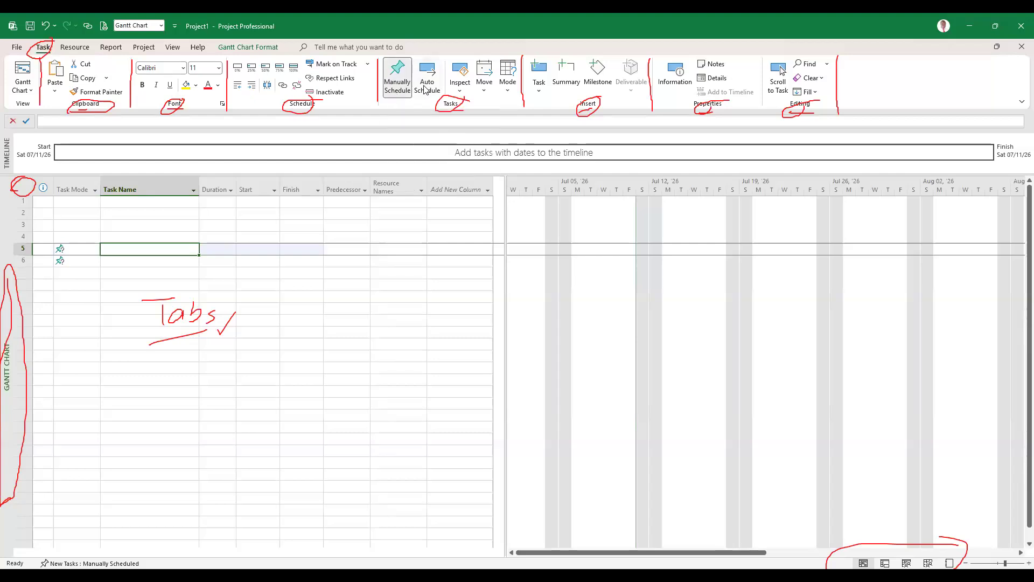
# Review the Inspect and Move task options, and set the mode for new tasks to Auto Schedule
pyautogui.click(462, 94)
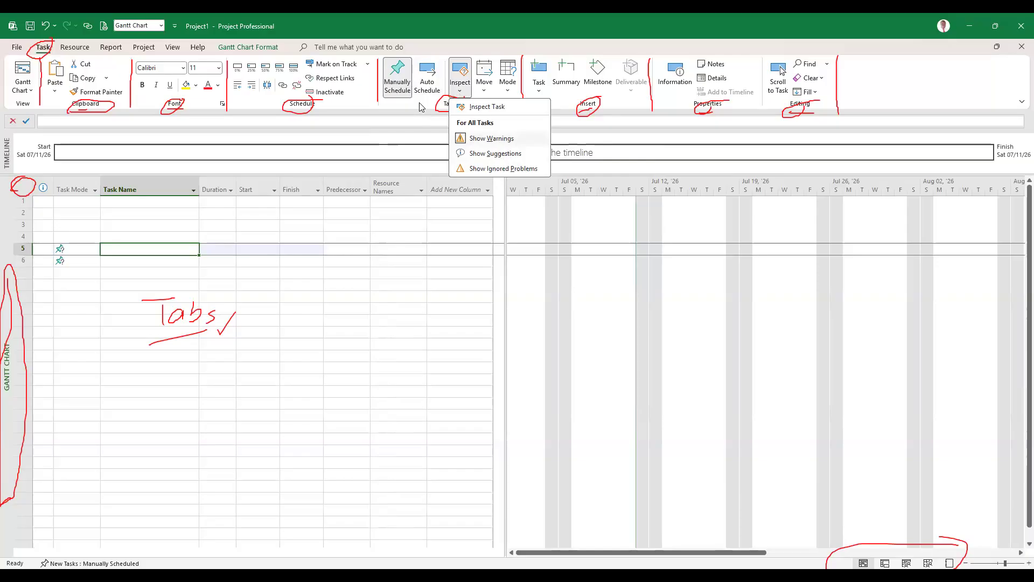
pyautogui.click(478, 89)
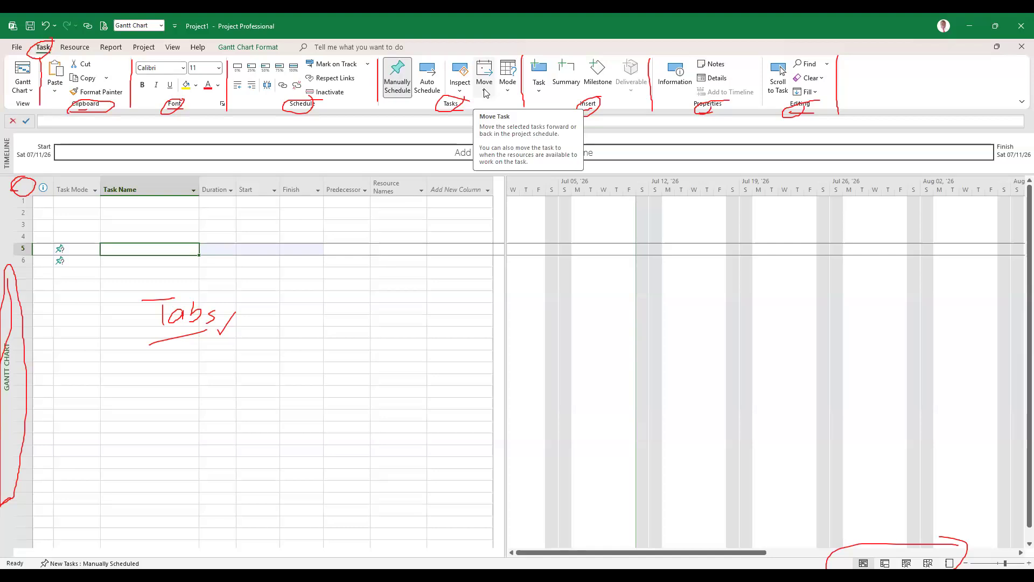
pyautogui.click(485, 91)
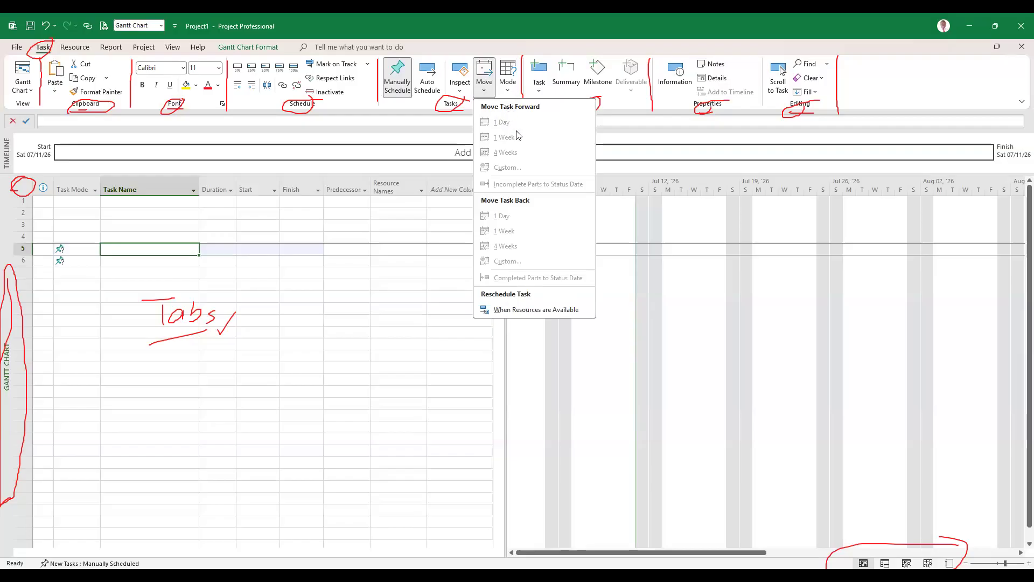
pyautogui.click(507, 81)
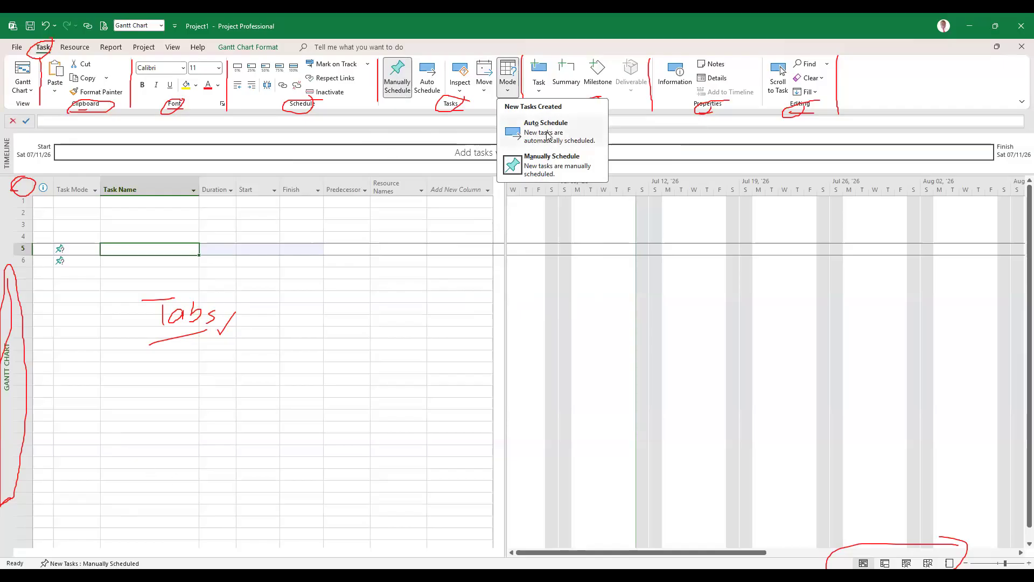
pyautogui.click(428, 90)
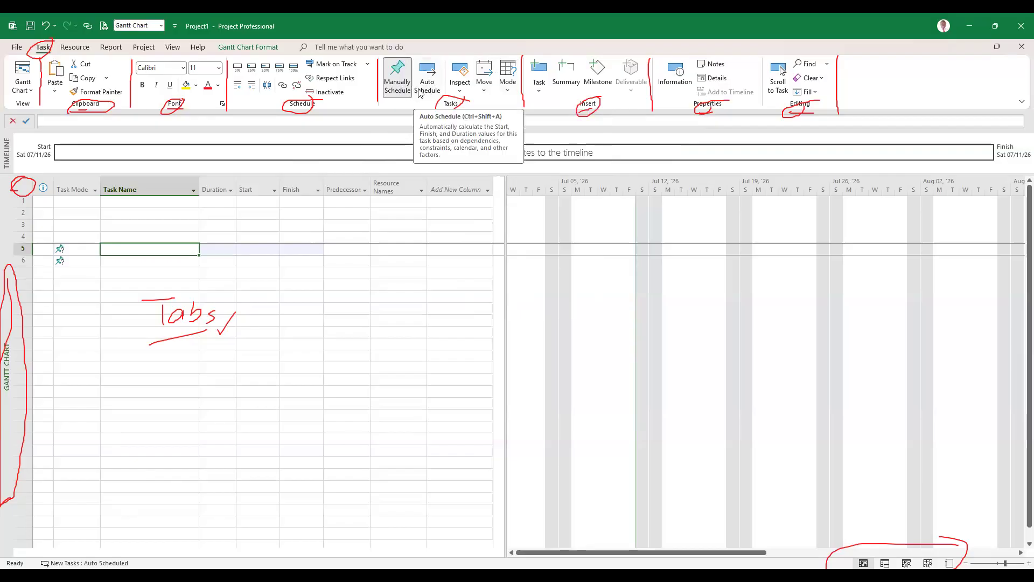
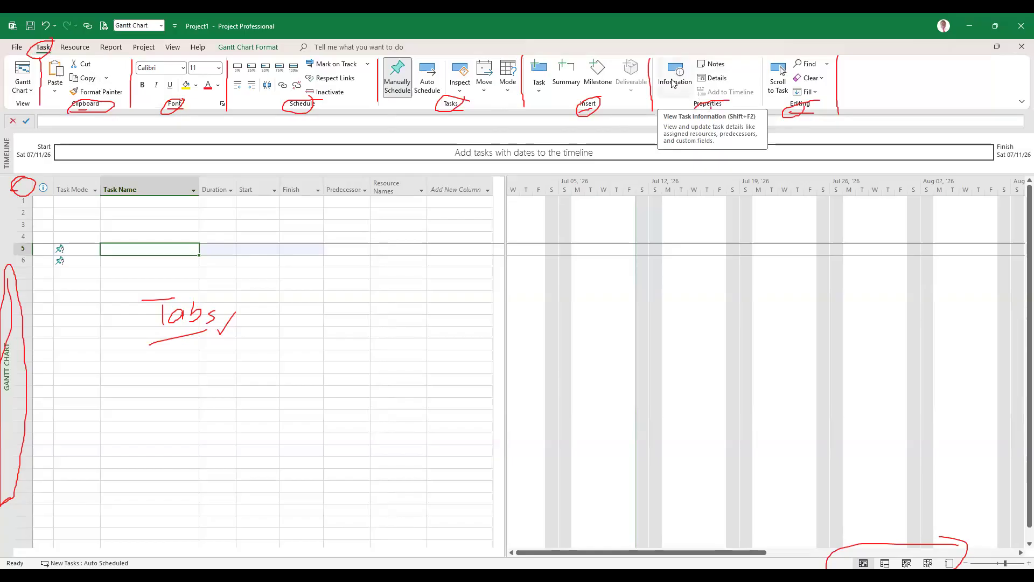
# Look through the Resource, Report, Project and Task command sets, ending on the Project commands
pyautogui.click(75, 47)
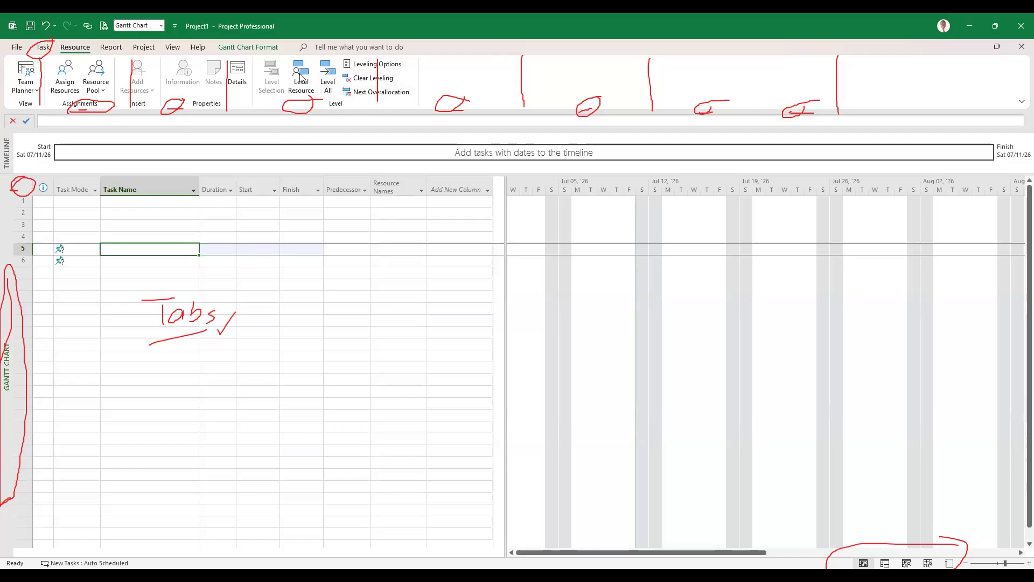
pyautogui.click(113, 48)
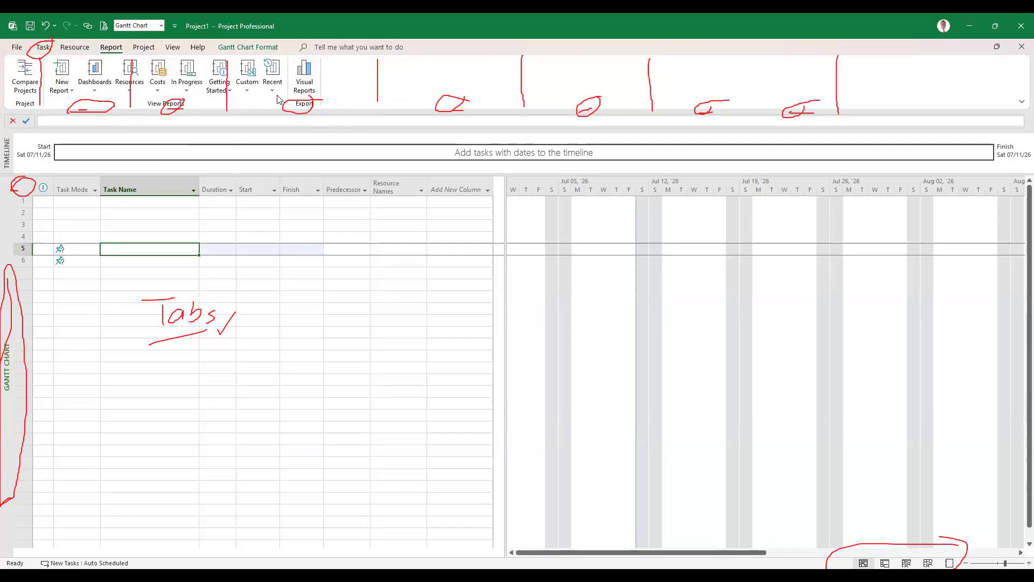
pyautogui.click(144, 47)
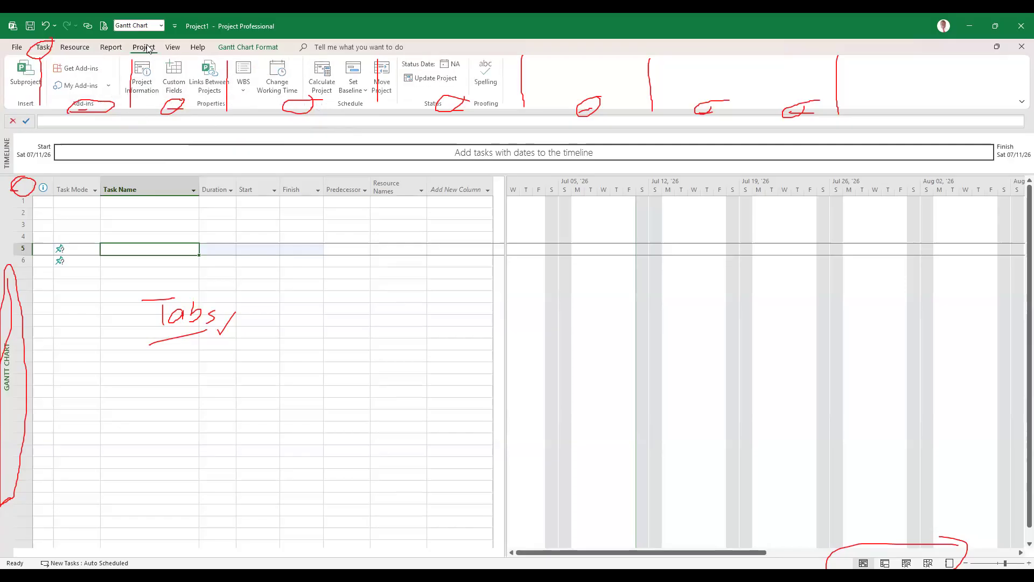
pyautogui.click(42, 48)
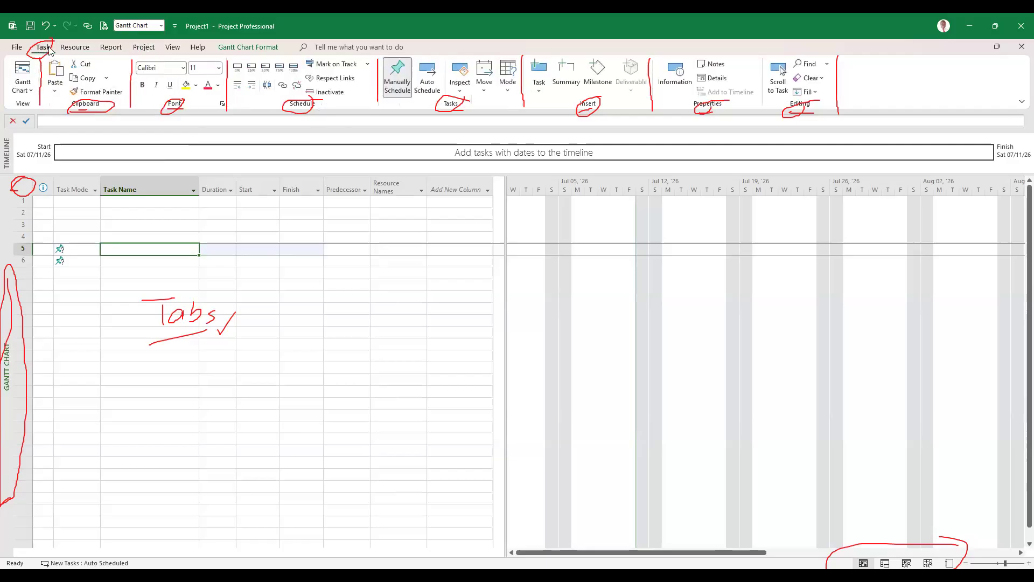
pyautogui.click(142, 49)
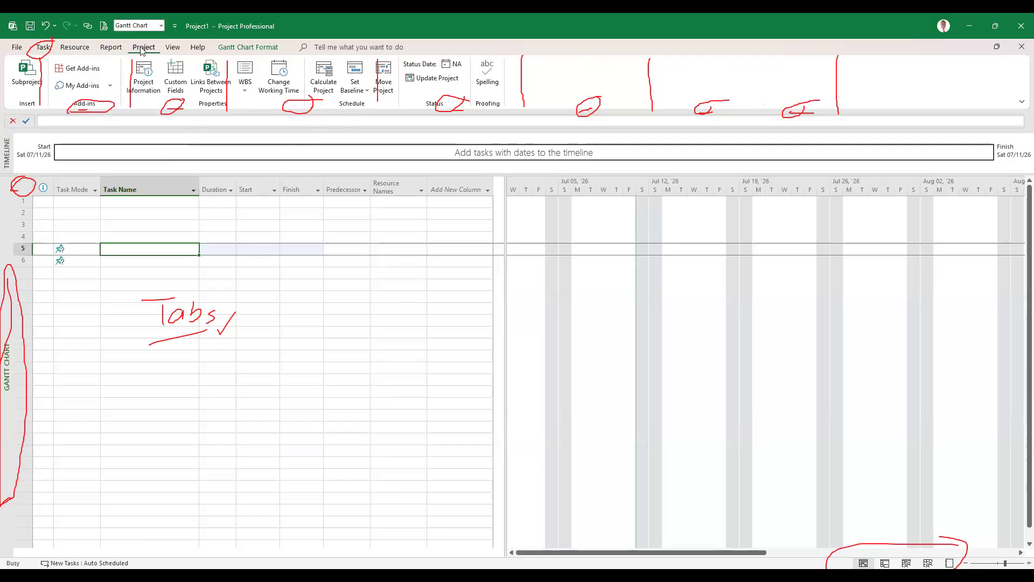
pyautogui.hotkey('ctrl', 's')
pyautogui.click(13, 51)
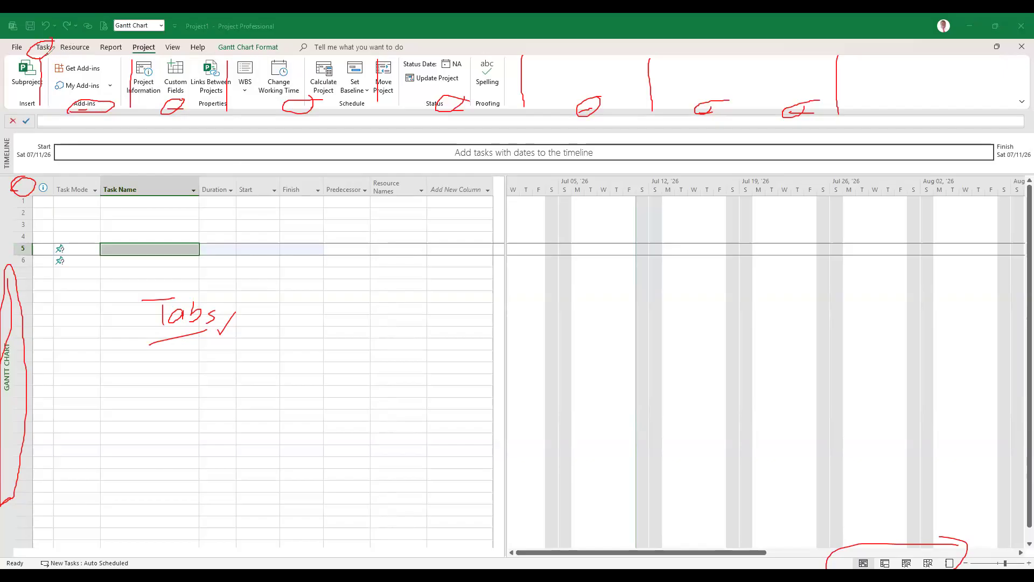
pyautogui.press('e')
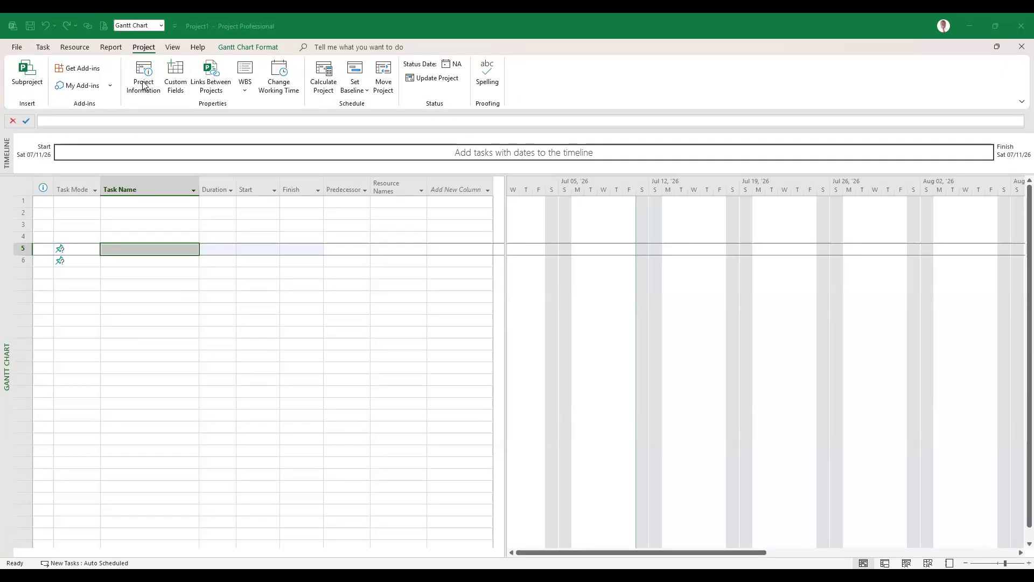
# Open the Project Information, view the project statistics from it, and close them without changes
pyautogui.click(144, 85)
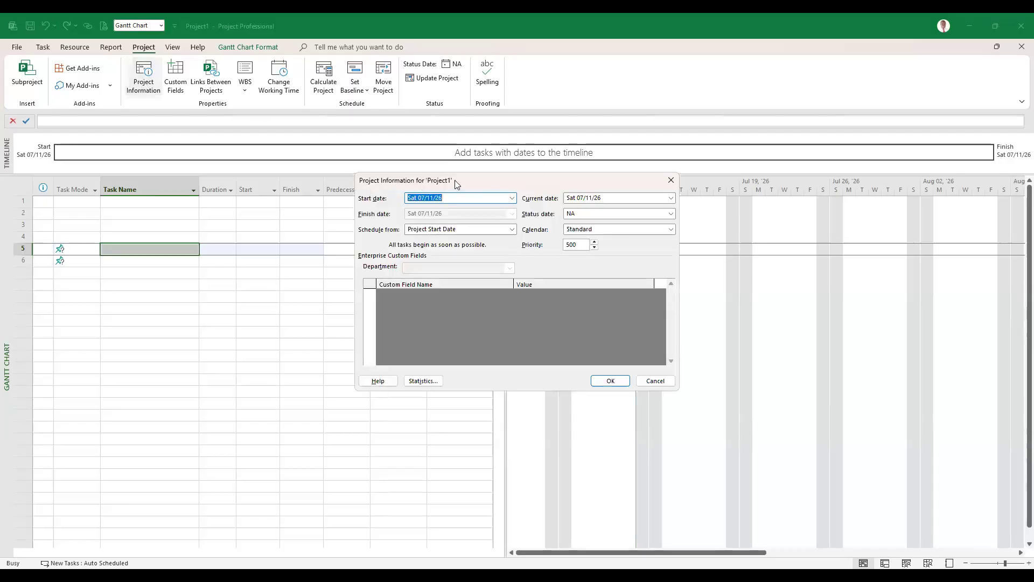
pyautogui.click(425, 382)
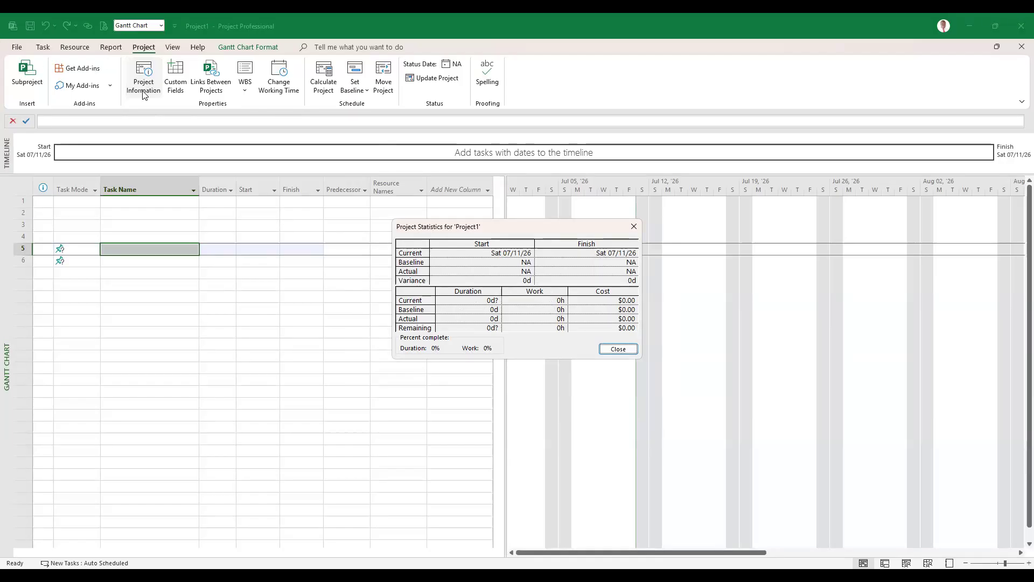
pyautogui.click(619, 349)
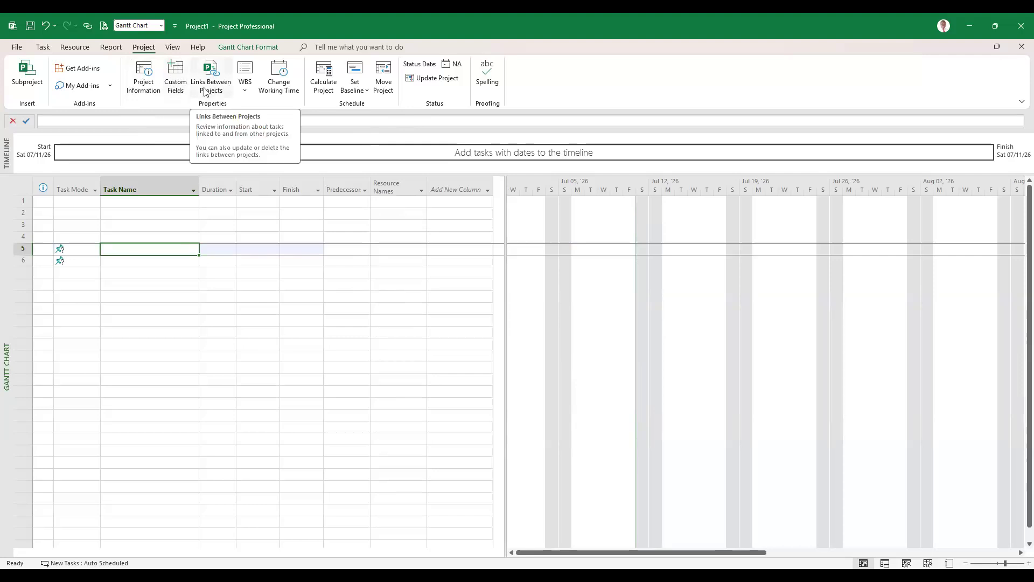
# Look at the WBS options and the Change Working Time calendar settings, and close them without changes
pyautogui.click(246, 93)
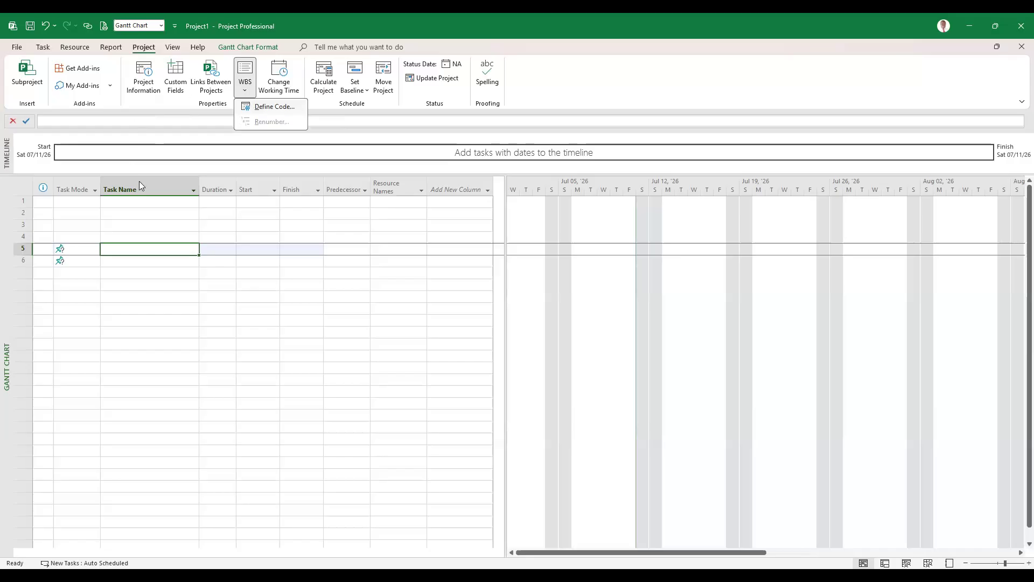
pyautogui.click(296, 77)
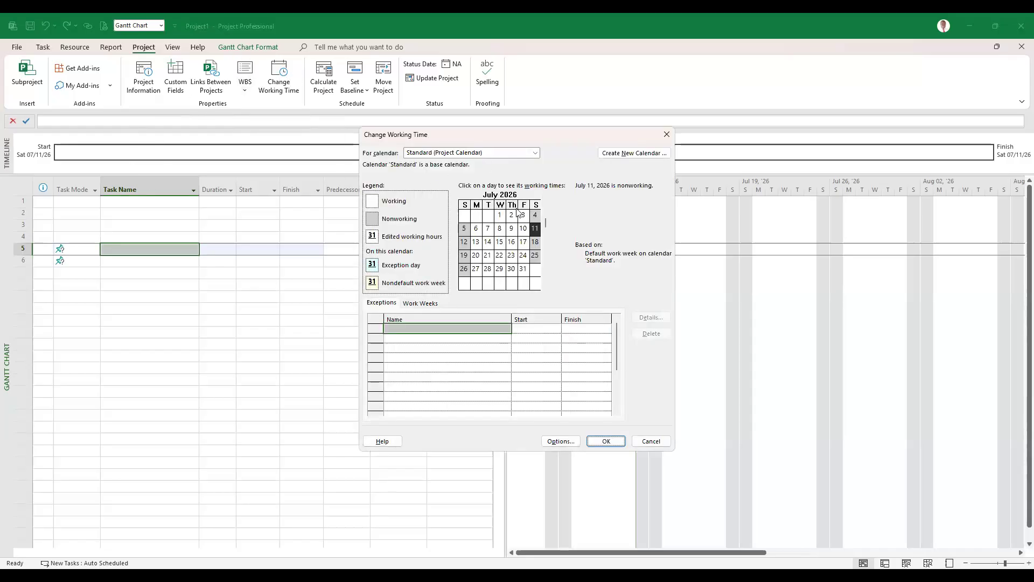
pyautogui.click(669, 137)
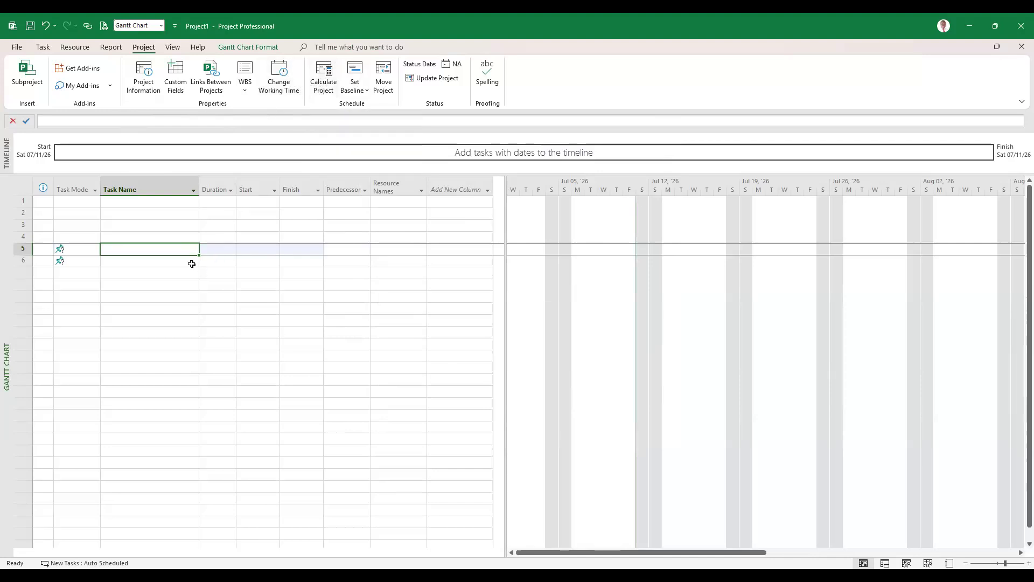
# Calculate the project, and look at the options for setting and clearing a baseline
pyautogui.click(324, 80)
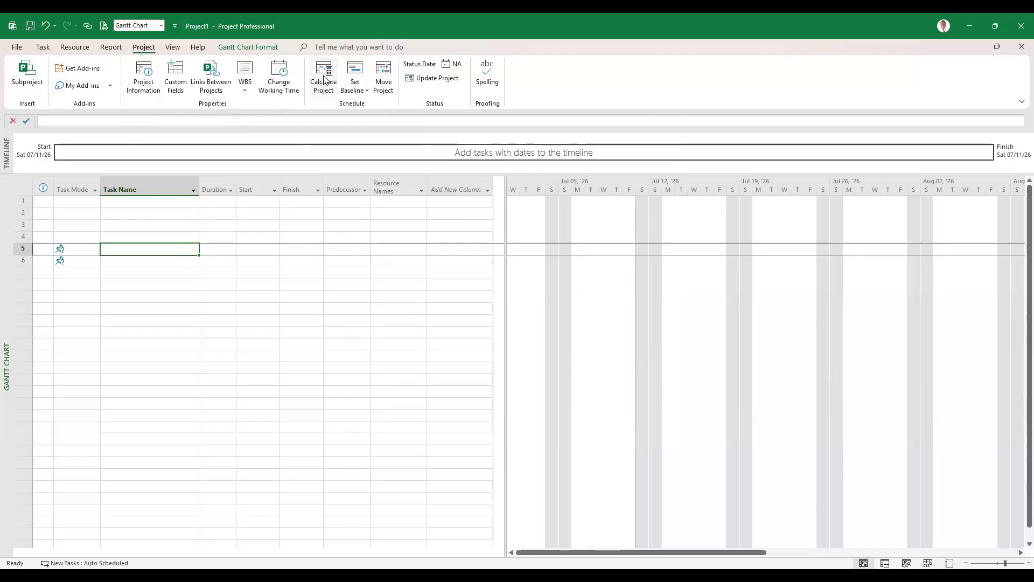
pyautogui.click(368, 94)
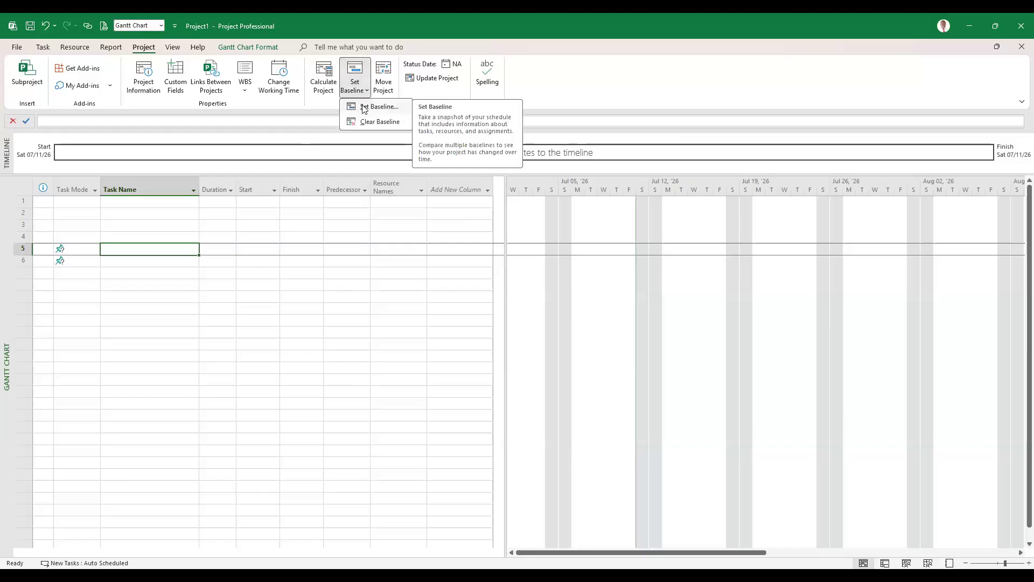
pyautogui.click(322, 115)
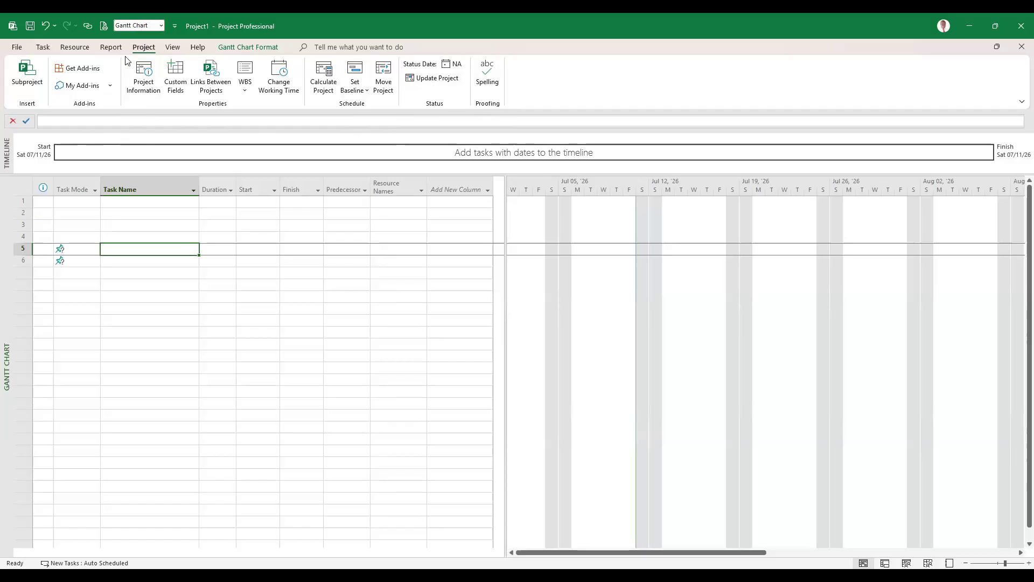
# Show the View commands and look at the other task views and the available tables
pyautogui.click(172, 44)
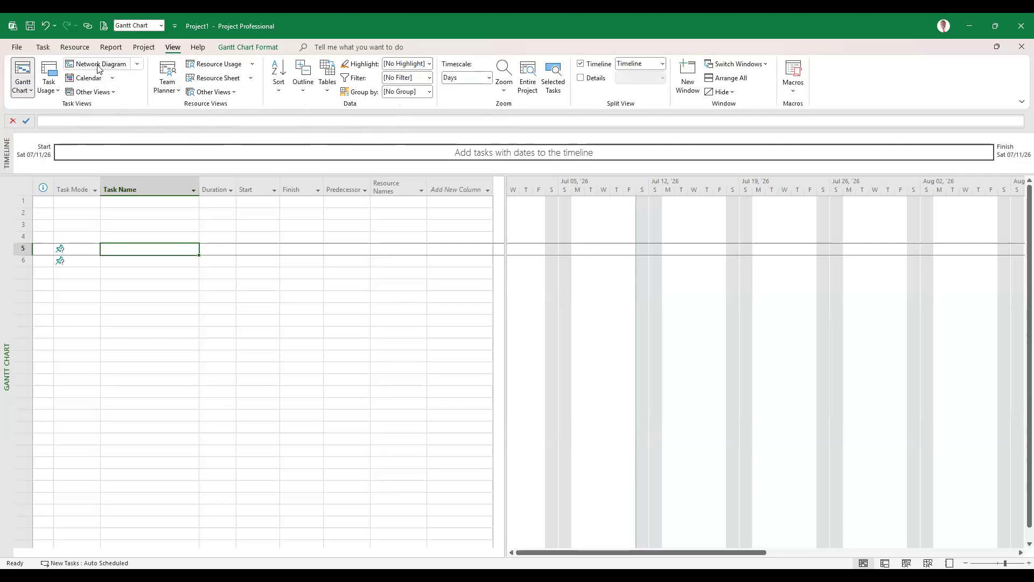
pyautogui.click(110, 92)
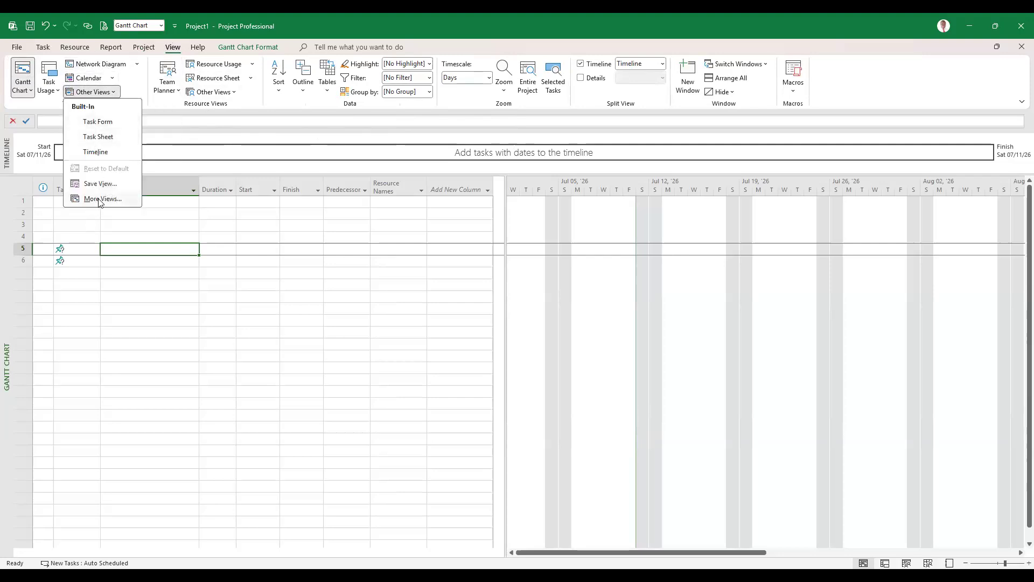
pyautogui.click(332, 92)
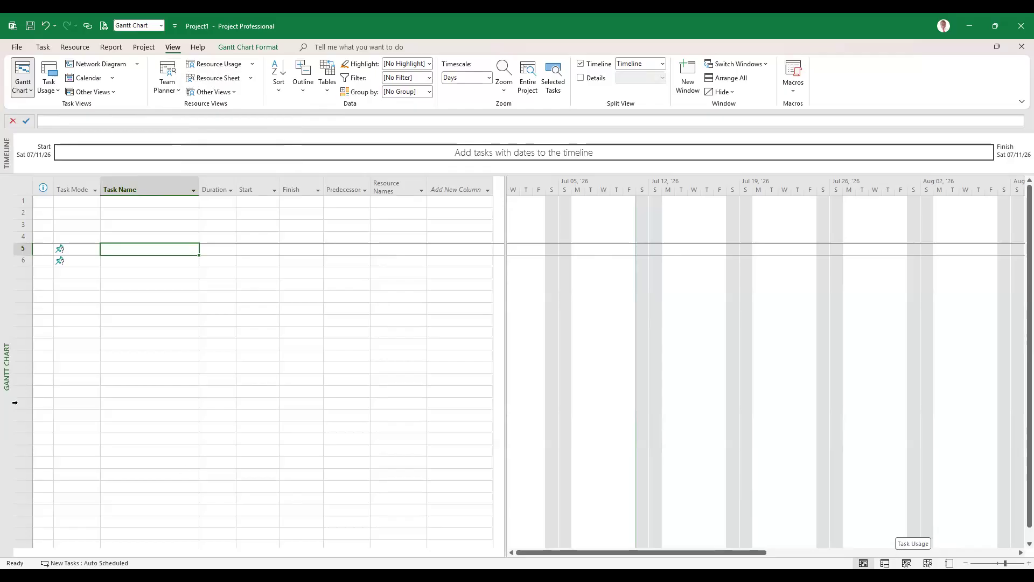
# Compare the table choices offered for the whole task sheet with those in the View commands, keeping the Entry table
pyautogui.rightClick(24, 195)
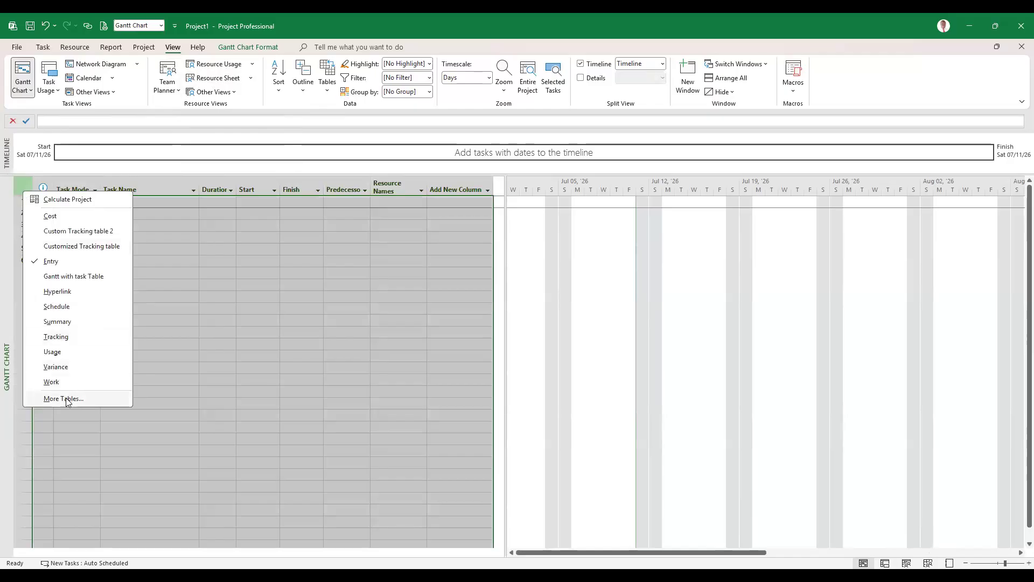
pyautogui.press('Escape')
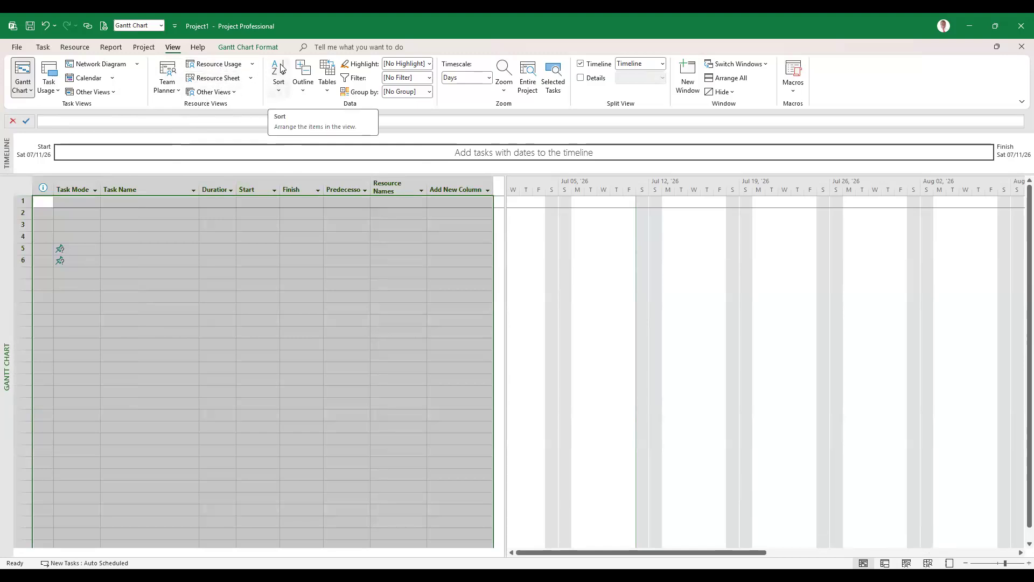
pyautogui.click(327, 88)
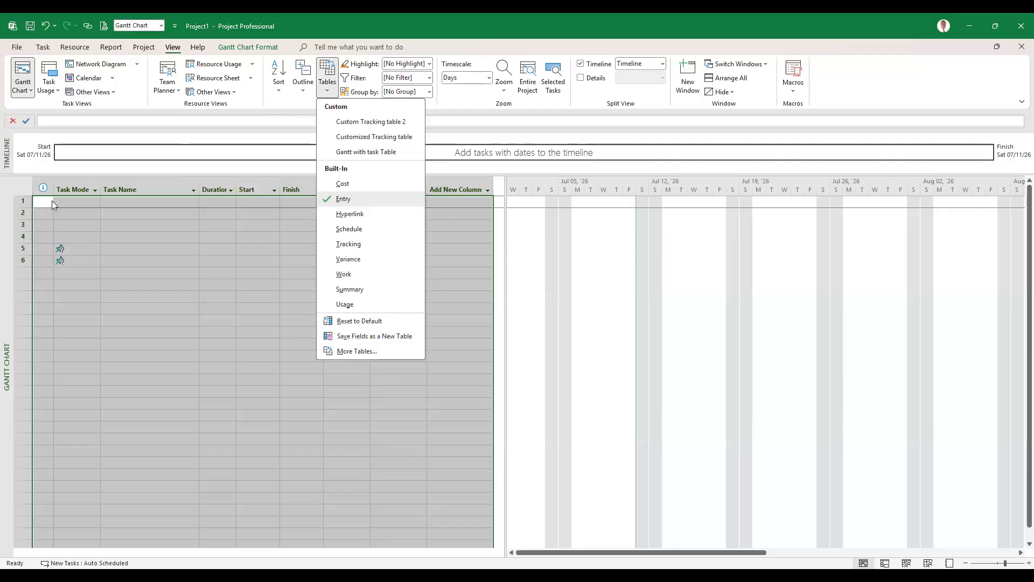
pyautogui.rightClick(24, 183)
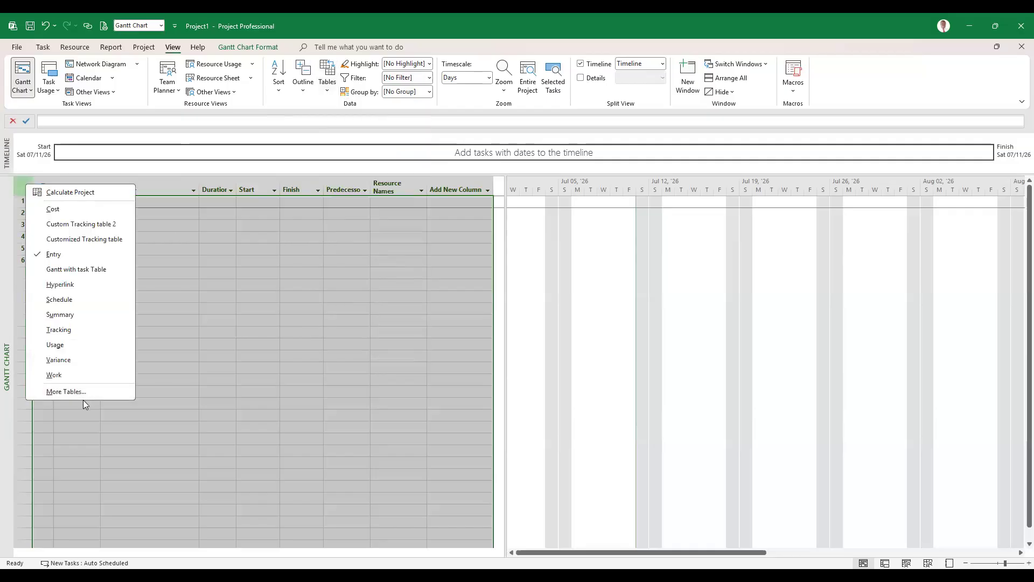
pyautogui.click(327, 90)
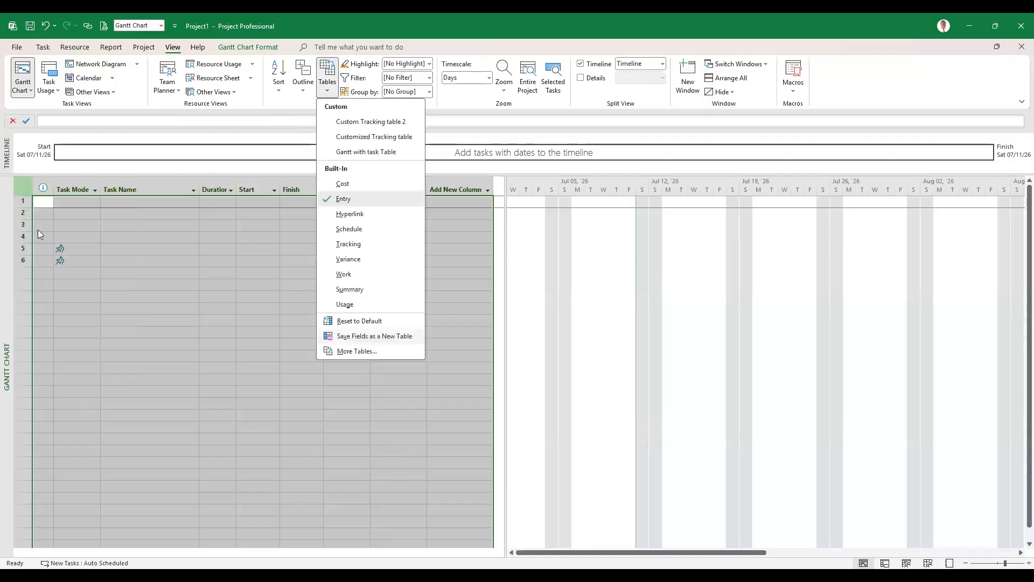
pyautogui.rightClick(25, 183)
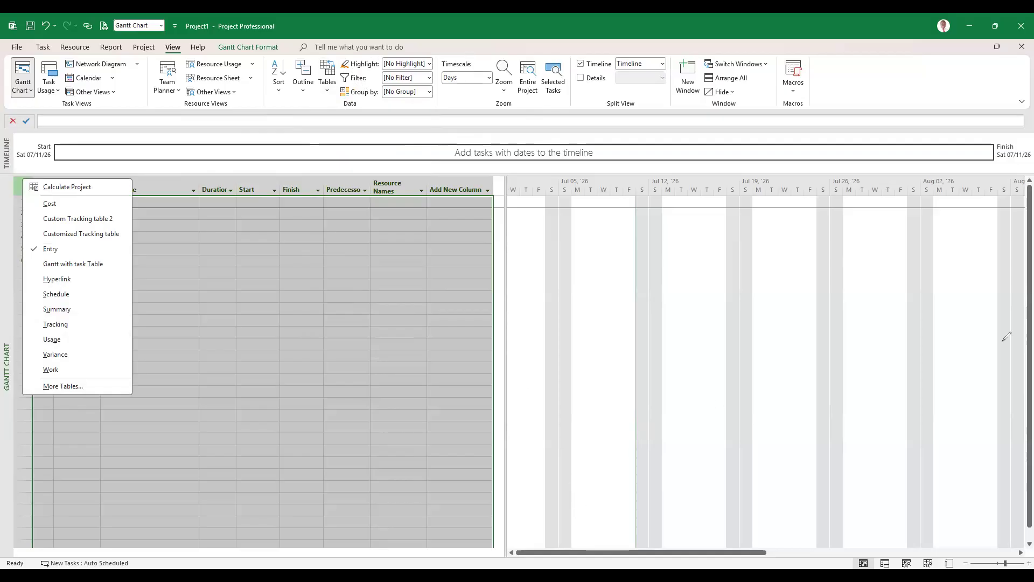
pyautogui.click(475, 56)
pyautogui.moveTo(470, 56); pyautogui.dragTo(476, 53)
pyautogui.moveTo(511, 174)
pyautogui.mouseDown()
pyautogui.moveTo(518, 194)
pyautogui.moveTo(979, 183)
pyautogui.mouseUp()
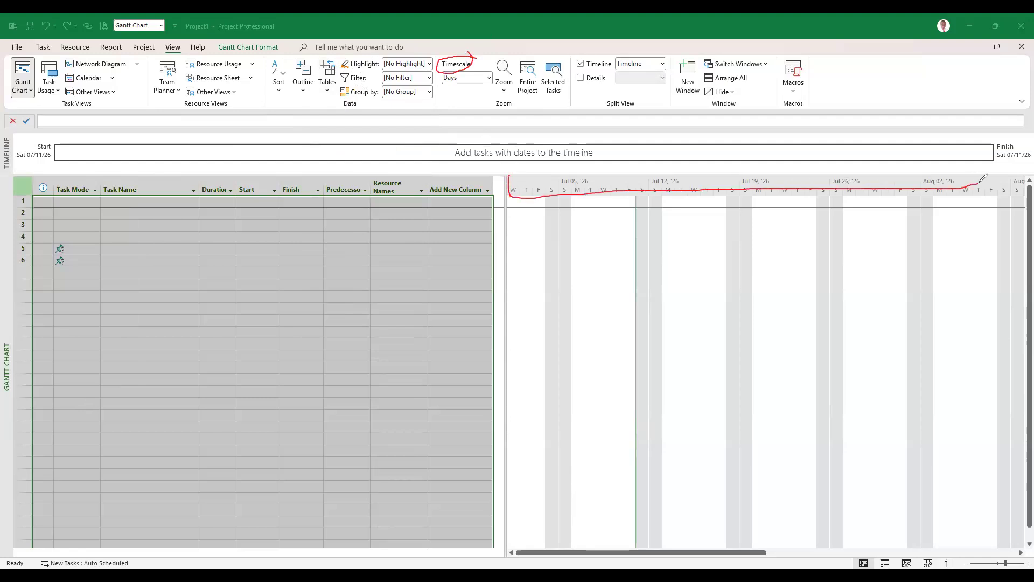
pyautogui.moveTo(509, 170); pyautogui.dragTo(589, 174)
pyautogui.moveTo(708, 155)
pyautogui.mouseDown()
pyautogui.moveTo(948, 162)
pyautogui.moveTo(993, 180)
pyautogui.moveTo(944, 199)
pyautogui.moveTo(548, 203)
pyautogui.moveTo(511, 200)
pyautogui.moveTo(509, 172)
pyautogui.mouseUp()
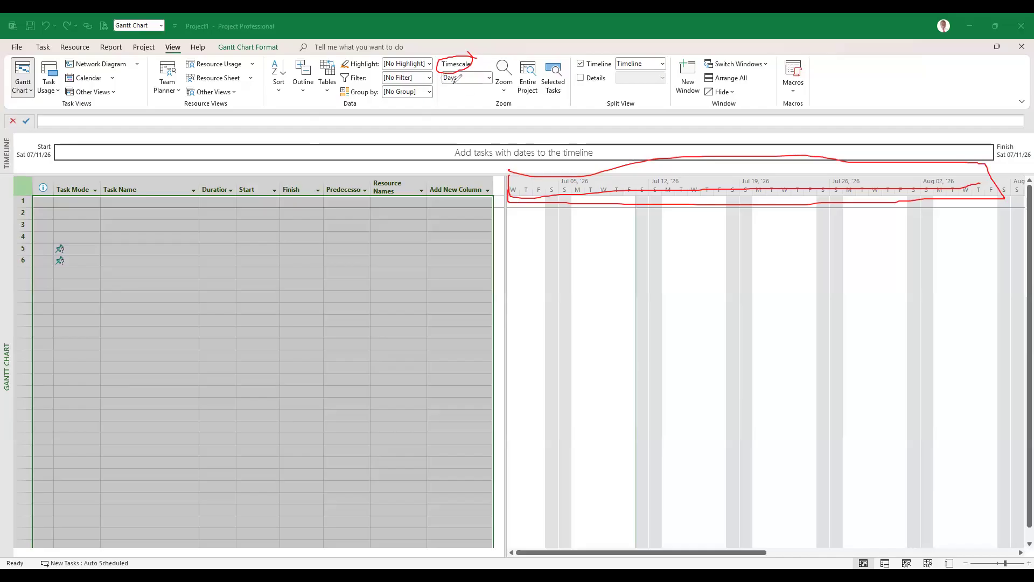
pyautogui.moveTo(441, 83)
pyautogui.mouseDown()
pyautogui.moveTo(454, 90)
pyautogui.moveTo(467, 71)
pyautogui.mouseUp()
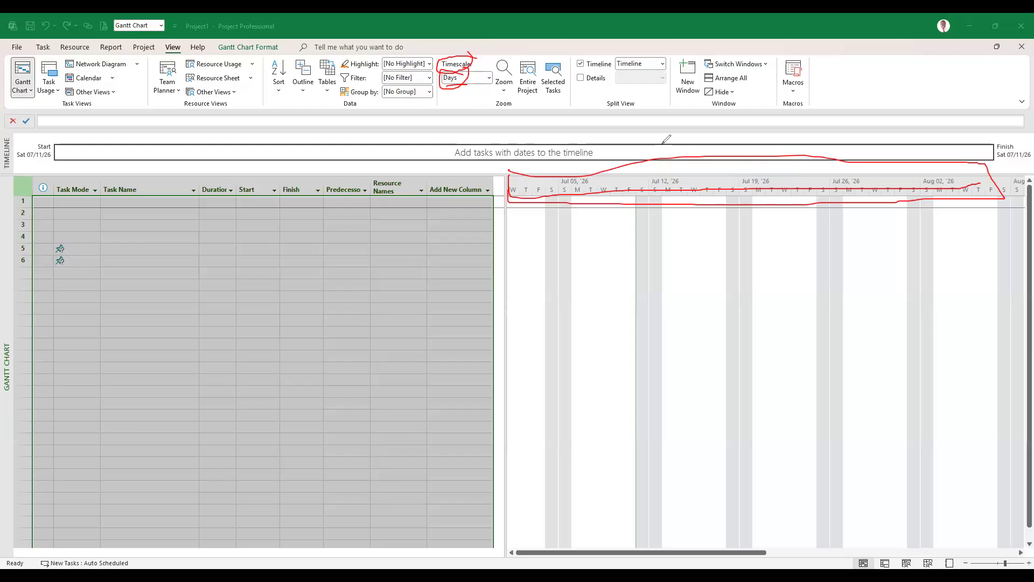
pyautogui.moveTo(562, 242); pyautogui.dragTo(837, 243)
pyautogui.moveTo(955, 229)
pyautogui.mouseDown()
pyautogui.moveTo(950, 252)
pyautogui.moveTo(580, 261)
pyautogui.moveTo(559, 271)
pyautogui.mouseUp()
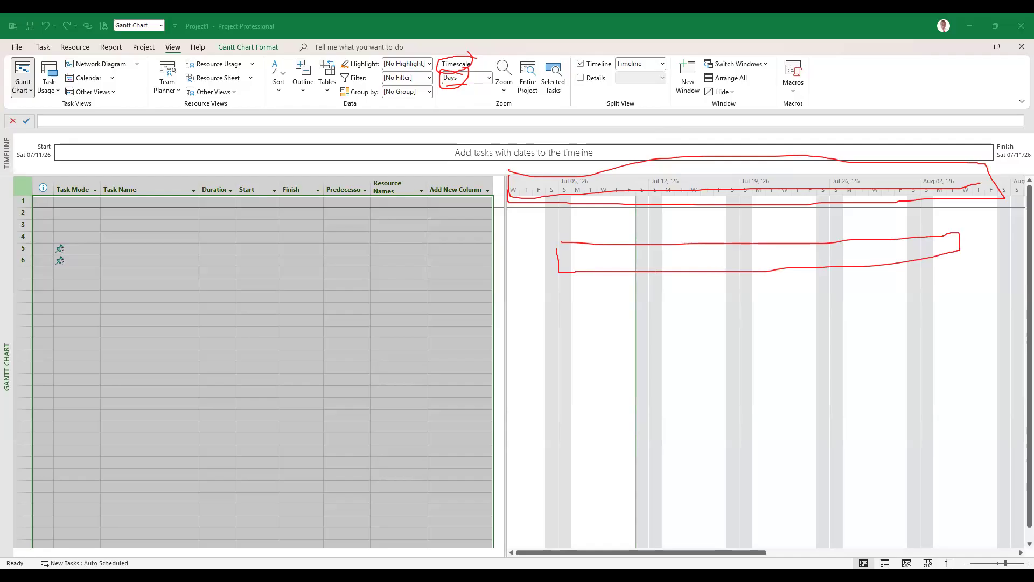
# Look at the available timescale units and the tier settings in the Timescale dialog, keeping the Days scale
pyautogui.click(489, 81)
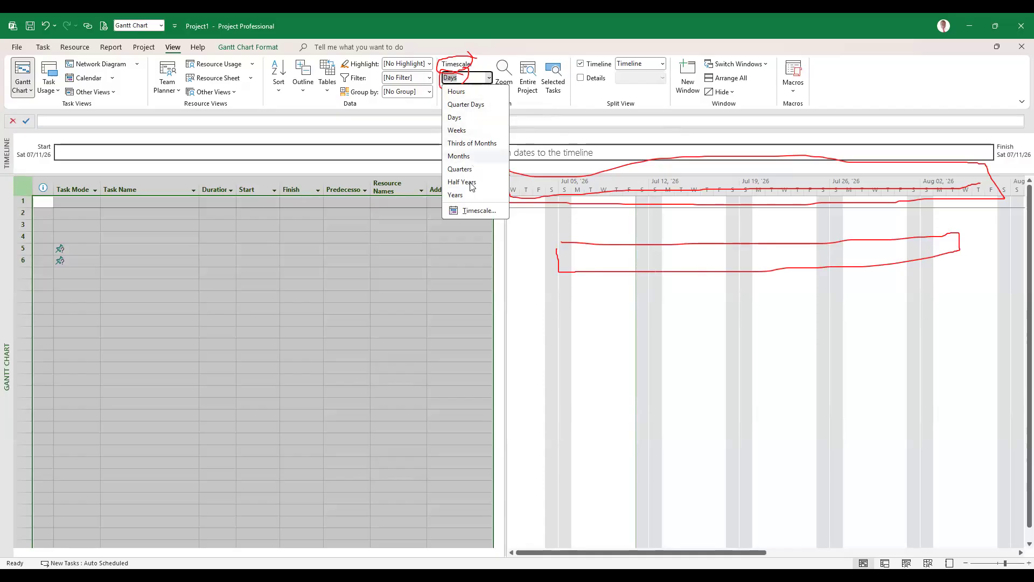
pyautogui.click(697, 185)
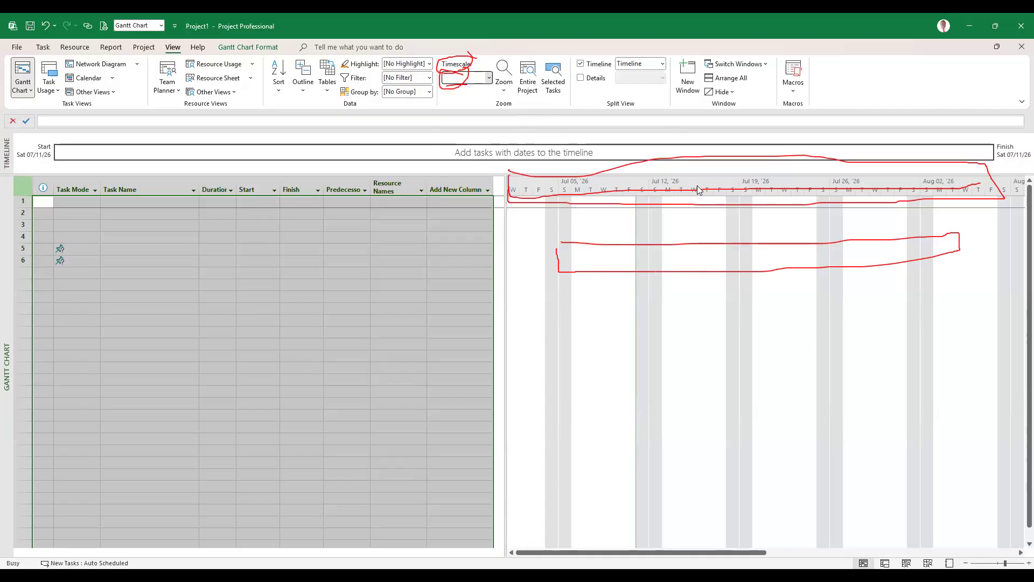
pyautogui.hotkey('ctrl', 's')
pyautogui.click(15, 51)
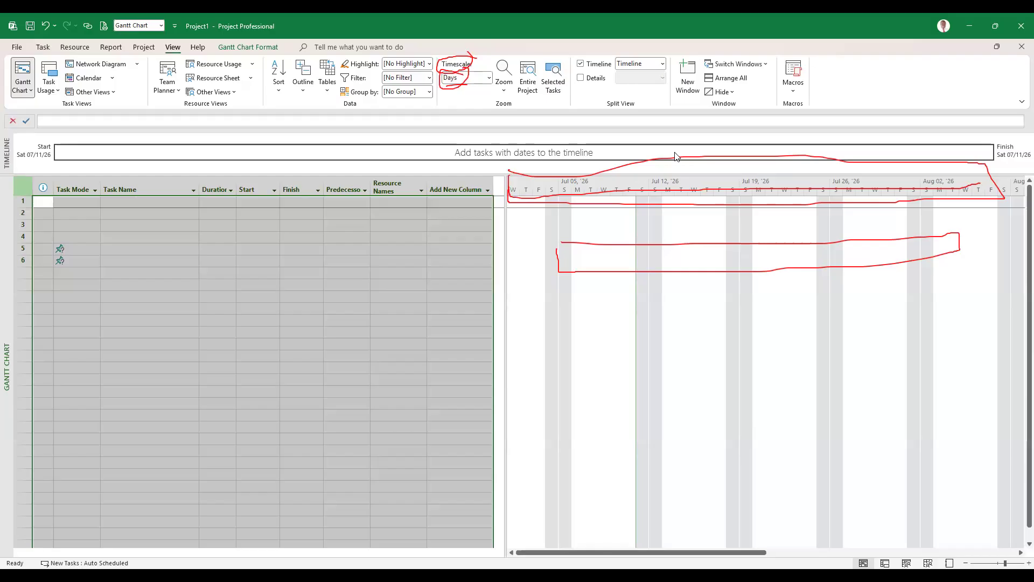
pyautogui.rightClick(728, 182)
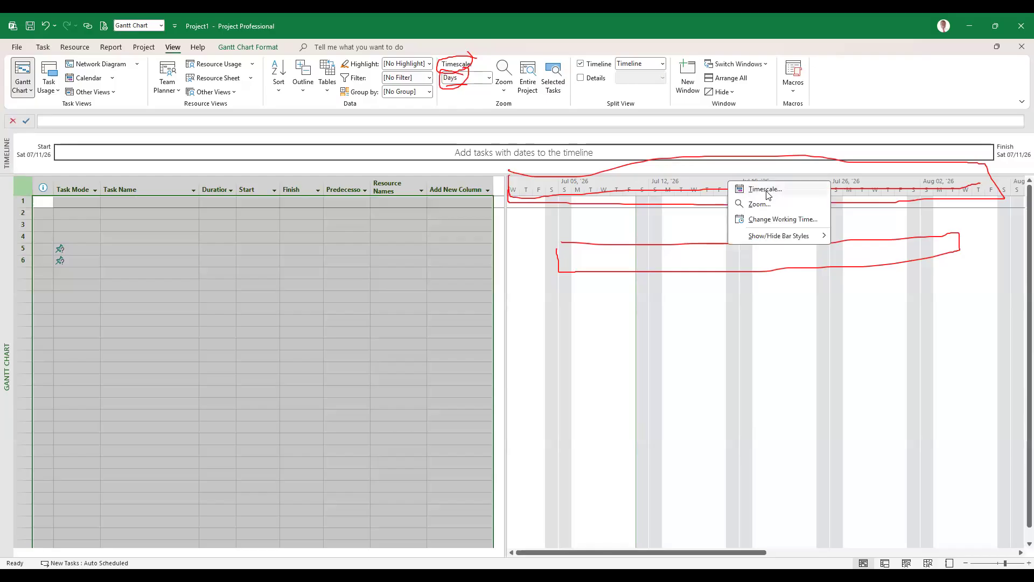
pyautogui.click(767, 190)
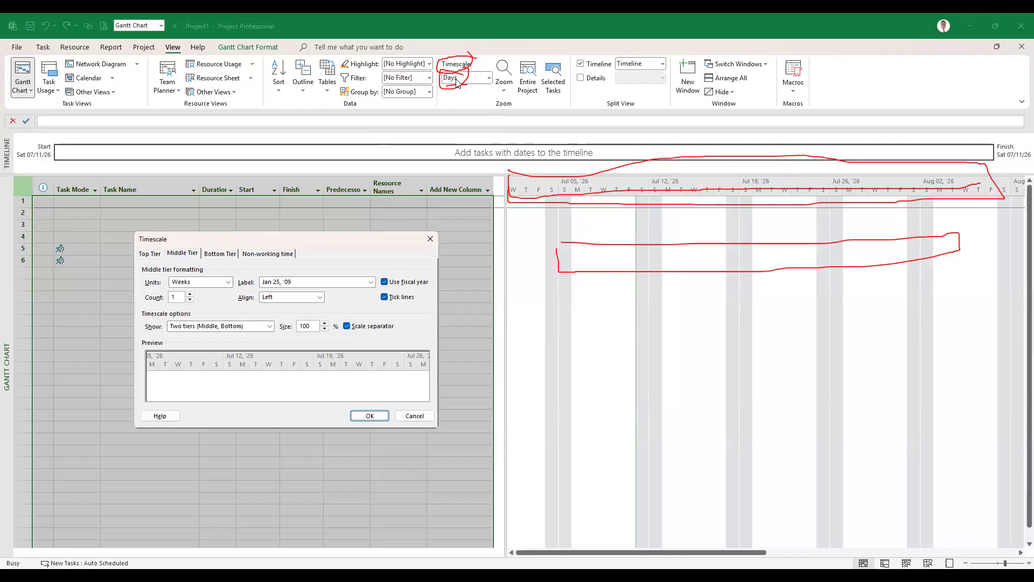
pyautogui.click(372, 415)
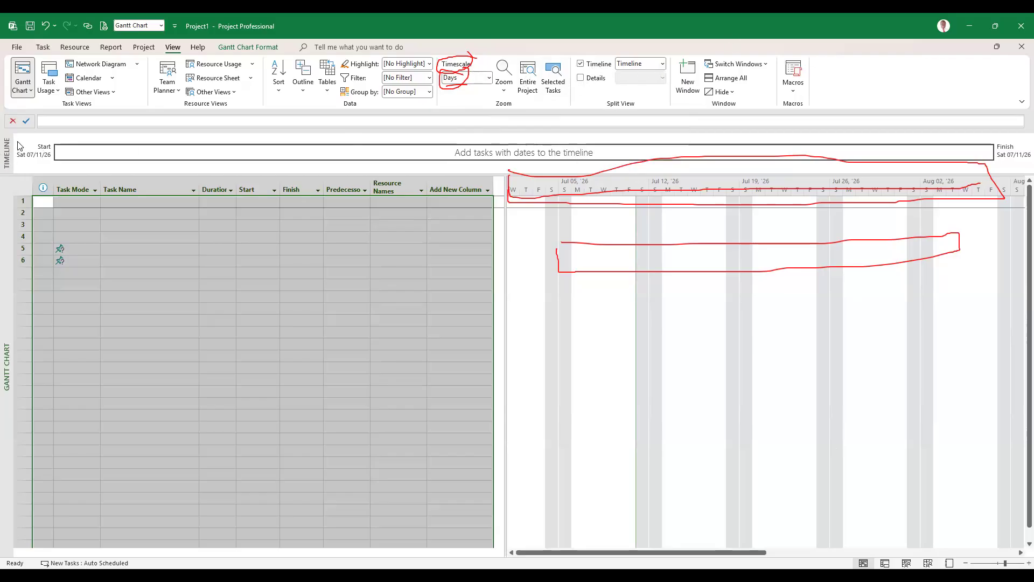
# Hide the timeline above the Gantt Chart, show it again, and look at the views offered for its pane
pyautogui.click(581, 64)
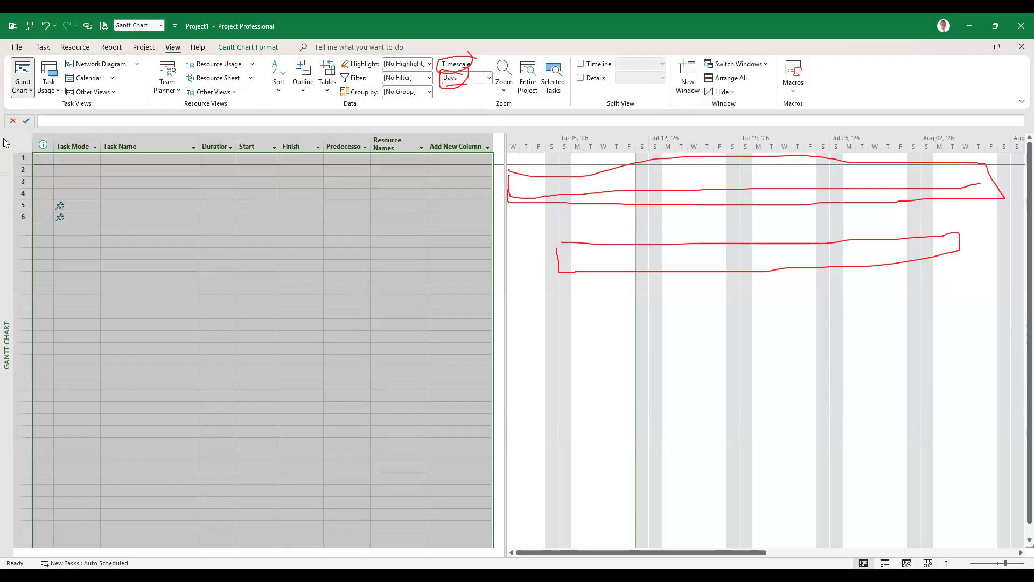
pyautogui.click(172, 47)
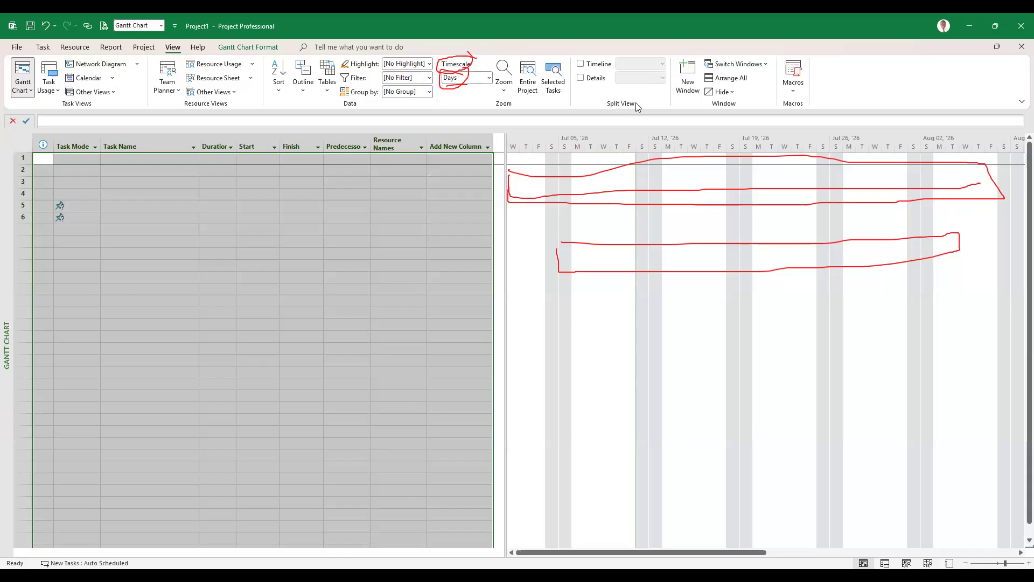
pyautogui.click(581, 64)
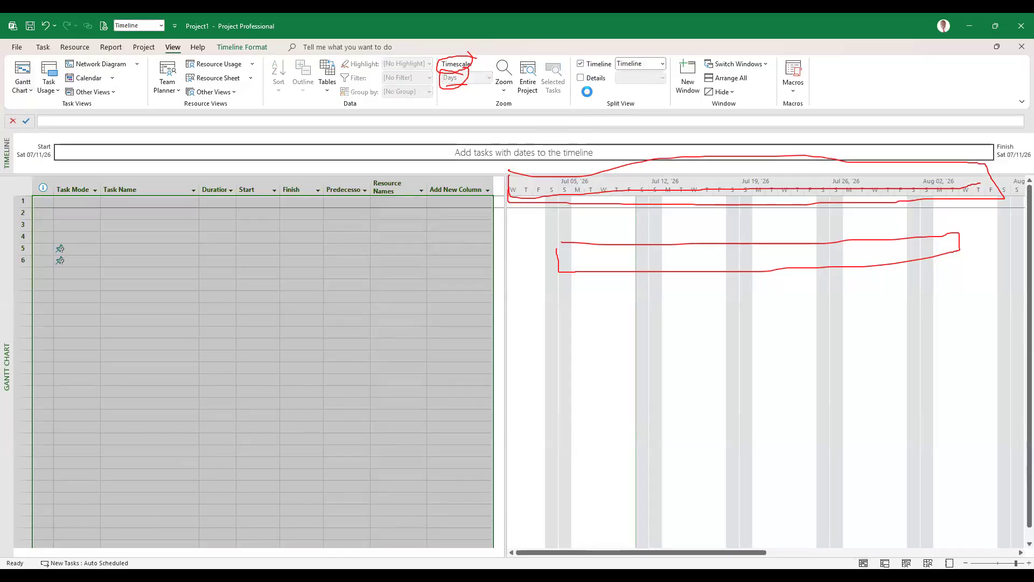
pyautogui.click(663, 64)
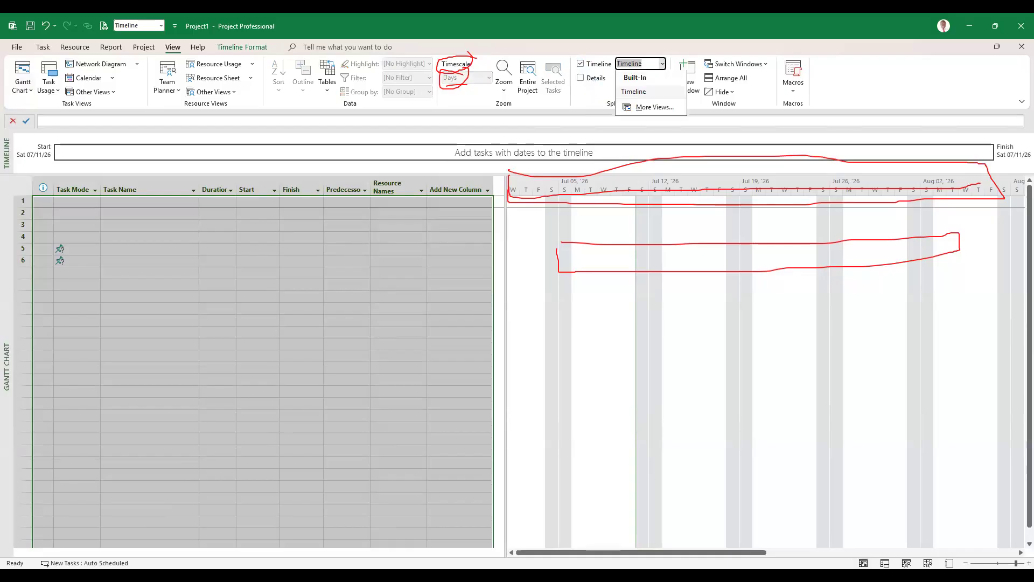
pyautogui.click(662, 64)
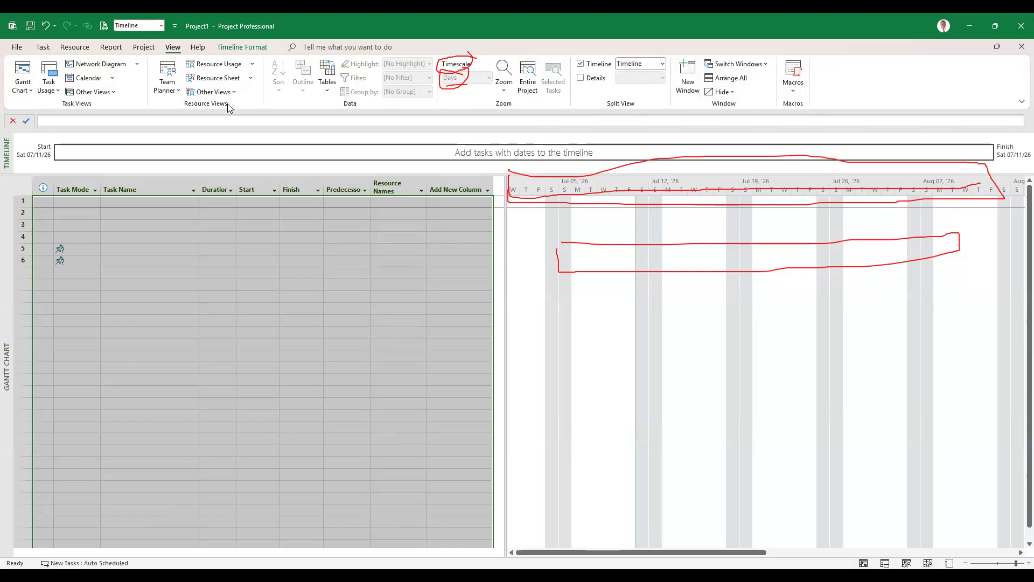
# Look at the Help commands and the Timeline Format commands for the timeline
pyautogui.click(197, 47)
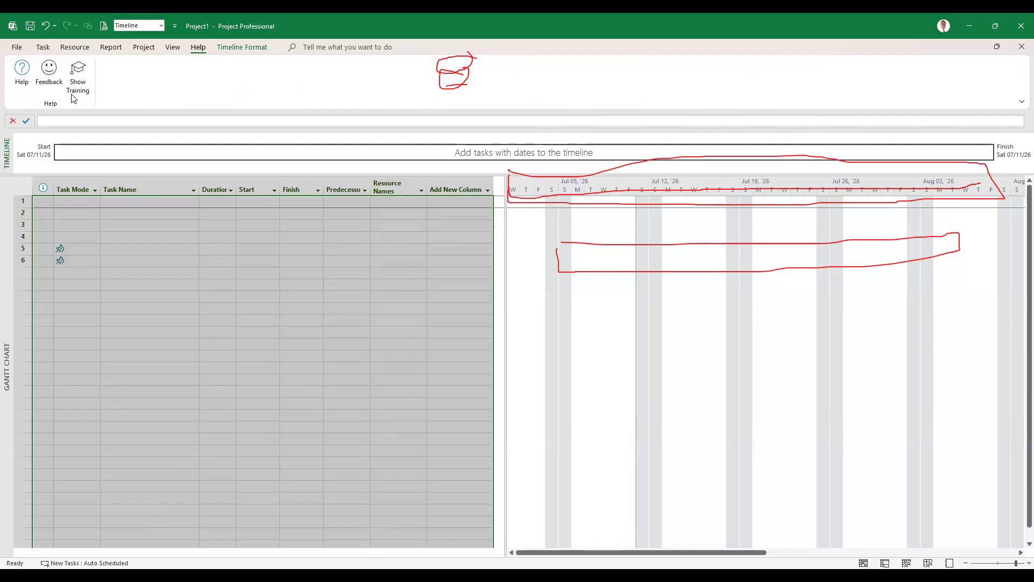
pyautogui.click(229, 46)
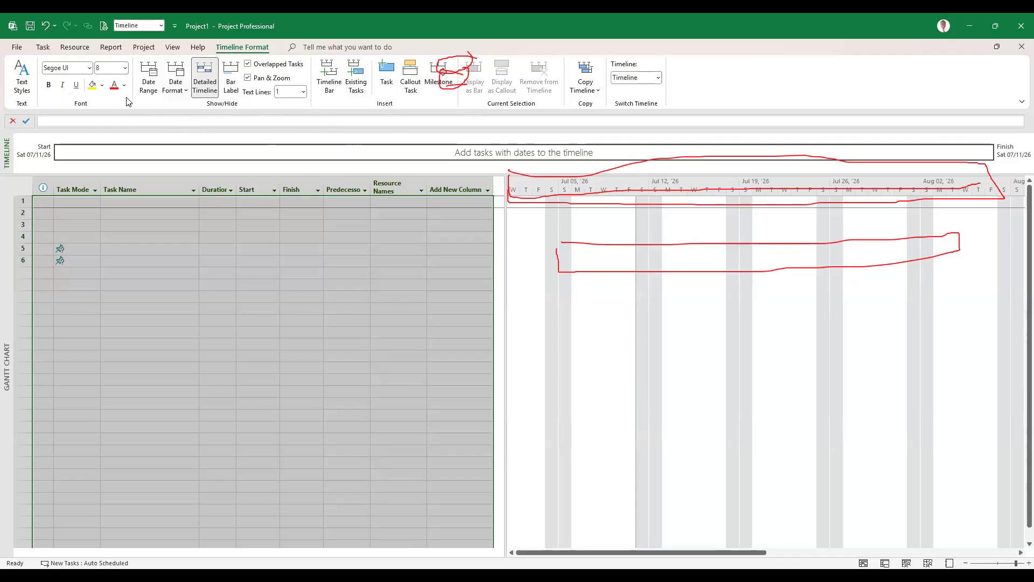
pyautogui.click(112, 47)
pyautogui.click(238, 46)
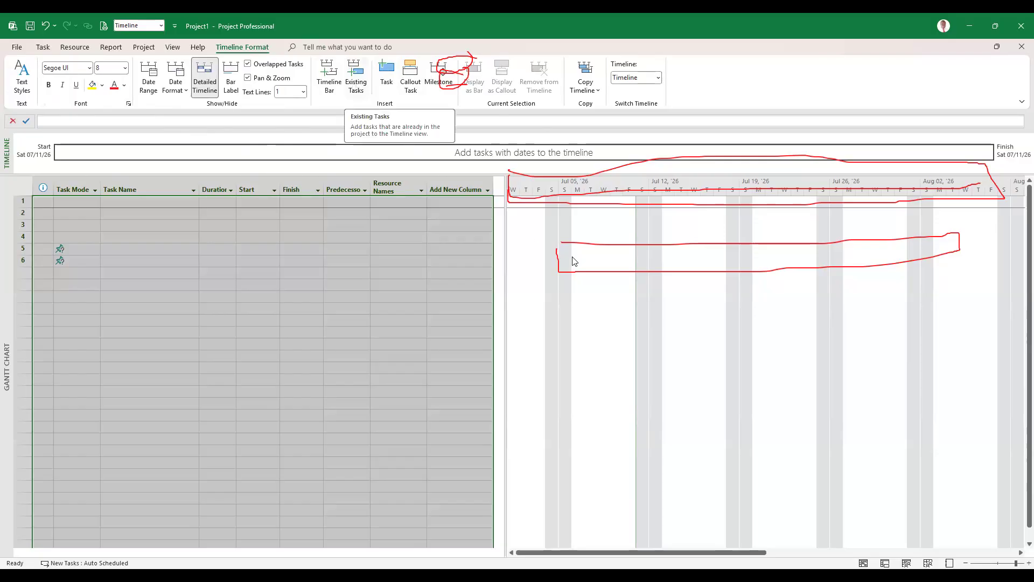
# Return to the Gantt Chart, try several chart styles and apply the first, light-blue style
pyautogui.click(608, 290)
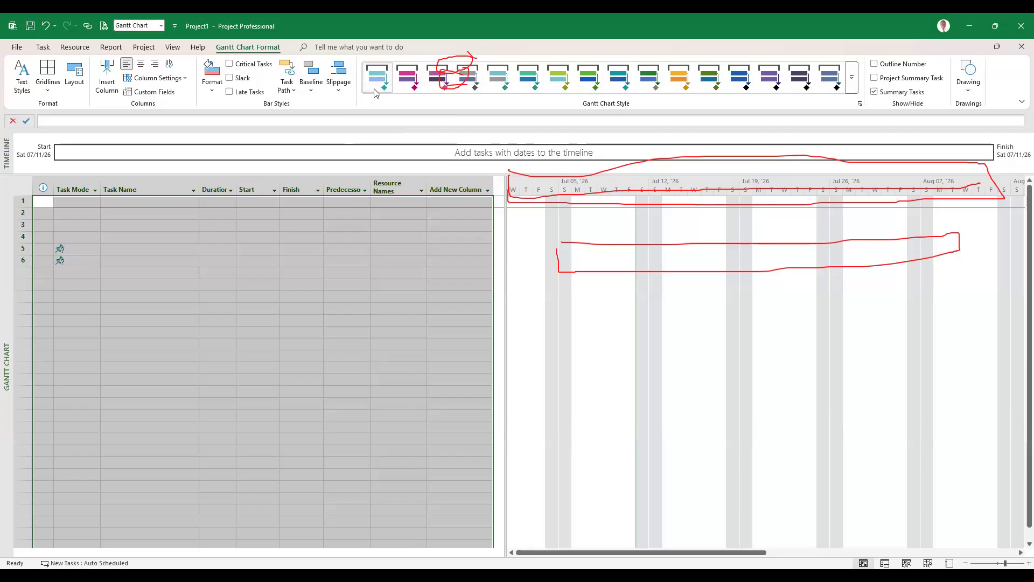
pyautogui.click(408, 77)
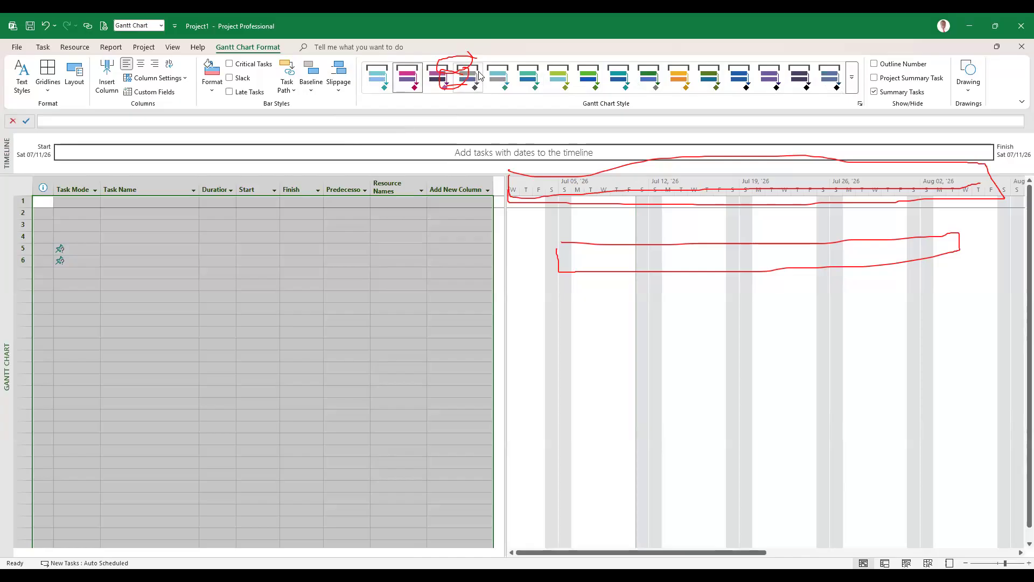
pyautogui.click(551, 87)
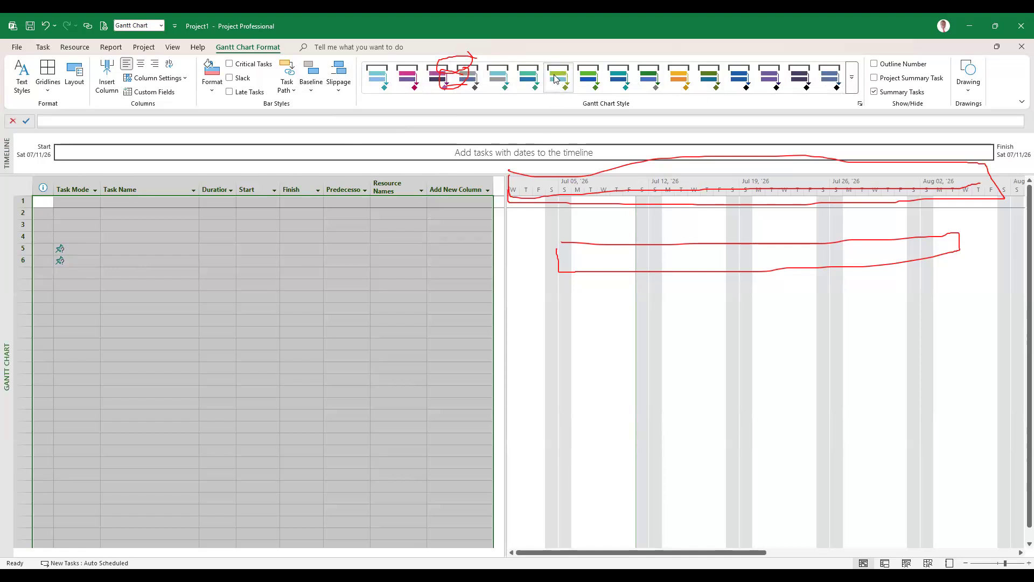
pyautogui.click(649, 80)
pyautogui.click(384, 81)
# Try to enter TAsk A in the Task Mode cell of row 2, and clear the entry
pyautogui.click(87, 229)
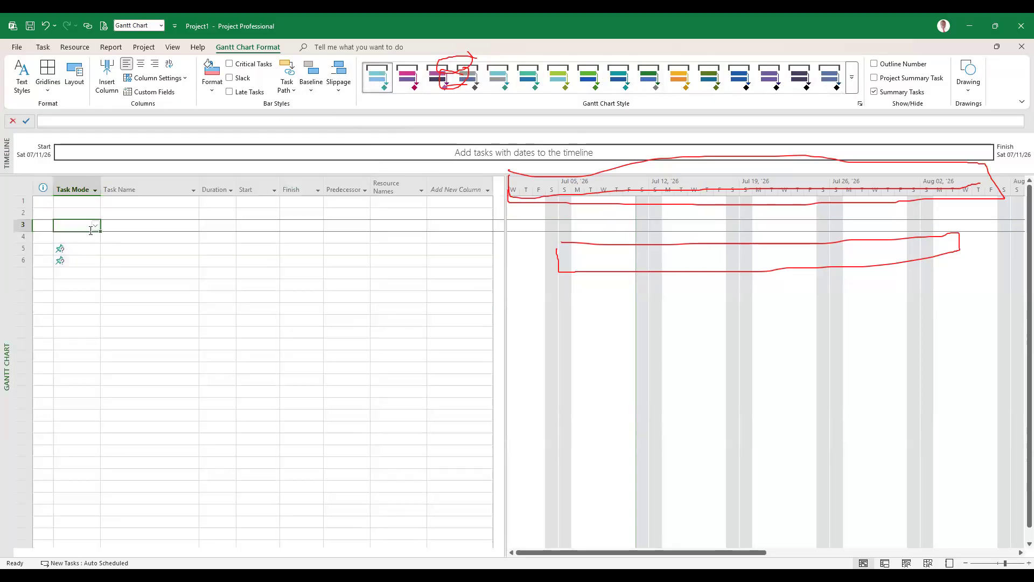
pyautogui.click(83, 214)
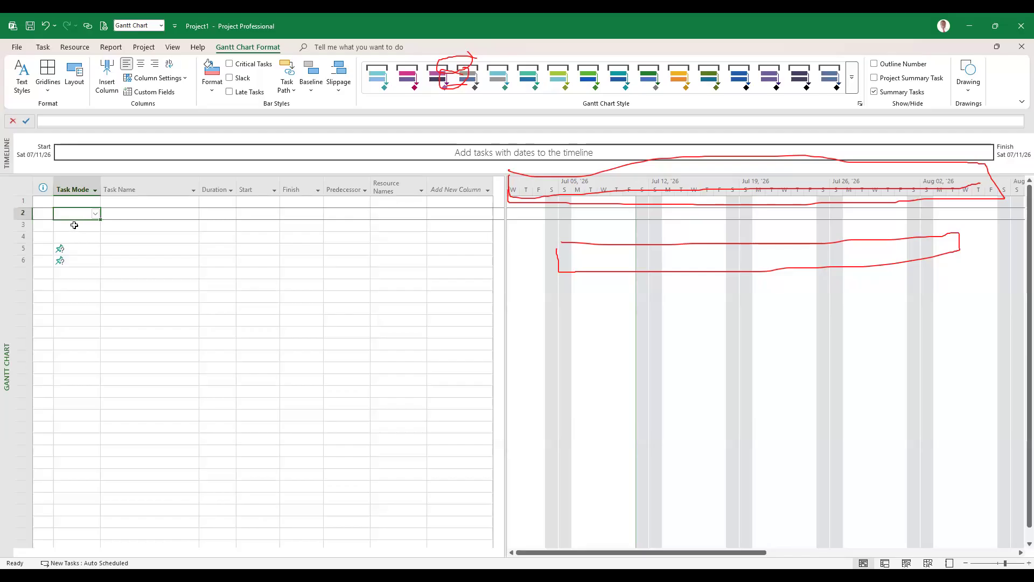
pyautogui.write('TAsk A')
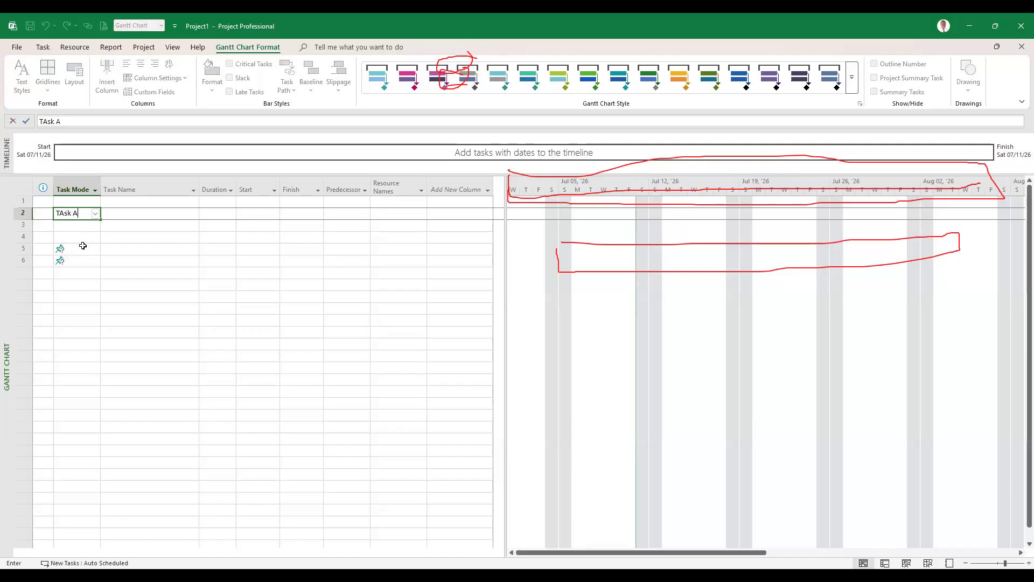
pyautogui.click(376, 295)
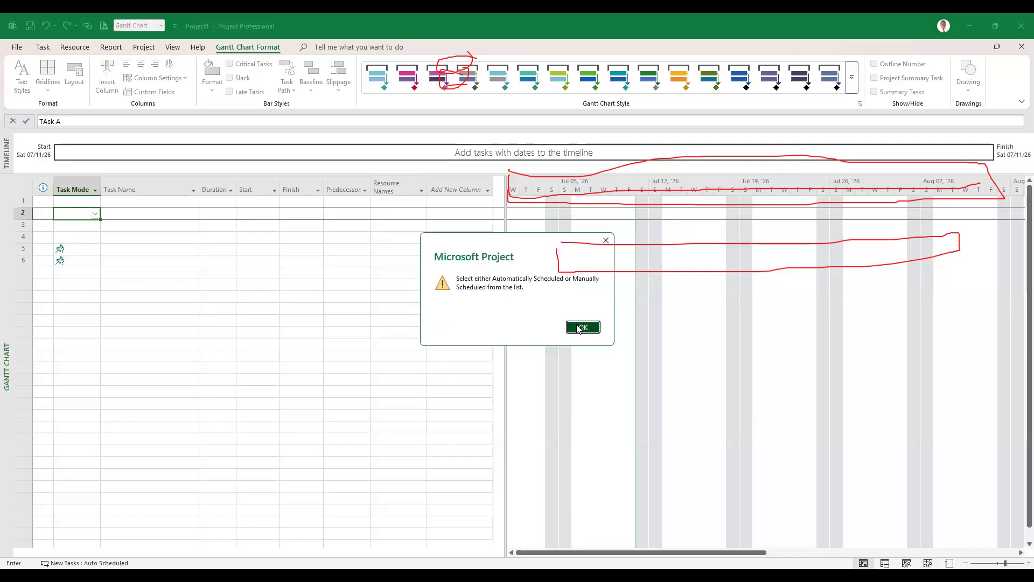
pyautogui.press('Return')
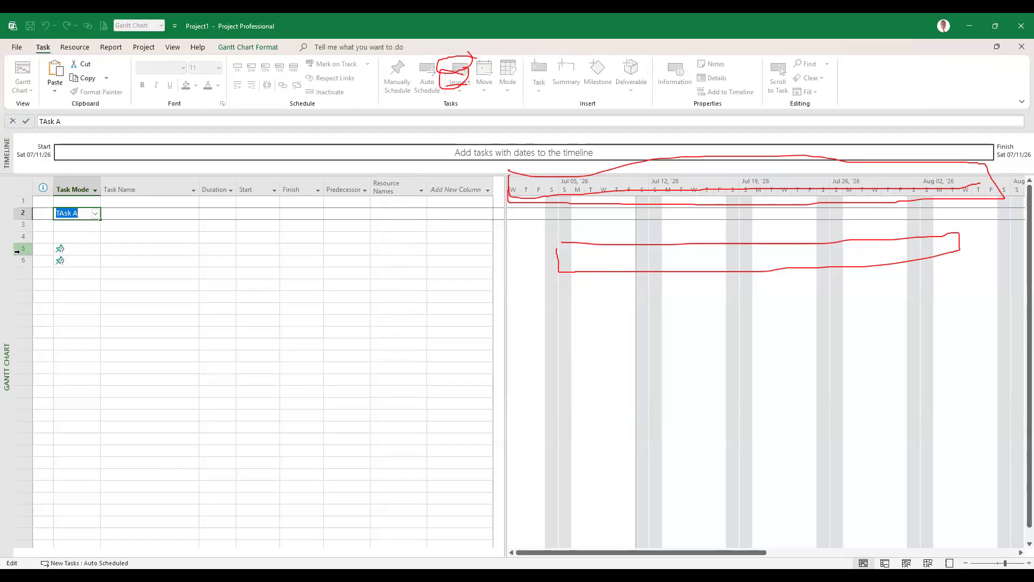
pyautogui.click(587, 327)
pyautogui.press('BackSpace')
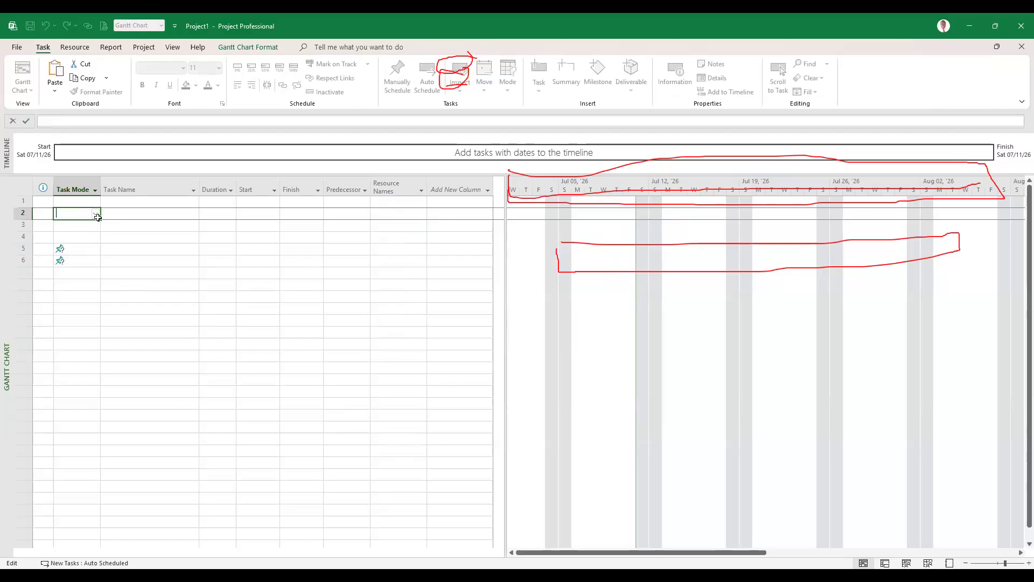
# Enter Task A as the task name in row 2 and select that task
pyautogui.click(138, 222)
pyautogui.click(146, 213)
pyautogui.write('Task A')
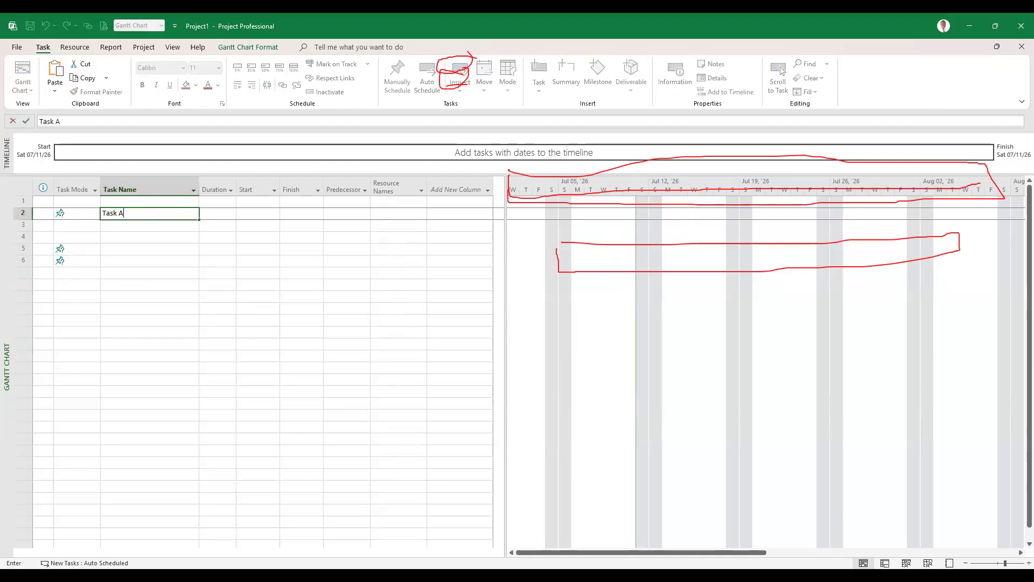
pyautogui.press('Return')
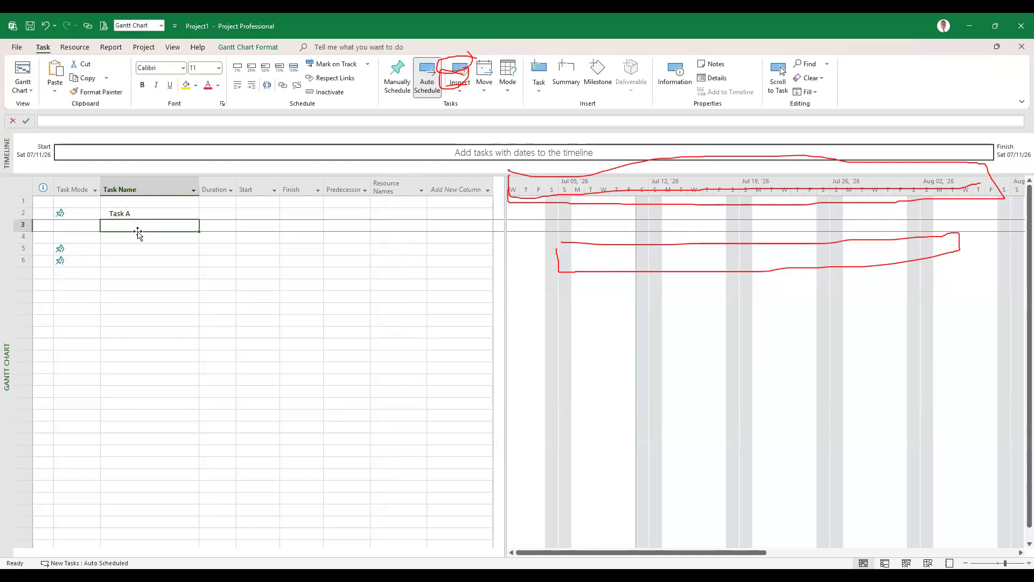
pyautogui.click(122, 212)
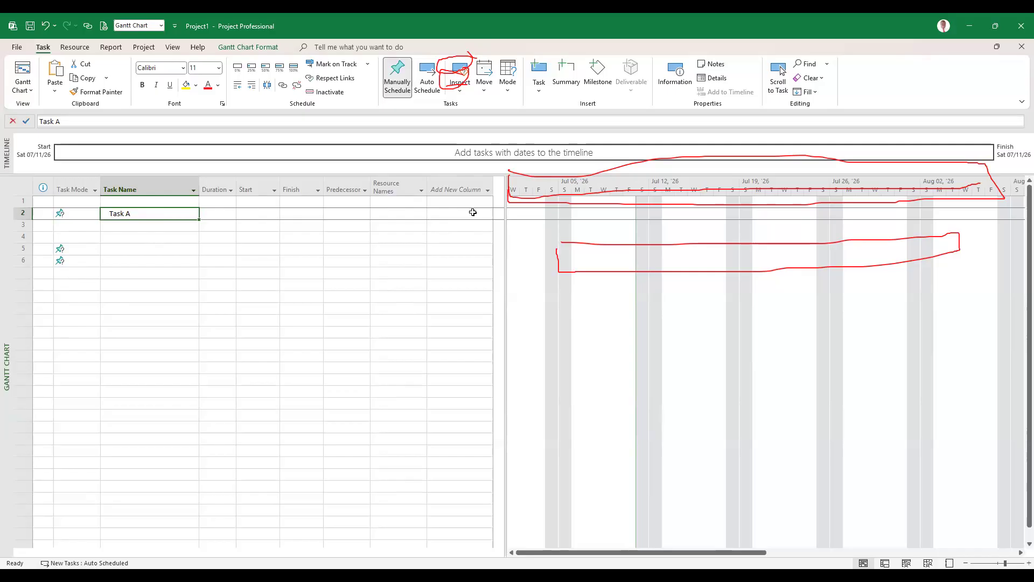
# Delete the unnamed manually scheduled tasks in rows 5 and 6
pyautogui.click(23, 249)
pyautogui.rightClick(26, 253)
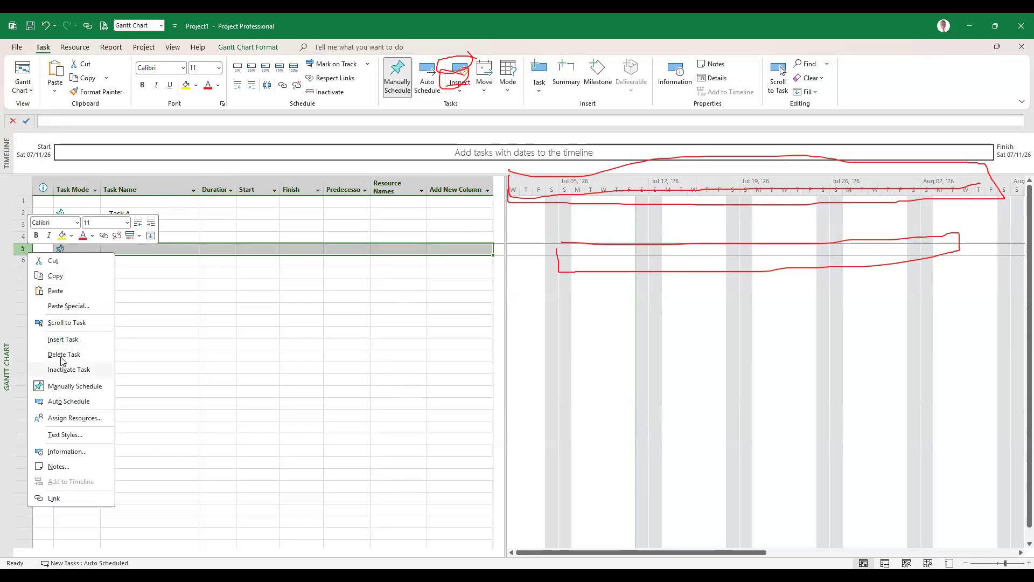
pyautogui.click(24, 249)
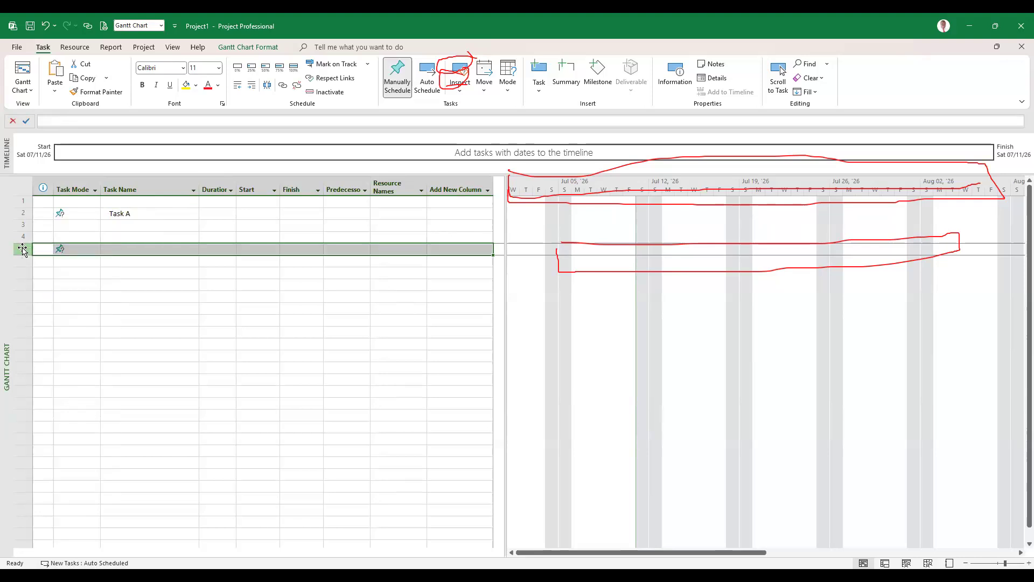
pyautogui.rightClick(23, 251)
pyautogui.click(59, 350)
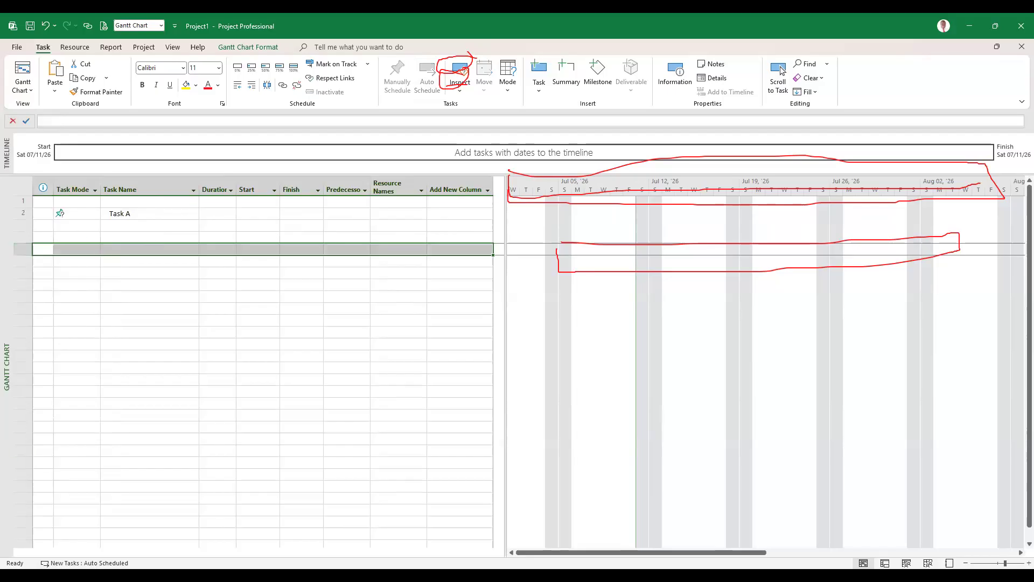
pyautogui.click(86, 224)
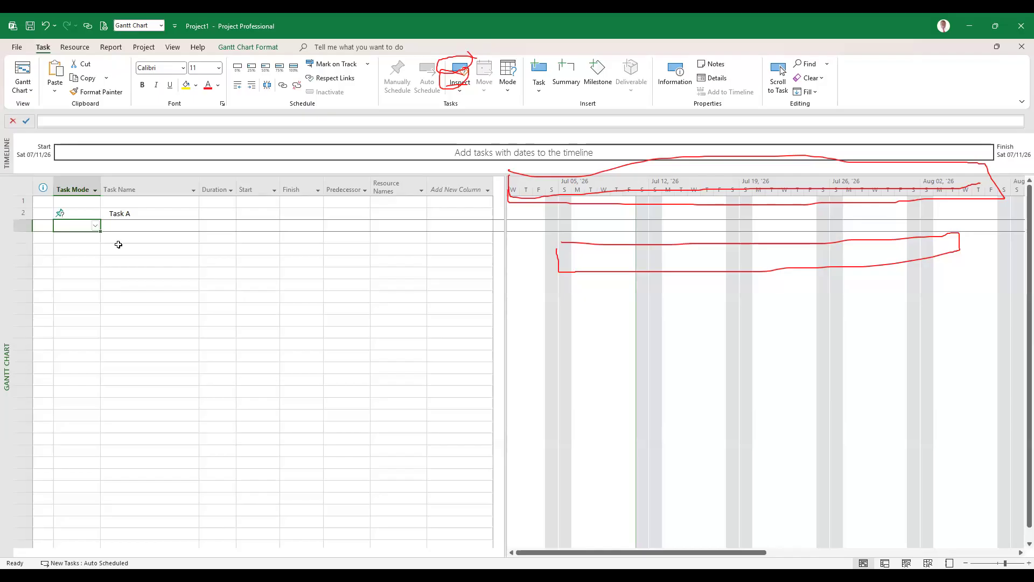
# Enter Task B as the task name in row 3, below Task A
pyautogui.click(134, 232)
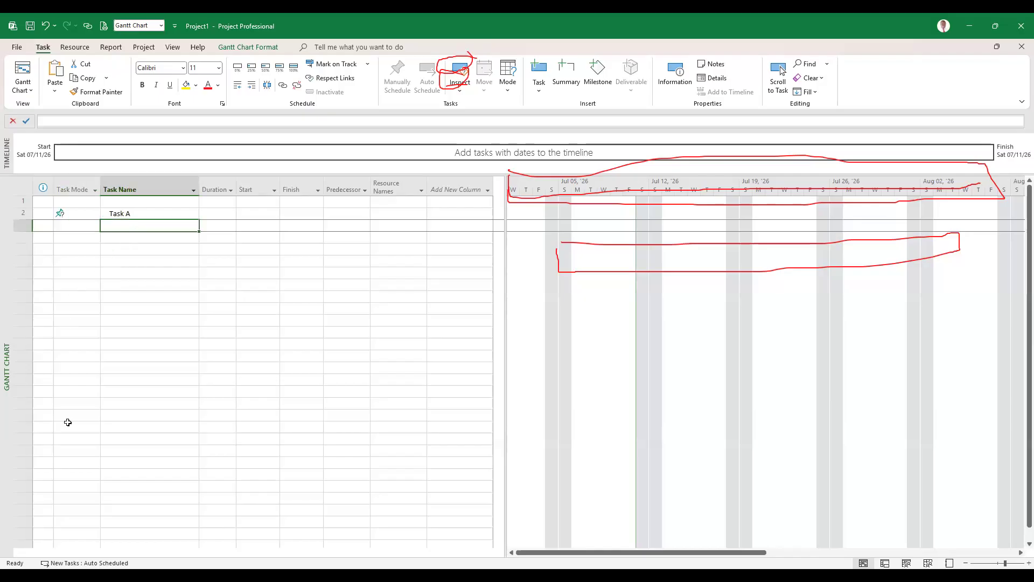
pyautogui.click(93, 563)
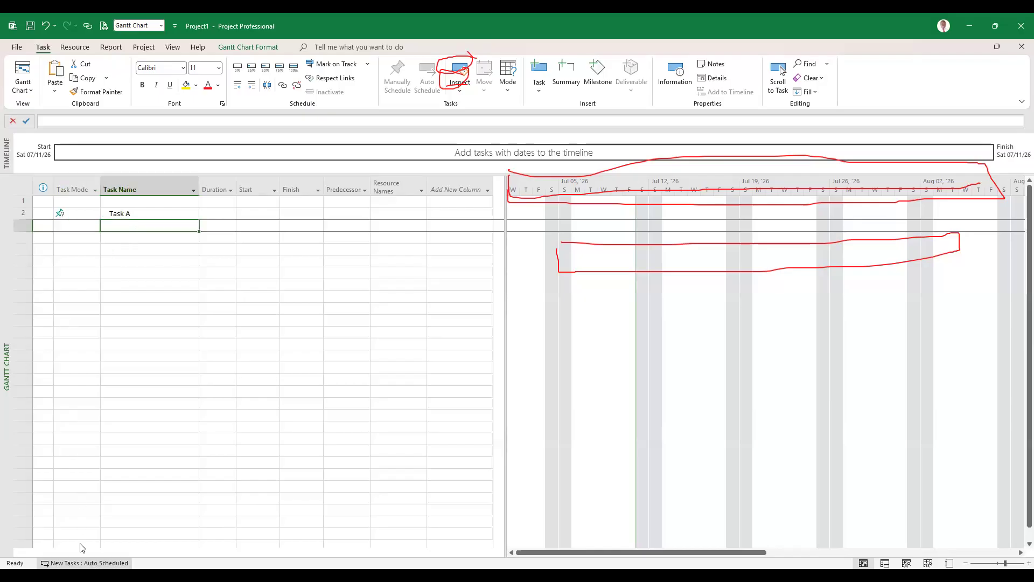
pyautogui.click(125, 244)
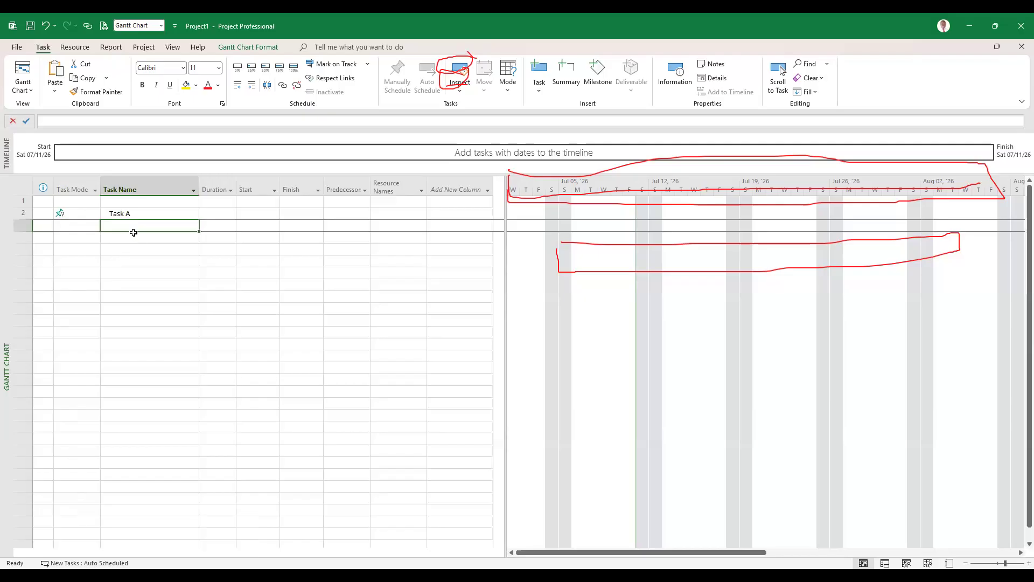
pyautogui.write('TAs')
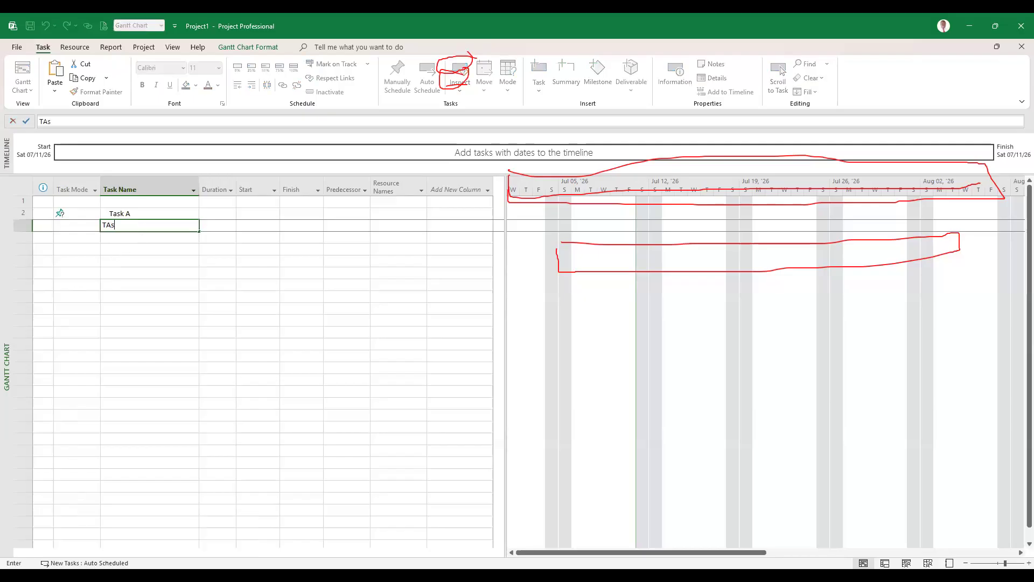
pyautogui.press('BackSpace')
pyautogui.press('BackSpace')
pyautogui.press('BackSpace')
pyautogui.press('BackSpace')
pyautogui.press('BackSpace')
pyautogui.press('BackSpace')
pyautogui.write('ask B')
pyautogui.click(131, 252)
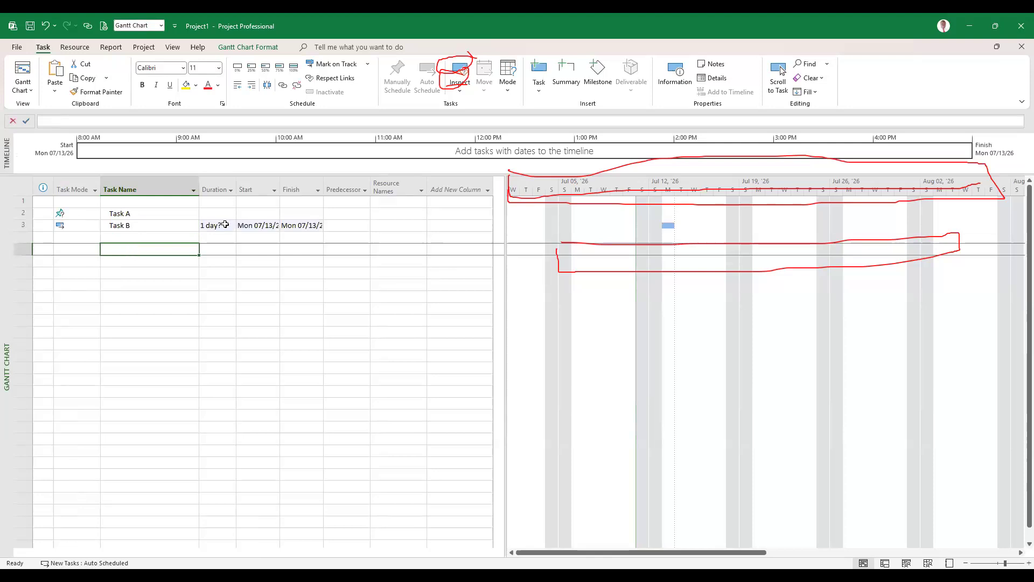
# Widen the Finish and Start columns so their dates are fully readable
pyautogui.moveTo(324, 182); pyautogui.dragTo(338, 180)
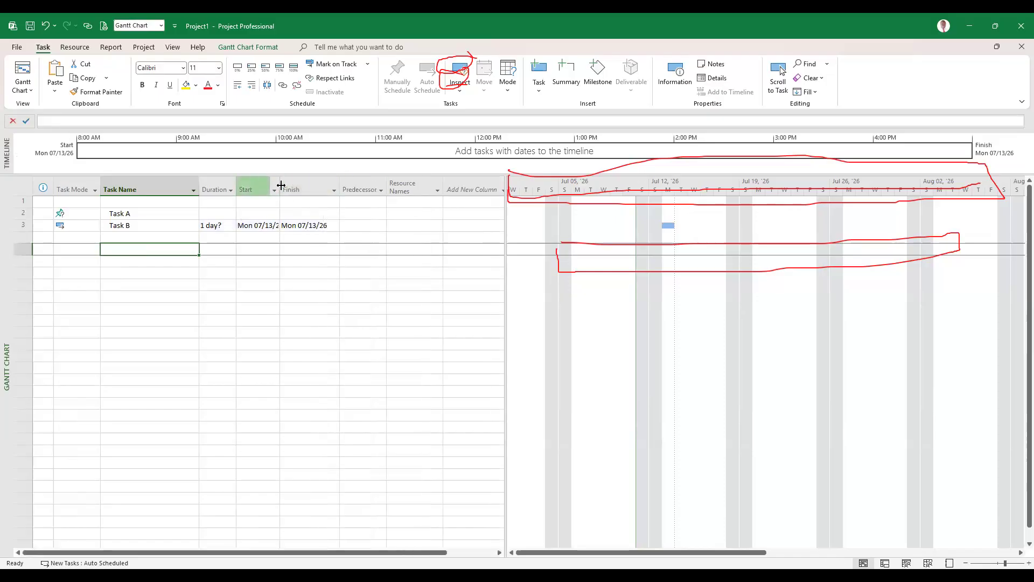
pyautogui.moveTo(281, 186); pyautogui.dragTo(288, 184)
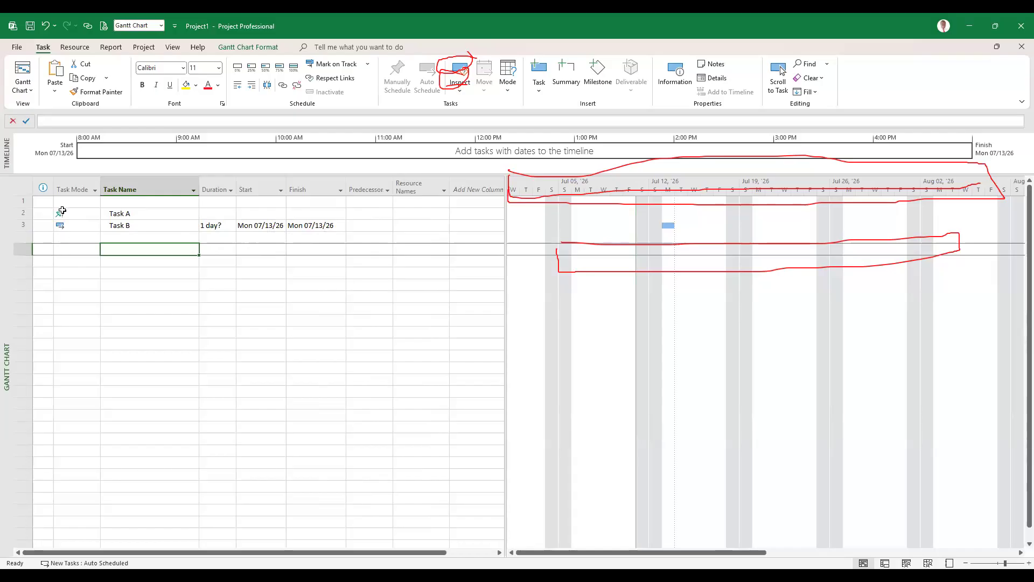
# Look at the Gantt Chart formatting commands and the Save As page, and return to the task sheet
pyautogui.click(253, 48)
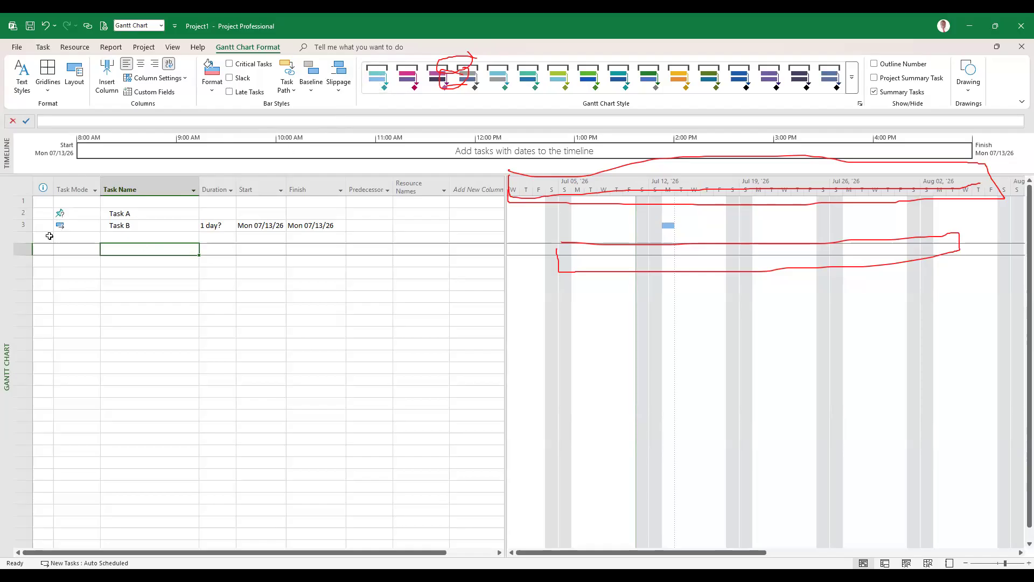
pyautogui.click(75, 225)
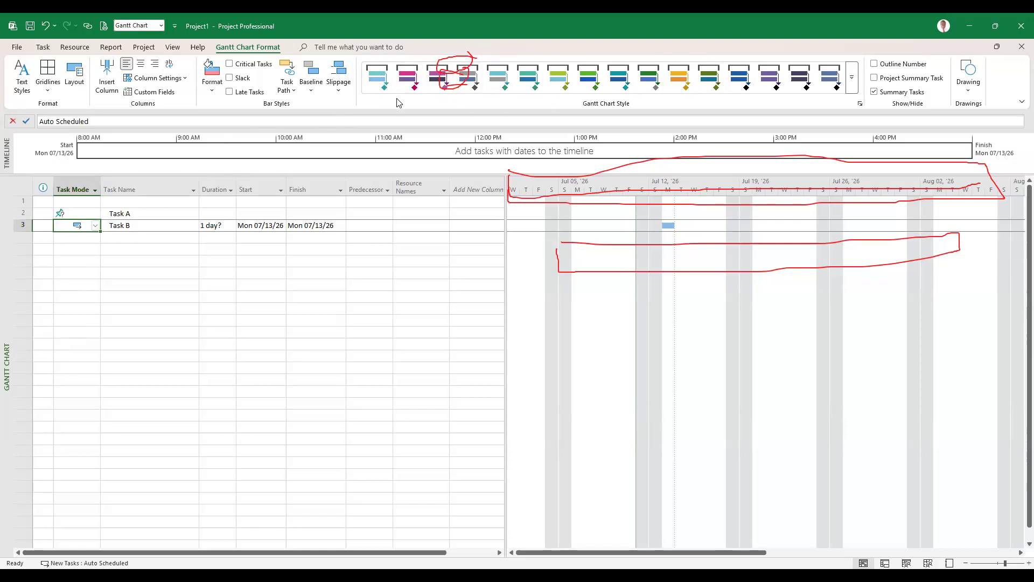
pyautogui.click(78, 79)
pyautogui.hotkey('ctrl', 's')
pyautogui.click(15, 52)
# Set the durations of Task B and Task A to 5 days each
pyautogui.click(215, 226)
pyautogui.write('5')
pyautogui.click(213, 272)
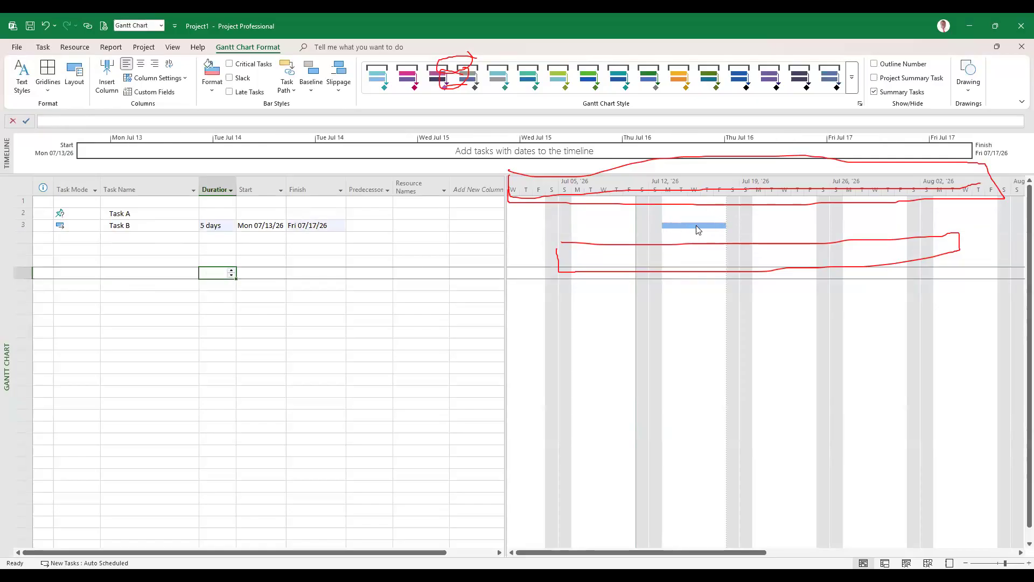
pyautogui.click(219, 215)
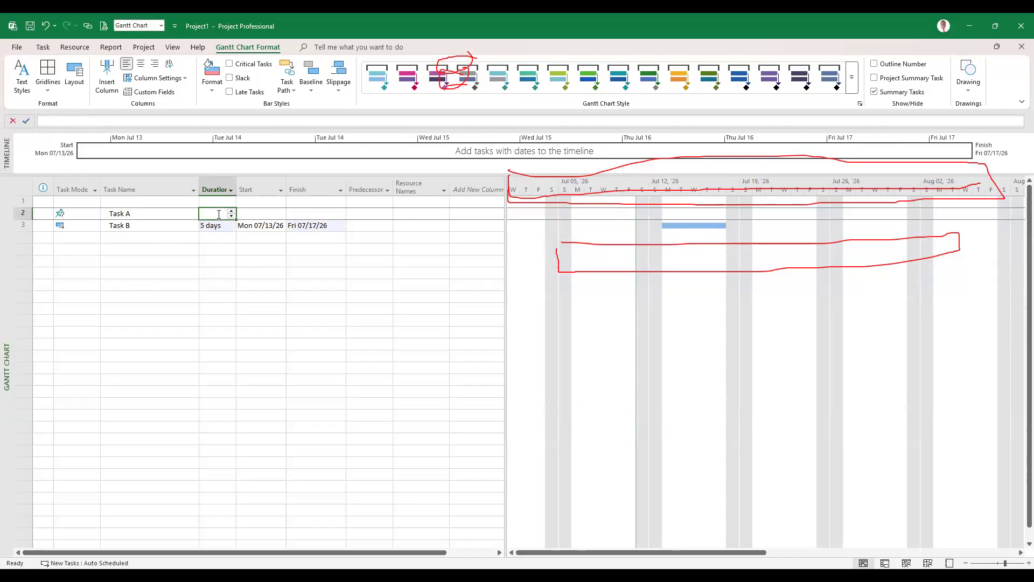
pyautogui.write('5')
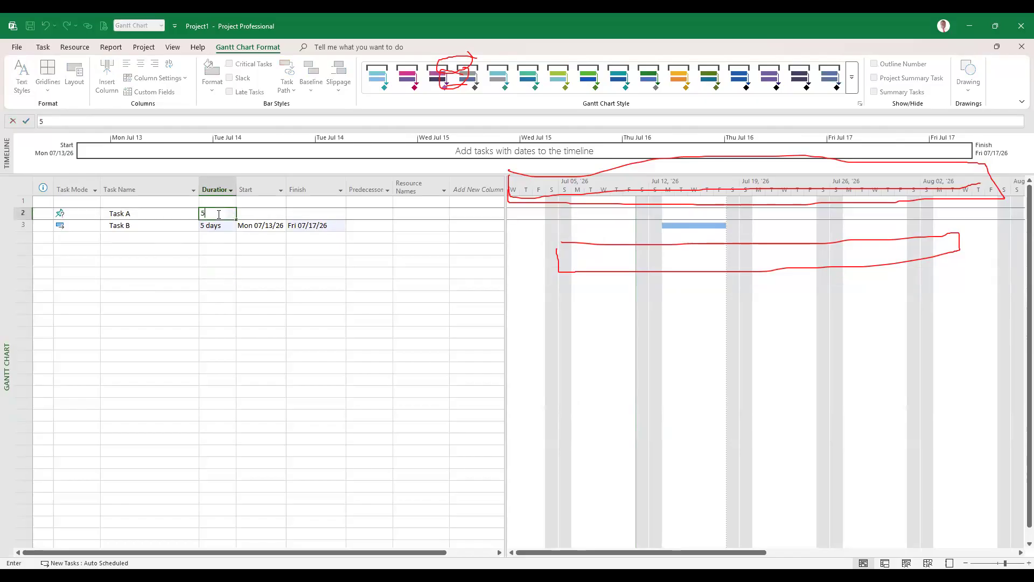
pyautogui.click(208, 257)
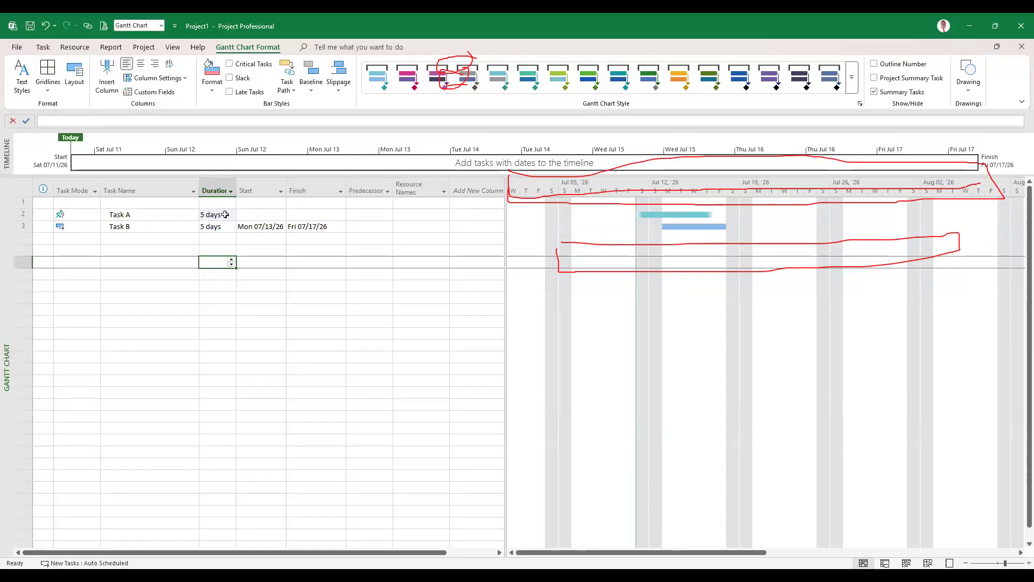
# Set Task A's start date to Monday, July 13, 2026, from the date picker
pyautogui.click(258, 214)
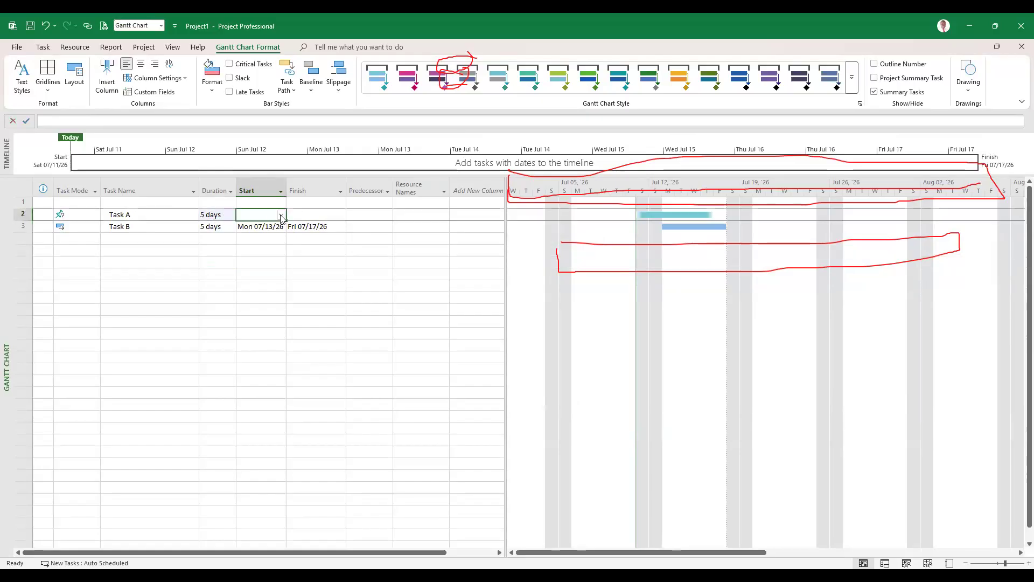
pyautogui.click(281, 214)
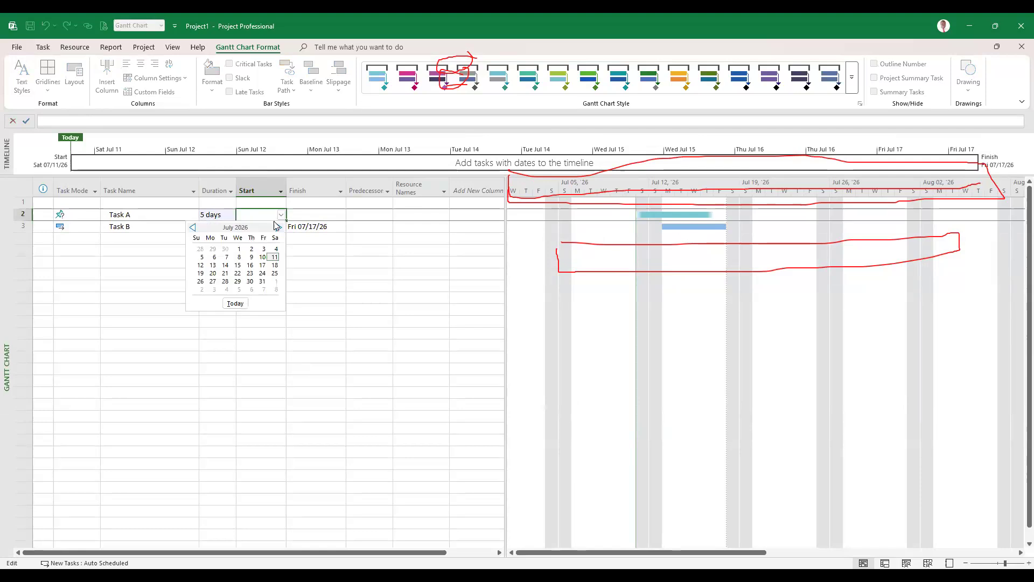
pyautogui.click(212, 265)
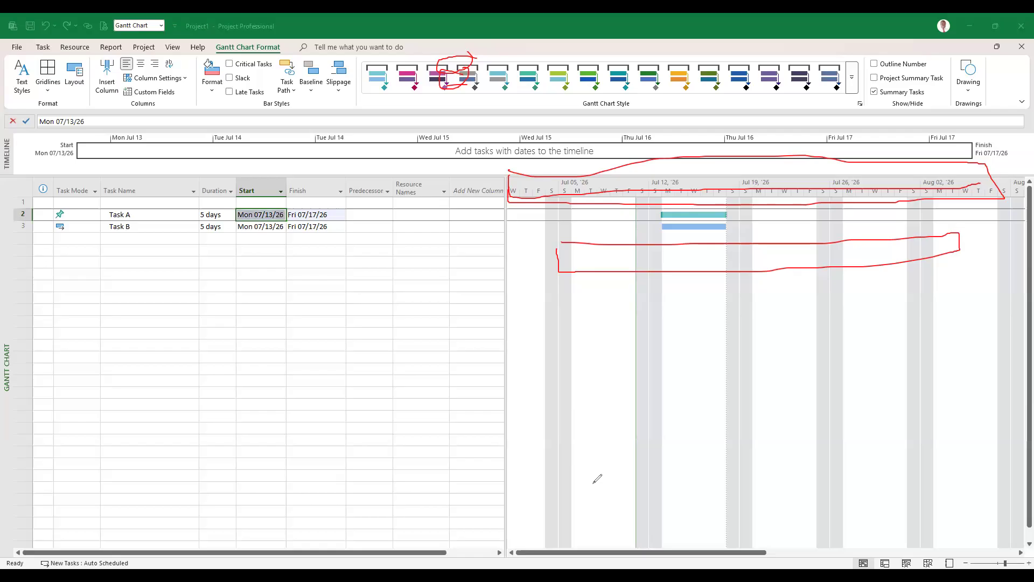
pyautogui.moveTo(37, 54)
pyautogui.mouseDown()
pyautogui.moveTo(281, 53)
pyautogui.moveTo(292, 40)
pyautogui.mouseUp()
pyautogui.moveTo(166, 31)
pyautogui.mouseDown()
pyautogui.moveTo(44, 39)
pyautogui.moveTo(24, 52)
pyautogui.moveTo(48, 54)
pyautogui.mouseUp()
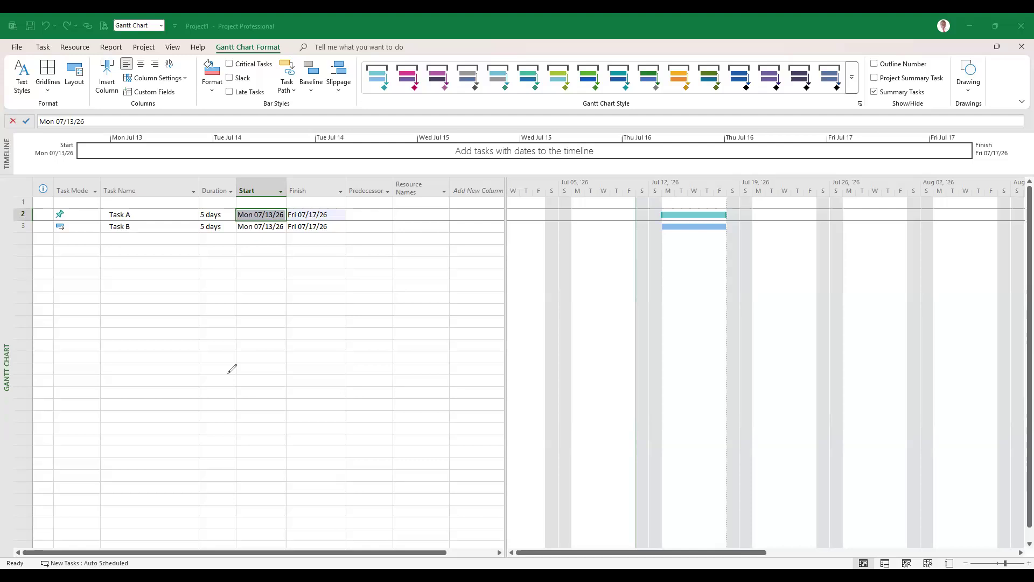
pyautogui.hotkey('ctrl', 's')
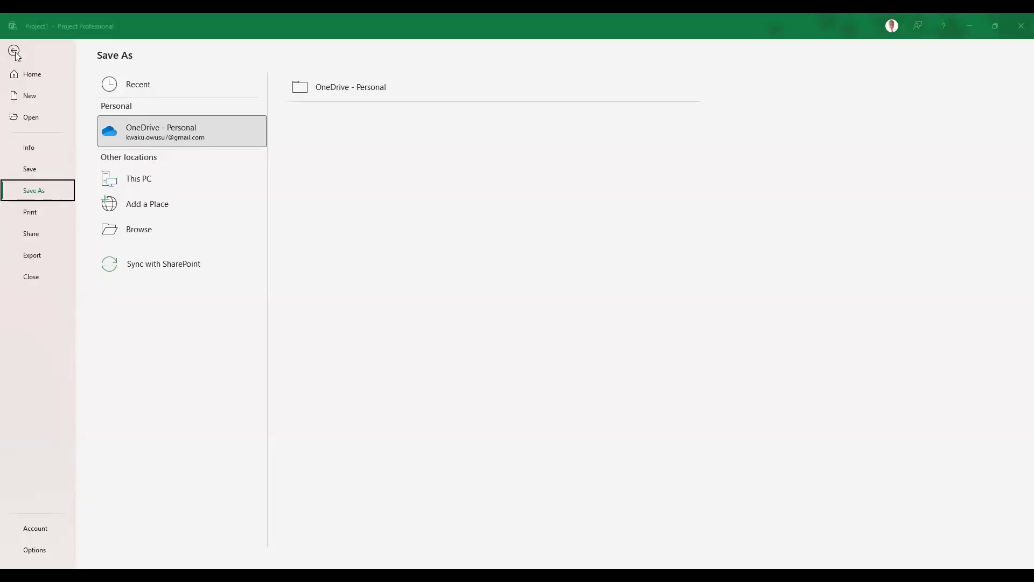
pyautogui.press('Escape')
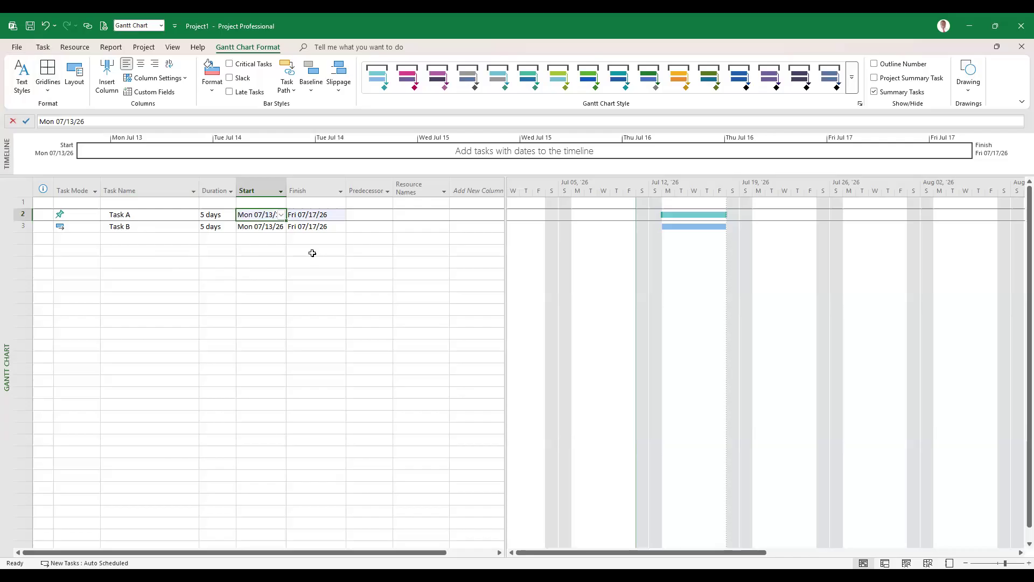
pyautogui.click(339, 252)
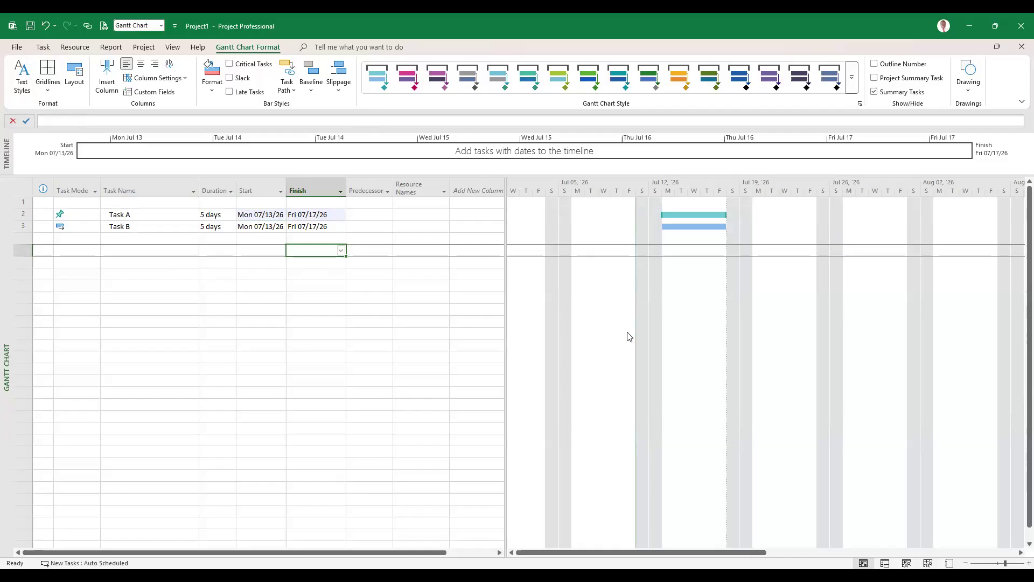
pyautogui.click(218, 332)
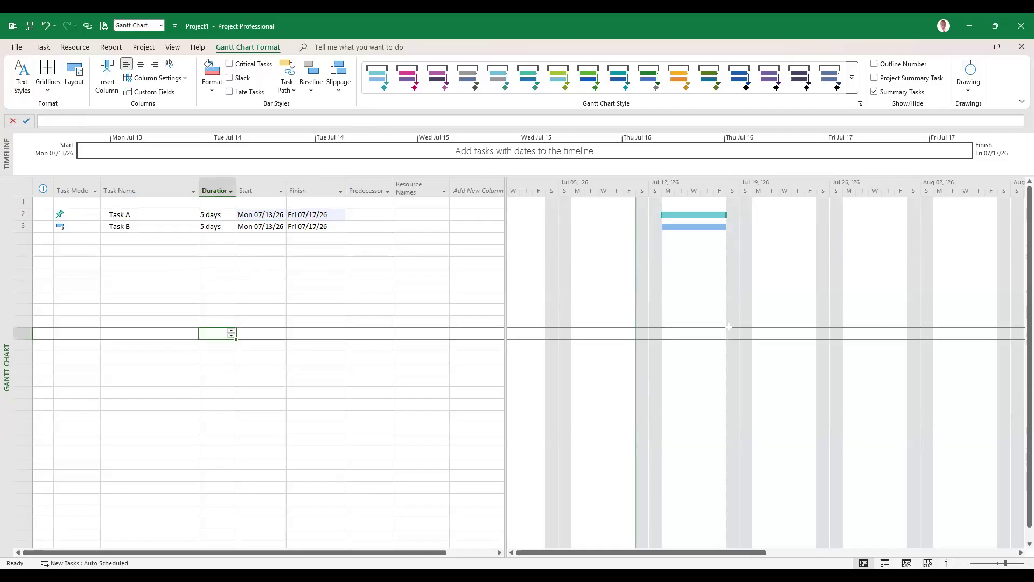
# Look over the chart area's context options and the list of available project views
pyautogui.rightClick(742, 311)
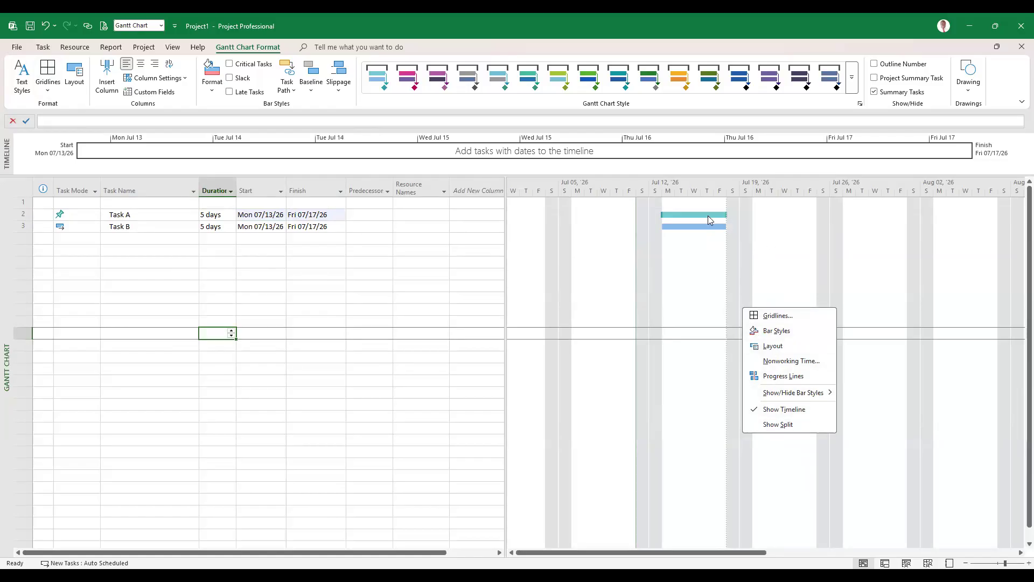
pyautogui.press('Escape')
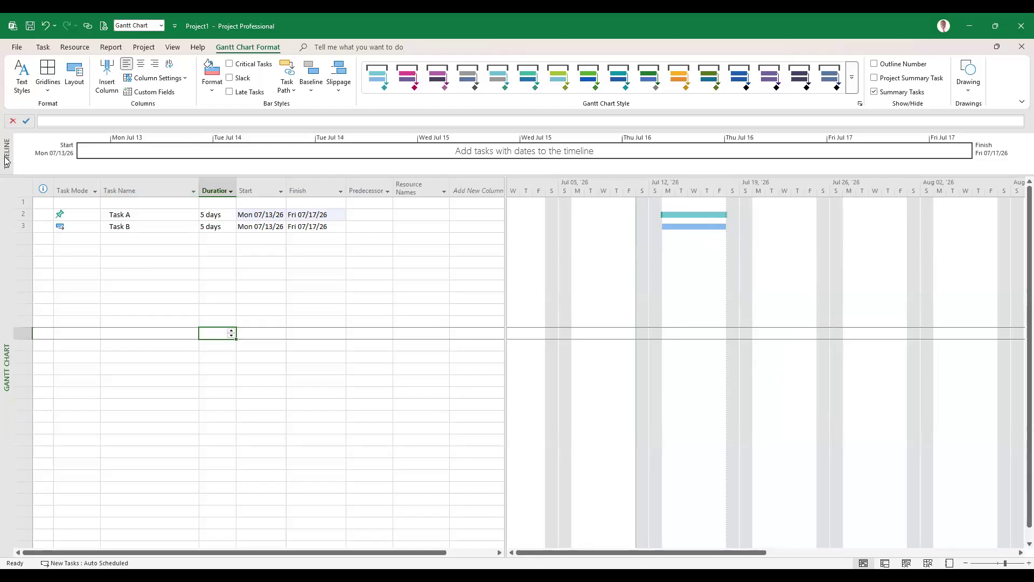
pyautogui.rightClick(4, 300)
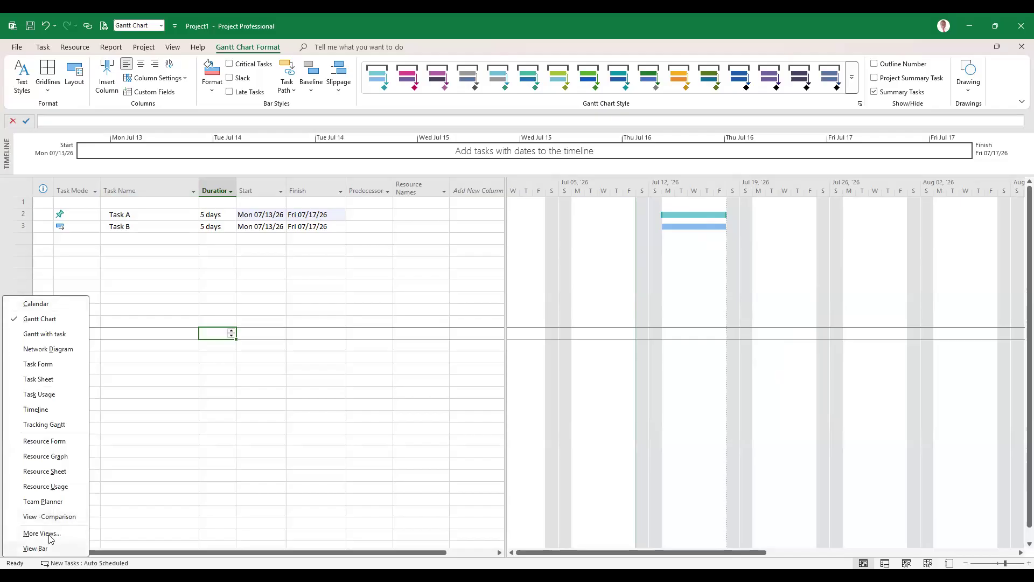
# Show the Resource Sheet, Team Planner and Task Usage views, and return to the Gantt Chart
pyautogui.click(928, 563)
pyautogui.click(907, 562)
pyautogui.click(885, 562)
pyautogui.click(864, 563)
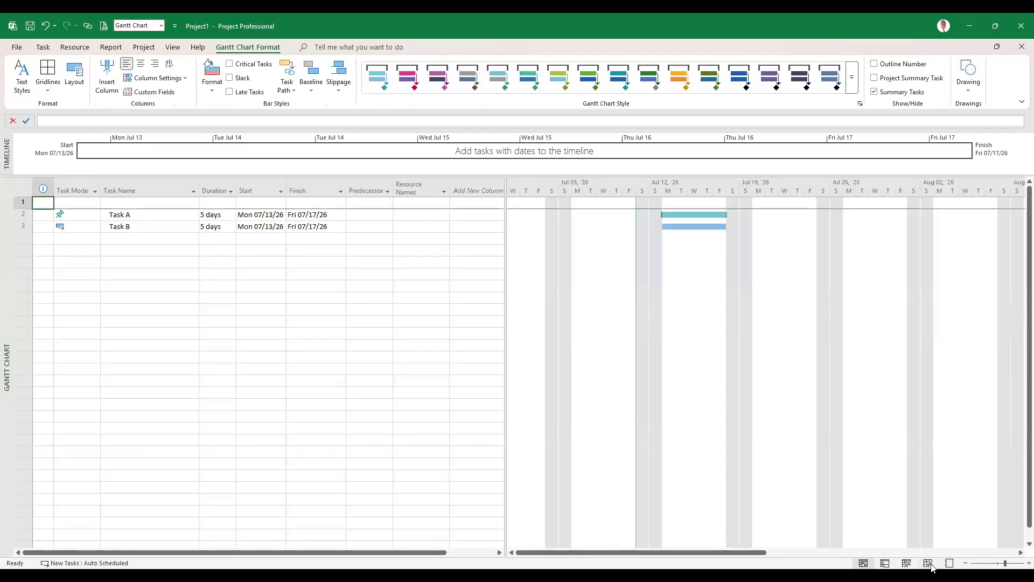
pyautogui.click(928, 563)
pyautogui.click(864, 562)
# Browse the Task, Resource, Report, Project, View and Help command groups in turn
pyautogui.click(43, 47)
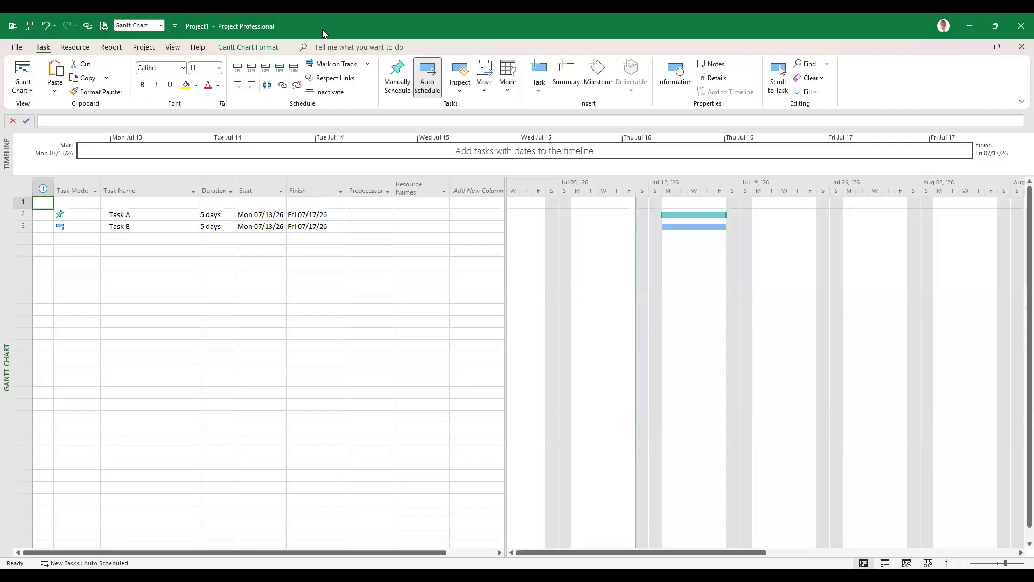
pyautogui.click(77, 49)
pyautogui.click(111, 47)
pyautogui.click(143, 47)
pyautogui.click(172, 48)
pyautogui.click(198, 48)
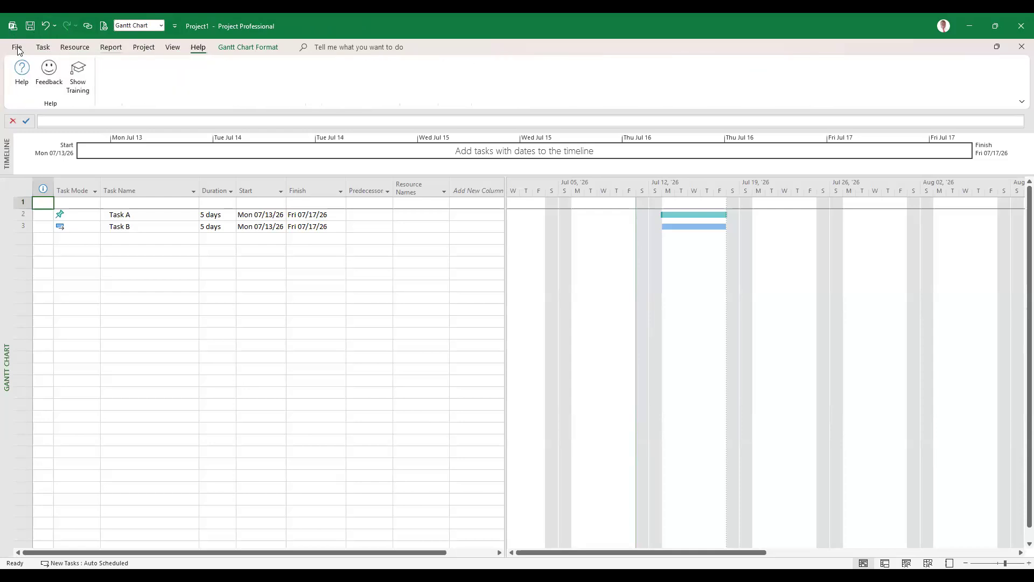
# Review the Task, Resource, Report, Project and View command groups once more
pyautogui.click(45, 49)
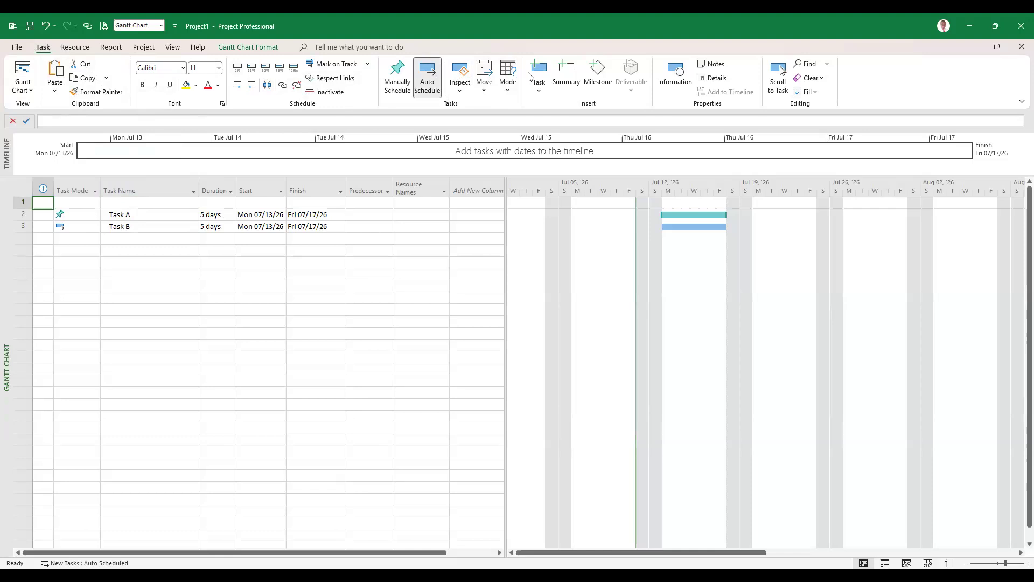
pyautogui.click(75, 48)
pyautogui.click(112, 48)
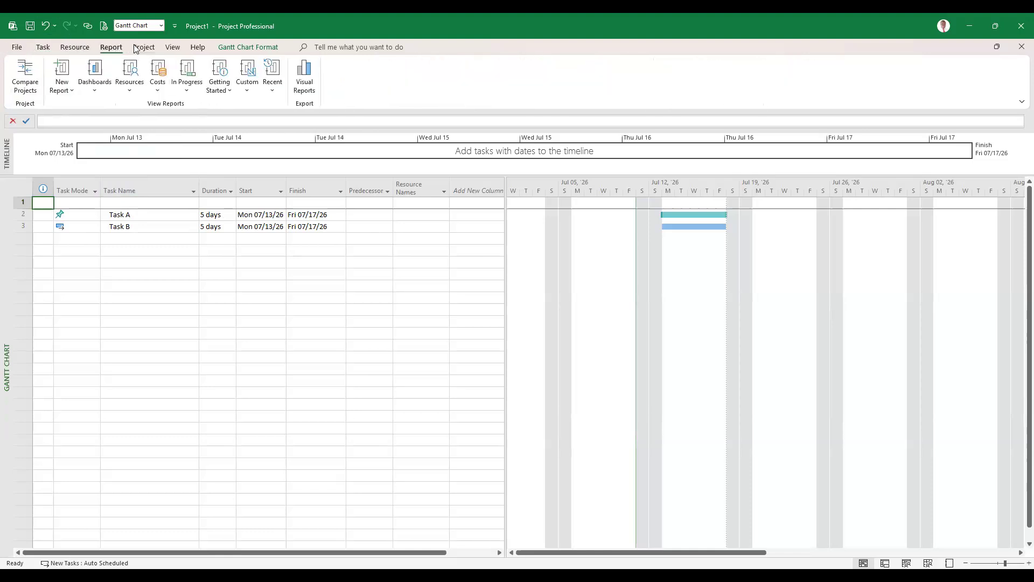
pyautogui.click(144, 47)
pyautogui.click(172, 47)
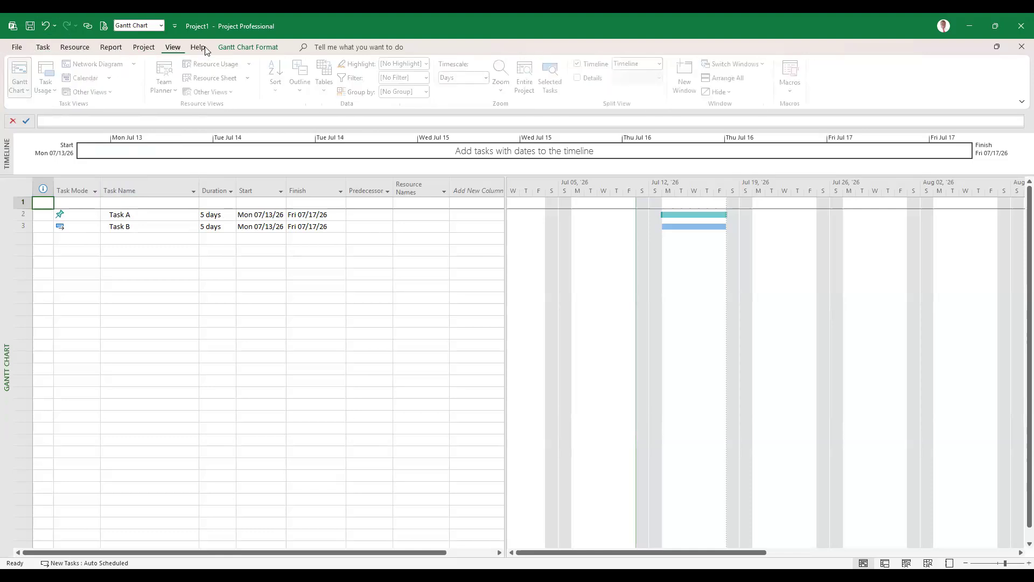
# Compare the Task, Report and Resource command groups and show the list of custom and built-in views for the task commands
pyautogui.click(43, 47)
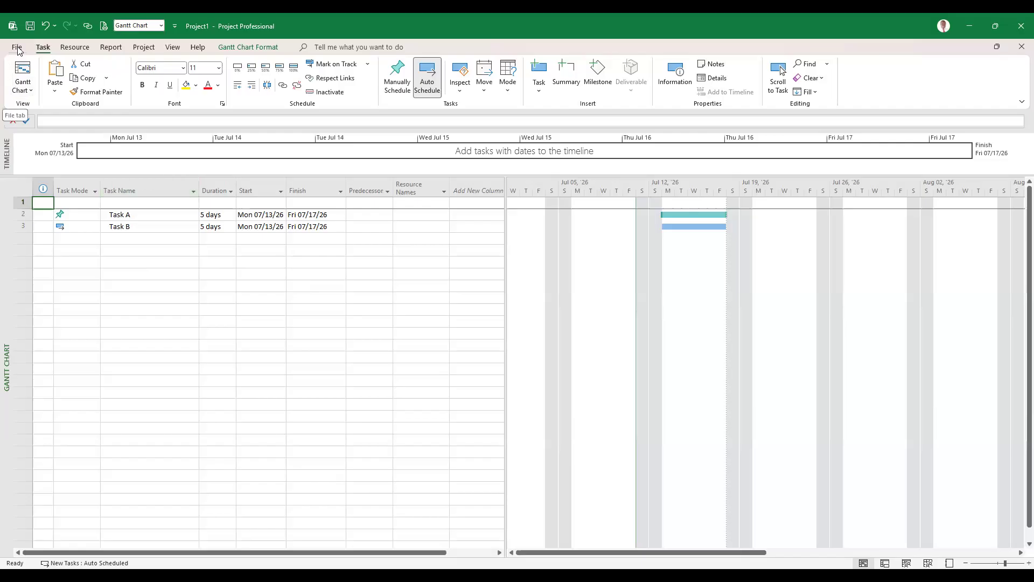
pyautogui.click(33, 92)
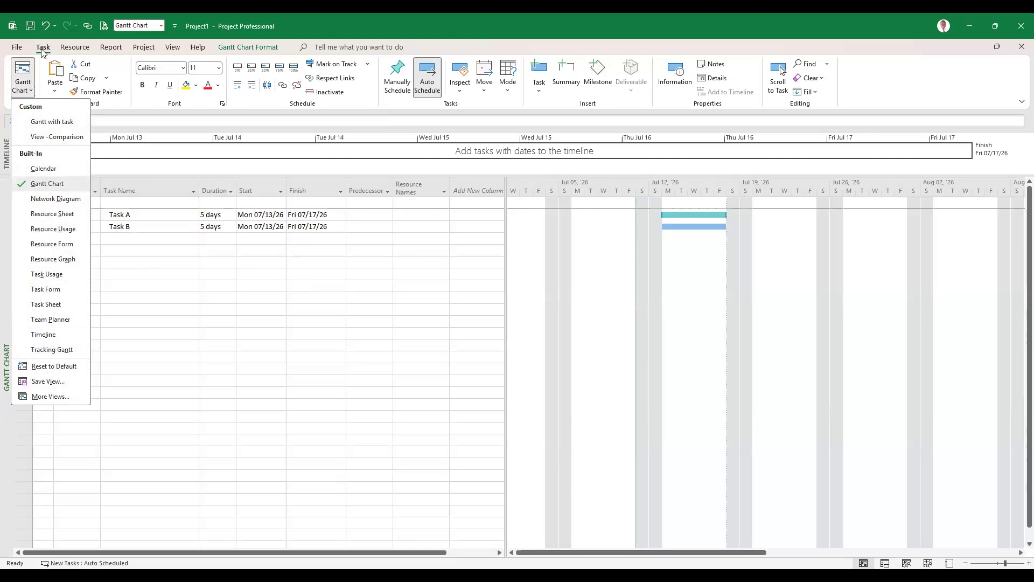
pyautogui.click(110, 49)
pyautogui.click(75, 47)
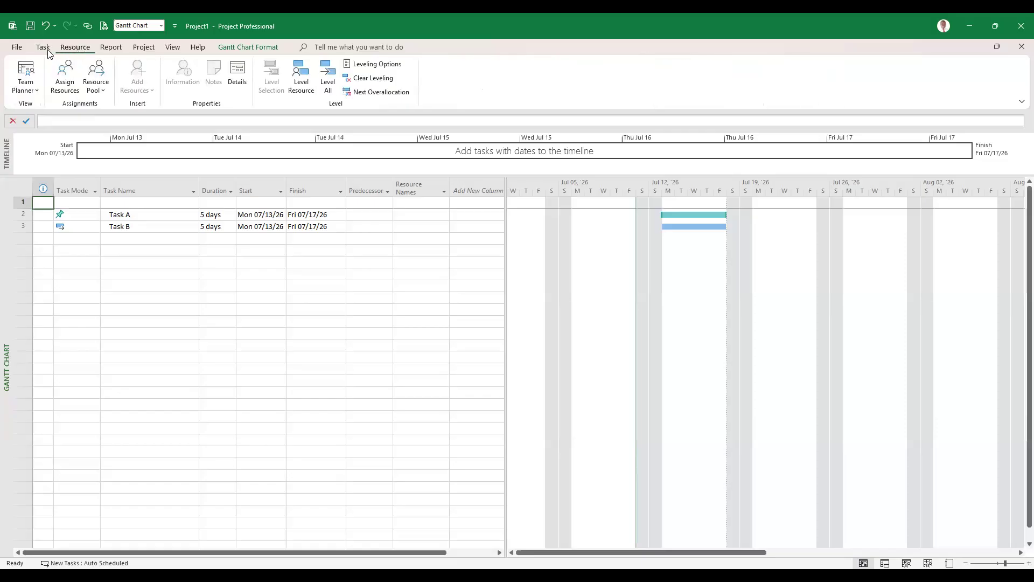
pyautogui.click(42, 48)
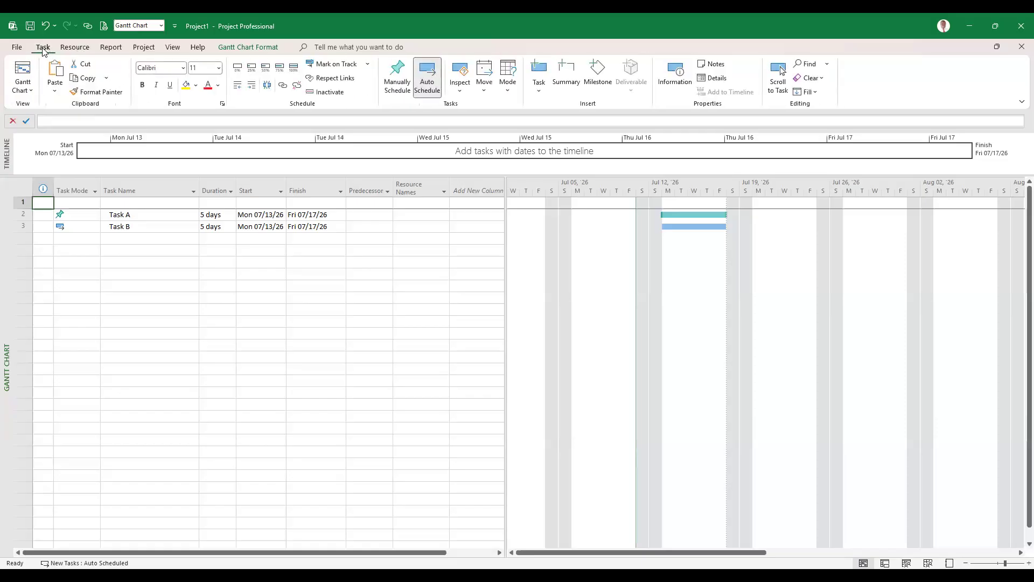
pyautogui.click(31, 91)
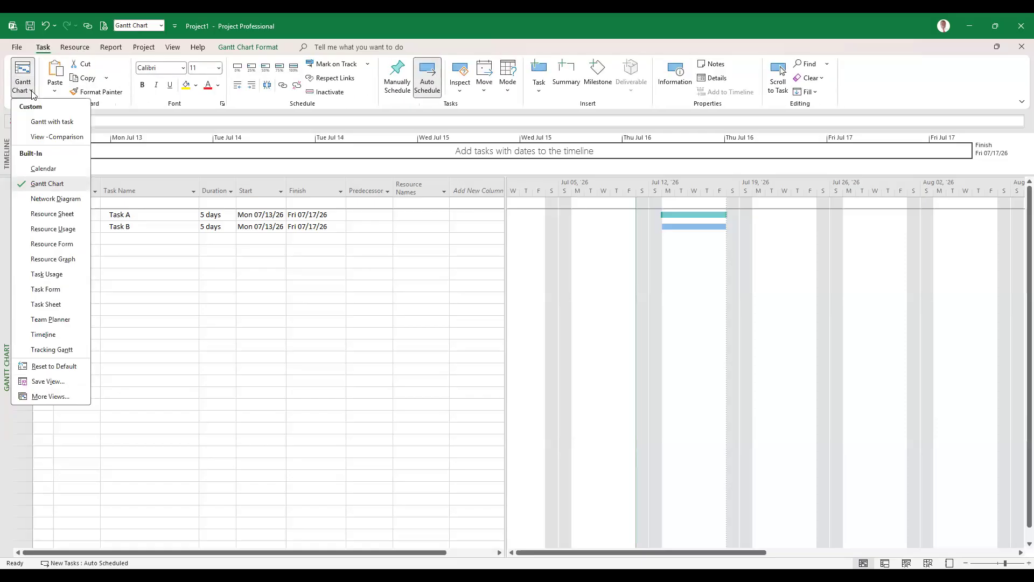
# Compare the Report and Resource command groups and show the list of views available for the resource commands
pyautogui.click(119, 58)
pyautogui.click(111, 48)
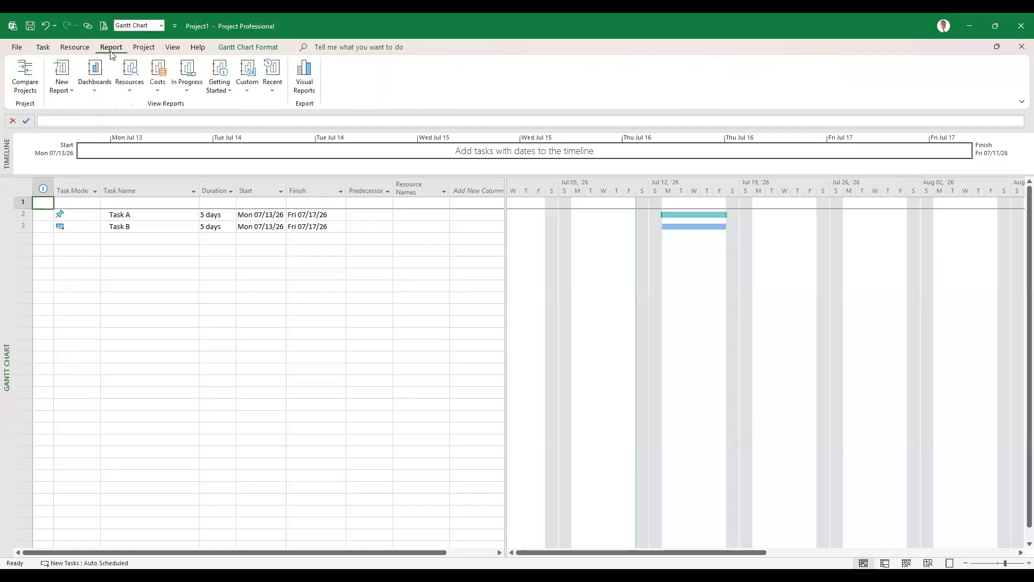
pyautogui.click(73, 47)
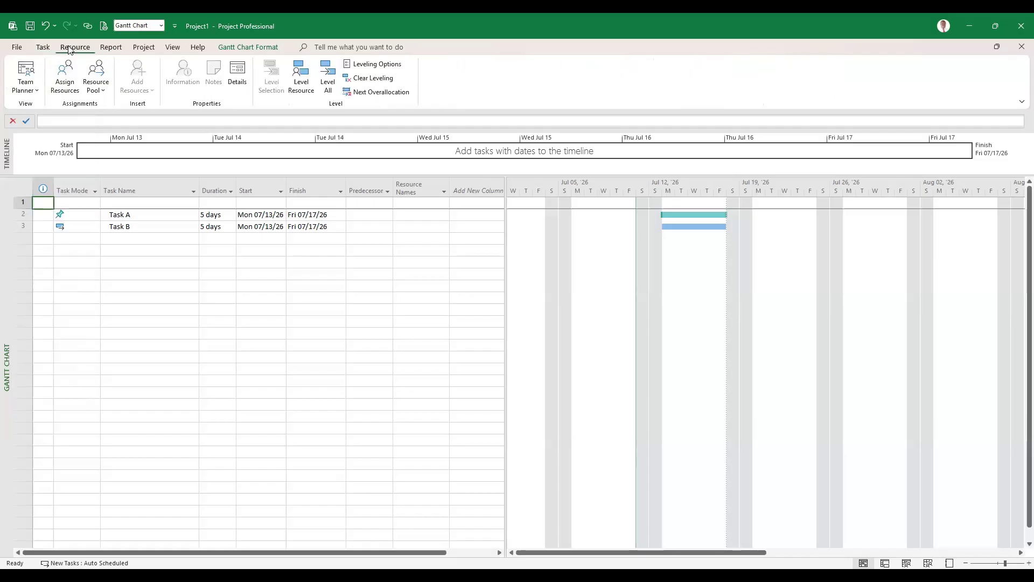
pyautogui.click(29, 91)
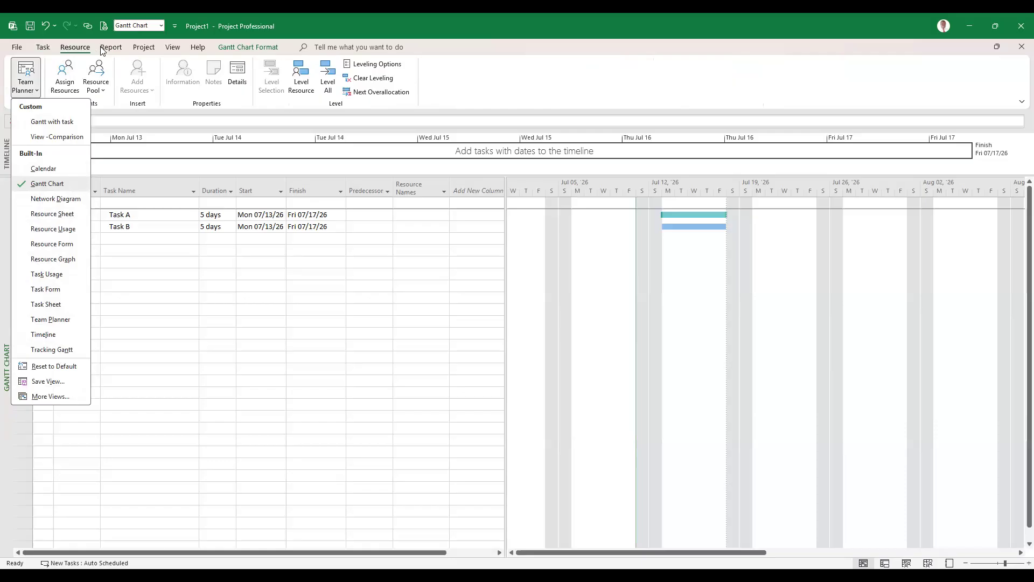
# Look through the Task, Resource, Report and Project command groups, ending on the Report commands
pyautogui.click(47, 50)
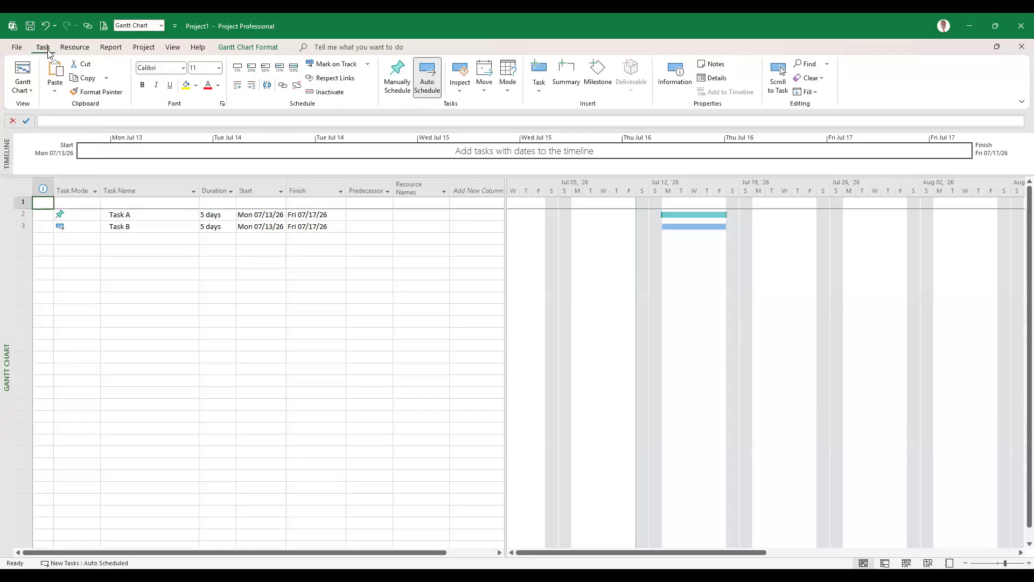
pyautogui.click(73, 47)
pyautogui.click(110, 47)
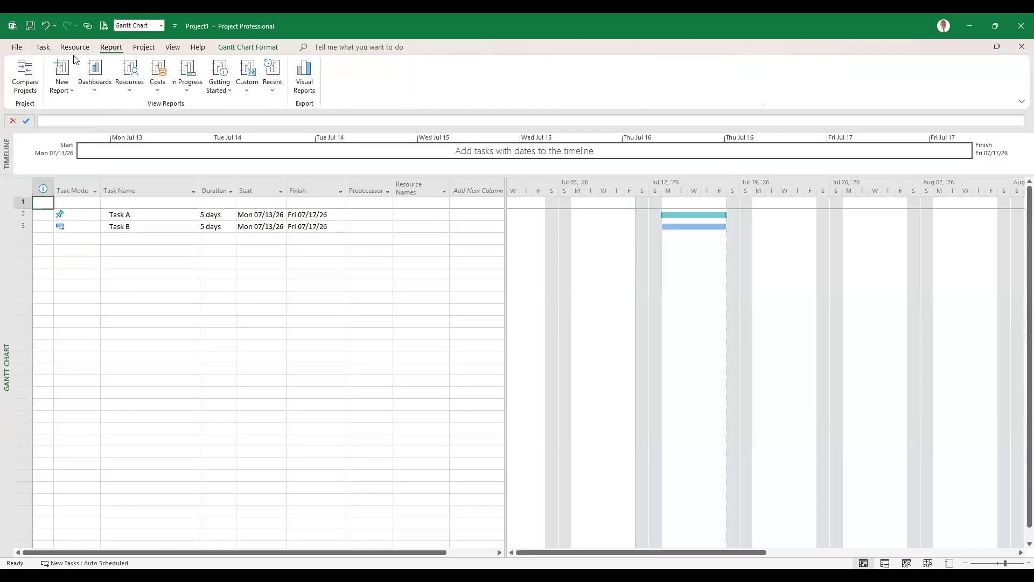
pyautogui.click(146, 48)
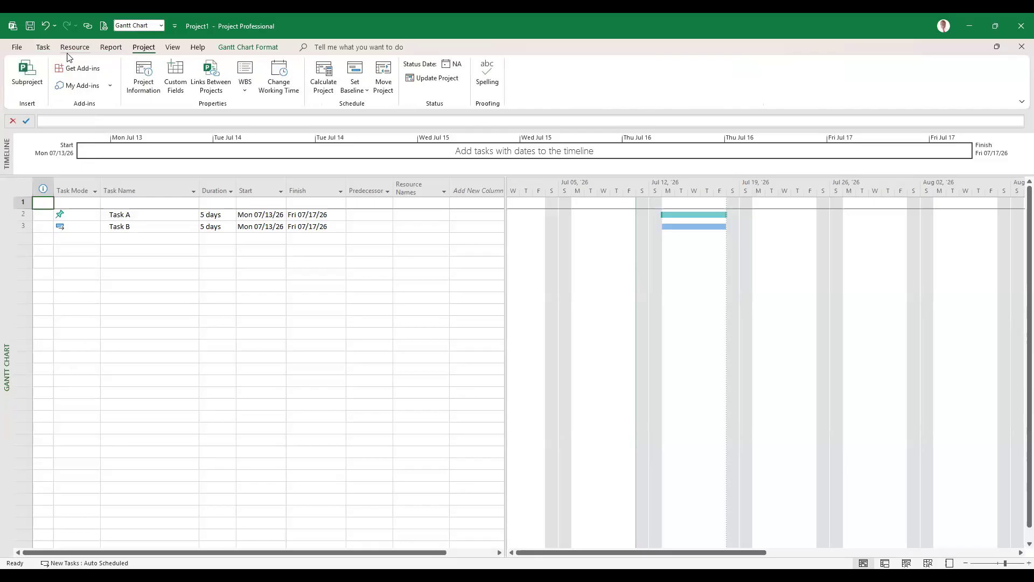
pyautogui.click(110, 47)
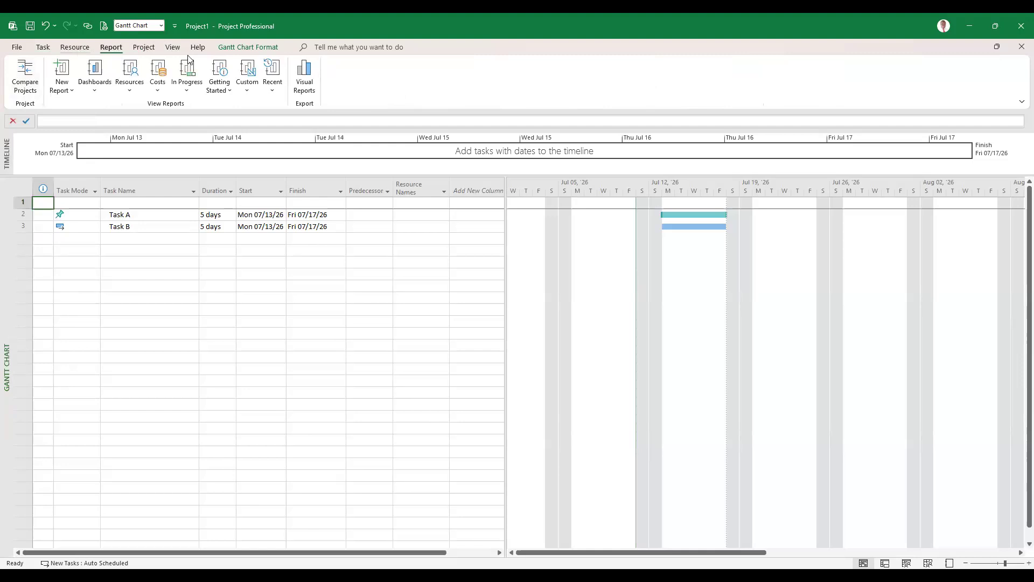
# Review the General settings in Project Options and close the dialog
pyautogui.click(16, 47)
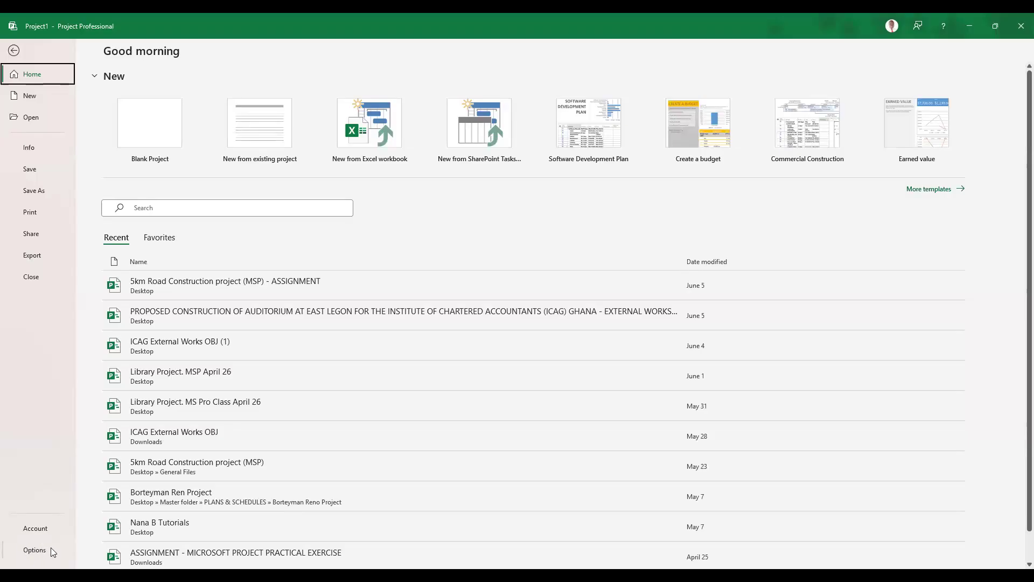
pyautogui.click(34, 551)
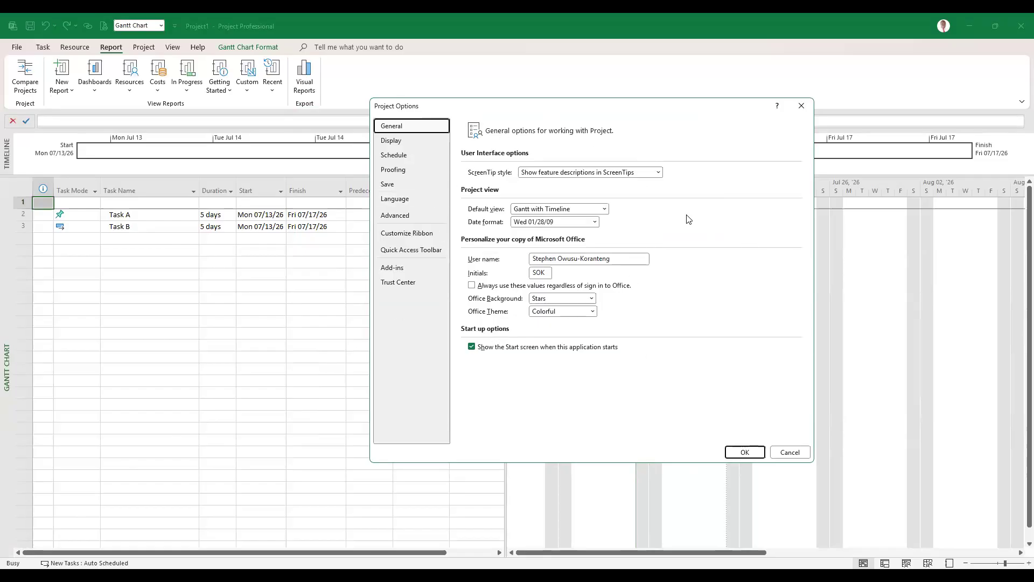
pyautogui.click(744, 453)
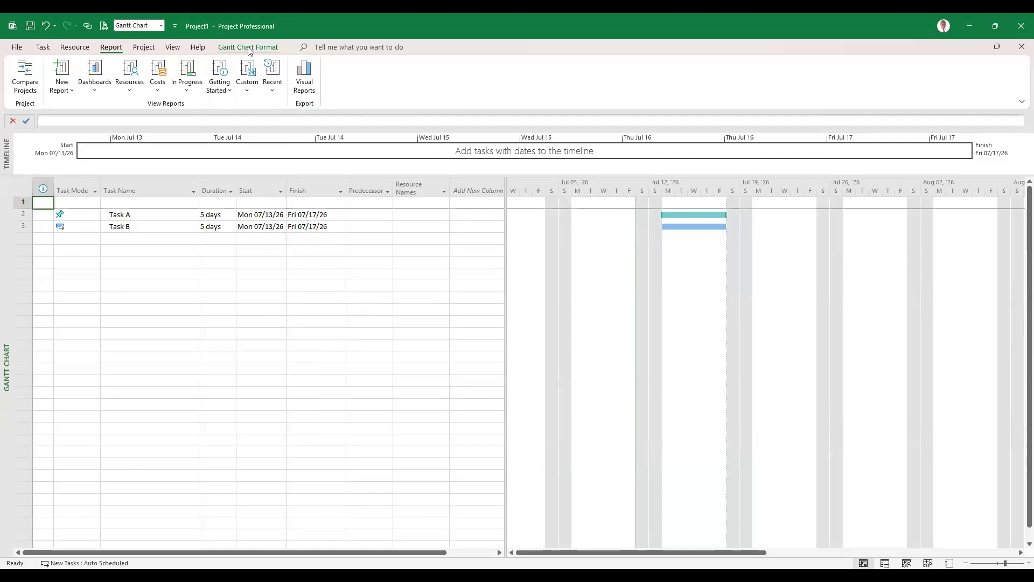
# Collapse the ribbon and bring up the Task commands temporarily to see how the collapsed ribbon behaves
pyautogui.rightClick(249, 50)
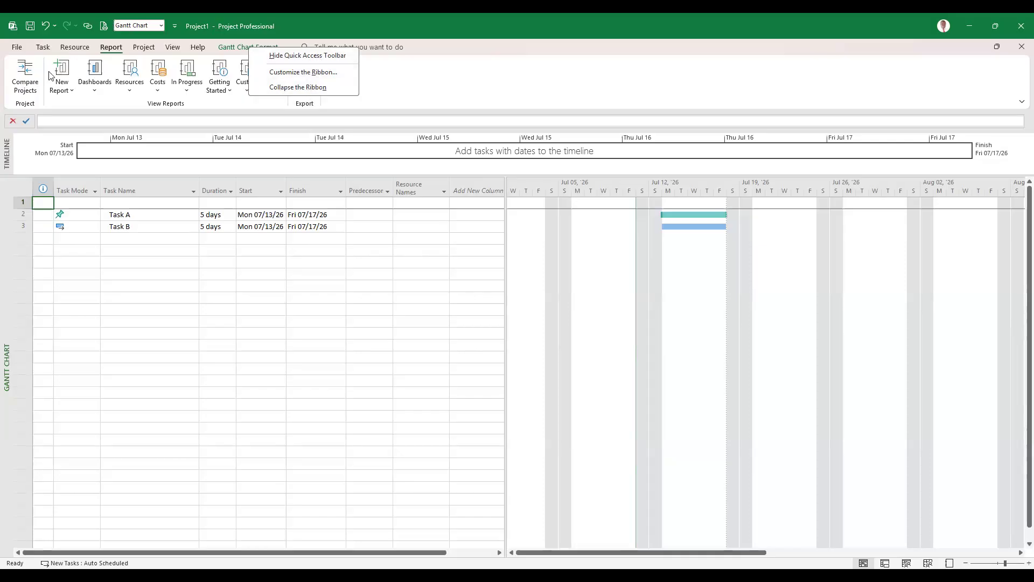
pyautogui.click(284, 87)
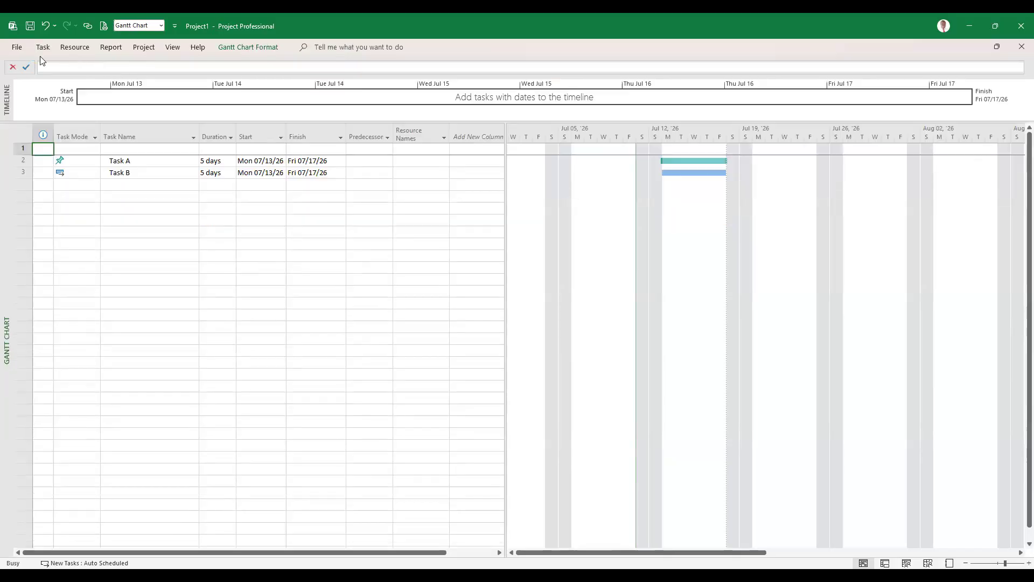
pyautogui.click(15, 52)
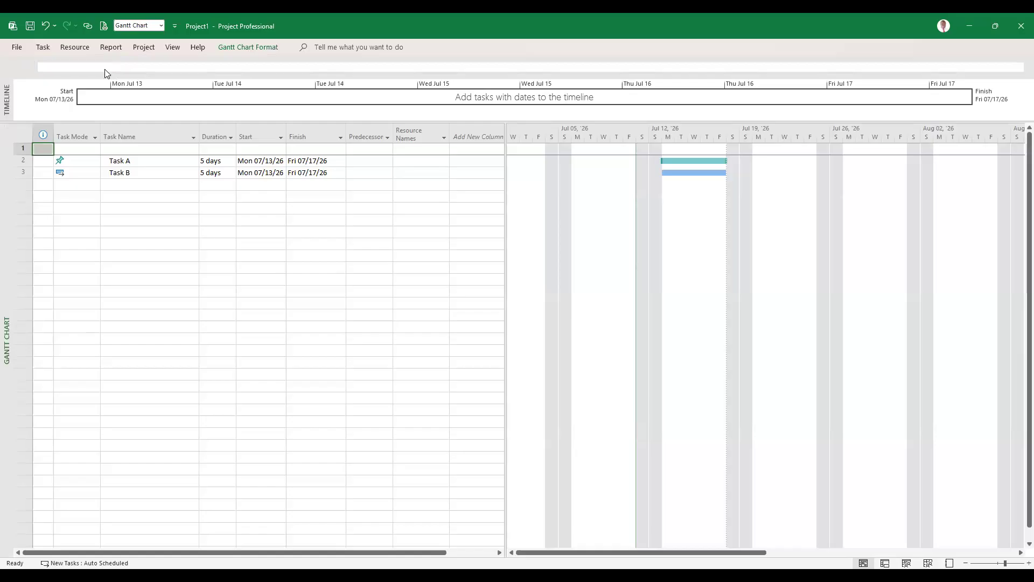
pyautogui.click(43, 48)
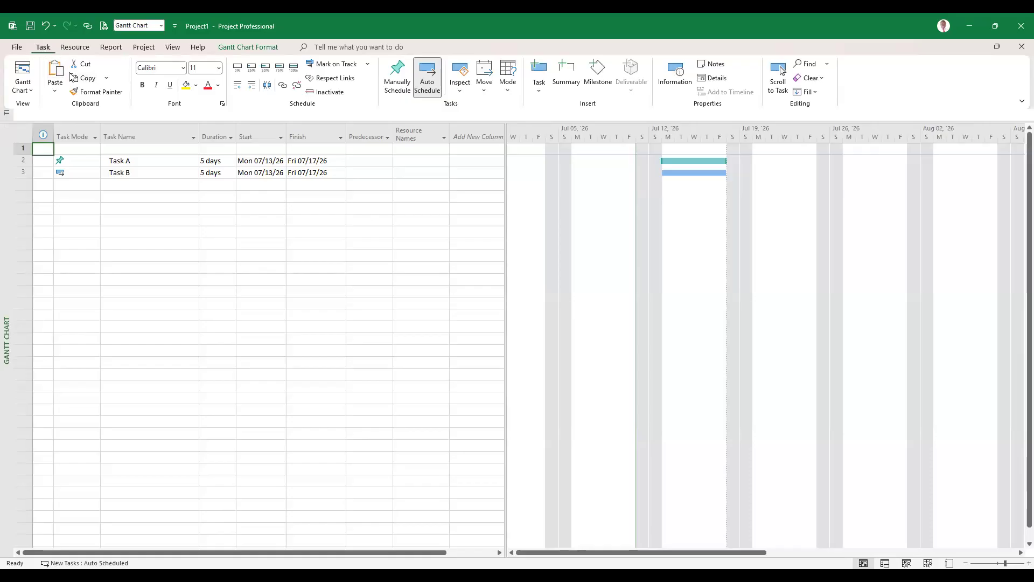
pyautogui.click(82, 47)
pyautogui.click(42, 48)
pyautogui.click(57, 18)
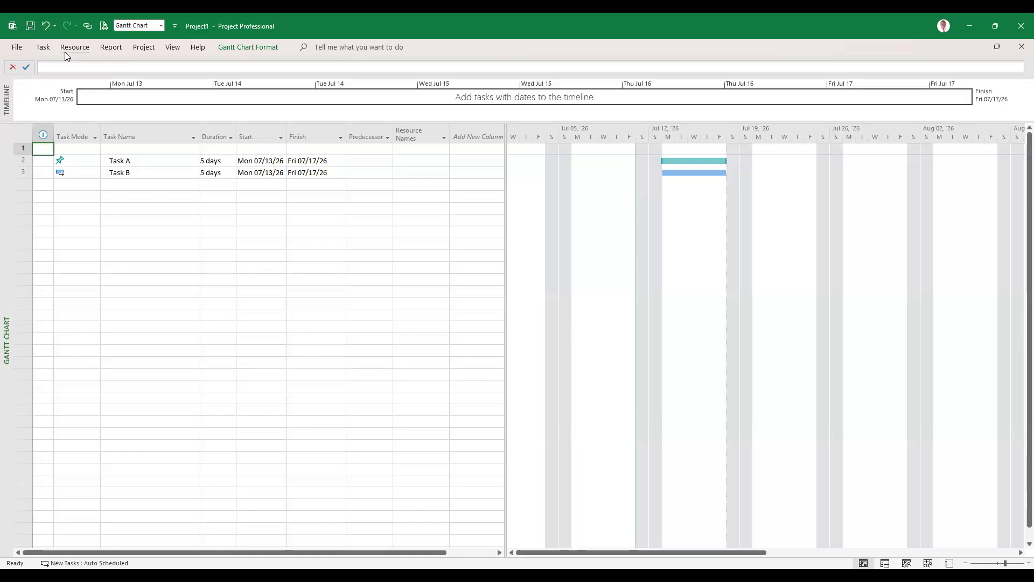
# Expand the ribbon to its full display and collapse it again
pyautogui.rightClick(238, 43)
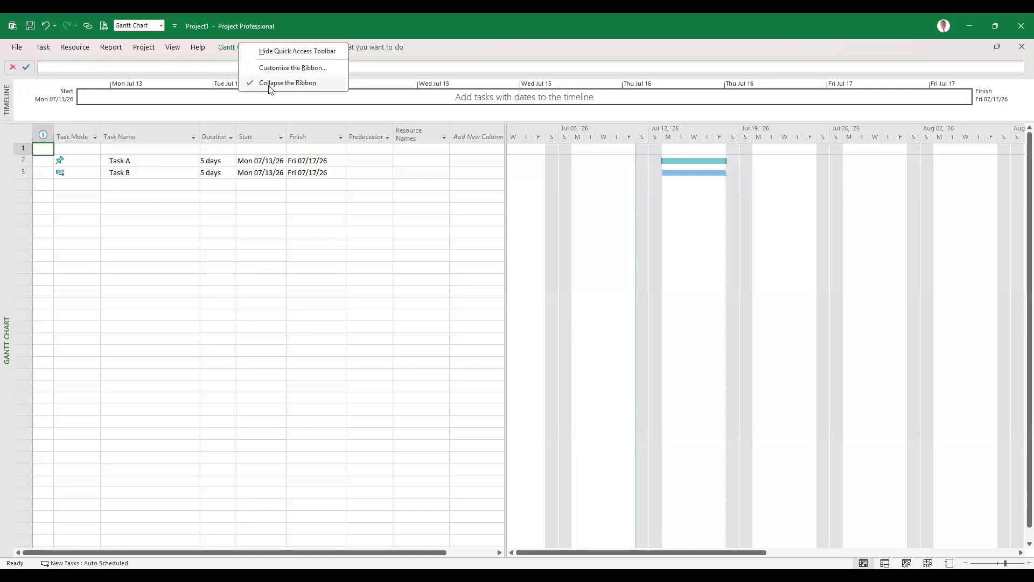
pyautogui.click(270, 85)
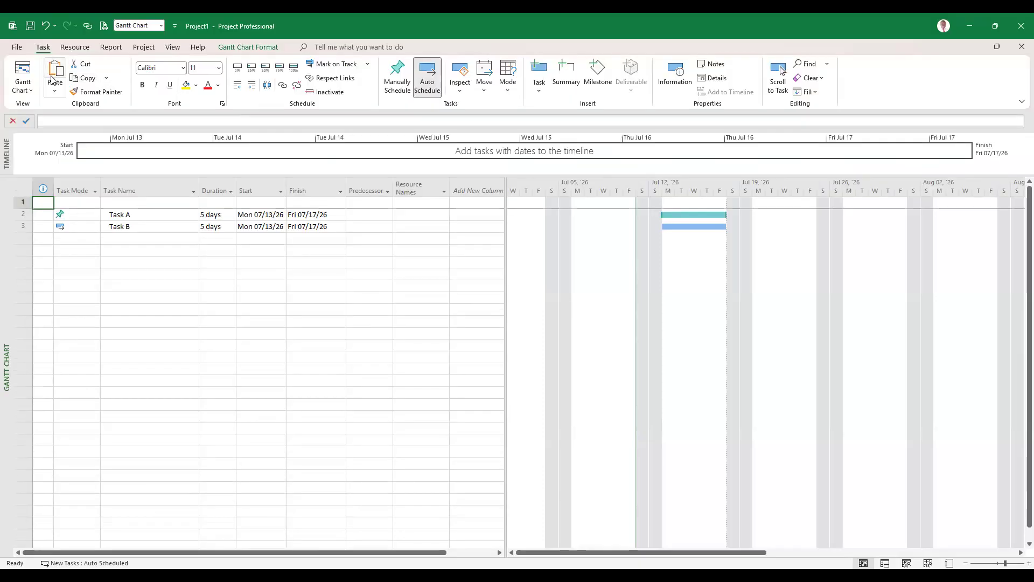
pyautogui.rightClick(295, 96)
pyautogui.click(308, 88)
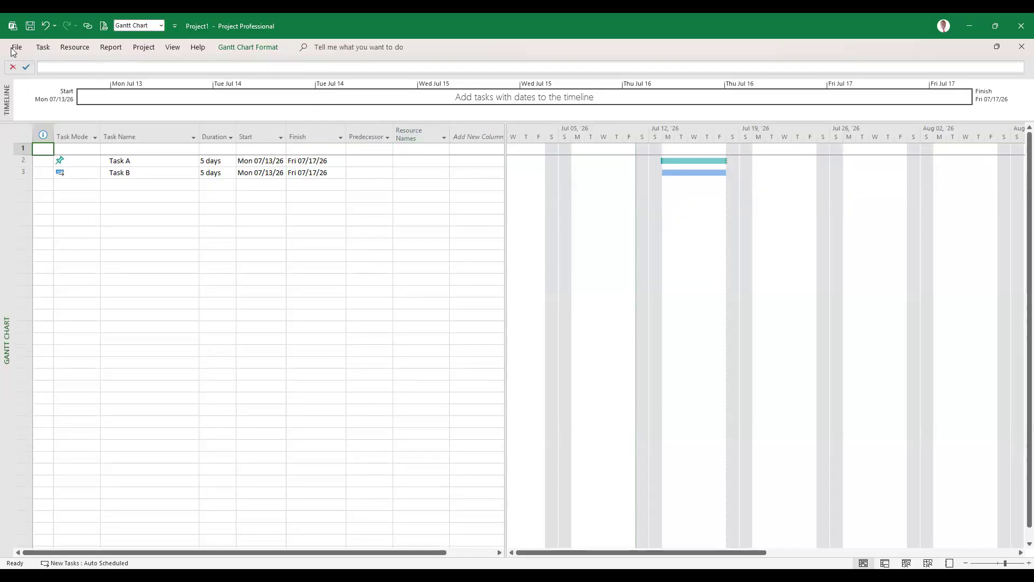
# Hide the Quick Access Toolbar and show it again
pyautogui.rightClick(259, 51)
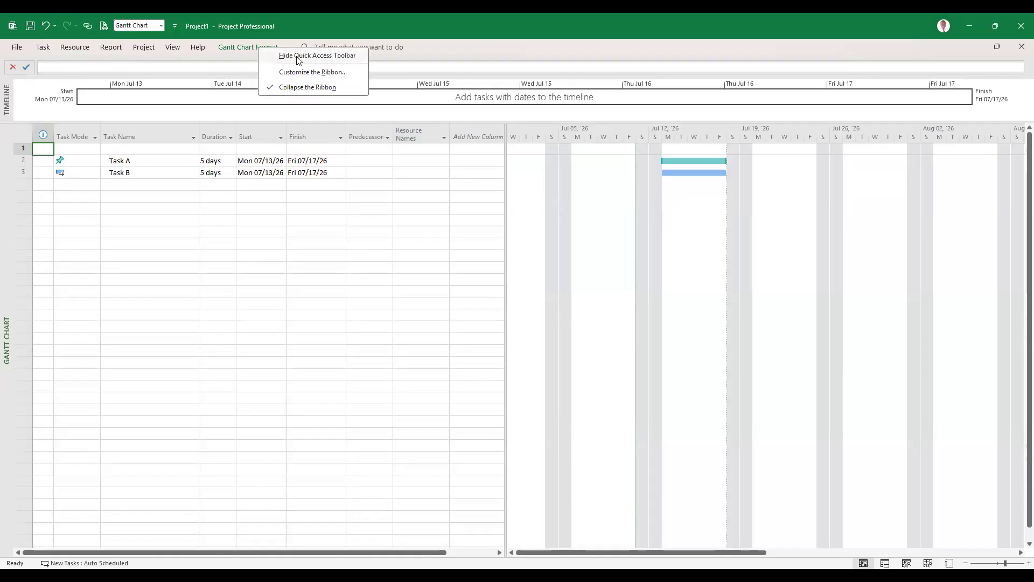
pyautogui.click(302, 56)
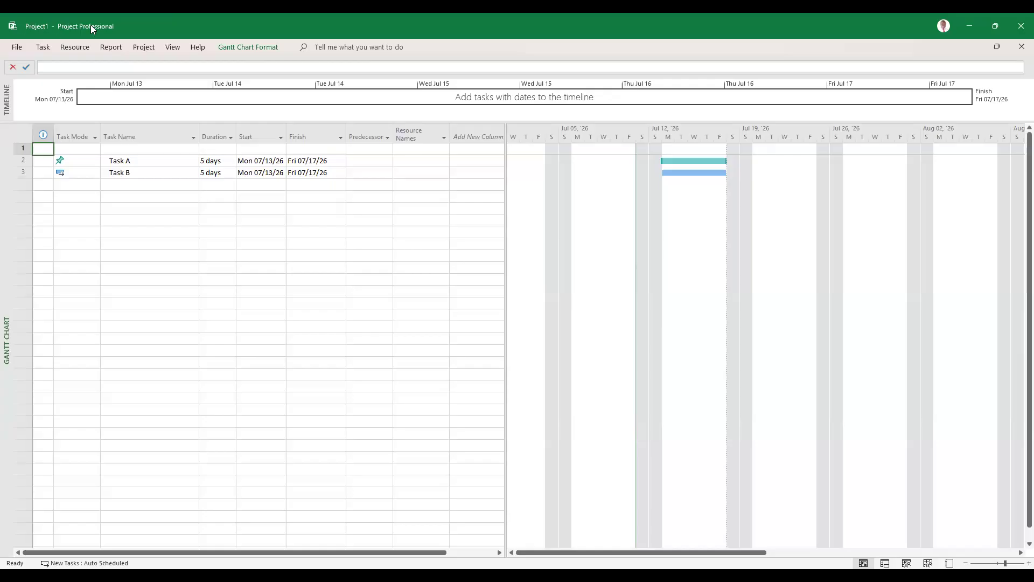
pyautogui.rightClick(250, 48)
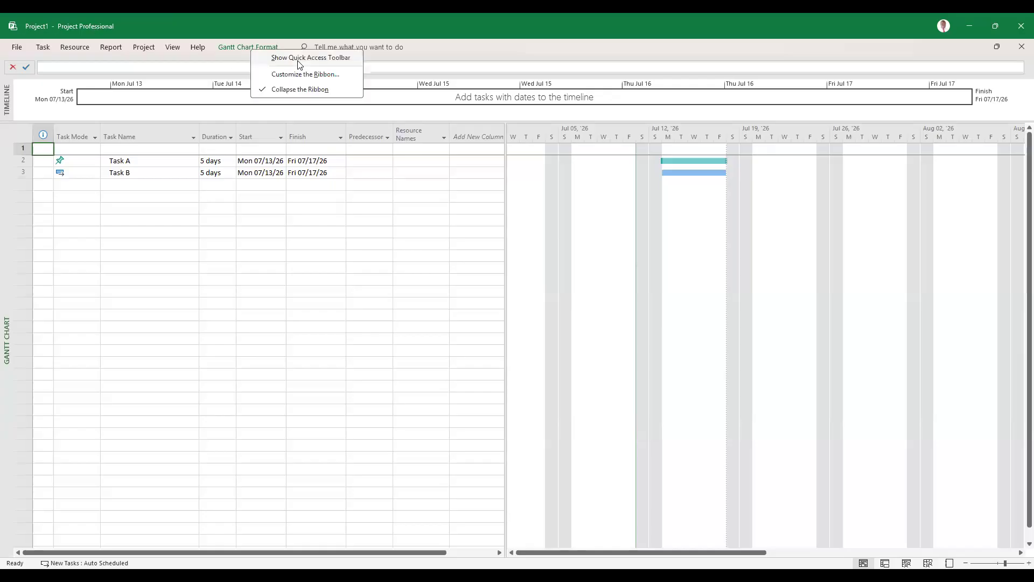
pyautogui.click(299, 60)
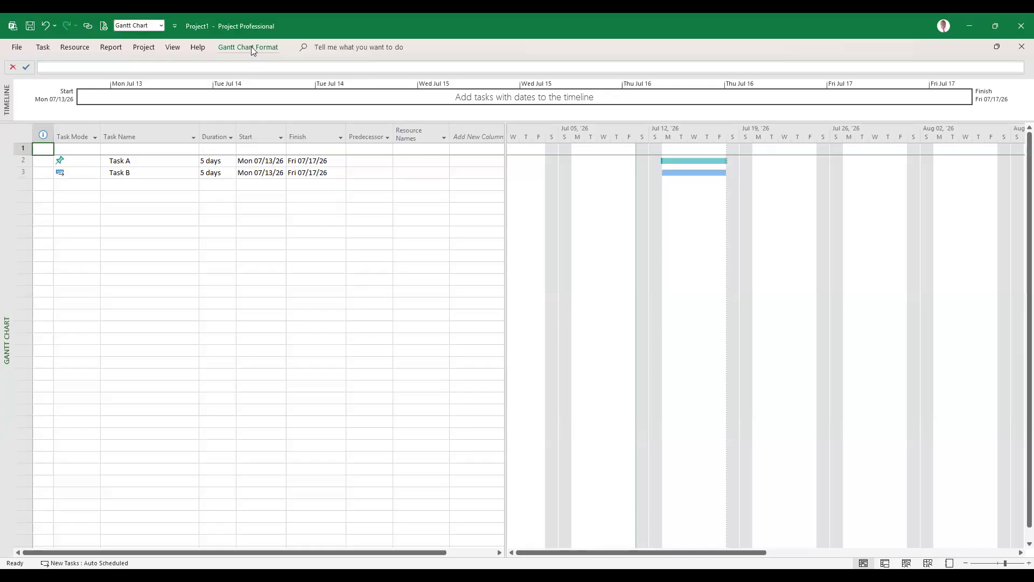
# View the ribbon customization settings with the popular commands and main tabs, and close the dialog
pyautogui.rightClick(251, 47)
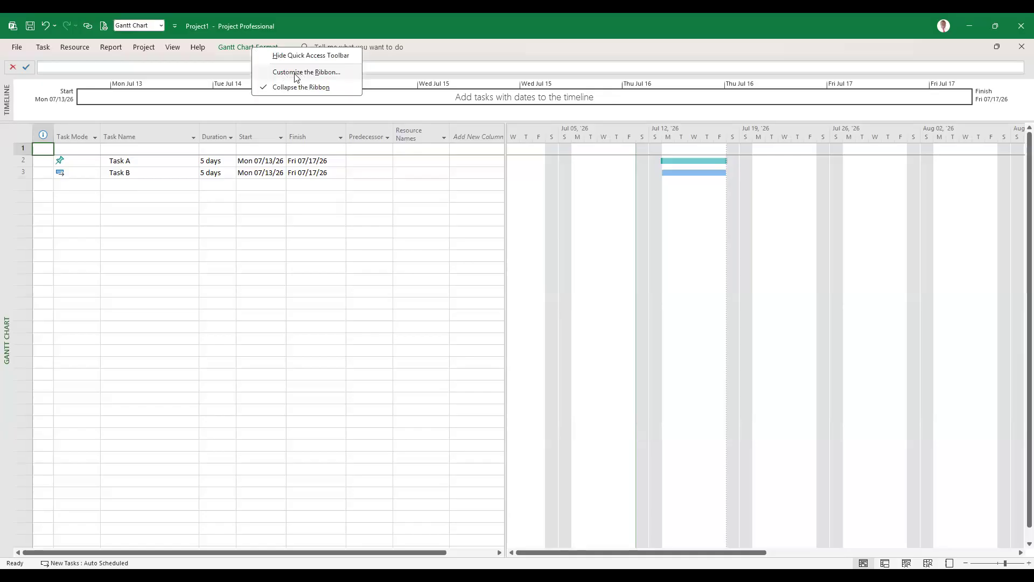
pyautogui.click(297, 72)
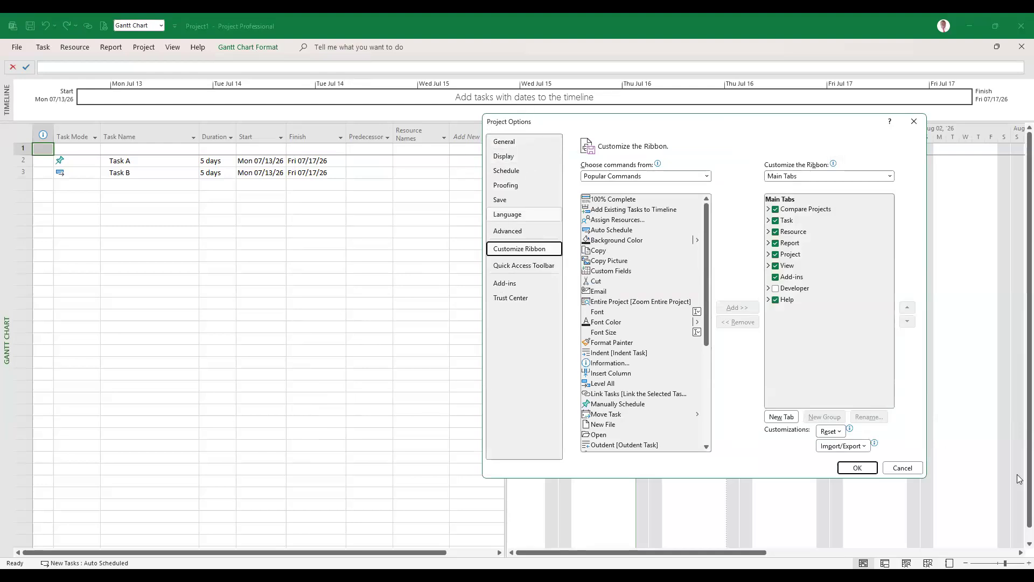
pyautogui.click(854, 470)
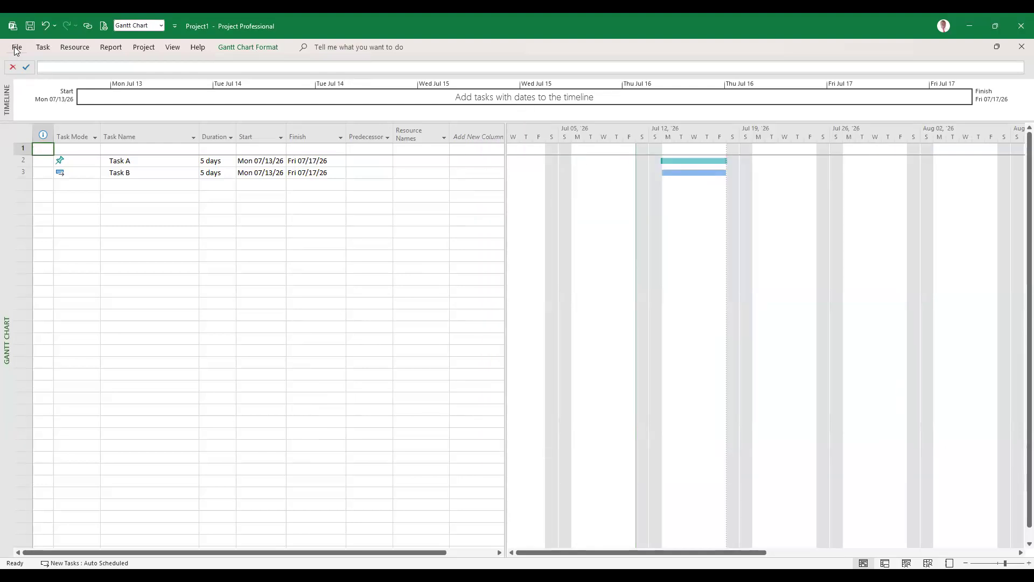
# Open Project Options at the General settings and close the dialog again
pyautogui.click(16, 49)
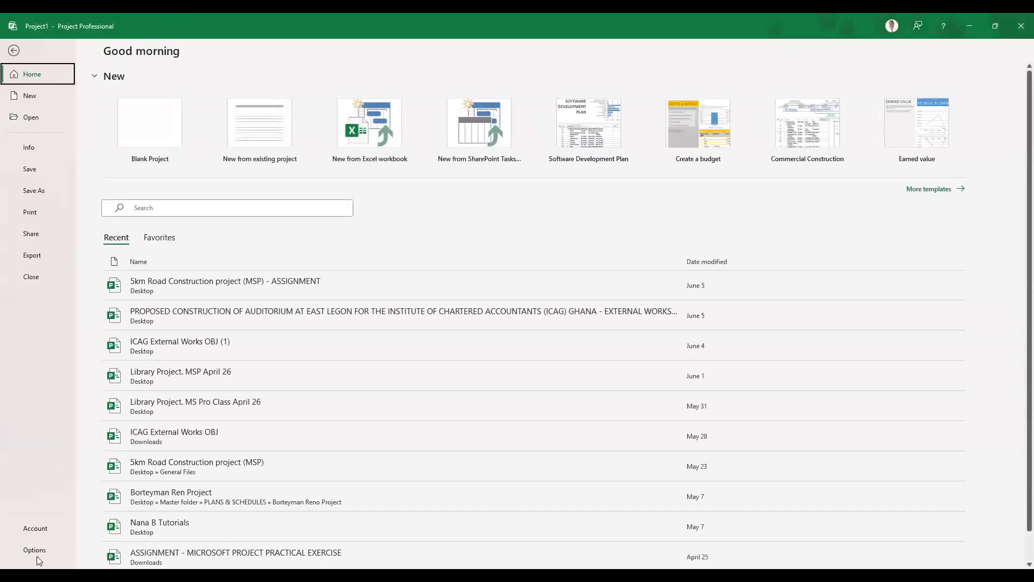
pyautogui.click(34, 550)
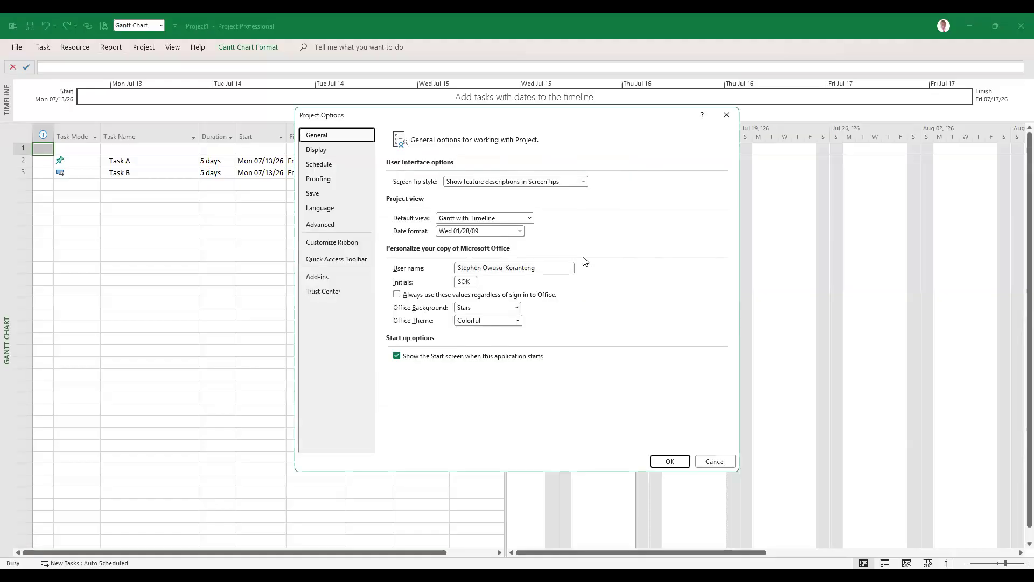
pyautogui.click(670, 461)
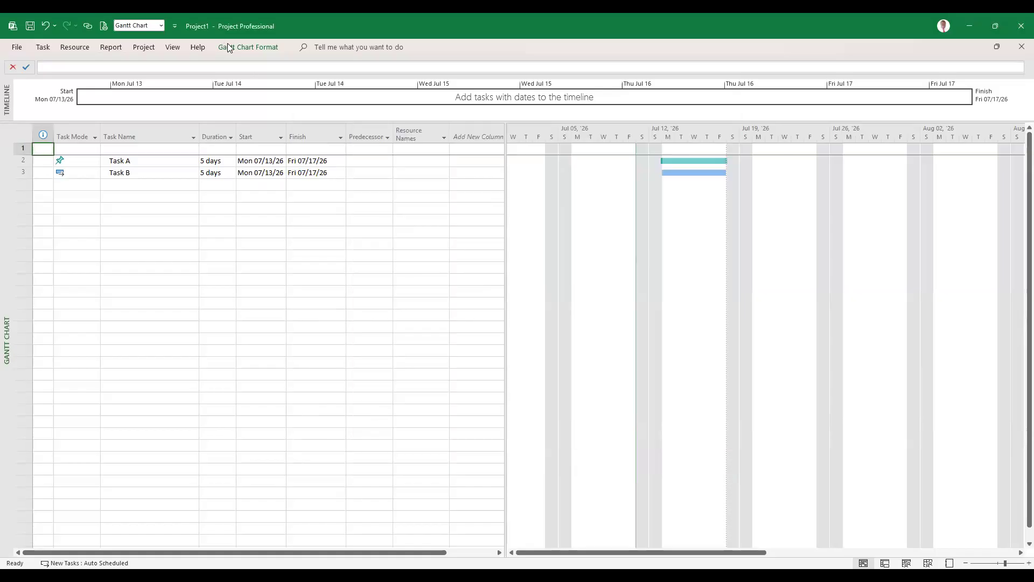
# Compare the Customize Ribbon settings with the General settings in Project Options and close the dialog
pyautogui.rightClick(238, 47)
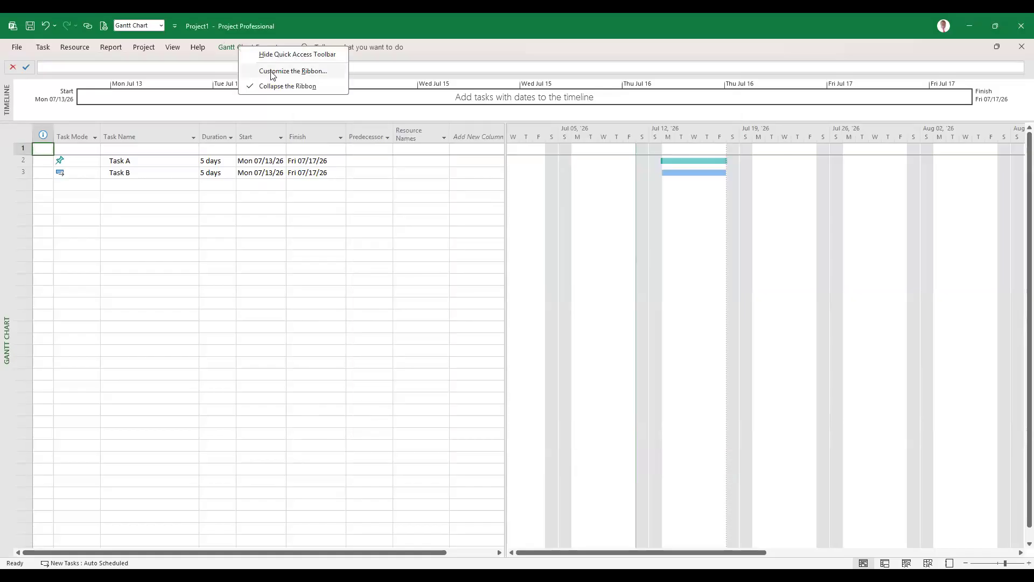
pyautogui.click(273, 73)
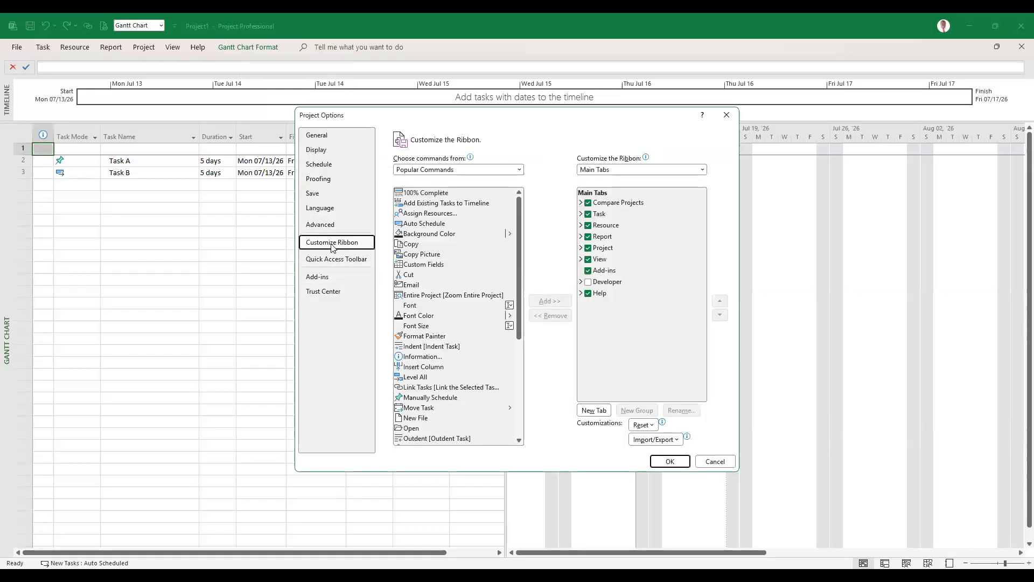
pyautogui.click(326, 136)
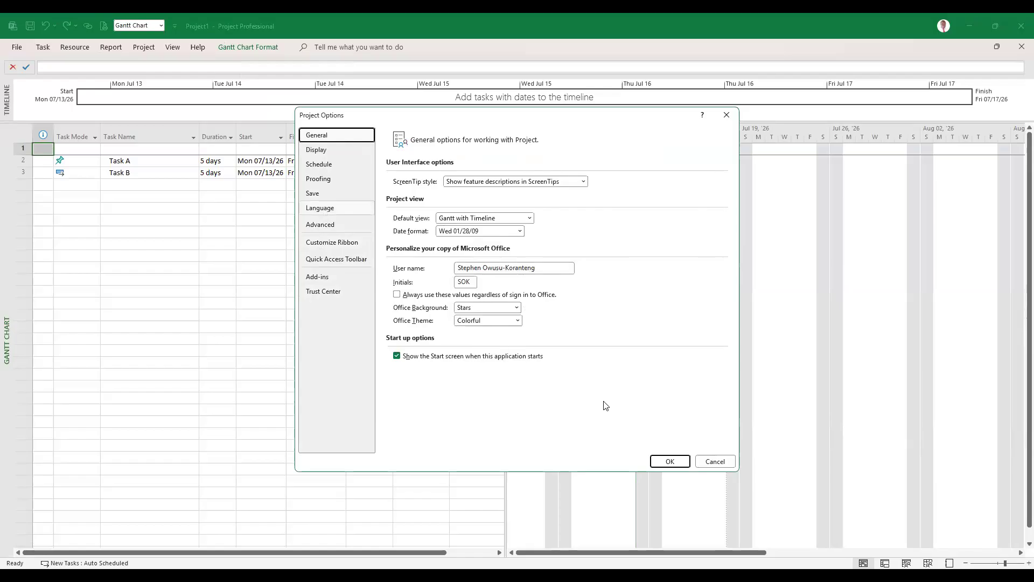
pyautogui.click(726, 114)
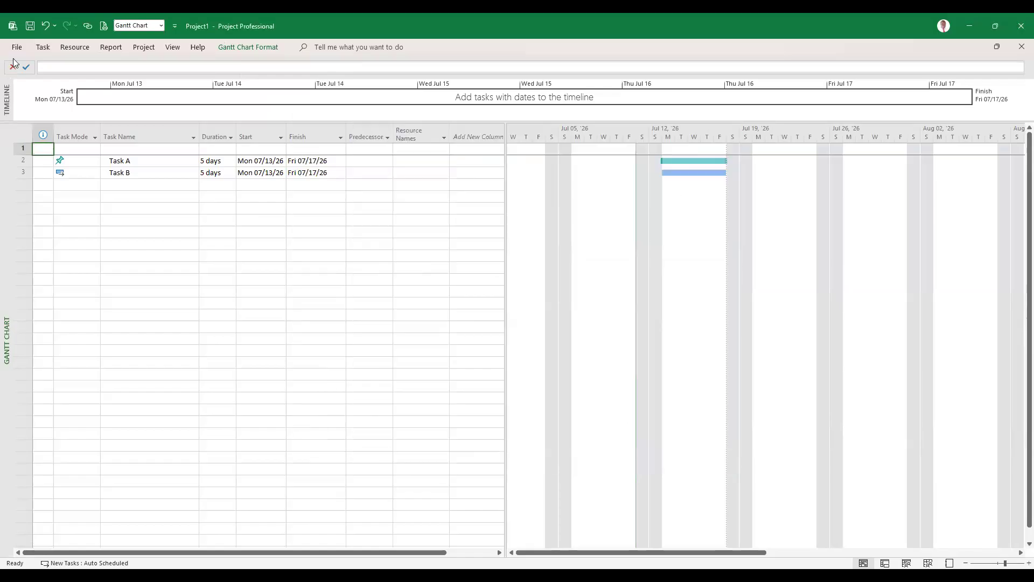
# Reopen Project Options and display the Customize Ribbon settings
pyautogui.click(17, 48)
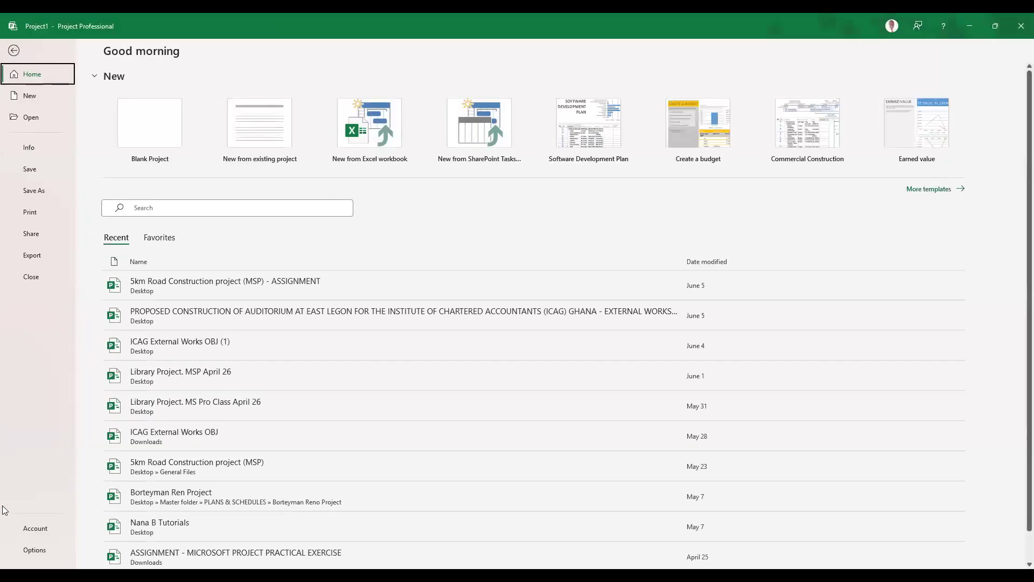
pyautogui.click(34, 549)
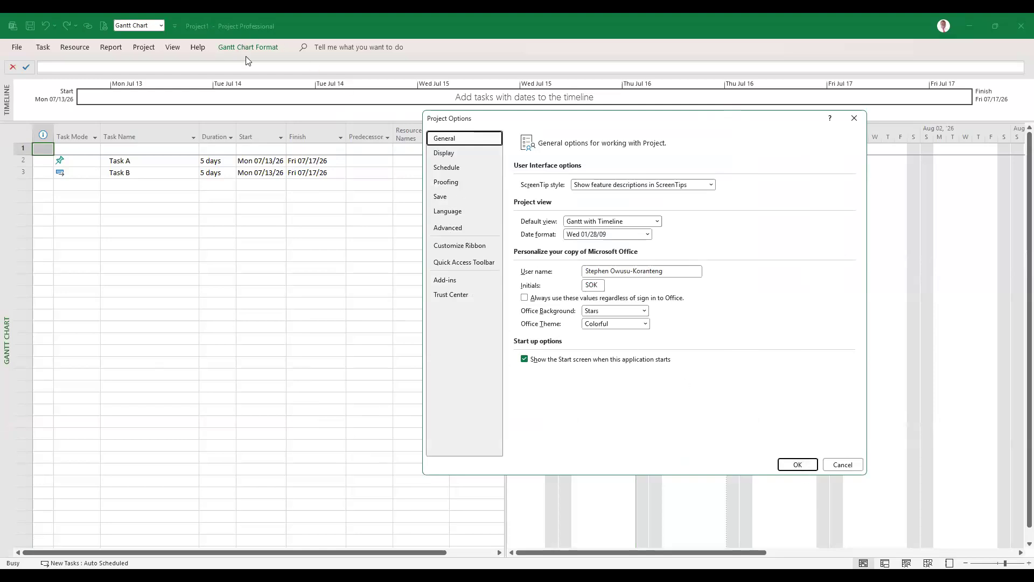
pyautogui.click(470, 247)
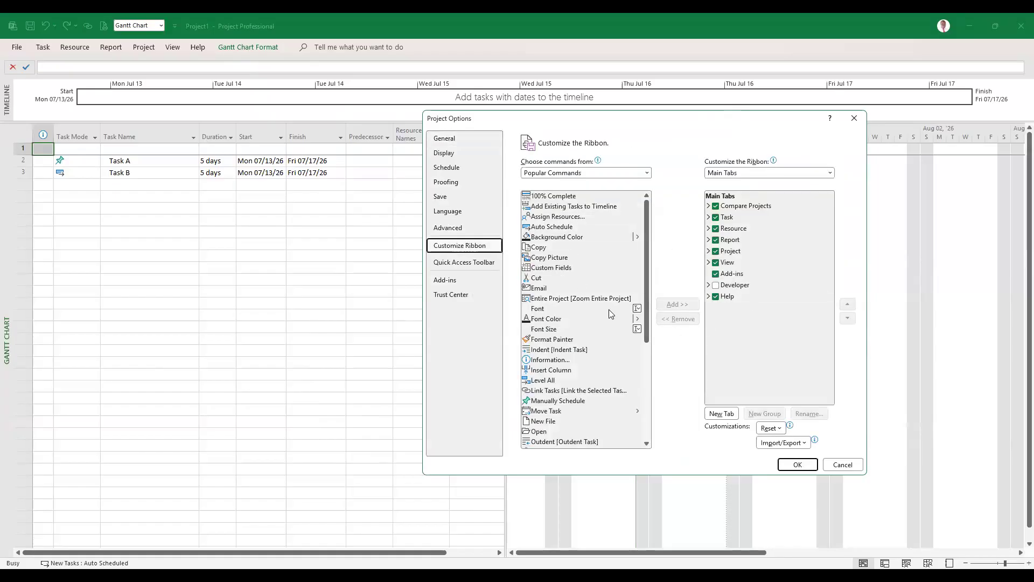
# Show the General settings in Project Options, move the dialog aside to review them, and close it
pyautogui.click(445, 138)
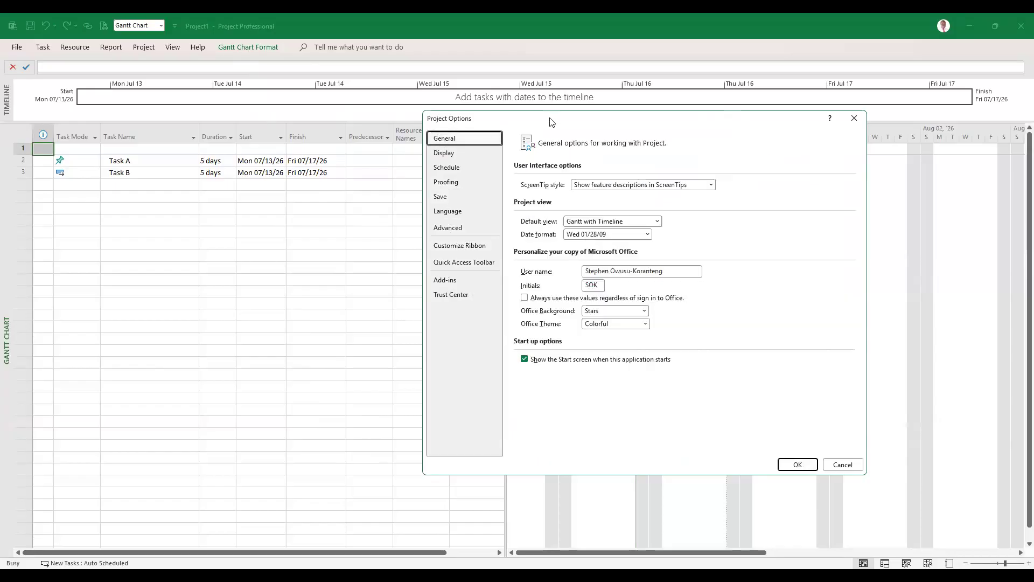
pyautogui.moveTo(552, 122); pyautogui.dragTo(292, 99)
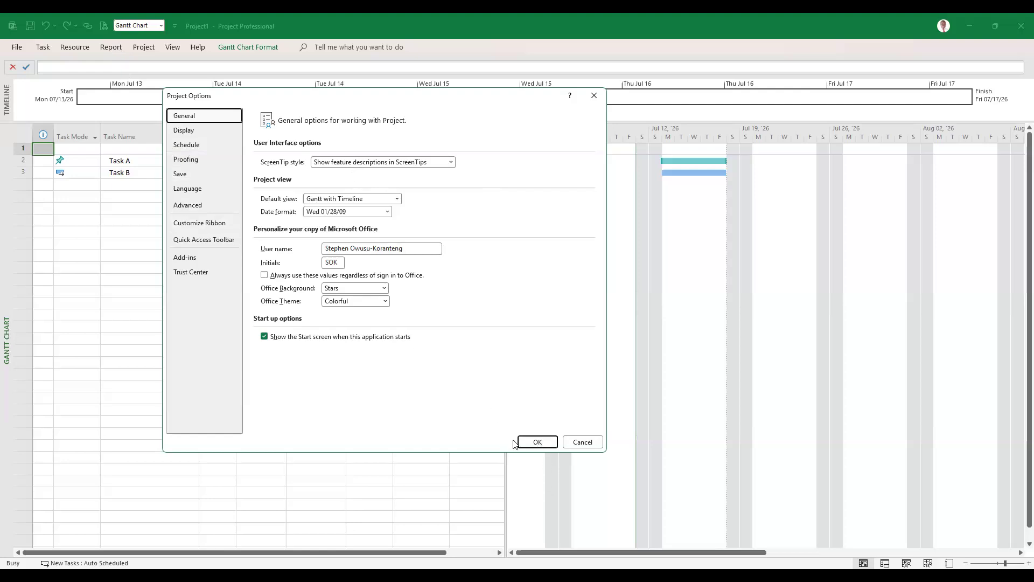
pyautogui.click(536, 445)
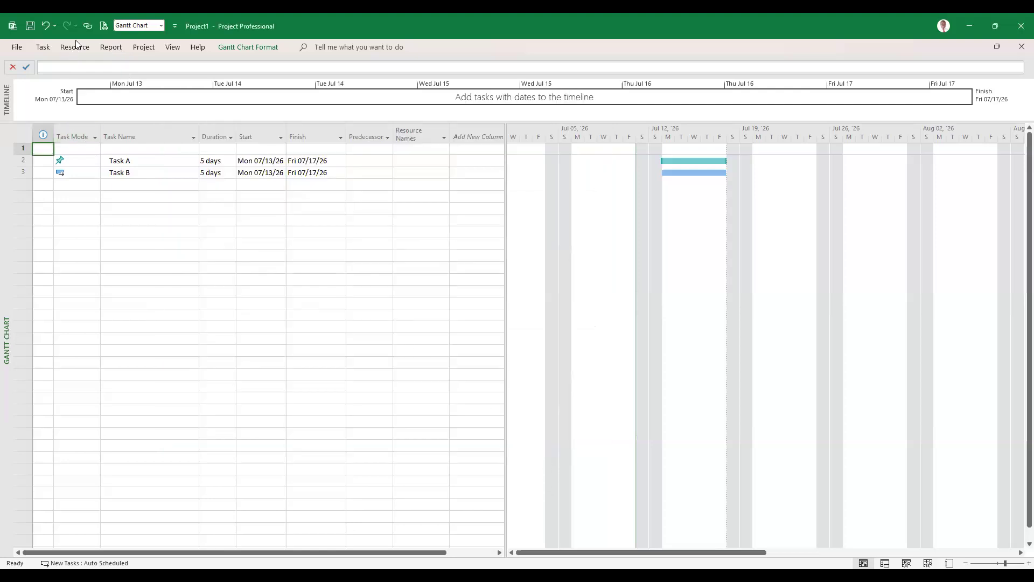
# View the Outdent Task ScreenTip among the Task commands, and reopen Project Options to review the ScreenTip style choices
pyautogui.click(43, 48)
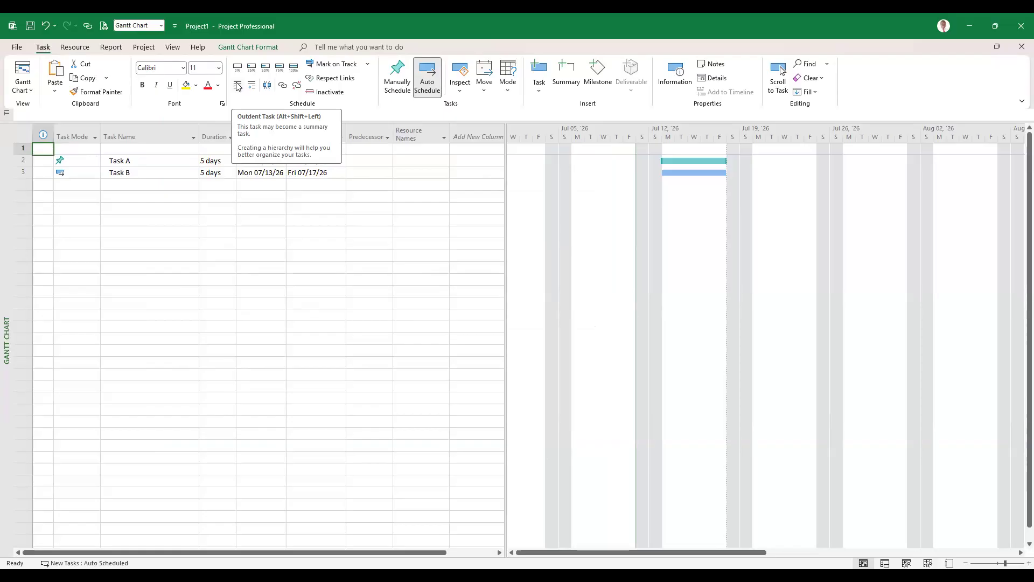
pyautogui.click(16, 49)
pyautogui.click(31, 552)
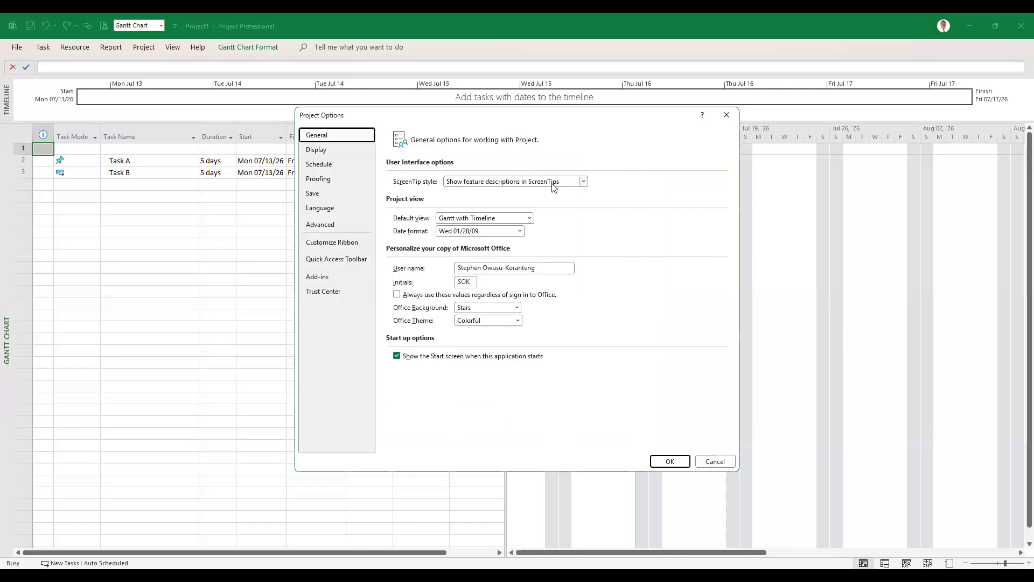
pyautogui.click(583, 182)
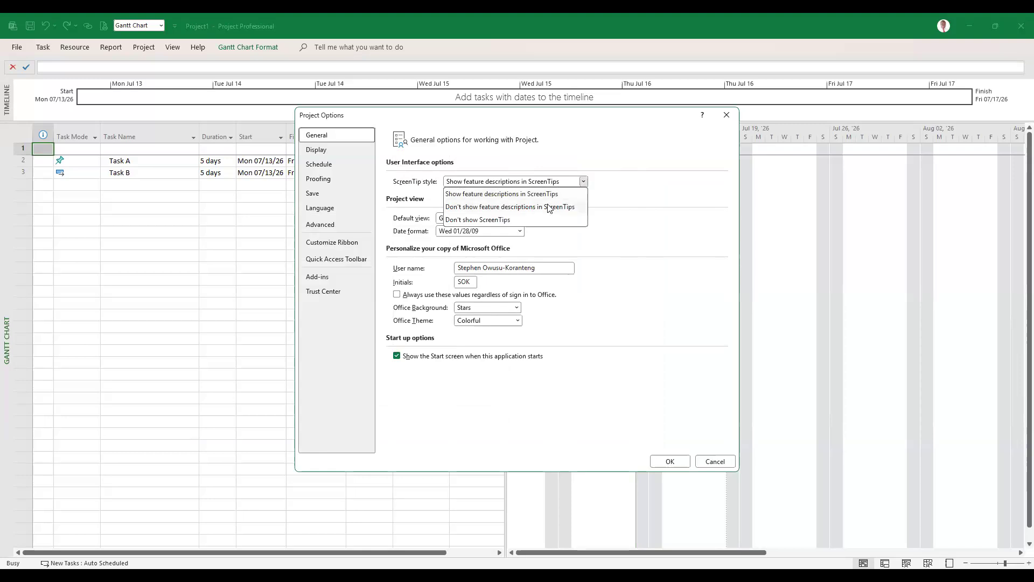
pyautogui.click(382, 215)
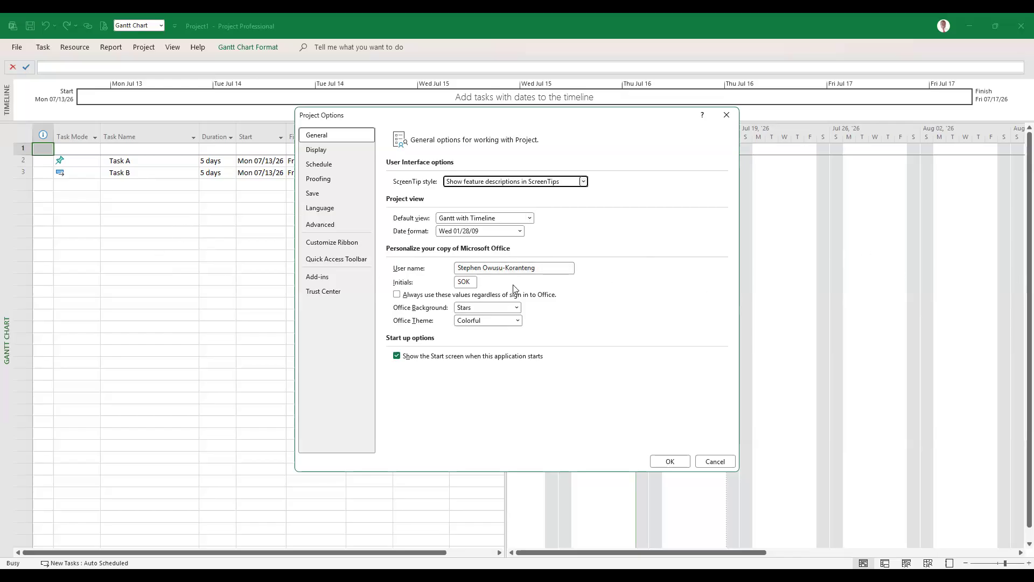
# Review the available default views and date formats in the General settings, comparing the formats with the dates in the task table
pyautogui.click(531, 217)
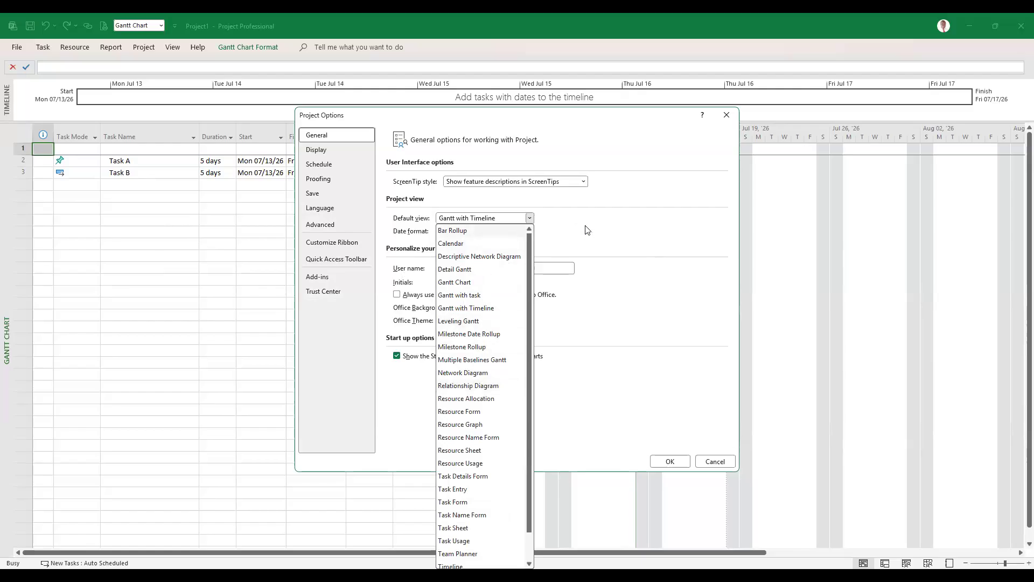
pyautogui.click(411, 232)
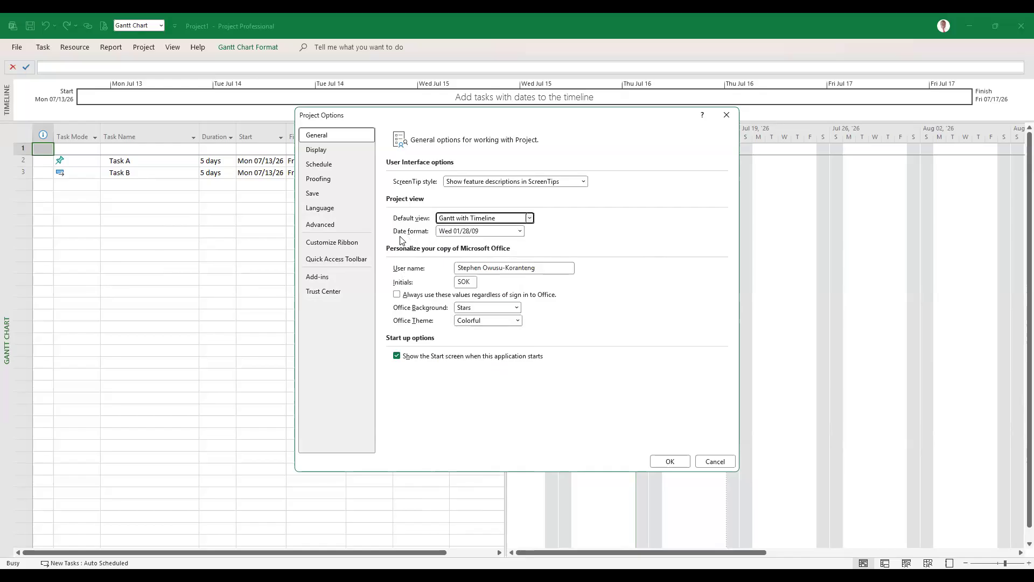
pyautogui.click(519, 231)
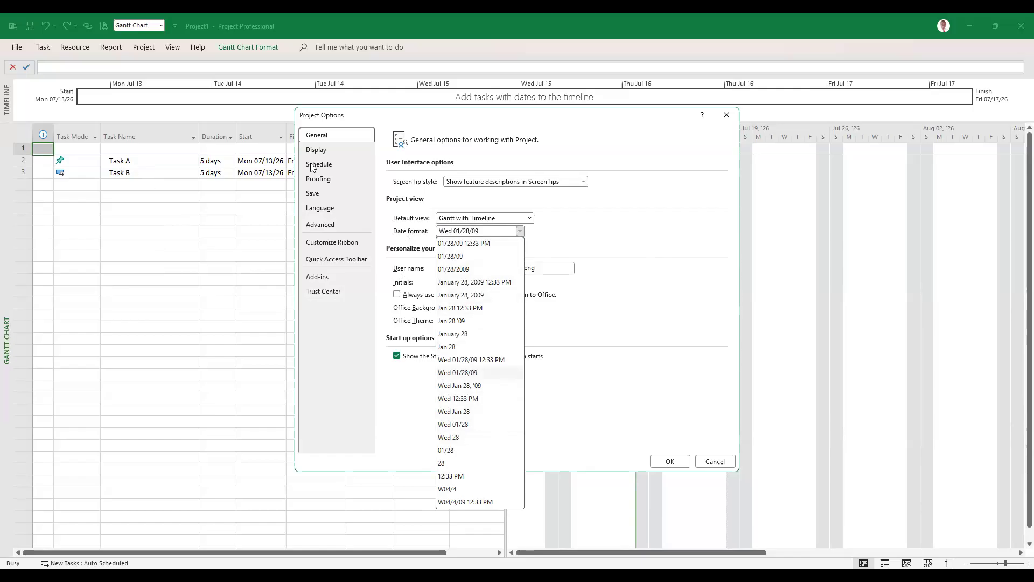
pyautogui.click(606, 108)
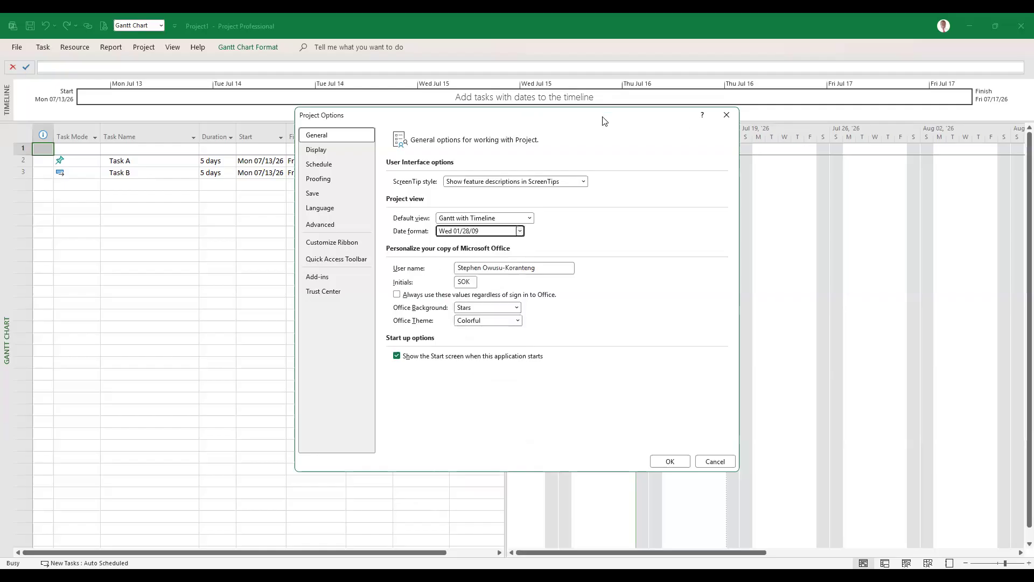
pyautogui.moveTo(605, 119); pyautogui.dragTo(843, 134)
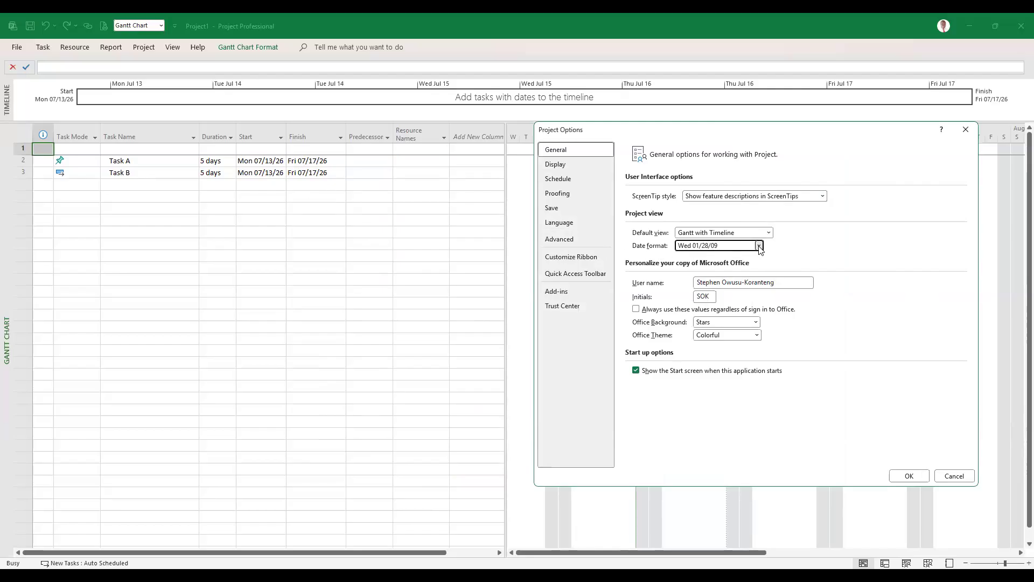
pyautogui.click(759, 246)
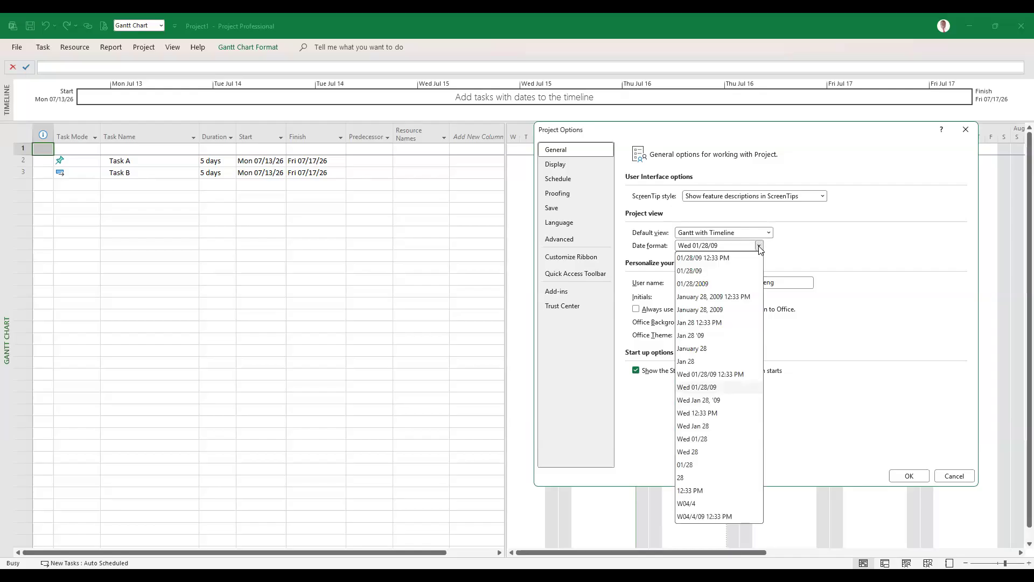
pyautogui.click(643, 275)
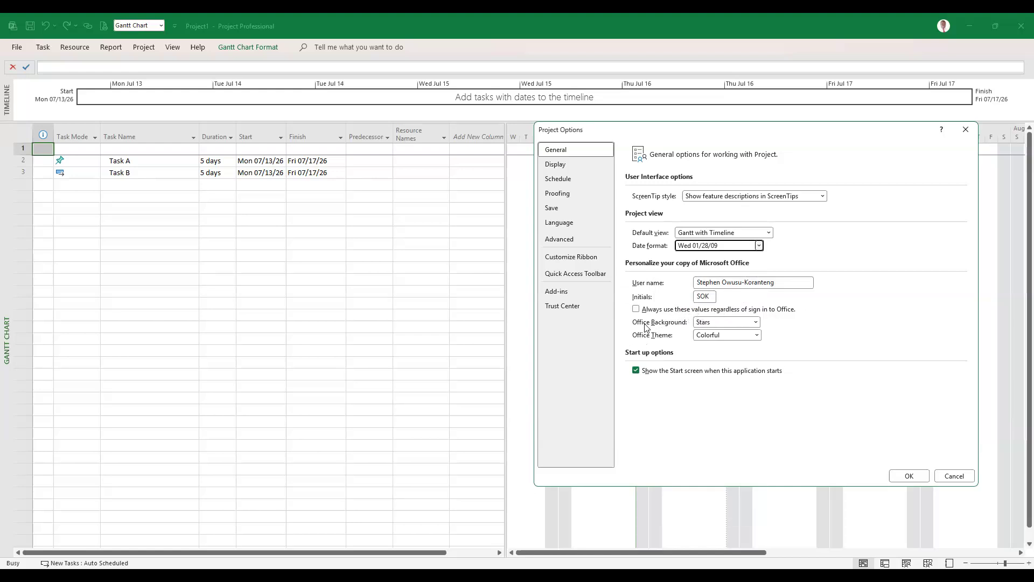
# Set the Office Background to Calligraphy and the Office Theme to Dark Gray, and apply the options
pyautogui.click(756, 323)
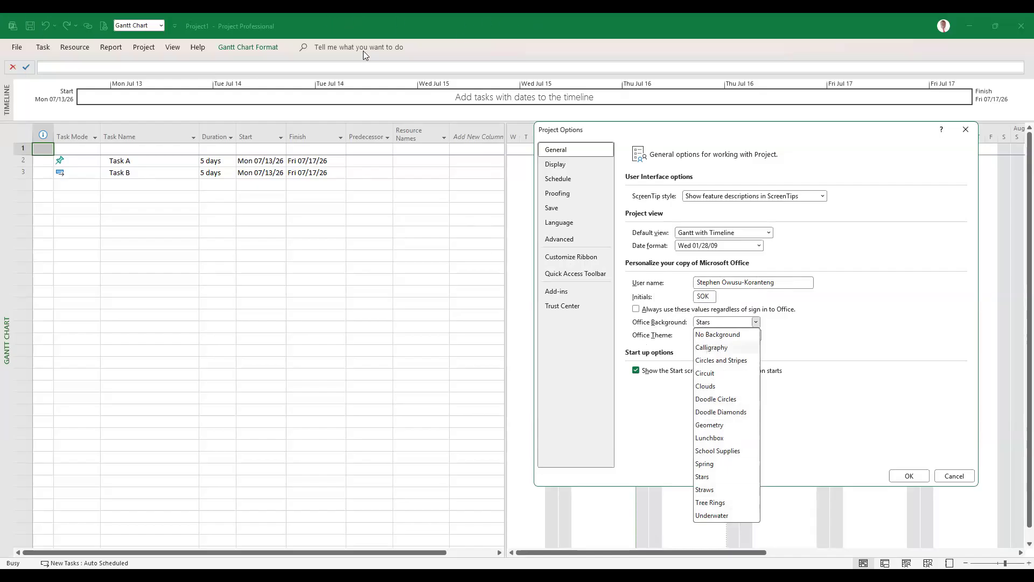
pyautogui.click(723, 349)
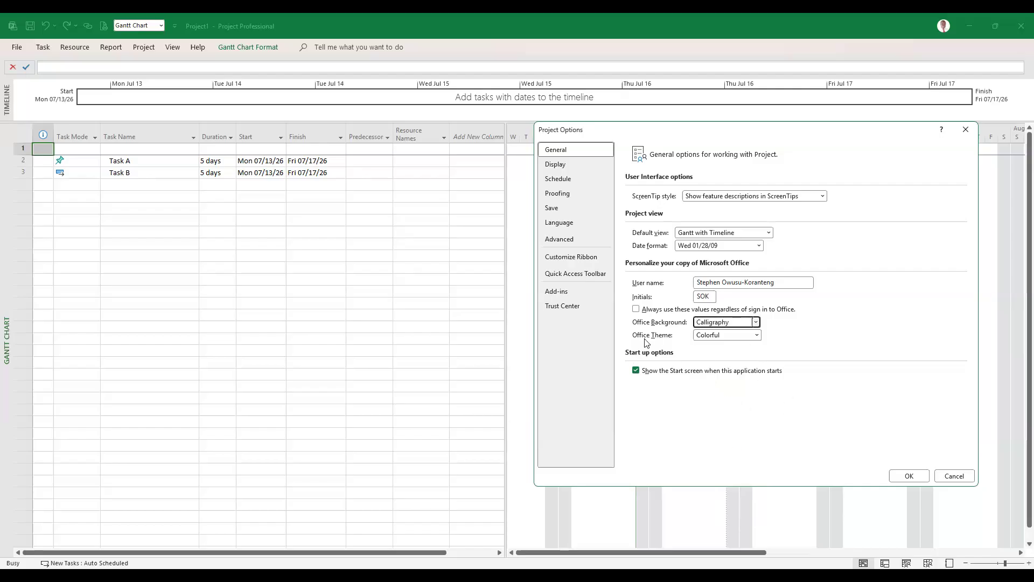
pyautogui.click(757, 336)
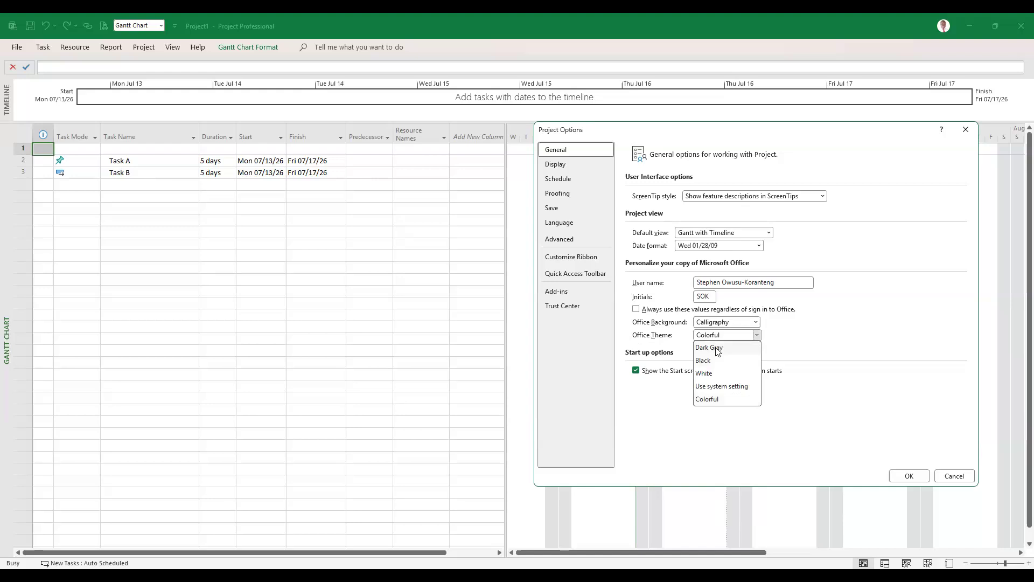
pyautogui.click(716, 349)
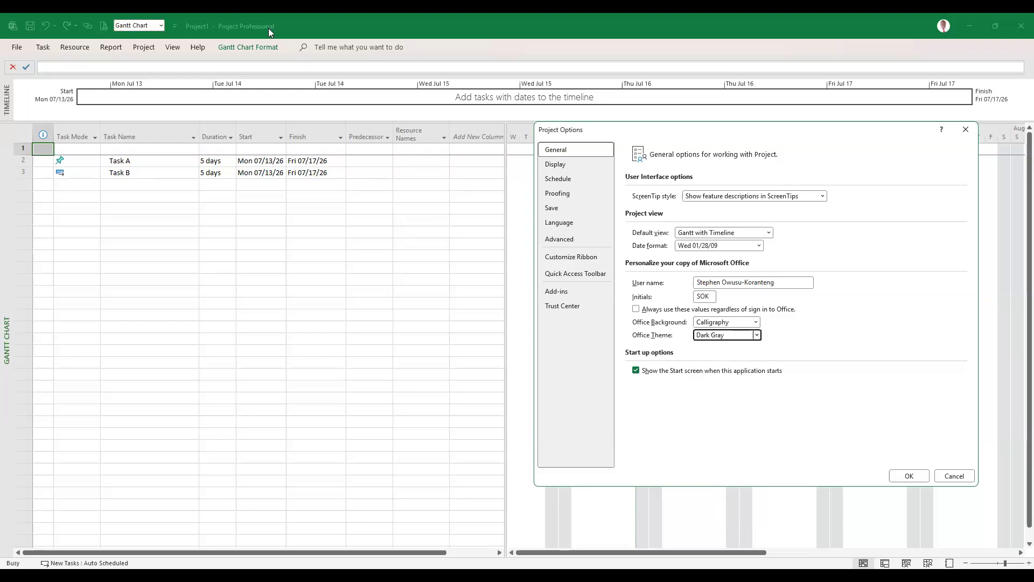
pyautogui.click(911, 476)
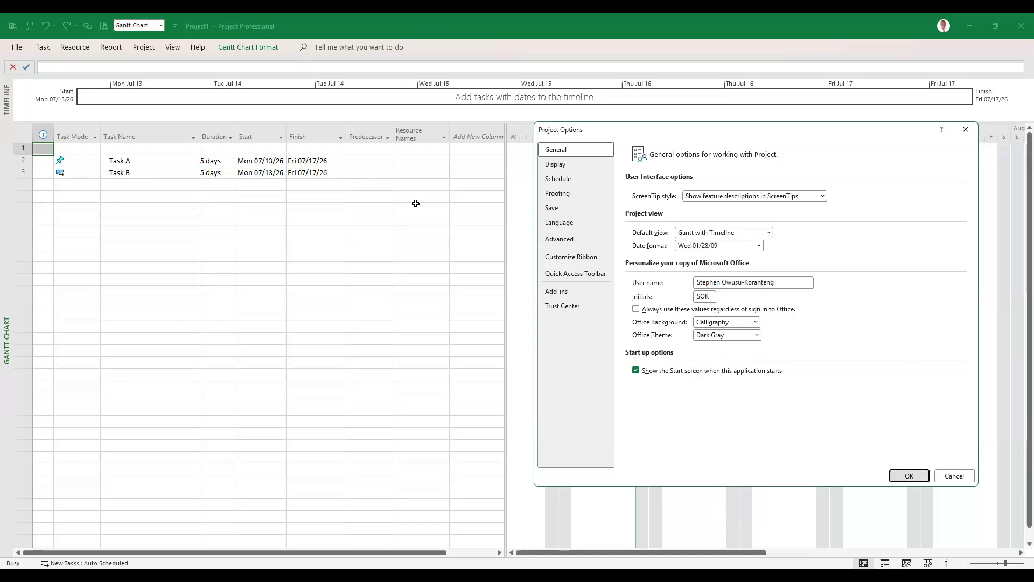
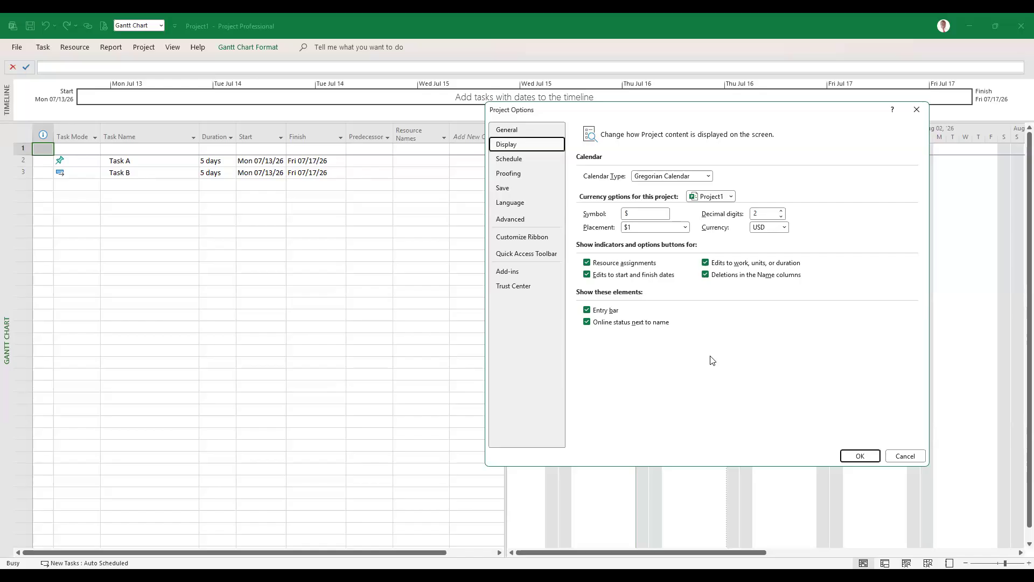
# Review the available calendar types in the Display settings, leaving Gregorian Calendar selected
pyautogui.click(709, 176)
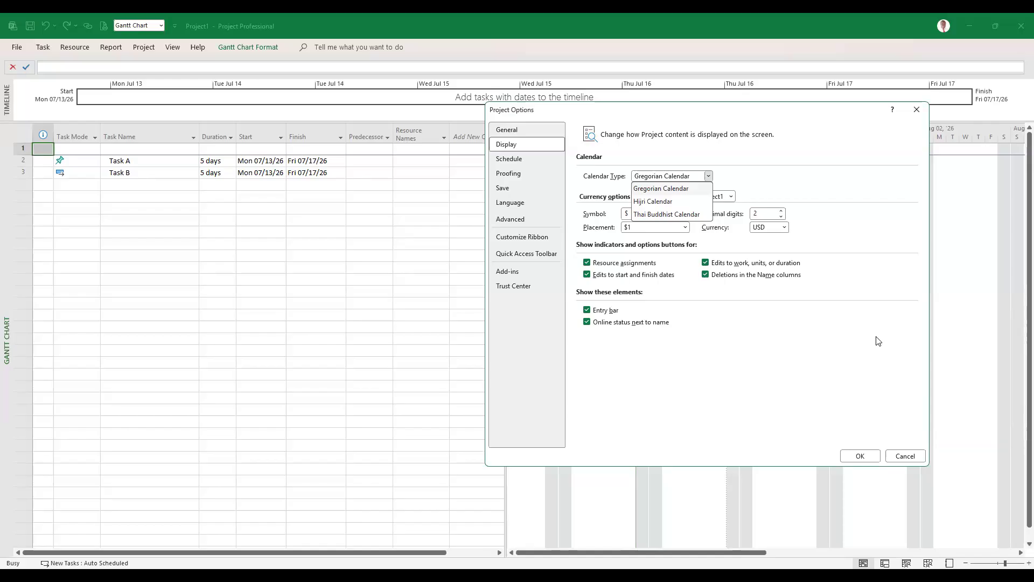
pyautogui.click(619, 484)
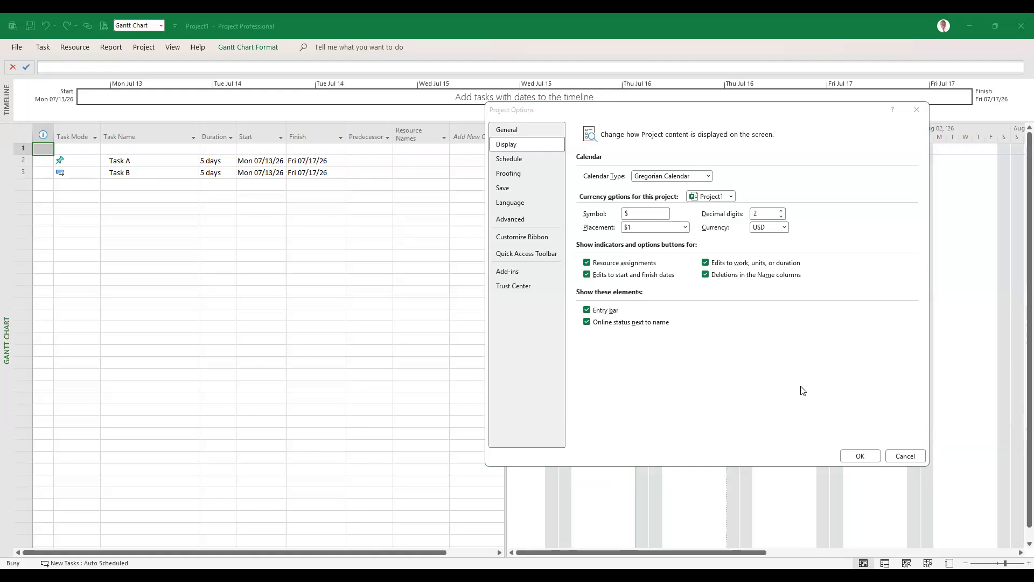
pyautogui.click(709, 176)
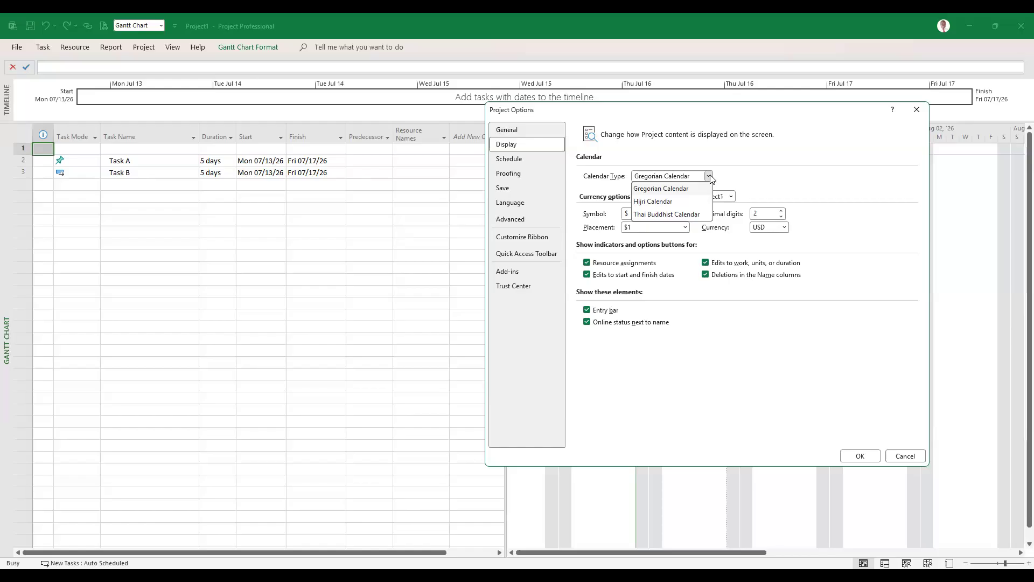
pyautogui.click(673, 180)
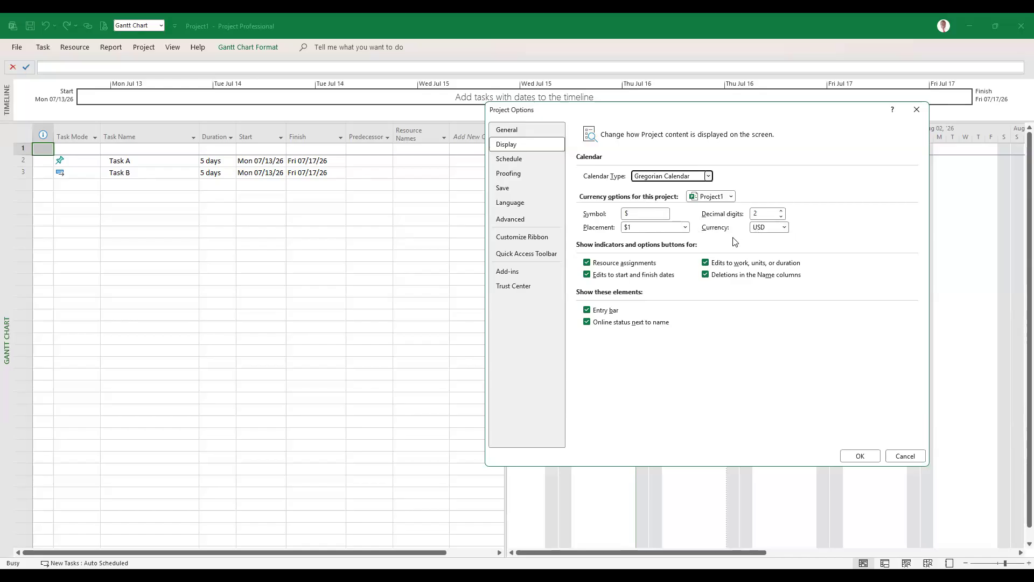
# Set the currency for Project1 to GHS in the Display settings
pyautogui.click(783, 227)
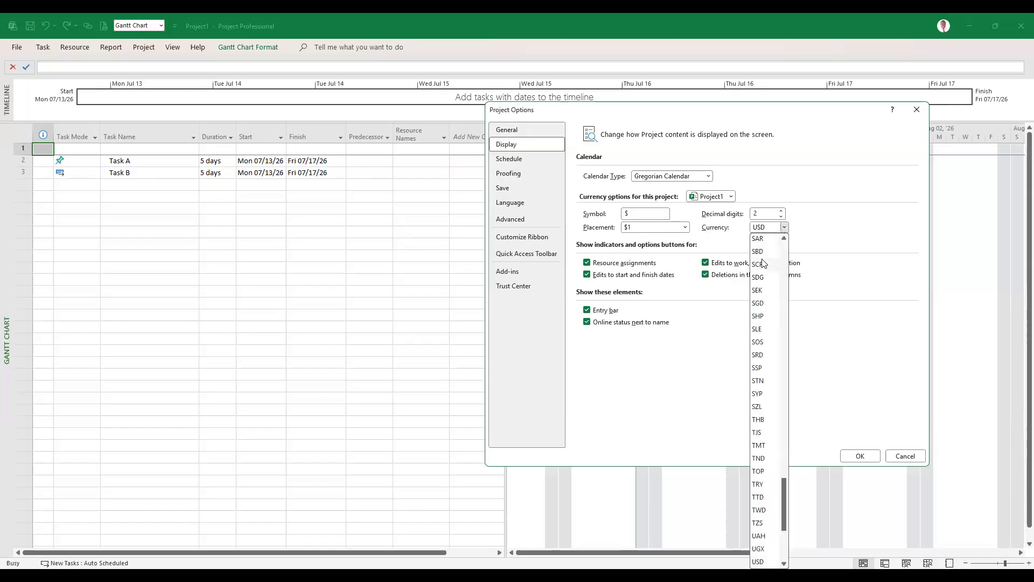
pyautogui.scroll(-5, 764, 263)
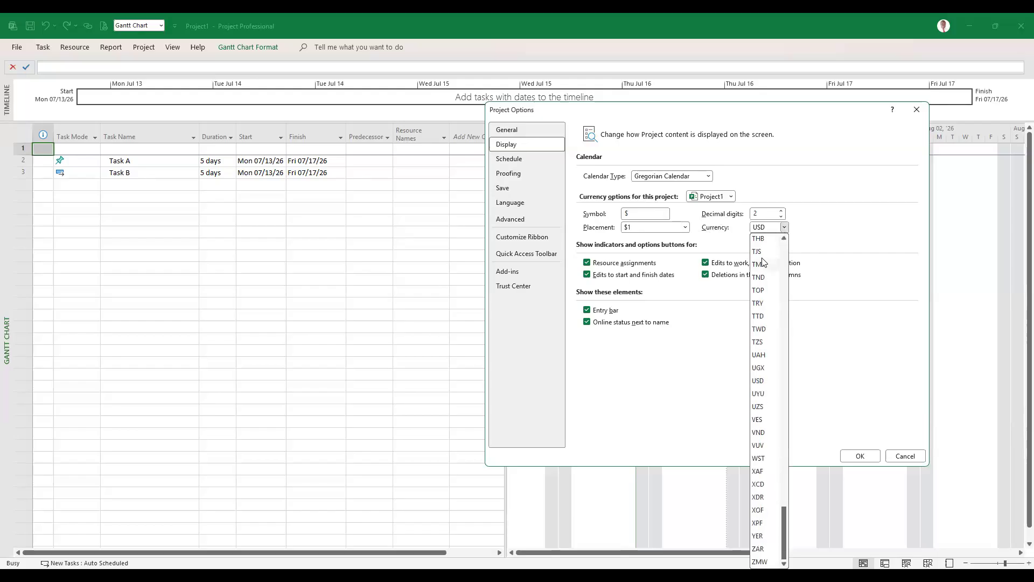
pyautogui.scroll(12, 769, 259)
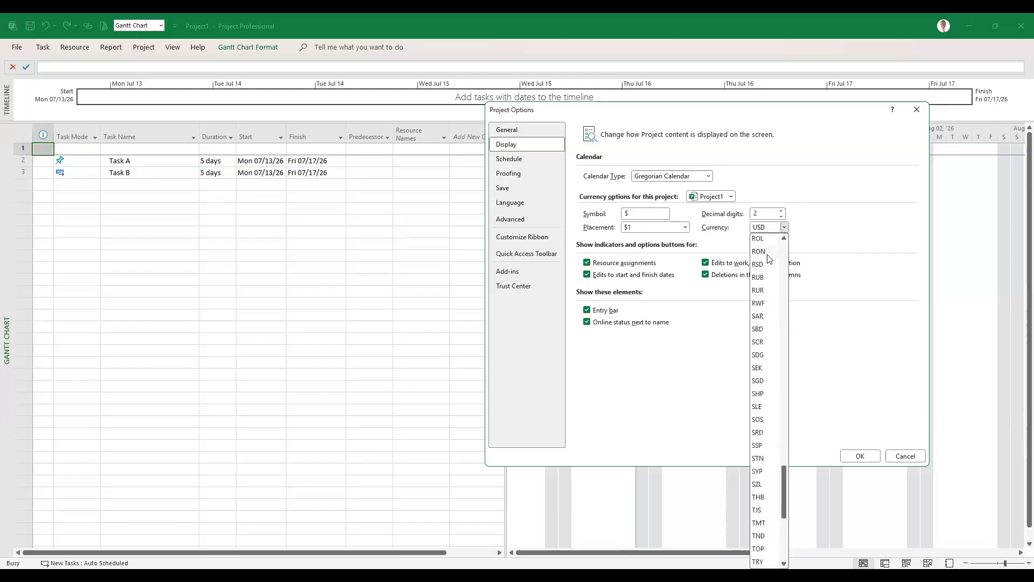
pyautogui.scroll(18, 769, 258)
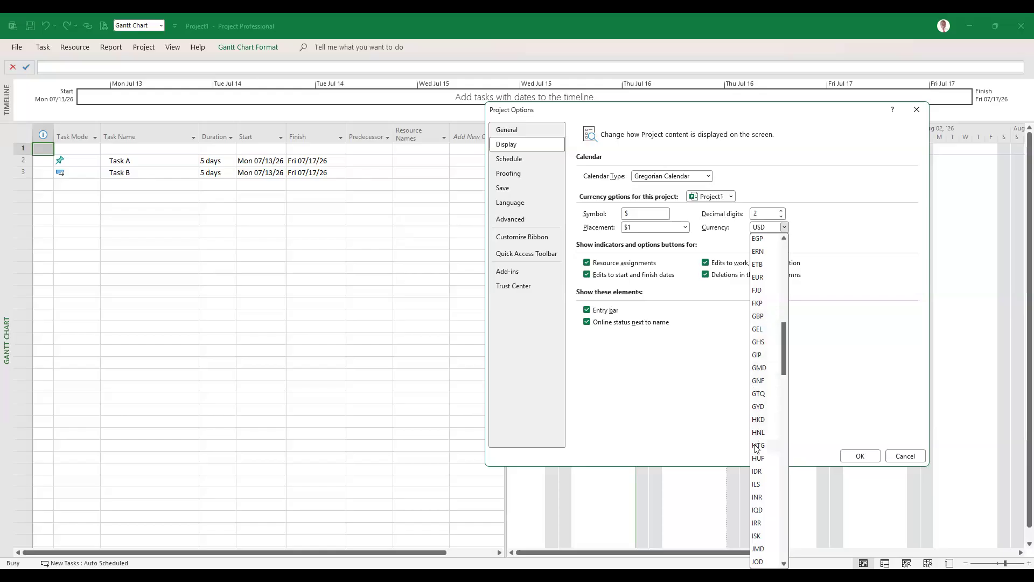
pyautogui.click(764, 344)
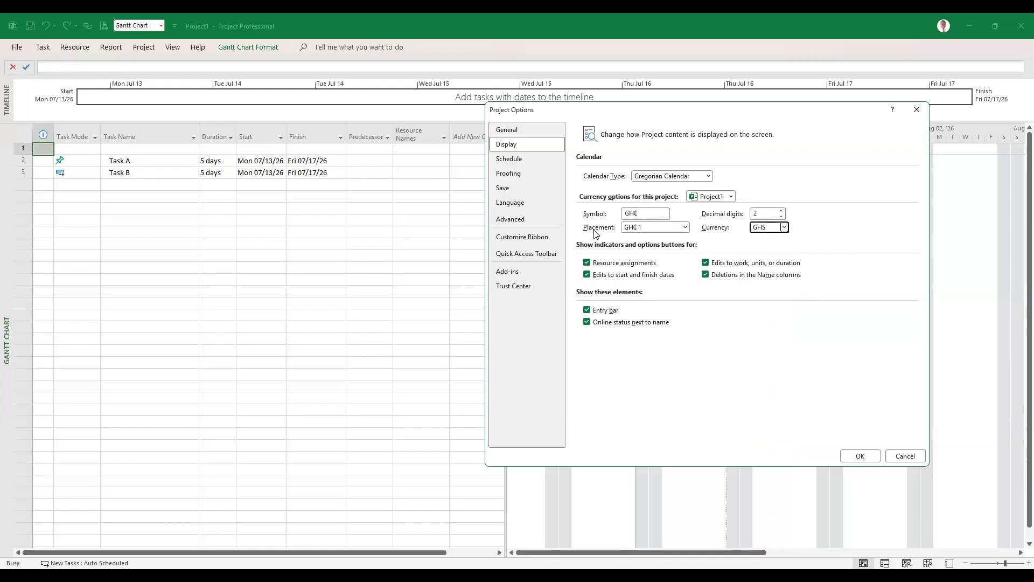
# Review the currency symbol placement choices and try out the decimal digits setting, returning it to 2
pyautogui.click(687, 229)
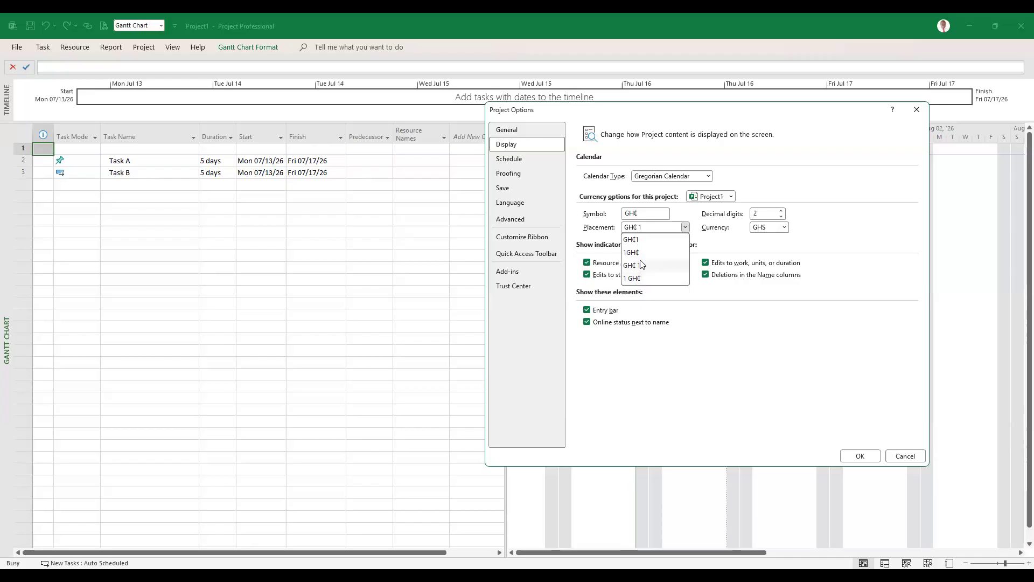
pyautogui.click(787, 196)
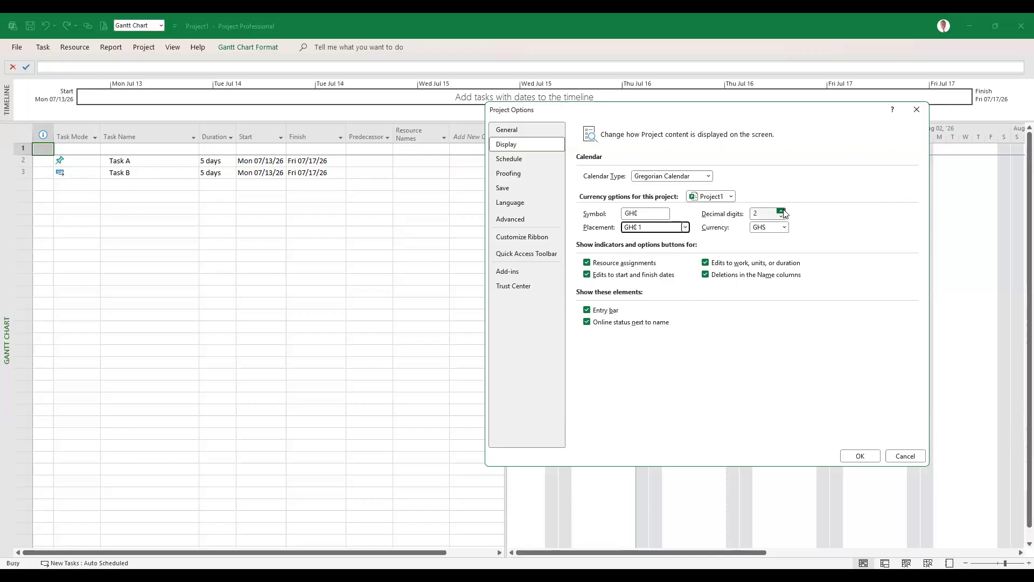
pyautogui.click(782, 213)
pyautogui.click(782, 217)
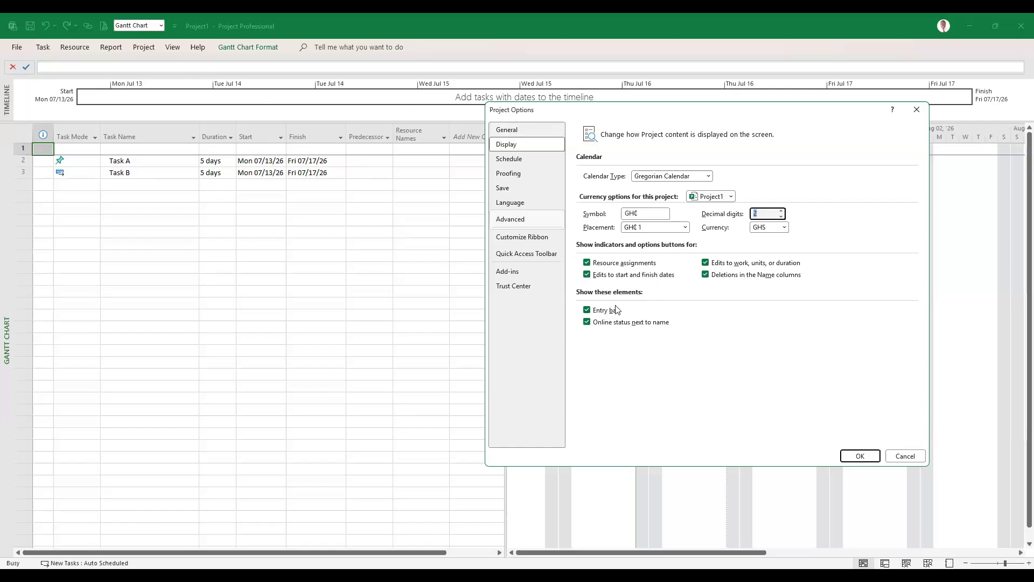
# Turn off the Entry bar element in the Display settings and apply the options
pyautogui.click(585, 310)
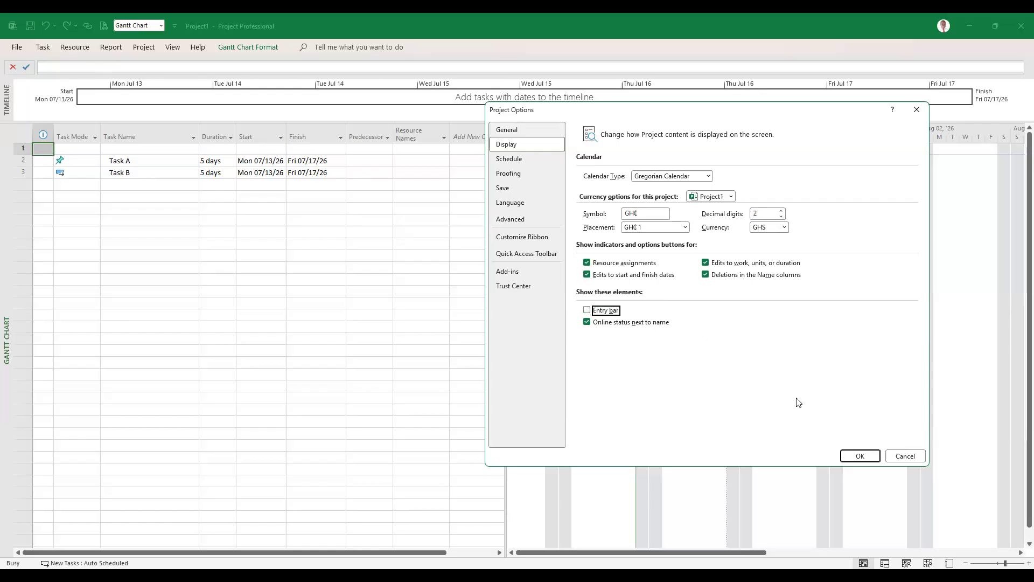
pyautogui.click(861, 458)
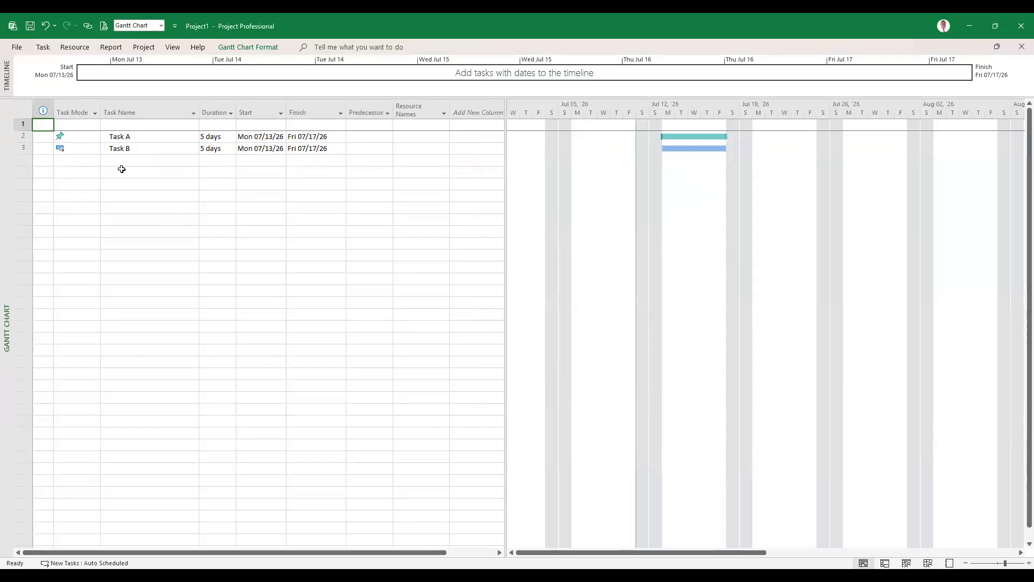
# Turn the Entry bar element back on in the Display settings and apply the options
pyautogui.click(16, 48)
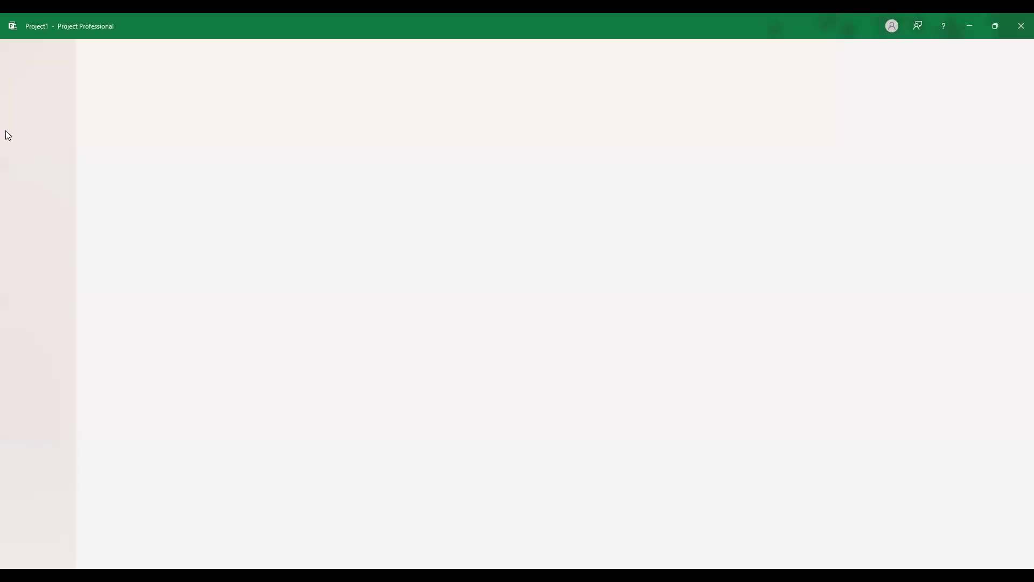
pyautogui.click(34, 549)
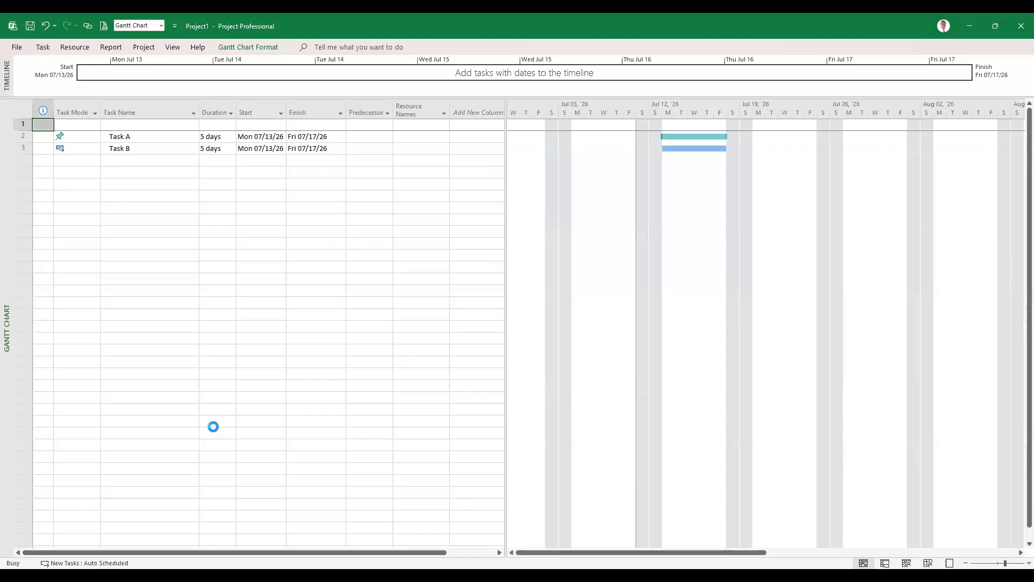
pyautogui.click(317, 150)
pyautogui.click(397, 316)
pyautogui.click(670, 462)
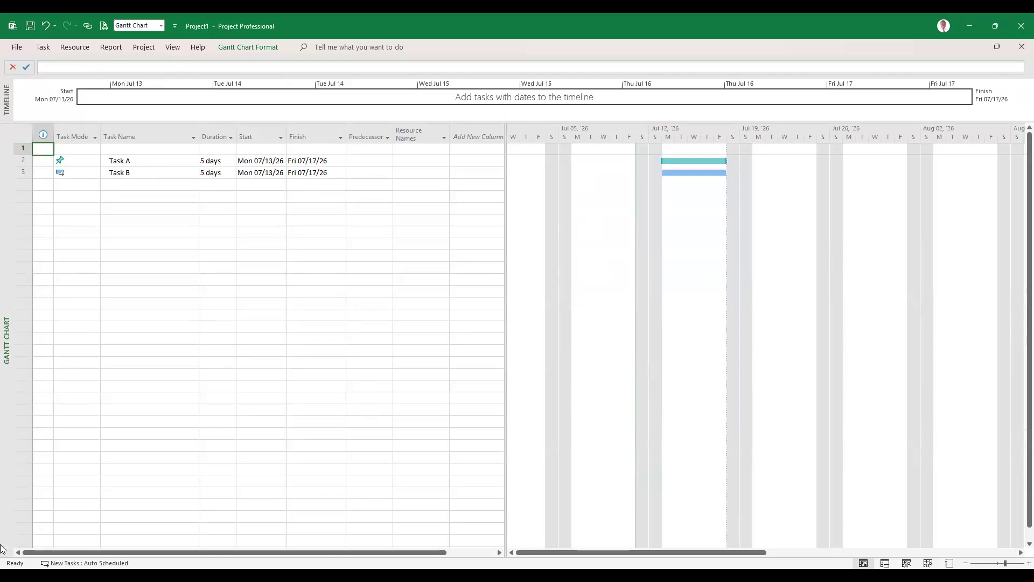
# Set the week to start on Monday for Project1 in the Schedule settings of Project Options
pyautogui.click(19, 49)
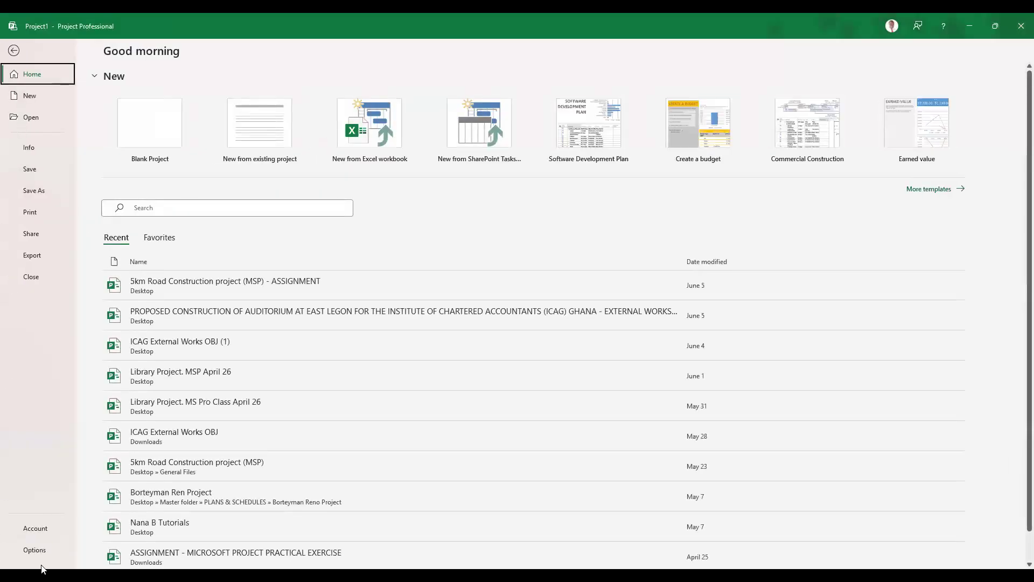
pyautogui.click(33, 549)
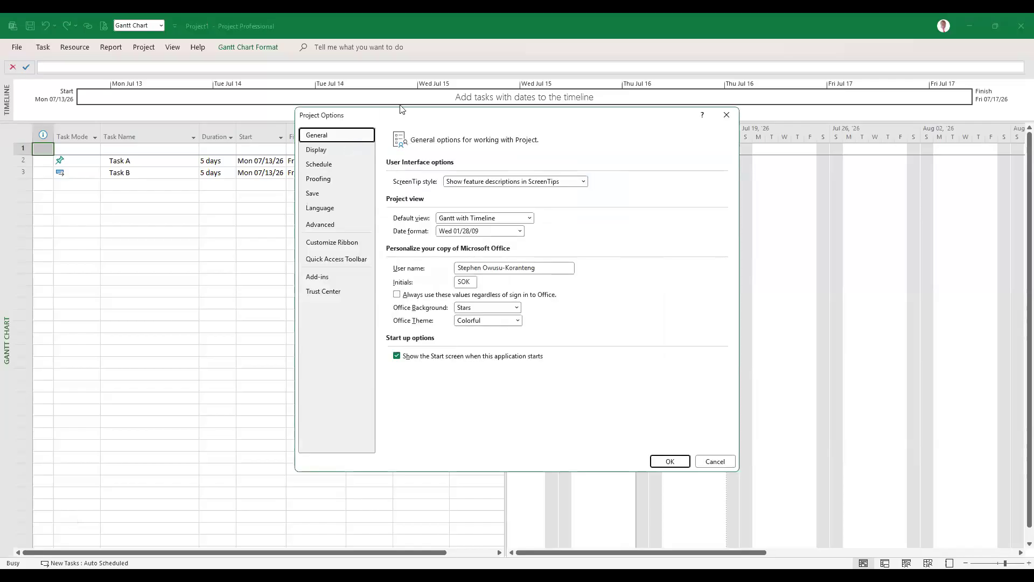
pyautogui.click(517, 181)
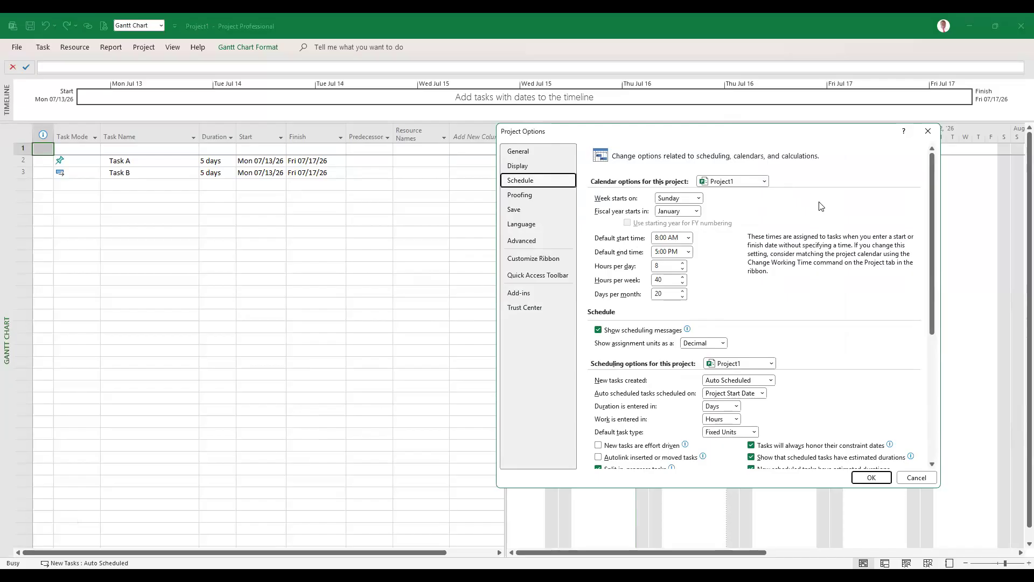
pyautogui.click(699, 199)
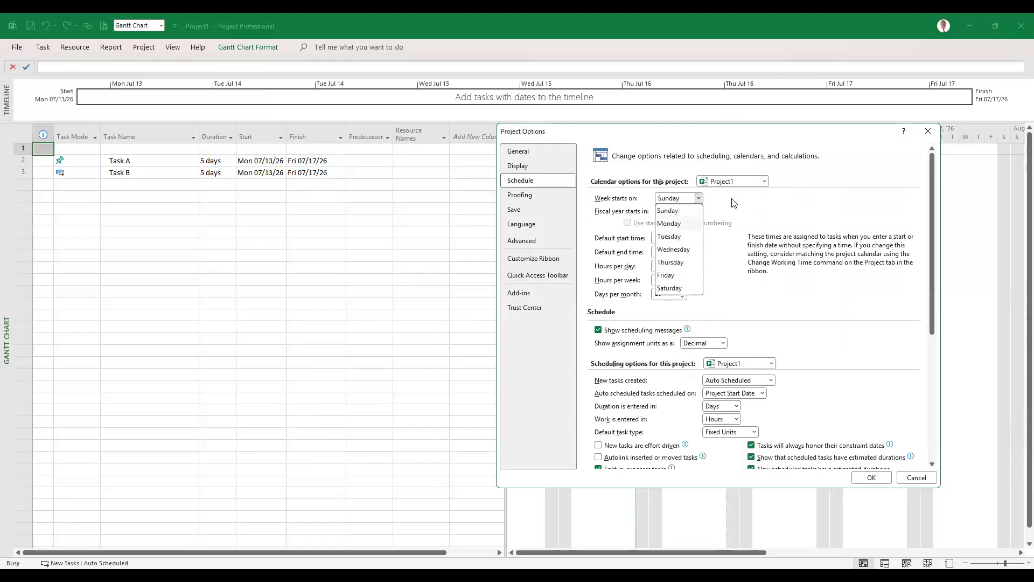
pyautogui.click(677, 227)
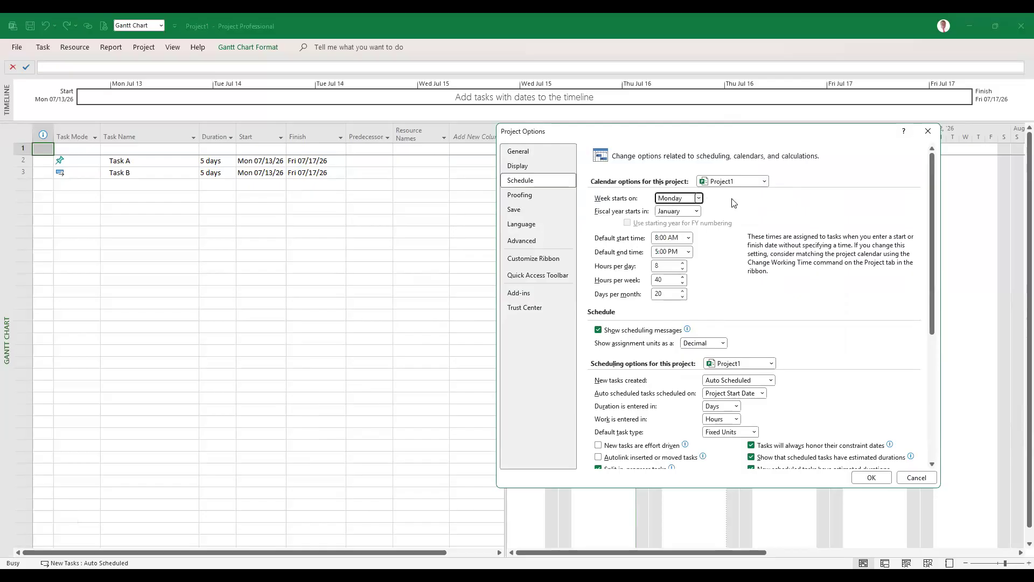
# Review the fiscal year, default start time and assignment unit choices, leaving January, 8:00 AM and Decimal, and apply the schedule options
pyautogui.click(696, 211)
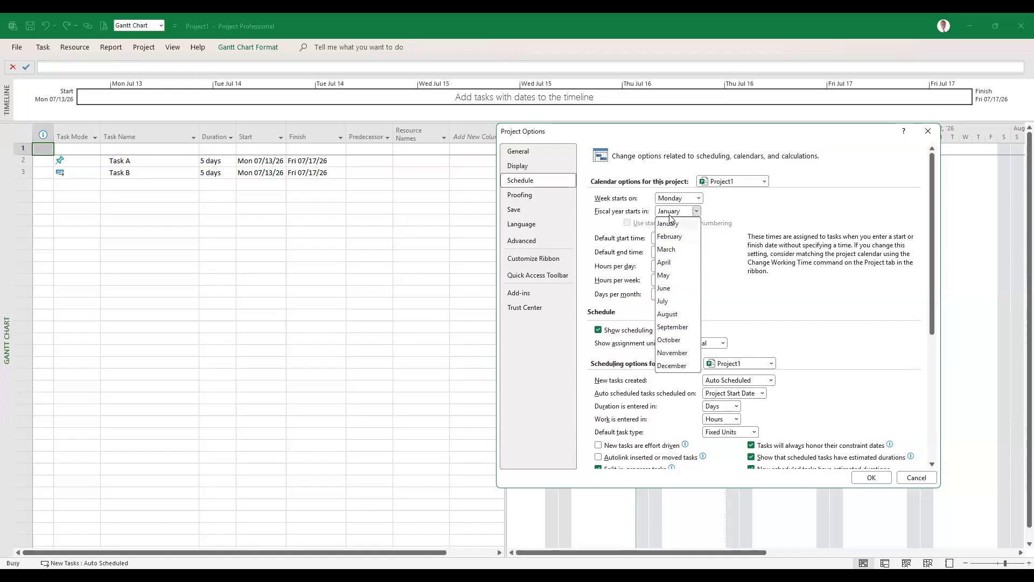
pyautogui.click(743, 210)
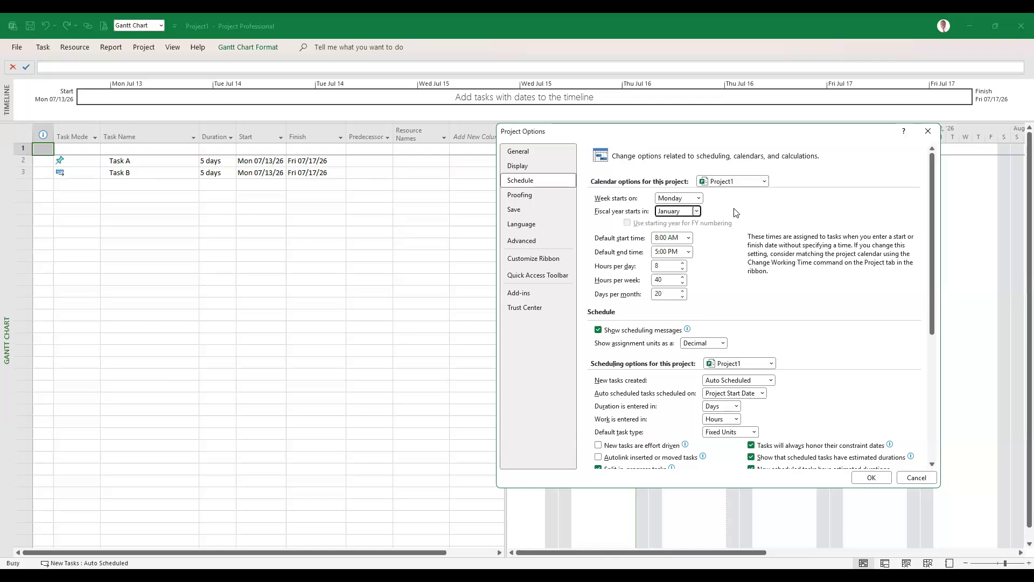
pyautogui.click(688, 237)
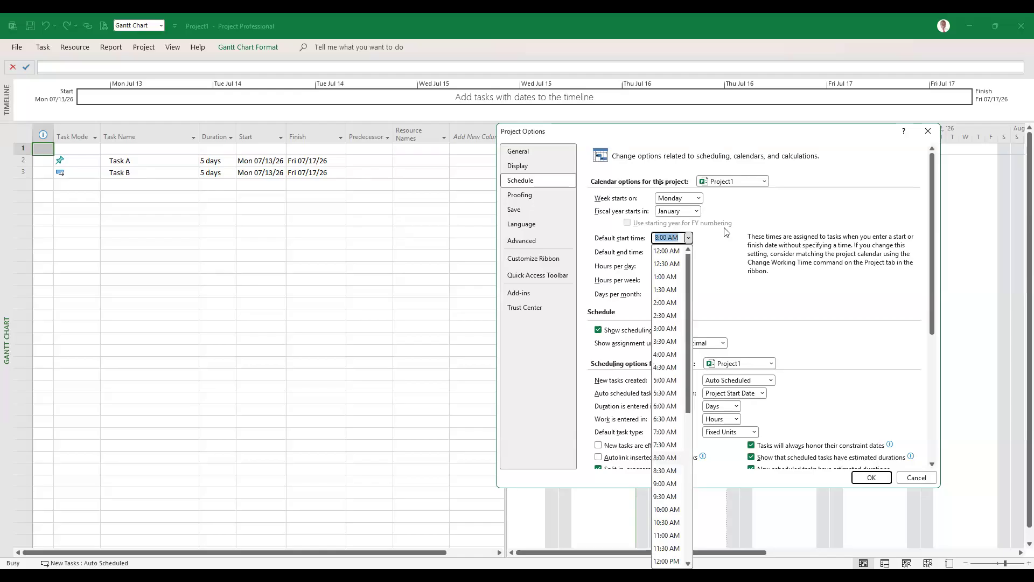
pyautogui.click(693, 251)
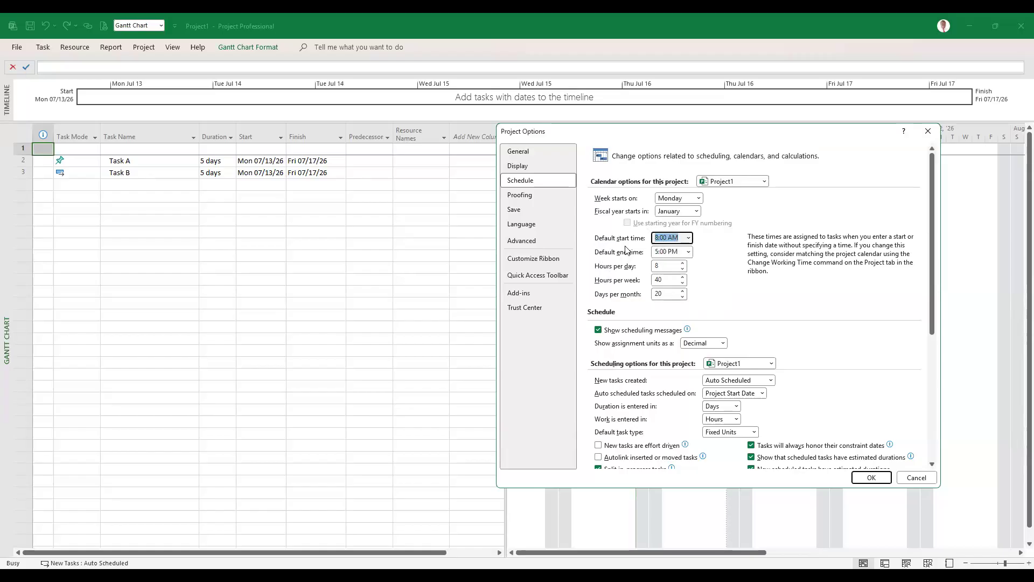
pyautogui.scroll(-3, 720, 297)
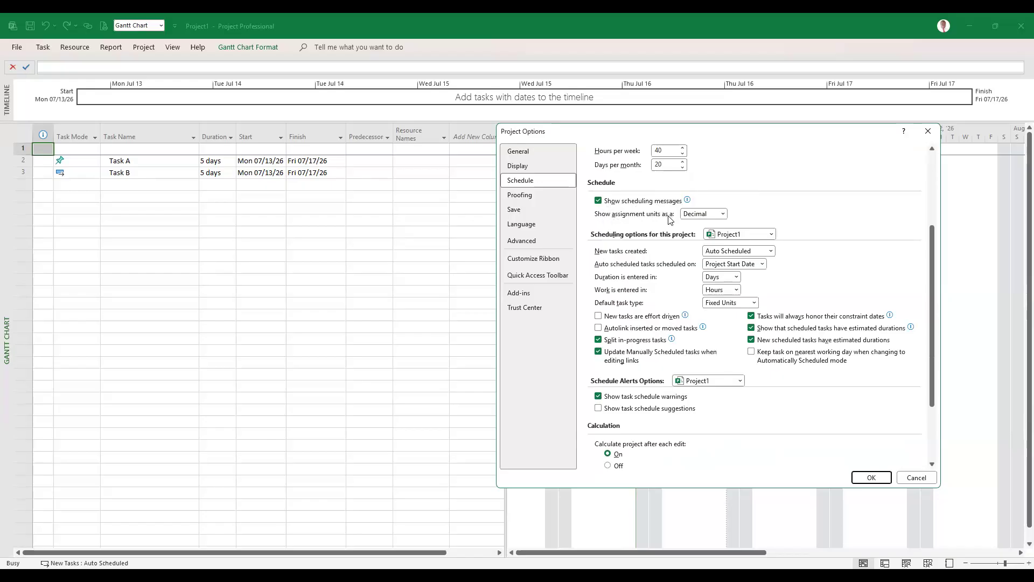
pyautogui.click(723, 214)
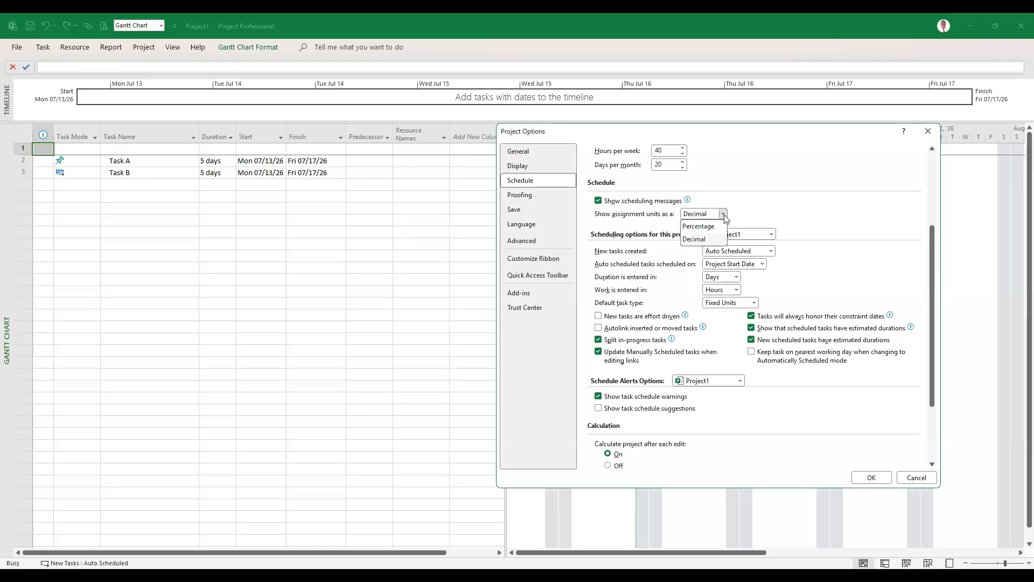
pyautogui.click(679, 247)
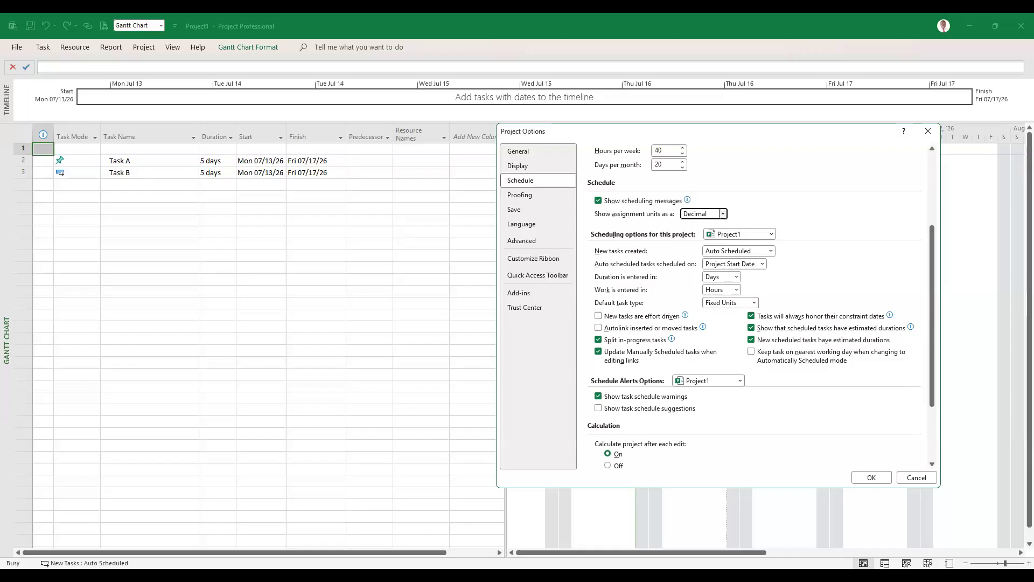
pyautogui.hotkey('ctrl', '2')
pyautogui.moveTo(664, 207)
pyautogui.mouseDown()
pyautogui.moveTo(652, 222)
pyautogui.moveTo(661, 206)
pyautogui.mouseUp()
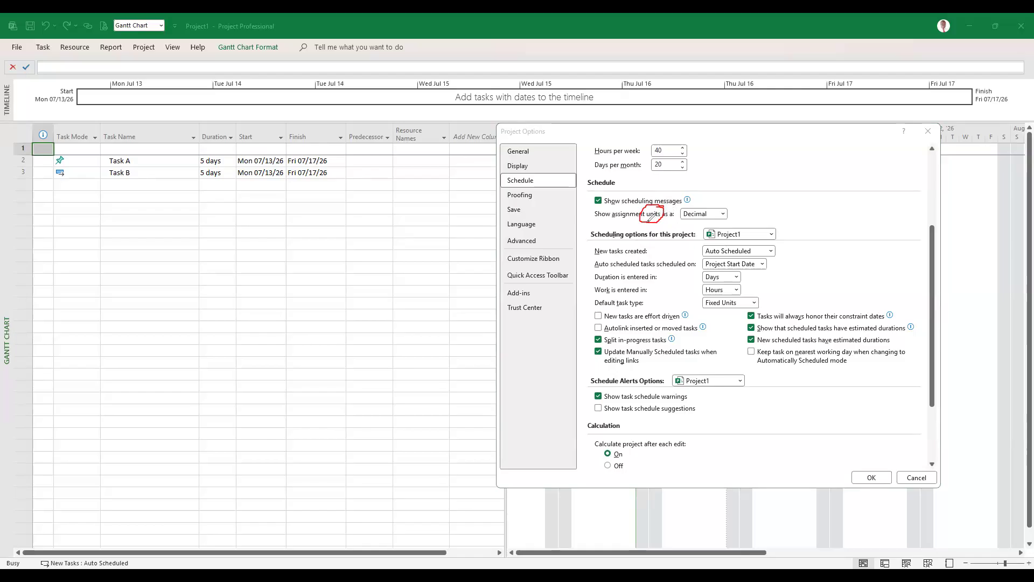
pyautogui.moveTo(657, 221); pyautogui.dragTo(649, 221)
pyautogui.click(871, 478)
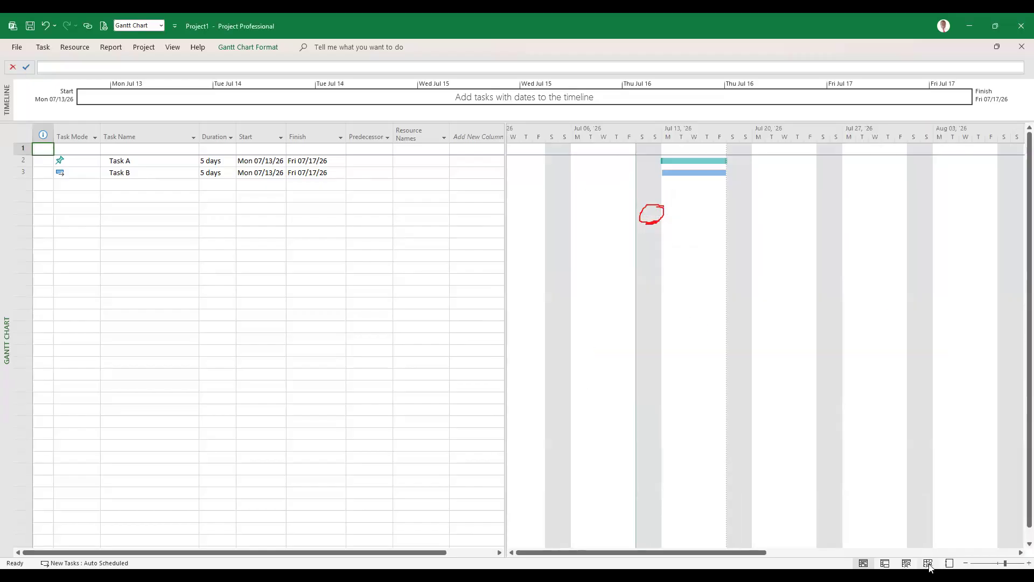
# Switch to the Resource Sheet view and add a resource named Civil Engineer in the first row
pyautogui.click(927, 563)
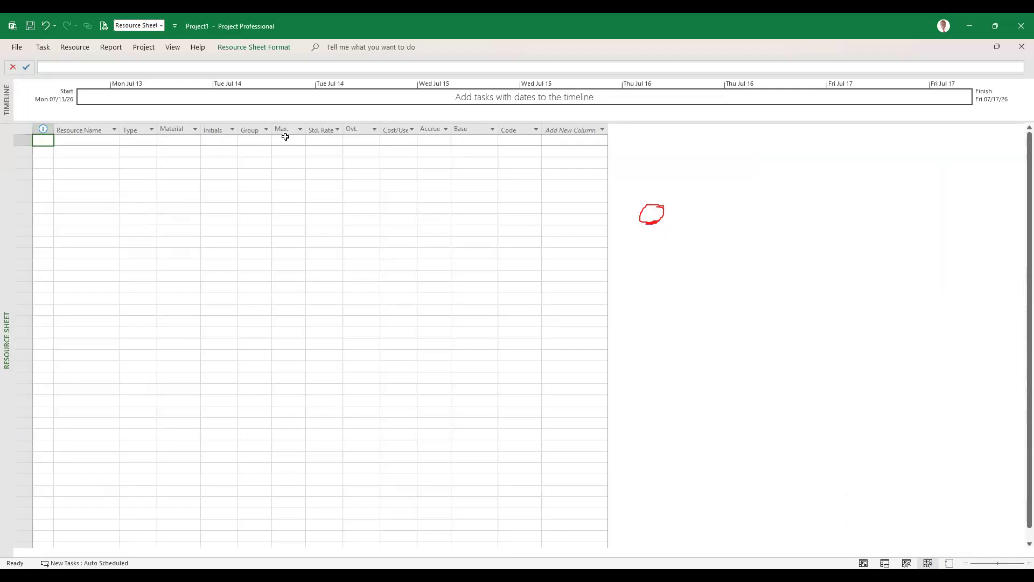
pyautogui.click(84, 142)
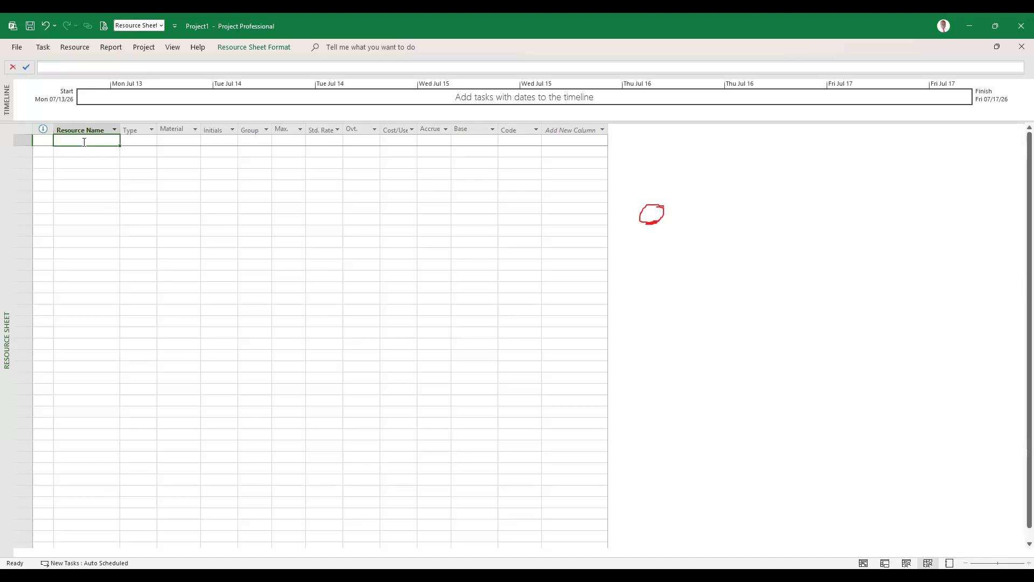
pyautogui.write('Civi')
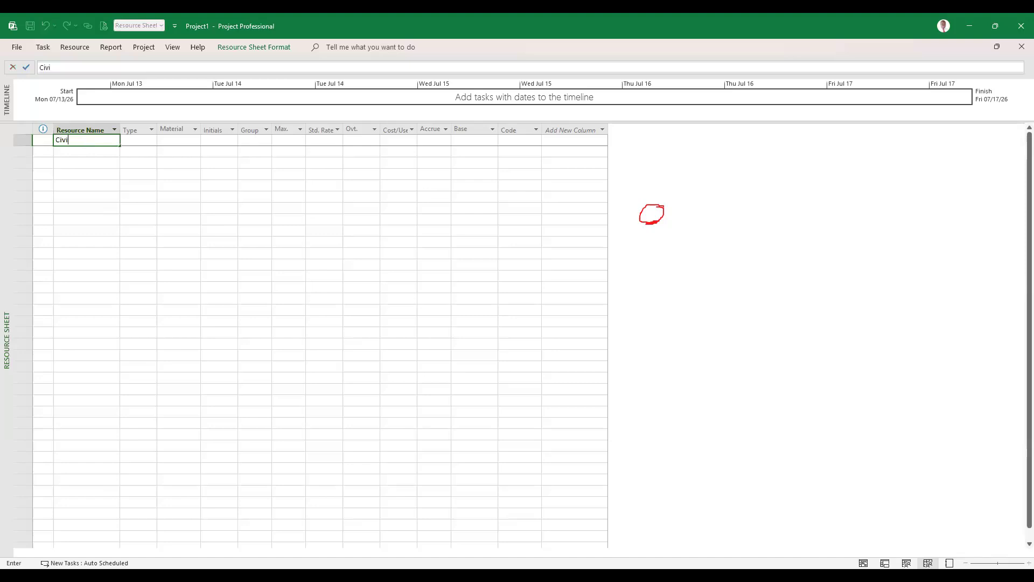
pyautogui.write('l Engineer')
pyautogui.click(73, 195)
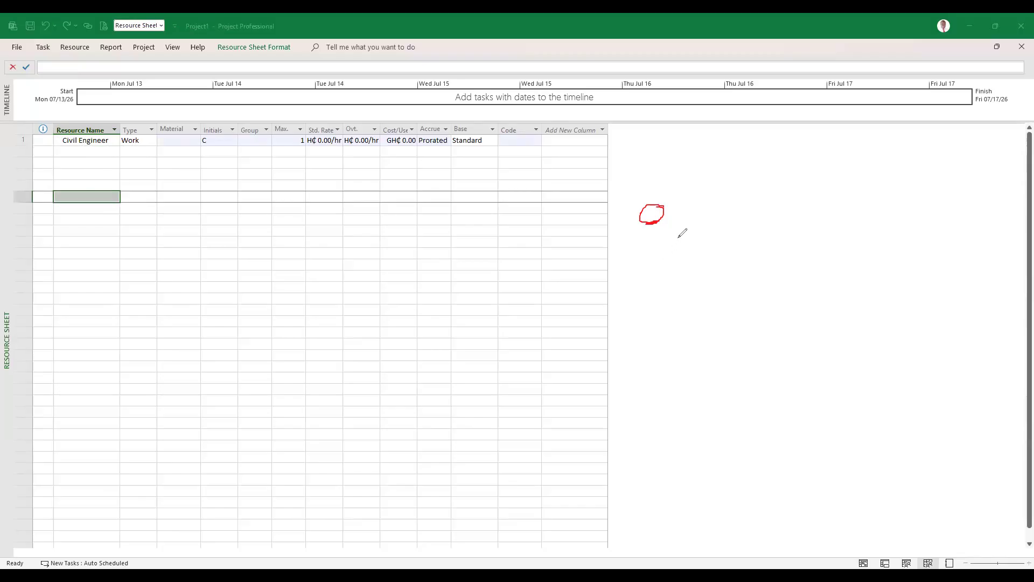
pyautogui.moveTo(677, 237); pyautogui.dragTo(702, 235)
pyautogui.moveTo(720, 239)
pyautogui.mouseDown()
pyautogui.moveTo(708, 243)
pyautogui.moveTo(730, 228)
pyautogui.moveTo(774, 253)
pyautogui.mouseUp()
pyautogui.moveTo(685, 275)
pyautogui.mouseDown()
pyautogui.moveTo(704, 288)
pyautogui.moveTo(795, 286)
pyautogui.mouseUp()
pyautogui.moveTo(726, 283); pyautogui.dragTo(746, 281)
pyautogui.click(802, 276)
pyautogui.moveTo(819, 289)
pyautogui.mouseDown()
pyautogui.moveTo(856, 258)
pyautogui.moveTo(841, 305)
pyautogui.mouseUp()
pyautogui.moveTo(697, 314)
pyautogui.mouseDown()
pyautogui.moveTo(698, 334)
pyautogui.moveTo(746, 319)
pyautogui.mouseUp()
pyautogui.moveTo(745, 319)
pyautogui.mouseDown()
pyautogui.moveTo(736, 342)
pyautogui.moveTo(766, 317)
pyautogui.mouseUp()
pyautogui.moveTo(761, 317)
pyautogui.mouseDown()
pyautogui.moveTo(780, 350)
pyautogui.moveTo(779, 323)
pyautogui.mouseUp()
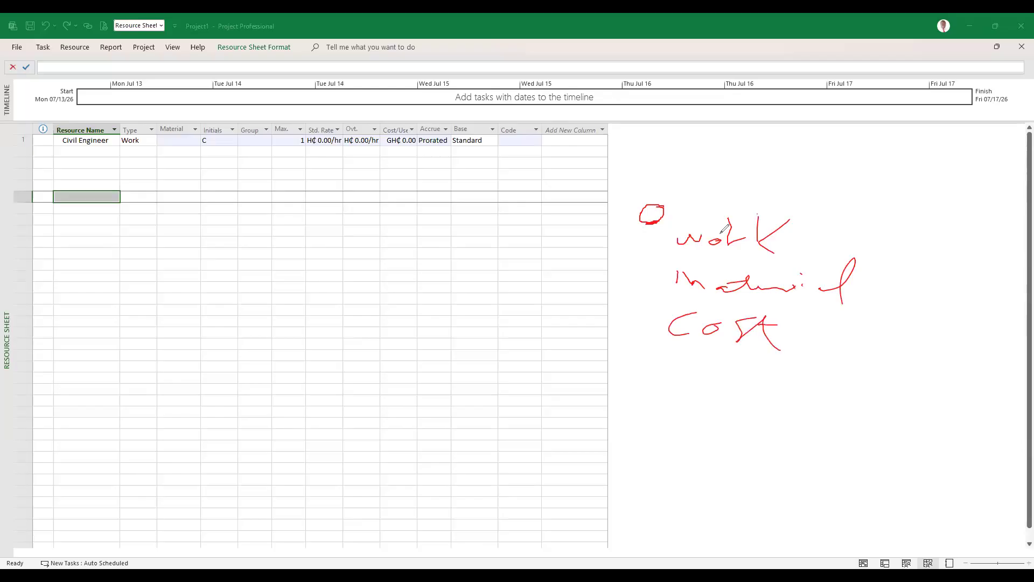
pyautogui.moveTo(722, 212)
pyautogui.mouseDown()
pyautogui.moveTo(727, 366)
pyautogui.moveTo(881, 353)
pyautogui.moveTo(778, 367)
pyautogui.mouseUp()
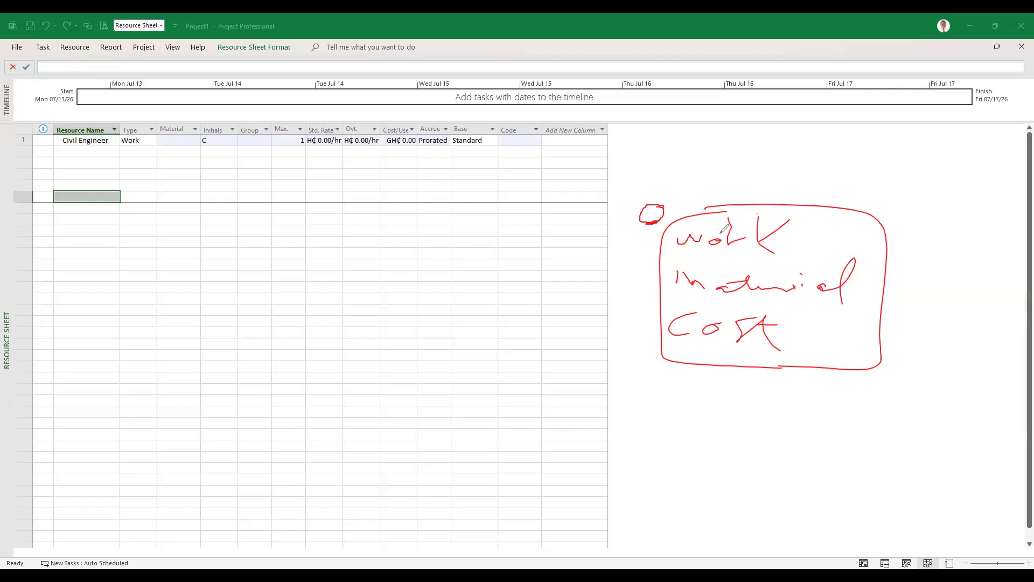
pyautogui.moveTo(657, 377)
pyautogui.mouseDown()
pyautogui.moveTo(660, 388)
pyautogui.moveTo(693, 385)
pyautogui.moveTo(698, 405)
pyautogui.mouseUp()
pyautogui.moveTo(745, 365)
pyautogui.mouseDown()
pyautogui.moveTo(728, 386)
pyautogui.moveTo(748, 414)
pyautogui.mouseUp()
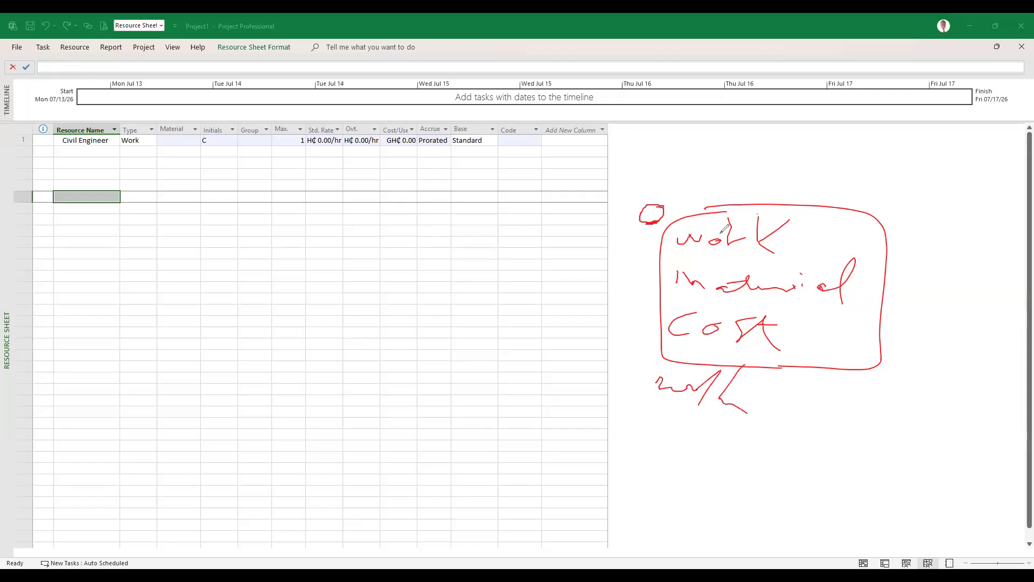
pyautogui.moveTo(661, 416)
pyautogui.mouseDown()
pyautogui.moveTo(650, 434)
pyautogui.moveTo(685, 429)
pyautogui.moveTo(691, 452)
pyautogui.moveTo(735, 459)
pyautogui.mouseUp()
pyautogui.moveTo(663, 464); pyautogui.dragTo(739, 469)
pyautogui.moveTo(759, 372); pyautogui.dragTo(732, 499)
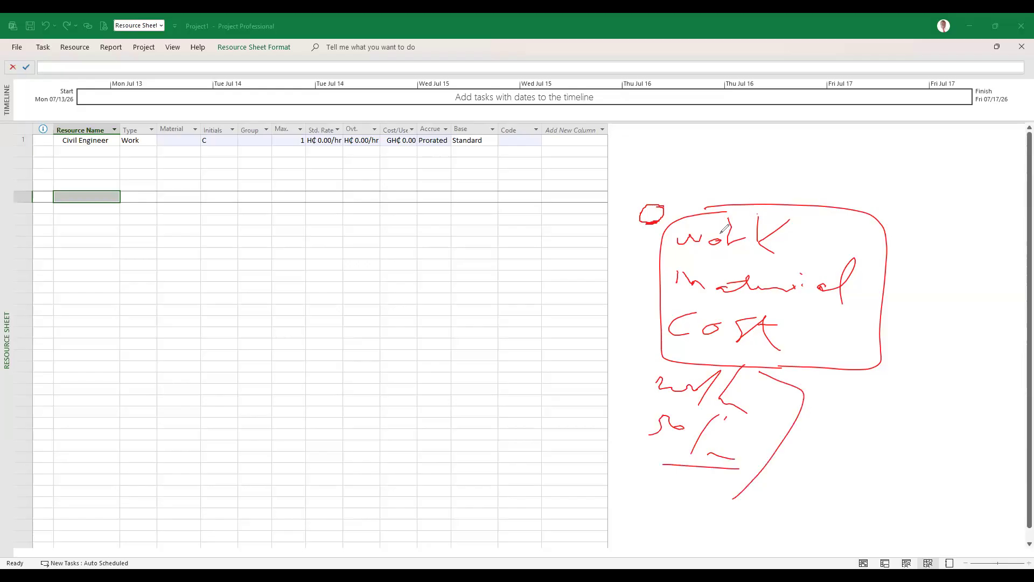
pyautogui.moveTo(823, 375); pyautogui.dragTo(824, 400)
pyautogui.moveTo(852, 378)
pyautogui.mouseDown()
pyautogui.moveTo(842, 410)
pyautogui.moveTo(849, 389)
pyautogui.moveTo(884, 393)
pyautogui.moveTo(883, 425)
pyautogui.moveTo(811, 448)
pyautogui.moveTo(855, 457)
pyautogui.moveTo(853, 467)
pyautogui.mouseUp()
pyautogui.moveTo(837, 457)
pyautogui.mouseDown()
pyautogui.moveTo(863, 445)
pyautogui.moveTo(883, 457)
pyautogui.mouseUp()
pyautogui.moveTo(888, 391)
pyautogui.mouseDown()
pyautogui.moveTo(918, 443)
pyautogui.moveTo(861, 497)
pyautogui.mouseUp()
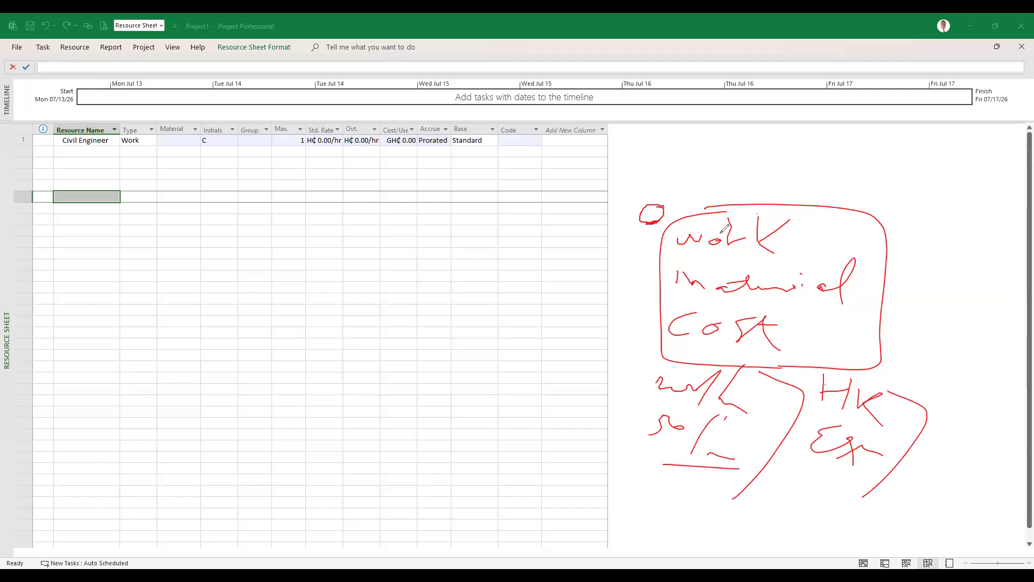
pyautogui.moveTo(651, 257); pyautogui.dragTo(872, 253)
pyautogui.moveTo(809, 200)
pyautogui.mouseDown()
pyautogui.moveTo(809, 271)
pyautogui.moveTo(762, 197)
pyautogui.moveTo(658, 240)
pyautogui.moveTo(683, 269)
pyautogui.mouseUp()
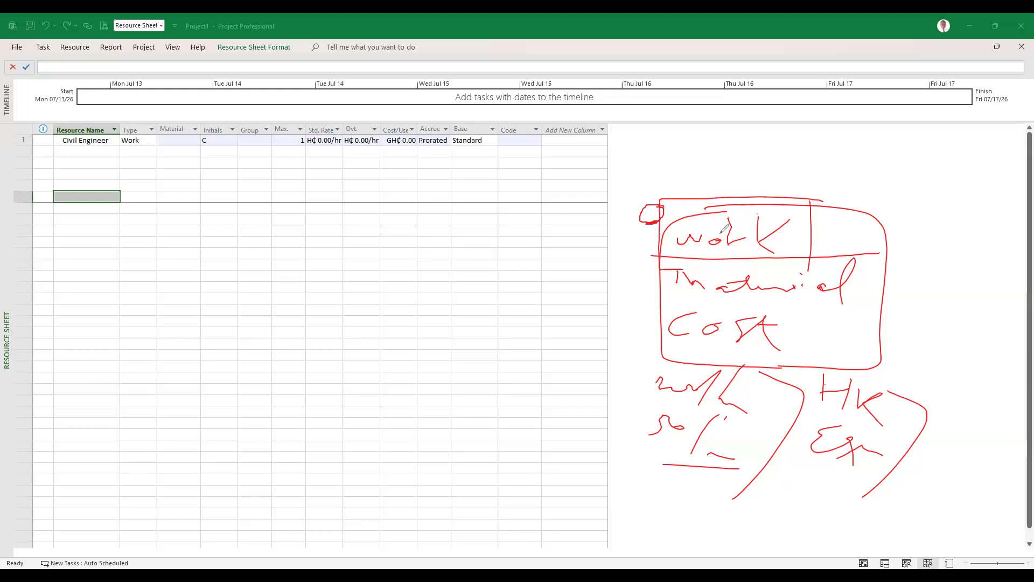
pyautogui.moveTo(759, 222)
pyautogui.mouseDown()
pyautogui.moveTo(869, 172)
pyautogui.moveTo(859, 168)
pyautogui.moveTo(859, 183)
pyautogui.mouseUp()
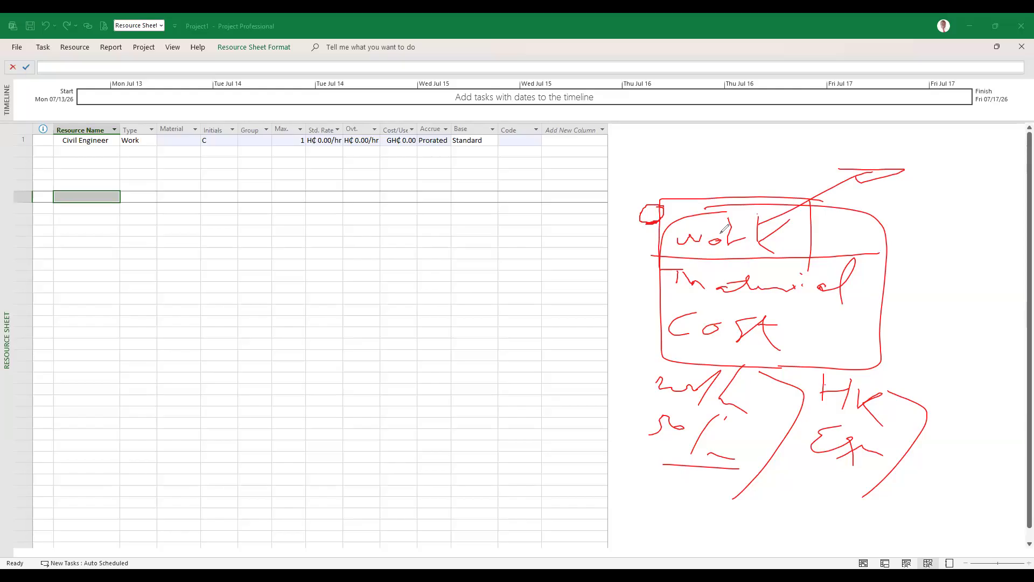
pyautogui.moveTo(883, 262)
pyautogui.mouseDown()
pyautogui.moveTo(651, 276)
pyautogui.moveTo(905, 289)
pyautogui.moveTo(864, 256)
pyautogui.mouseUp()
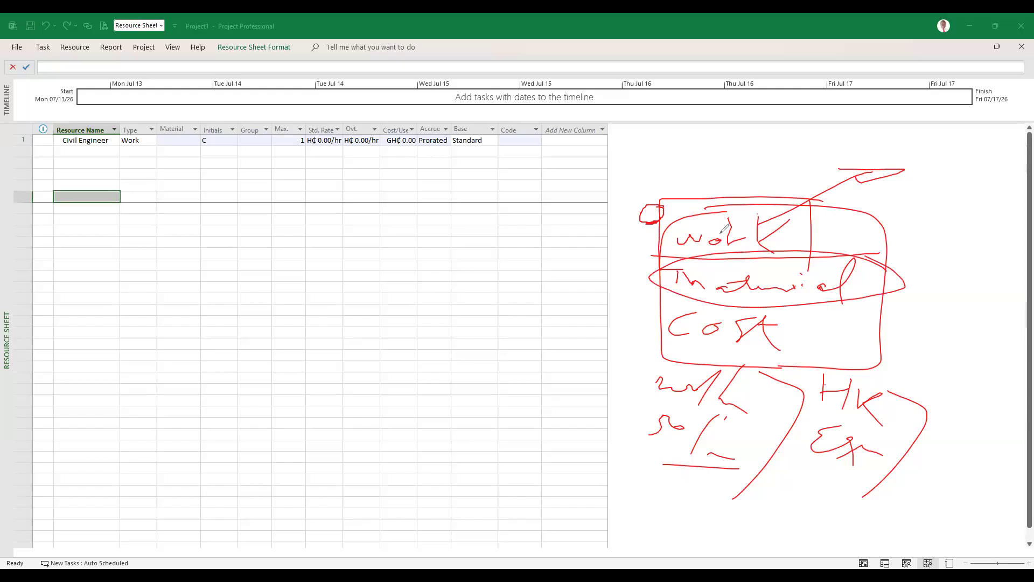
pyautogui.moveTo(802, 314)
pyautogui.mouseDown()
pyautogui.moveTo(658, 319)
pyautogui.moveTo(794, 301)
pyautogui.mouseUp()
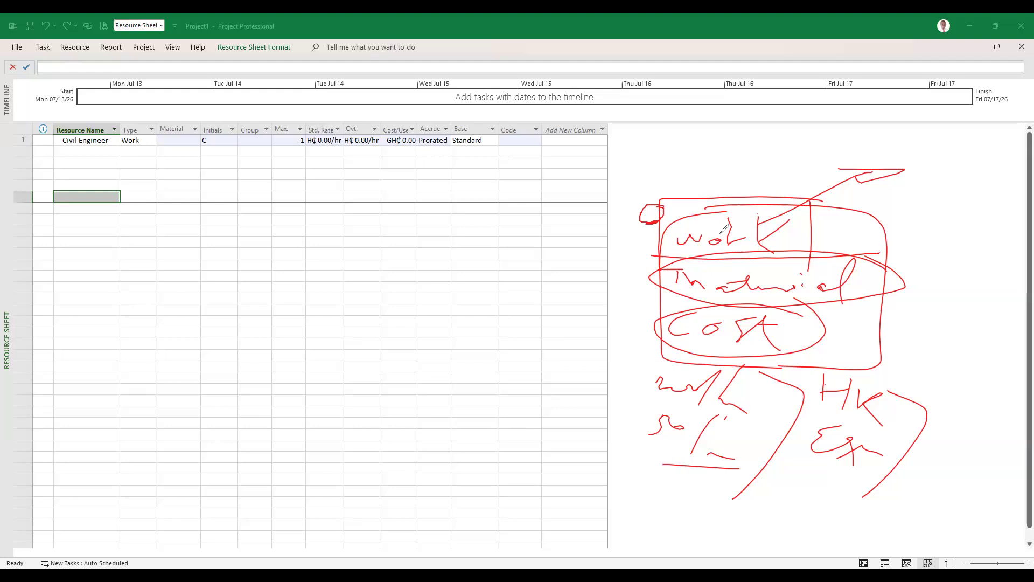
pyautogui.moveTo(304, 128)
pyautogui.mouseDown()
pyautogui.moveTo(263, 140)
pyautogui.moveTo(289, 115)
pyautogui.mouseUp()
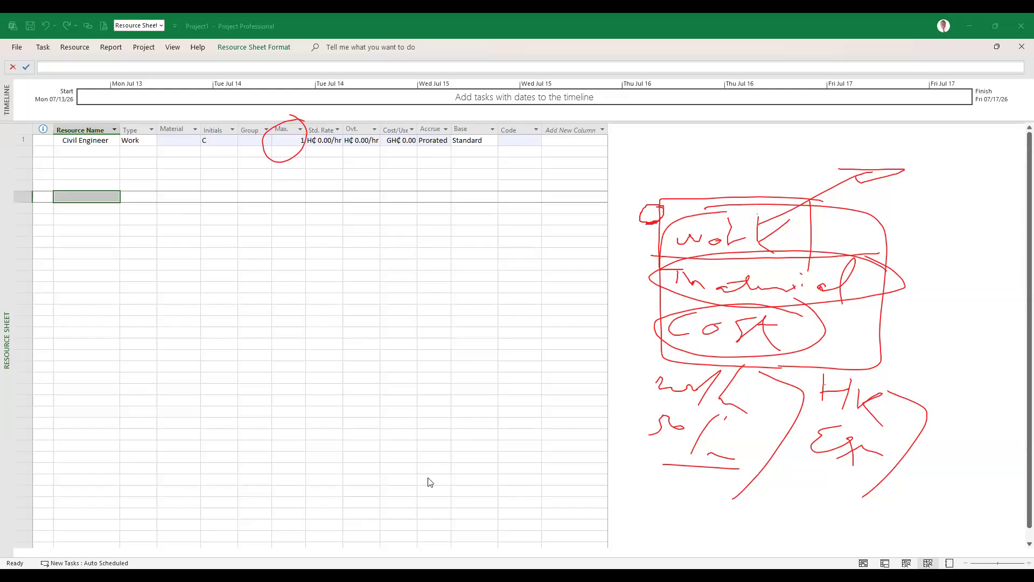
# Widen the resource sheet's rate, cost, accrual and calendar columns so their headings and values fit
pyautogui.moveTo(345, 130); pyautogui.dragTo(564, 131)
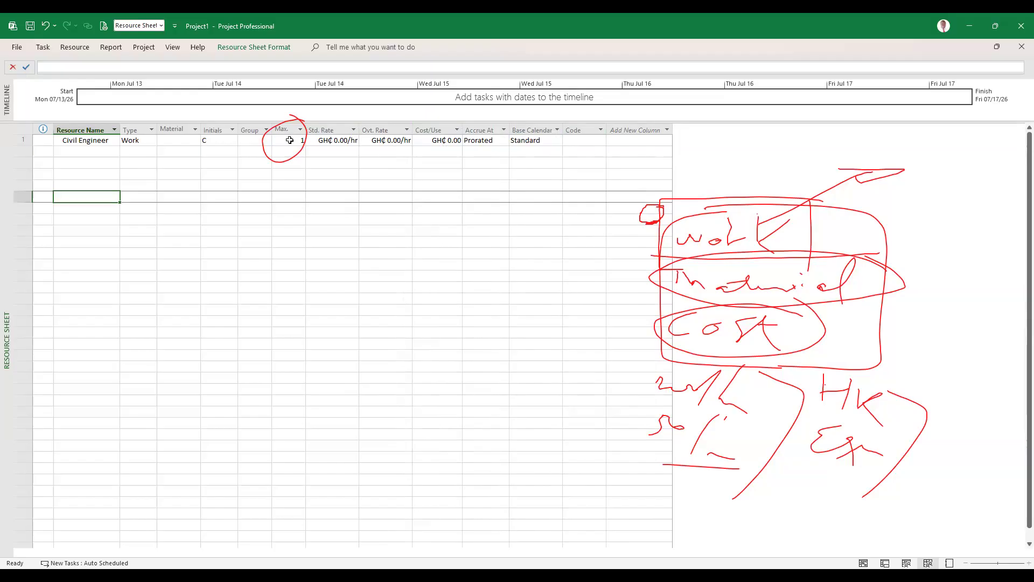
# Set assignment units to show as Percentage in the Schedule settings and apply the options
pyautogui.click(17, 47)
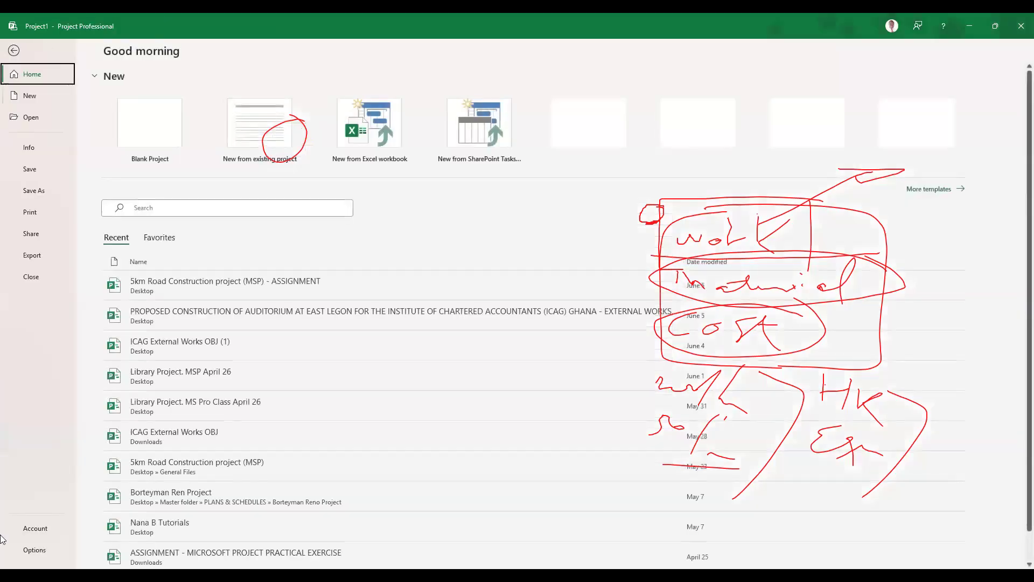
pyautogui.press('Escape')
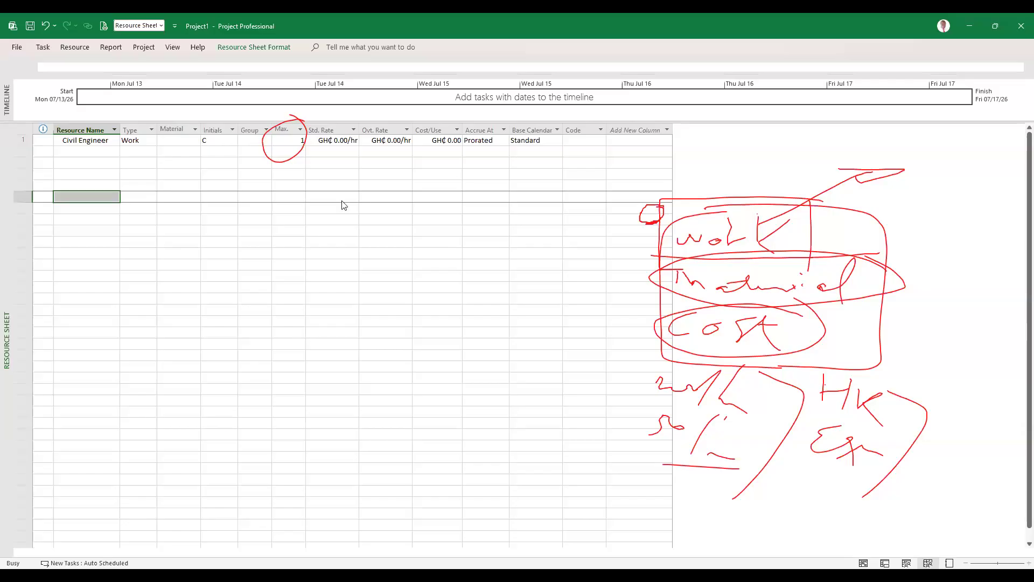
pyautogui.click(329, 165)
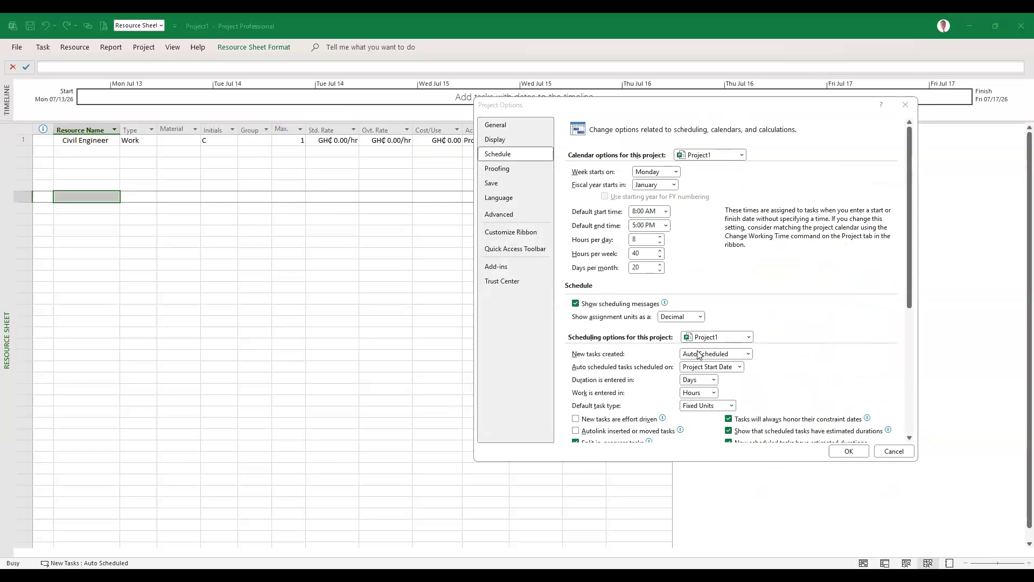
pyautogui.click(702, 319)
pyautogui.click(692, 330)
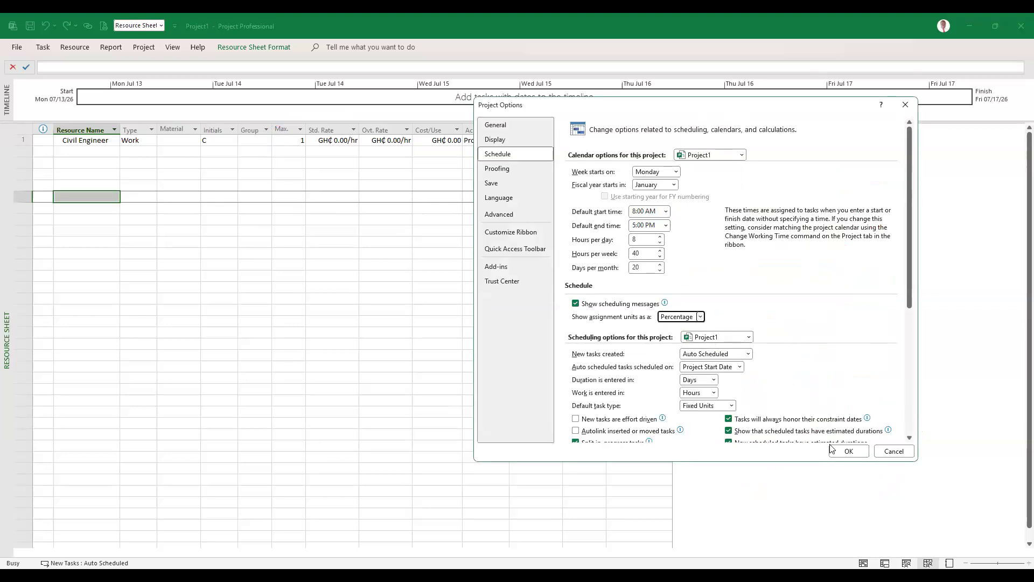
pyautogui.click(847, 455)
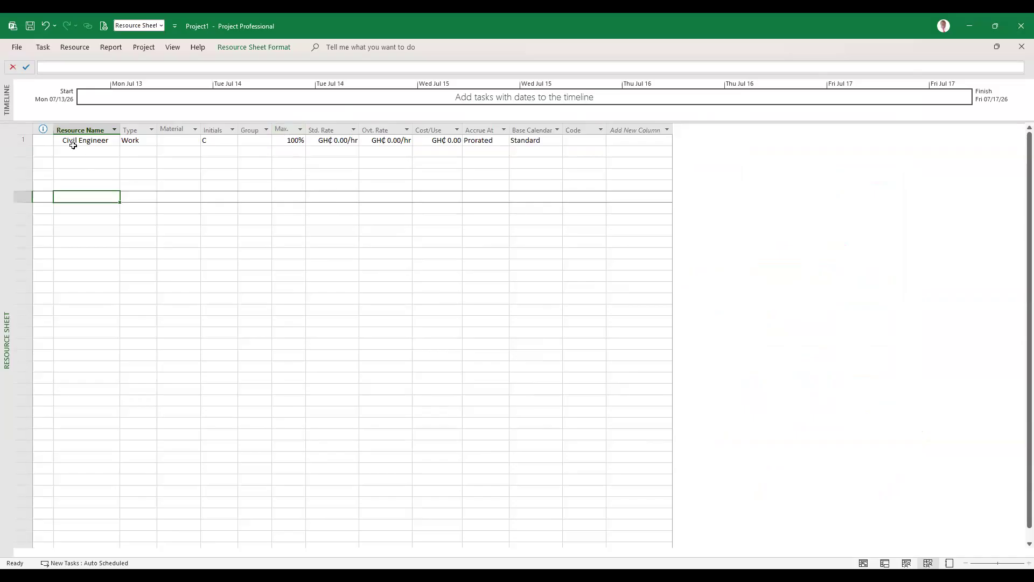
# Try maximum units of 50% and 25% for the Civil Engineer resource
pyautogui.click(294, 142)
pyautogui.write('50')
pyautogui.click(293, 173)
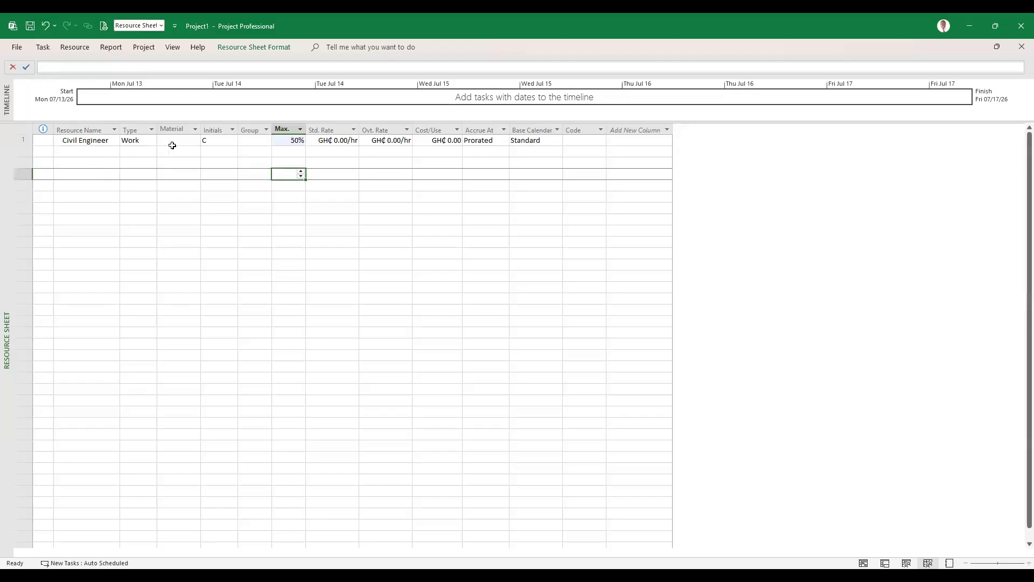
pyautogui.click(295, 140)
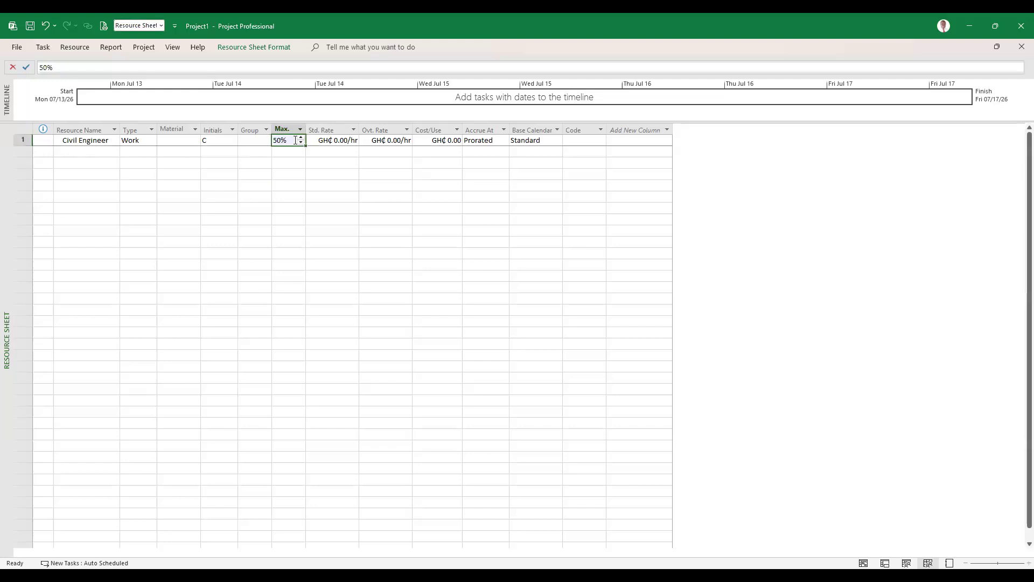
pyautogui.write('25')
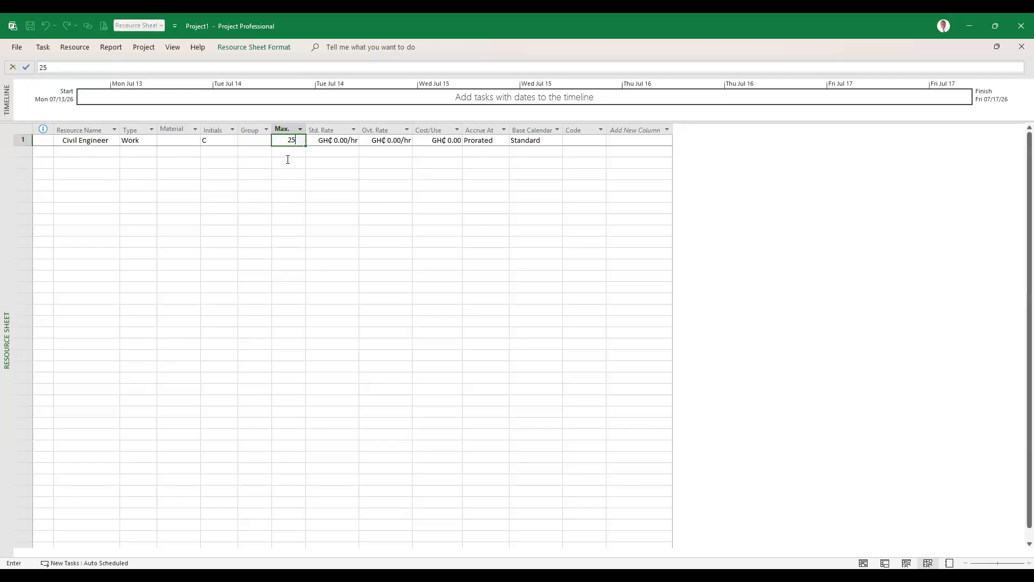
pyautogui.click(289, 159)
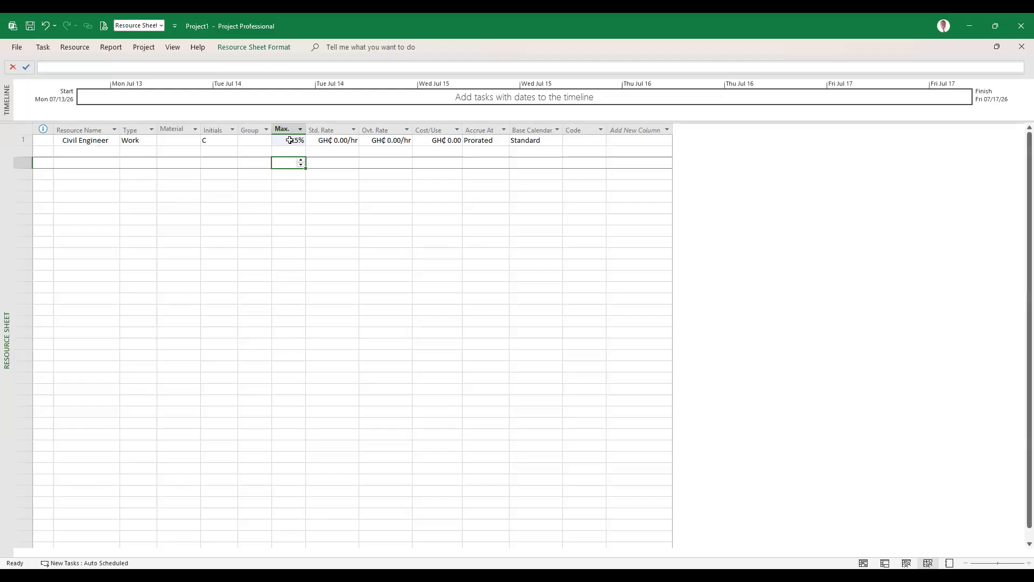
pyautogui.hotkey('ctrl', 's')
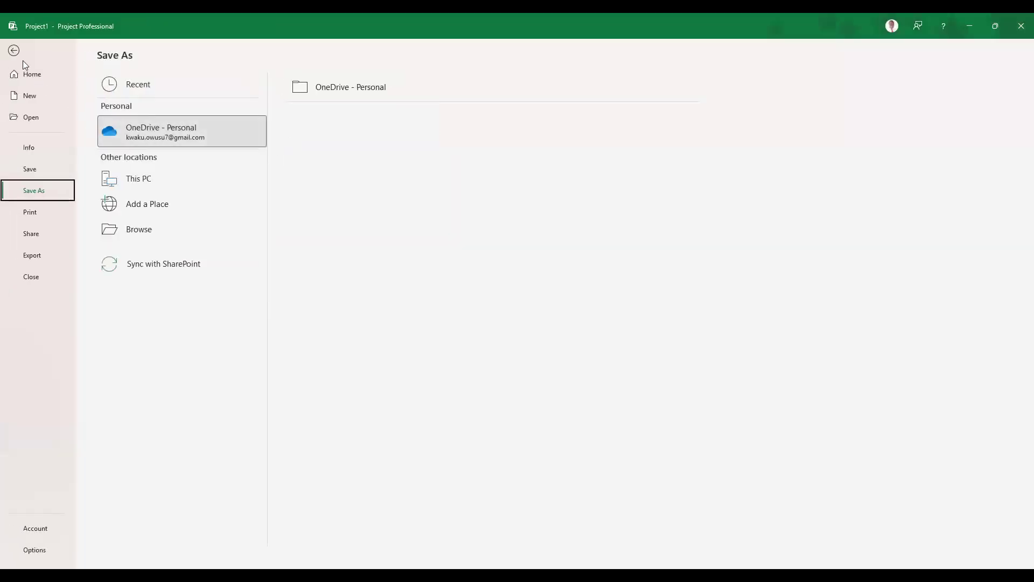
pyautogui.press('Escape')
pyautogui.click(288, 143)
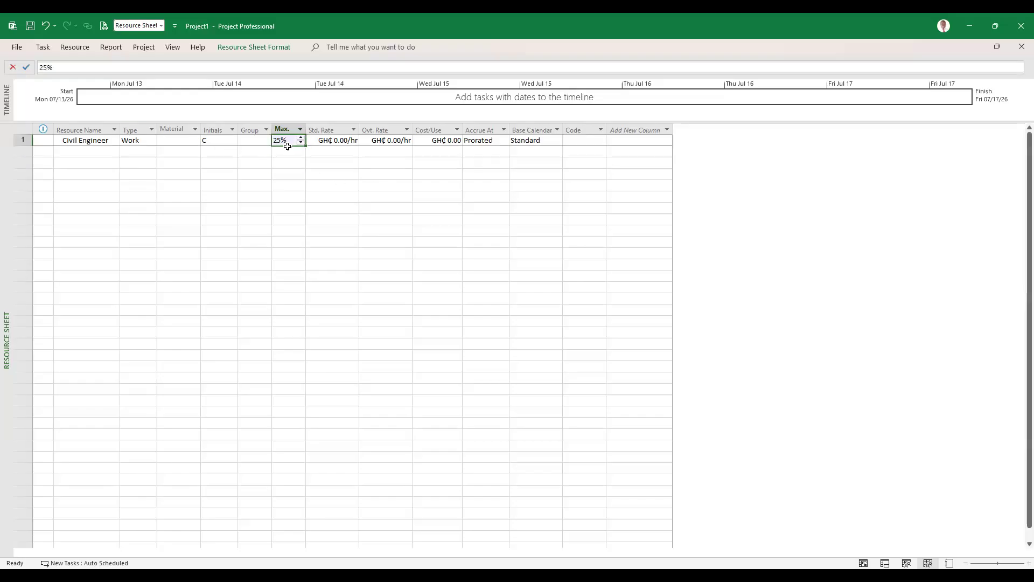
pyautogui.click(19, 50)
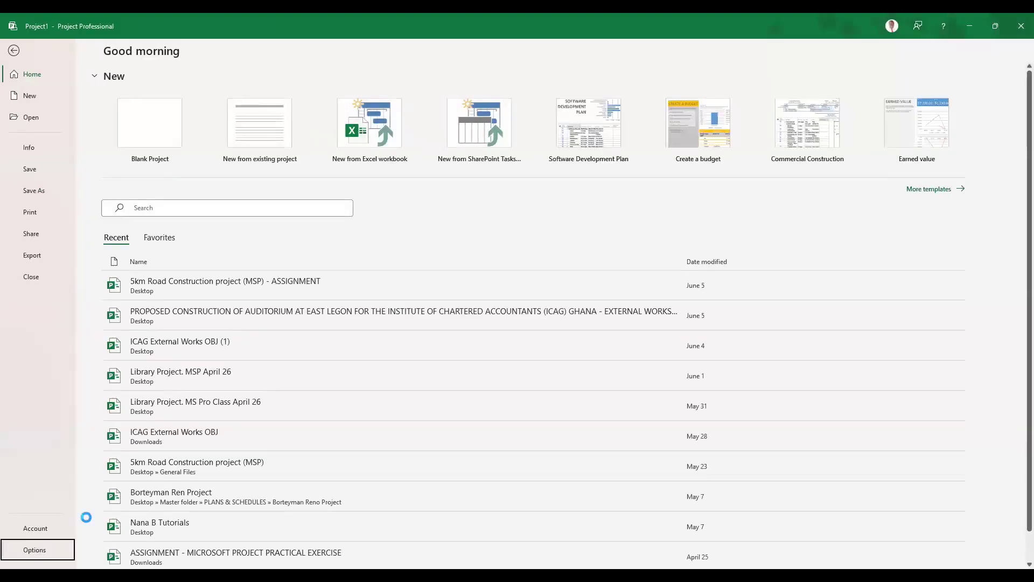
pyautogui.click(35, 549)
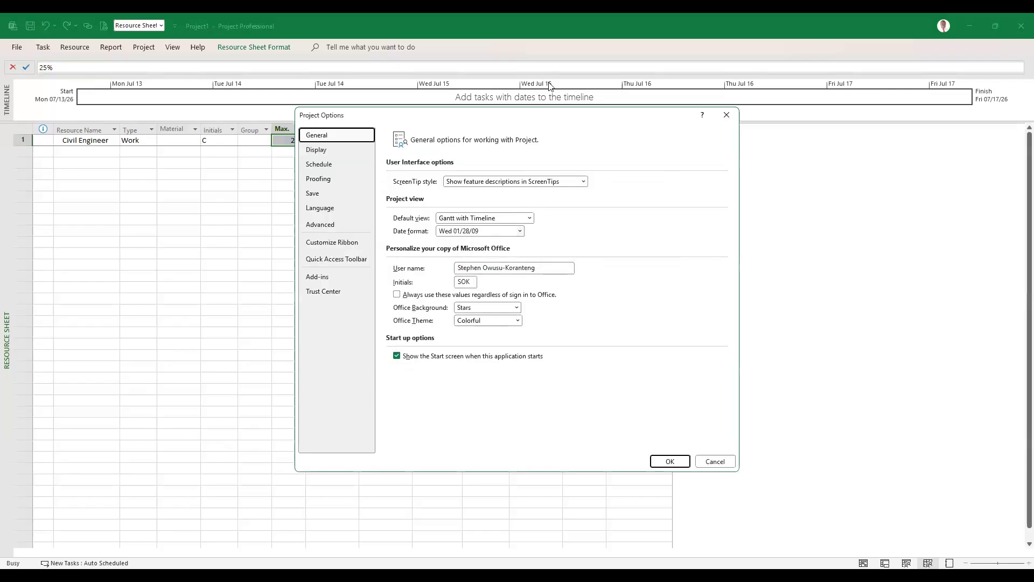
pyautogui.moveTo(553, 114); pyautogui.dragTo(816, 120)
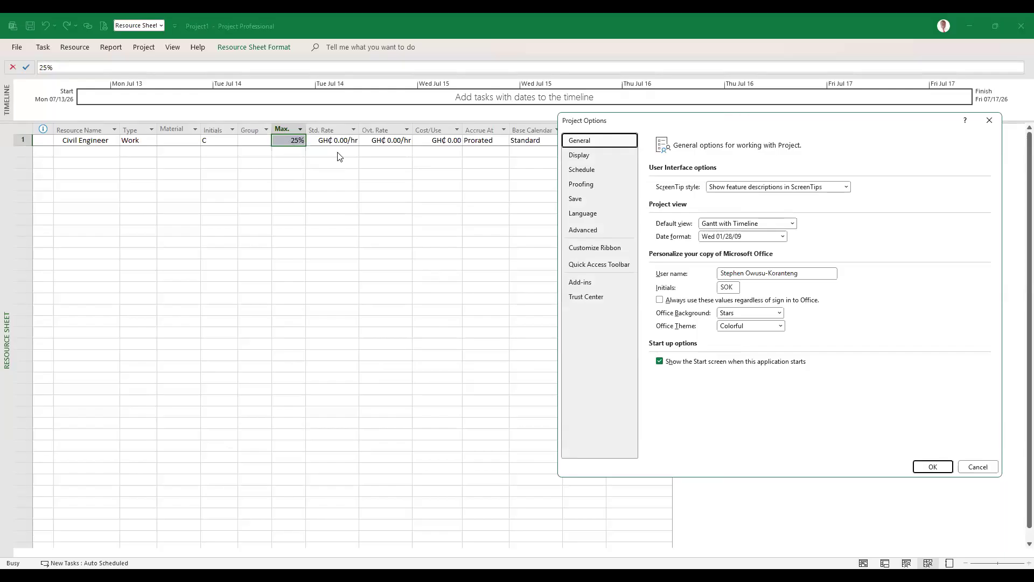
pyautogui.click(932, 467)
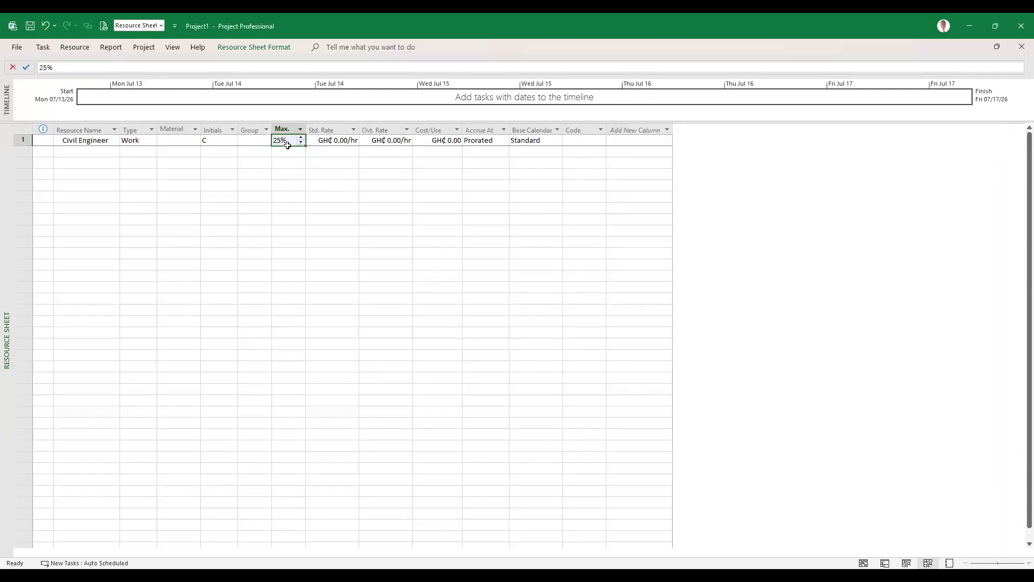
# Set the Civil Engineer's maximum units to 300%
pyautogui.write('300')
pyautogui.click(271, 182)
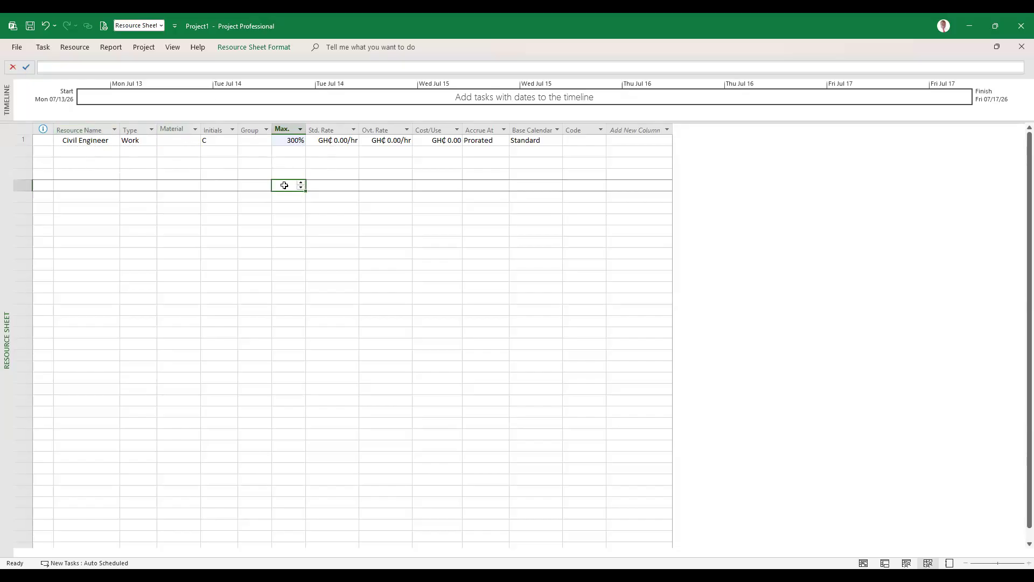
# Set the Civil Engineer's maximum units to 50%
pyautogui.click(289, 141)
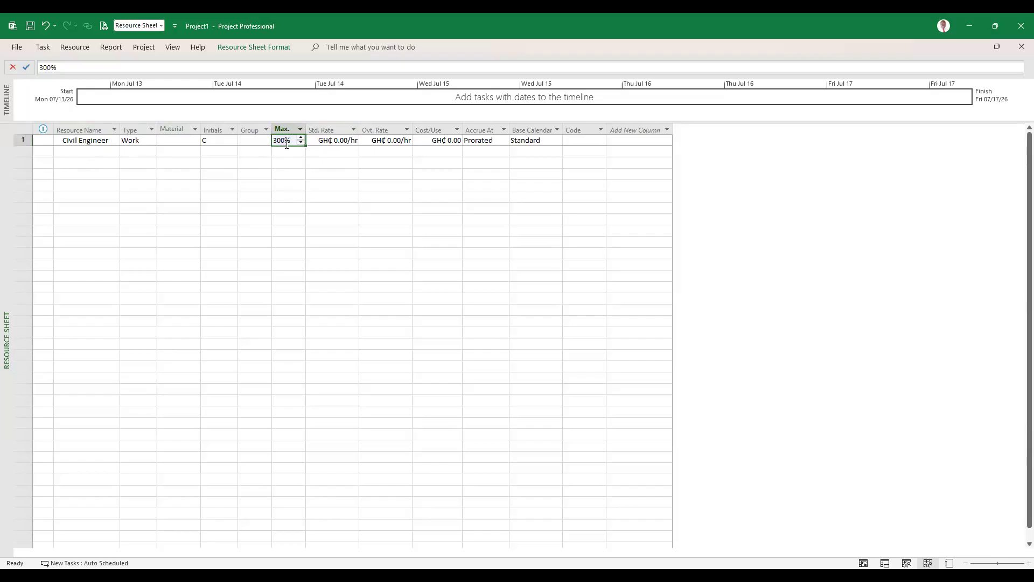
pyautogui.write('50')
pyautogui.click(278, 172)
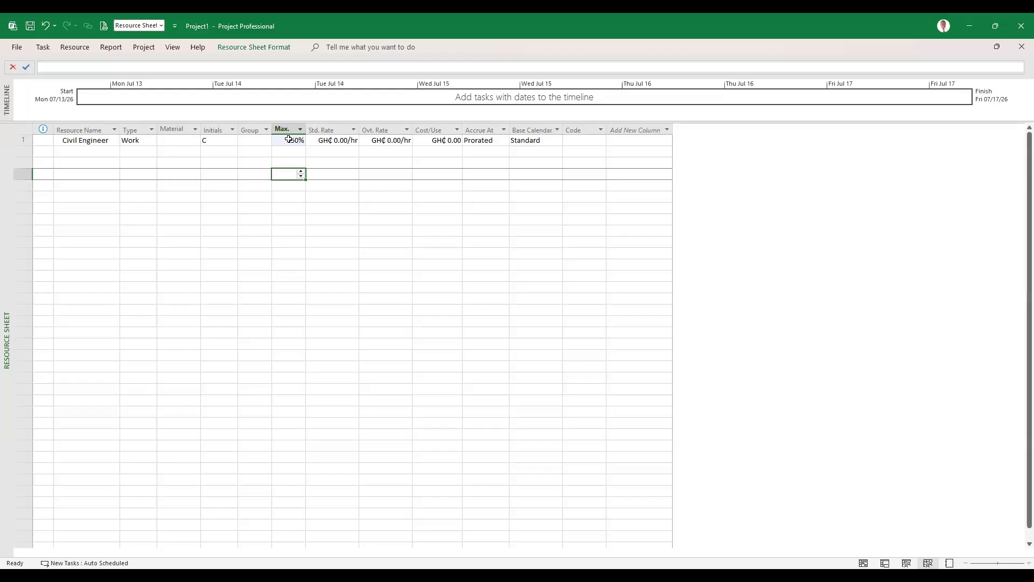
# In the project's schedule options, choose Auto Scheduled as the mode for newly created tasks
pyautogui.click(17, 47)
pyautogui.click(35, 549)
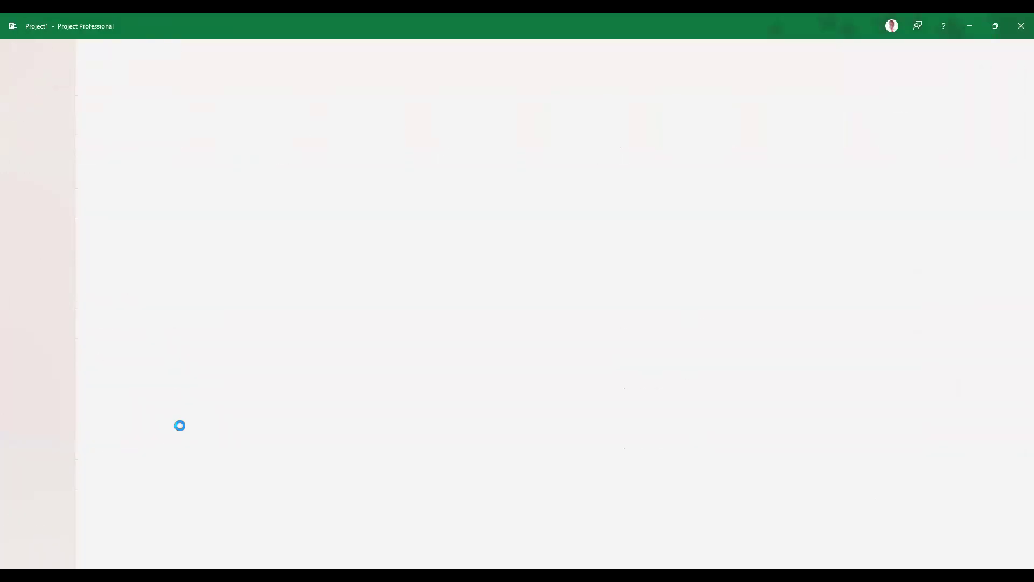
pyautogui.click(322, 164)
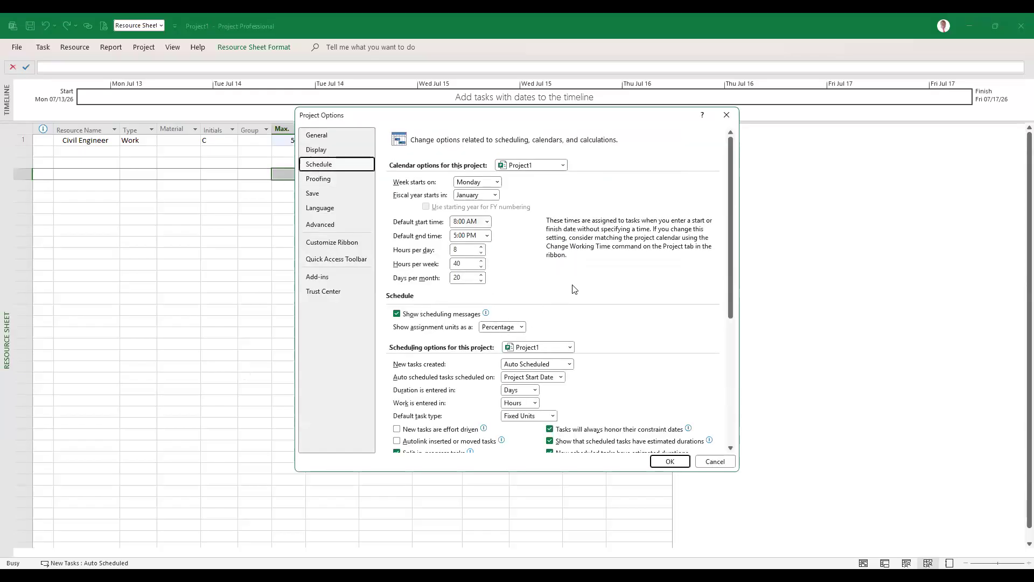
pyautogui.scroll(-1, 572, 288)
pyautogui.scroll(-2, 591, 300)
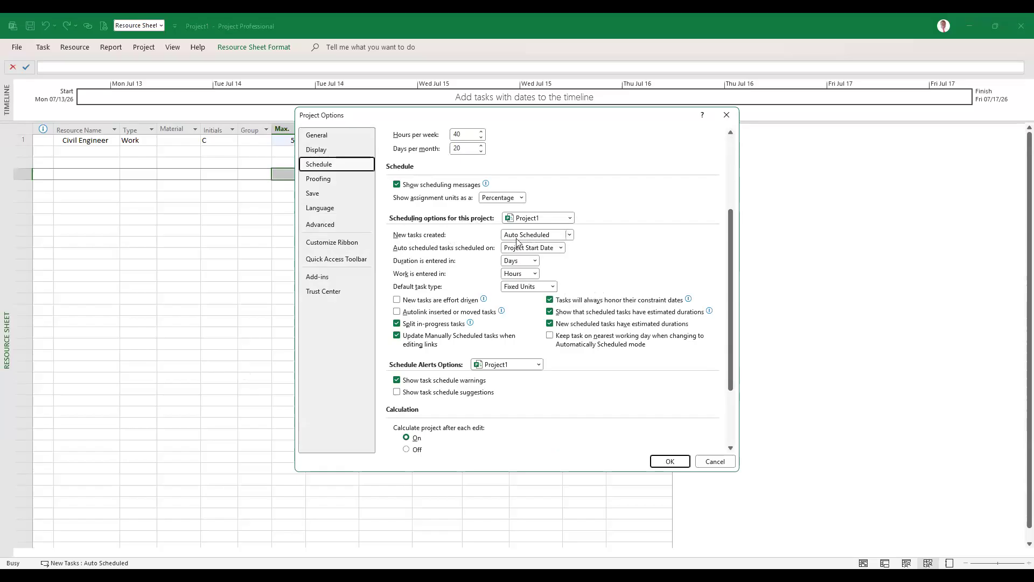
pyautogui.click(569, 235)
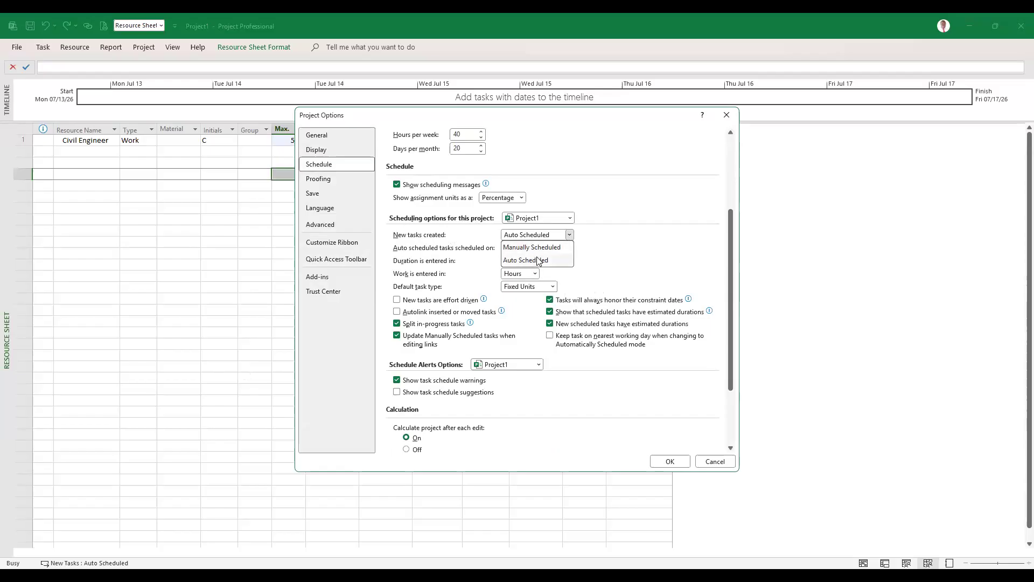
pyautogui.click(536, 257)
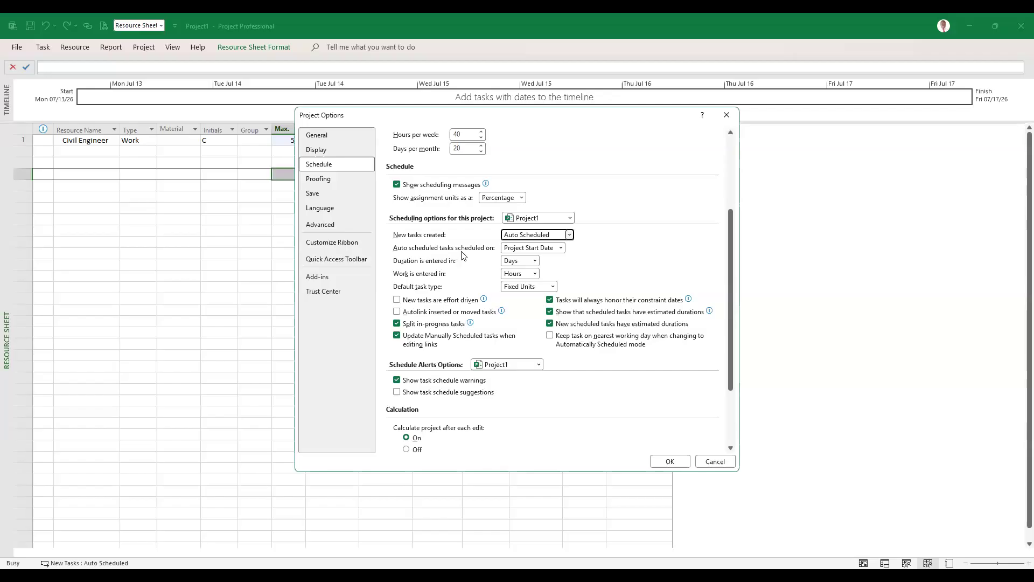
# Review the date choices for auto scheduled tasks and move the options dialog clear of the resource data
pyautogui.press('Tab')
pyautogui.hotkey('alt', 'Down')
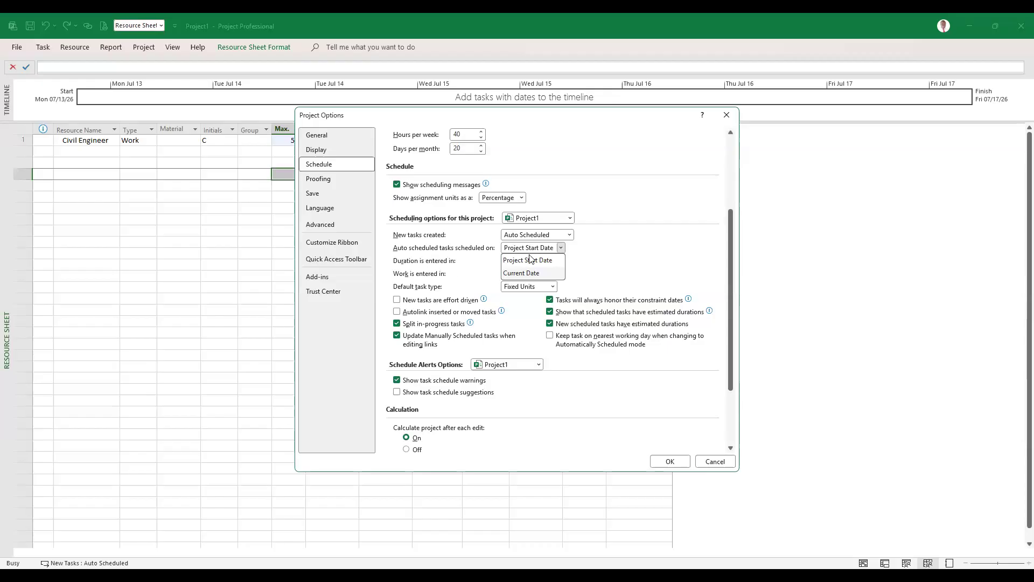
pyautogui.click(579, 266)
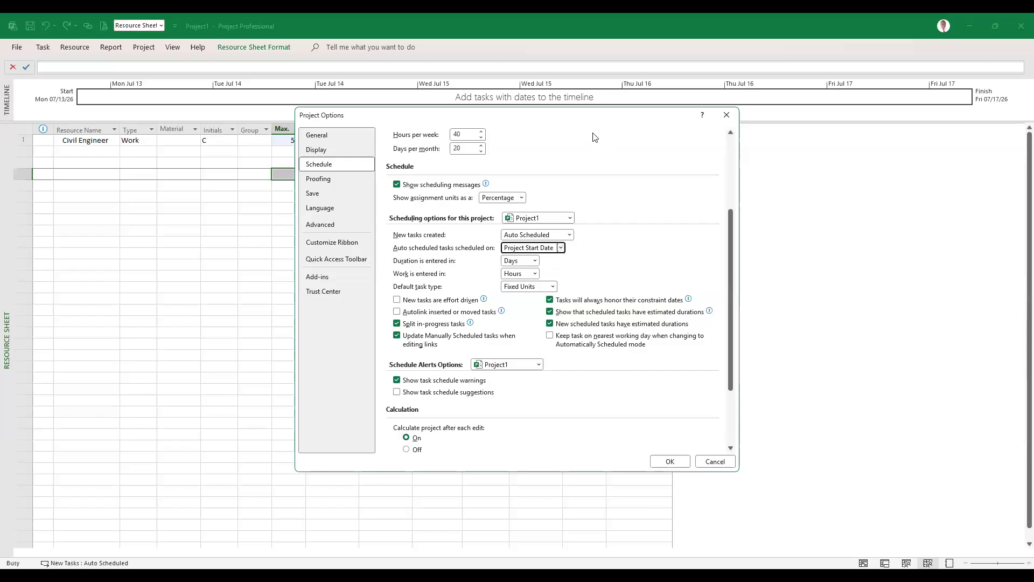
pyautogui.moveTo(579, 115); pyautogui.dragTo(769, 118)
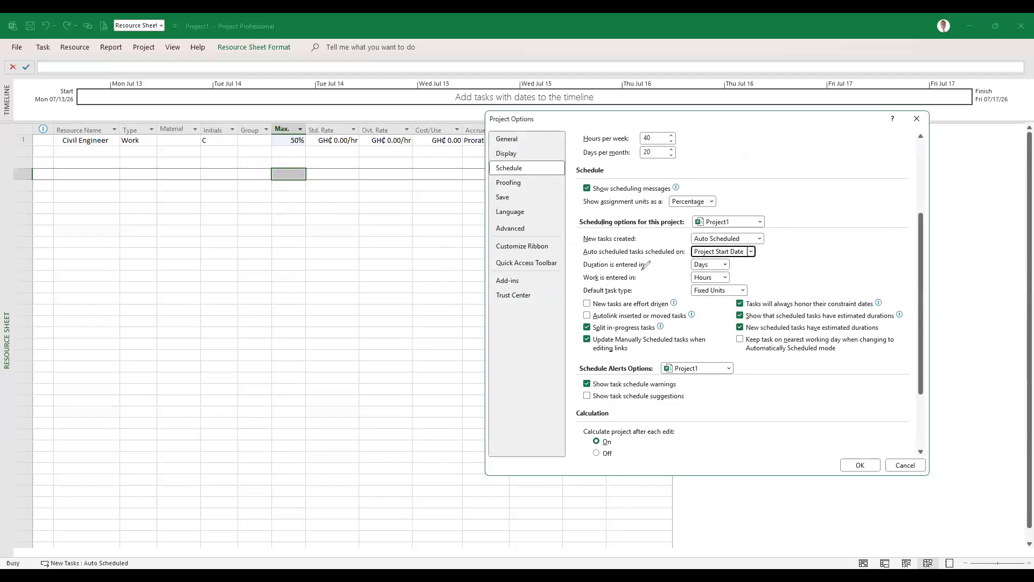
# Outline the duration and work entry options in red and handwrite "Effort = work" above "Duration" on the empty sheet area
pyautogui.moveTo(654, 259)
pyautogui.mouseDown()
pyautogui.moveTo(593, 260)
pyautogui.moveTo(581, 284)
pyautogui.moveTo(650, 283)
pyautogui.moveTo(654, 259)
pyautogui.mouseUp()
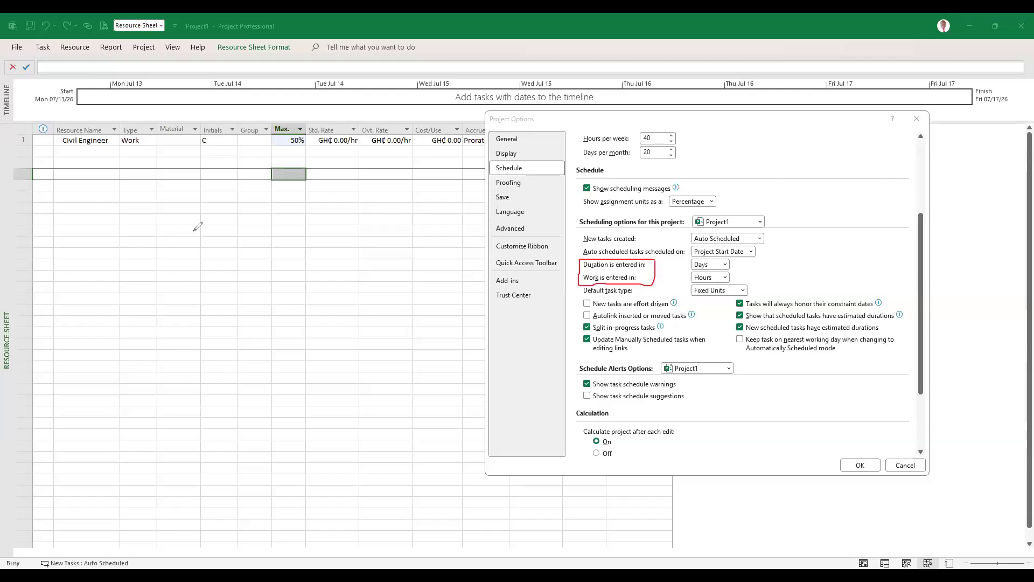
pyautogui.moveTo(203, 266)
pyautogui.mouseDown()
pyautogui.moveTo(186, 287)
pyautogui.moveTo(208, 274)
pyautogui.moveTo(212, 286)
pyautogui.mouseUp()
pyautogui.moveTo(210, 275); pyautogui.dragTo(252, 267)
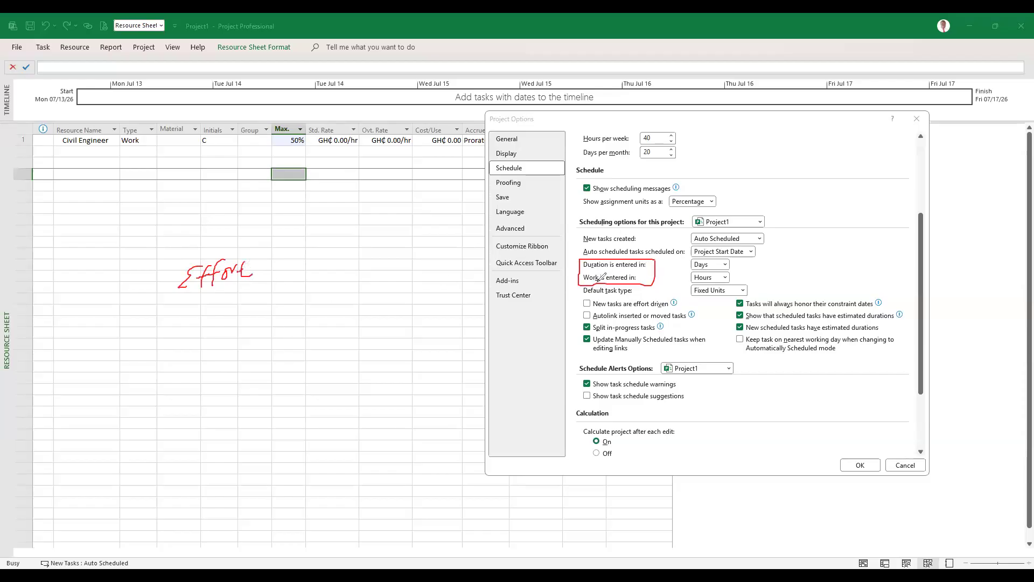
pyautogui.moveTo(190, 306)
pyautogui.mouseDown()
pyautogui.moveTo(192, 318)
pyautogui.moveTo(247, 311)
pyautogui.moveTo(260, 297)
pyautogui.moveTo(268, 312)
pyautogui.moveTo(306, 308)
pyautogui.mouseUp()
pyautogui.moveTo(159, 293)
pyautogui.mouseDown()
pyautogui.moveTo(264, 291)
pyautogui.moveTo(276, 263)
pyautogui.moveTo(323, 251)
pyautogui.moveTo(331, 260)
pyautogui.mouseUp()
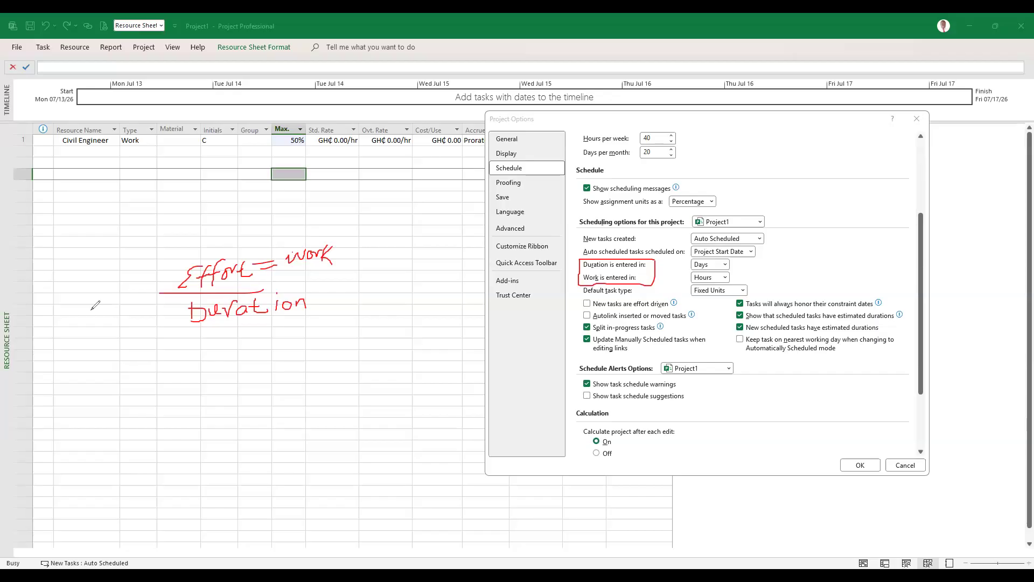
# Sketch a boxed task "A" with the underlined note "1 Day = 24hrs" beneath it
pyautogui.moveTo(98, 311); pyautogui.dragTo(88, 353)
pyautogui.moveTo(99, 311)
pyautogui.mouseDown()
pyautogui.moveTo(139, 347)
pyautogui.moveTo(88, 353)
pyautogui.moveTo(119, 327)
pyautogui.mouseUp()
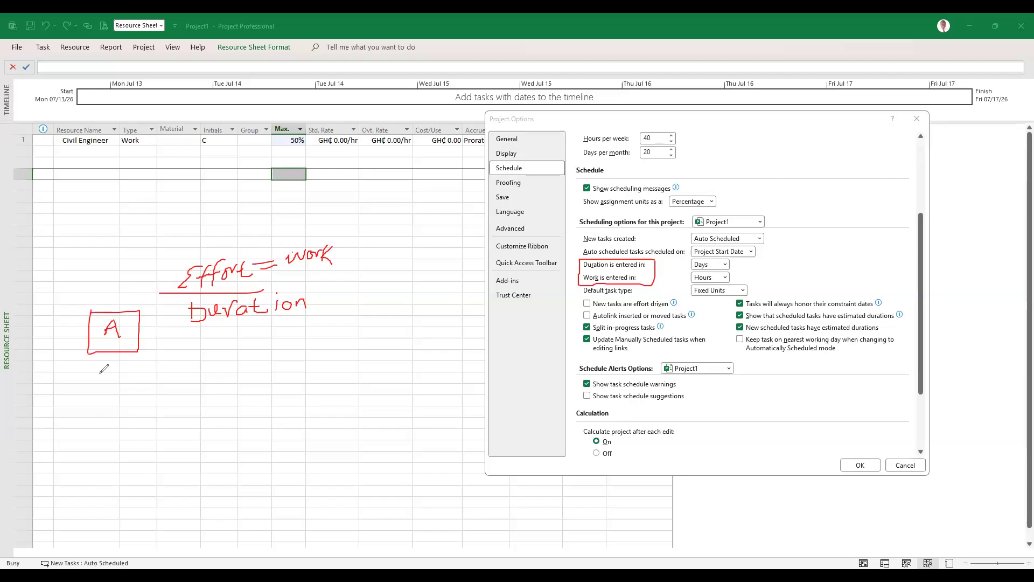
pyautogui.moveTo(98, 364)
pyautogui.mouseDown()
pyautogui.moveTo(97, 377)
pyautogui.moveTo(126, 364)
pyautogui.moveTo(146, 377)
pyautogui.mouseUp()
pyautogui.moveTo(87, 393); pyautogui.dragTo(184, 393)
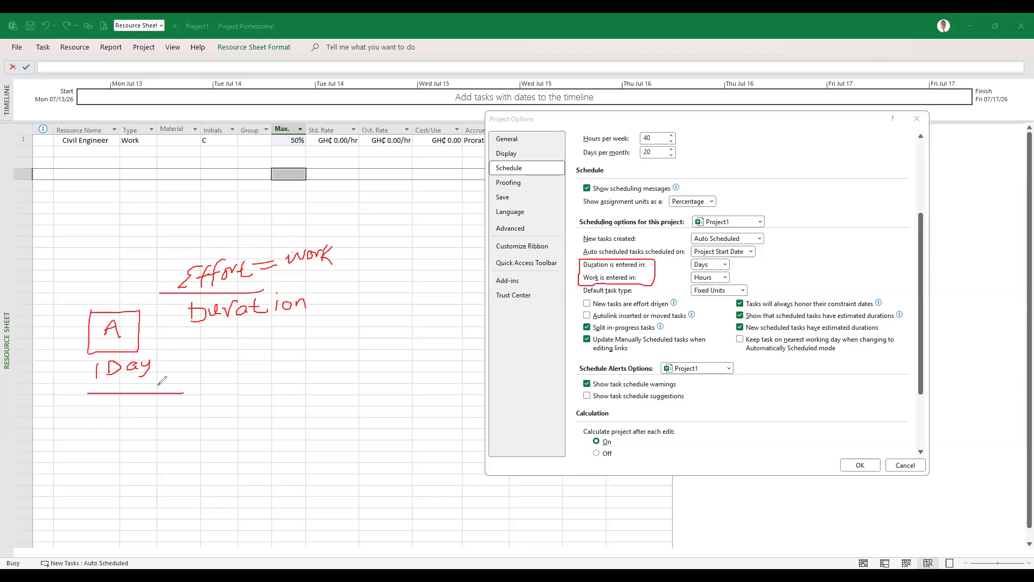
pyautogui.moveTo(97, 359); pyautogui.dragTo(103, 381)
pyautogui.moveTo(180, 358)
pyautogui.mouseDown()
pyautogui.moveTo(169, 362)
pyautogui.moveTo(218, 361)
pyautogui.mouseUp()
pyautogui.moveTo(216, 349)
pyautogui.mouseDown()
pyautogui.moveTo(213, 368)
pyautogui.moveTo(224, 349)
pyautogui.moveTo(231, 367)
pyautogui.moveTo(244, 359)
pyautogui.moveTo(233, 383)
pyautogui.mouseUp()
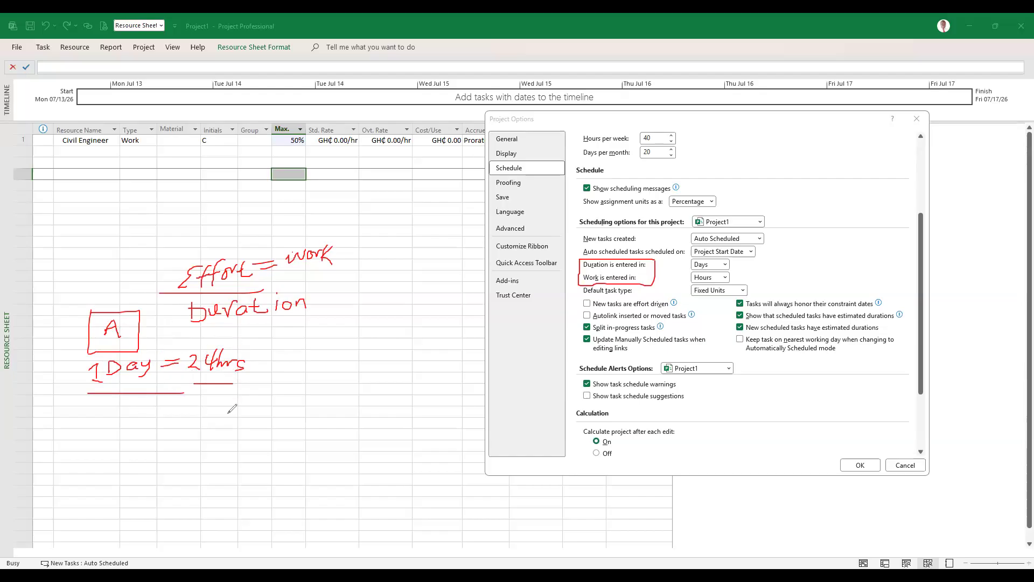
# Handwrite "Calendar" below the 24hrs note, underline it and draw a box around it
pyautogui.moveTo(229, 410)
pyautogui.mouseDown()
pyautogui.moveTo(229, 423)
pyautogui.moveTo(249, 405)
pyautogui.moveTo(269, 426)
pyautogui.moveTo(286, 405)
pyautogui.moveTo(302, 426)
pyautogui.moveTo(311, 416)
pyautogui.mouseUp()
pyautogui.moveTo(191, 446); pyautogui.dragTo(306, 442)
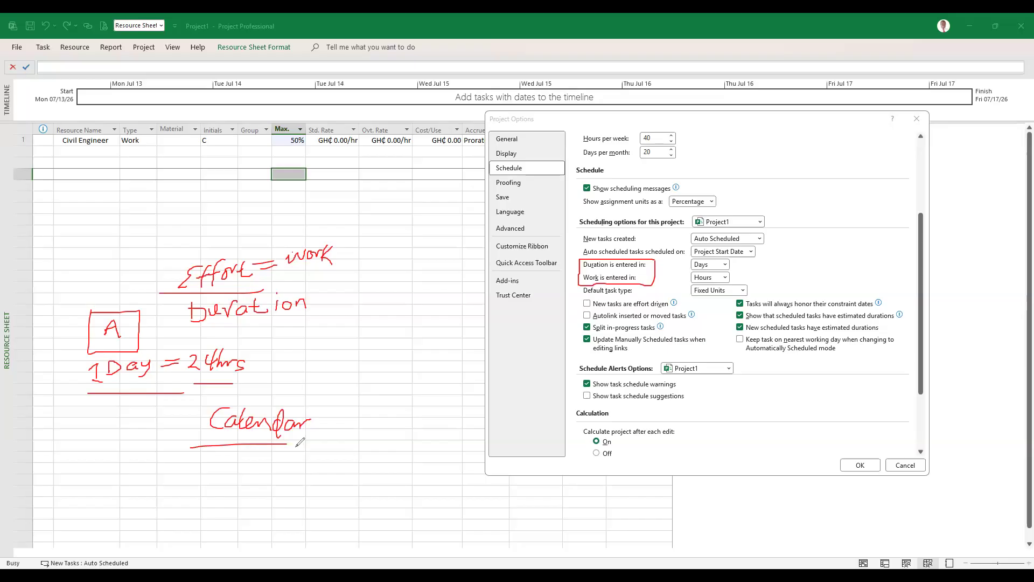
pyautogui.moveTo(195, 445)
pyautogui.mouseDown()
pyautogui.moveTo(208, 401)
pyautogui.moveTo(317, 399)
pyautogui.moveTo(332, 445)
pyautogui.mouseUp()
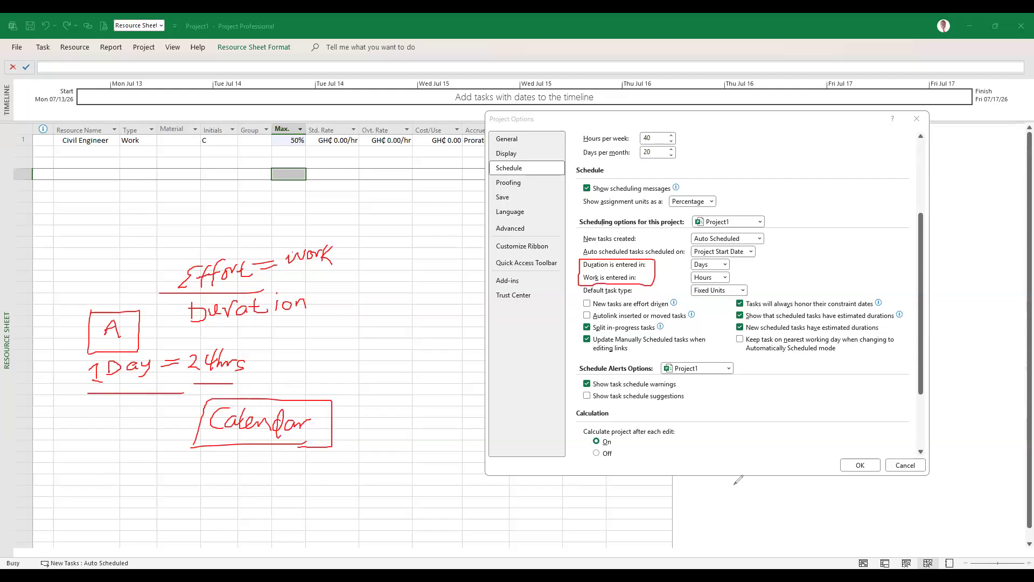
# Bring the calendar options into view and handwrite an equals sign with a bracketed "W & NW" after "Duration"
pyautogui.scroll(2, 918, 224)
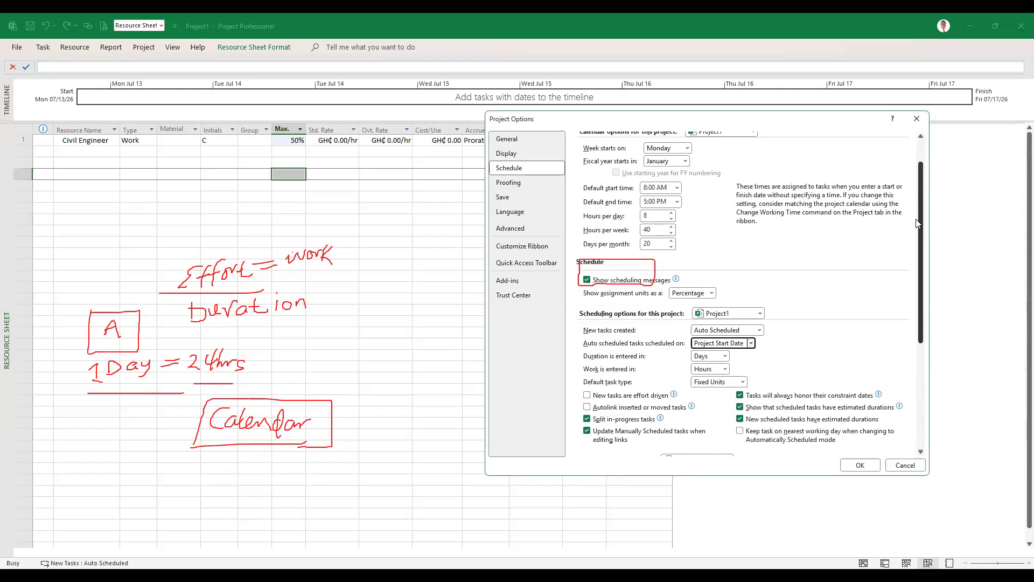
pyautogui.scroll(2, 918, 224)
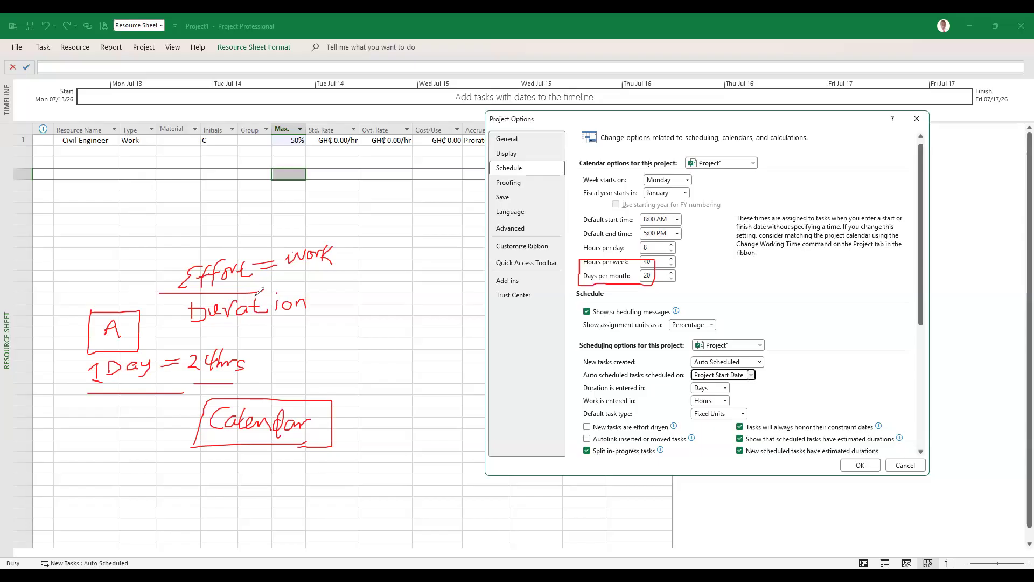
pyautogui.moveTo(323, 304); pyautogui.dragTo(344, 304)
pyautogui.moveTo(325, 310); pyautogui.dragTo(350, 308)
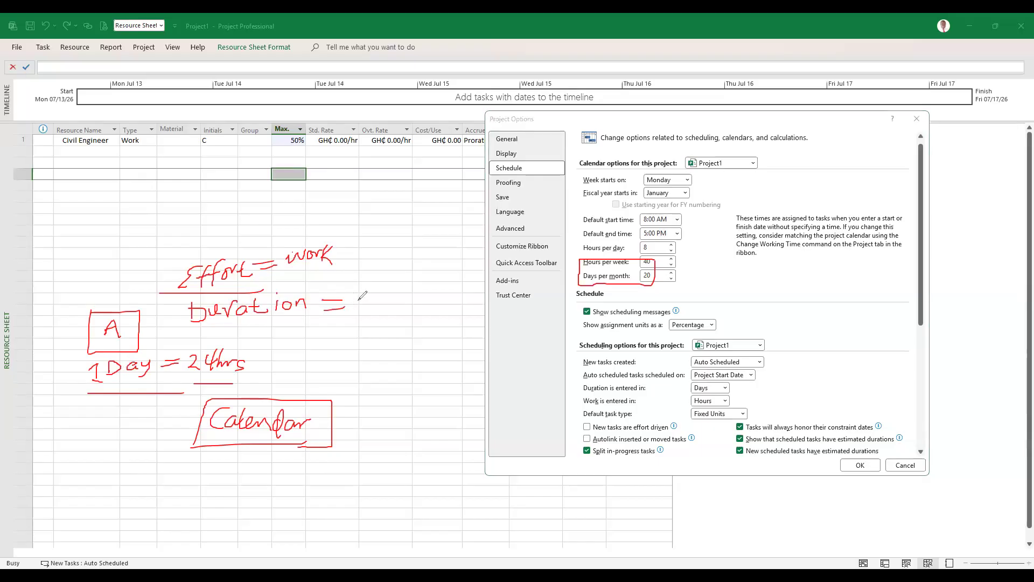
pyautogui.moveTo(365, 291)
pyautogui.mouseDown()
pyautogui.moveTo(345, 323)
pyautogui.moveTo(358, 327)
pyautogui.mouseUp()
pyautogui.moveTo(448, 293)
pyautogui.mouseDown()
pyautogui.moveTo(461, 294)
pyautogui.moveTo(439, 330)
pyautogui.mouseUp()
pyautogui.moveTo(361, 308)
pyautogui.mouseDown()
pyautogui.moveTo(446, 310)
pyautogui.moveTo(456, 295)
pyautogui.moveTo(449, 299)
pyautogui.mouseUp()
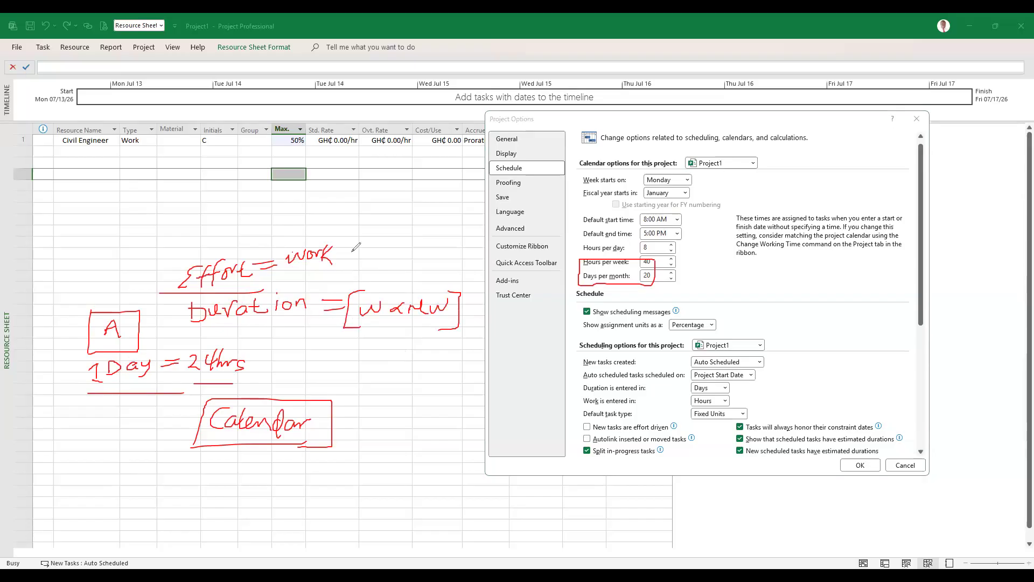
# Extend the effort note with "= 8 hrs" and add a boxed "1 Day" below the duration note
pyautogui.moveTo(353, 250); pyautogui.dragTo(369, 247)
pyautogui.moveTo(346, 252); pyautogui.dragTo(372, 256)
pyautogui.moveTo(387, 243); pyautogui.dragTo(389, 259)
pyautogui.moveTo(387, 241); pyautogui.dragTo(413, 252)
pyautogui.moveTo(416, 247); pyautogui.dragTo(427, 249)
pyautogui.moveTo(341, 350)
pyautogui.mouseDown()
pyautogui.moveTo(339, 372)
pyautogui.moveTo(384, 373)
pyautogui.moveTo(396, 339)
pyautogui.moveTo(330, 356)
pyautogui.moveTo(331, 377)
pyautogui.mouseUp()
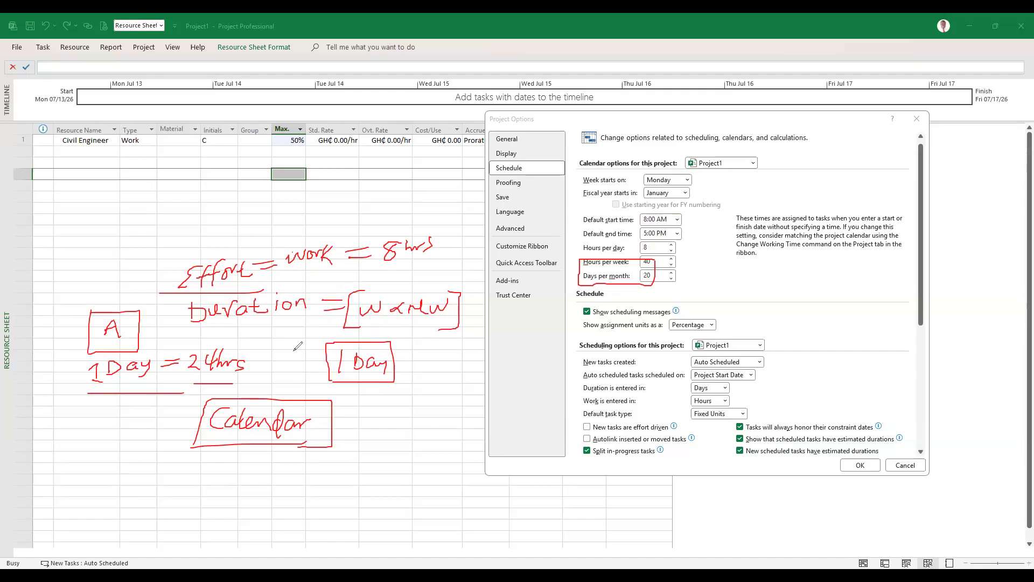
# Handwrite example hour values above the effort note, including a boxed "12h", and underline "Effort"
pyautogui.moveTo(330, 199)
pyautogui.mouseDown()
pyautogui.moveTo(320, 217)
pyautogui.moveTo(384, 205)
pyautogui.moveTo(425, 213)
pyautogui.mouseUp()
pyautogui.moveTo(246, 215)
pyautogui.mouseDown()
pyautogui.moveTo(244, 225)
pyautogui.moveTo(268, 222)
pyautogui.moveTo(235, 229)
pyautogui.moveTo(272, 205)
pyautogui.mouseUp()
pyautogui.click(235, 229)
pyautogui.moveTo(194, 290); pyautogui.dragTo(240, 286)
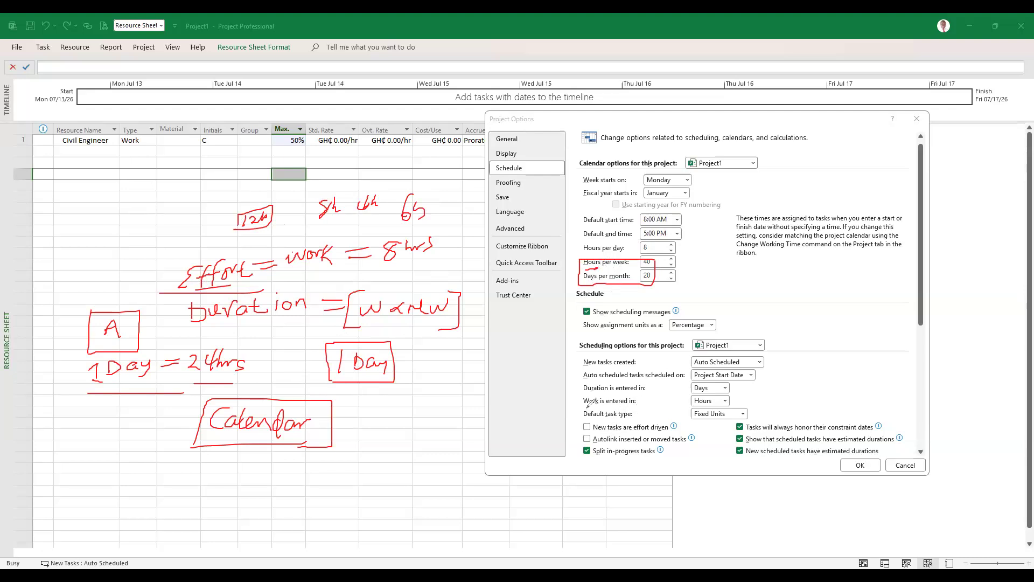
# Draw a box around "Work" in the "Work is entered in" label and an empty rectangle beside the handwritten hour values
pyautogui.moveTo(584, 407)
pyautogui.mouseDown()
pyautogui.moveTo(602, 398)
pyautogui.moveTo(579, 407)
pyautogui.mouseUp()
pyautogui.moveTo(78, 210); pyautogui.dragTo(81, 245)
pyautogui.moveTo(179, 209); pyautogui.dragTo(76, 246)
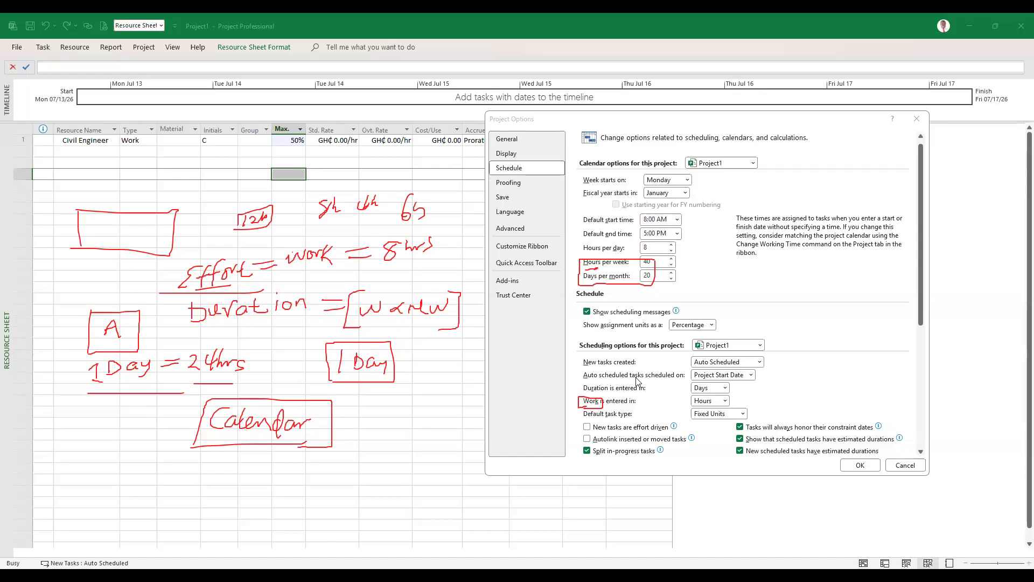
# Review the available units for entering duration and work, keeping Days for duration and Hours for work
pyautogui.click(724, 388)
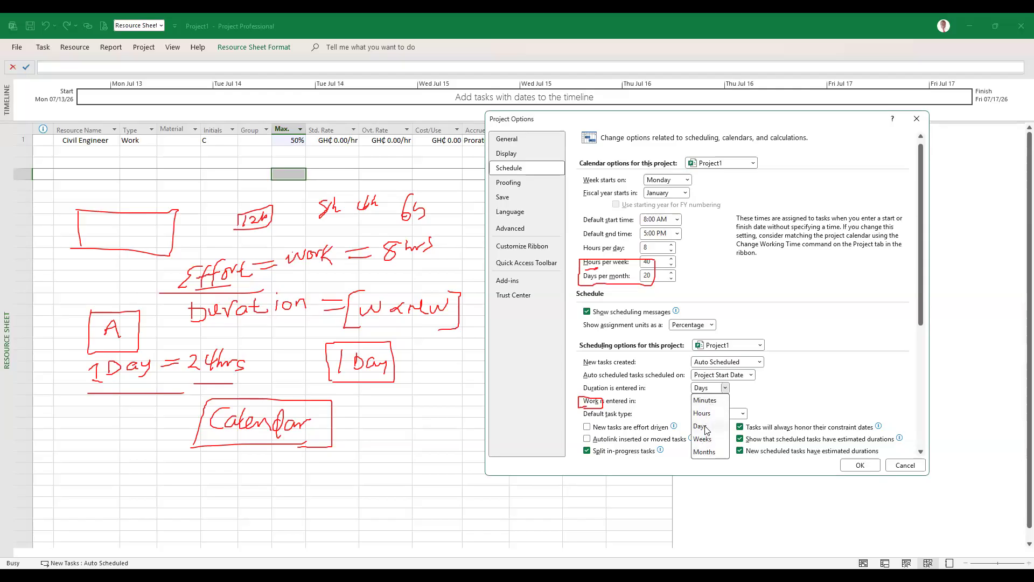
pyautogui.click(734, 395)
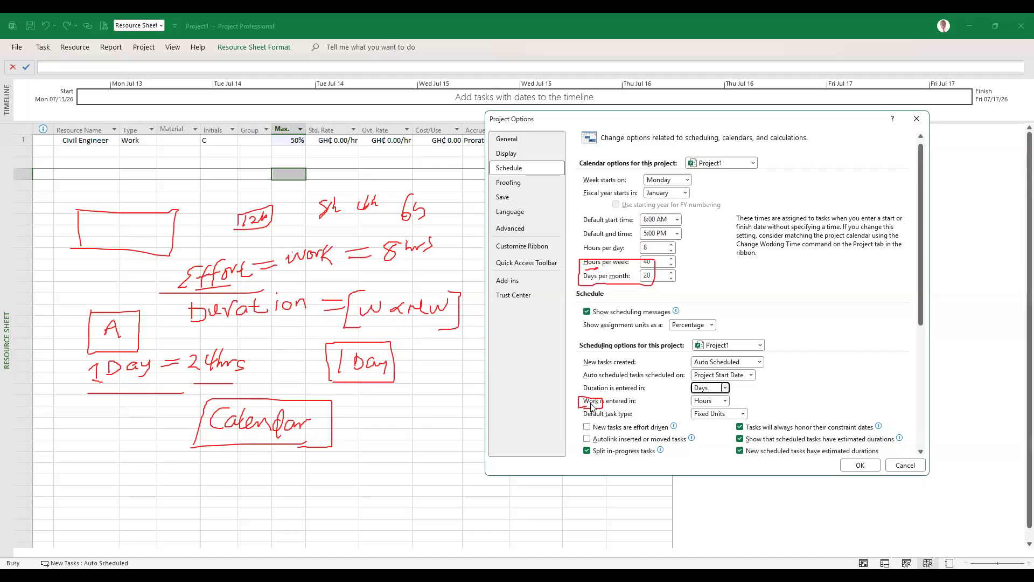
pyautogui.click(725, 401)
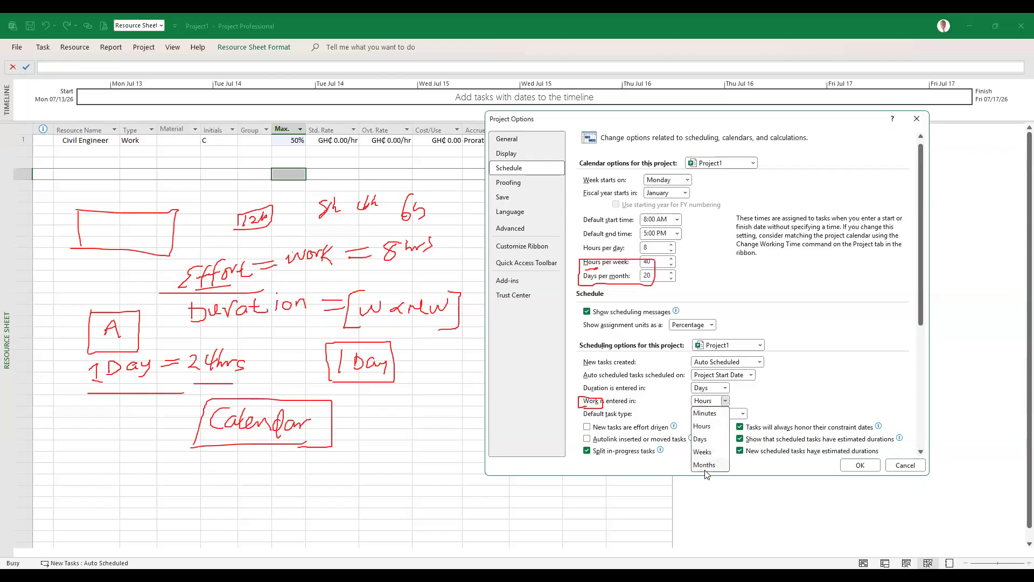
pyautogui.click(708, 429)
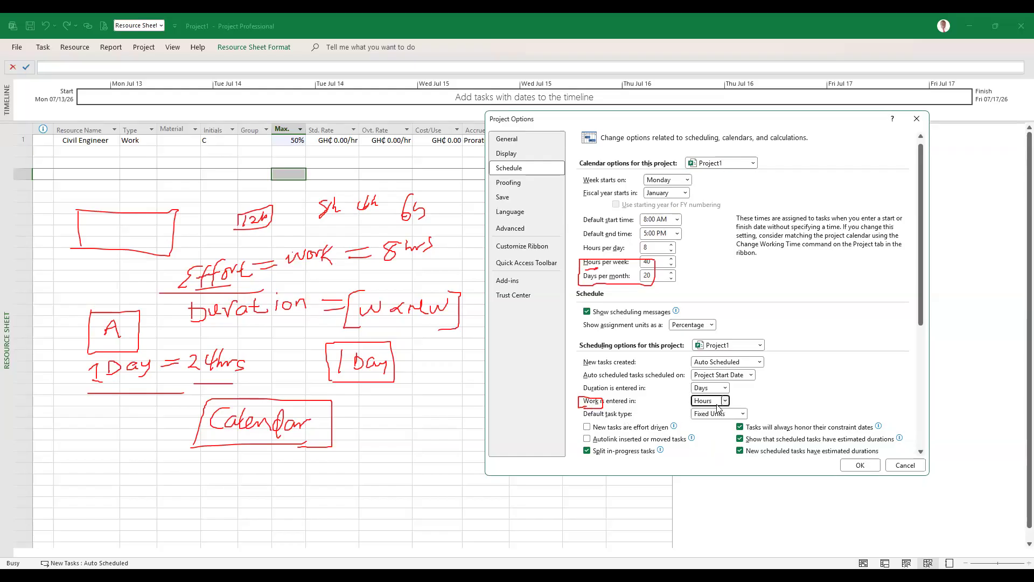
# Clear all drawings from the screen and circle the "Default task type" label in the scheduling options
pyautogui.scroll(-3, 923, 367)
pyautogui.scroll(-2, 923, 366)
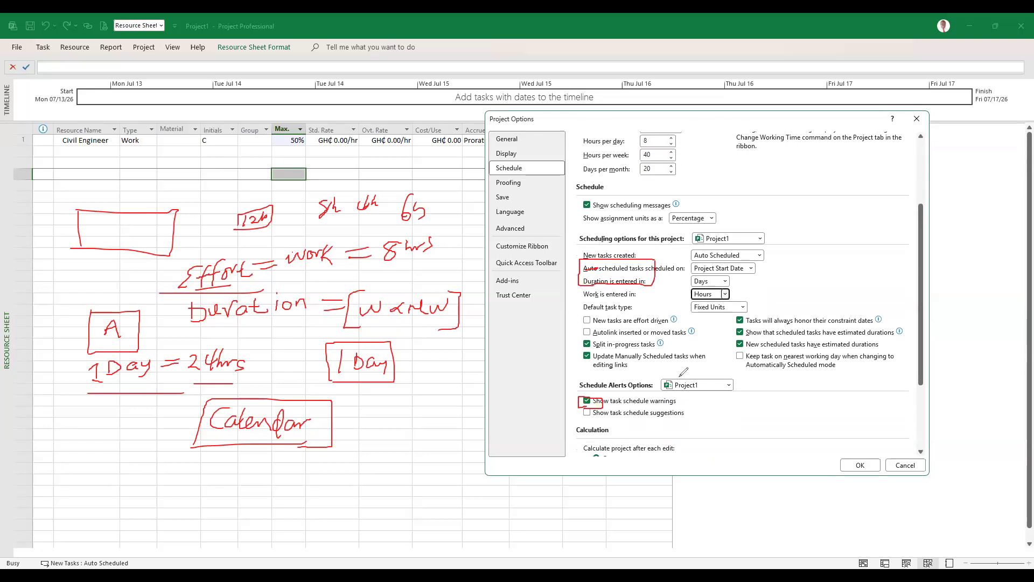
pyautogui.press('e')
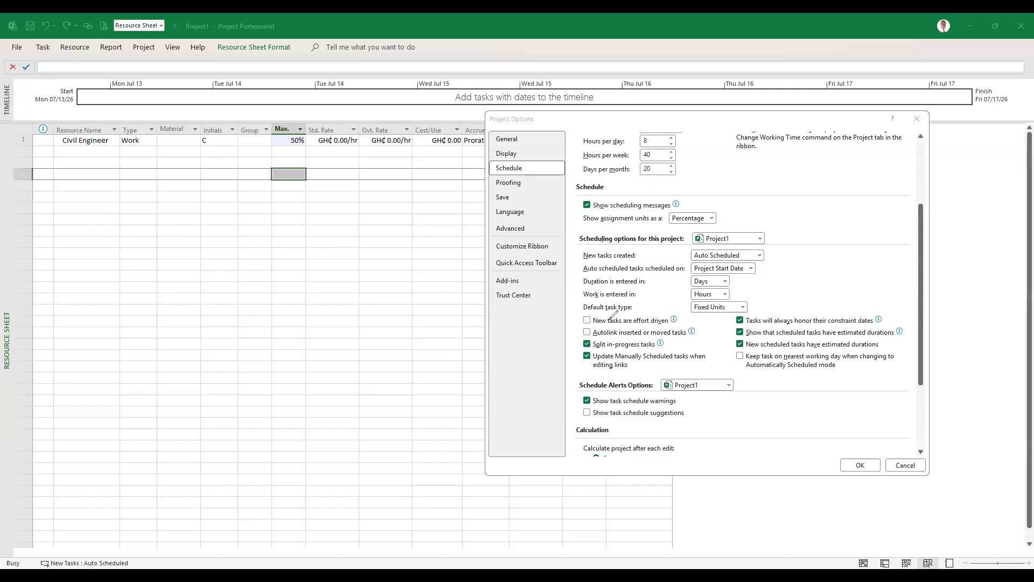
pyautogui.moveTo(639, 305)
pyautogui.mouseDown()
pyautogui.moveTo(575, 311)
pyautogui.moveTo(640, 303)
pyautogui.mouseUp()
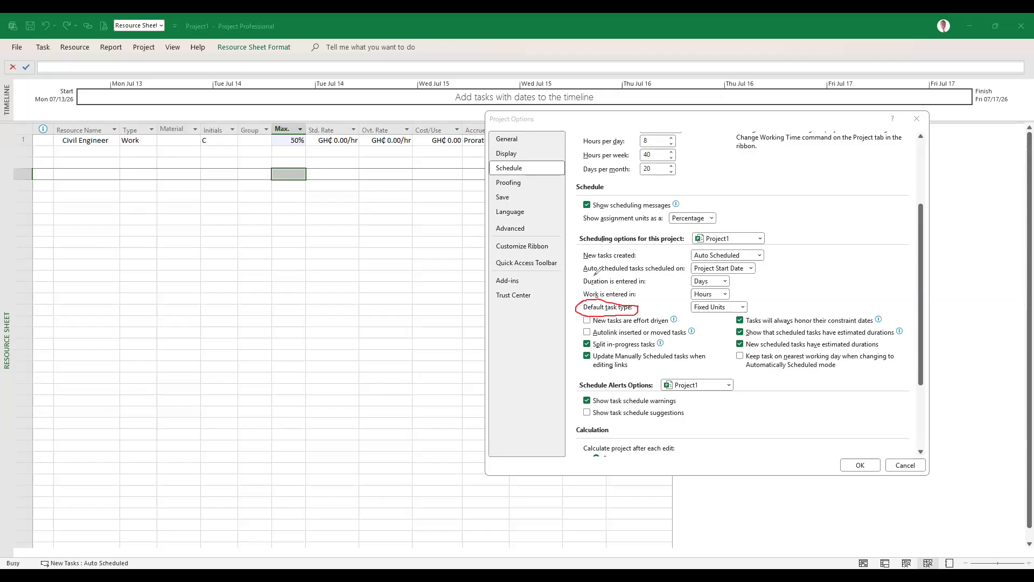
# Handwrite "Durat" over the empty resource rows, enclose it in a box and underline it
pyautogui.moveTo(176, 199); pyautogui.dragTo(177, 231)
pyautogui.moveTo(172, 206)
pyautogui.mouseDown()
pyautogui.moveTo(201, 215)
pyautogui.moveTo(173, 240)
pyautogui.moveTo(272, 215)
pyautogui.moveTo(358, 238)
pyautogui.mouseUp()
pyautogui.moveTo(308, 210); pyautogui.dragTo(334, 209)
pyautogui.moveTo(157, 251)
pyautogui.mouseDown()
pyautogui.moveTo(371, 204)
pyautogui.moveTo(144, 207)
pyautogui.moveTo(165, 244)
pyautogui.mouseUp()
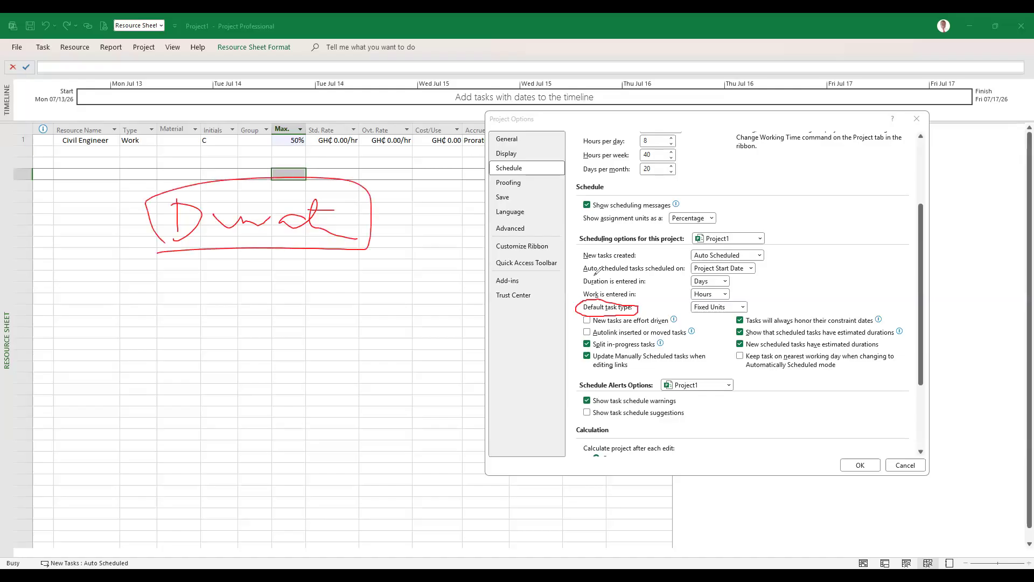
# Handwrite an underlined "Elapsed" followed by a dash and "Dur" below the boxed duration note
pyautogui.moveTo(120, 260); pyautogui.dragTo(122, 296)
pyautogui.moveTo(143, 251)
pyautogui.mouseDown()
pyautogui.moveTo(143, 296)
pyautogui.moveTo(272, 284)
pyautogui.moveTo(305, 246)
pyautogui.moveTo(281, 305)
pyautogui.mouseUp()
pyautogui.moveTo(112, 318)
pyautogui.mouseDown()
pyautogui.moveTo(292, 301)
pyautogui.moveTo(356, 280)
pyautogui.mouseUp()
pyautogui.moveTo(372, 256); pyautogui.dragTo(373, 299)
pyautogui.moveTo(366, 260)
pyautogui.mouseDown()
pyautogui.moveTo(400, 286)
pyautogui.moveTo(372, 299)
pyautogui.moveTo(451, 283)
pyautogui.mouseUp()
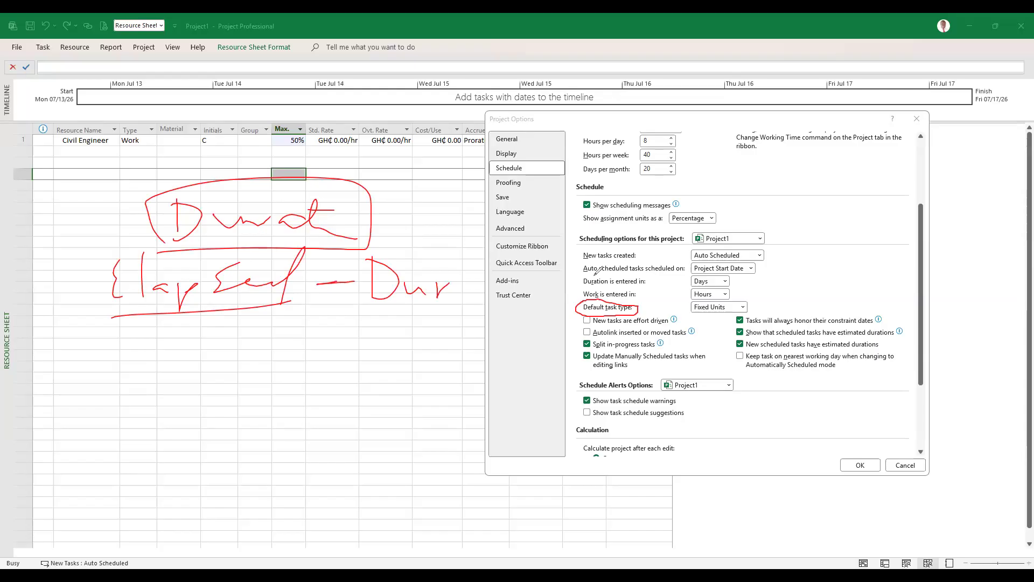
# Draw a small marked box below the elapsed duration note and handwrite an underlined "2 days" beside it
pyautogui.moveTo(144, 341)
pyautogui.mouseDown()
pyautogui.moveTo(143, 385)
pyautogui.moveTo(209, 366)
pyautogui.moveTo(148, 394)
pyautogui.mouseUp()
pyautogui.moveTo(166, 357); pyautogui.dragTo(172, 366)
pyautogui.moveTo(165, 366); pyautogui.dragTo(181, 362)
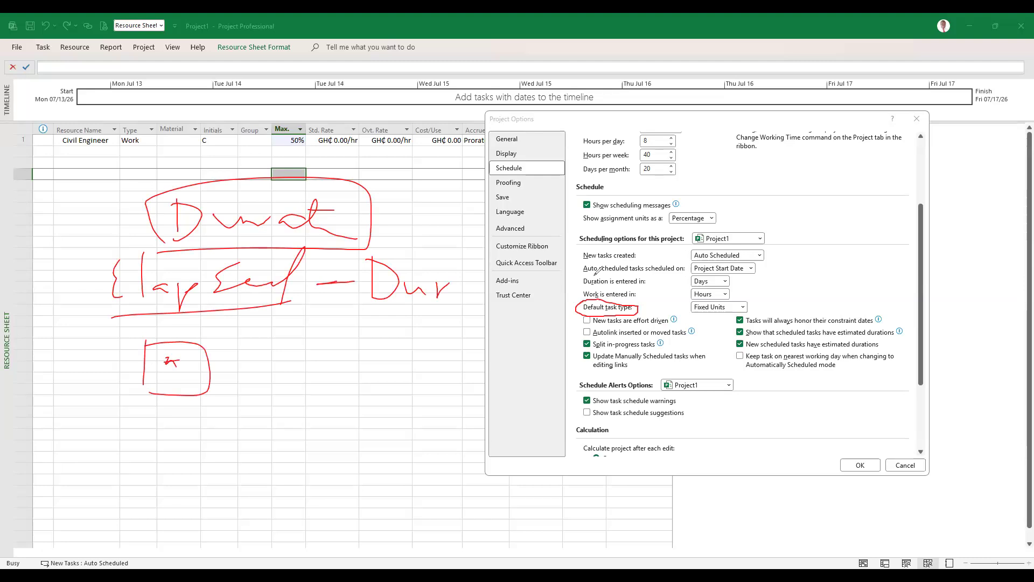
pyautogui.moveTo(218, 324)
pyautogui.mouseDown()
pyautogui.moveTo(234, 348)
pyautogui.moveTo(265, 335)
pyautogui.moveTo(278, 344)
pyautogui.moveTo(307, 327)
pyautogui.moveTo(339, 364)
pyautogui.moveTo(367, 325)
pyautogui.mouseUp()
pyautogui.moveTo(235, 362); pyautogui.dragTo(360, 354)
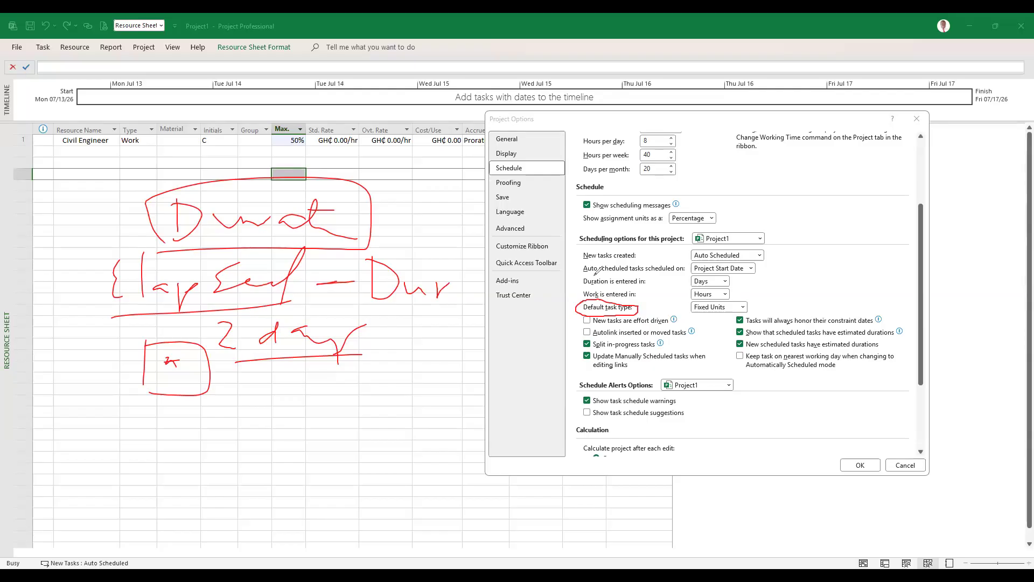
# Handwrite a boxed "48" below the "2 days" note and a boxed "16 hrs" below the small marked box
pyautogui.moveTo(249, 388)
pyautogui.mouseDown()
pyautogui.moveTo(259, 405)
pyautogui.moveTo(297, 404)
pyautogui.moveTo(276, 426)
pyautogui.mouseUp()
pyautogui.moveTo(326, 374)
pyautogui.mouseDown()
pyautogui.moveTo(311, 383)
pyautogui.moveTo(315, 426)
pyautogui.moveTo(333, 366)
pyautogui.mouseUp()
pyautogui.moveTo(333, 366); pyautogui.dragTo(344, 420)
pyautogui.moveTo(258, 434)
pyautogui.mouseDown()
pyautogui.moveTo(360, 423)
pyautogui.moveTo(333, 359)
pyautogui.moveTo(263, 431)
pyautogui.mouseUp()
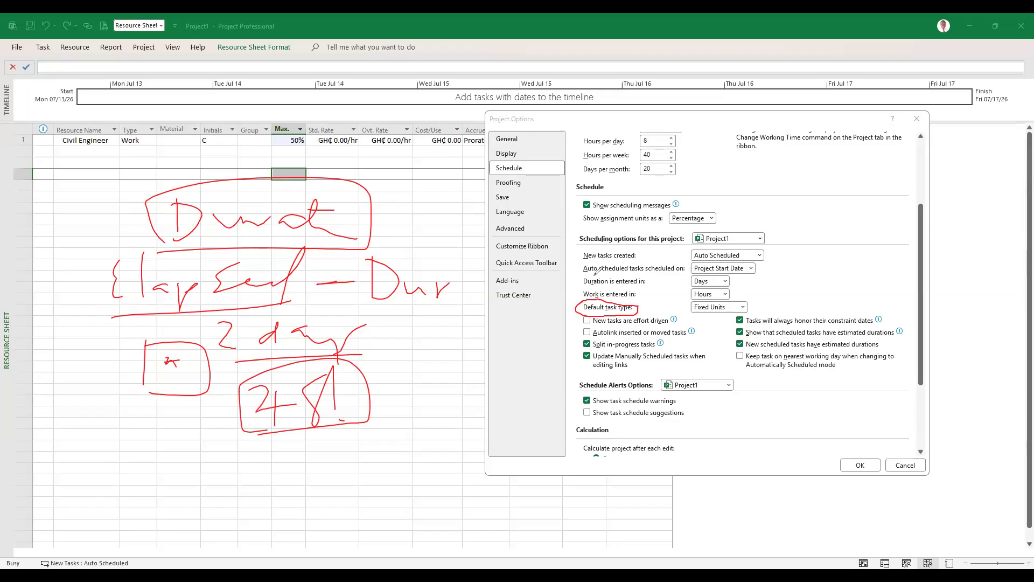
pyautogui.moveTo(156, 416)
pyautogui.mouseDown()
pyautogui.moveTo(141, 465)
pyautogui.moveTo(172, 456)
pyautogui.moveTo(156, 457)
pyautogui.mouseUp()
pyautogui.moveTo(205, 402)
pyautogui.mouseDown()
pyautogui.moveTo(208, 459)
pyautogui.moveTo(237, 464)
pyautogui.mouseUp()
pyautogui.moveTo(117, 471)
pyautogui.mouseDown()
pyautogui.moveTo(262, 454)
pyautogui.moveTo(145, 392)
pyautogui.moveTo(115, 458)
pyautogui.mouseUp()
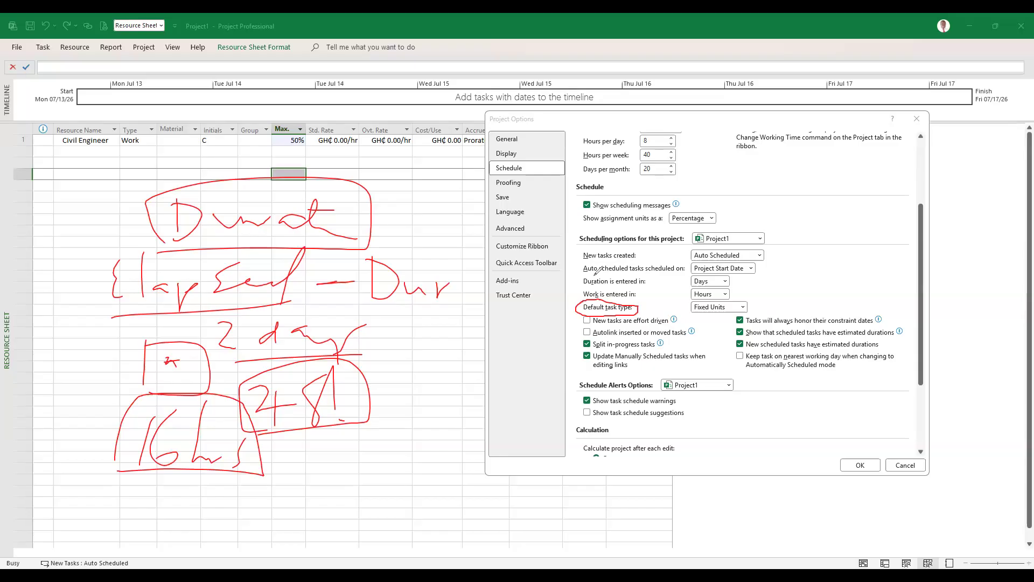
# Handwrite "8hrs" on both sides of the day notes and add "24h" and a short duration note beneath
pyautogui.moveTo(432, 351)
pyautogui.mouseDown()
pyautogui.moveTo(415, 373)
pyautogui.moveTo(434, 332)
pyautogui.moveTo(440, 397)
pyautogui.moveTo(464, 389)
pyautogui.mouseUp()
pyautogui.moveTo(409, 409)
pyautogui.mouseDown()
pyautogui.moveTo(469, 344)
pyautogui.moveTo(377, 409)
pyautogui.moveTo(383, 424)
pyautogui.moveTo(405, 405)
pyautogui.mouseUp()
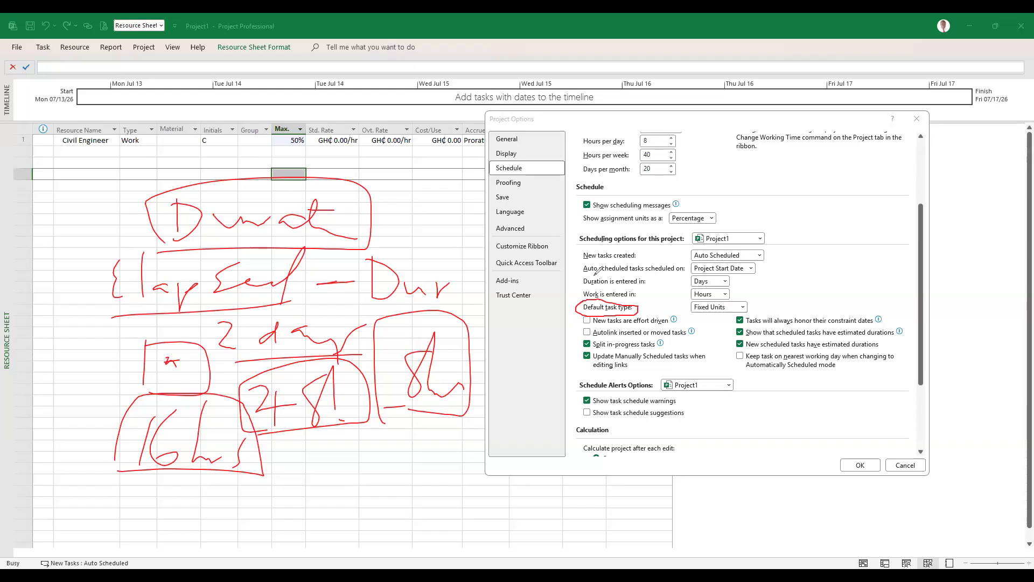
pyautogui.moveTo(68, 353)
pyautogui.mouseDown()
pyautogui.moveTo(76, 345)
pyautogui.moveTo(83, 410)
pyautogui.moveTo(110, 408)
pyautogui.moveTo(111, 419)
pyautogui.mouseUp()
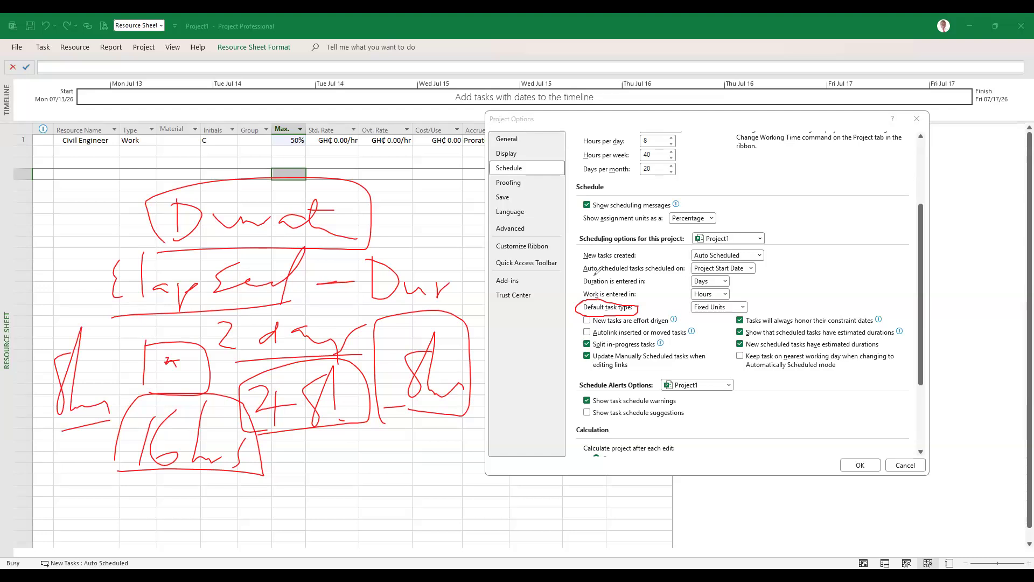
pyautogui.moveTo(80, 428)
pyautogui.mouseDown()
pyautogui.moveTo(73, 502)
pyautogui.moveTo(112, 497)
pyautogui.mouseUp()
pyautogui.moveTo(52, 509)
pyautogui.mouseDown()
pyautogui.moveTo(115, 501)
pyautogui.moveTo(65, 459)
pyautogui.moveTo(51, 505)
pyautogui.mouseUp()
pyautogui.moveTo(141, 480)
pyautogui.mouseDown()
pyautogui.moveTo(172, 490)
pyautogui.moveTo(265, 487)
pyautogui.moveTo(274, 507)
pyautogui.mouseUp()
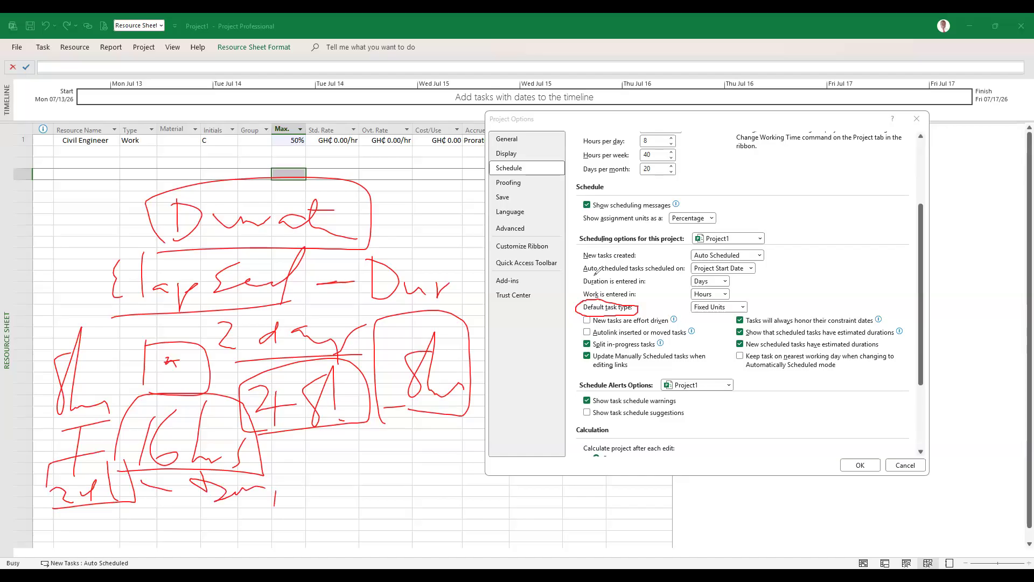
# Draw a box around the "Work is entered in" and "Default task type" labels and add a short mark beside the boxed "Durat"
pyautogui.moveTo(660, 287)
pyautogui.mouseDown()
pyautogui.moveTo(596, 286)
pyautogui.moveTo(567, 299)
pyautogui.moveTo(586, 314)
pyautogui.mouseUp()
pyautogui.moveTo(659, 291); pyautogui.dragTo(656, 313)
pyautogui.moveTo(402, 186); pyautogui.dragTo(403, 212)
pyautogui.moveTo(382, 191)
pyautogui.mouseDown()
pyautogui.moveTo(381, 220)
pyautogui.moveTo(431, 212)
pyautogui.moveTo(436, 231)
pyautogui.mouseUp()
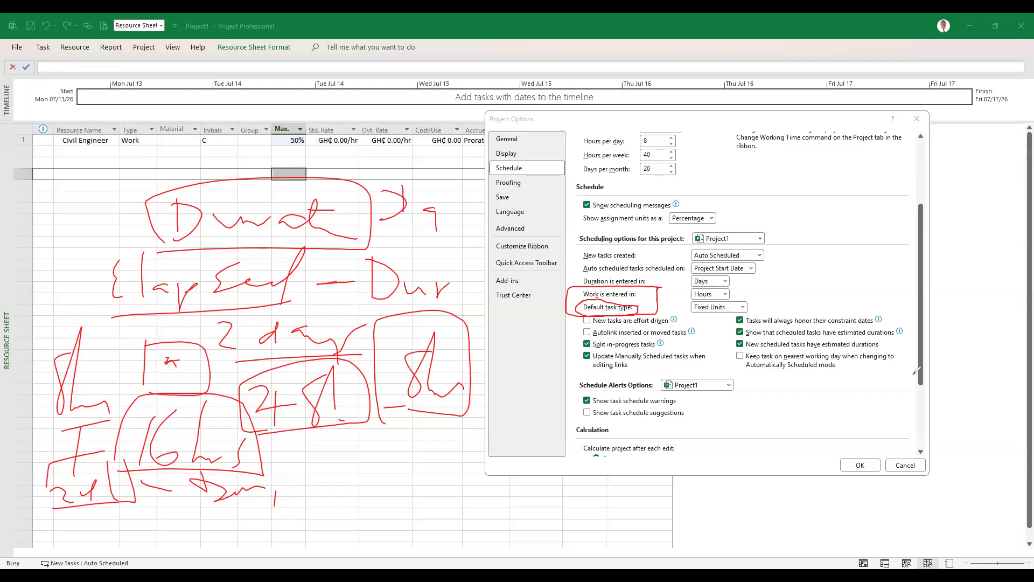
# Clear the drawings and handwrite an underlined "Duration" followed by a dash and "1 Day"
pyautogui.press('e')
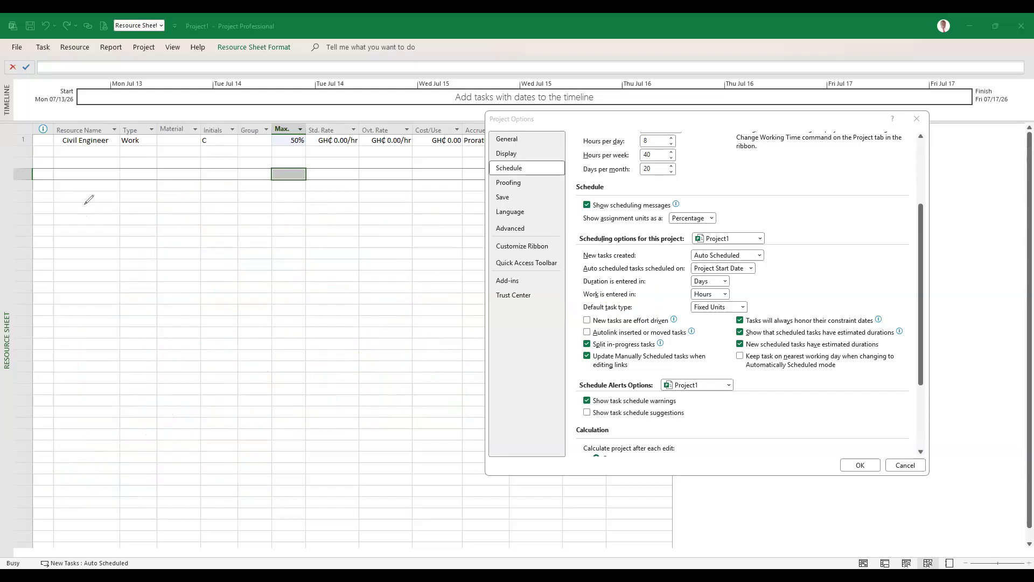
pyautogui.moveTo(85, 195)
pyautogui.mouseDown()
pyautogui.moveTo(86, 222)
pyautogui.moveTo(101, 217)
pyautogui.moveTo(52, 218)
pyautogui.mouseUp()
pyautogui.moveTo(118, 203)
pyautogui.mouseDown()
pyautogui.moveTo(153, 207)
pyautogui.moveTo(161, 220)
pyautogui.moveTo(164, 199)
pyautogui.moveTo(171, 221)
pyautogui.moveTo(181, 208)
pyautogui.moveTo(176, 219)
pyautogui.mouseUp()
pyautogui.moveTo(182, 202)
pyautogui.mouseDown()
pyautogui.moveTo(181, 219)
pyautogui.moveTo(195, 202)
pyautogui.moveTo(216, 205)
pyautogui.moveTo(215, 223)
pyautogui.mouseUp()
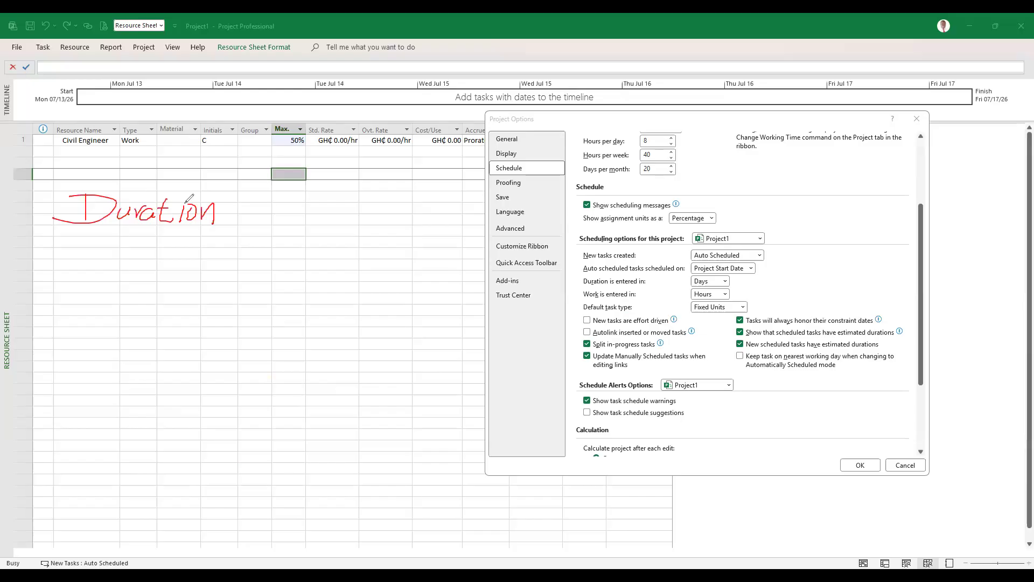
pyautogui.moveTo(79, 231); pyautogui.dragTo(216, 225)
pyautogui.click(242, 214)
pyautogui.moveTo(242, 214)
pyautogui.mouseDown()
pyautogui.moveTo(338, 206)
pyautogui.moveTo(354, 220)
pyautogui.mouseUp()
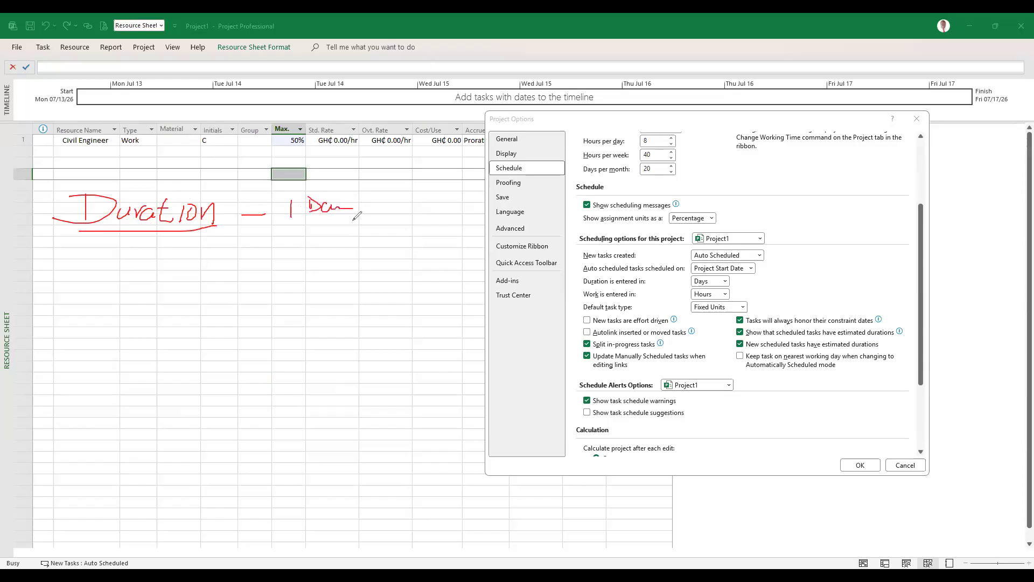
# Handwrite a circled "Work/Eff" below the duration note, with example values 24hrs, 8hrs, 4h, 6h, 12 and 16
pyautogui.moveTo(99, 251)
pyautogui.mouseDown()
pyautogui.moveTo(148, 252)
pyautogui.moveTo(152, 284)
pyautogui.moveTo(197, 260)
pyautogui.moveTo(264, 253)
pyautogui.moveTo(370, 260)
pyautogui.moveTo(321, 278)
pyautogui.moveTo(368, 279)
pyautogui.mouseUp()
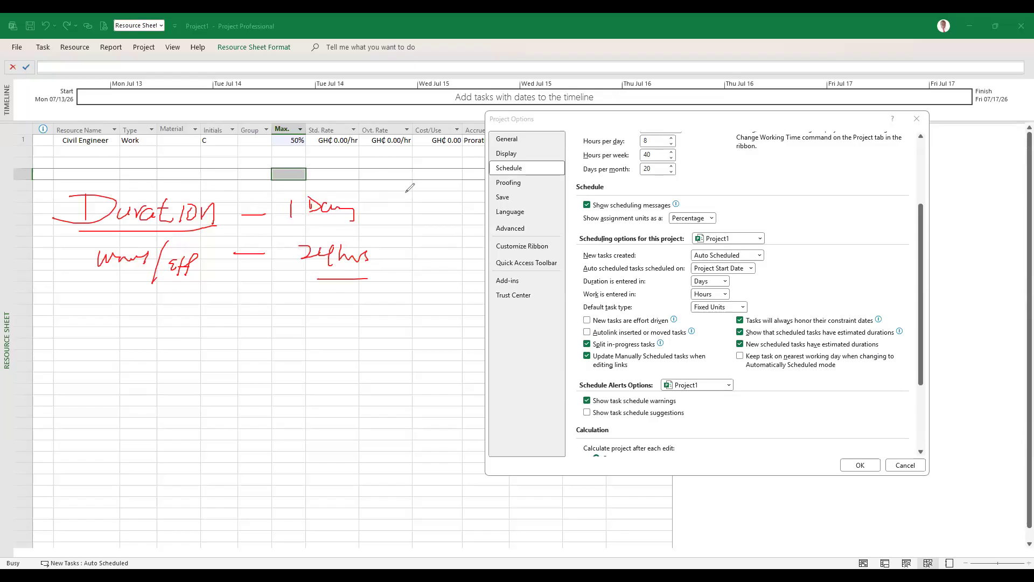
pyautogui.moveTo(295, 217); pyautogui.dragTo(438, 235)
pyautogui.moveTo(111, 308)
pyautogui.mouseDown()
pyautogui.moveTo(152, 307)
pyautogui.moveTo(161, 296)
pyautogui.mouseUp()
pyautogui.click(236, 297)
pyautogui.moveTo(319, 295)
pyautogui.mouseDown()
pyautogui.moveTo(305, 308)
pyautogui.moveTo(317, 299)
pyautogui.moveTo(326, 316)
pyautogui.moveTo(360, 314)
pyautogui.moveTo(322, 391)
pyautogui.moveTo(340, 397)
pyautogui.moveTo(322, 422)
pyautogui.moveTo(336, 421)
pyautogui.moveTo(319, 472)
pyautogui.moveTo(328, 462)
pyautogui.moveTo(347, 476)
pyautogui.mouseUp()
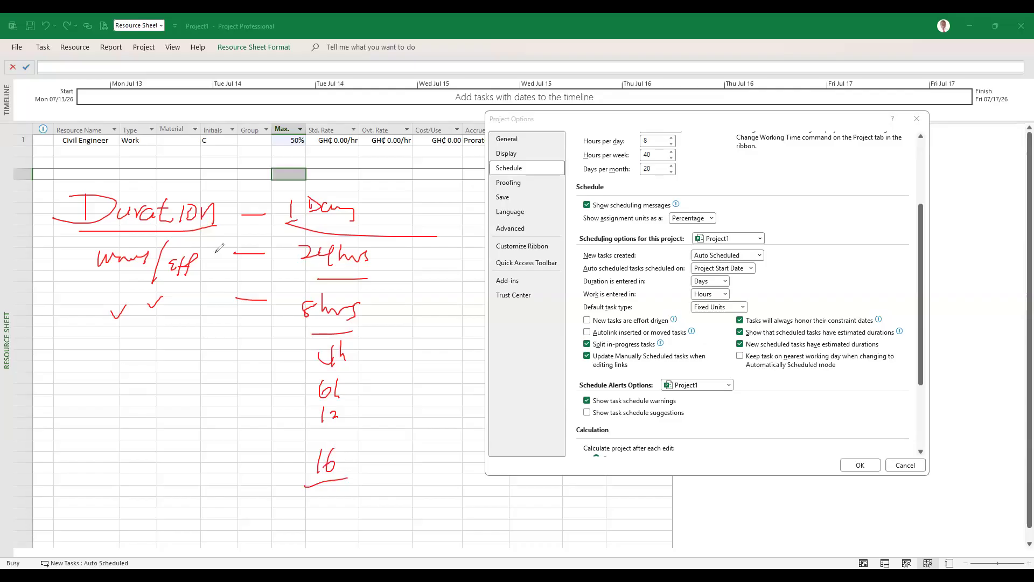
pyautogui.moveTo(219, 243)
pyautogui.mouseDown()
pyautogui.moveTo(135, 235)
pyautogui.moveTo(141, 288)
pyautogui.moveTo(210, 250)
pyautogui.moveTo(207, 237)
pyautogui.mouseUp()
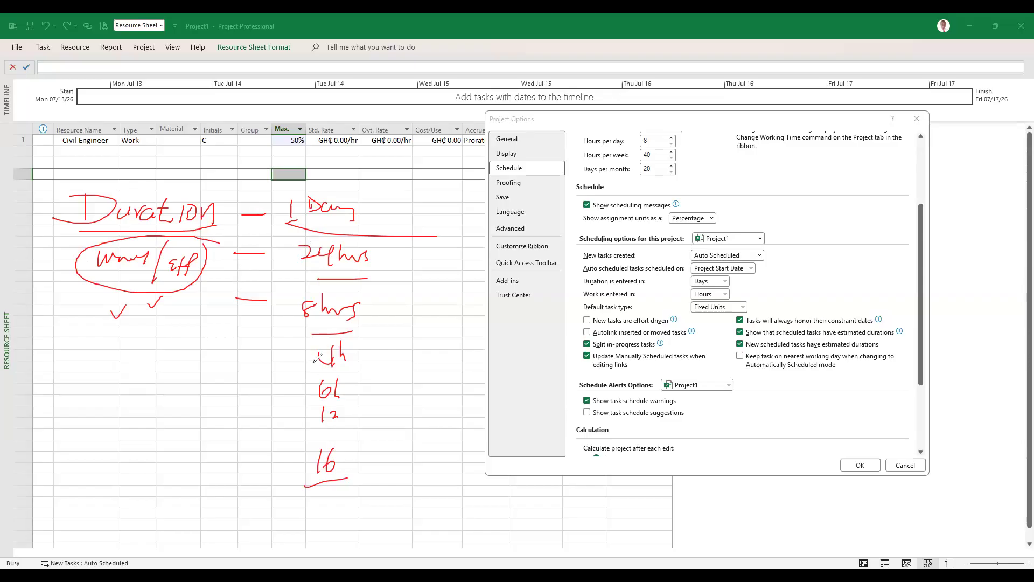
pyautogui.moveTo(107, 278); pyautogui.dragTo(179, 277)
# Clear the notes, circle "Default task type" and its "Fixed Units" value, and view the available task types without changing the setting
pyautogui.press('e')
pyautogui.moveTo(638, 303); pyautogui.dragTo(579, 311)
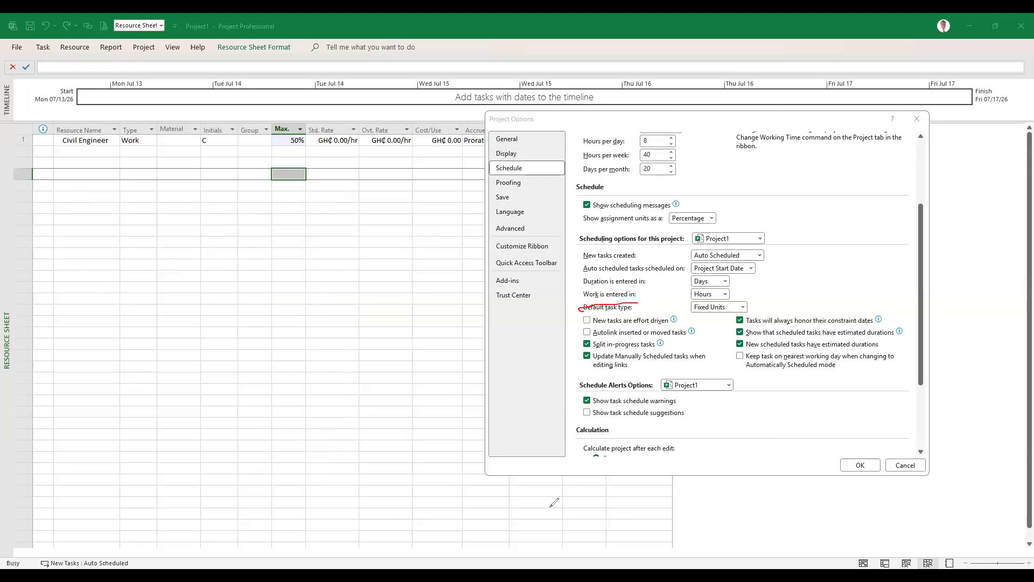
pyautogui.moveTo(638, 301)
pyautogui.mouseDown()
pyautogui.moveTo(575, 305)
pyautogui.moveTo(608, 315)
pyautogui.moveTo(646, 306)
pyautogui.moveTo(638, 300)
pyautogui.mouseUp()
pyautogui.moveTo(750, 296)
pyautogui.mouseDown()
pyautogui.moveTo(689, 305)
pyautogui.moveTo(752, 306)
pyautogui.moveTo(749, 295)
pyautogui.mouseUp()
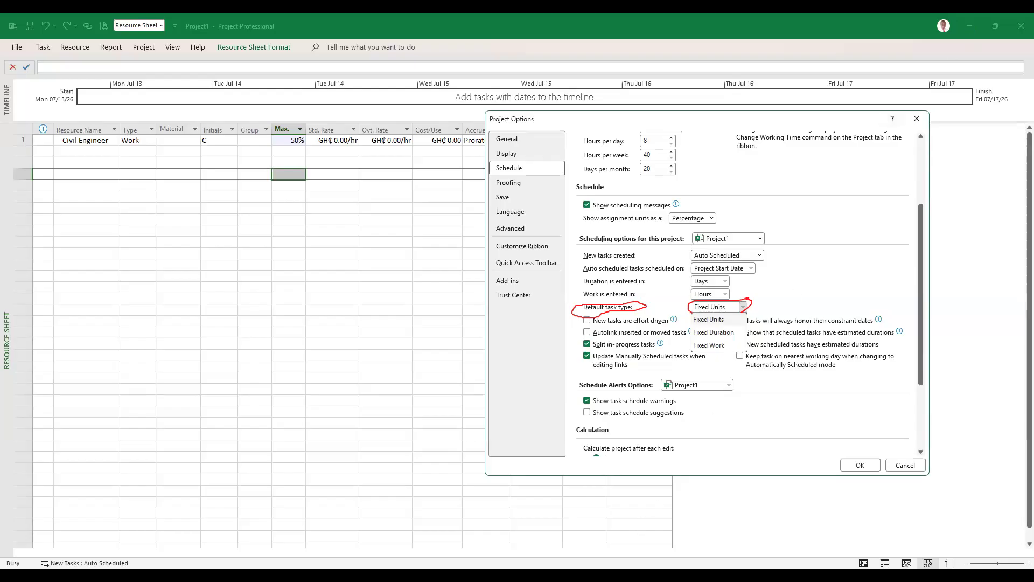
pyautogui.click(828, 337)
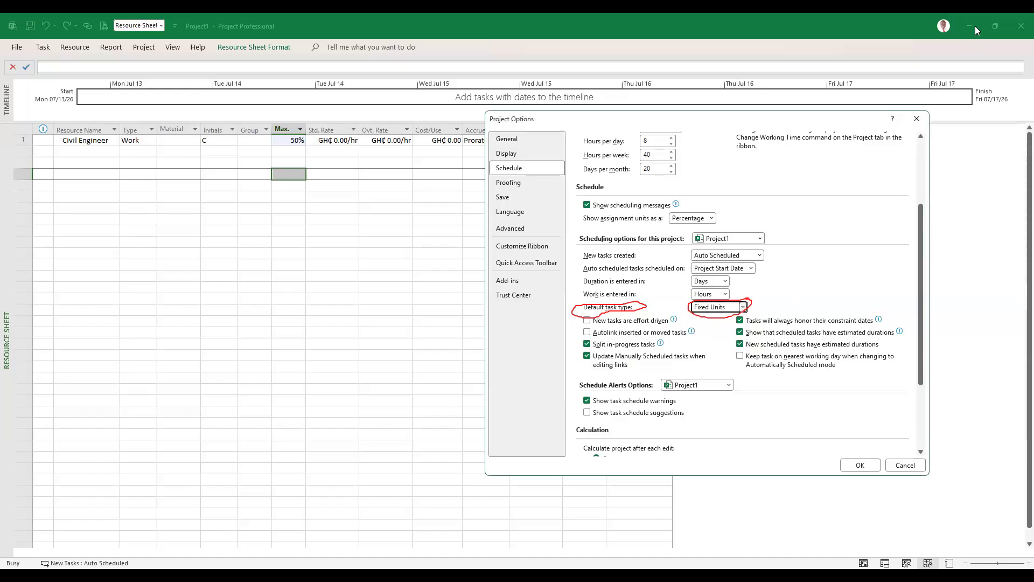
# Close the Project Options dialog without applying changes and maximize the project window
pyautogui.click(916, 119)
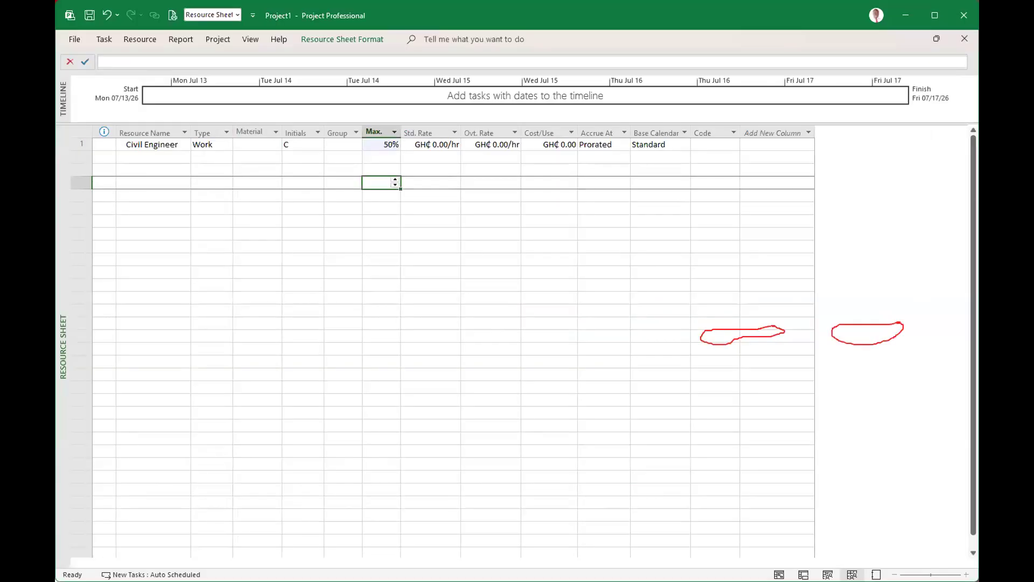
pyautogui.hotkey('alt', 'Tab')
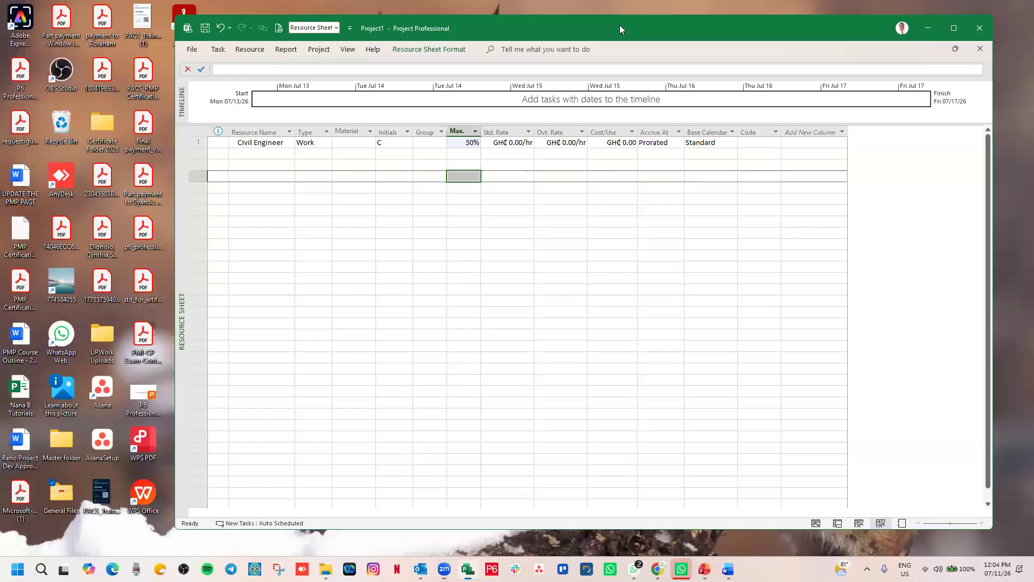
pyautogui.moveTo(787, 30); pyautogui.dragTo(662, 62)
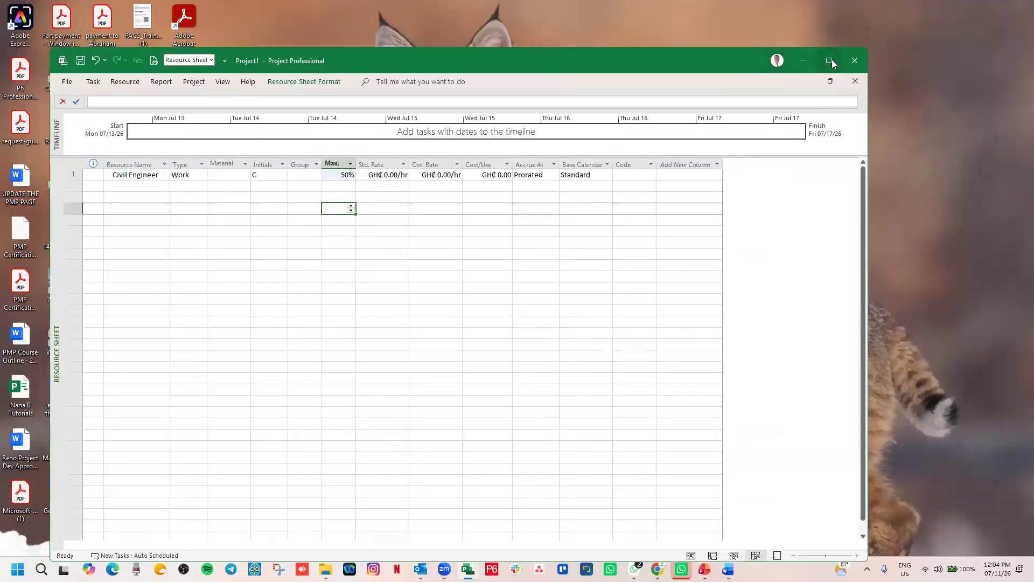
pyautogui.click(832, 59)
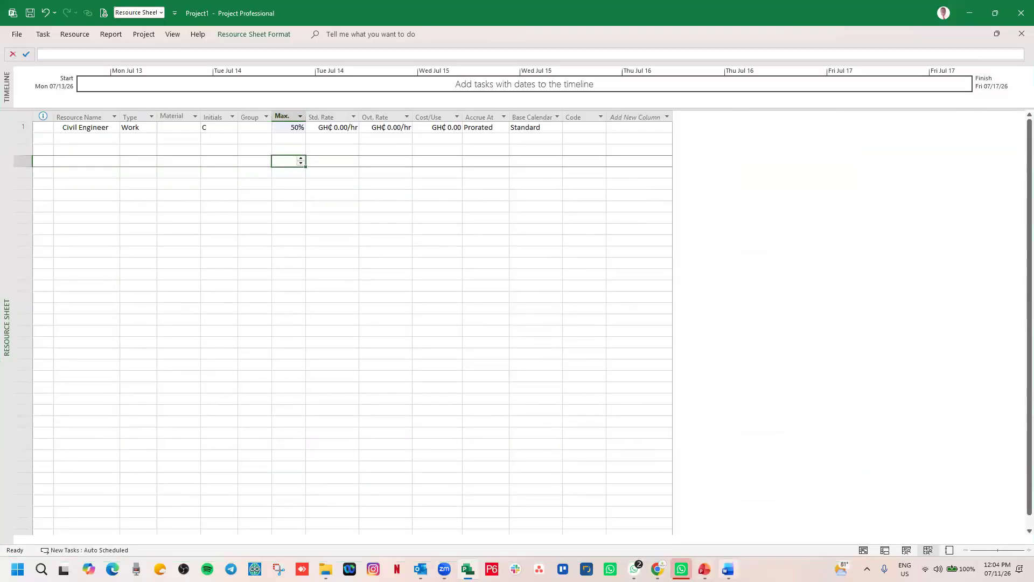
# Switch to the "MS Project Notes" document in Word and position its window beside the resource sheet's first columns
pyautogui.click(728, 570)
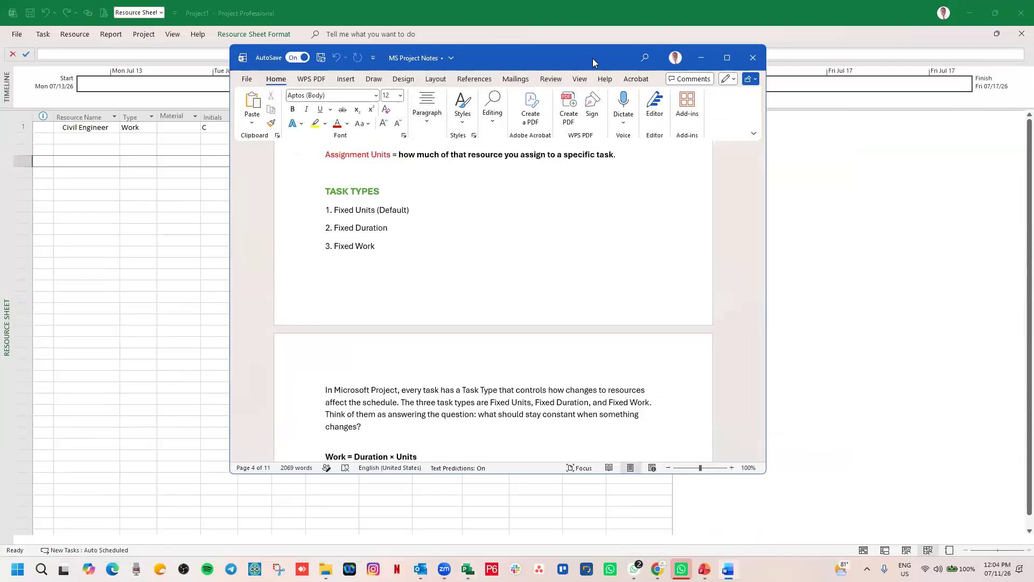
pyautogui.moveTo(593, 59); pyautogui.dragTo(784, 83)
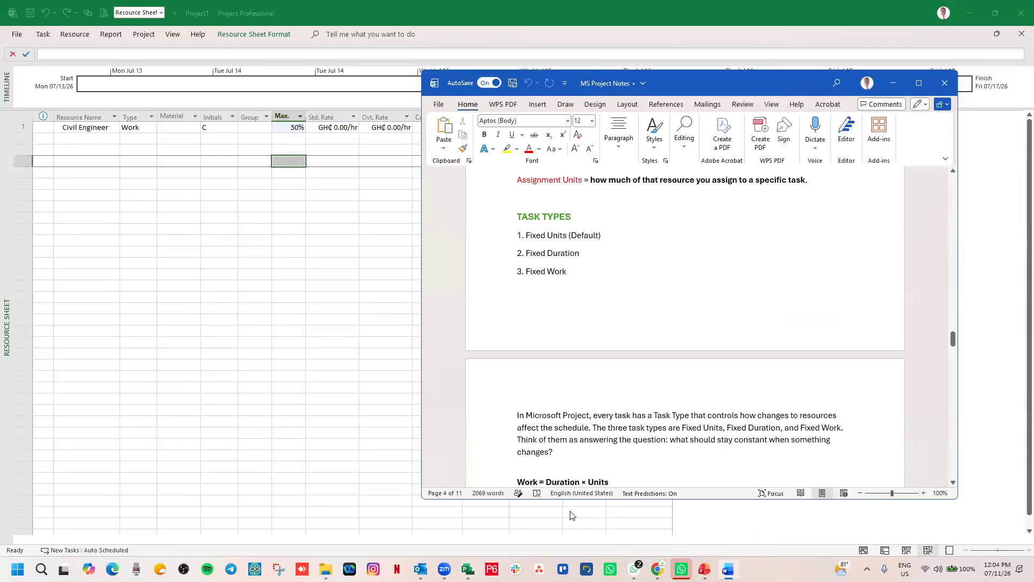
pyautogui.click(412, 483)
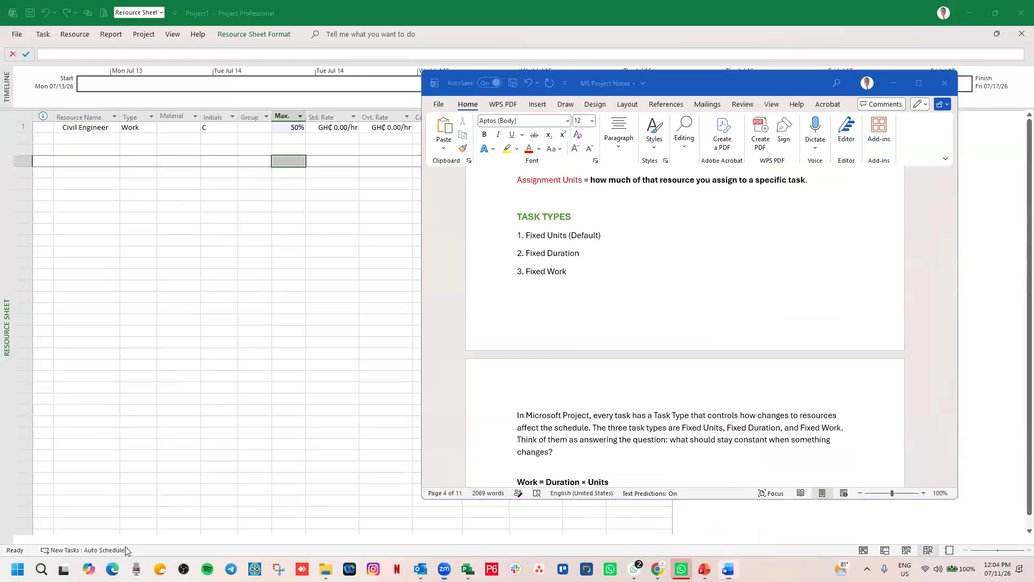
pyautogui.click(709, 85)
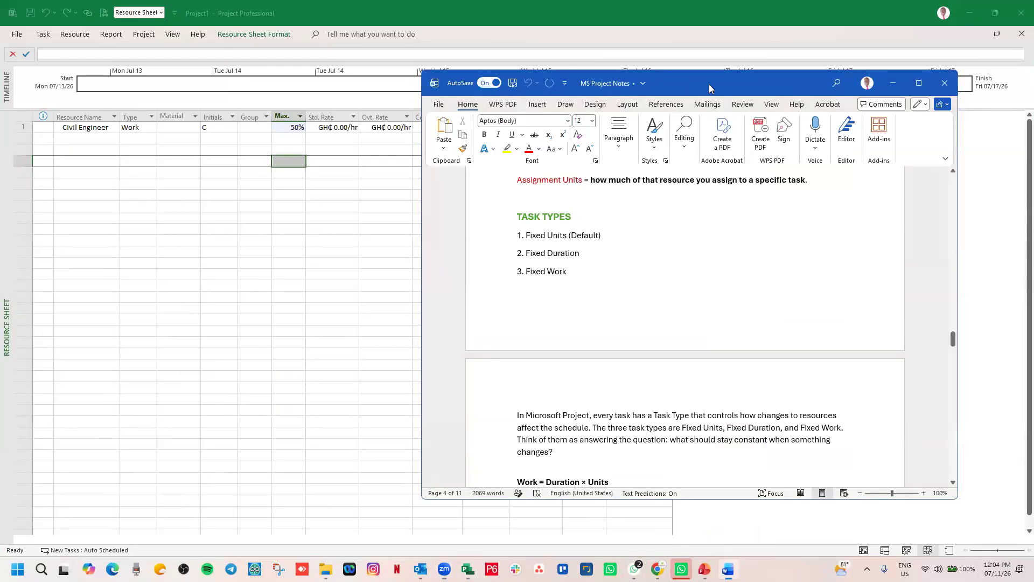
# Shift the Word notes window aside and open the Schedule settings in the Project Options of Project
pyautogui.moveTo(709, 84); pyautogui.dragTo(762, 79)
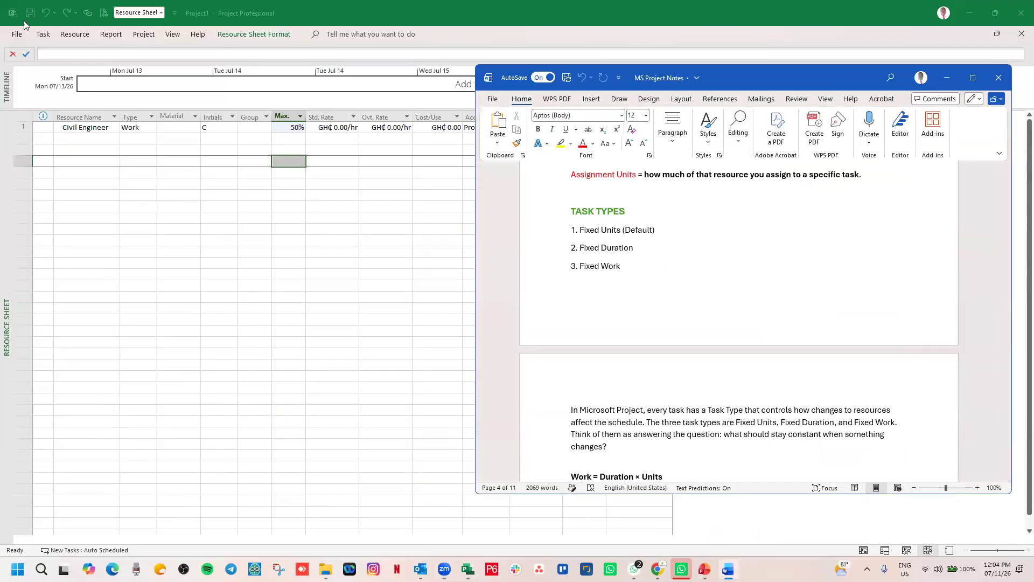
pyautogui.click(18, 39)
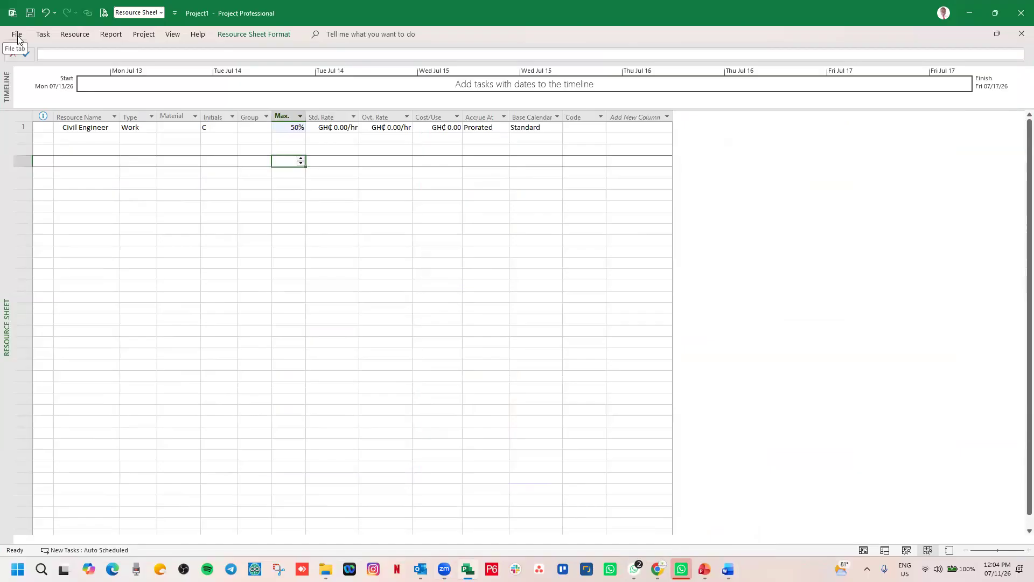
pyautogui.click(16, 35)
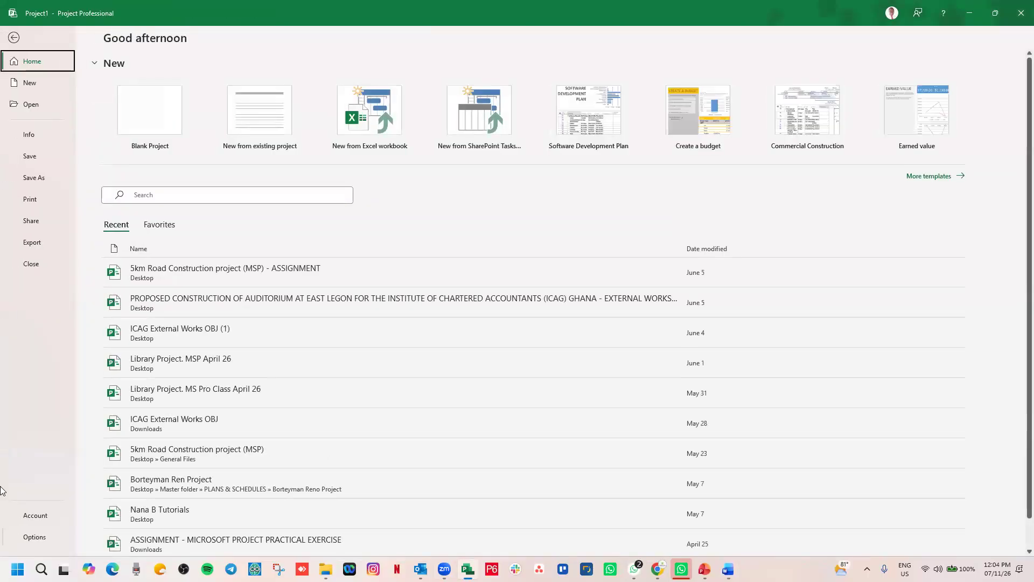
pyautogui.click(34, 536)
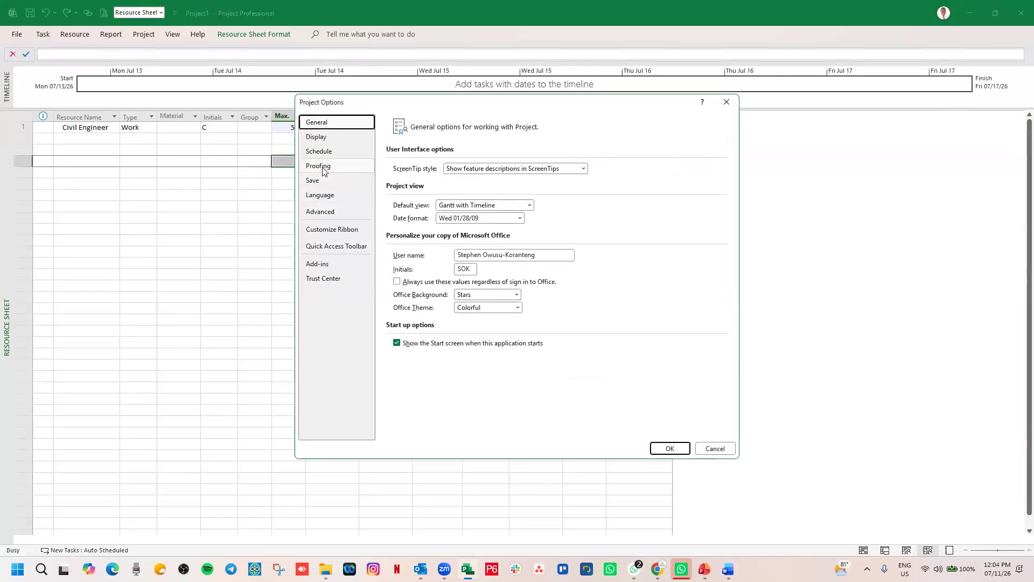
pyautogui.click(326, 152)
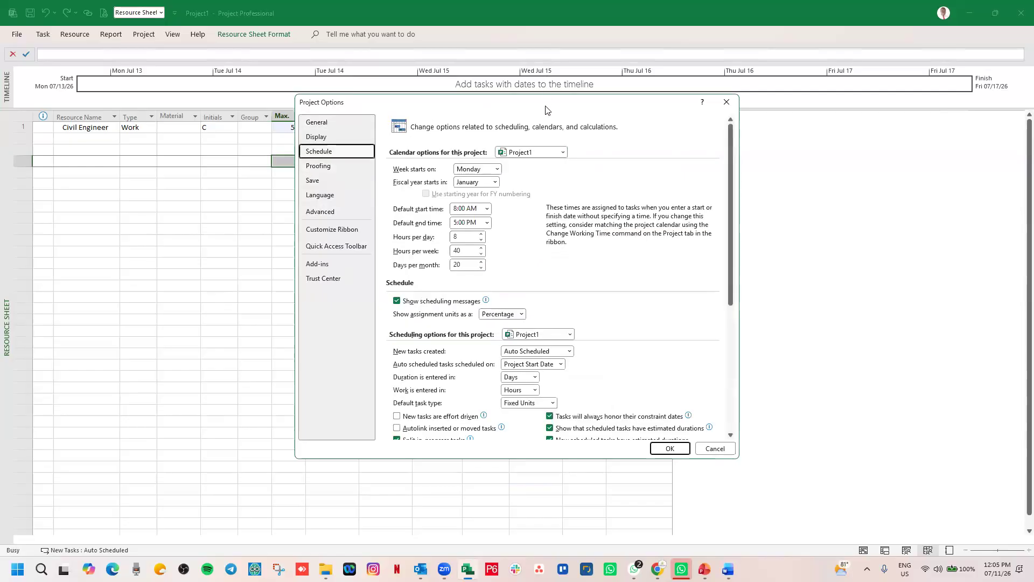
# Move the Project Options dialog over the resource sheet's first columns and view the choices for the default task type without changing it
pyautogui.moveTo(545, 110); pyautogui.dragTo(300, 107)
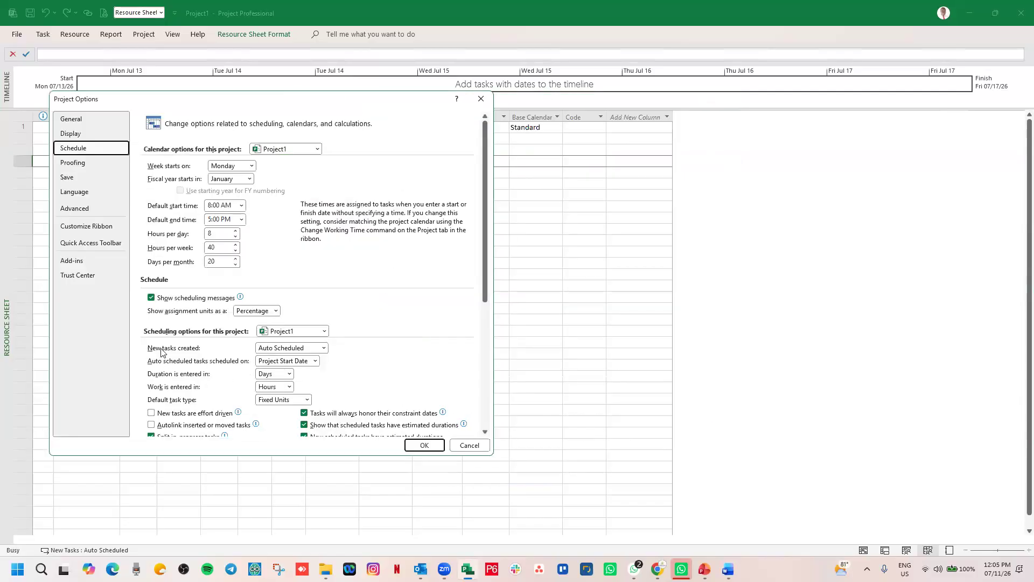
pyautogui.scroll(-2, 268, 380)
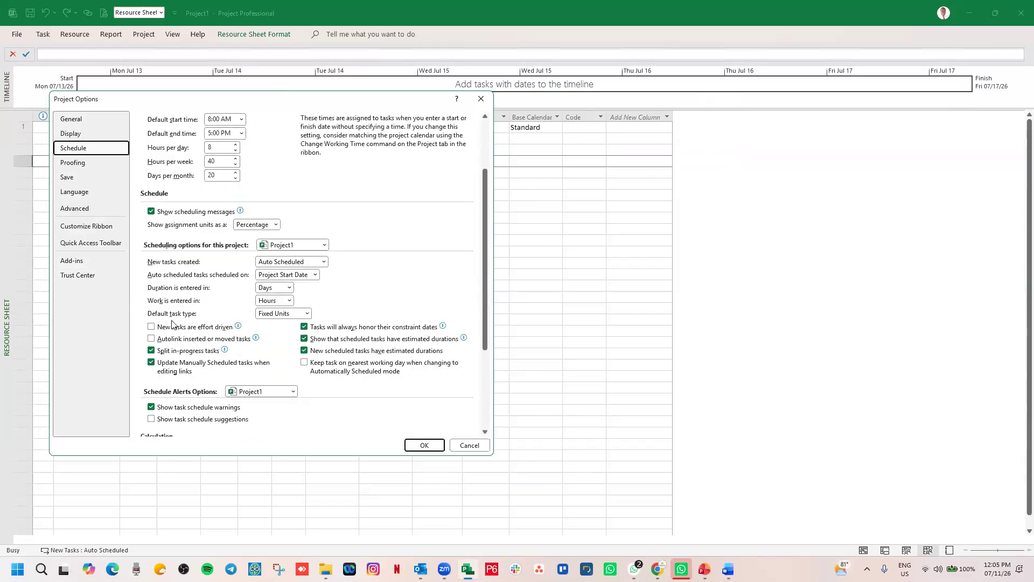
pyautogui.scroll(-1, 157, 322)
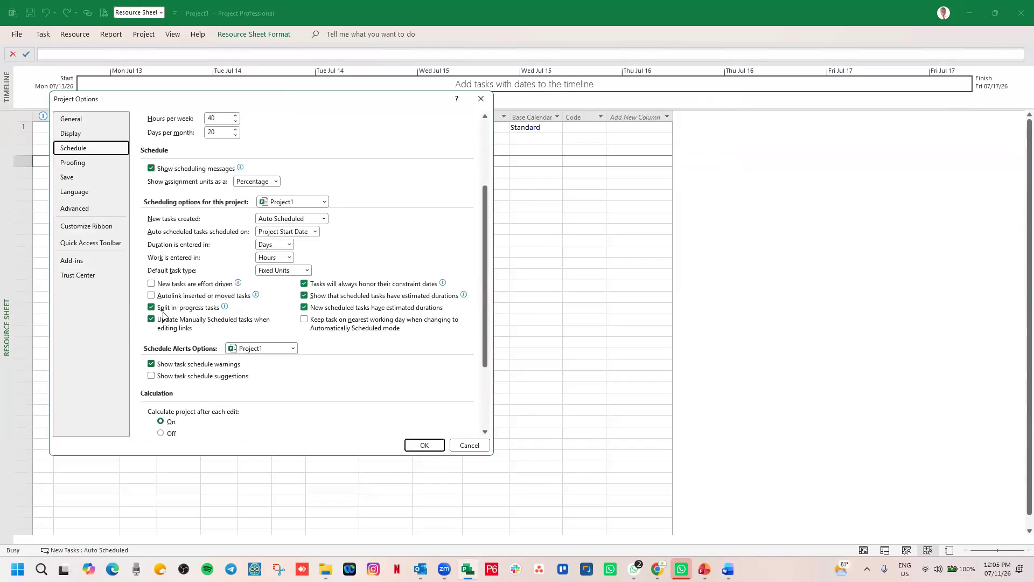
pyautogui.click(307, 271)
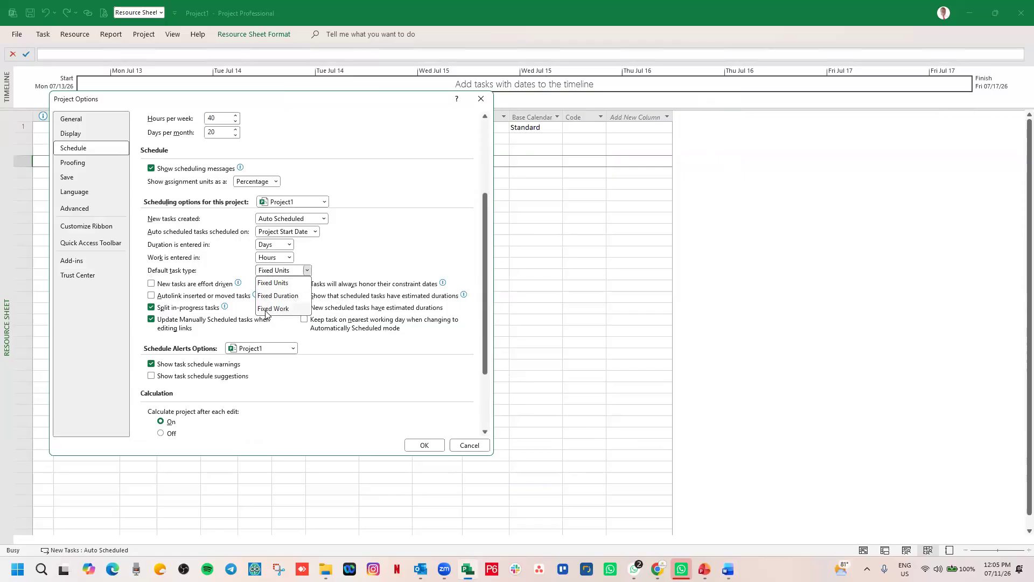
# Switch to the "MS Project Notes" document in Word, place it beside the options dialog and read through the Fixed Units section
pyautogui.click(728, 568)
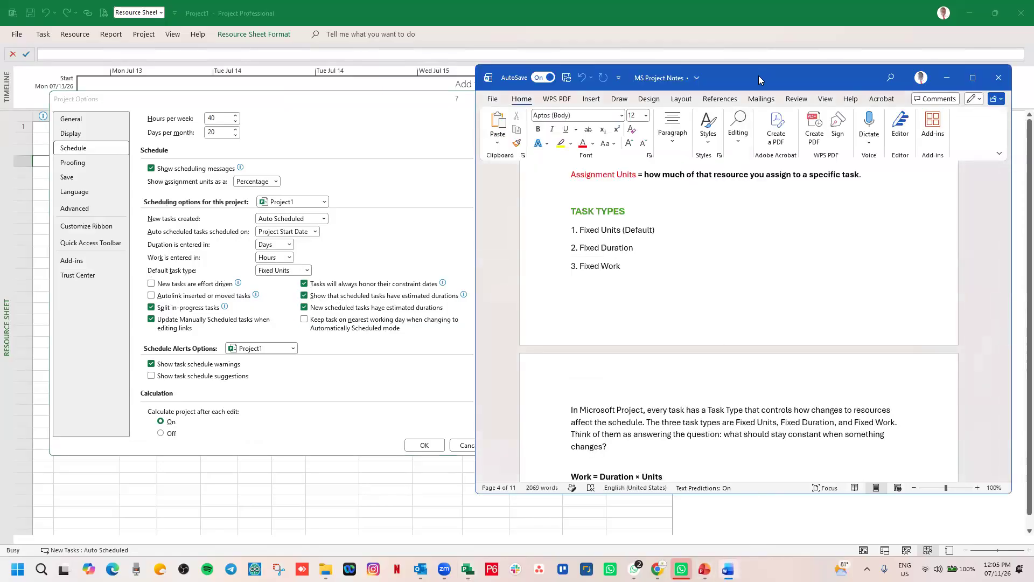
pyautogui.moveTo(758, 76); pyautogui.dragTo(768, 51)
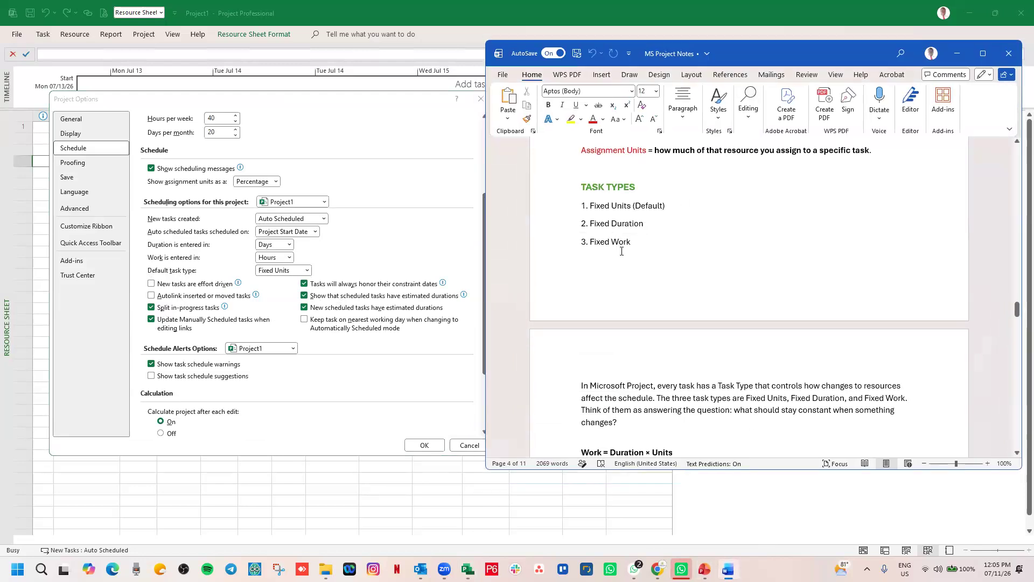
pyautogui.scroll(-5, 681, 297)
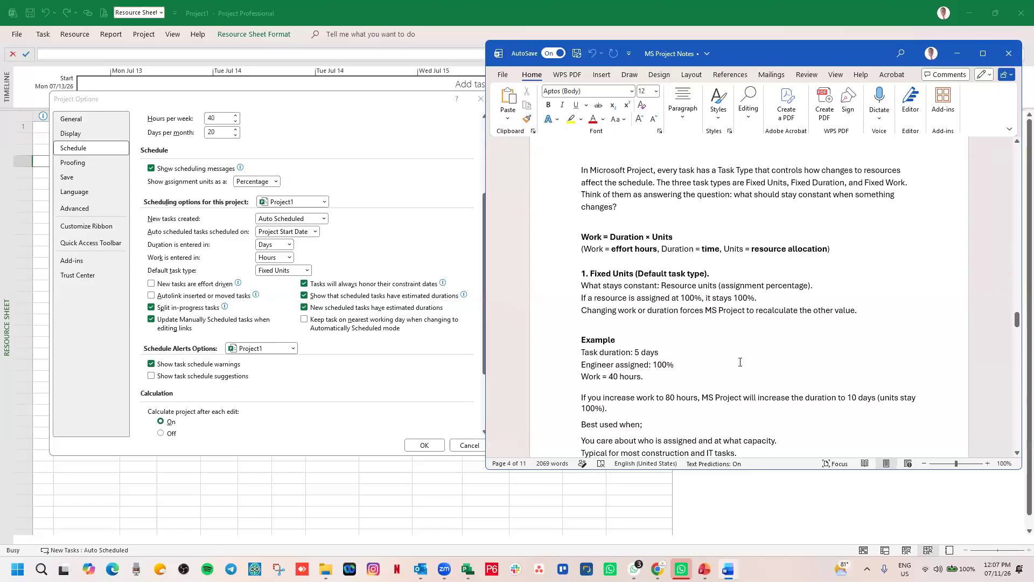
# Handwrite "work", "Duration" and "units" beside the Fixed Units example, striking out the repeated "Duration"
pyautogui.hotkey('alt', 'Tab')
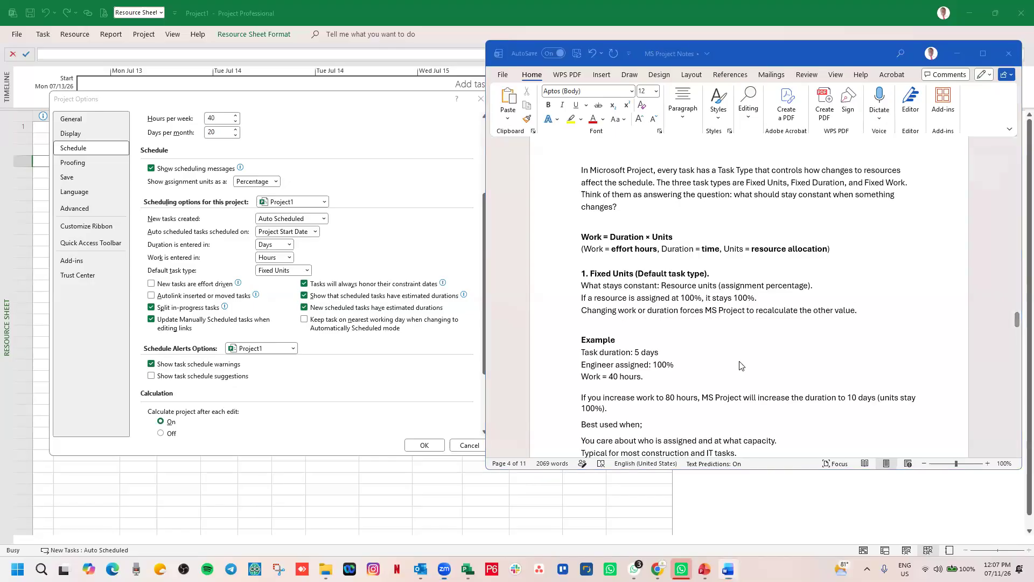
pyautogui.moveTo(705, 343); pyautogui.dragTo(792, 341)
pyautogui.moveTo(820, 335)
pyautogui.mouseDown()
pyautogui.moveTo(801, 344)
pyautogui.moveTo(816, 353)
pyautogui.mouseUp()
pyautogui.moveTo(728, 369)
pyautogui.mouseDown()
pyautogui.moveTo(735, 385)
pyautogui.moveTo(909, 381)
pyautogui.mouseUp()
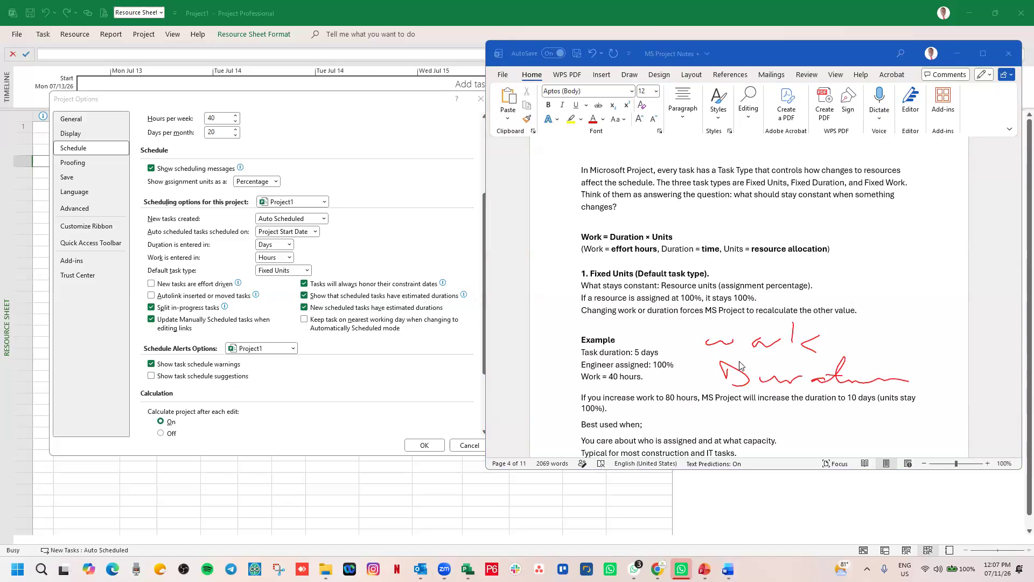
pyautogui.moveTo(728, 396)
pyautogui.mouseDown()
pyautogui.moveTo(739, 422)
pyautogui.moveTo(822, 416)
pyautogui.moveTo(854, 396)
pyautogui.moveTo(867, 416)
pyautogui.moveTo(886, 415)
pyautogui.mouseUp()
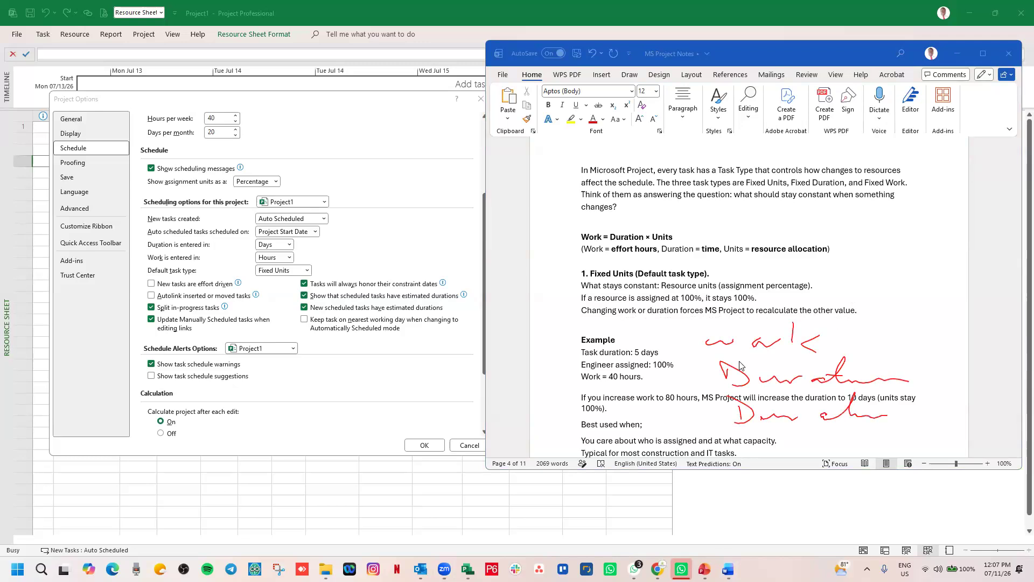
pyautogui.moveTo(754, 418)
pyautogui.mouseDown()
pyautogui.moveTo(853, 412)
pyautogui.moveTo(787, 435)
pyautogui.moveTo(825, 434)
pyautogui.moveTo(846, 419)
pyautogui.mouseUp()
pyautogui.moveTo(847, 431)
pyautogui.mouseDown()
pyautogui.moveTo(844, 442)
pyautogui.moveTo(862, 420)
pyautogui.moveTo(851, 440)
pyautogui.mouseUp()
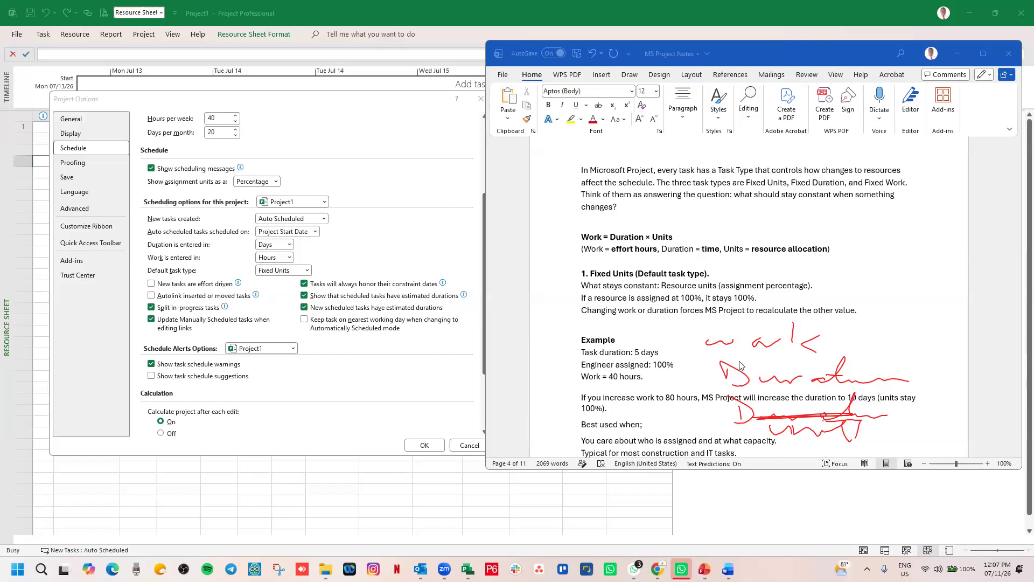
# Handwrite "2 days → 1 units" across the work formula in the notes, underlining the duration and the unit count
pyautogui.moveTo(655, 213)
pyautogui.mouseDown()
pyautogui.moveTo(670, 236)
pyautogui.moveTo(716, 200)
pyautogui.mouseUp()
pyautogui.moveTo(735, 235)
pyautogui.mouseDown()
pyautogui.moveTo(744, 240)
pyautogui.moveTo(740, 261)
pyautogui.moveTo(764, 231)
pyautogui.mouseUp()
pyautogui.moveTo(633, 245); pyautogui.dragTo(721, 245)
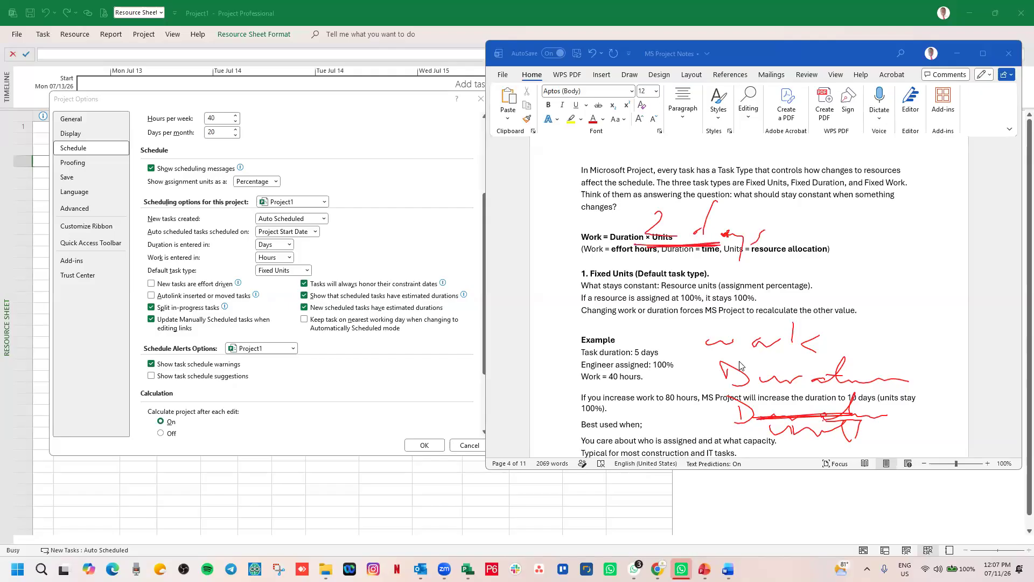
pyautogui.moveTo(774, 233)
pyautogui.mouseDown()
pyautogui.moveTo(853, 232)
pyautogui.moveTo(836, 240)
pyautogui.mouseUp()
pyautogui.click(888, 234)
pyautogui.moveTo(875, 207)
pyautogui.mouseDown()
pyautogui.moveTo(865, 236)
pyautogui.moveTo(947, 239)
pyautogui.moveTo(944, 228)
pyautogui.mouseUp()
pyautogui.moveTo(855, 245); pyautogui.dragTo(877, 245)
pyautogui.moveTo(864, 207); pyautogui.dragTo(877, 203)
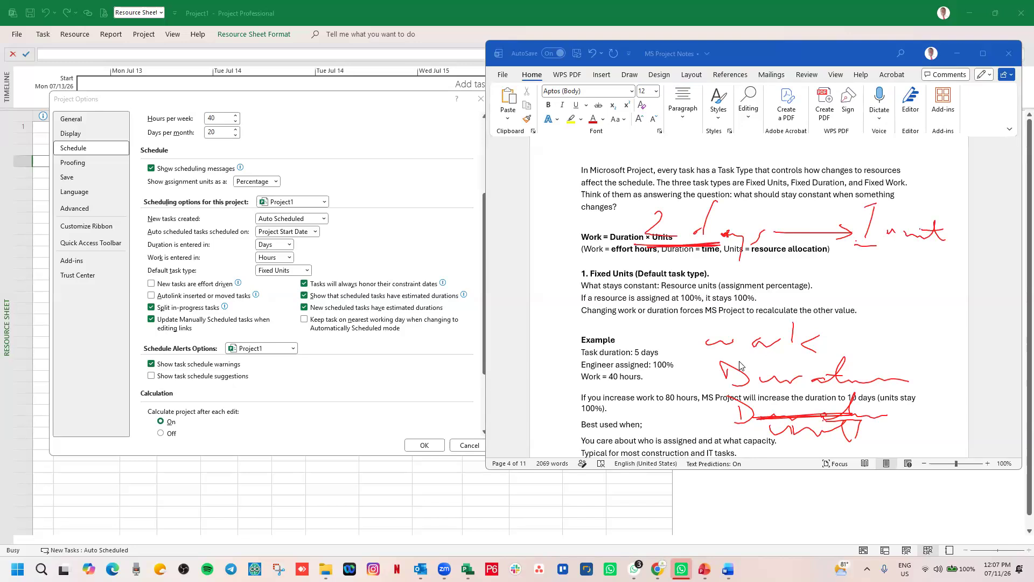
pyautogui.moveTo(954, 233); pyautogui.dragTo(948, 241)
# Handwrite "16hrs" below the 2 days note and an underlined, boxed "32hrs" beside it
pyautogui.moveTo(671, 260)
pyautogui.mouseDown()
pyautogui.moveTo(660, 281)
pyautogui.moveTo(723, 275)
pyautogui.moveTo(721, 297)
pyautogui.mouseUp()
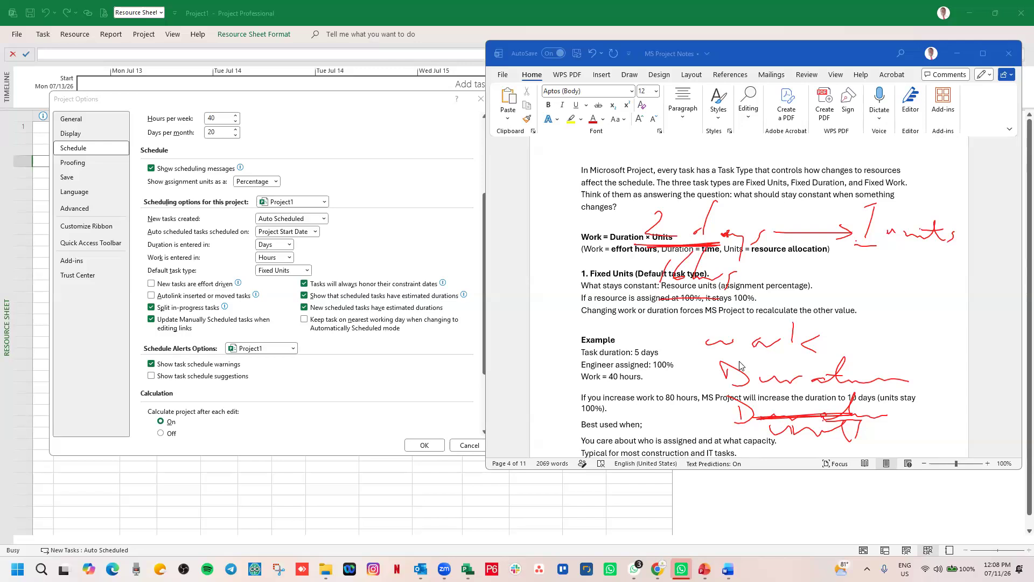
pyautogui.moveTo(760, 273)
pyautogui.mouseDown()
pyautogui.moveTo(765, 305)
pyautogui.moveTo(802, 303)
pyautogui.mouseUp()
pyautogui.moveTo(819, 265)
pyautogui.mouseDown()
pyautogui.moveTo(807, 303)
pyautogui.moveTo(839, 307)
pyautogui.mouseUp()
pyautogui.moveTo(767, 316); pyautogui.dragTo(857, 310)
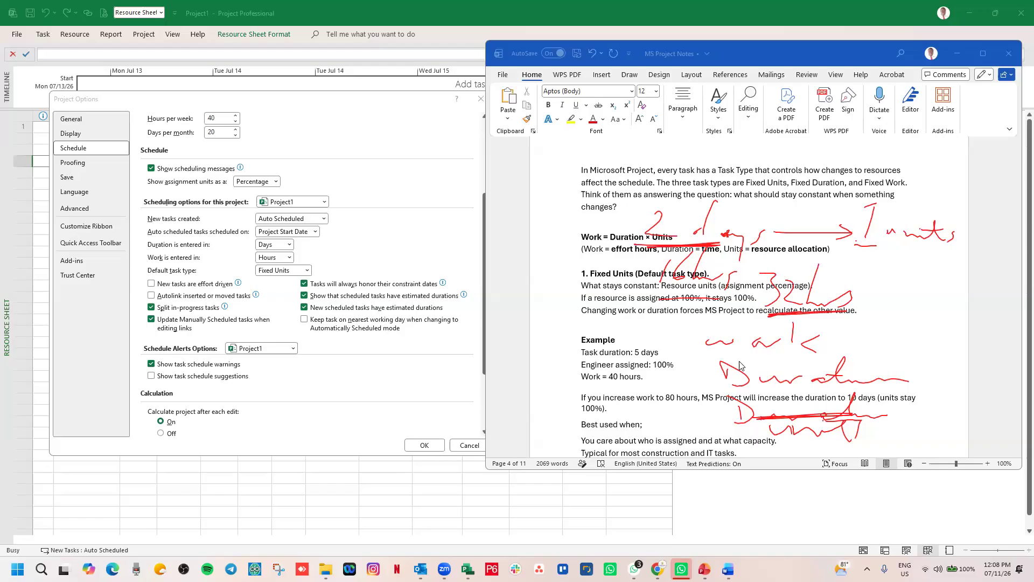
pyautogui.moveTo(754, 268)
pyautogui.mouseDown()
pyautogui.moveTo(745, 323)
pyautogui.moveTo(855, 309)
pyautogui.moveTo(775, 325)
pyautogui.mouseUp()
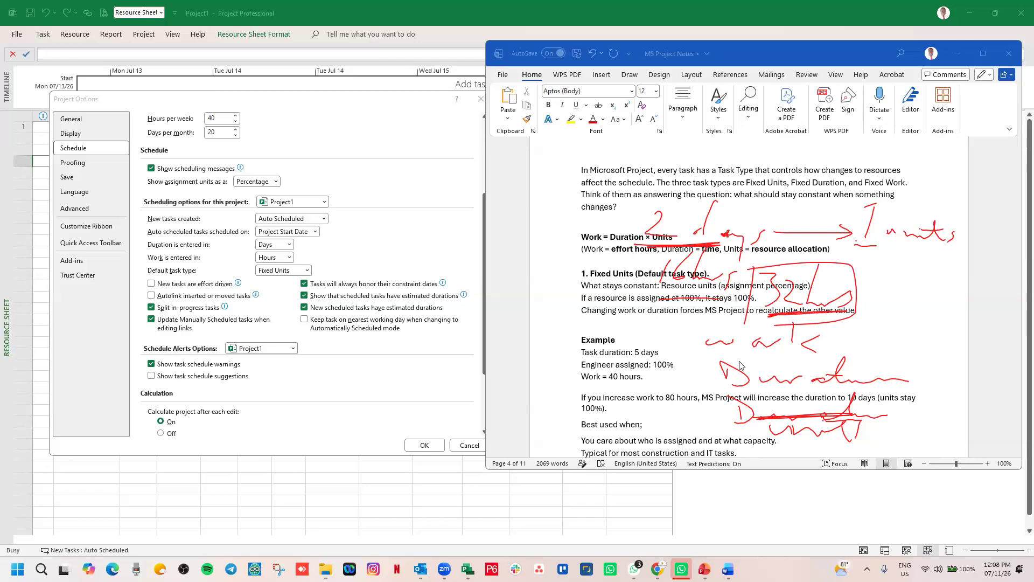
# Handwrite a circled, underlined note above the 2 days line and an underlined number of days beside it
pyautogui.moveTo(764, 157)
pyautogui.mouseDown()
pyautogui.moveTo(756, 173)
pyautogui.moveTo(789, 142)
pyautogui.mouseUp()
pyautogui.moveTo(779, 174)
pyautogui.mouseDown()
pyautogui.moveTo(806, 178)
pyautogui.moveTo(817, 160)
pyautogui.moveTo(755, 141)
pyautogui.moveTo(751, 181)
pyautogui.mouseUp()
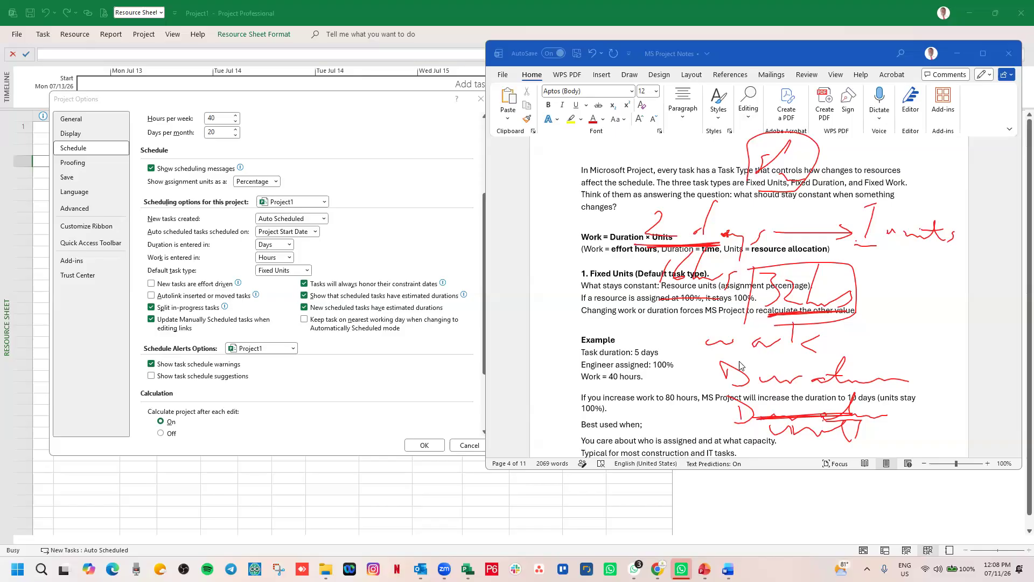
pyautogui.moveTo(851, 157)
pyautogui.mouseDown()
pyautogui.moveTo(909, 168)
pyautogui.moveTo(904, 181)
pyautogui.moveTo(920, 182)
pyautogui.mouseUp()
pyautogui.moveTo(852, 187); pyautogui.dragTo(907, 187)
pyautogui.moveTo(771, 180)
pyautogui.mouseDown()
pyautogui.moveTo(790, 177)
pyautogui.moveTo(779, 181)
pyautogui.mouseUp()
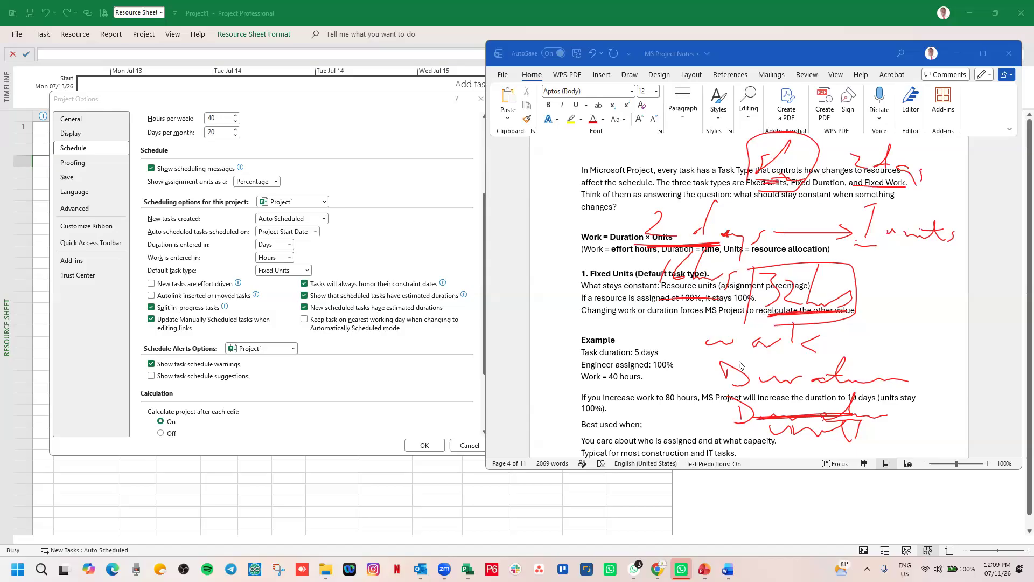
# Circle the "16hrs" and "1 units" notes and the dialog's Fixed Units value, and mark over the 2 of "2 days"
pyautogui.moveTo(641, 293)
pyautogui.mouseDown()
pyautogui.moveTo(693, 295)
pyautogui.moveTo(682, 249)
pyautogui.moveTo(632, 288)
pyautogui.mouseUp()
pyautogui.moveTo(950, 205)
pyautogui.mouseDown()
pyautogui.moveTo(832, 253)
pyautogui.moveTo(949, 199)
pyautogui.mouseUp()
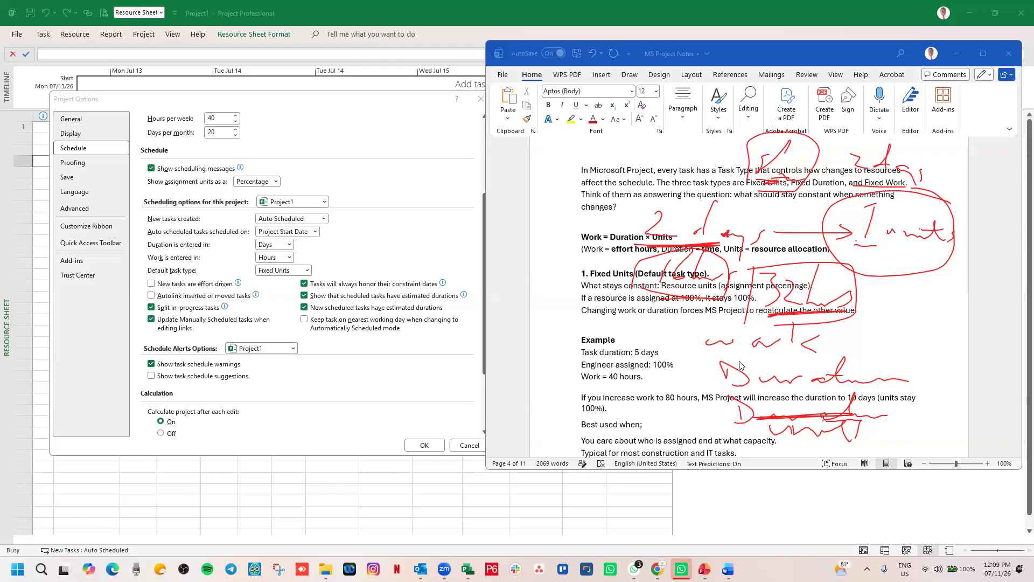
pyautogui.moveTo(667, 206); pyautogui.dragTo(657, 242)
pyautogui.moveTo(302, 262)
pyautogui.mouseDown()
pyautogui.moveTo(245, 272)
pyautogui.moveTo(316, 265)
pyautogui.mouseUp()
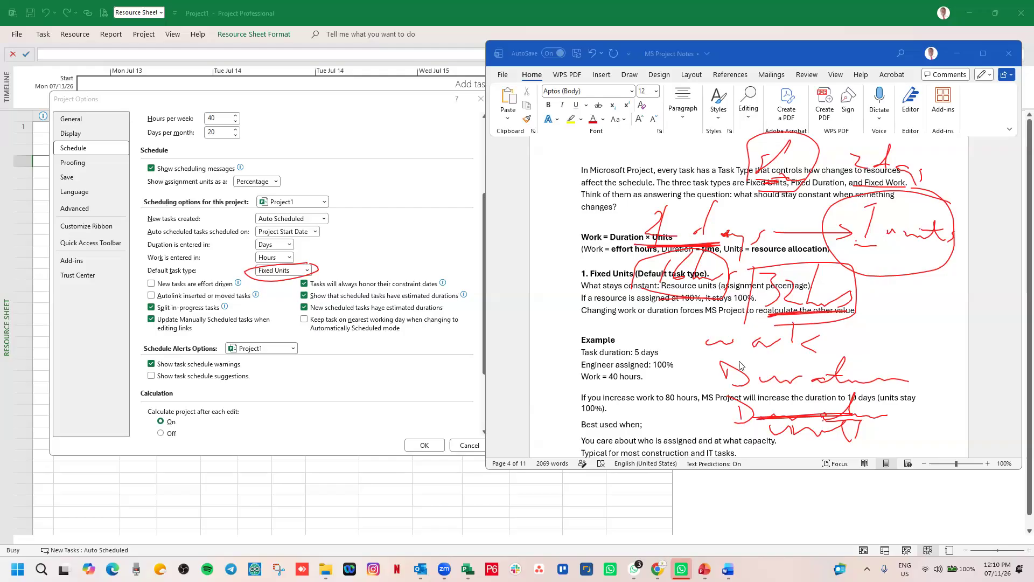
# Circle "16hrs" and the uppermost note again, rewrite the 2 before "days", and re-emphasize "16hrs" and "32hrs"
pyautogui.moveTo(727, 258)
pyautogui.mouseDown()
pyautogui.moveTo(633, 272)
pyautogui.moveTo(725, 258)
pyautogui.mouseUp()
pyautogui.moveTo(760, 134)
pyautogui.mouseDown()
pyautogui.moveTo(733, 170)
pyautogui.moveTo(811, 155)
pyautogui.mouseUp()
pyautogui.moveTo(636, 209)
pyautogui.mouseDown()
pyautogui.moveTo(652, 207)
pyautogui.moveTo(653, 236)
pyautogui.mouseUp()
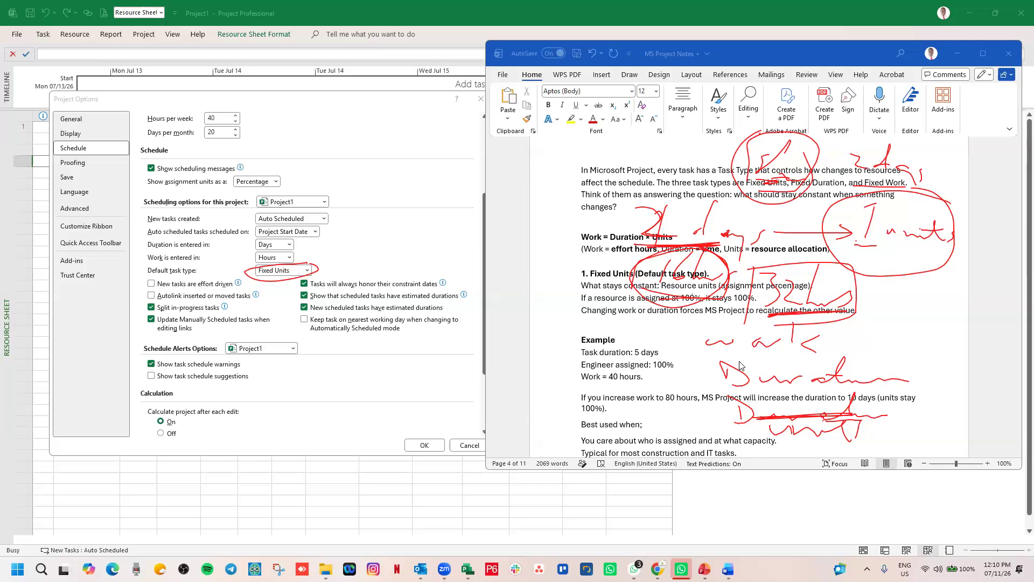
pyautogui.moveTo(688, 282)
pyautogui.mouseDown()
pyautogui.moveTo(663, 286)
pyautogui.moveTo(685, 287)
pyautogui.mouseUp()
pyautogui.moveTo(771, 310)
pyautogui.mouseDown()
pyautogui.moveTo(799, 309)
pyautogui.moveTo(757, 268)
pyautogui.moveTo(815, 332)
pyautogui.mouseUp()
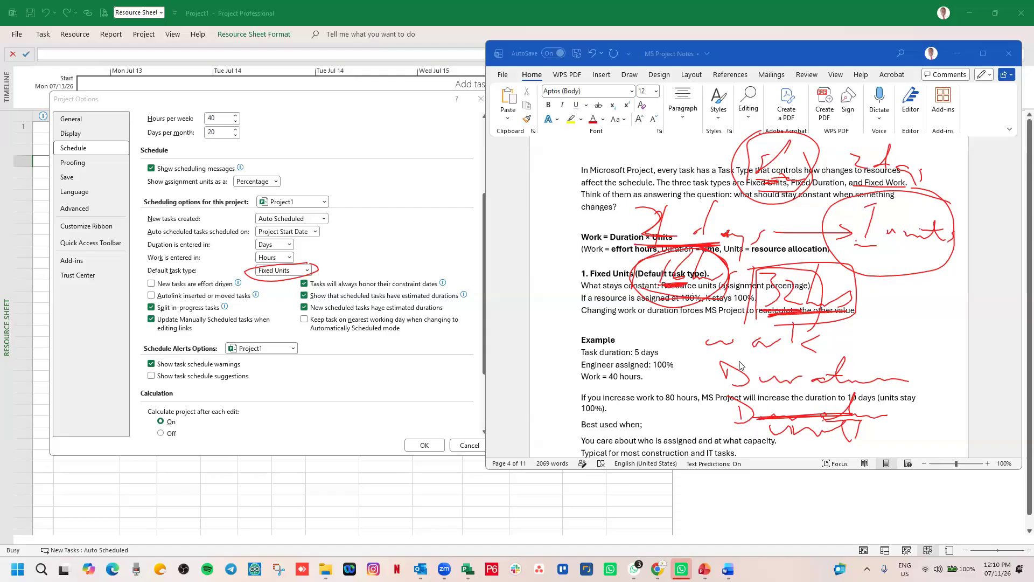
# Add a circled value before "2 days" and another below "1 units", and emphasize the units, "32hrs" and duration notes
pyautogui.moveTo(856, 243); pyautogui.dragTo(871, 245)
pyautogui.moveTo(596, 223)
pyautogui.mouseDown()
pyautogui.moveTo(613, 225)
pyautogui.moveTo(595, 251)
pyautogui.mouseUp()
pyautogui.moveTo(622, 195)
pyautogui.mouseDown()
pyautogui.moveTo(603, 234)
pyautogui.moveTo(589, 224)
pyautogui.moveTo(590, 232)
pyautogui.mouseUp()
pyautogui.moveTo(594, 188)
pyautogui.mouseDown()
pyautogui.moveTo(625, 236)
pyautogui.moveTo(612, 189)
pyautogui.mouseUp()
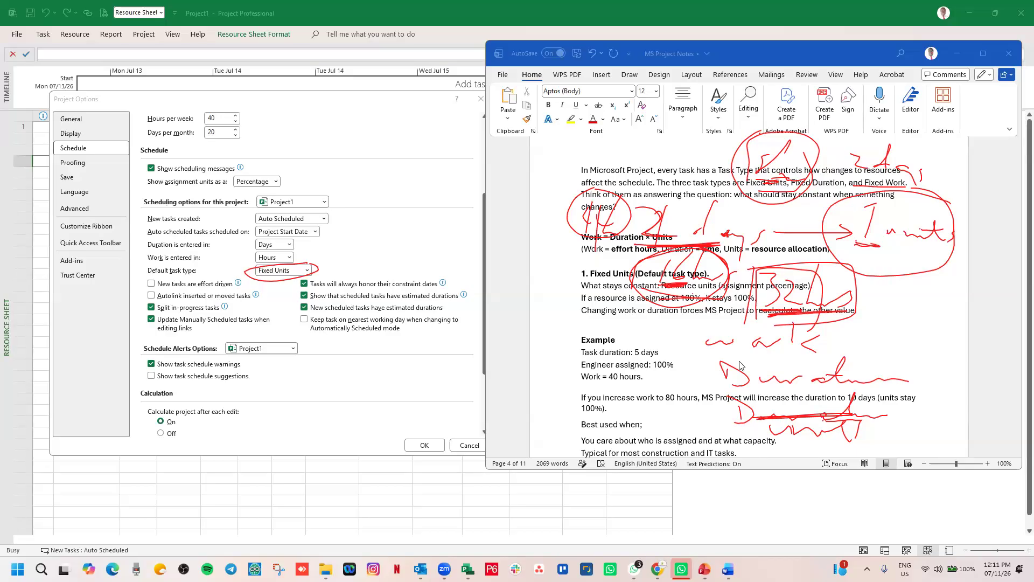
pyautogui.moveTo(894, 289)
pyautogui.mouseDown()
pyautogui.moveTo(917, 296)
pyautogui.moveTo(895, 304)
pyautogui.moveTo(911, 305)
pyautogui.mouseUp()
pyautogui.moveTo(907, 192)
pyautogui.mouseDown()
pyautogui.moveTo(850, 208)
pyautogui.moveTo(967, 226)
pyautogui.moveTo(863, 192)
pyautogui.mouseUp()
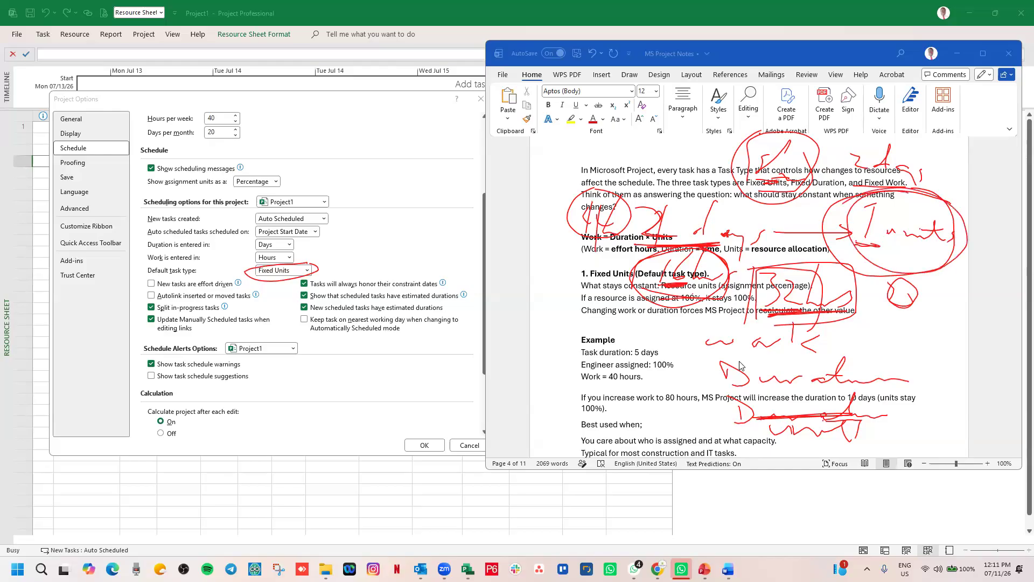
pyautogui.moveTo(836, 257)
pyautogui.mouseDown()
pyautogui.moveTo(775, 326)
pyautogui.moveTo(832, 266)
pyautogui.mouseUp()
pyautogui.moveTo(630, 195)
pyautogui.mouseDown()
pyautogui.moveTo(654, 235)
pyautogui.moveTo(631, 194)
pyautogui.mouseUp()
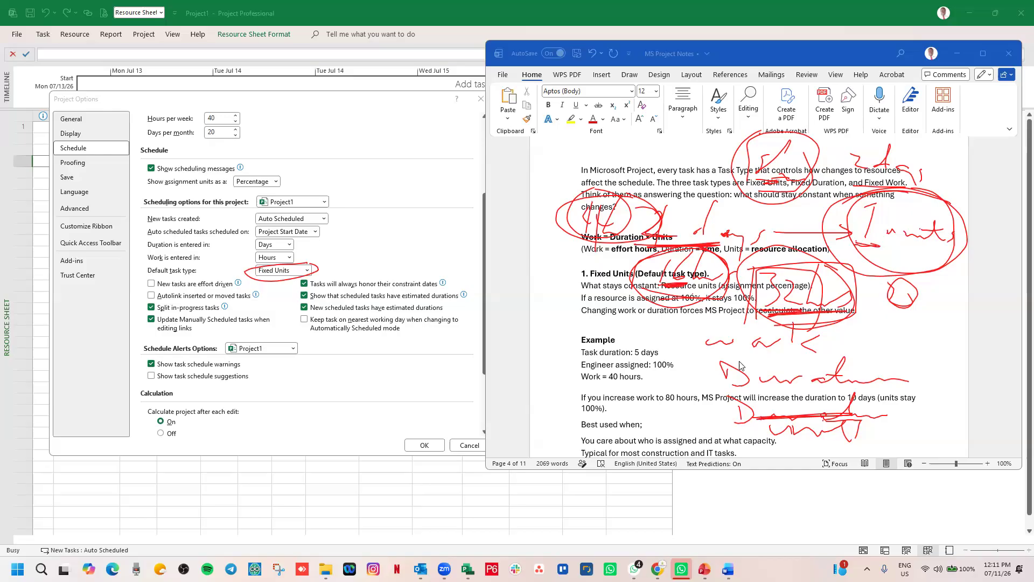
# Handwrite 8 and 1 beside the duration notes, circle "1 units" again, and clear all the handwriting
pyautogui.moveTo(565, 269)
pyautogui.mouseDown()
pyautogui.moveTo(545, 309)
pyautogui.moveTo(566, 274)
pyautogui.mouseUp()
pyautogui.moveTo(534, 195); pyautogui.dragTo(531, 234)
pyautogui.moveTo(883, 197)
pyautogui.mouseDown()
pyautogui.moveTo(865, 248)
pyautogui.moveTo(840, 193)
pyautogui.mouseUp()
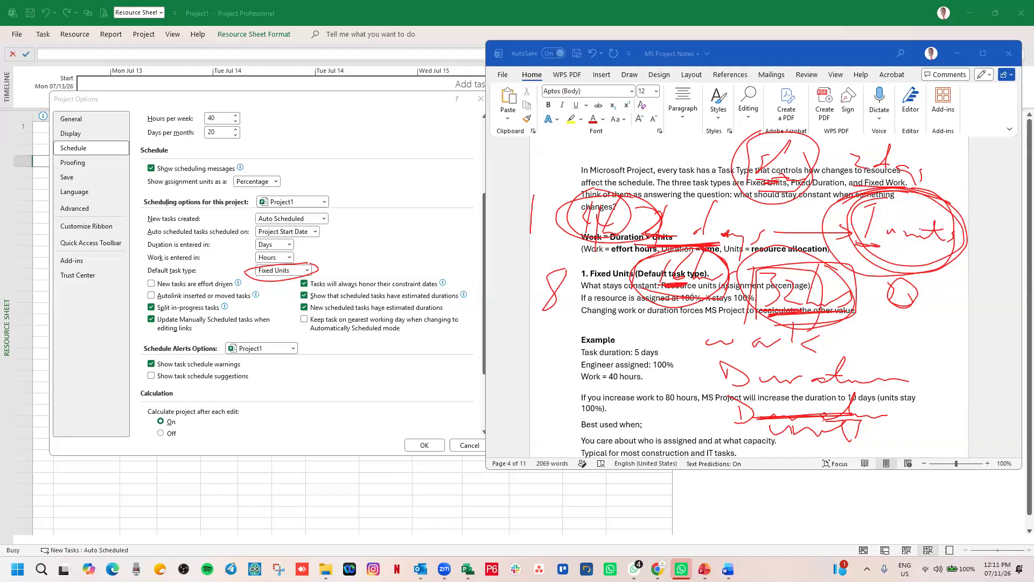
pyautogui.click(1, 341)
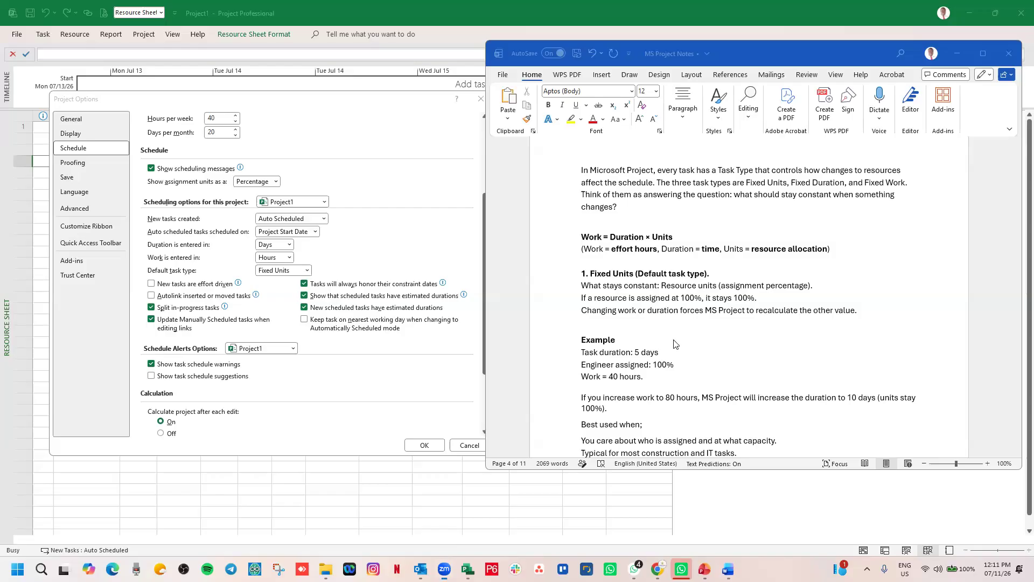
# Read the rest of the Fixed Units section and the Fixed Duration section with its example in the notes
pyautogui.scroll(-2, 676, 344)
pyautogui.scroll(-2, 676, 345)
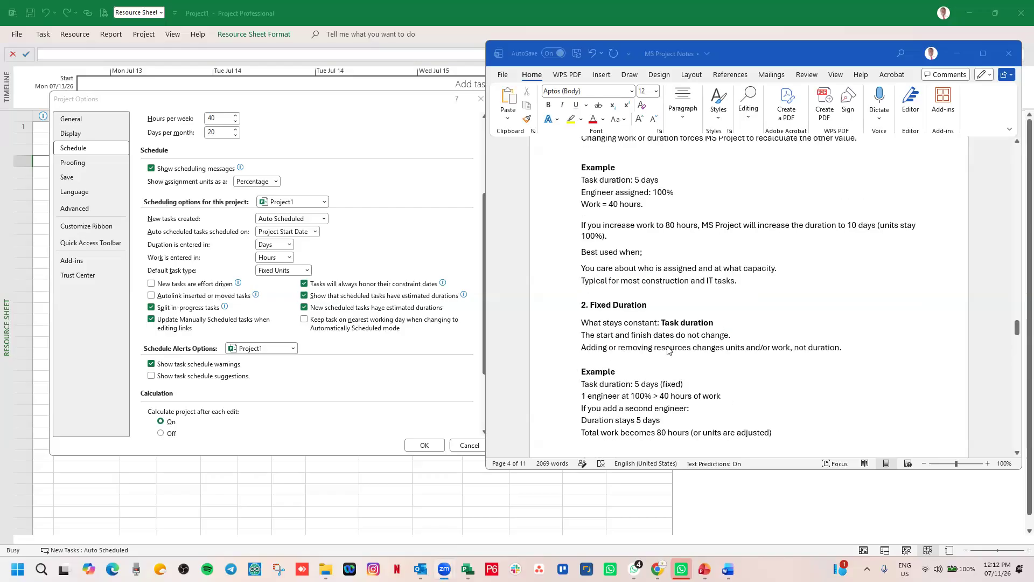
pyautogui.scroll(1, 674, 347)
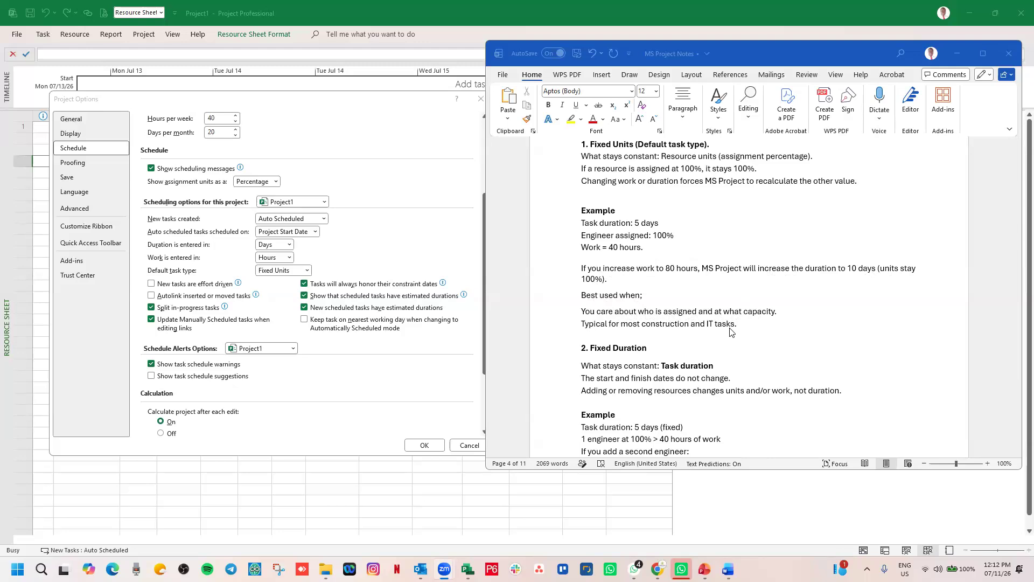
pyautogui.scroll(-3, 732, 332)
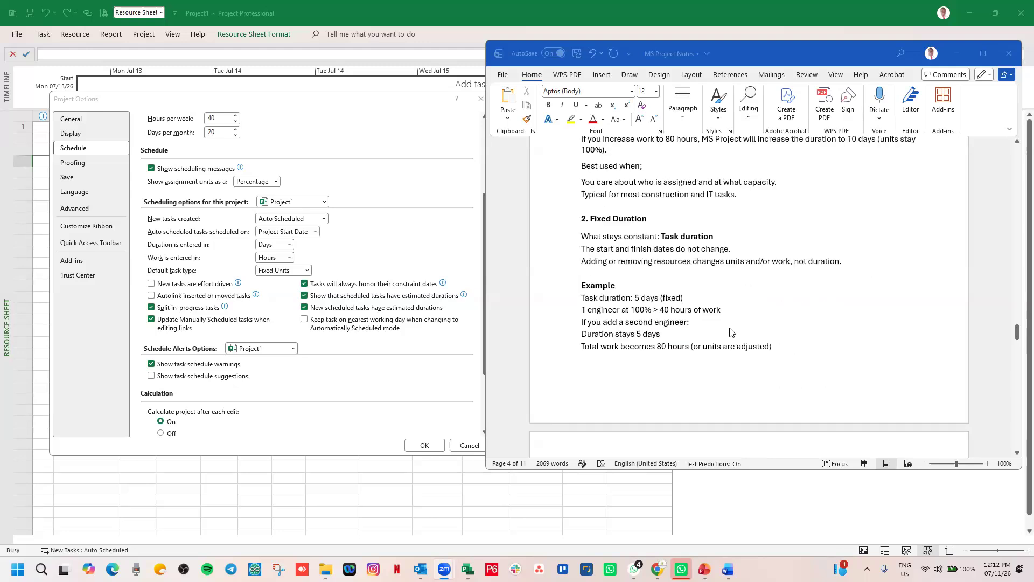
# Set the project's default task type to Fixed Duration and return to the Fixed Duration notes in Word
pyautogui.click(307, 270)
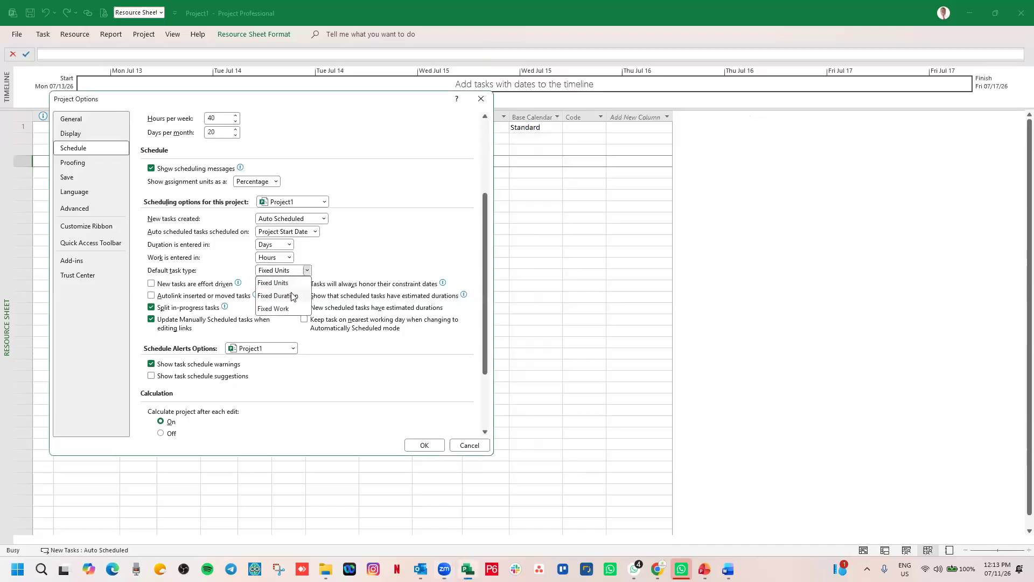
pyautogui.click(289, 296)
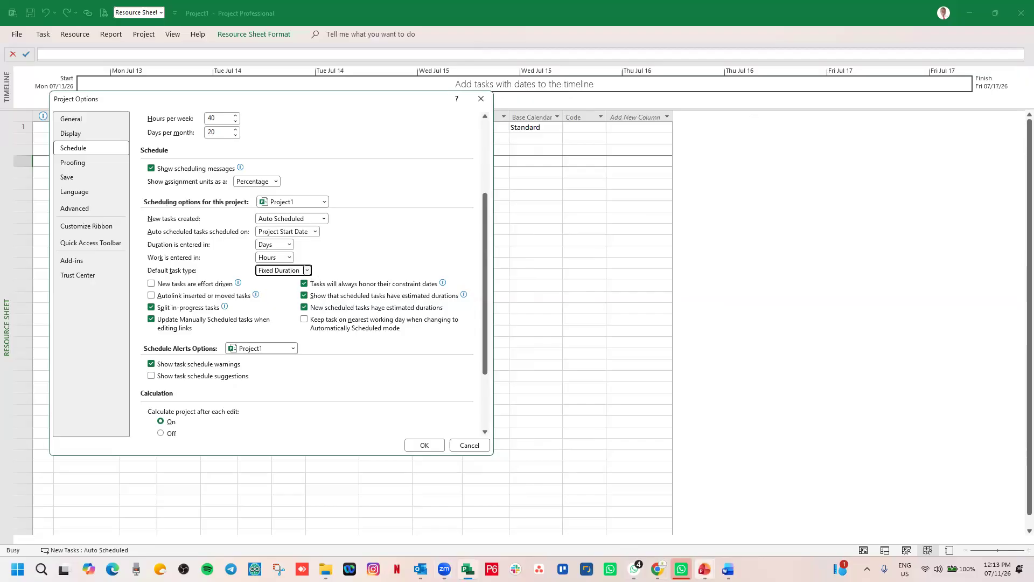
pyautogui.click(728, 569)
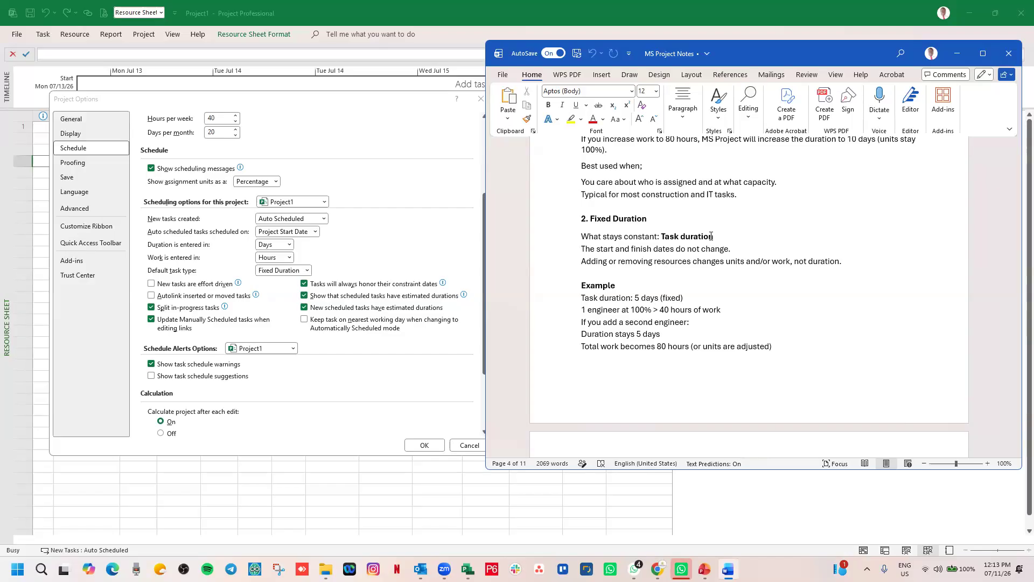
# Set the default task type back to Fixed Units and review the Fixed Units section of the notes
pyautogui.click(308, 271)
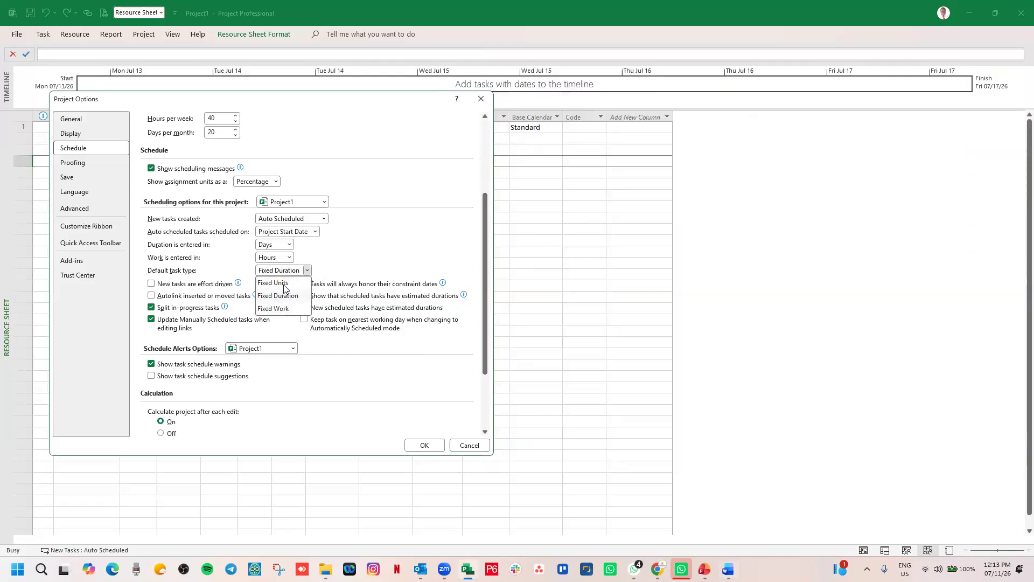
pyautogui.click(281, 284)
pyautogui.click(728, 569)
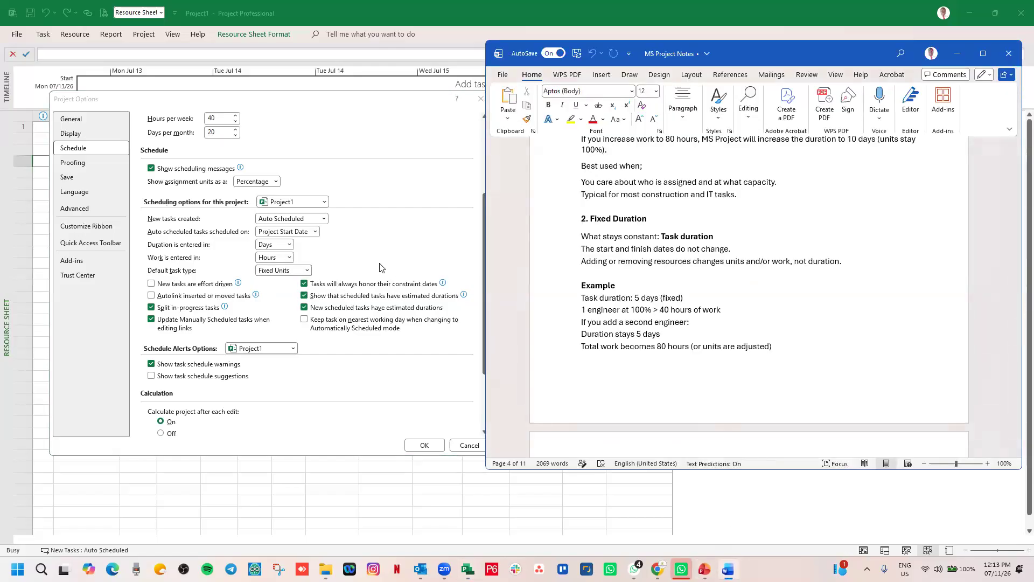
pyautogui.scroll(4, 655, 239)
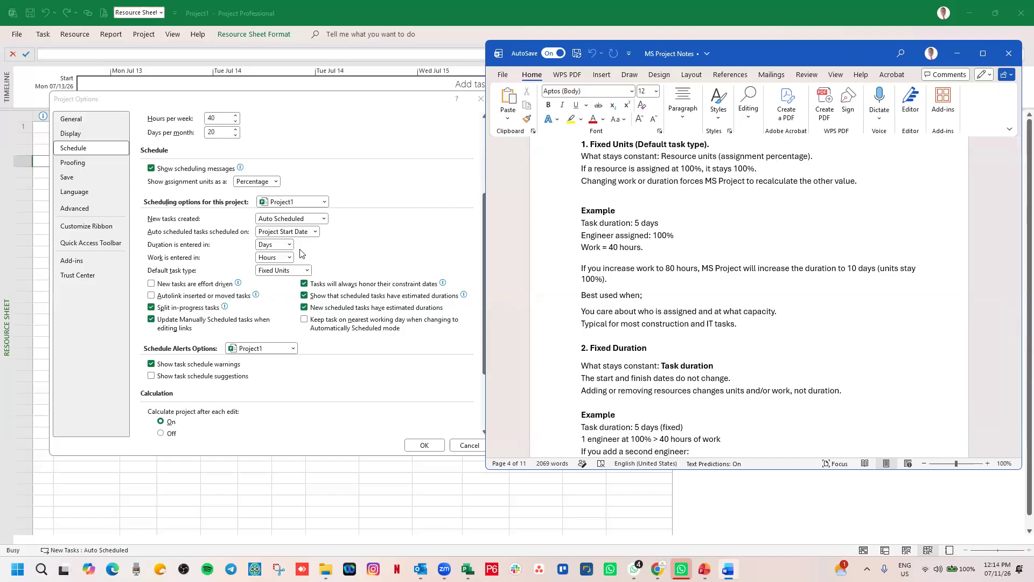
# Set the default task type to Fixed Duration again and bring up the Fixed Duration example in the notes
pyautogui.click(307, 270)
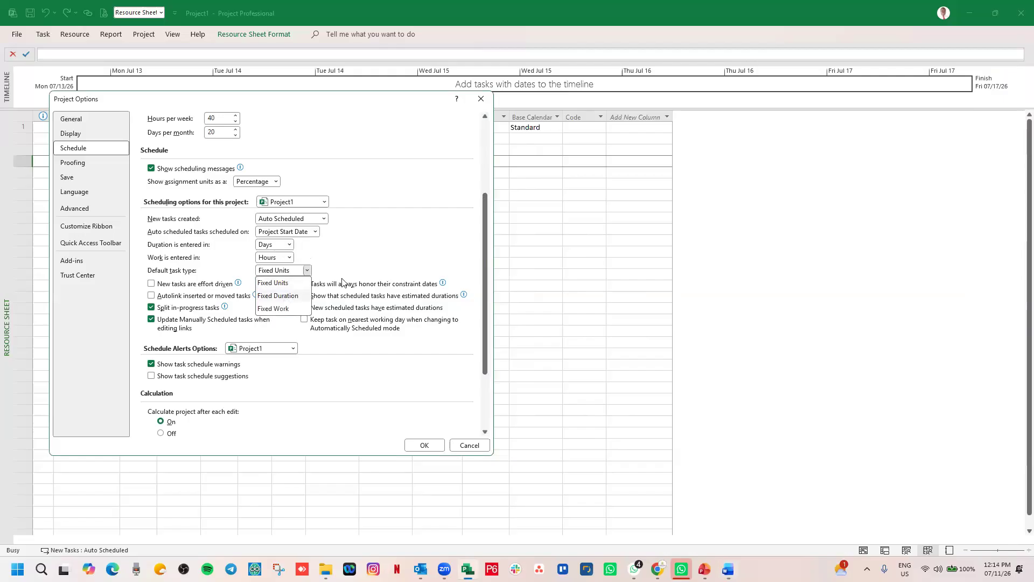
pyautogui.click(291, 295)
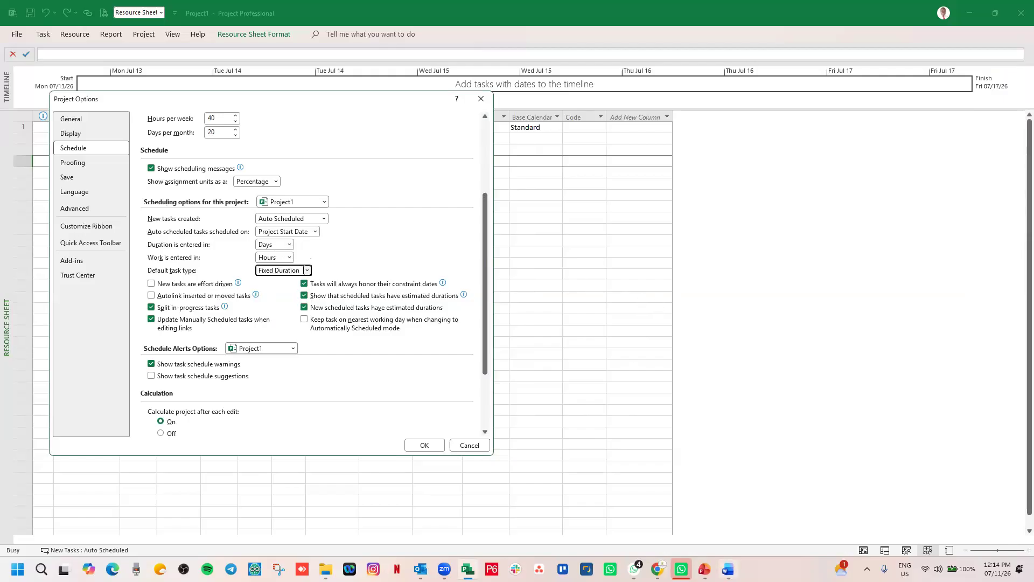
pyautogui.hotkey('alt', 'Tab')
pyautogui.scroll(-4, 653, 326)
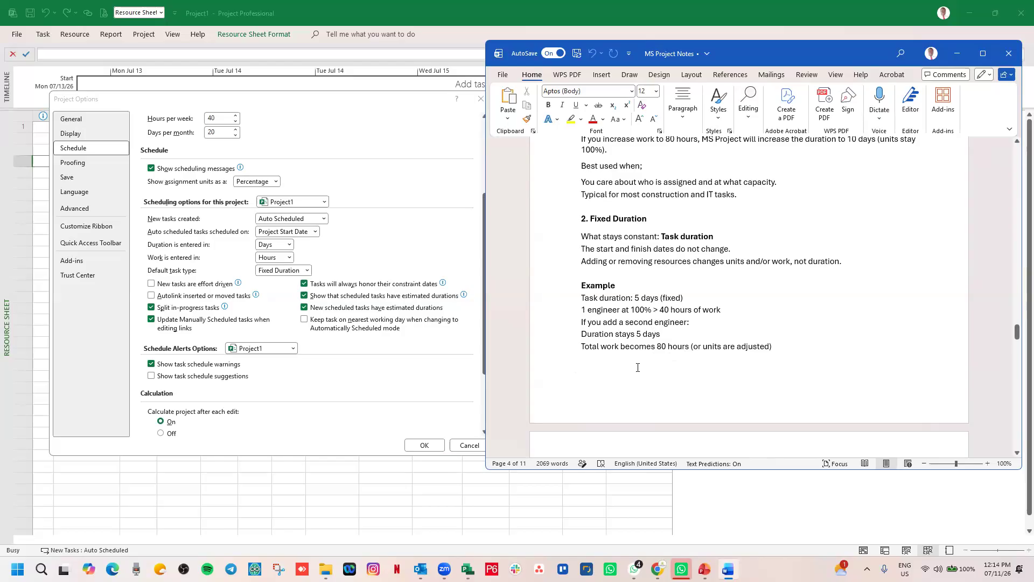
# Annotate the Fixed Duration example by circling "5 days (fixed)" and underlining the 1 engineer and the 40 hours of work
pyautogui.click(433, 560)
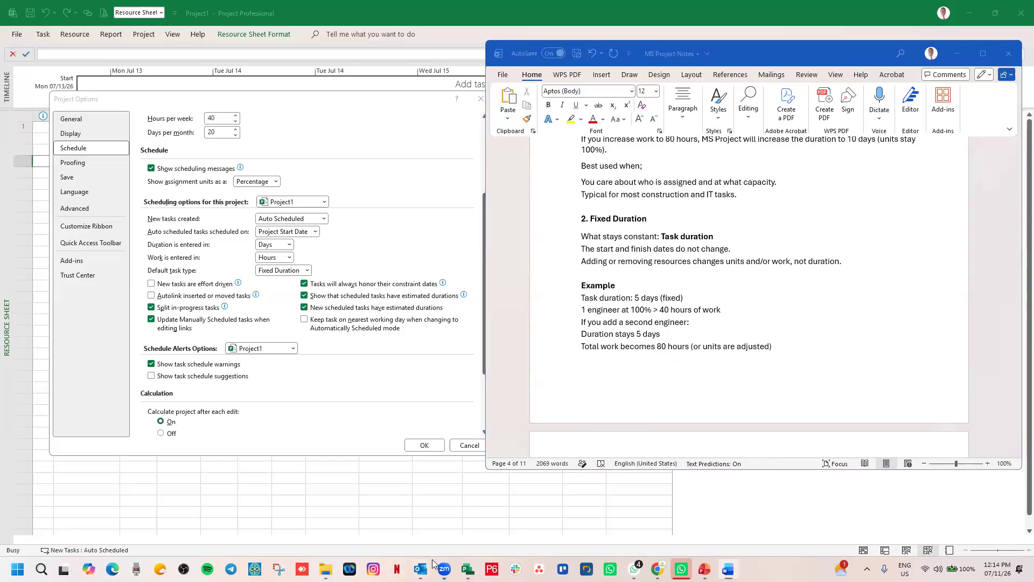
pyautogui.moveTo(628, 306)
pyautogui.mouseDown()
pyautogui.moveTo(677, 303)
pyautogui.moveTo(669, 292)
pyautogui.moveTo(589, 316)
pyautogui.mouseUp()
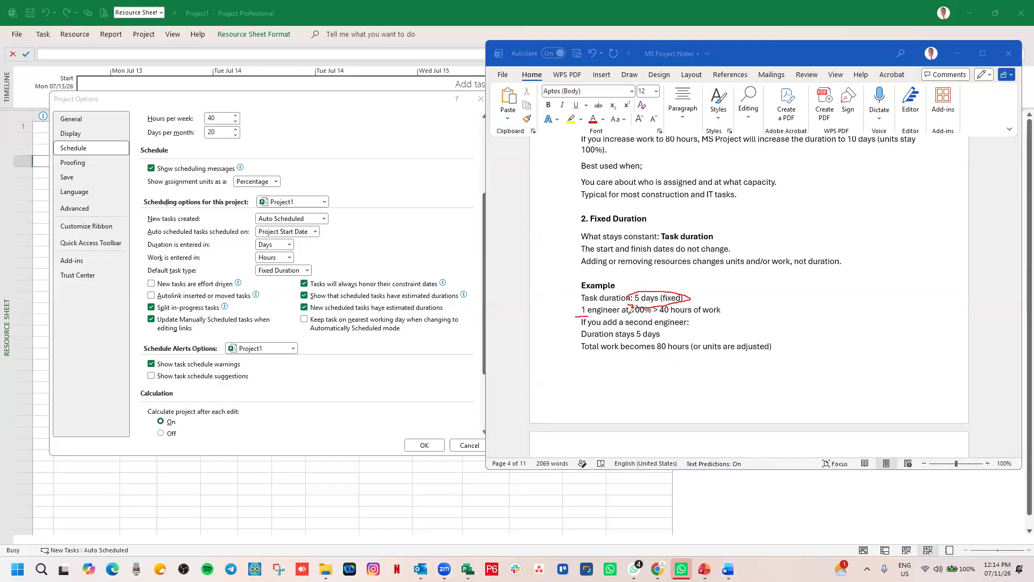
pyautogui.moveTo(652, 318); pyautogui.dragTo(673, 317)
# Sketch a task box labelled 5 beside the Fixed Duration example and handwrite "1 – 40hrs" next to it
pyautogui.moveTo(766, 273)
pyautogui.mouseDown()
pyautogui.moveTo(766, 299)
pyautogui.moveTo(808, 271)
pyautogui.moveTo(811, 290)
pyautogui.moveTo(769, 295)
pyautogui.mouseUp()
pyautogui.moveTo(827, 273)
pyautogui.mouseDown()
pyautogui.moveTo(827, 285)
pyautogui.moveTo(889, 273)
pyautogui.mouseUp()
pyautogui.moveTo(887, 270)
pyautogui.mouseDown()
pyautogui.moveTo(884, 285)
pyautogui.moveTo(925, 273)
pyautogui.mouseUp()
pyautogui.moveTo(777, 255); pyautogui.dragTo(782, 255)
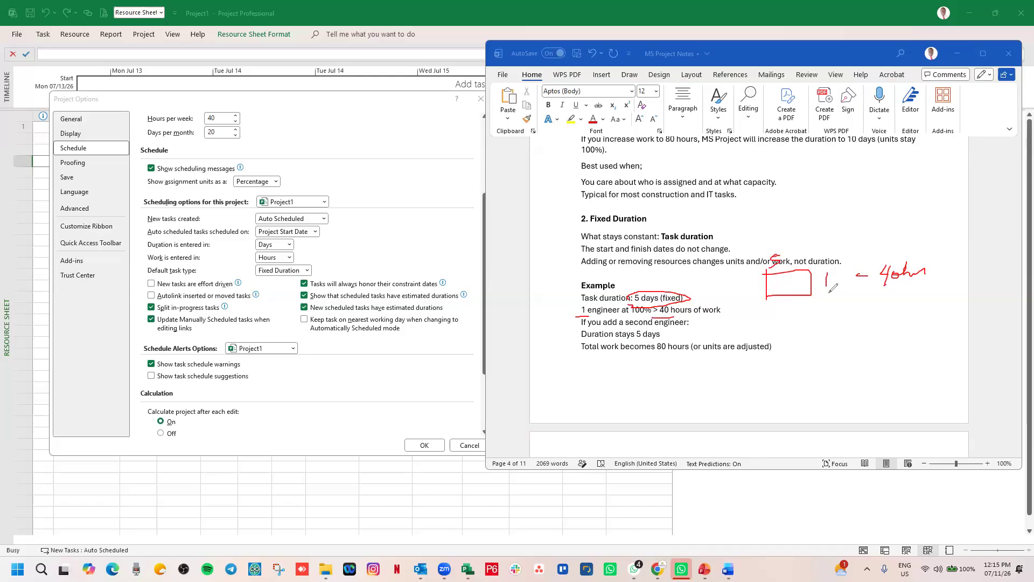
# Handwrite a circled 2 with an underlined "40hrs" below the first resource line
pyautogui.moveTo(819, 297); pyautogui.dragTo(830, 305)
pyautogui.moveTo(829, 296)
pyautogui.mouseDown()
pyautogui.moveTo(818, 314)
pyautogui.moveTo(829, 299)
pyautogui.moveTo(866, 308)
pyautogui.moveTo(827, 294)
pyautogui.moveTo(821, 313)
pyautogui.mouseUp()
pyautogui.moveTo(890, 294)
pyautogui.mouseDown()
pyautogui.moveTo(880, 304)
pyautogui.moveTo(919, 284)
pyautogui.moveTo(940, 301)
pyautogui.mouseUp()
pyautogui.moveTo(899, 317); pyautogui.dragTo(930, 314)
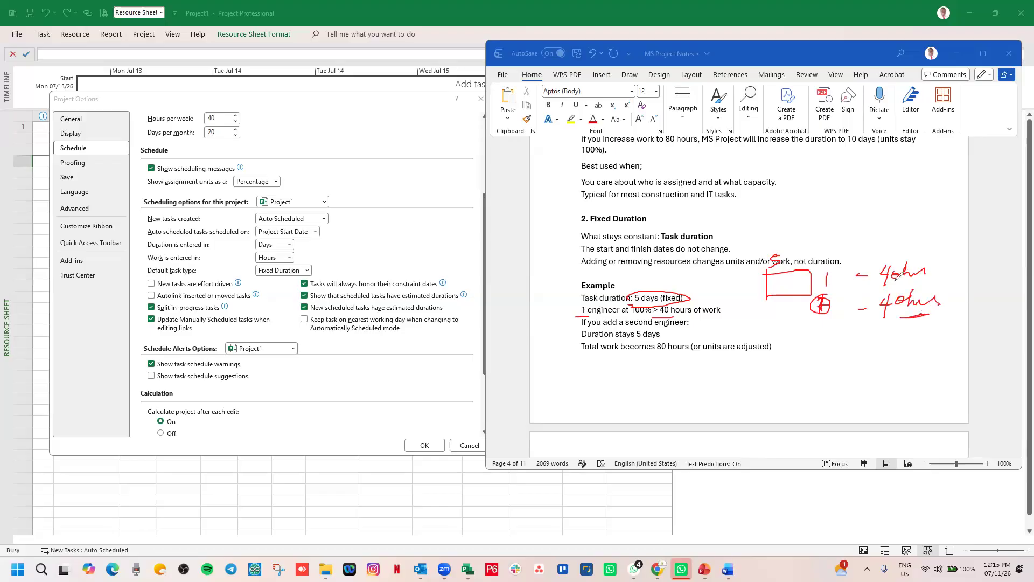
# Circle the 5 above the task box and write an underlined "80hrs" total beneath the two 40hrs lines
pyautogui.moveTo(777, 251)
pyautogui.mouseDown()
pyautogui.moveTo(760, 271)
pyautogui.moveTo(778, 249)
pyautogui.mouseUp()
pyautogui.moveTo(855, 324); pyautogui.dragTo(929, 322)
pyautogui.moveTo(868, 335); pyautogui.dragTo(911, 343)
pyautogui.moveTo(887, 365); pyautogui.dragTo(920, 357)
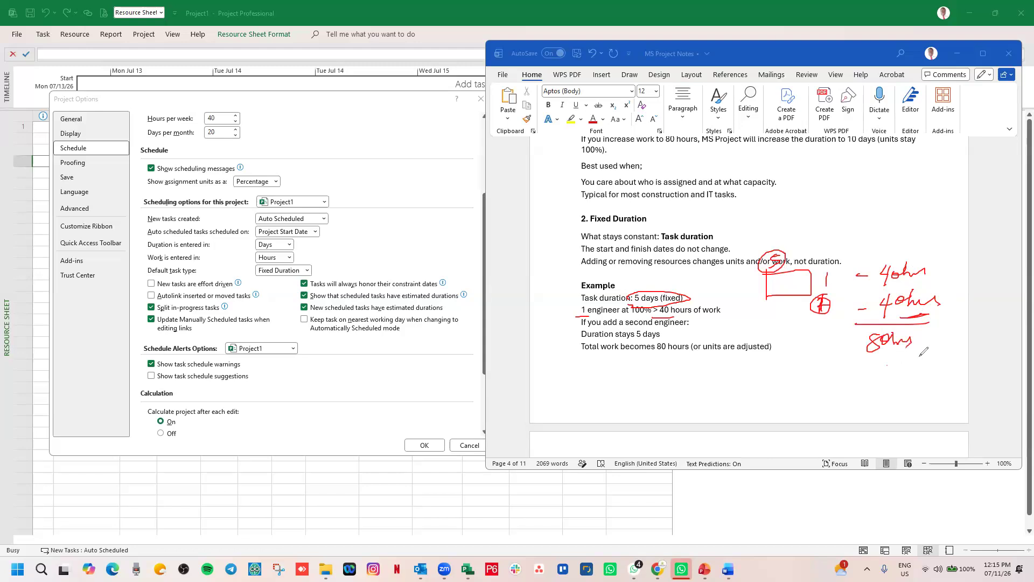
# Underline "second engineer" and box "80 hours" in the example, and clear all the handwriting
pyautogui.moveTo(640, 329); pyautogui.dragTo(689, 326)
pyautogui.moveTo(661, 349)
pyautogui.mouseDown()
pyautogui.moveTo(685, 354)
pyautogui.moveTo(694, 339)
pyautogui.moveTo(667, 334)
pyautogui.moveTo(656, 353)
pyautogui.mouseUp()
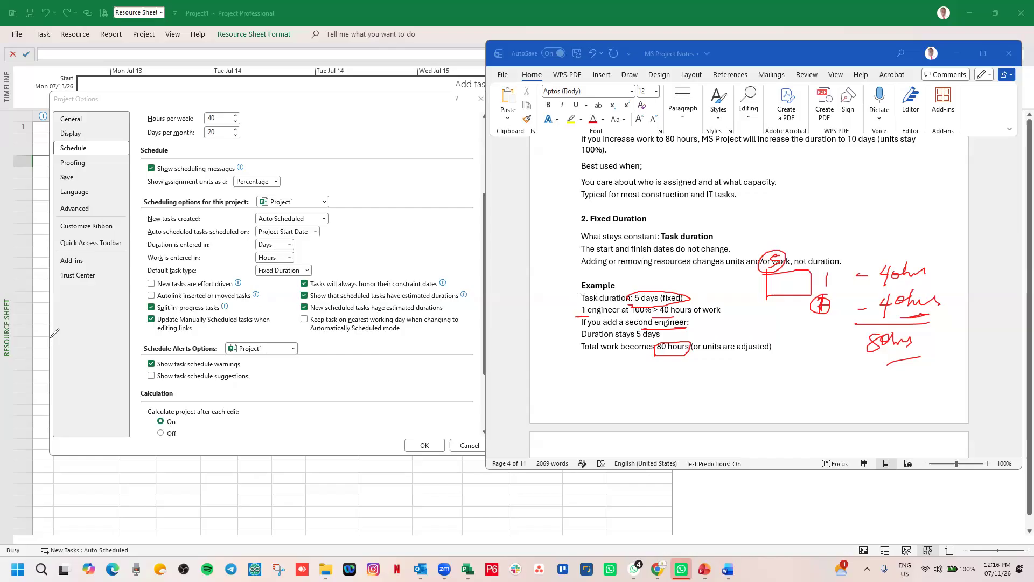
pyautogui.press('e')
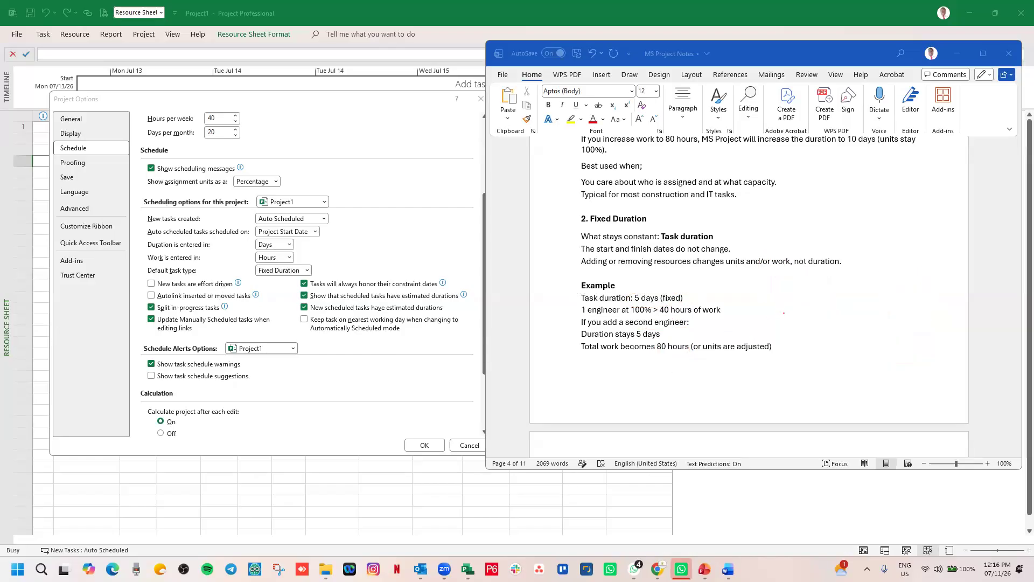
# Read when Fixed Duration is best used and continue to the Fixed Work section in the notes
pyautogui.scroll(-3, 813, 349)
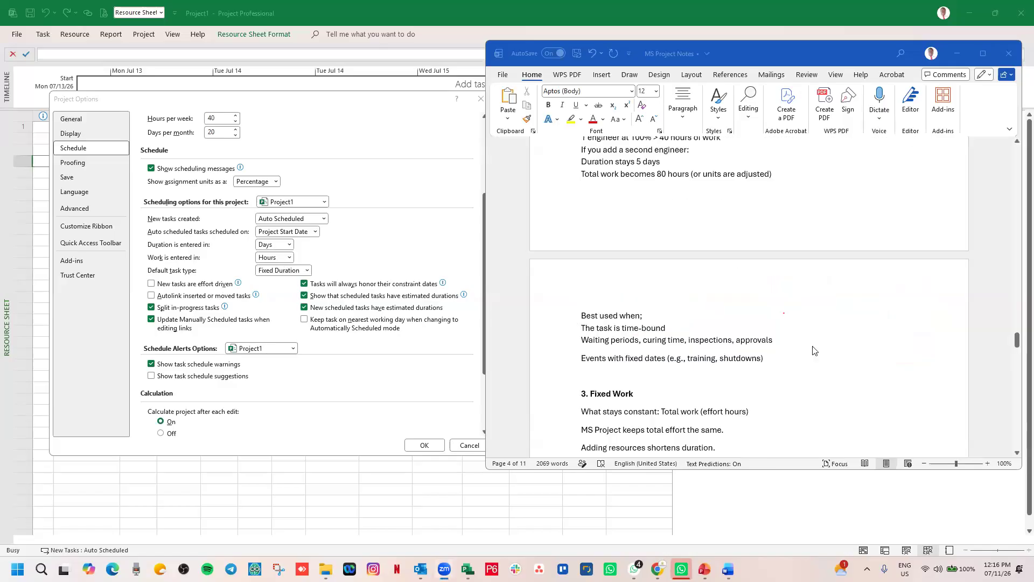
pyautogui.scroll(1, 814, 351)
pyautogui.scroll(-1, 814, 350)
pyautogui.scroll(-1, 704, 355)
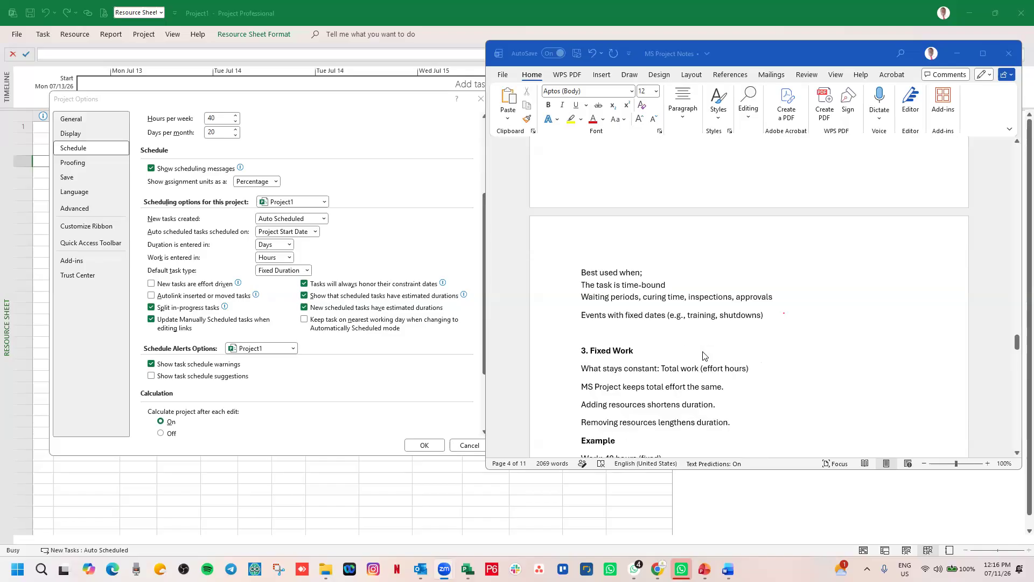
pyautogui.scroll(-1, 703, 355)
pyautogui.scroll(-1, 703, 355)
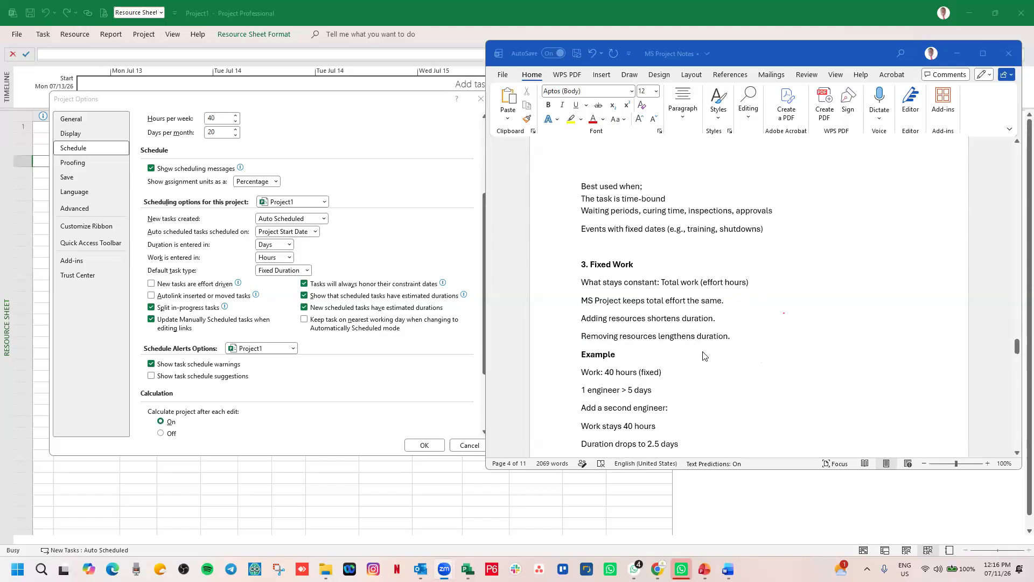
pyautogui.scroll(-1, 703, 356)
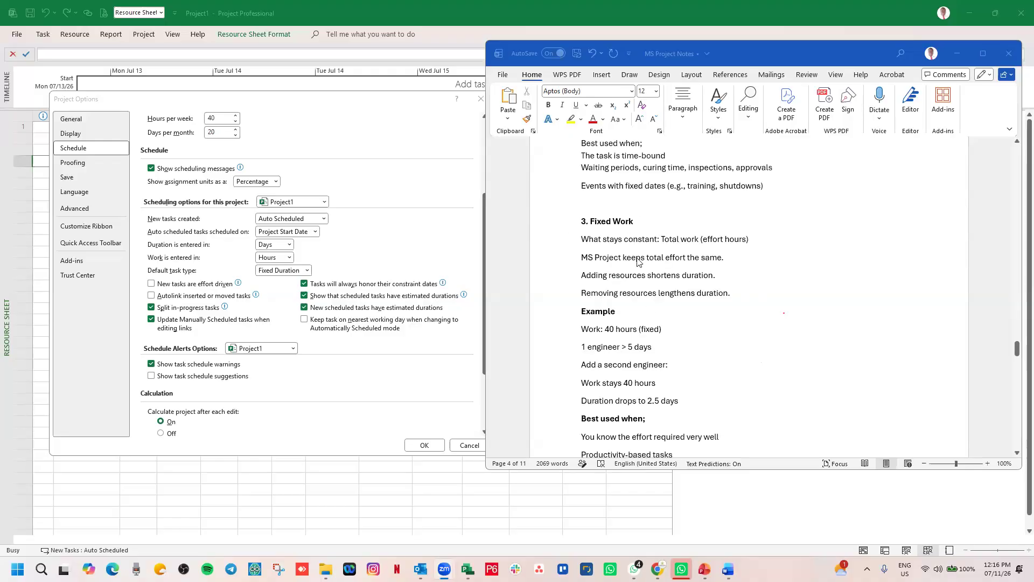
# Set the default task type to Fixed Work and return to the notes to read the Fixed Work example and guidance
pyautogui.click(306, 270)
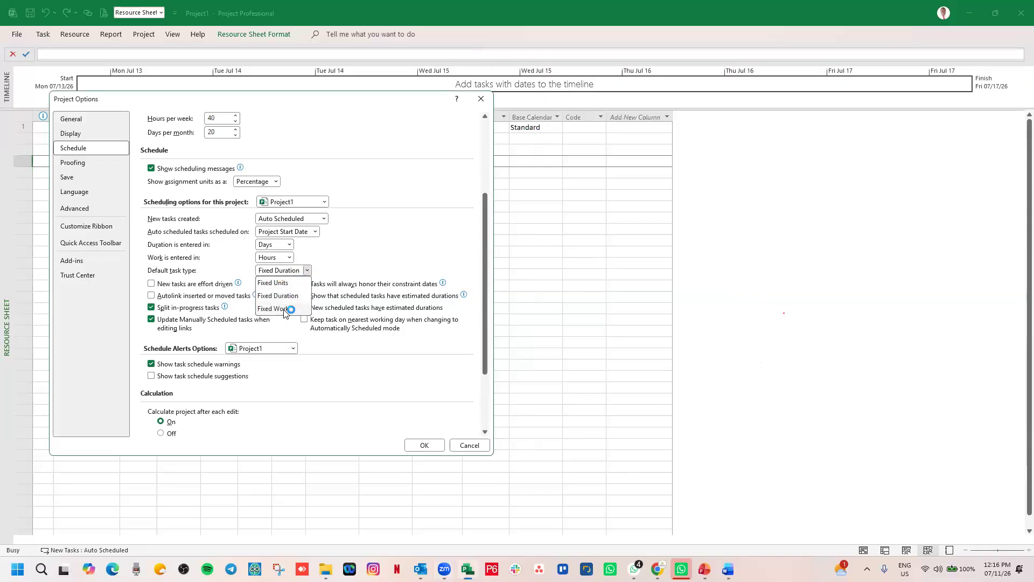
pyautogui.click(280, 308)
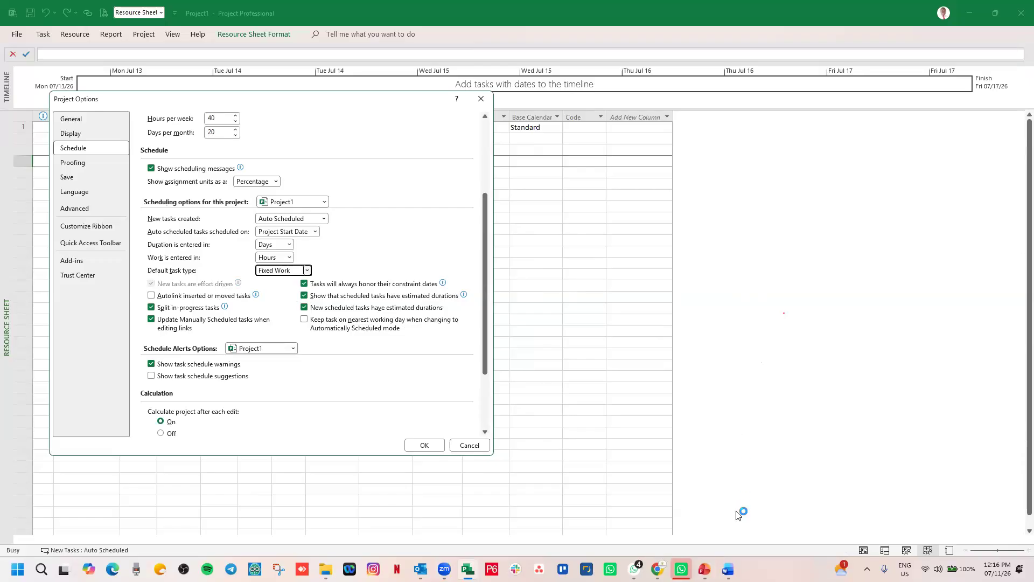
pyautogui.moveTo(728, 570)
pyautogui.click(752, 530)
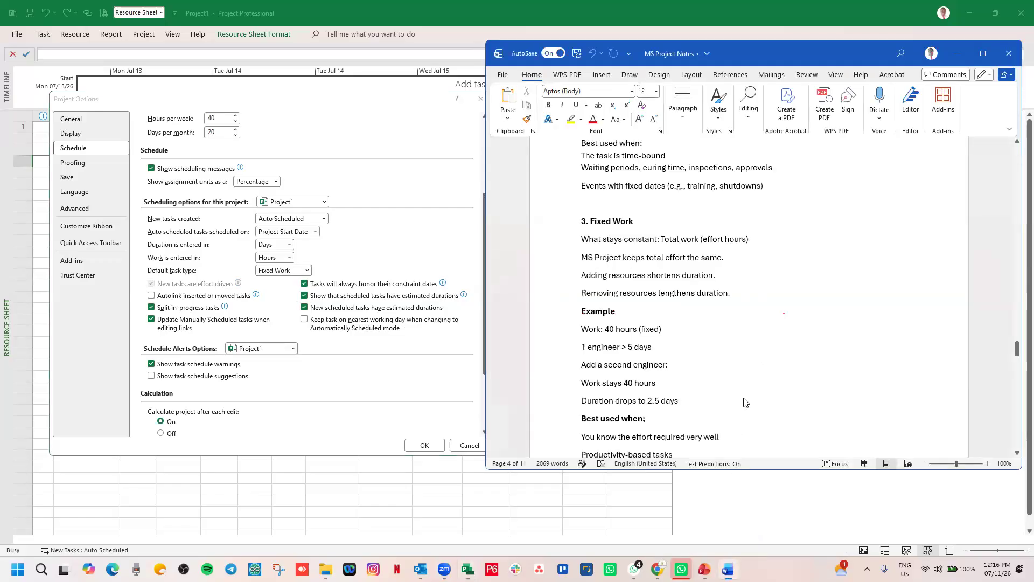
pyautogui.scroll(-1, 684, 280)
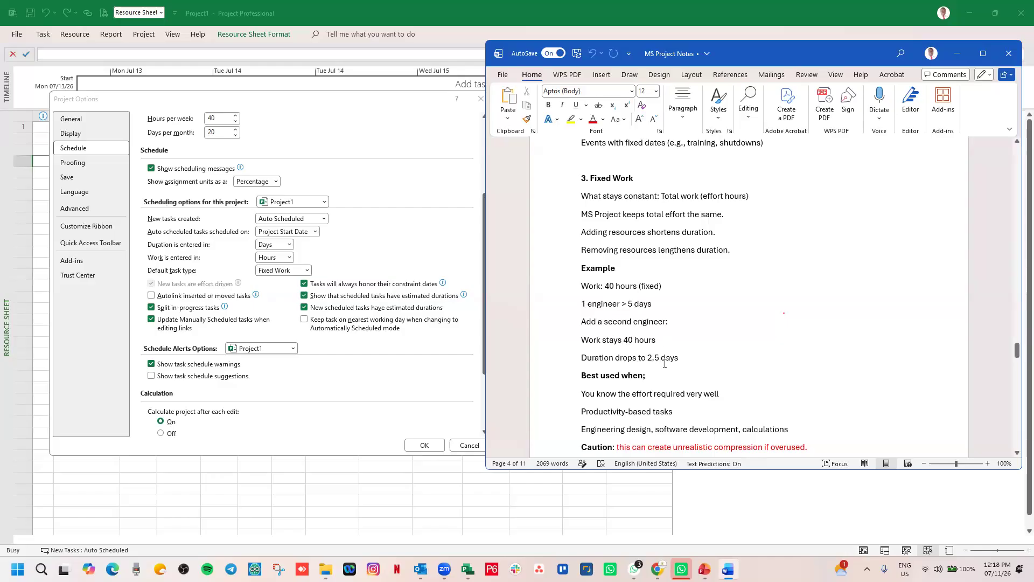
pyautogui.scroll(-1, 674, 351)
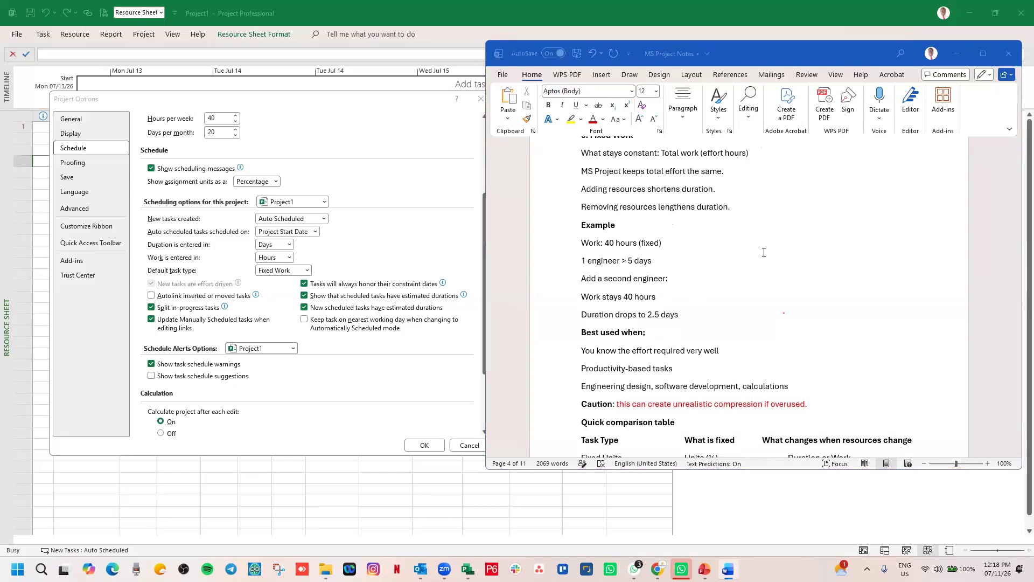
# Handwrite "1 – 40hr" beside the Fixed Work example with "5 days" beneath it
pyautogui.moveTo(712, 237)
pyautogui.mouseDown()
pyautogui.moveTo(707, 274)
pyautogui.moveTo(805, 243)
pyautogui.moveTo(791, 264)
pyautogui.mouseUp()
pyautogui.moveTo(822, 232)
pyautogui.mouseDown()
pyautogui.moveTo(818, 241)
pyautogui.moveTo(846, 262)
pyautogui.mouseUp()
pyautogui.moveTo(785, 233)
pyautogui.mouseDown()
pyautogui.moveTo(771, 243)
pyautogui.moveTo(789, 257)
pyautogui.moveTo(851, 256)
pyautogui.moveTo(859, 241)
pyautogui.mouseUp()
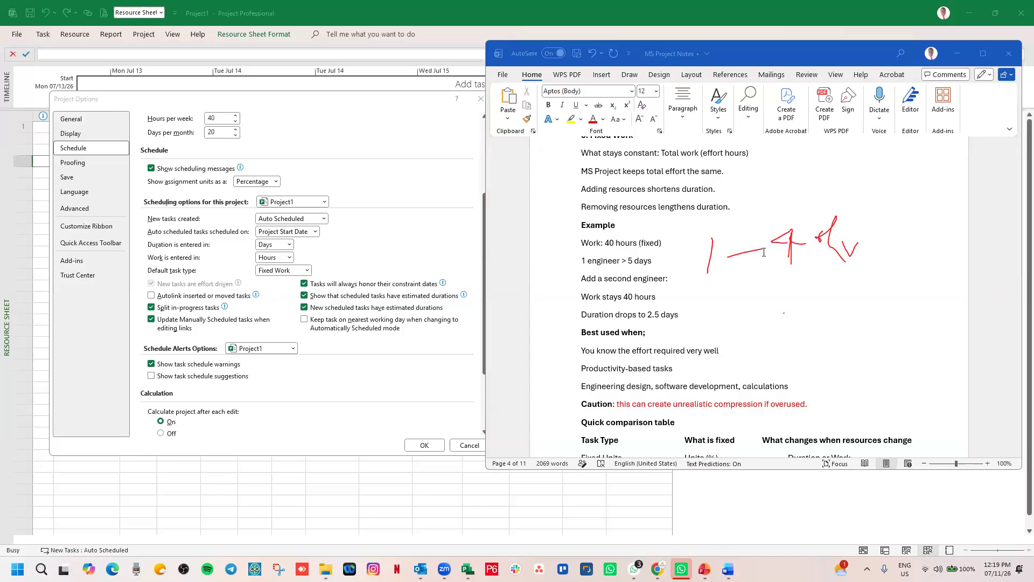
pyautogui.moveTo(701, 248); pyautogui.dragTo(713, 238)
pyautogui.moveTo(695, 278); pyautogui.dragTo(700, 277)
pyautogui.moveTo(797, 281)
pyautogui.mouseDown()
pyautogui.moveTo(793, 303)
pyautogui.moveTo(813, 278)
pyautogui.moveTo(831, 278)
pyautogui.moveTo(825, 299)
pyautogui.mouseUp()
pyautogui.moveTo(833, 298)
pyautogui.mouseDown()
pyautogui.moveTo(849, 292)
pyautogui.moveTo(859, 308)
pyautogui.moveTo(876, 296)
pyautogui.moveTo(870, 310)
pyautogui.mouseUp()
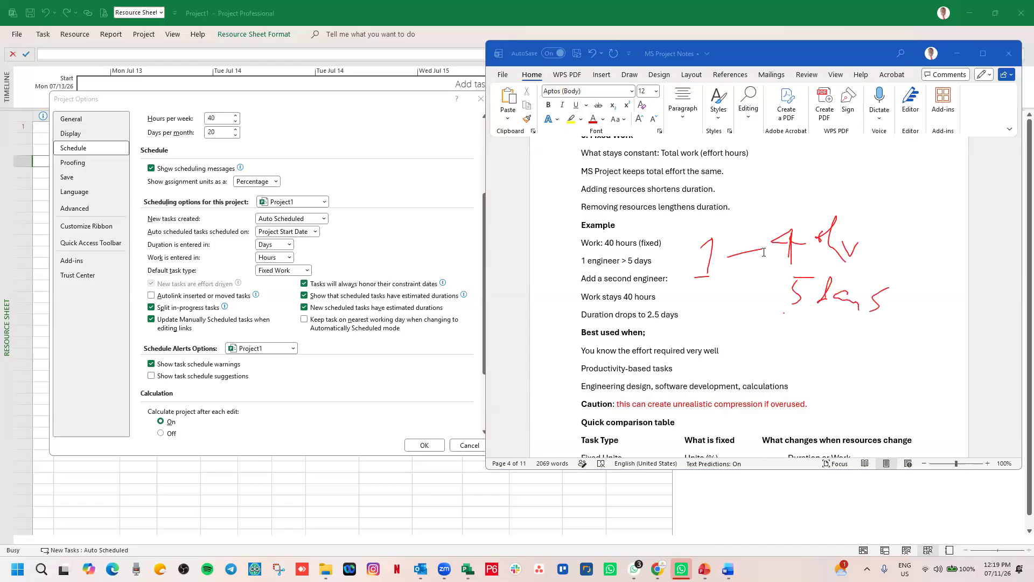
# Box the handwritten 40 hours, underline "5 days", and start a second resource line with "2 –"
pyautogui.moveTo(803, 243)
pyautogui.mouseDown()
pyautogui.moveTo(818, 233)
pyautogui.moveTo(779, 230)
pyautogui.moveTo(865, 270)
pyautogui.moveTo(862, 211)
pyautogui.moveTo(819, 208)
pyautogui.mouseUp()
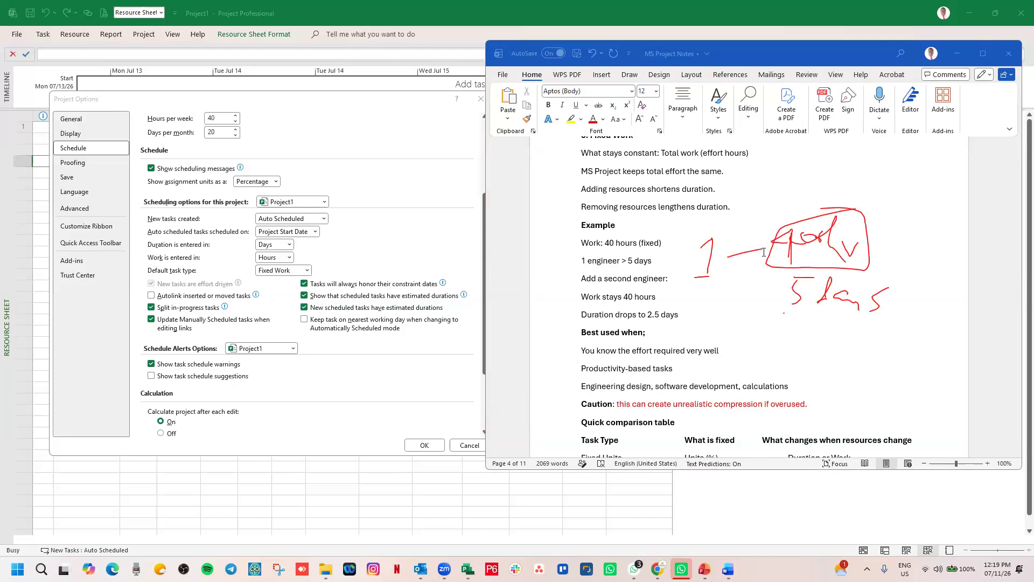
pyautogui.moveTo(773, 311); pyautogui.dragTo(877, 306)
pyautogui.moveTo(700, 320)
pyautogui.mouseDown()
pyautogui.moveTo(712, 338)
pyautogui.moveTo(750, 331)
pyautogui.mouseUp()
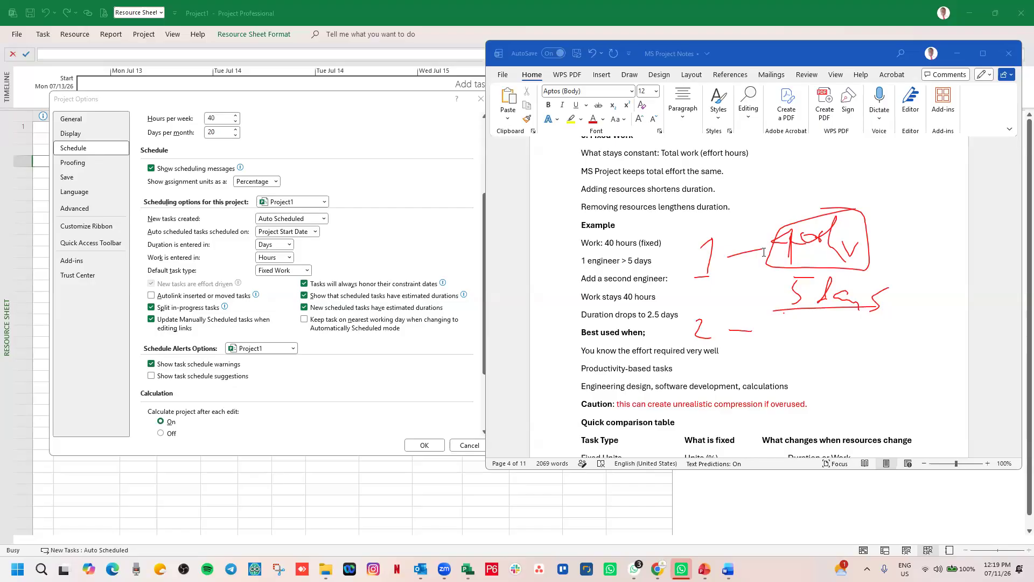
# Circle the 40 hours, write a circled "2.5" on the second resource line, and add a circled 2 below it
pyautogui.moveTo(856, 200)
pyautogui.mouseDown()
pyautogui.moveTo(866, 245)
pyautogui.moveTo(827, 199)
pyautogui.mouseUp()
pyautogui.moveTo(781, 330)
pyautogui.mouseDown()
pyautogui.moveTo(782, 341)
pyautogui.moveTo(819, 344)
pyautogui.moveTo(841, 328)
pyautogui.moveTo(875, 335)
pyautogui.moveTo(851, 306)
pyautogui.mouseUp()
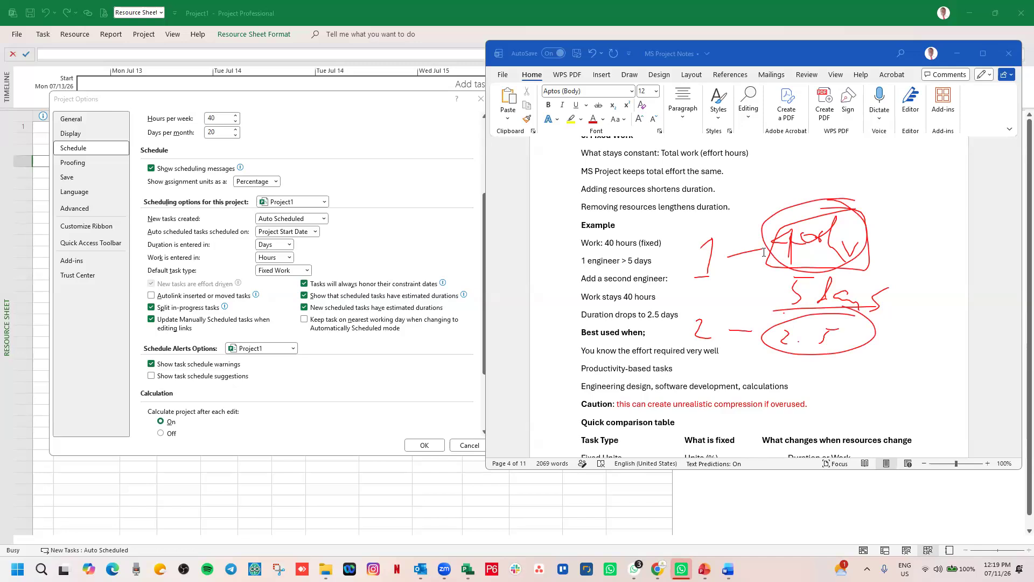
pyautogui.moveTo(803, 374)
pyautogui.mouseDown()
pyautogui.moveTo(811, 382)
pyautogui.moveTo(840, 372)
pyautogui.mouseUp()
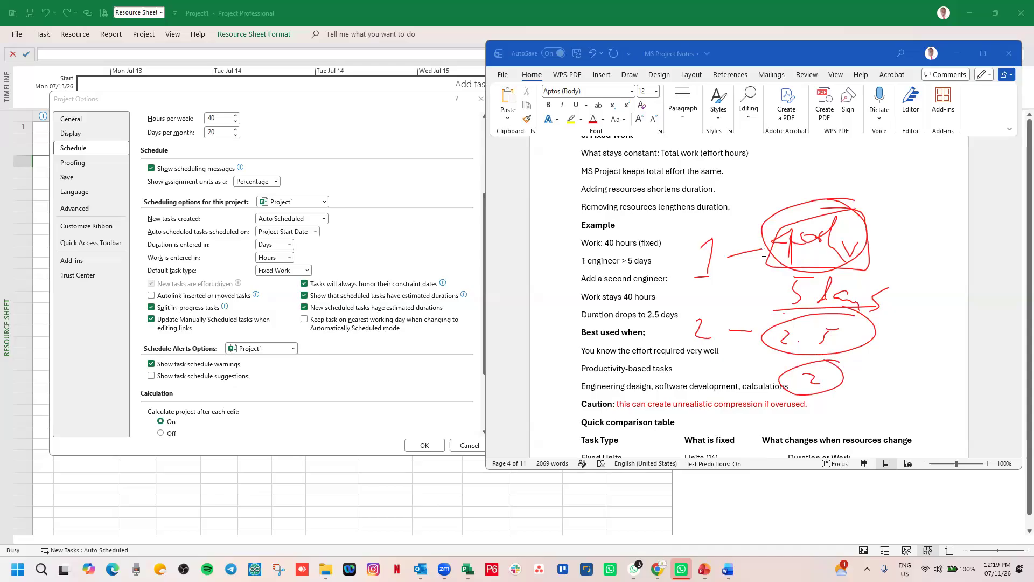
# Circle the handwritten "5 days" repeatedly and jot extra marks beside the circled 2.5 and the circled 2
pyautogui.moveTo(895, 269)
pyautogui.mouseDown()
pyautogui.moveTo(759, 291)
pyautogui.moveTo(902, 268)
pyautogui.mouseUp()
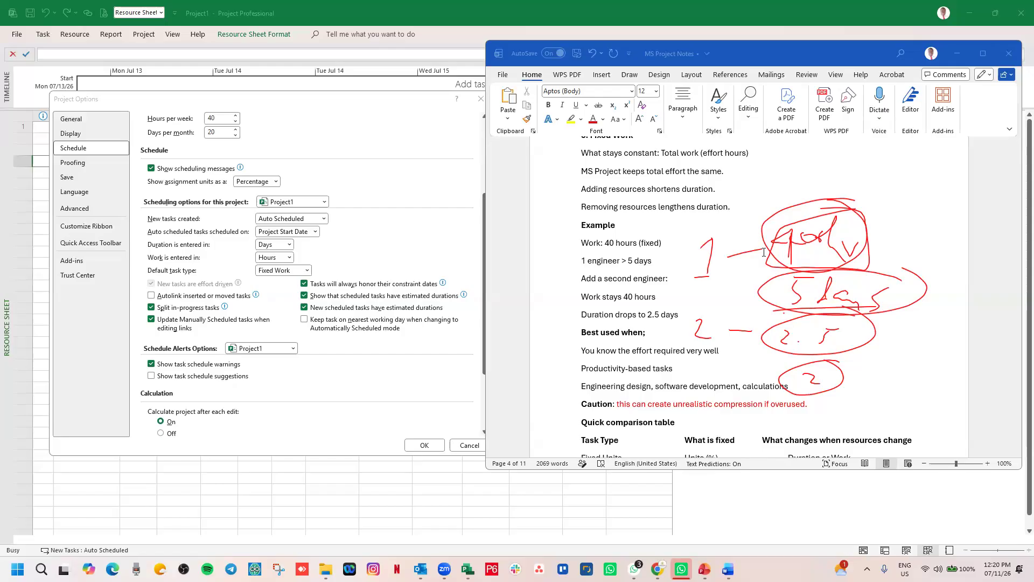
pyautogui.moveTo(883, 378)
pyautogui.mouseDown()
pyautogui.moveTo(895, 393)
pyautogui.moveTo(909, 390)
pyautogui.mouseUp()
pyautogui.moveTo(832, 404); pyautogui.dragTo(823, 421)
pyautogui.click(838, 419)
pyautogui.moveTo(888, 323); pyautogui.dragTo(887, 343)
pyautogui.click(917, 325)
pyautogui.moveTo(887, 278)
pyautogui.mouseDown()
pyautogui.moveTo(833, 315)
pyautogui.moveTo(847, 268)
pyautogui.mouseUp()
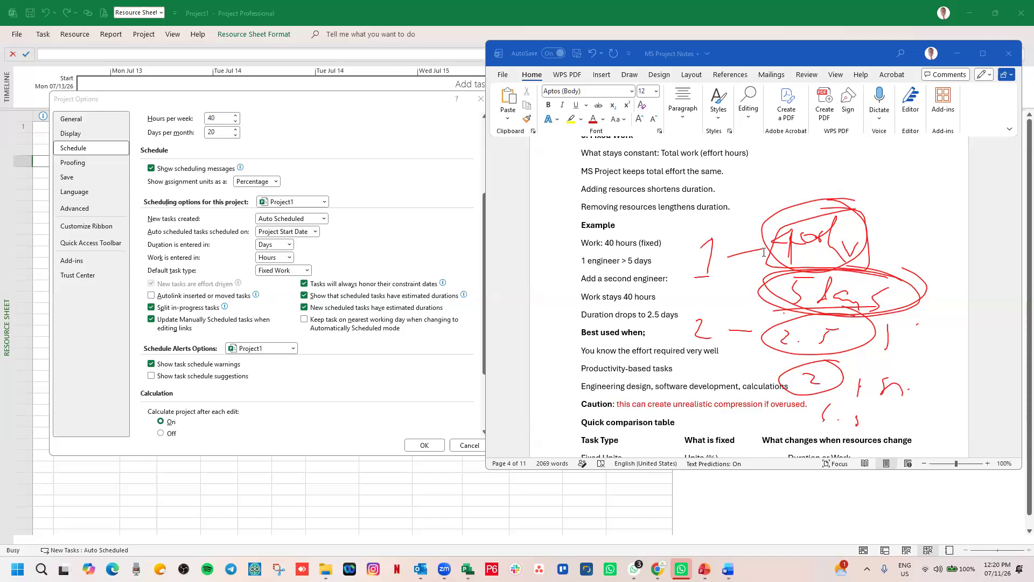
# Circle the resource counts 1 and 2 and emphasize the handwritten "5 days" once more
pyautogui.moveTo(703, 302)
pyautogui.mouseDown()
pyautogui.moveTo(678, 342)
pyautogui.moveTo(707, 302)
pyautogui.mouseUp()
pyautogui.moveTo(725, 221)
pyautogui.mouseDown()
pyautogui.moveTo(727, 251)
pyautogui.moveTo(724, 234)
pyautogui.mouseUp()
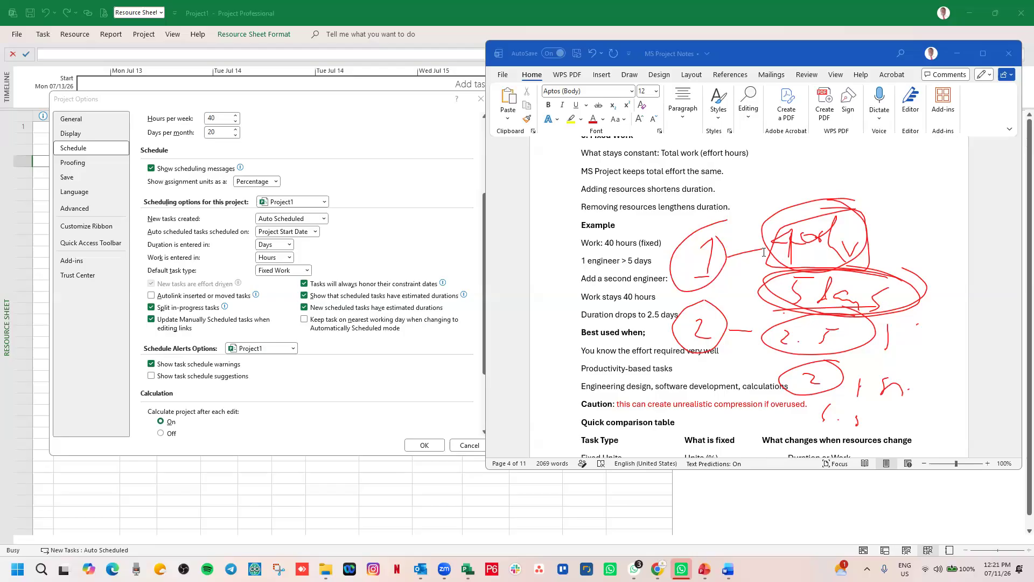
pyautogui.moveTo(788, 305)
pyautogui.mouseDown()
pyautogui.moveTo(801, 308)
pyautogui.moveTo(759, 286)
pyautogui.mouseUp()
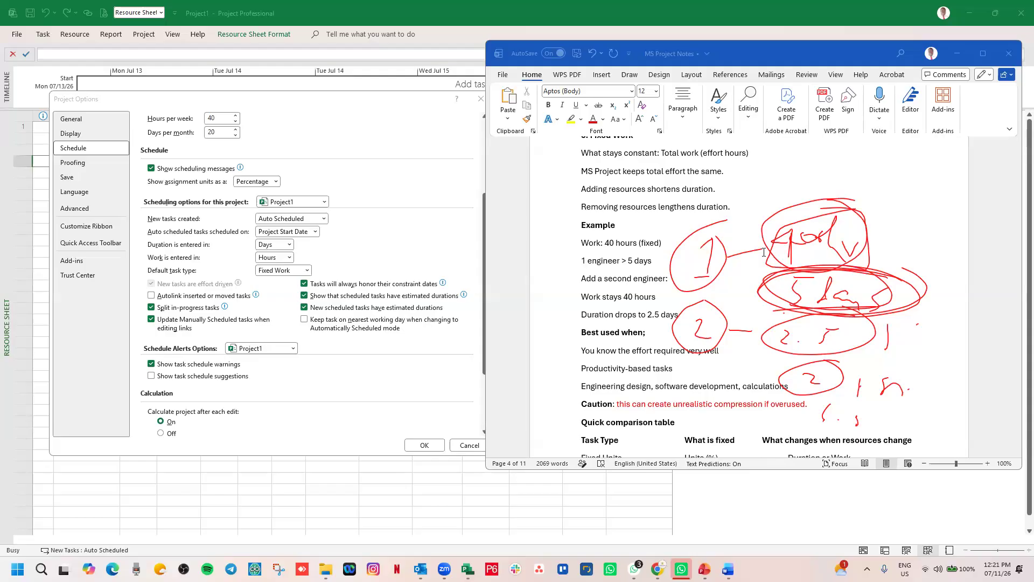
# Circle the default task type setting and its Fixed Work value, then clear all ink and minimize the Word notes
pyautogui.moveTo(206, 270)
pyautogui.mouseDown()
pyautogui.moveTo(154, 265)
pyautogui.moveTo(207, 272)
pyautogui.moveTo(196, 268)
pyautogui.mouseUp()
pyautogui.moveTo(319, 264)
pyautogui.mouseDown()
pyautogui.moveTo(245, 267)
pyautogui.moveTo(334, 266)
pyautogui.mouseUp()
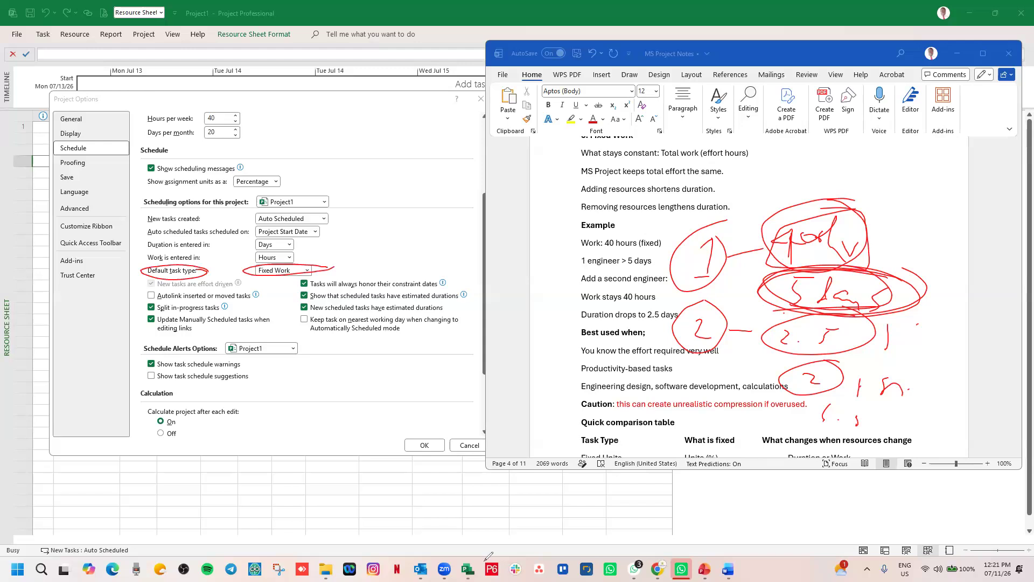
pyautogui.click(64, 356)
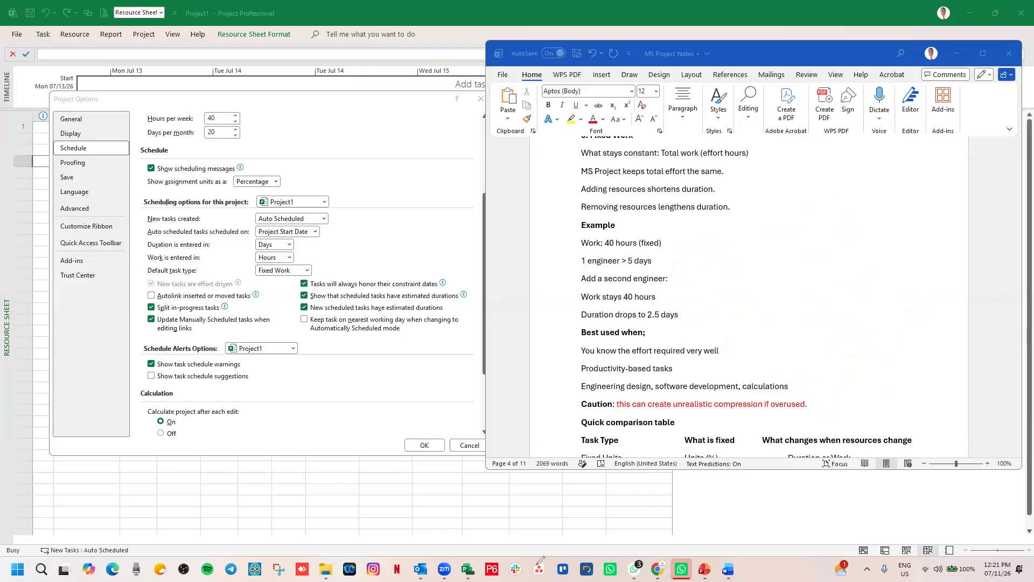
pyautogui.click(958, 54)
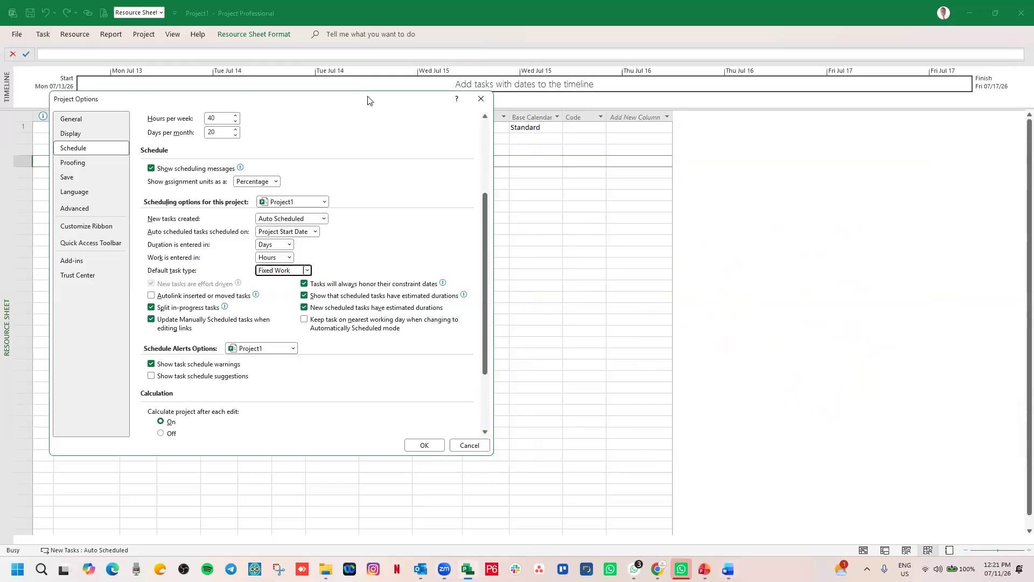
# Review the remaining schedule and calculation options, accept them, and recalculate the project
pyautogui.moveTo(368, 100); pyautogui.dragTo(780, 132)
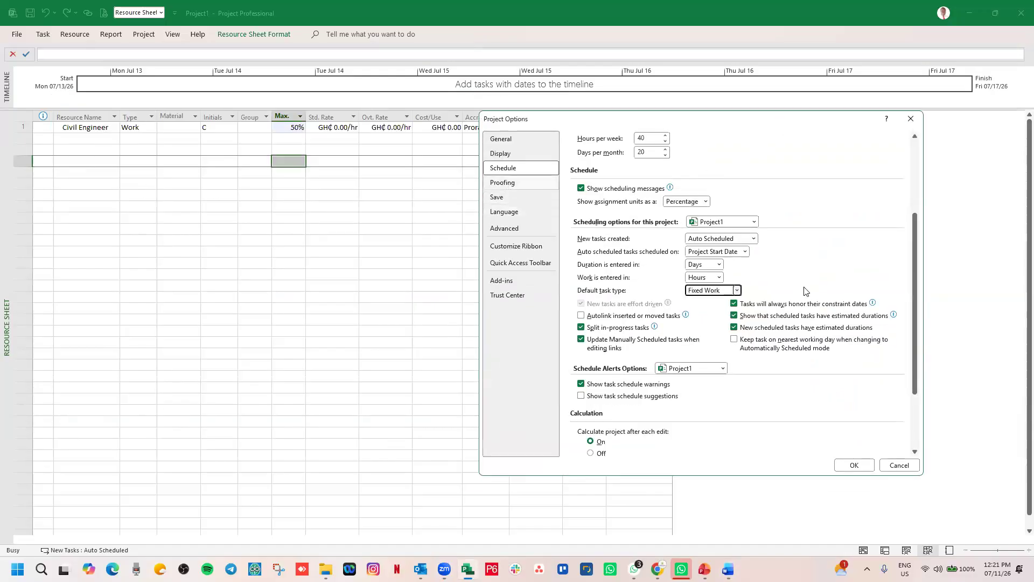
pyautogui.scroll(-3, 804, 294)
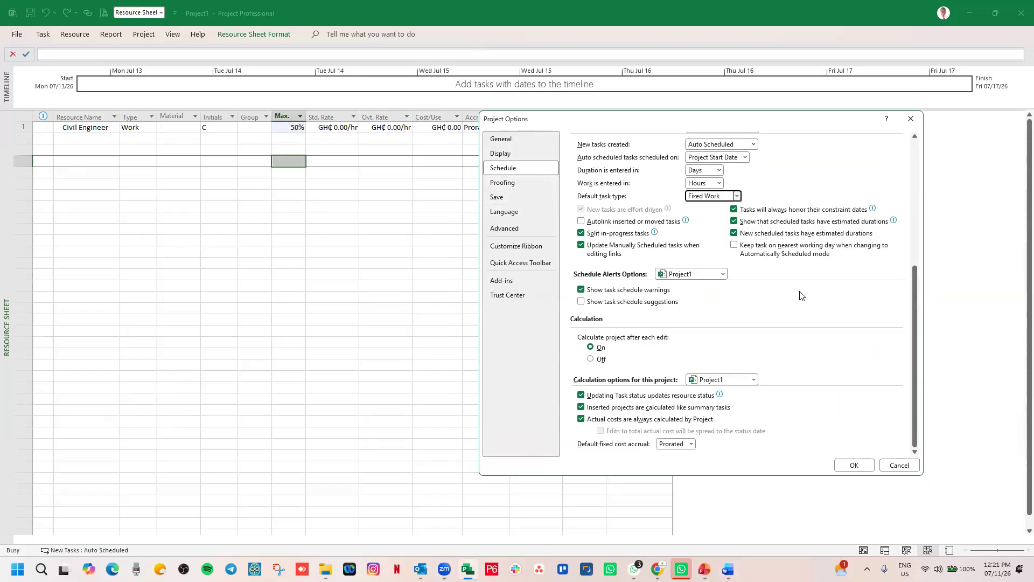
pyautogui.scroll(1, 802, 295)
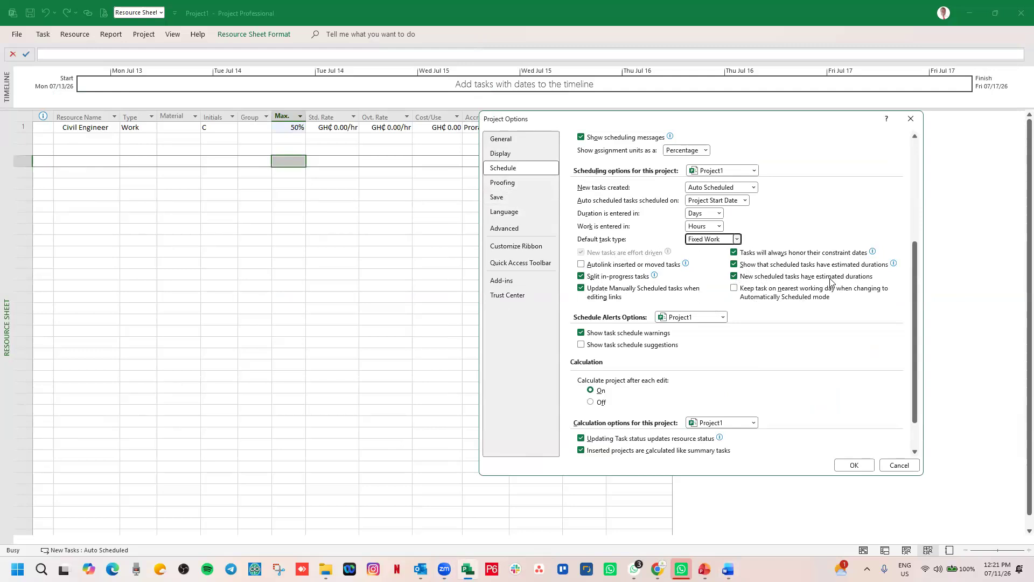
pyautogui.scroll(-1, 830, 282)
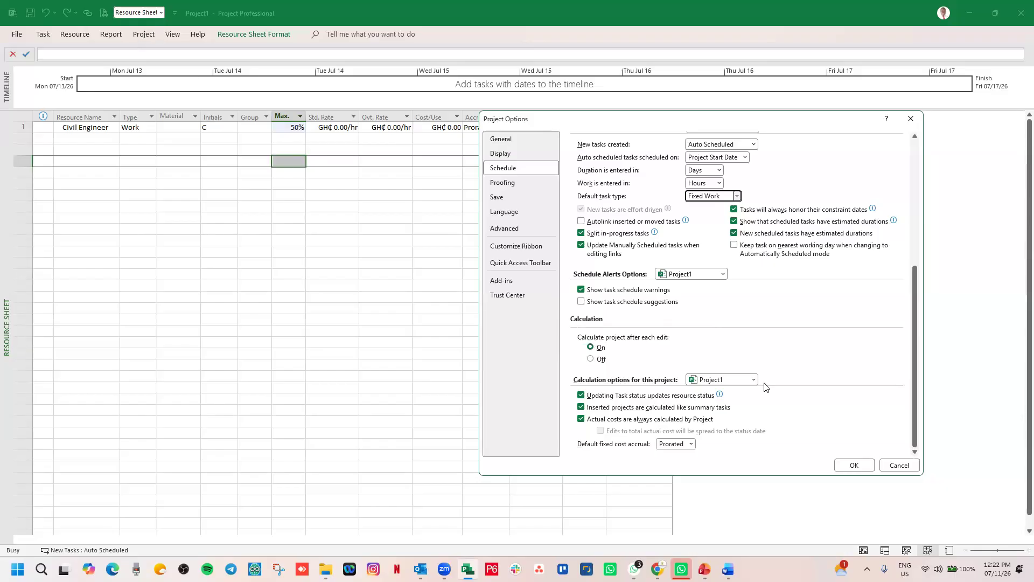
pyautogui.click(855, 466)
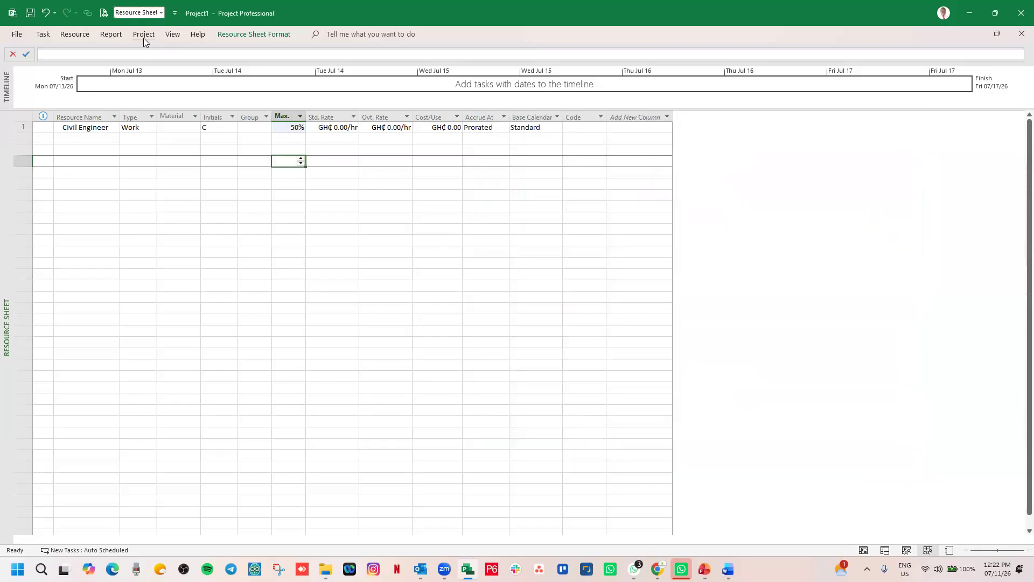
pyautogui.click(144, 38)
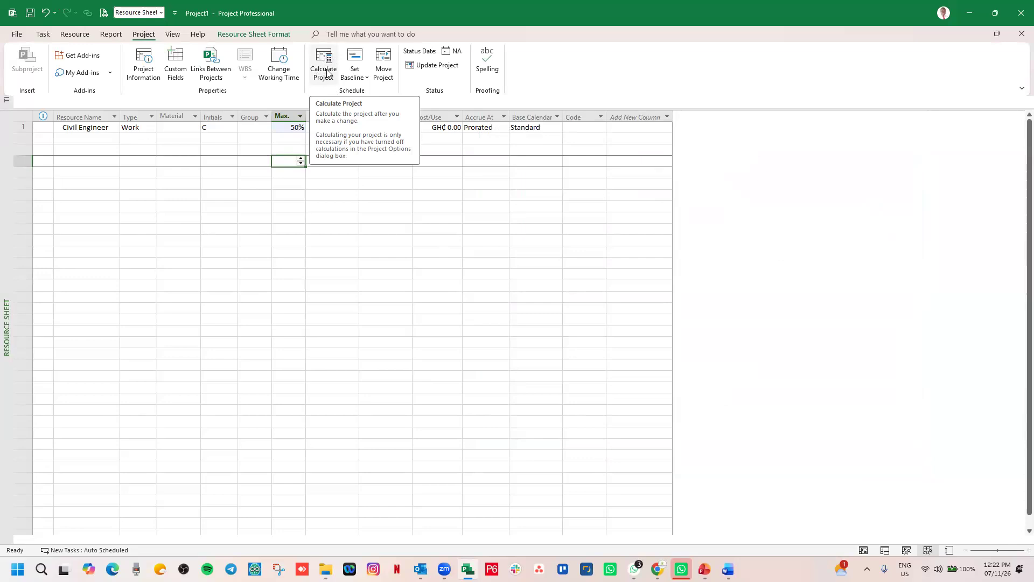
pyautogui.click(325, 73)
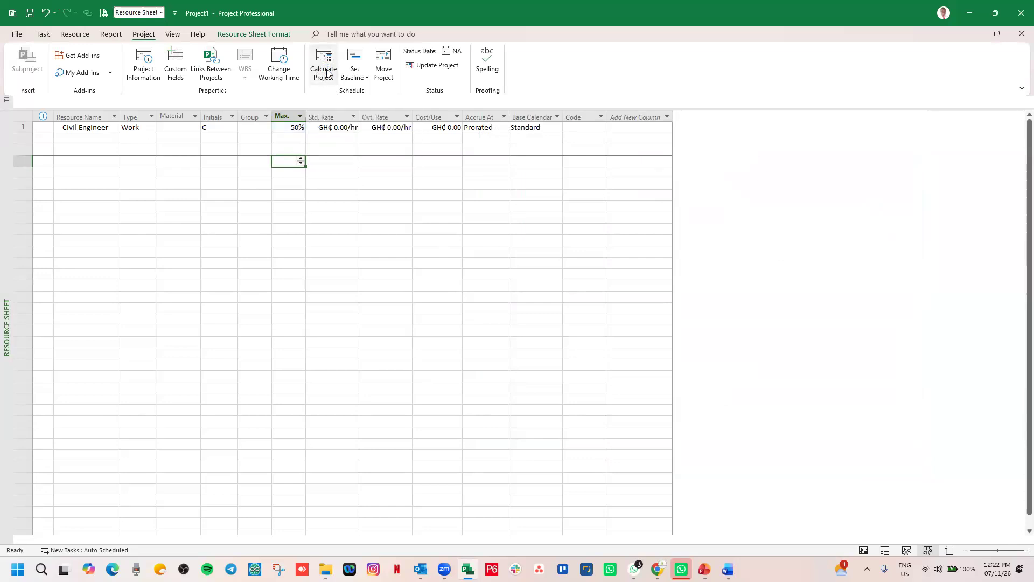
# Reopen the schedule options and switch calculation after each edit off and back on
pyautogui.click(16, 36)
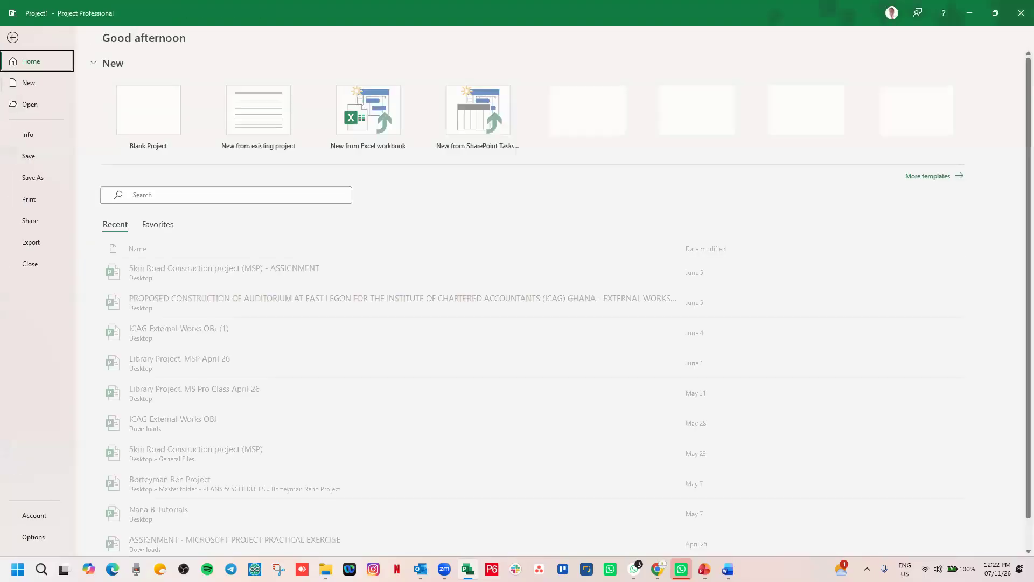
pyautogui.click(20, 537)
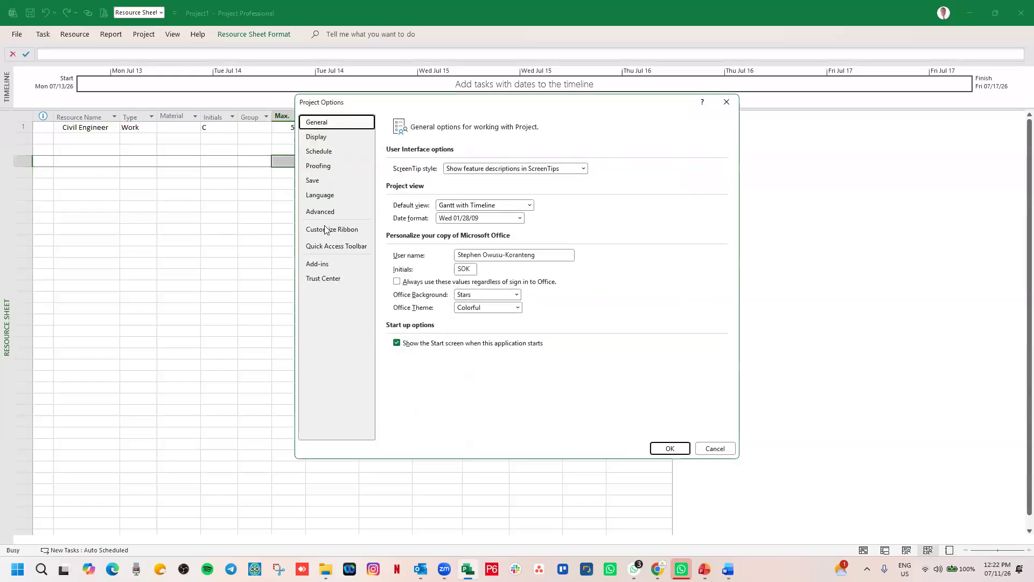
pyautogui.click(319, 152)
pyautogui.scroll(-5, 481, 359)
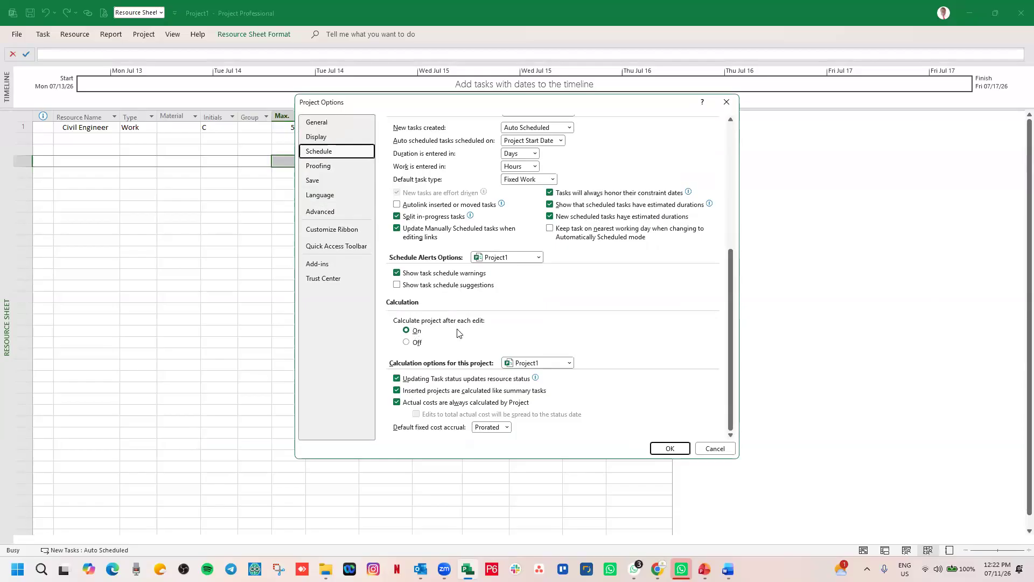
pyautogui.click(411, 343)
pyautogui.click(412, 331)
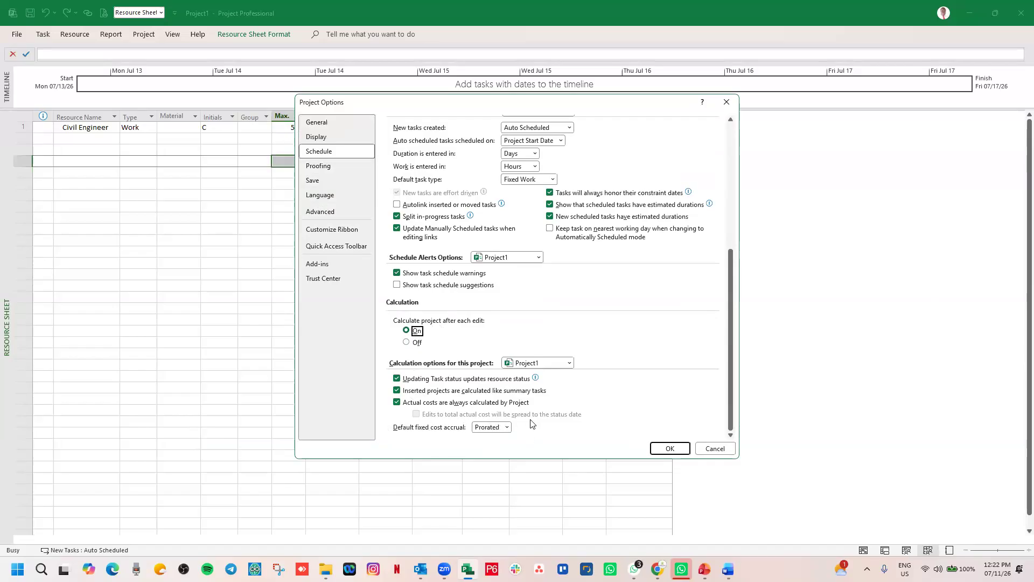
# Check the default fixed cost accrual choices, then handwrite an underlined cost item with 5000 ¢ beneath it beside the dialog
pyautogui.click(507, 428)
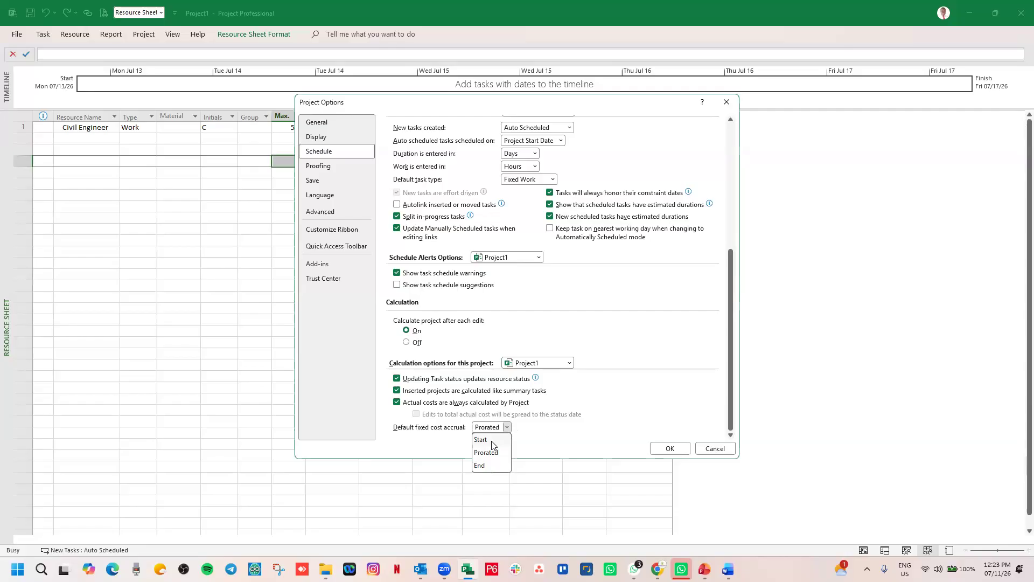
pyautogui.press('Escape')
pyautogui.click(775, 226)
pyautogui.moveTo(817, 209)
pyautogui.mouseDown()
pyautogui.moveTo(818, 221)
pyautogui.moveTo(847, 230)
pyautogui.moveTo(797, 222)
pyautogui.mouseUp()
pyautogui.moveTo(868, 220); pyautogui.dragTo(878, 235)
pyautogui.moveTo(792, 247); pyautogui.dragTo(915, 240)
pyautogui.moveTo(829, 253)
pyautogui.mouseDown()
pyautogui.moveTo(848, 281)
pyautogui.moveTo(806, 300)
pyautogui.mouseUp()
pyautogui.moveTo(827, 256); pyautogui.dragTo(861, 252)
pyautogui.moveTo(859, 289)
pyautogui.mouseDown()
pyautogui.moveTo(875, 264)
pyautogui.moveTo(879, 288)
pyautogui.mouseUp()
pyautogui.moveTo(895, 253)
pyautogui.mouseDown()
pyautogui.moveTo(899, 284)
pyautogui.moveTo(912, 270)
pyautogui.mouseUp()
pyautogui.moveTo(975, 260); pyautogui.dragTo(964, 280)
pyautogui.moveTo(955, 241); pyautogui.dragTo(941, 317)
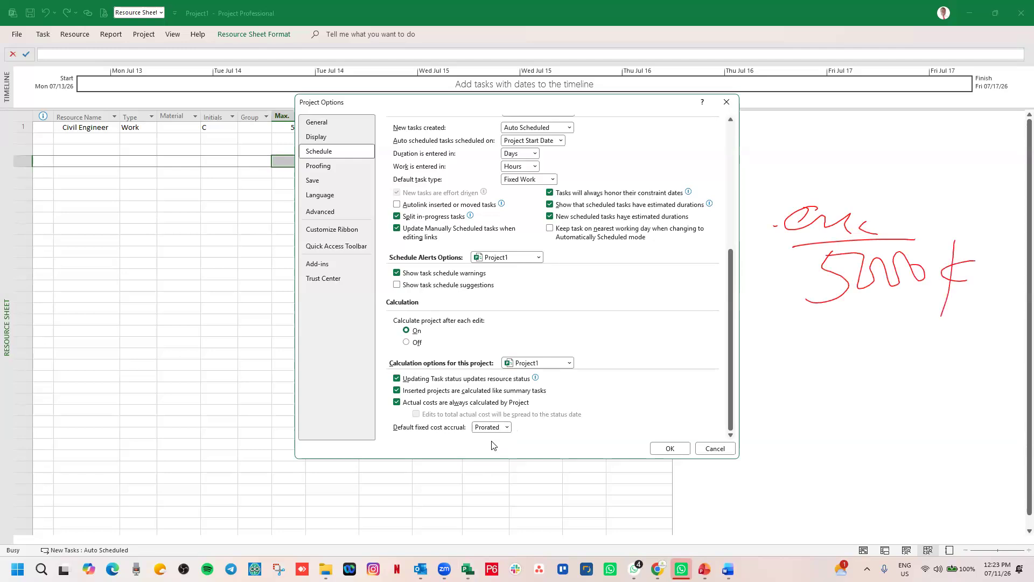
# Handwrite 25000 below the 5000 ¢ amount and draw a box around it
pyautogui.moveTo(792, 340)
pyautogui.mouseDown()
pyautogui.moveTo(818, 366)
pyautogui.moveTo(853, 363)
pyautogui.moveTo(838, 377)
pyautogui.mouseUp()
pyautogui.moveTo(861, 336)
pyautogui.mouseDown()
pyautogui.moveTo(874, 358)
pyautogui.moveTo(905, 350)
pyautogui.moveTo(914, 330)
pyautogui.moveTo(935, 335)
pyautogui.moveTo(919, 334)
pyautogui.mouseUp()
pyautogui.click(791, 388)
pyautogui.moveTo(792, 388)
pyautogui.mouseDown()
pyautogui.moveTo(954, 353)
pyautogui.moveTo(795, 318)
pyautogui.moveTo(789, 377)
pyautogui.mouseUp()
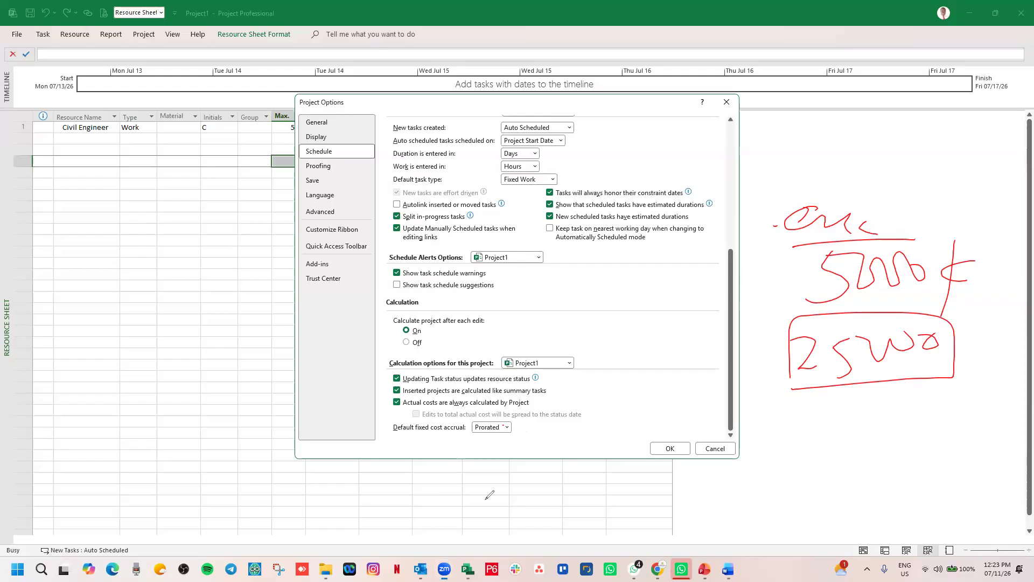
# Set the default fixed cost accrual to Start, circle it, and sketch boxes with an arrow from the 25000 to illustrate it
pyautogui.click(507, 427)
pyautogui.click(490, 442)
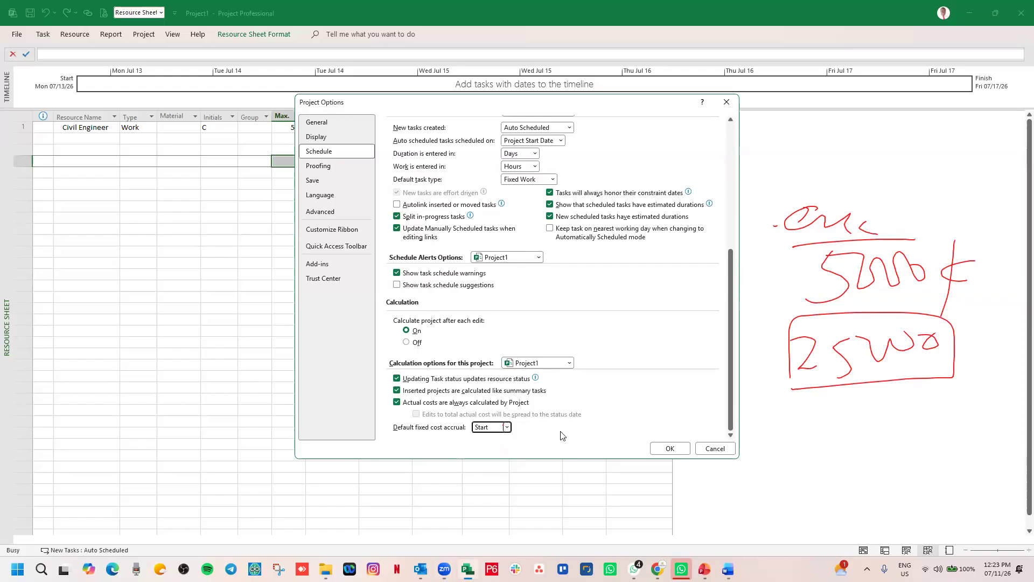
pyautogui.click(824, 379)
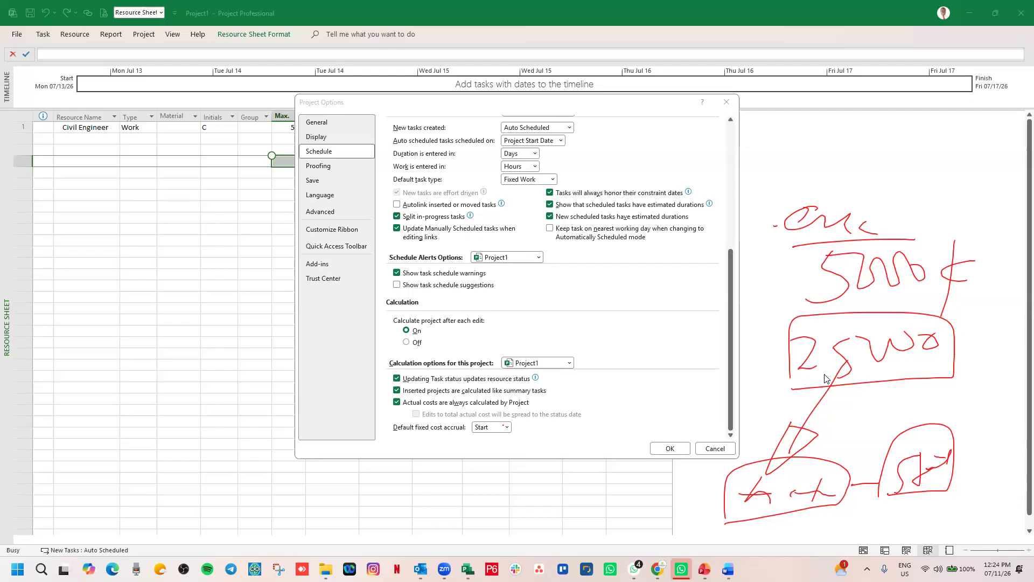
pyautogui.moveTo(525, 413)
pyautogui.mouseDown()
pyautogui.moveTo(509, 450)
pyautogui.moveTo(527, 413)
pyautogui.mouseUp()
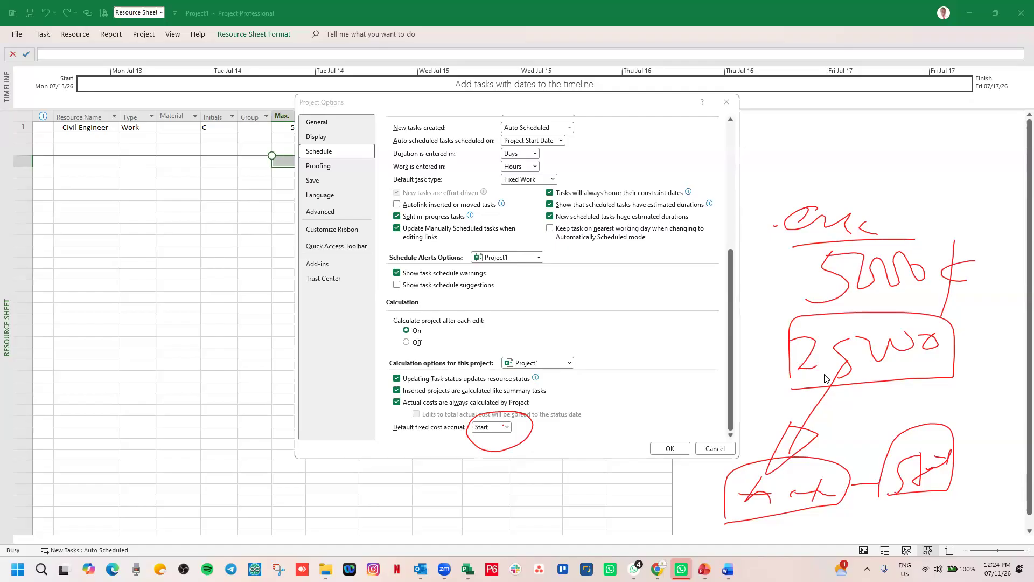
pyautogui.moveTo(82, 170)
pyautogui.mouseDown()
pyautogui.moveTo(82, 346)
pyautogui.moveTo(237, 159)
pyautogui.moveTo(243, 366)
pyautogui.moveTo(91, 372)
pyautogui.mouseUp()
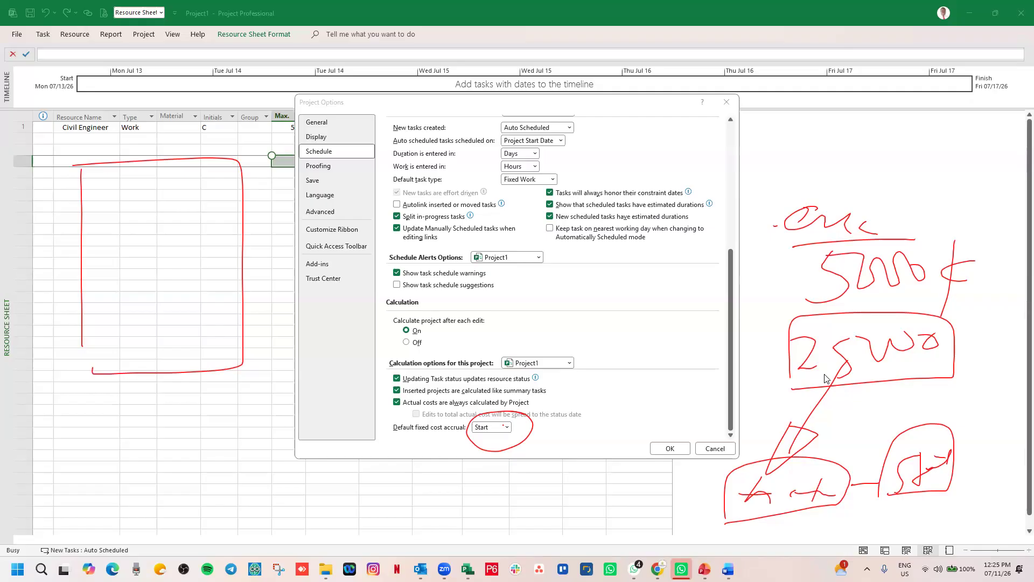
# Try End as the default fixed cost accrual, then set it to Prorated
pyautogui.click(504, 427)
pyautogui.click(484, 479)
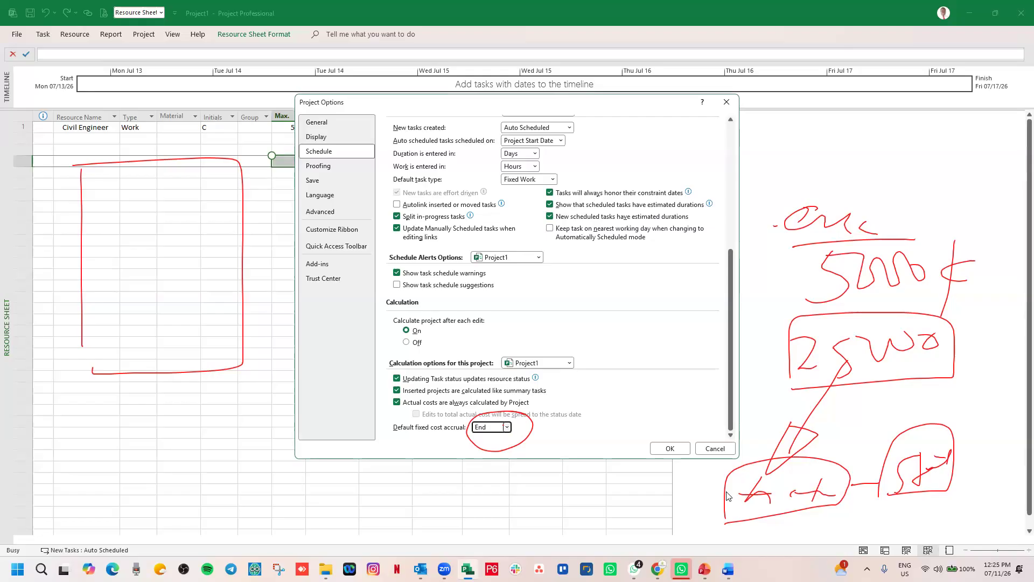
pyautogui.click(506, 426)
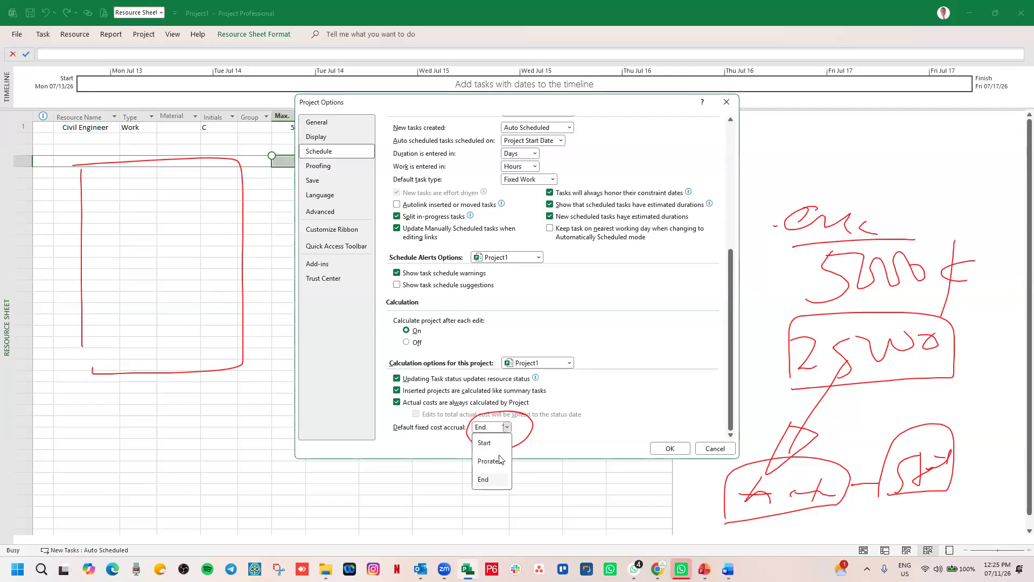
pyautogui.click(490, 461)
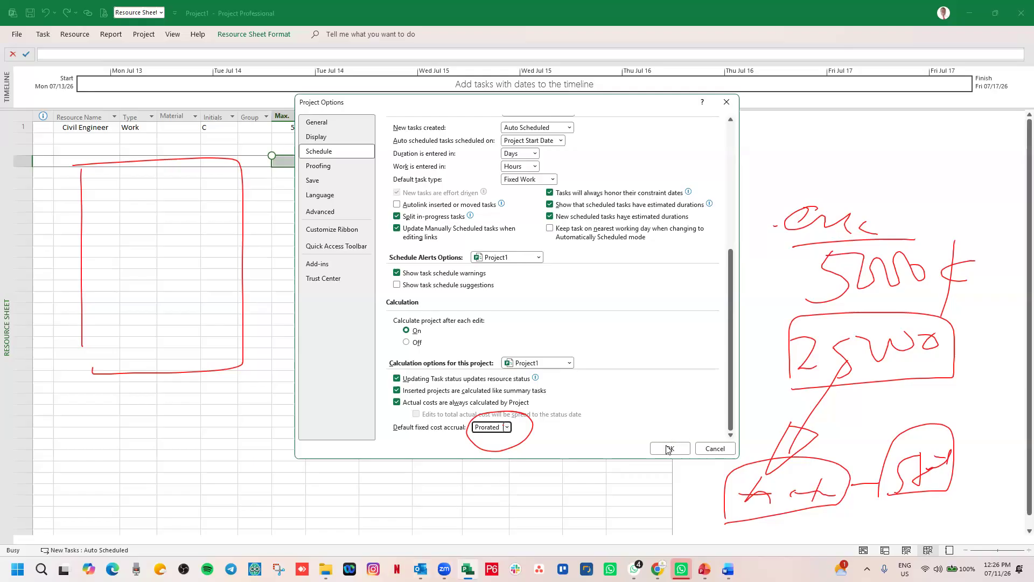
# Examine the Proofing, Save and Language options, including the spelling settings and the default save format
pyautogui.click(324, 167)
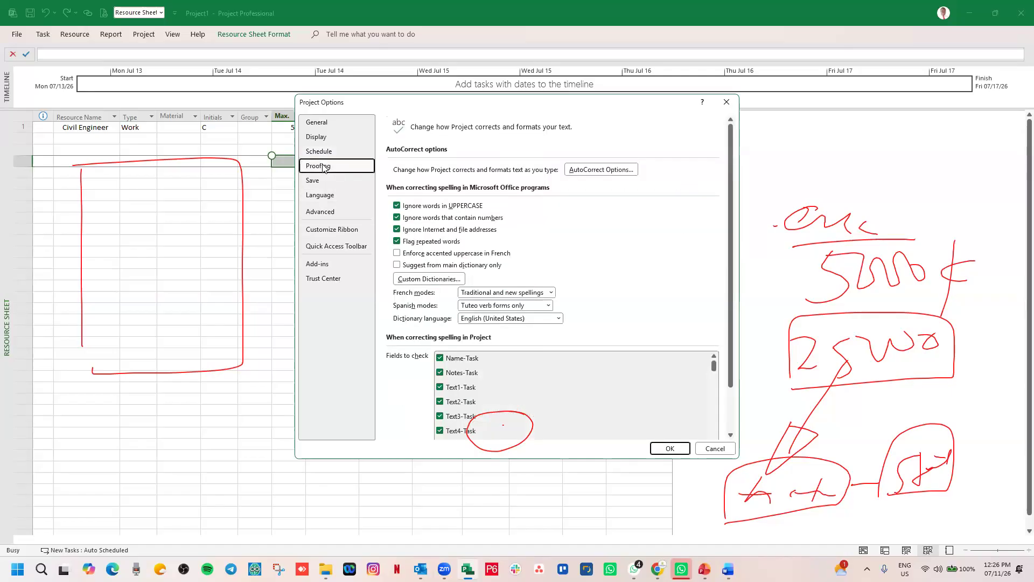
pyautogui.scroll(-2, 468, 244)
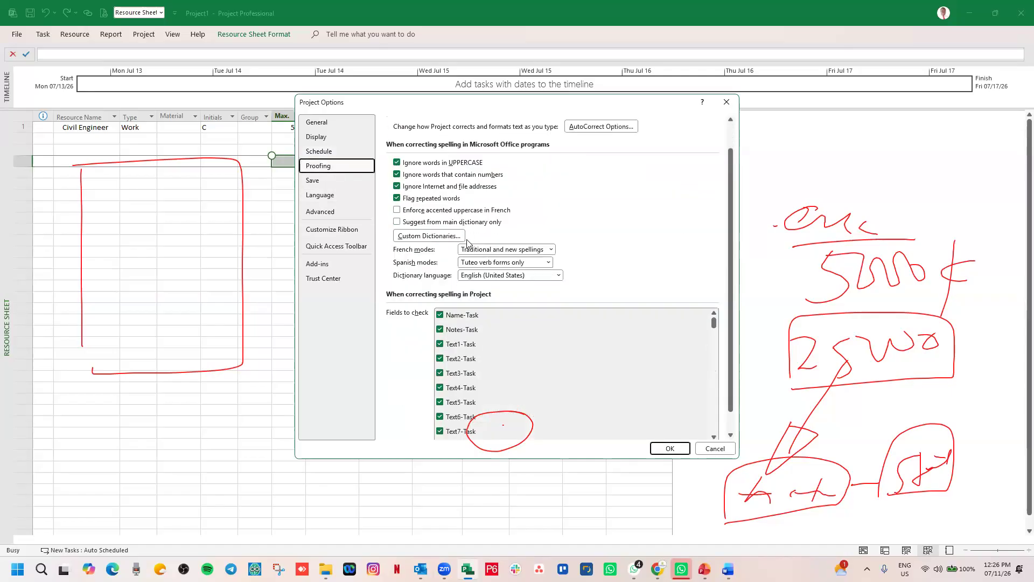
pyautogui.scroll(2, 469, 242)
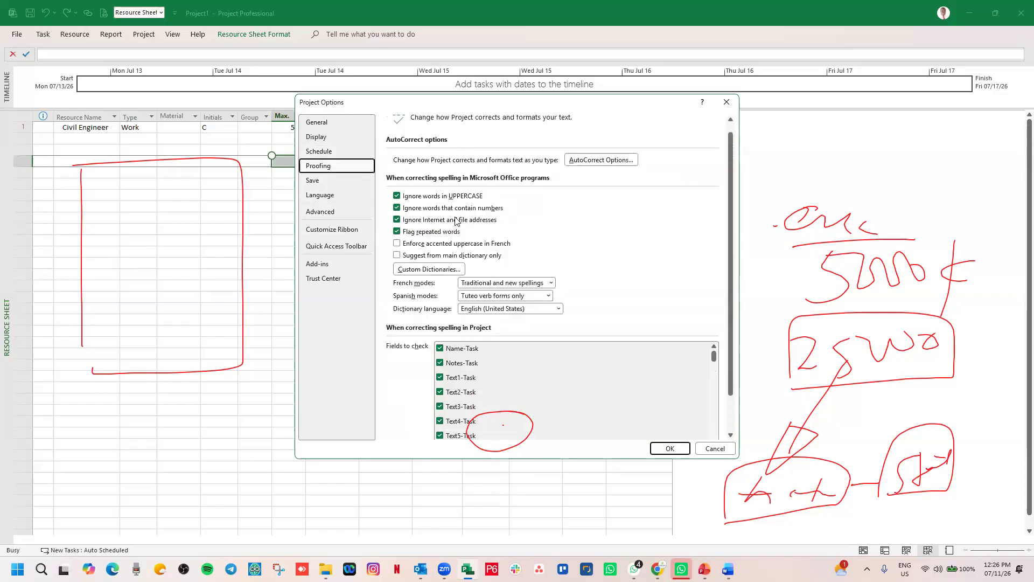
pyautogui.scroll(-2, 481, 192)
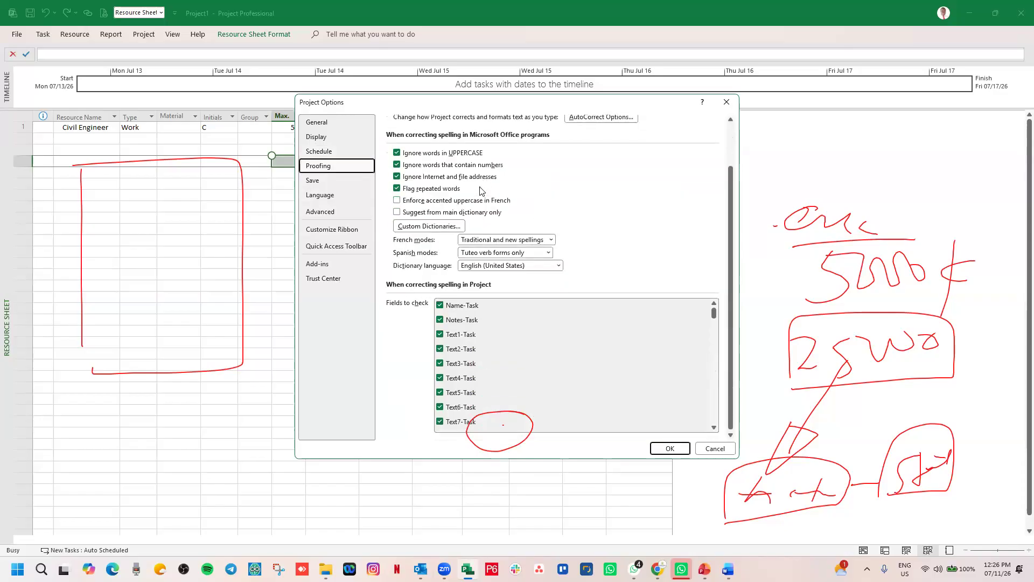
pyautogui.scroll(2, 315, 156)
pyautogui.click(312, 180)
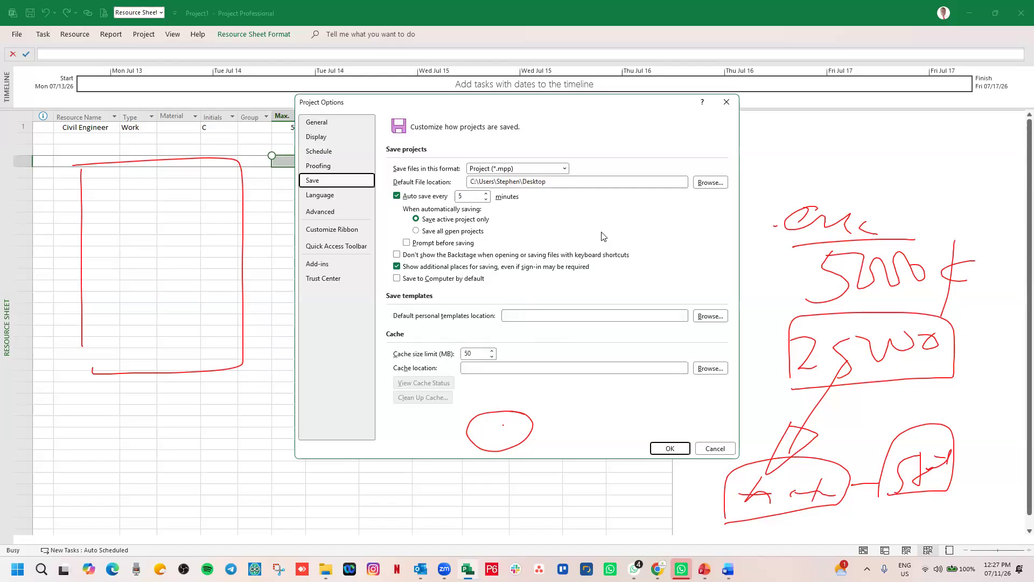
pyautogui.click(565, 169)
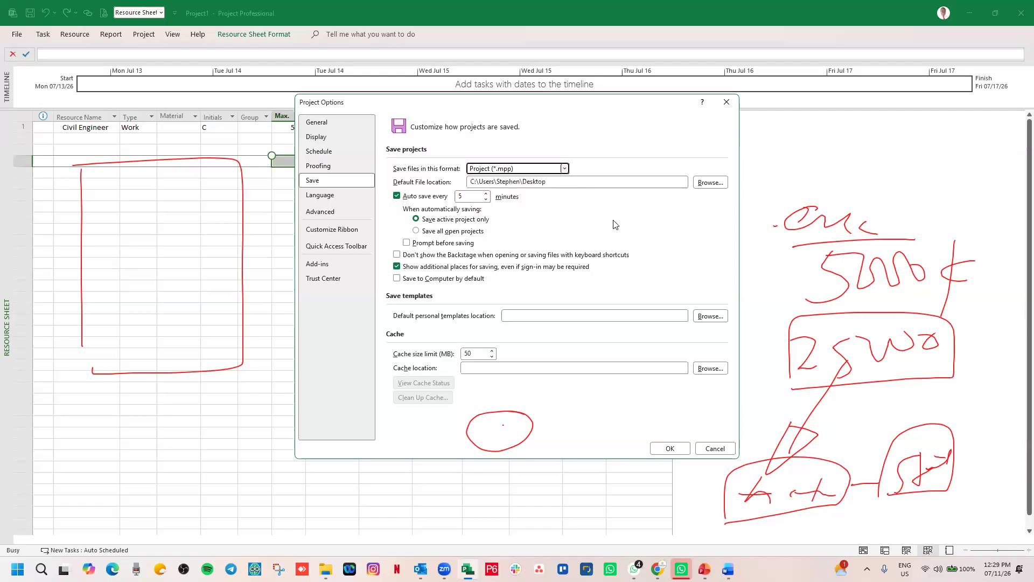
pyautogui.click(320, 195)
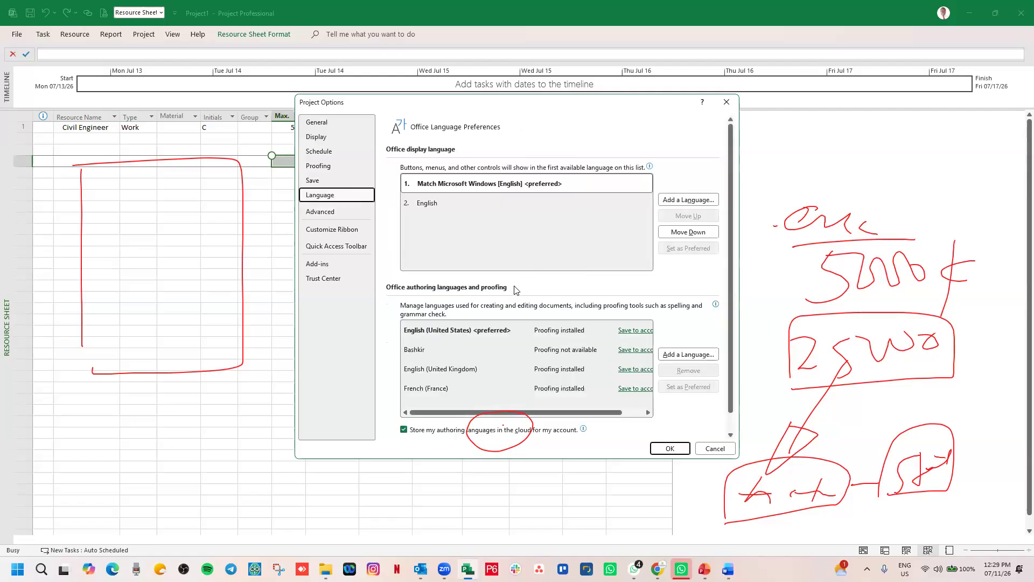
pyautogui.scroll(-1, 517, 291)
# Set the undo levels to 5 in the Advanced project options
pyautogui.click(334, 212)
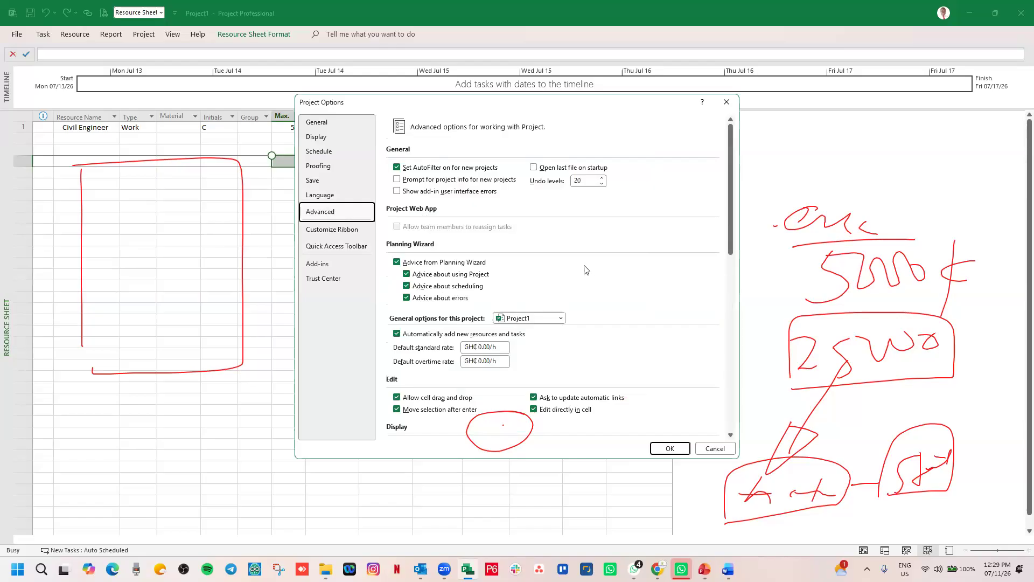
pyautogui.scroll(-10, 587, 269)
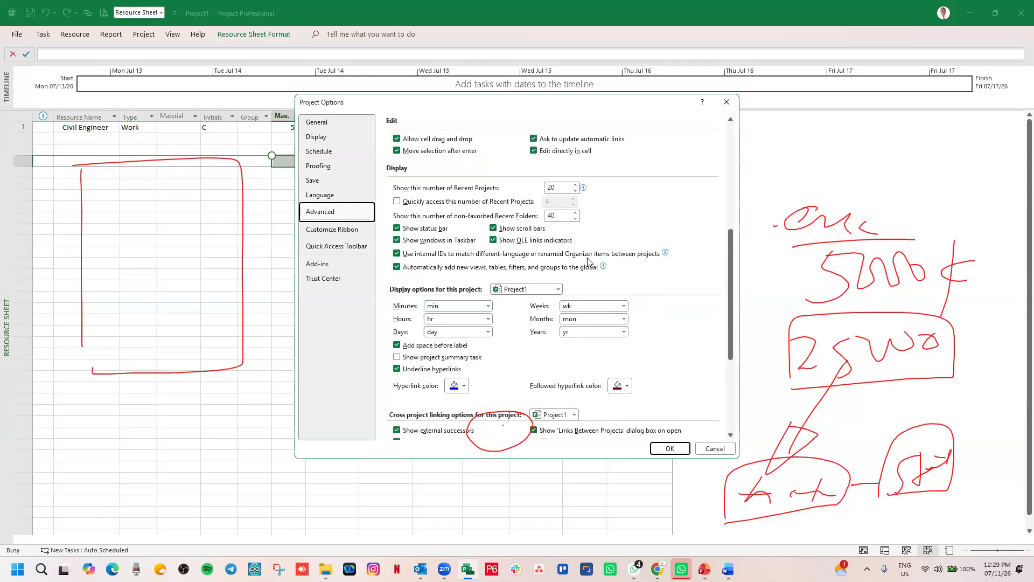
pyautogui.scroll(10, 588, 260)
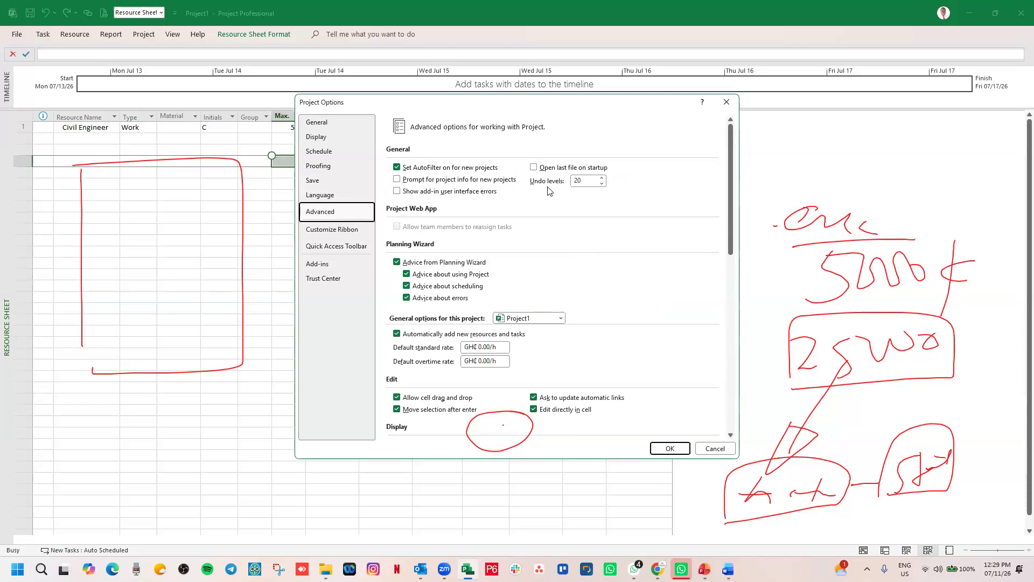
pyautogui.click(602, 185)
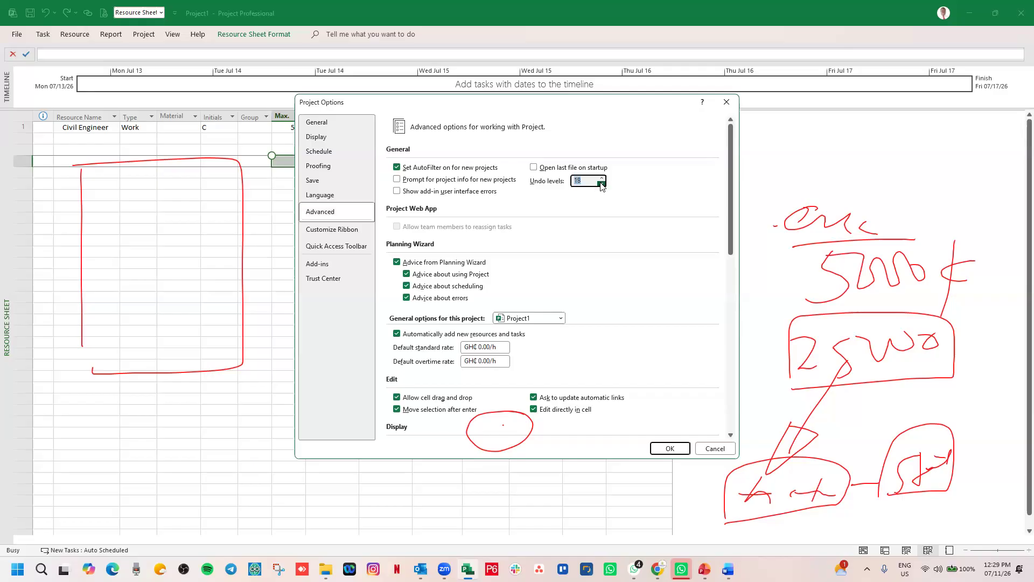
pyautogui.click(602, 184)
pyautogui.click(601, 184)
# Clear the on-screen annotations and set Project1's default standard rate to GH₵ 0.00/d, applying the options
pyautogui.scroll(-1, 462, 230)
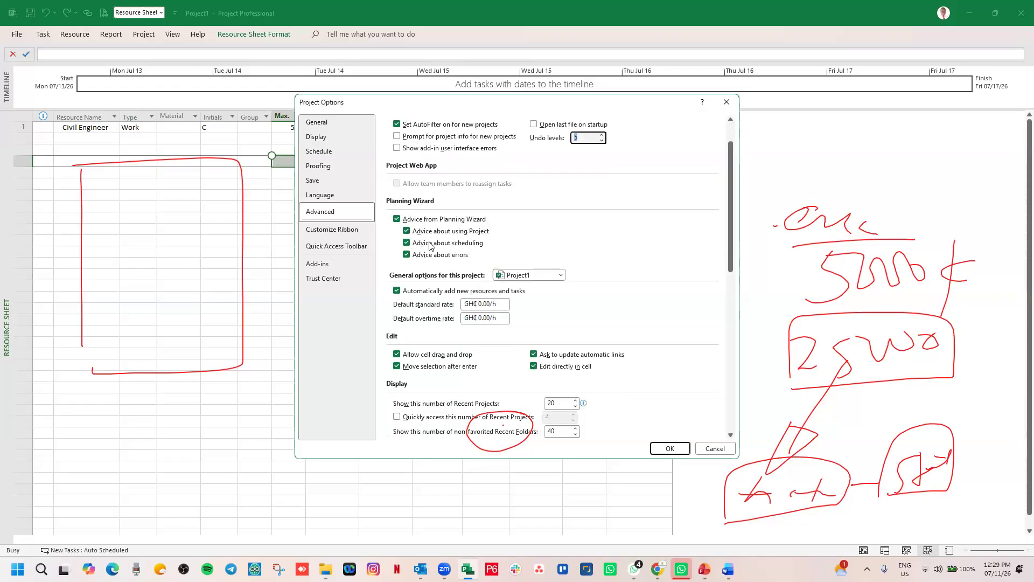
pyautogui.scroll(-1, 457, 232)
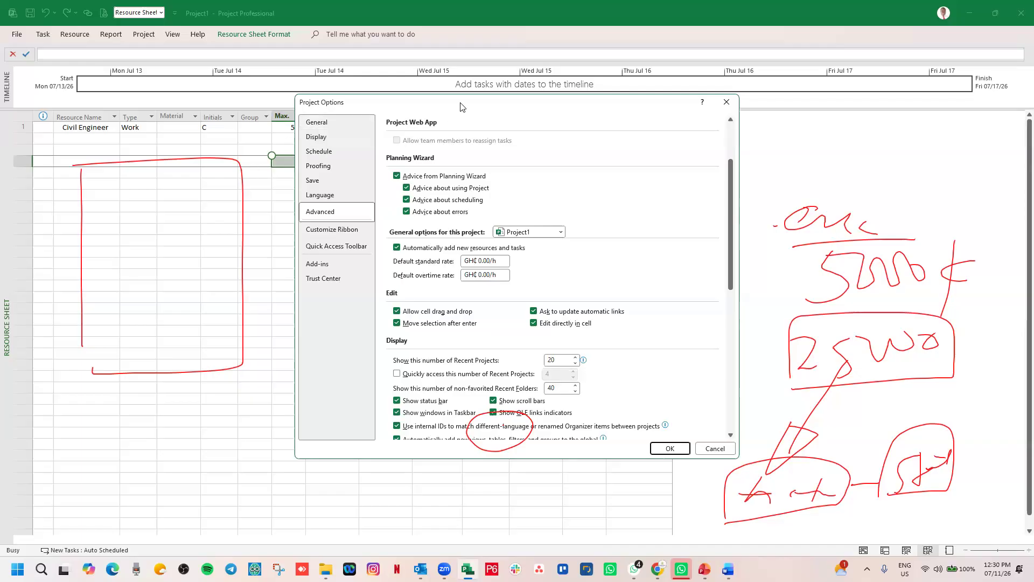
pyautogui.moveTo(460, 106); pyautogui.dragTo(794, 129)
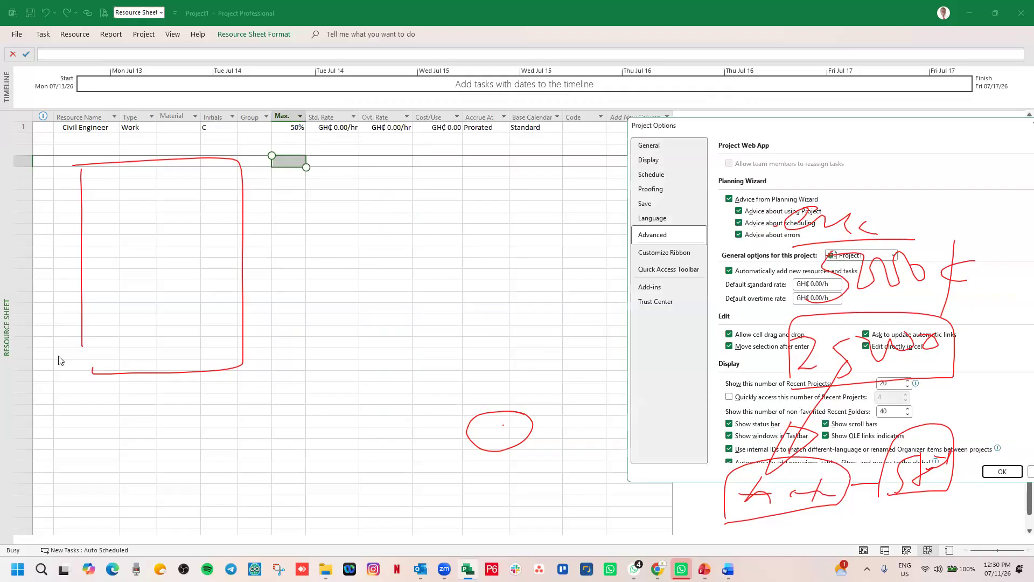
pyautogui.press('e')
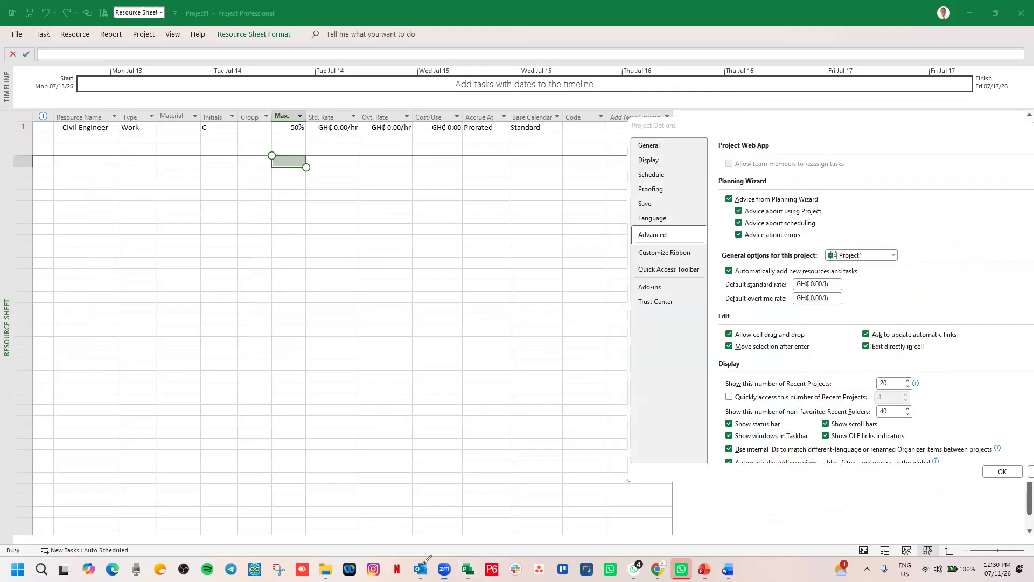
pyautogui.moveTo(894, 130); pyautogui.dragTo(821, 144)
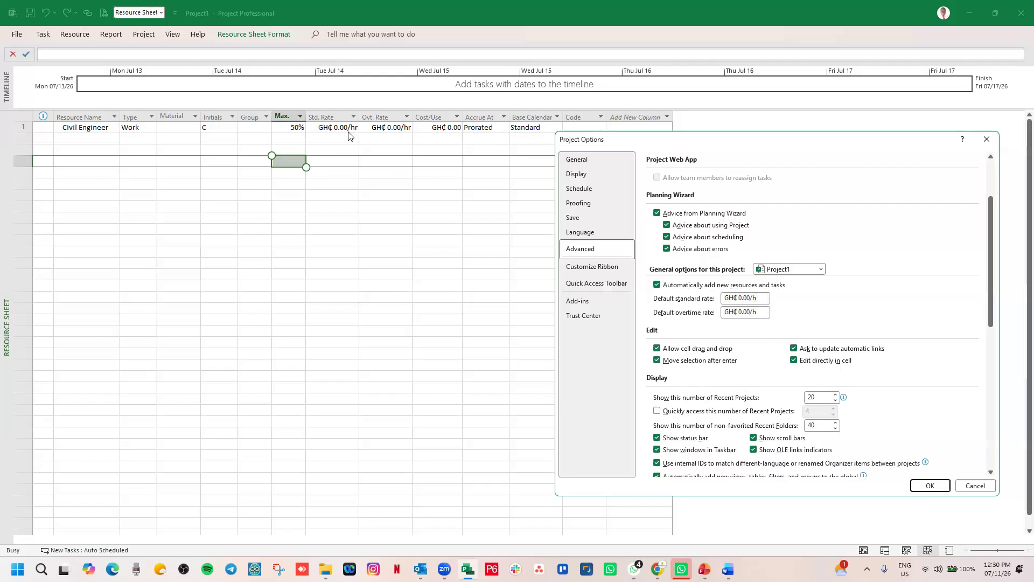
pyautogui.click(760, 299)
pyautogui.press('Return')
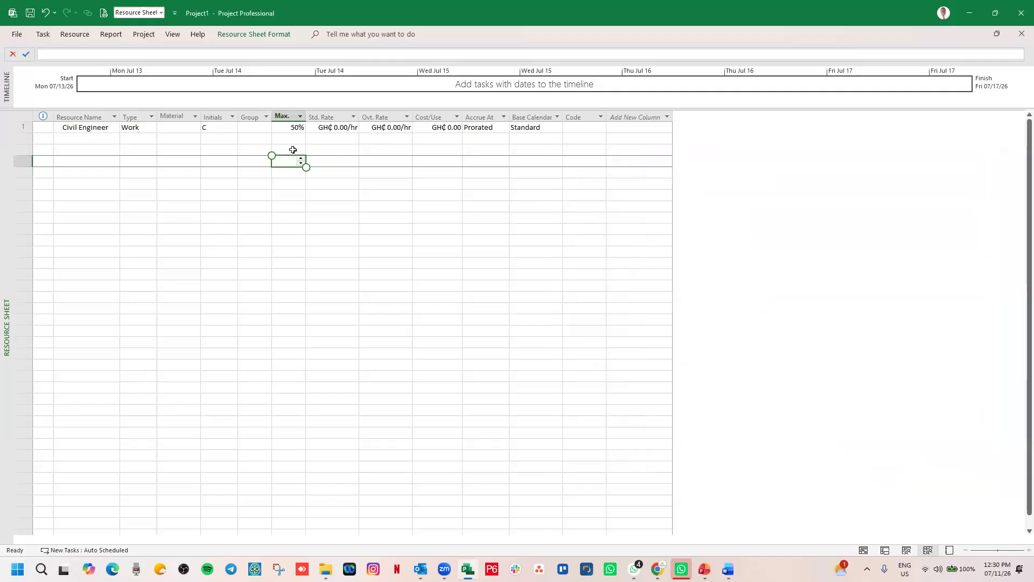
# Add a resource named IT Consultant below Civil Engineer in the resource sheet
pyautogui.click(325, 137)
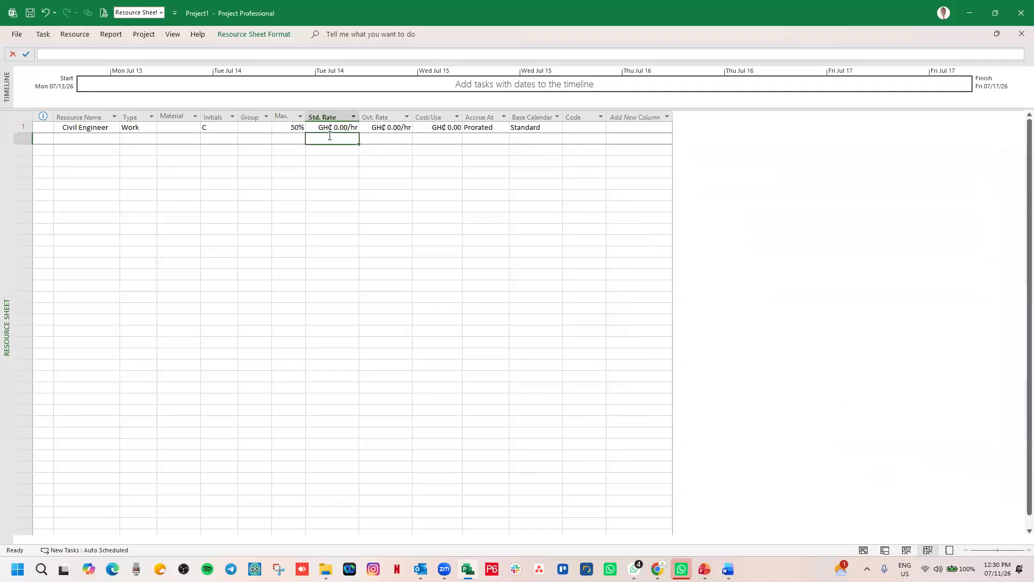
pyautogui.click(102, 142)
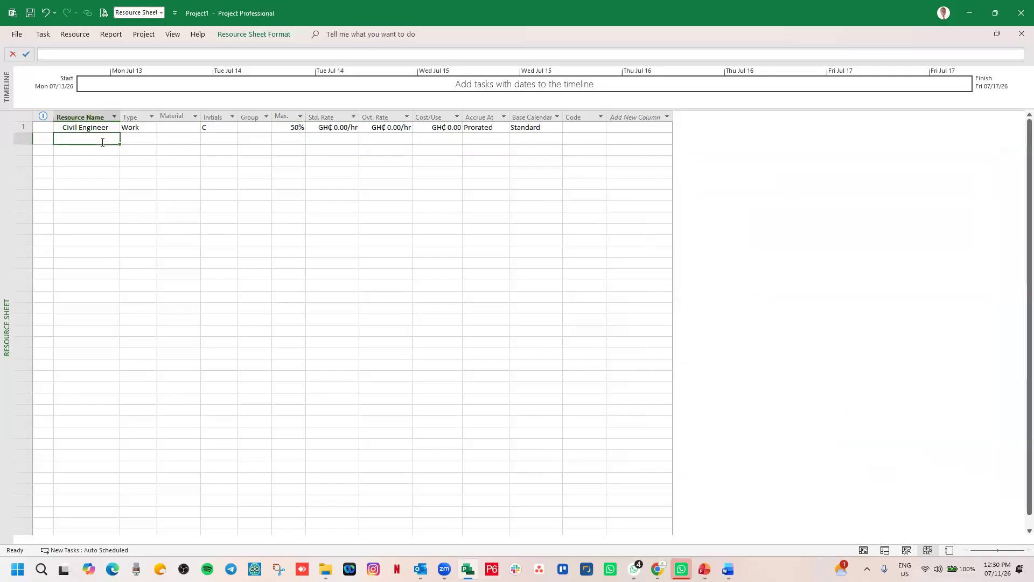
pyautogui.write('I')
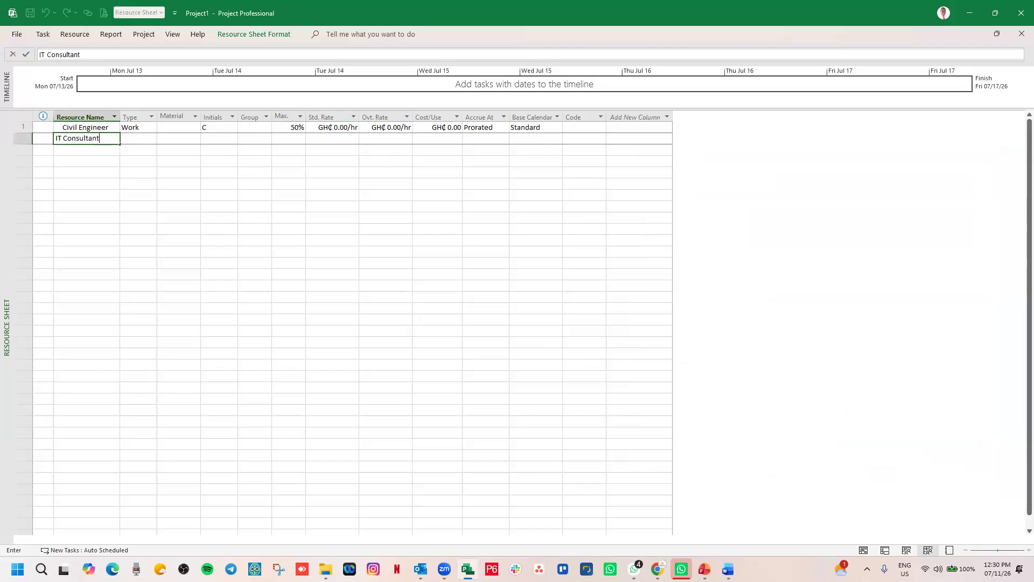
pyautogui.write('T Consultant')
pyautogui.press('Return')
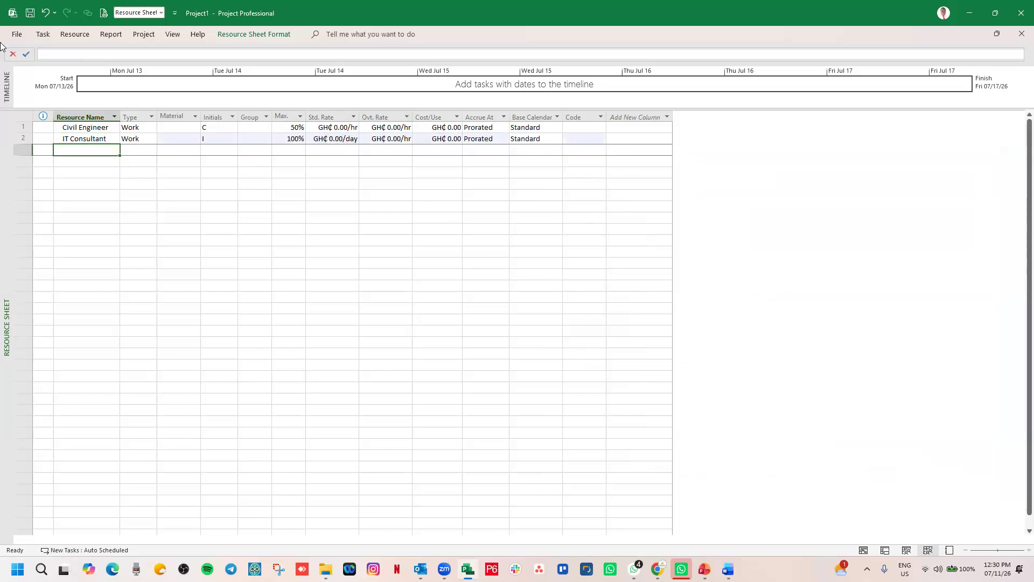
# Reopen the Advanced project options and move the dialog clear of the resource sheet's rate columns
pyautogui.click(19, 35)
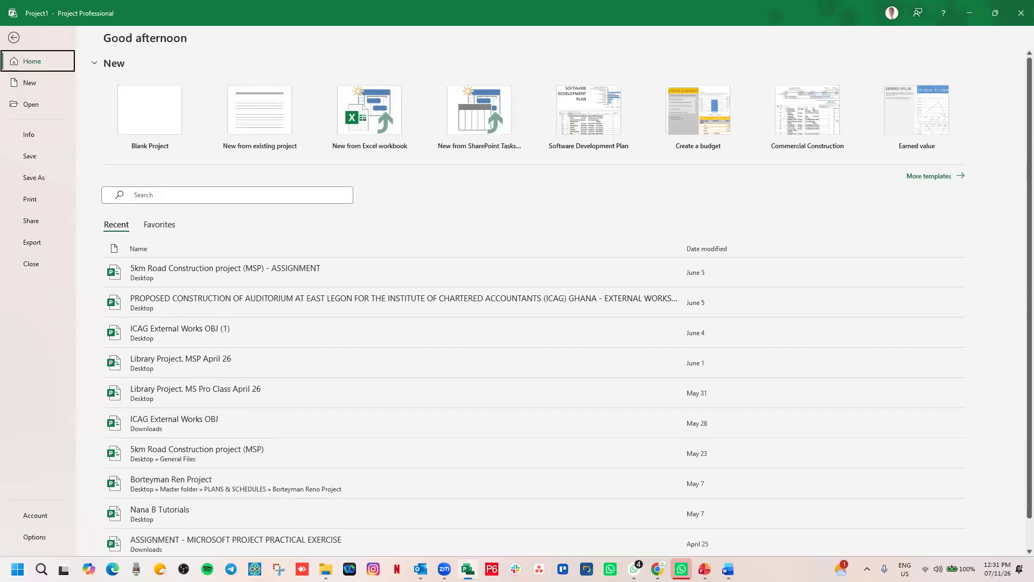
pyautogui.click(35, 536)
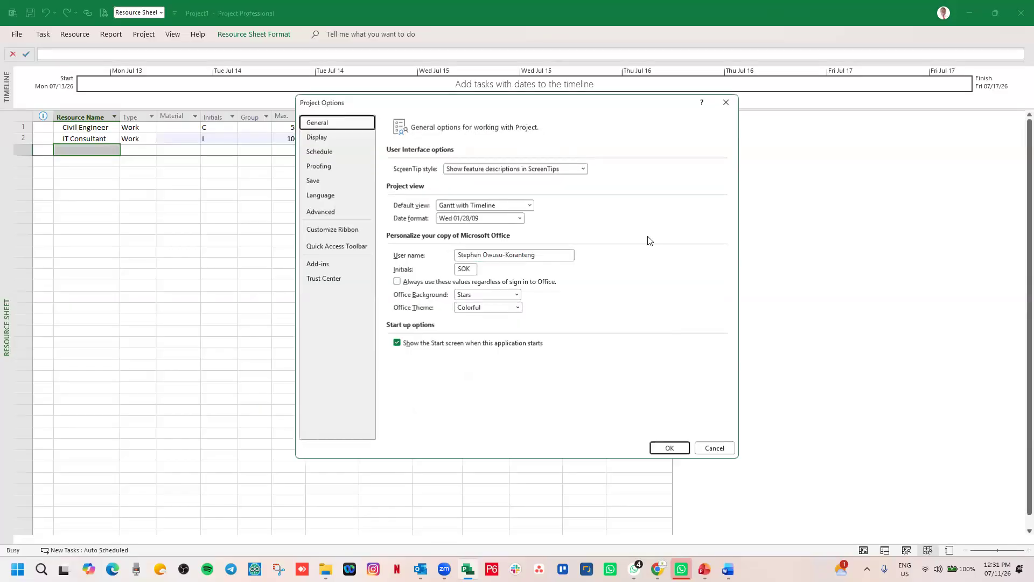
pyautogui.click(317, 214)
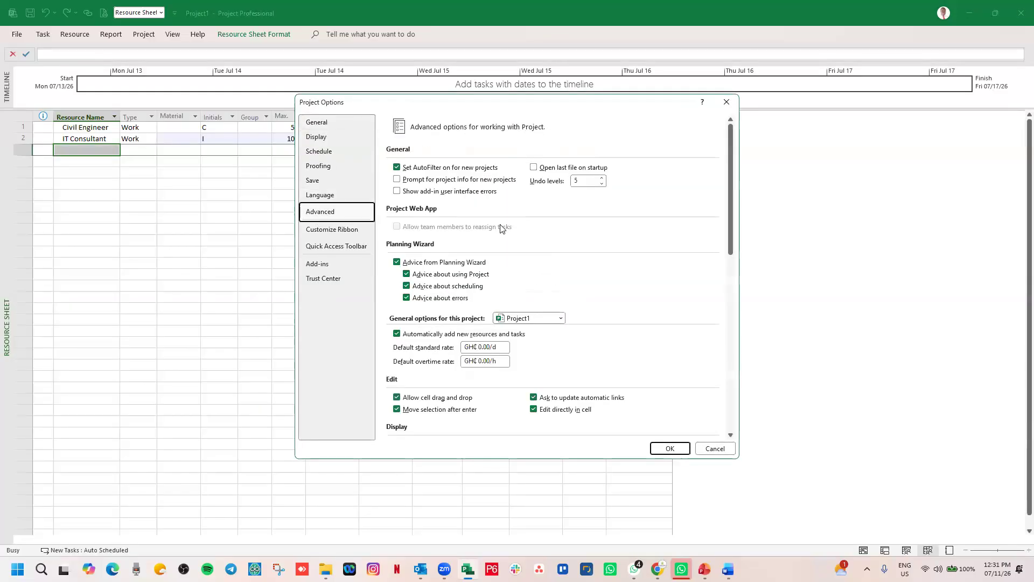
pyautogui.click(500, 362)
pyautogui.moveTo(673, 106); pyautogui.dragTo(931, 96)
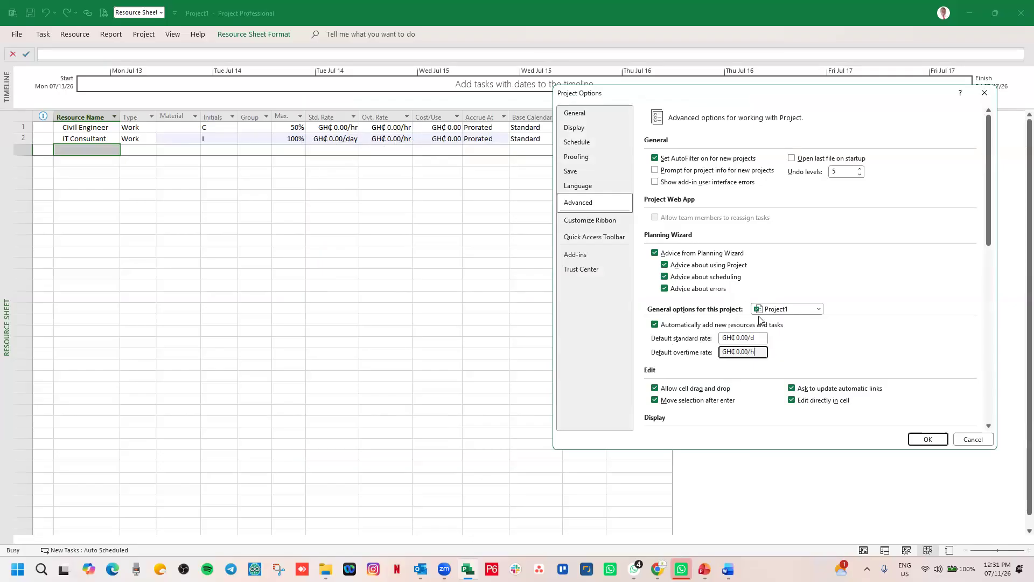
# Enable quick access to 4 recent projects in the Advanced display options
pyautogui.scroll(-3, 777, 335)
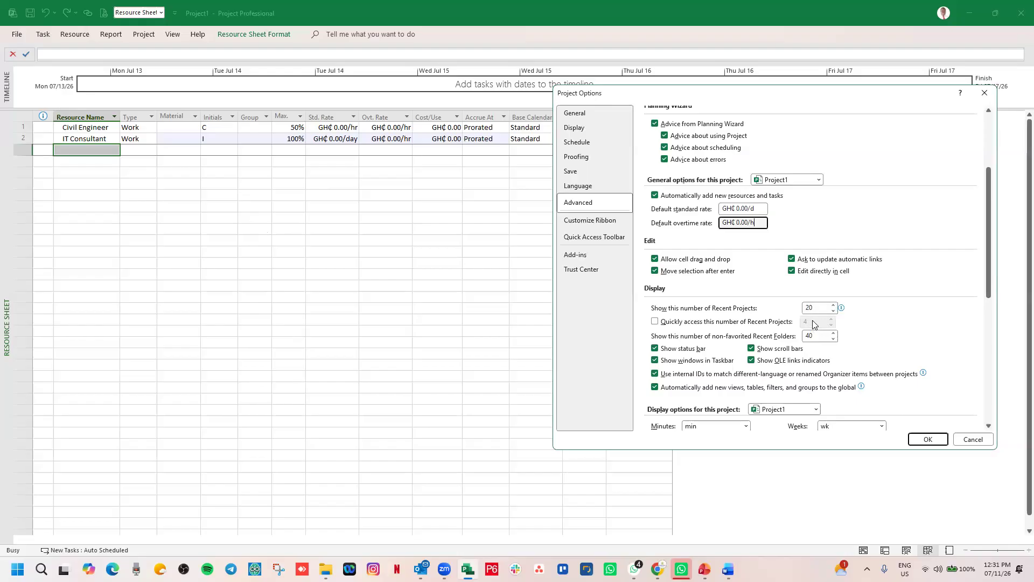
pyautogui.scroll(-8, 817, 311)
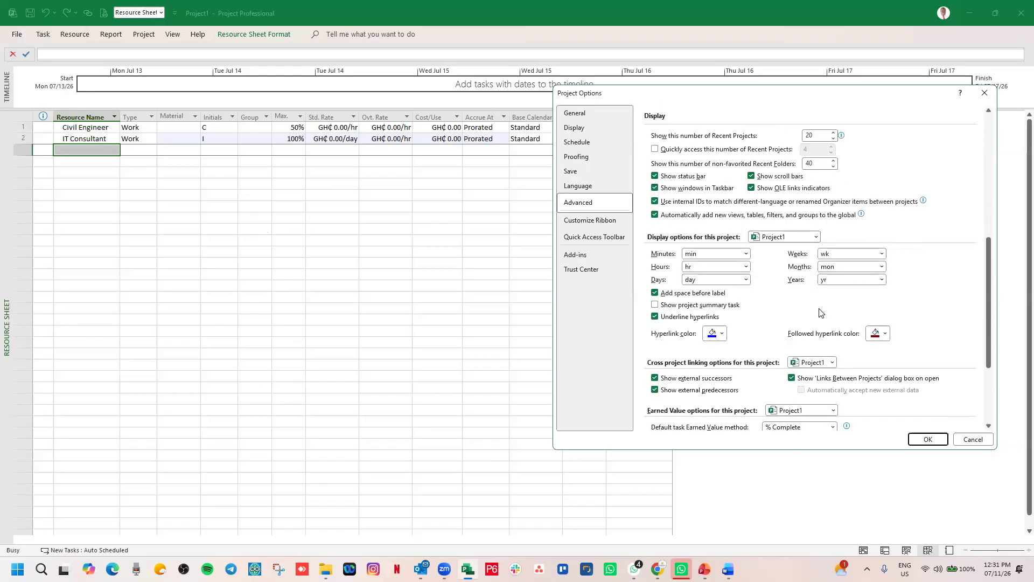
pyautogui.scroll(4, 823, 307)
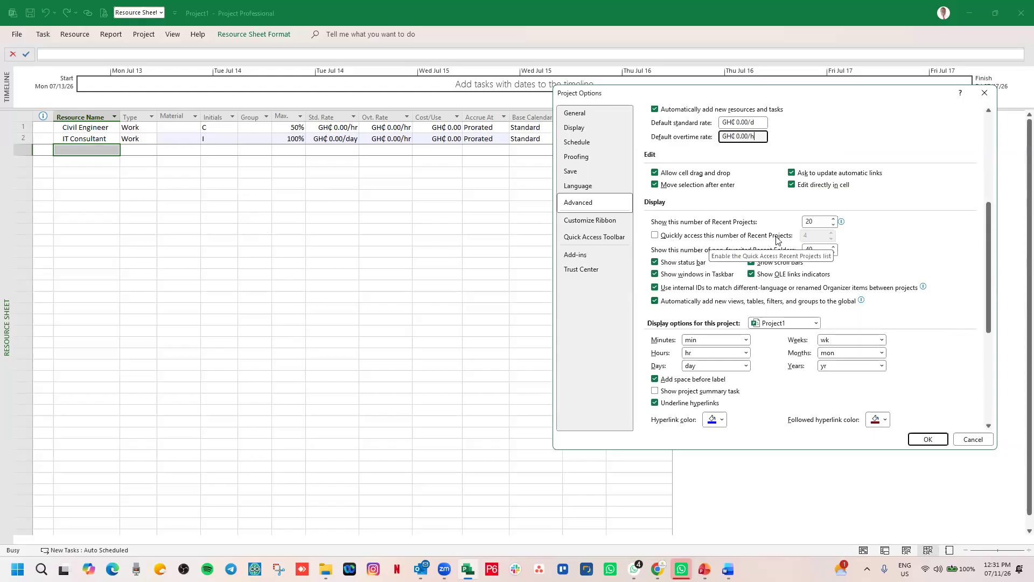
pyautogui.click(709, 238)
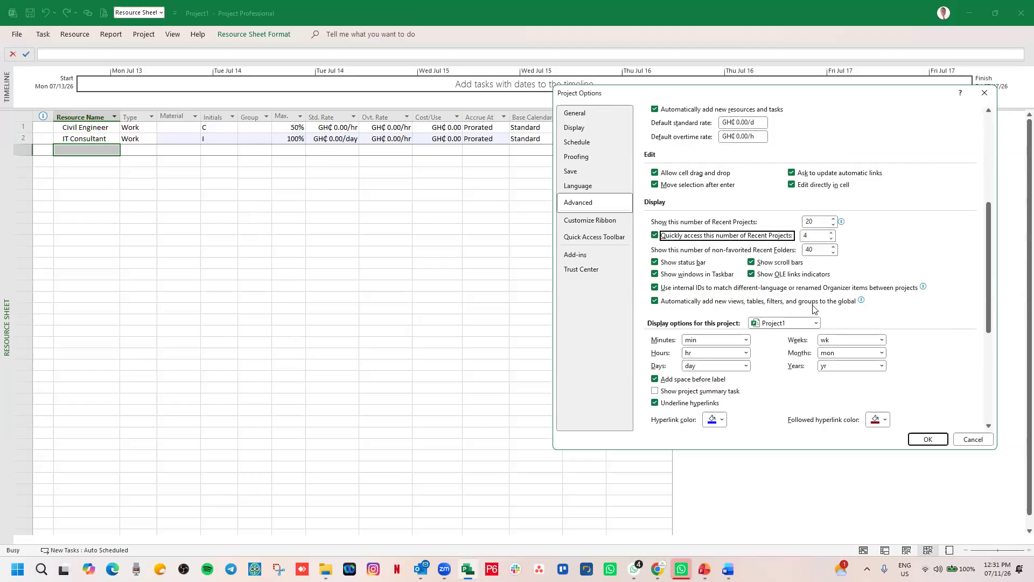
# Examine the available label formats for minutes, hours and days in Project1's display options
pyautogui.scroll(-1, 814, 309)
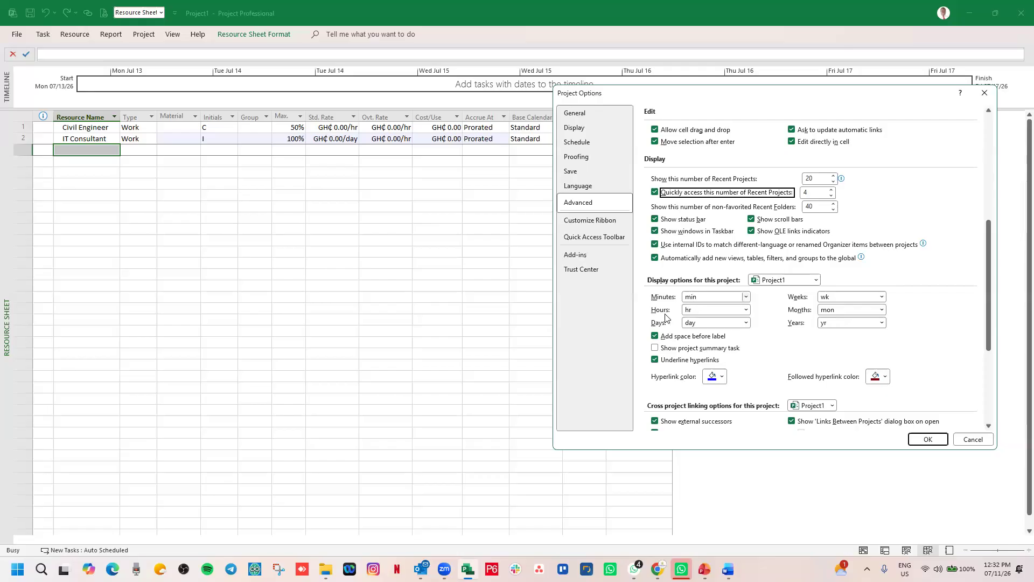
pyautogui.click(746, 297)
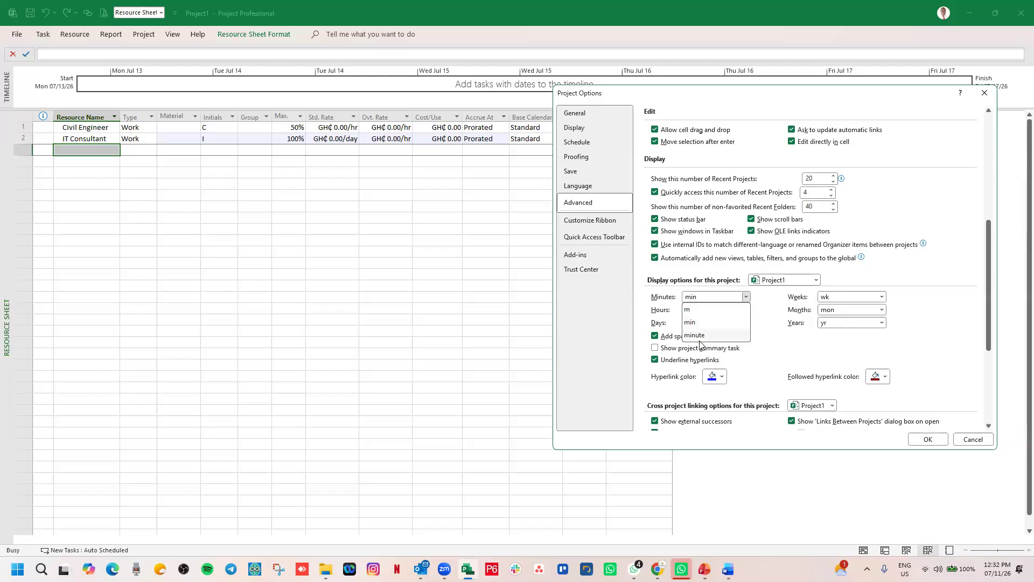
pyautogui.click(622, 308)
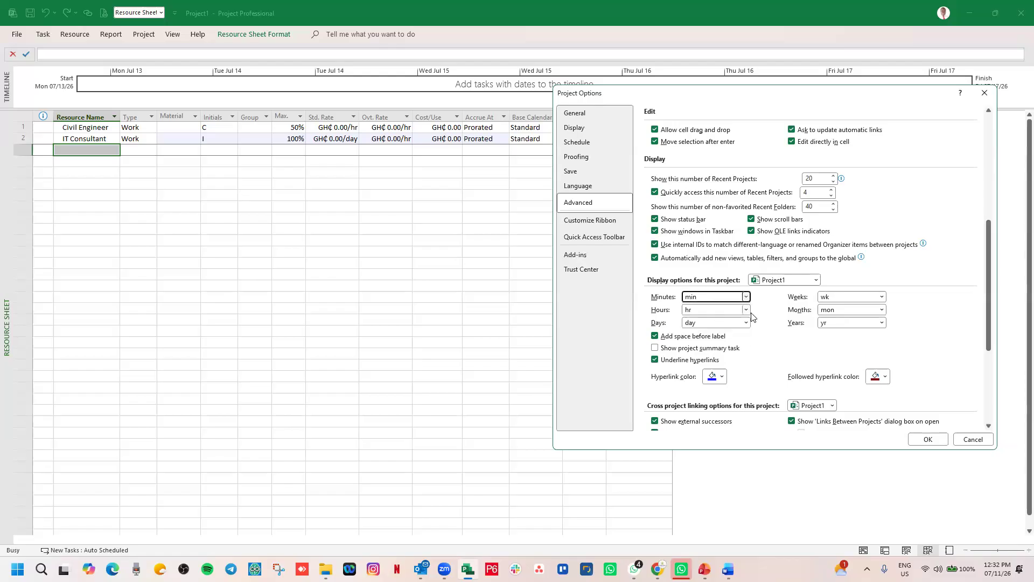
pyautogui.click(745, 310)
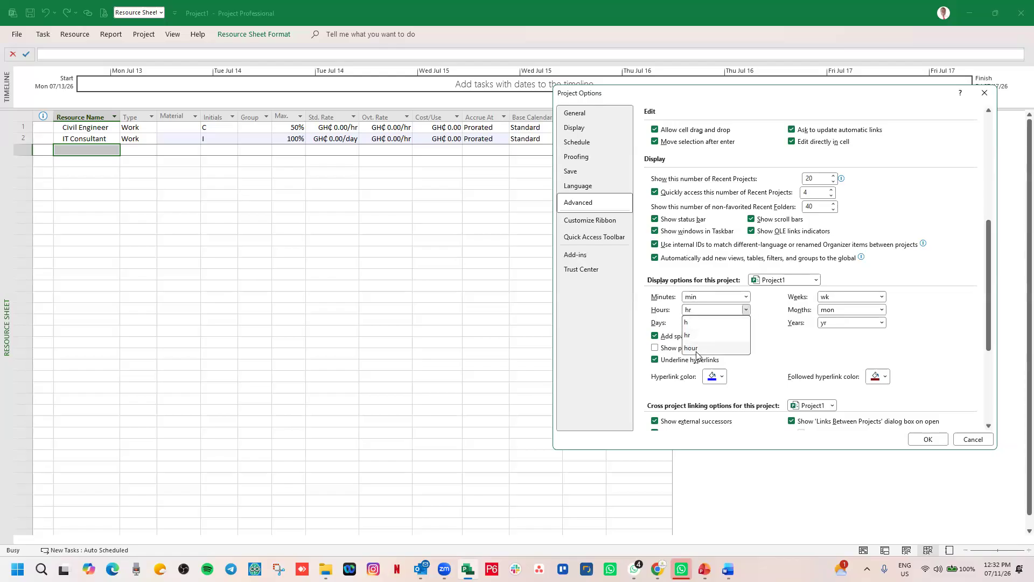
pyautogui.click(625, 326)
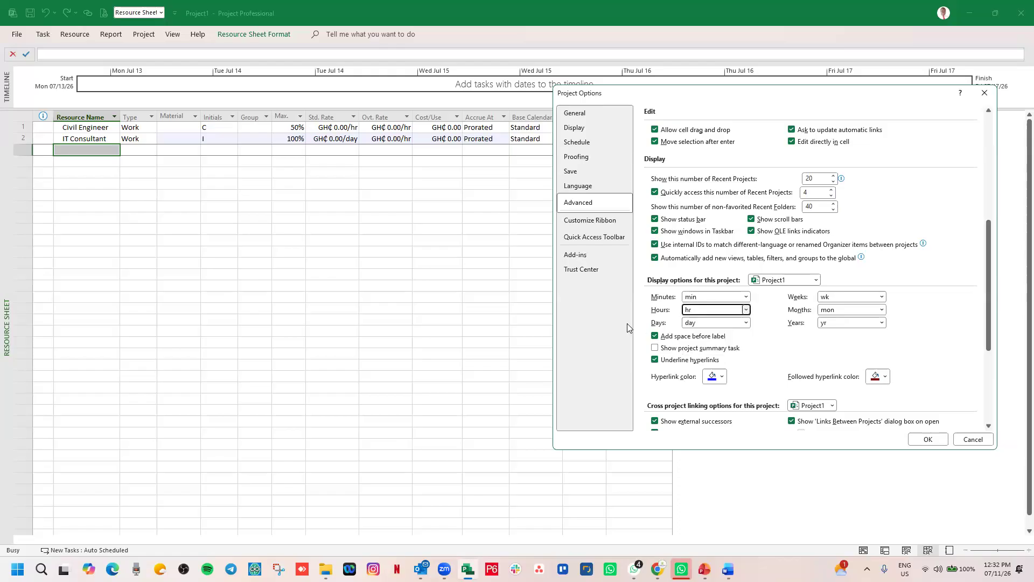
pyautogui.click(746, 322)
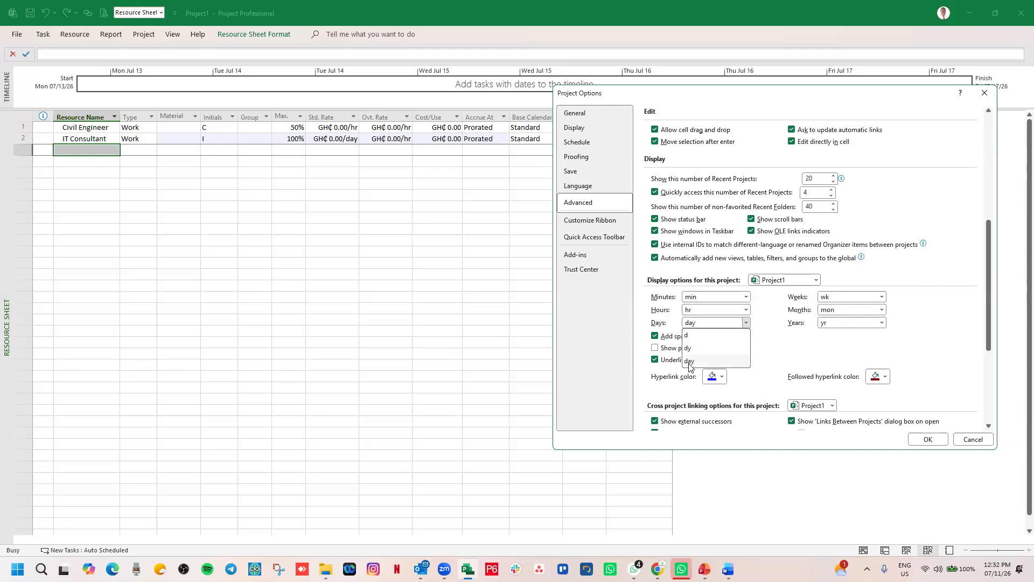
pyautogui.click(603, 337)
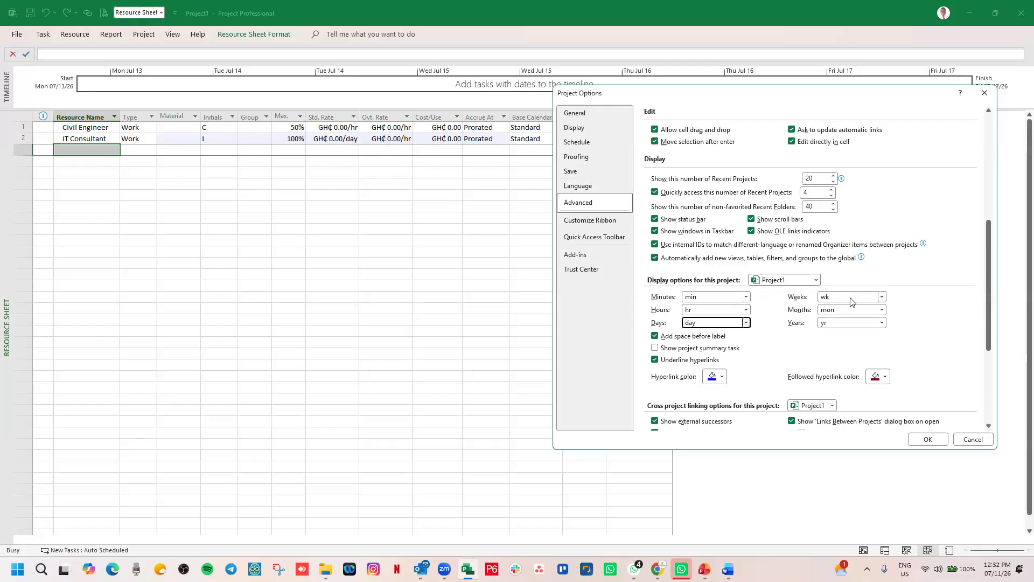
# Examine the available label formats for weeks, months and years in Project1's display options
pyautogui.click(882, 297)
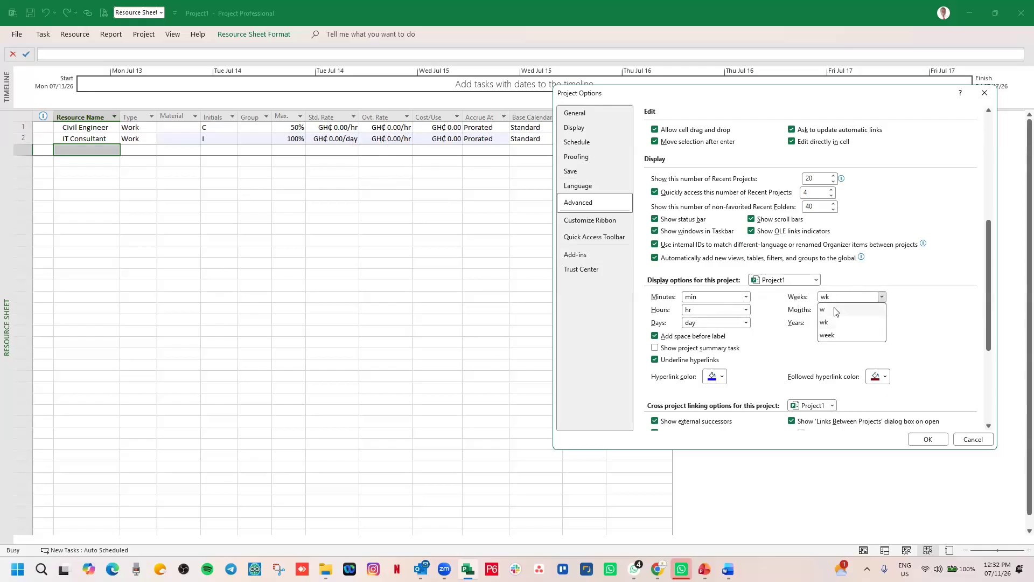
pyautogui.click(833, 356)
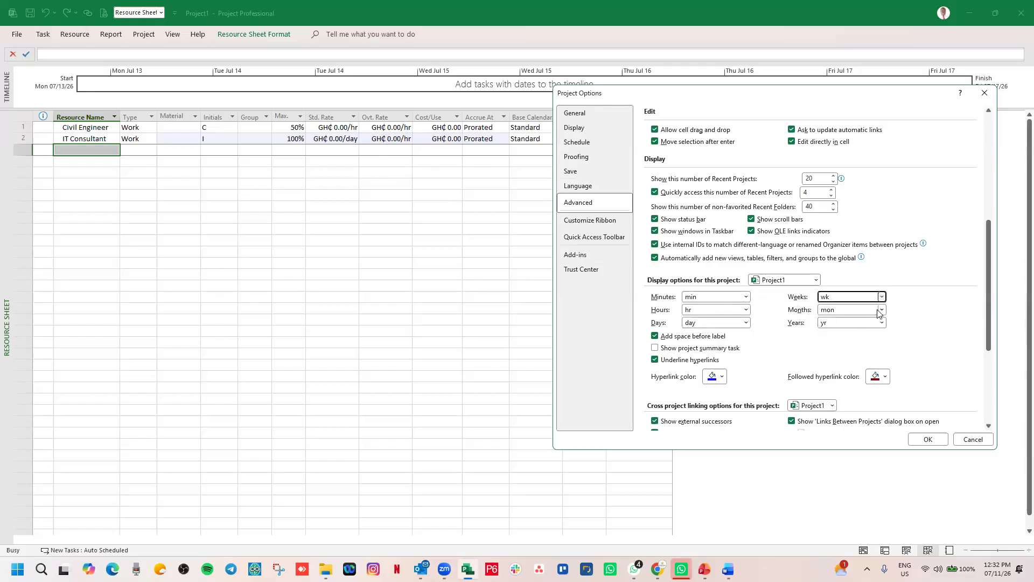
pyautogui.click(882, 310)
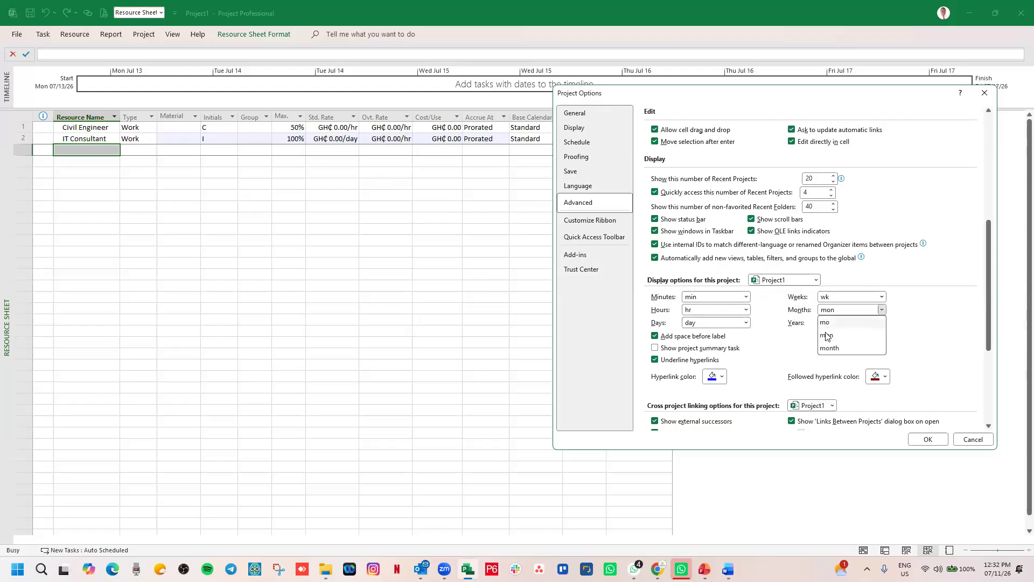
pyautogui.click(823, 362)
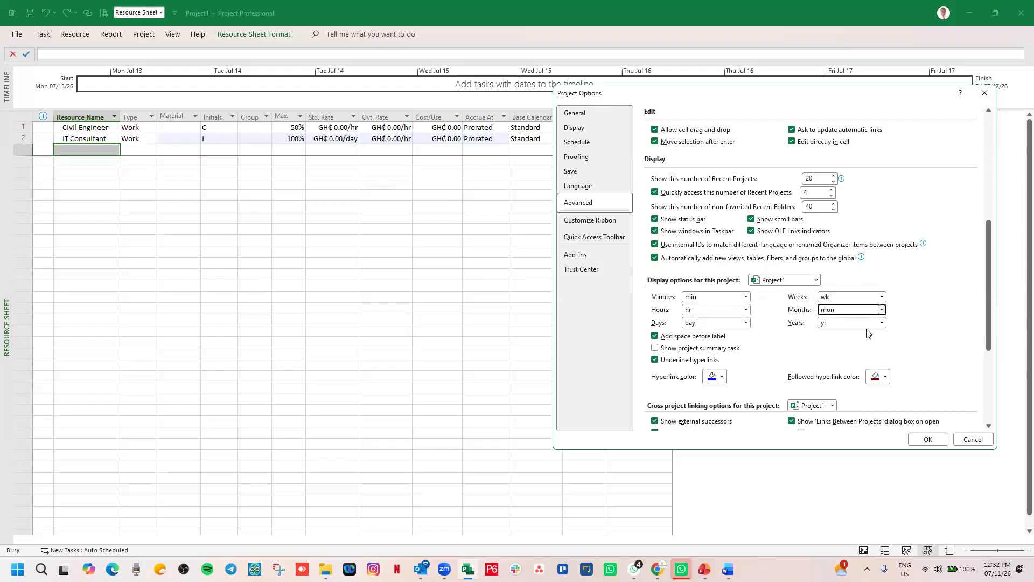
pyautogui.click(882, 322)
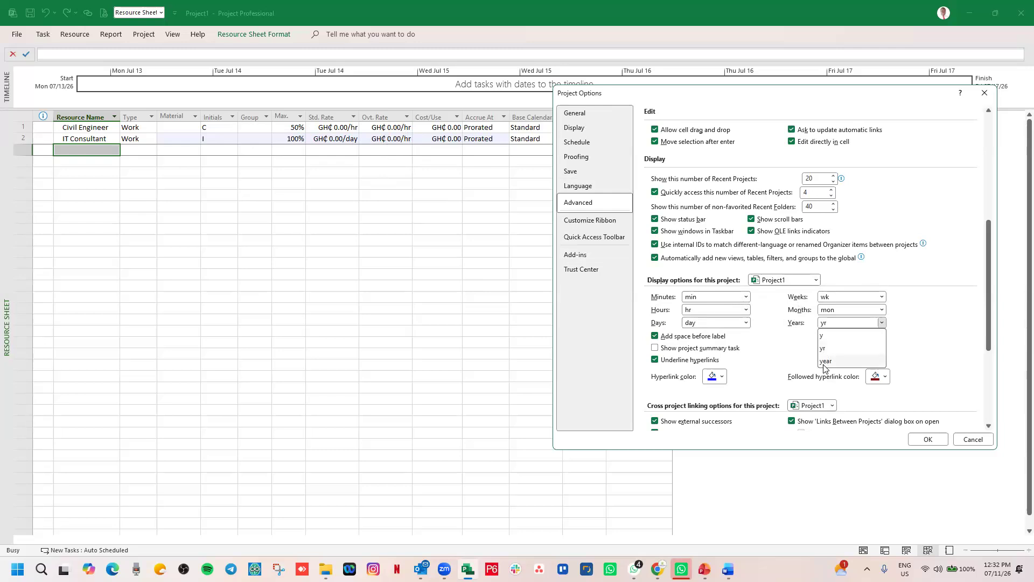
pyautogui.click(788, 360)
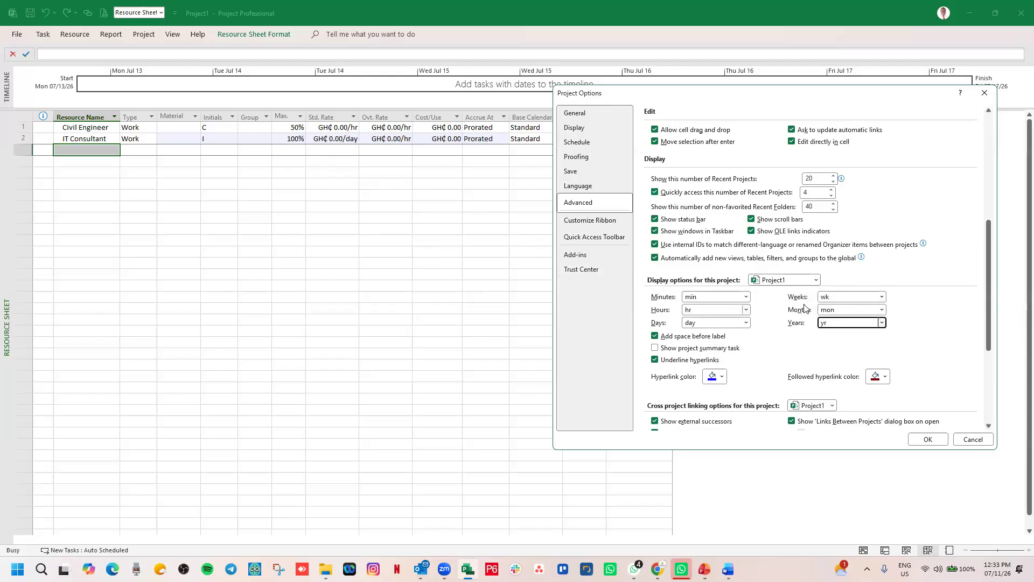
# Examine Project1's earned value options, including the choices for the default task method and the baseline used for calculation
pyautogui.scroll(-3, 796, 353)
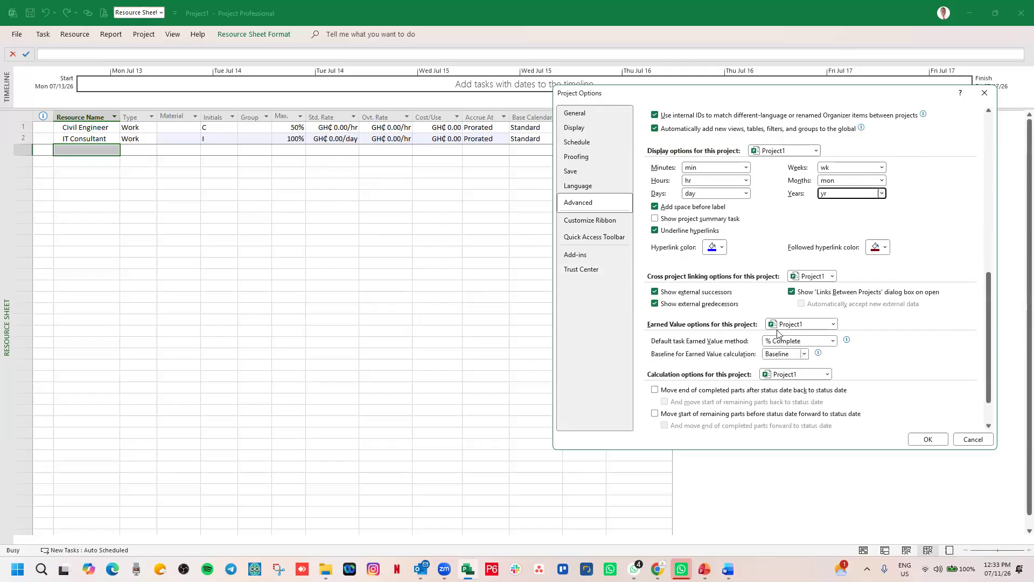
pyautogui.scroll(-1, 782, 225)
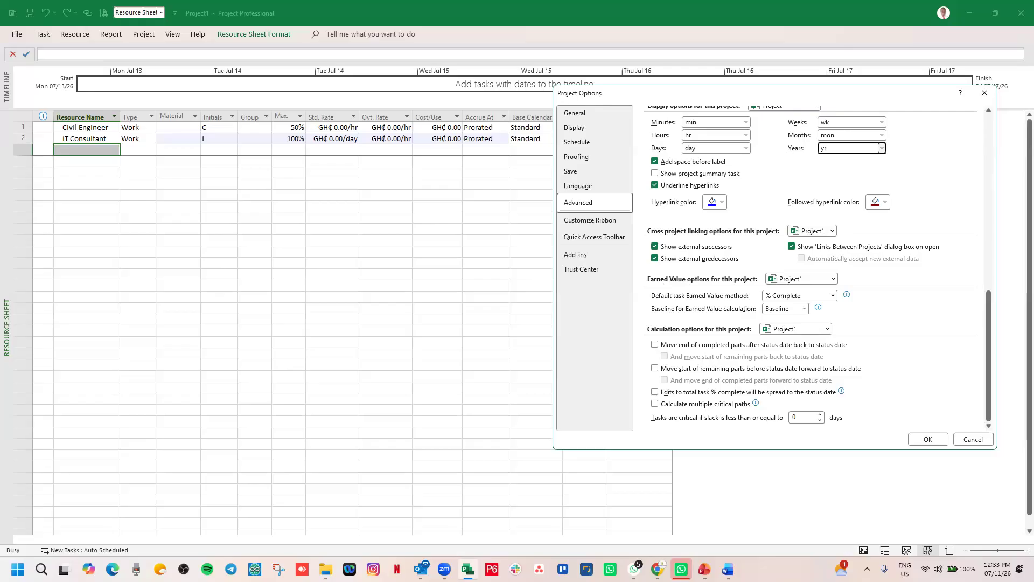
pyautogui.click(833, 295)
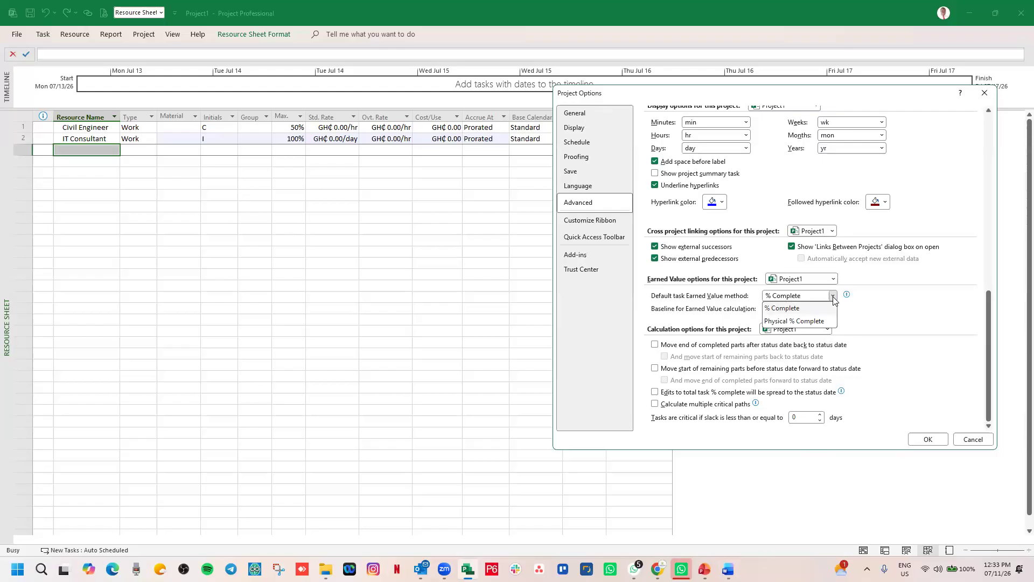
pyautogui.click(832, 298)
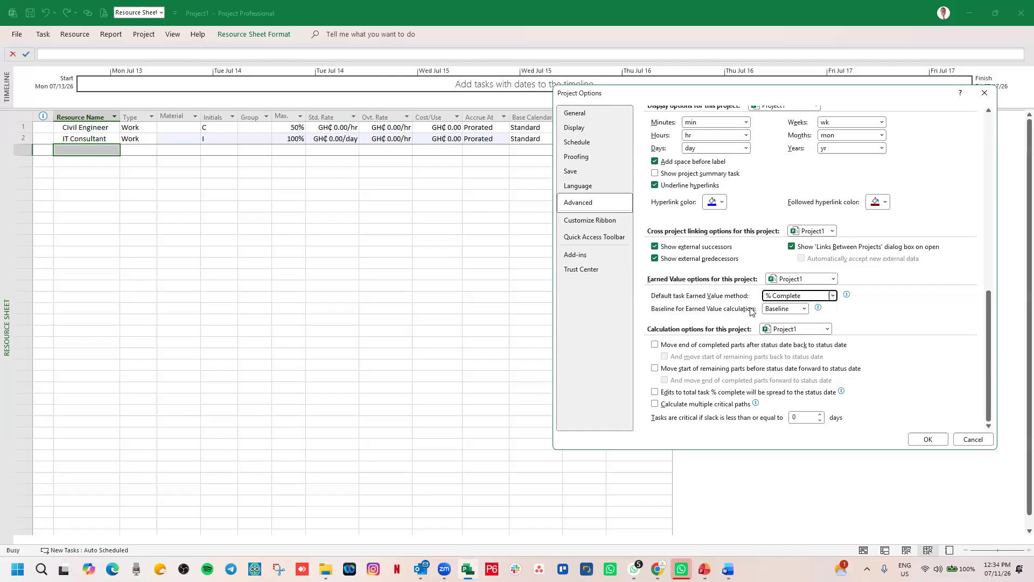
pyautogui.click(804, 310)
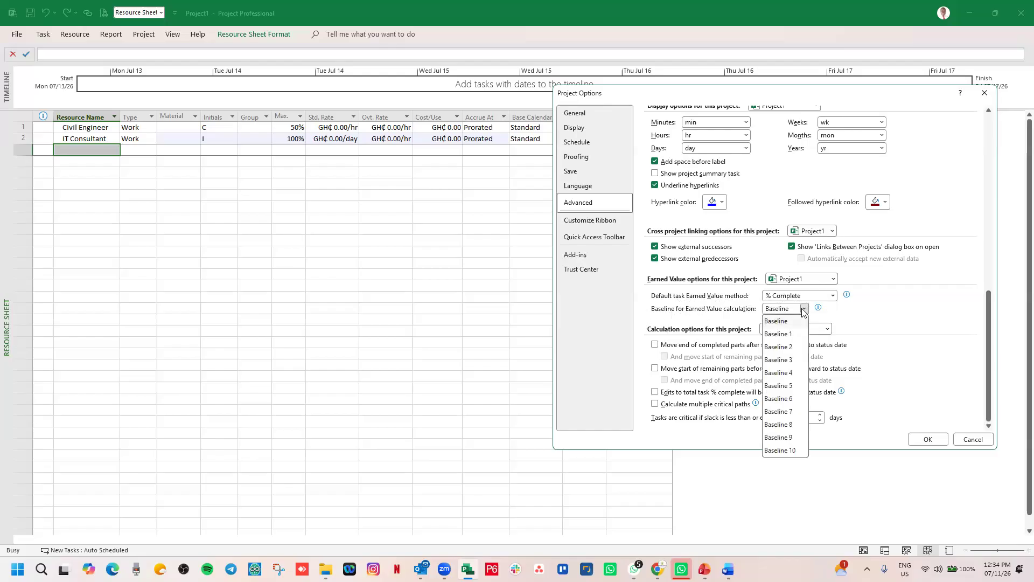
pyautogui.click(779, 321)
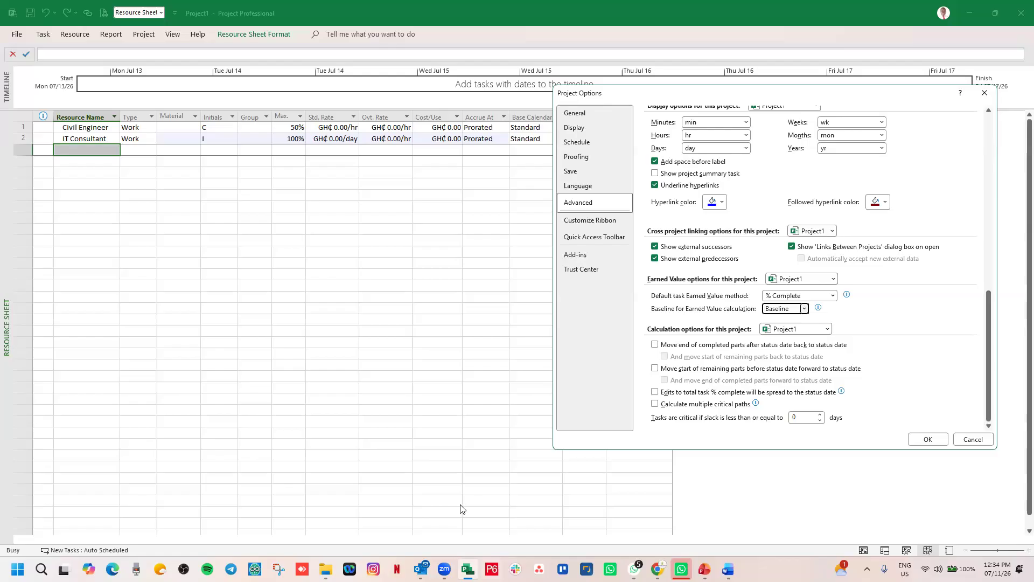
pyautogui.moveTo(776, 425)
pyautogui.mouseDown()
pyautogui.moveTo(810, 407)
pyautogui.moveTo(781, 431)
pyautogui.mouseUp()
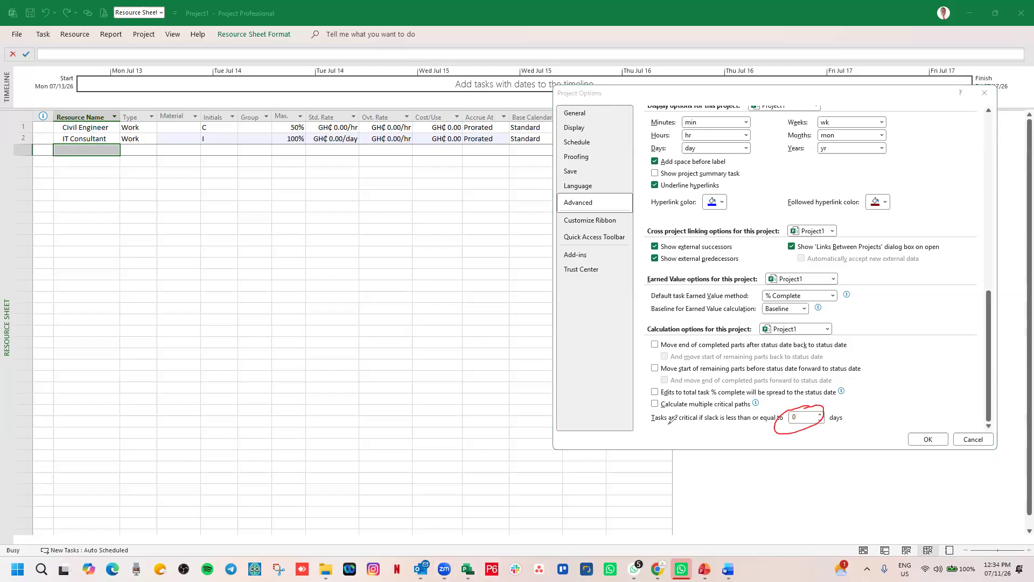
pyautogui.moveTo(646, 428); pyautogui.dragTo(726, 425)
pyautogui.moveTo(814, 413); pyautogui.dragTo(788, 431)
pyautogui.press('Escape')
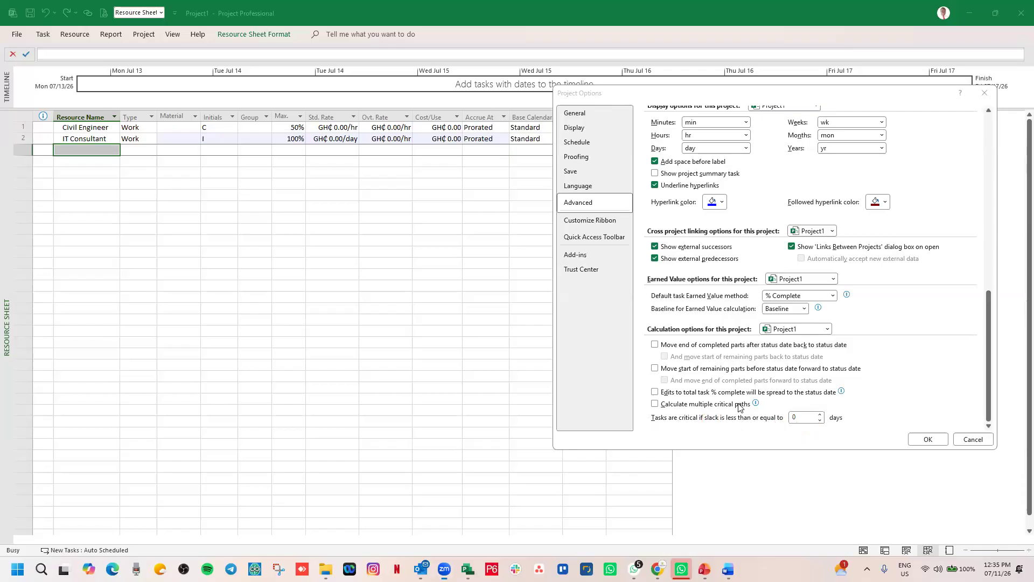
# Enable calculation of multiple critical paths in Project1's calculation options
pyautogui.click(654, 404)
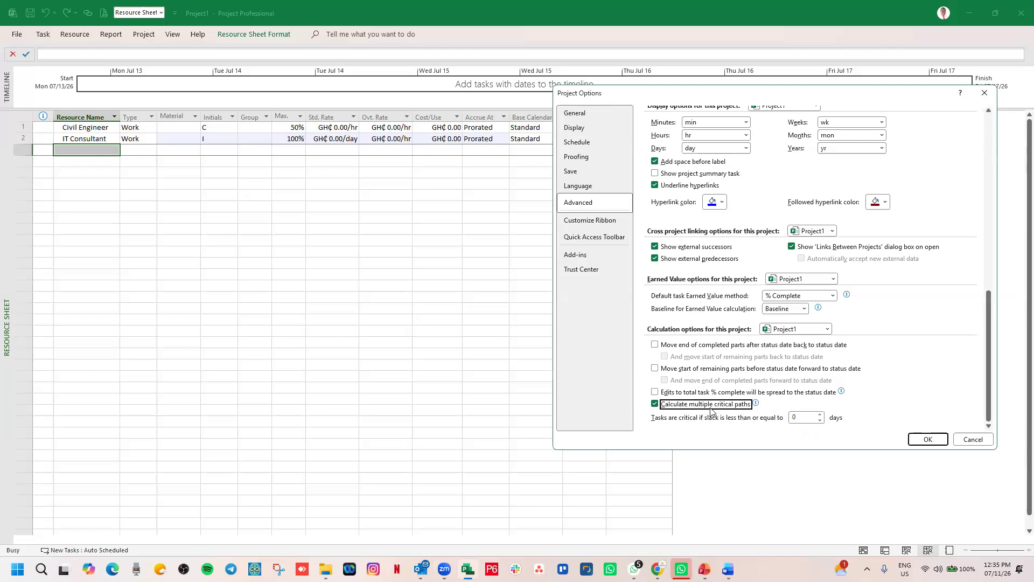
pyautogui.moveTo(709, 411)
pyautogui.click(654, 346)
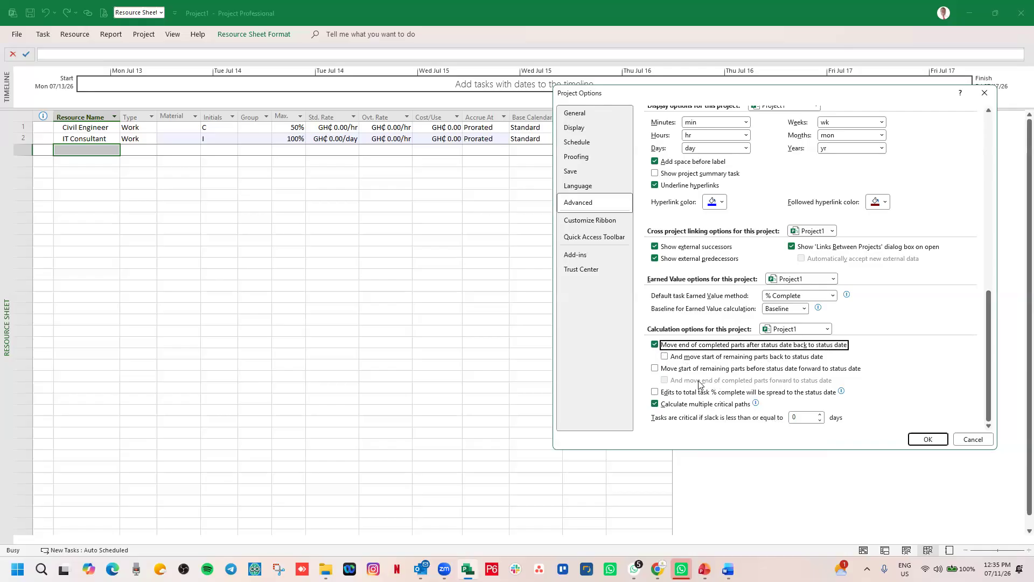
pyautogui.click(654, 345)
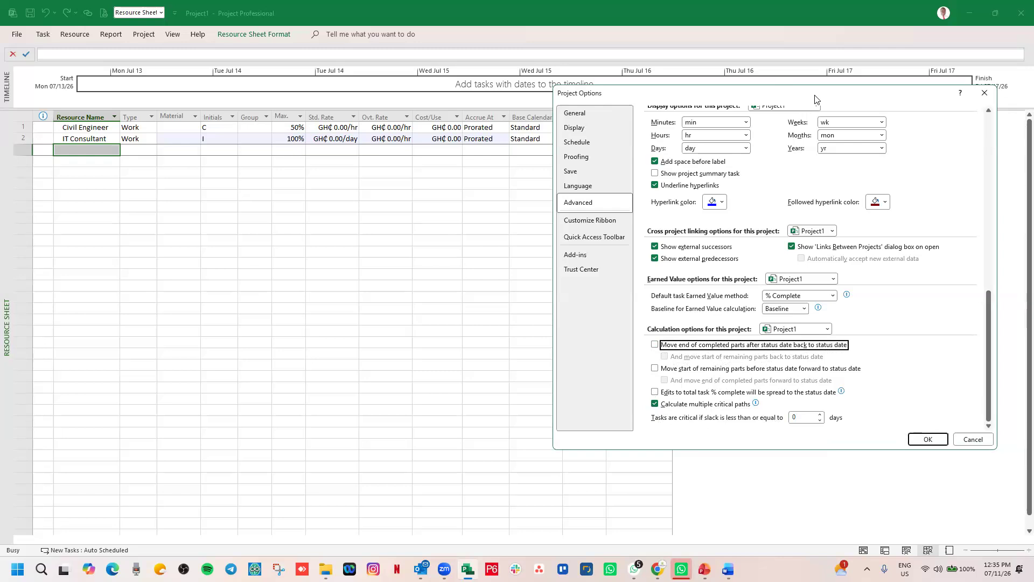
# Move the options dialog slightly lower and read the description of spreading total task % complete edits to the status date
pyautogui.moveTo(815, 98); pyautogui.dragTo(810, 128)
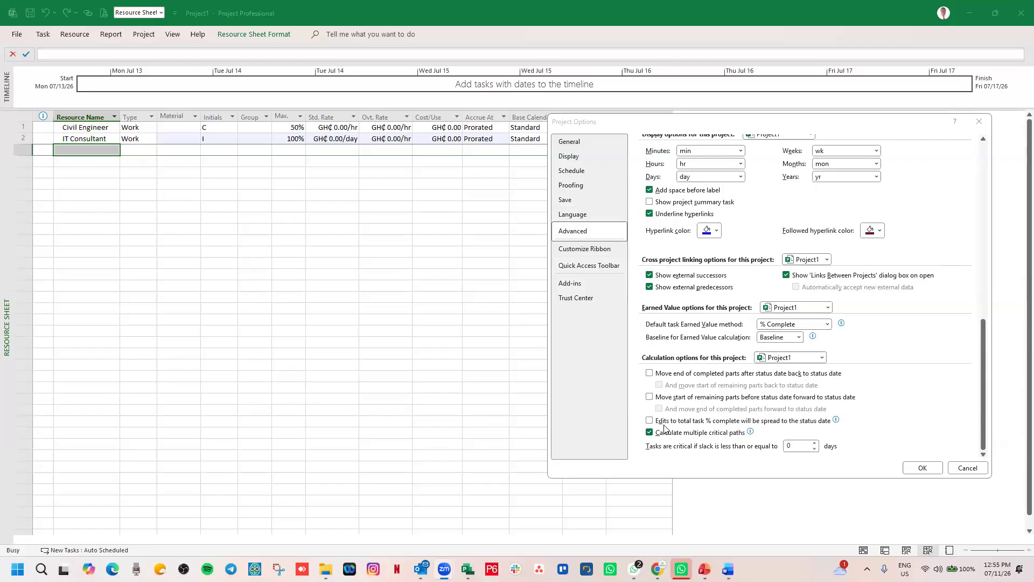
pyautogui.moveTo(668, 424)
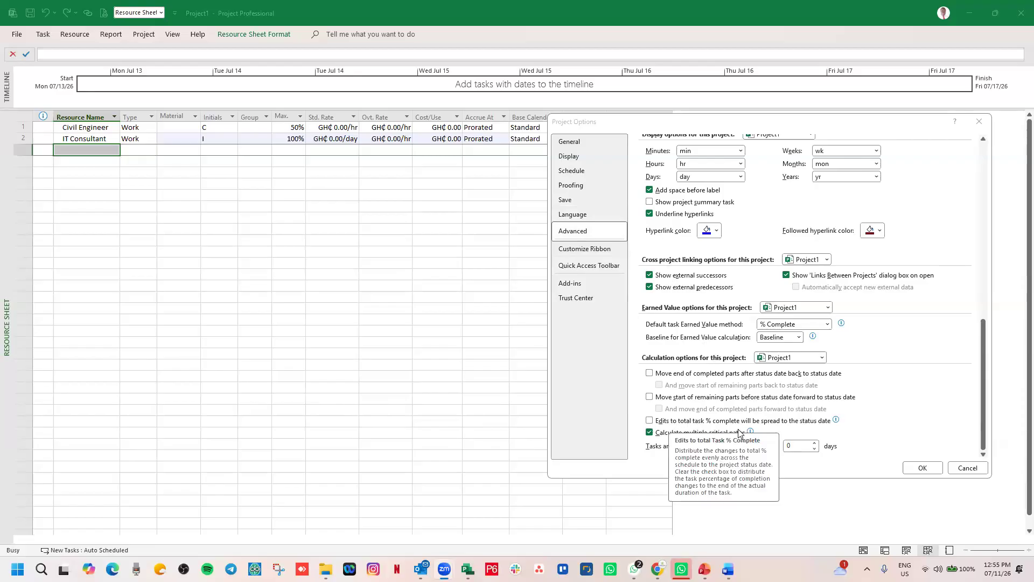
pyautogui.moveTo(778, 425)
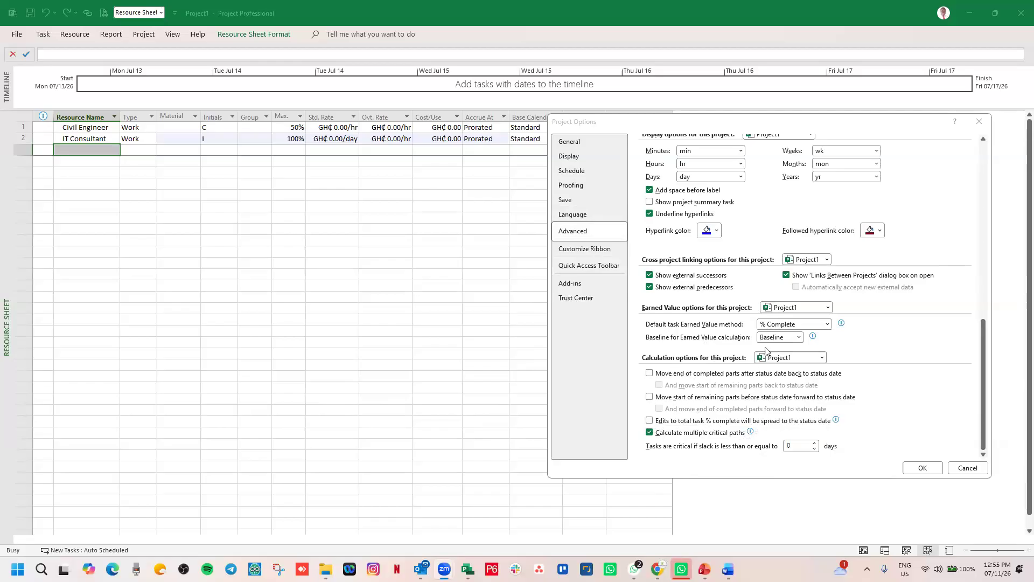
# Open the ribbon customization options and review the main tabs from Compare Projects through Add-ins
pyautogui.click(585, 249)
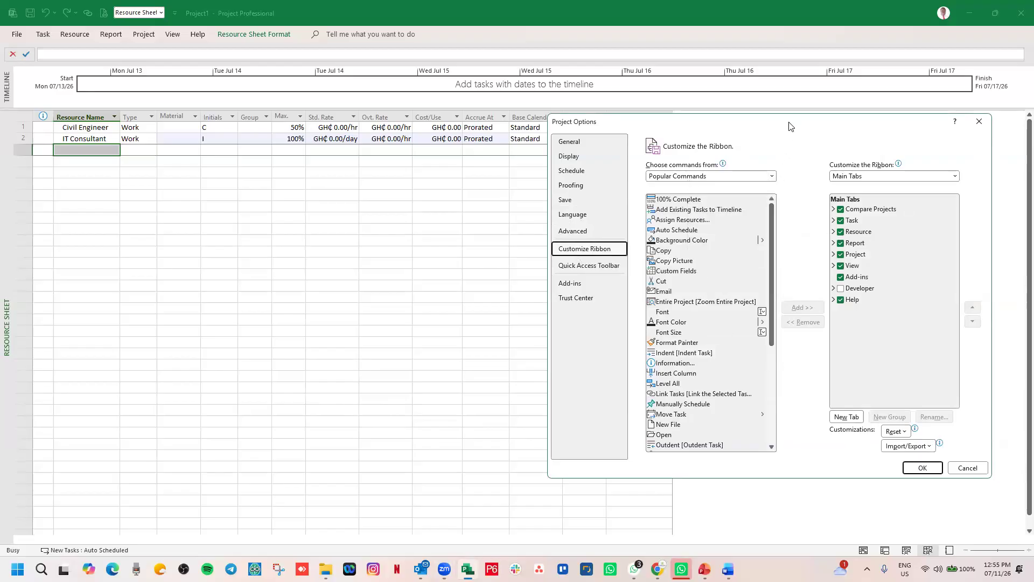
pyautogui.moveTo(788, 127); pyautogui.dragTo(680, 146)
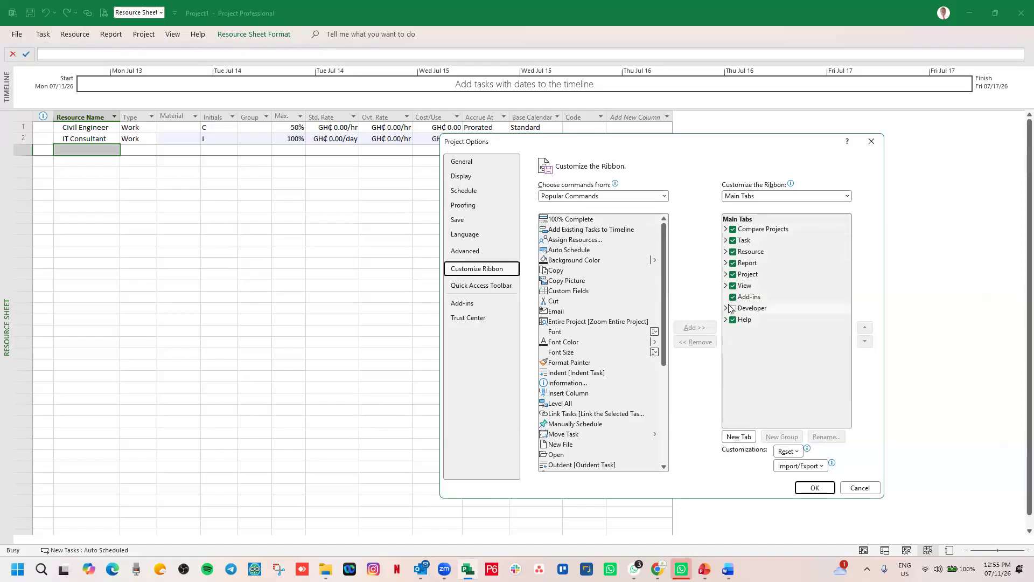
pyautogui.click(757, 230)
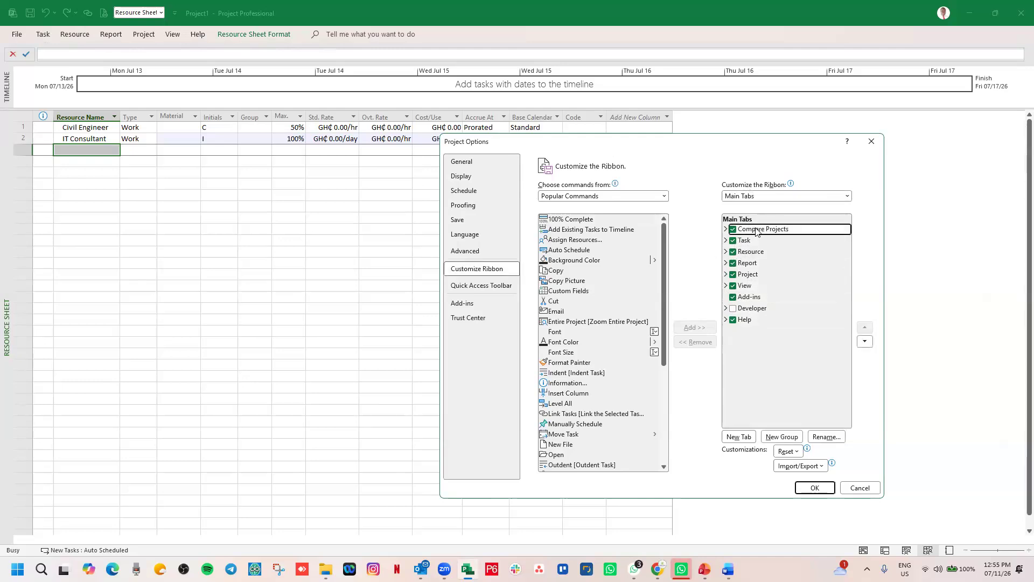
pyautogui.click(749, 253)
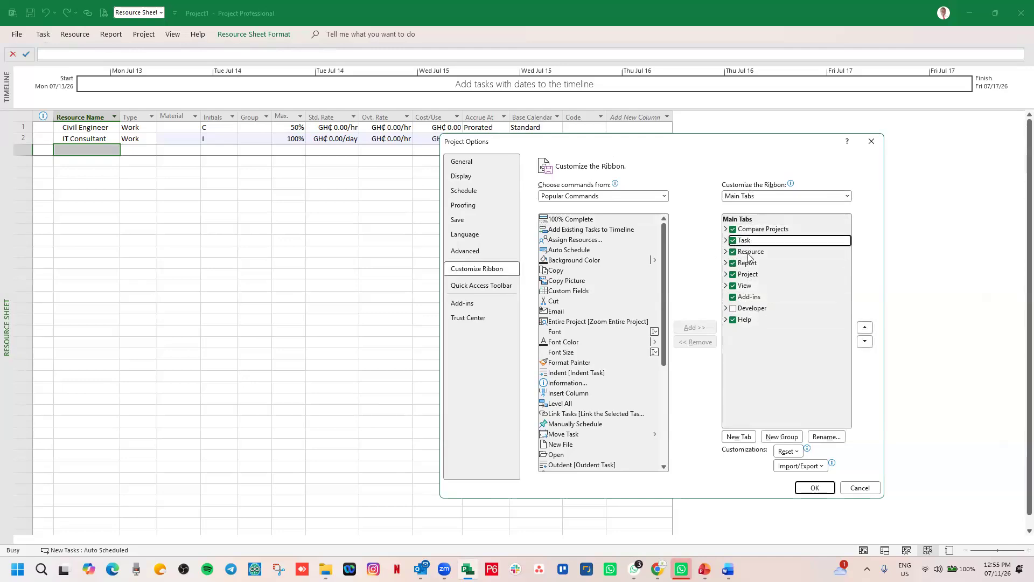
pyautogui.click(747, 263)
pyautogui.click(748, 275)
pyautogui.click(748, 286)
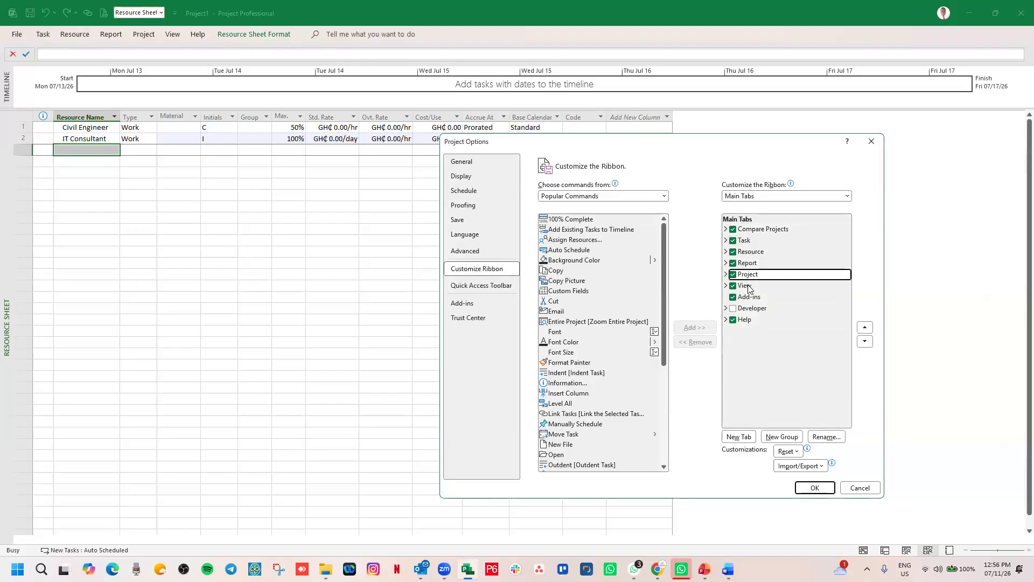
pyautogui.click(749, 298)
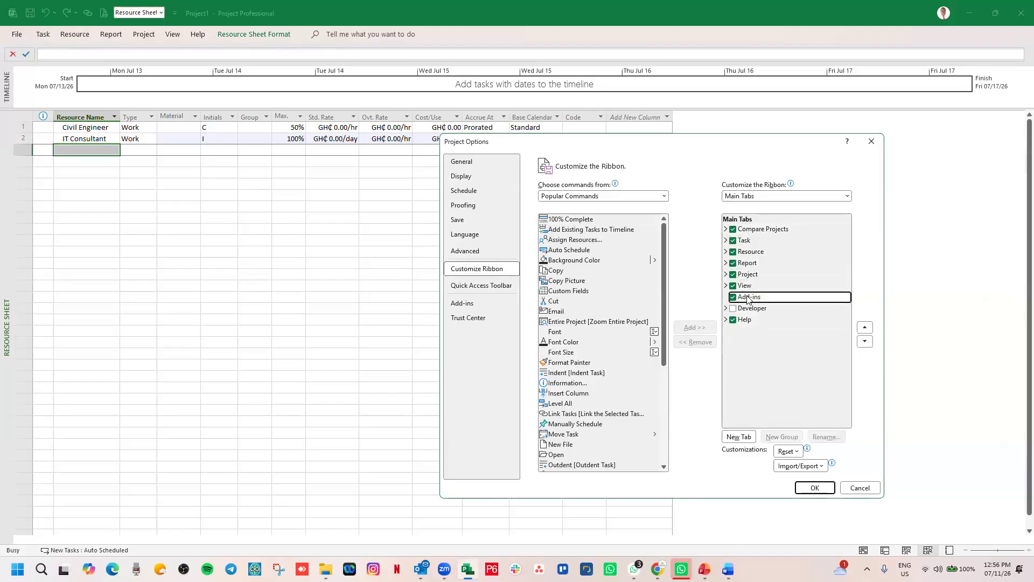
# Expand the Compare Projects, Task and Resource entries in the main tabs to examine their groups, and collapse them again
pyautogui.click(726, 229)
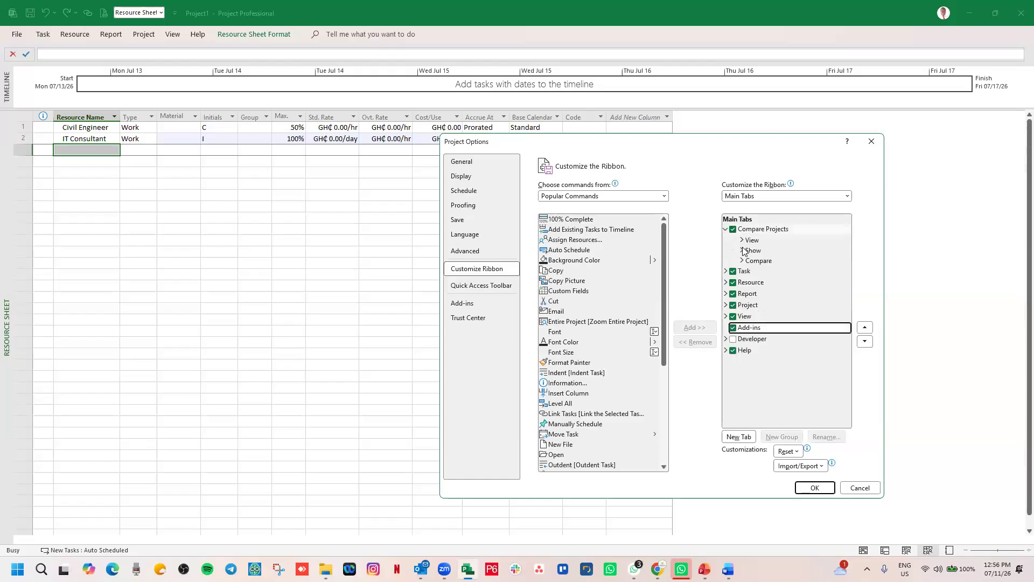
pyautogui.click(726, 272)
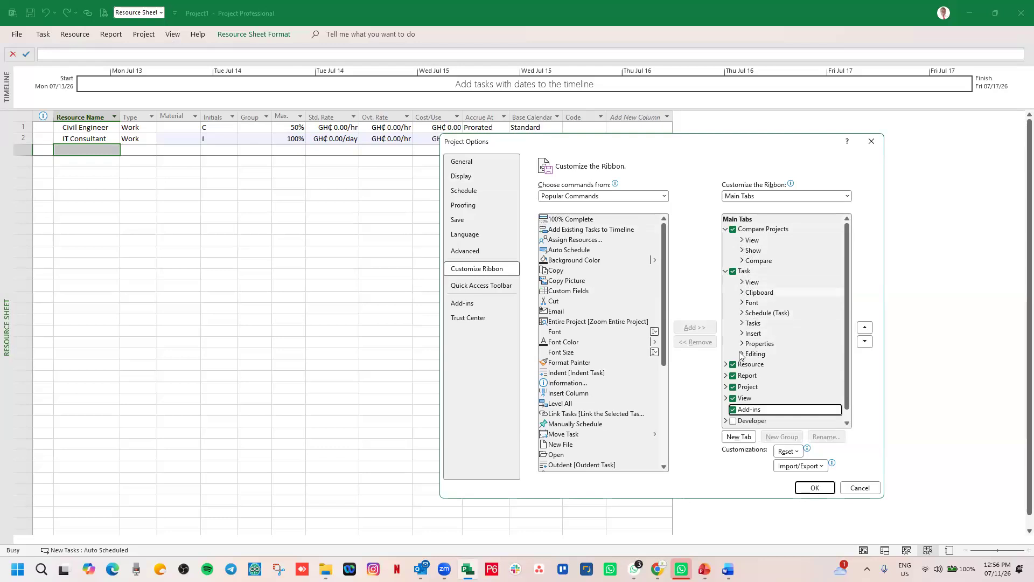
pyautogui.click(725, 364)
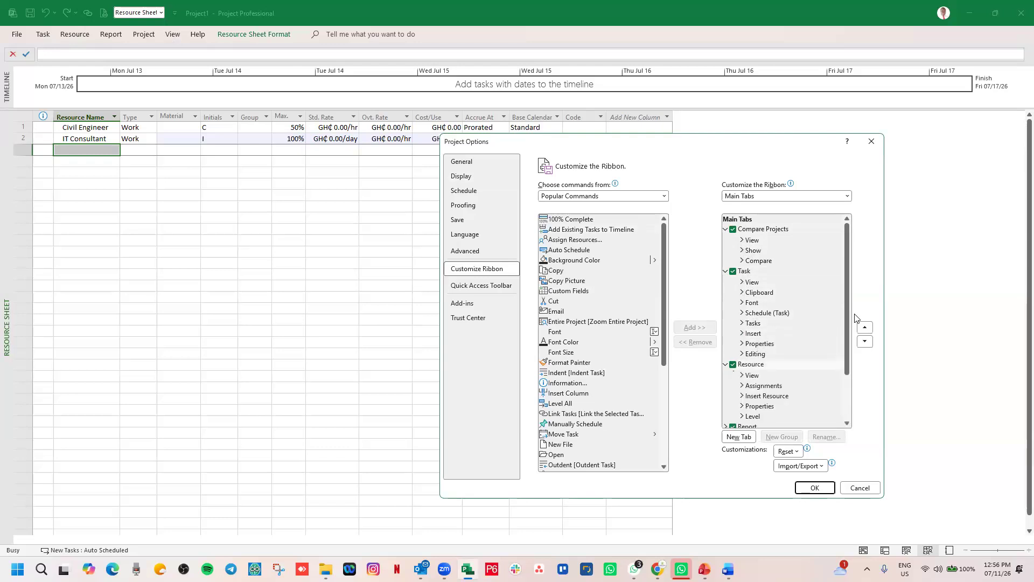
pyautogui.scroll(-2, 850, 354)
pyautogui.scroll(-1, 850, 354)
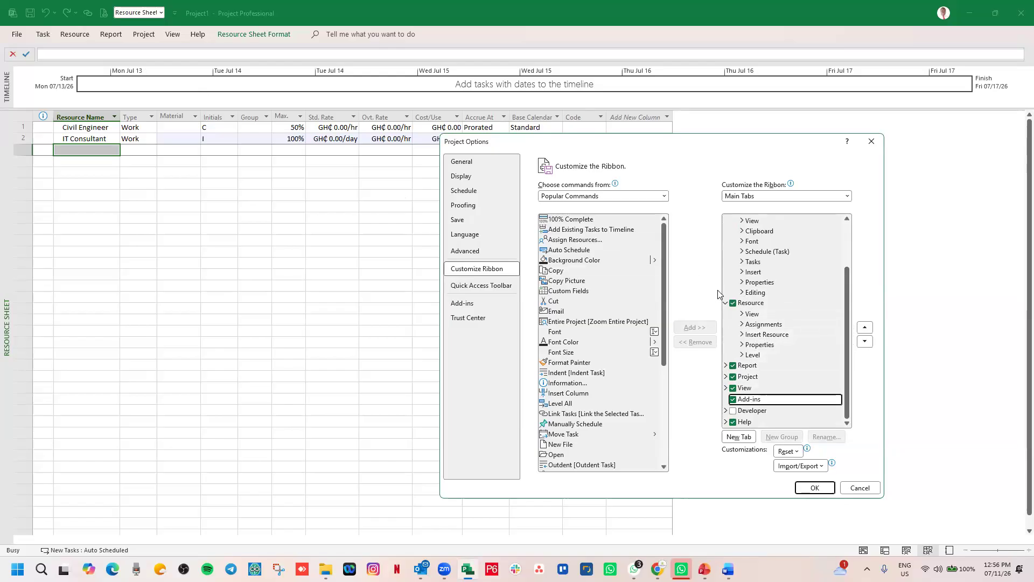
pyautogui.click(726, 303)
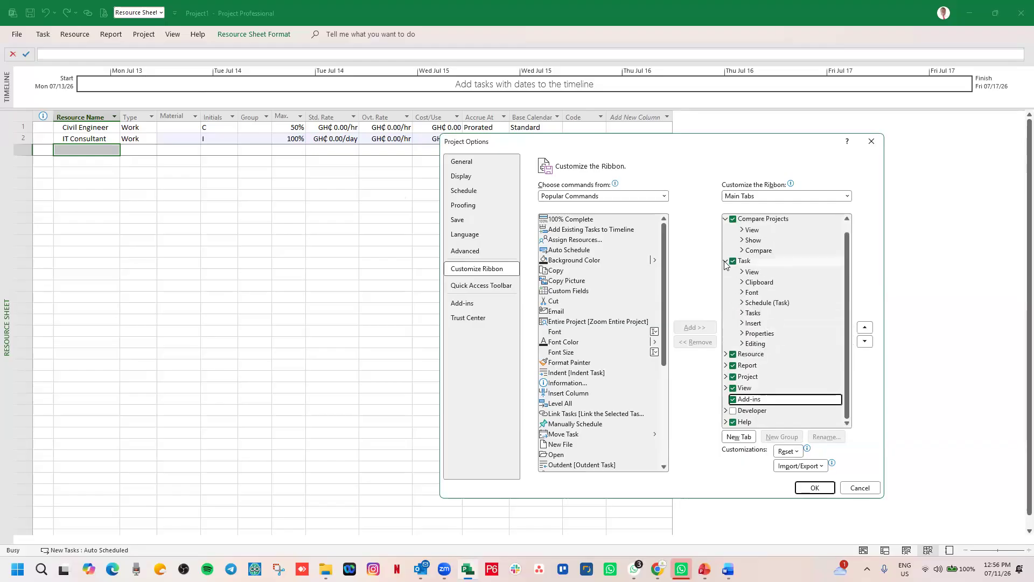
pyautogui.click(725, 270)
pyautogui.click(725, 230)
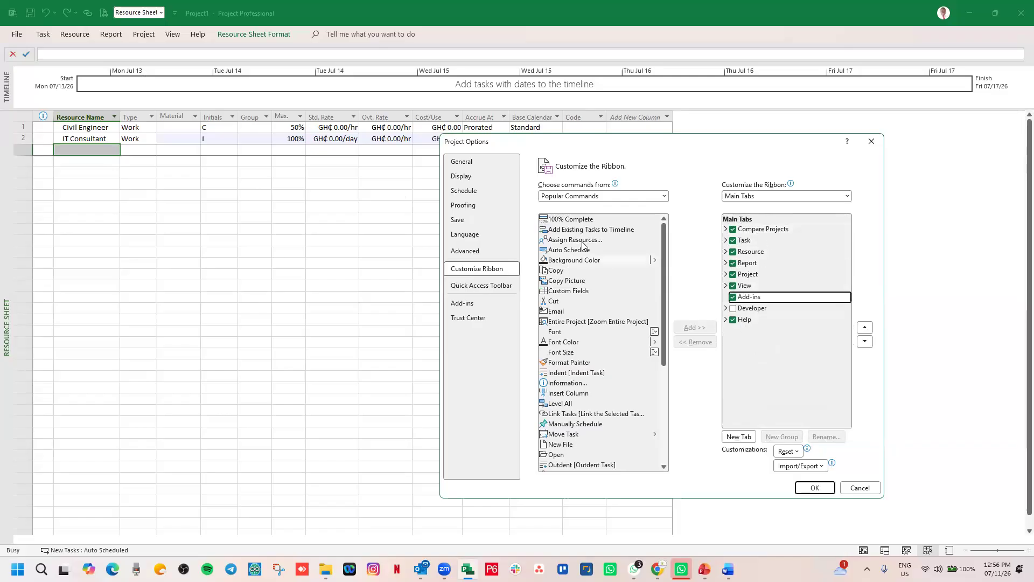
# Examine the full list of popular commands available for adding to the ribbon
pyautogui.scroll(-6, 584, 245)
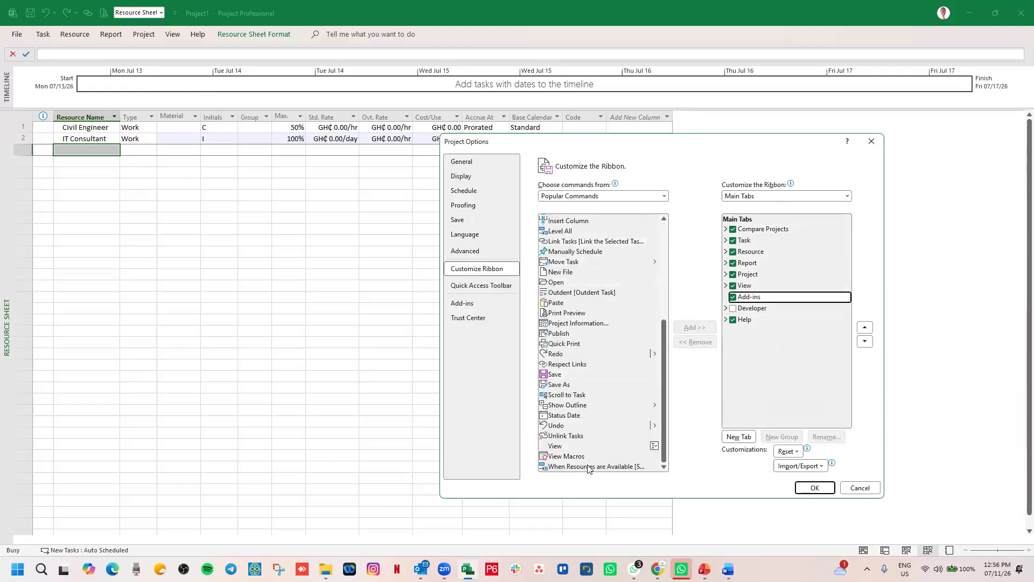
pyautogui.scroll(6, 592, 345)
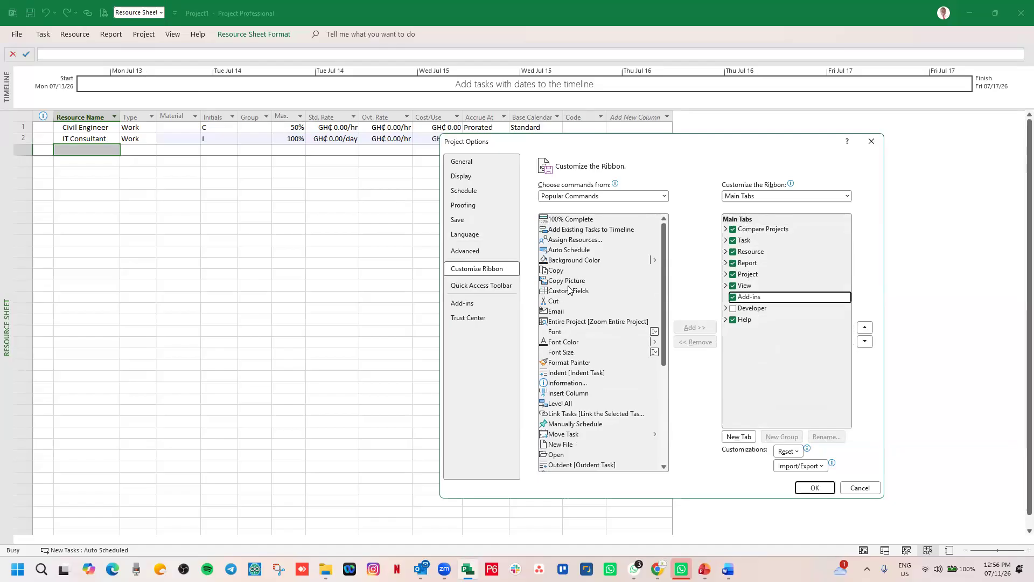
pyautogui.scroll(-6, 578, 270)
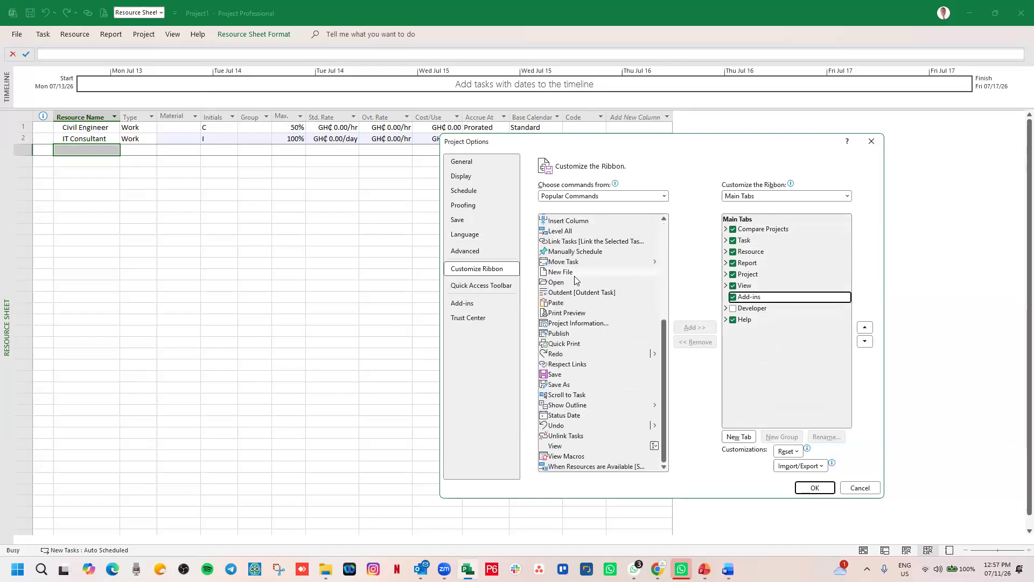
pyautogui.scroll(6, 575, 286)
pyautogui.scroll(-6, 569, 296)
pyautogui.scroll(6, 571, 294)
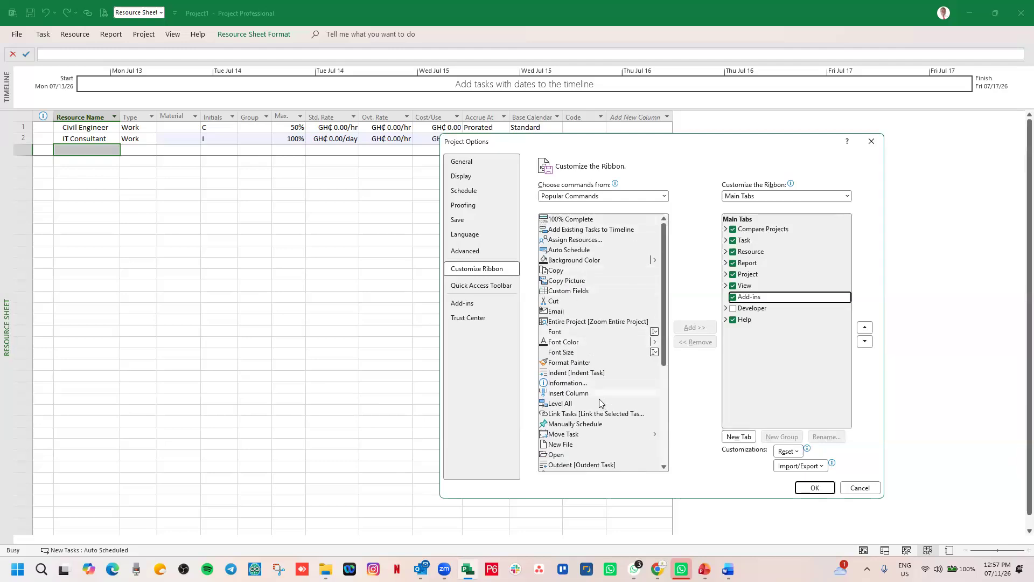
pyautogui.scroll(-6, 607, 332)
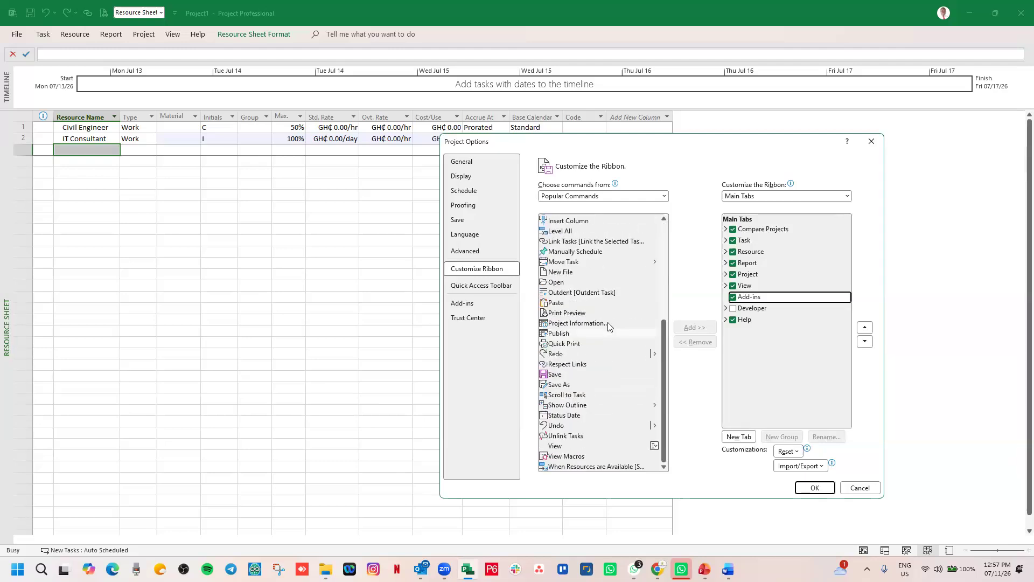
pyautogui.scroll(6, 608, 314)
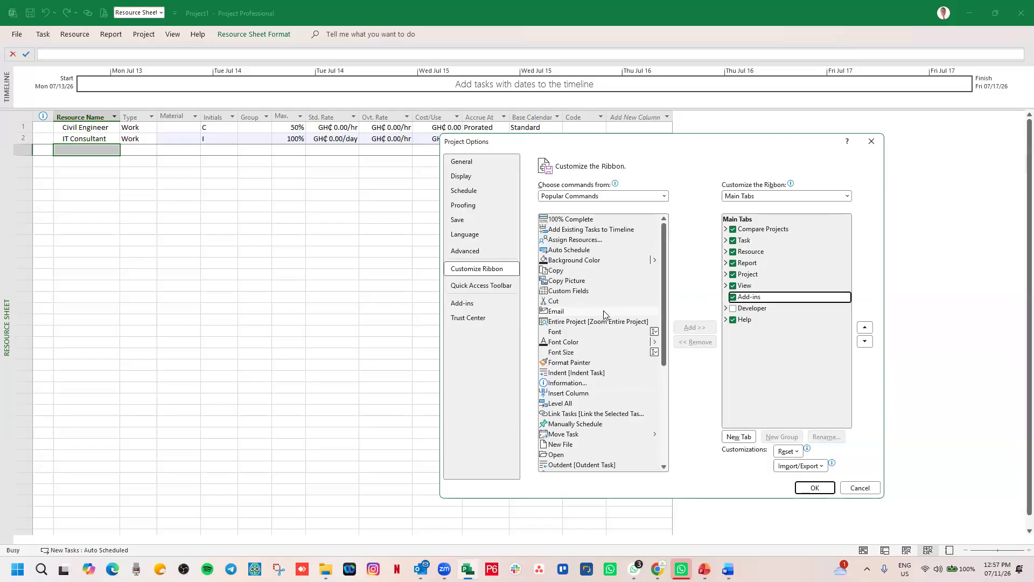
pyautogui.scroll(-6, 605, 314)
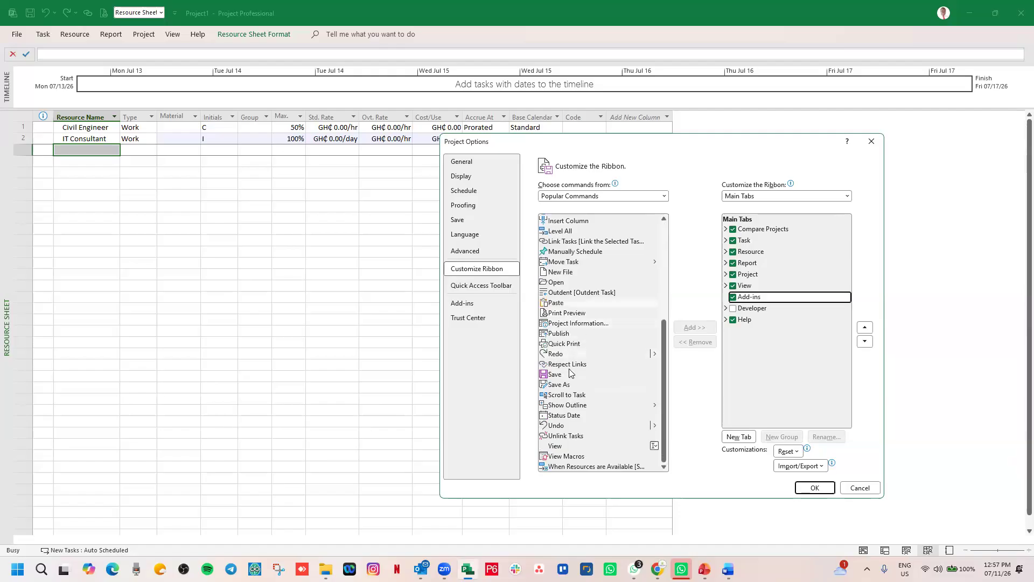
pyautogui.scroll(6, 597, 420)
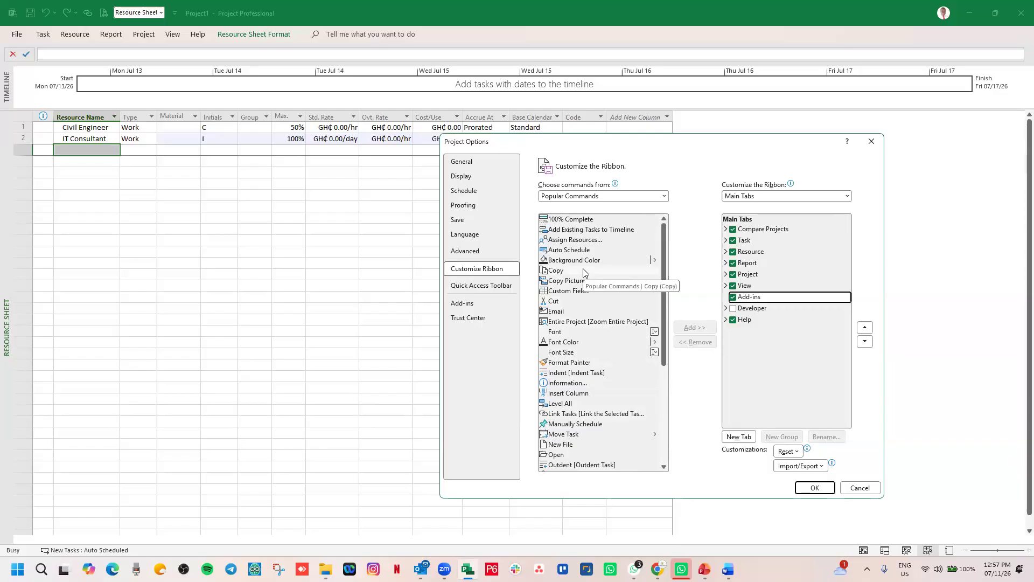
pyautogui.scroll(-6, 585, 272)
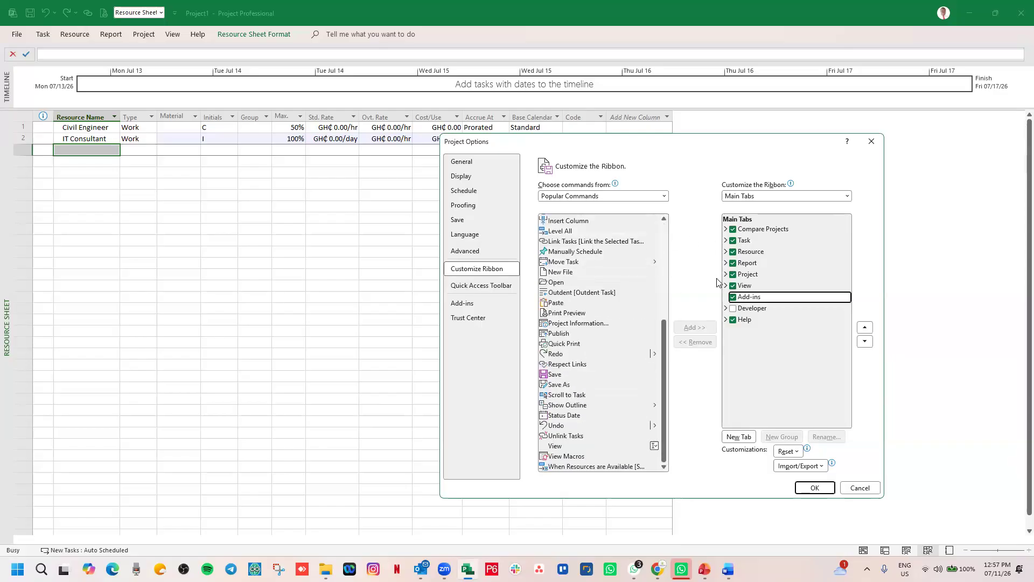
# Expand the Report, Resource and Task main tabs and examine their groups, including the commands in Task's View and Font groups
pyautogui.click(726, 263)
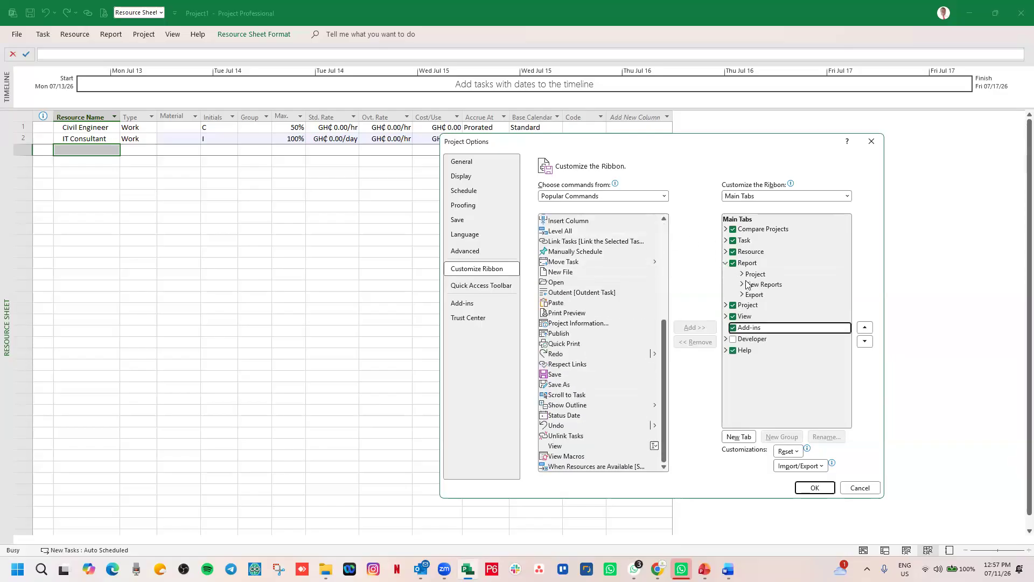
pyautogui.click(742, 275)
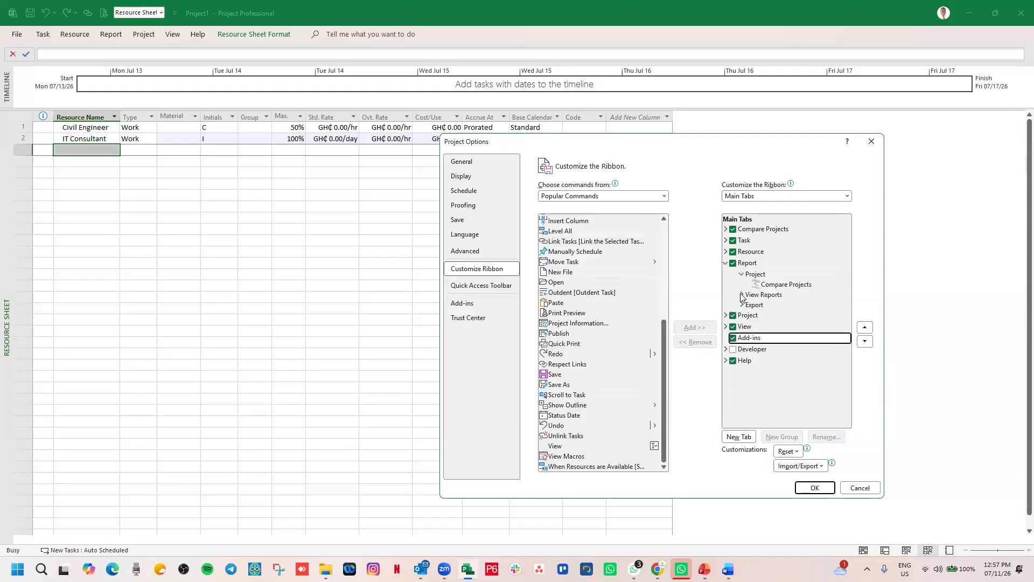
pyautogui.click(725, 251)
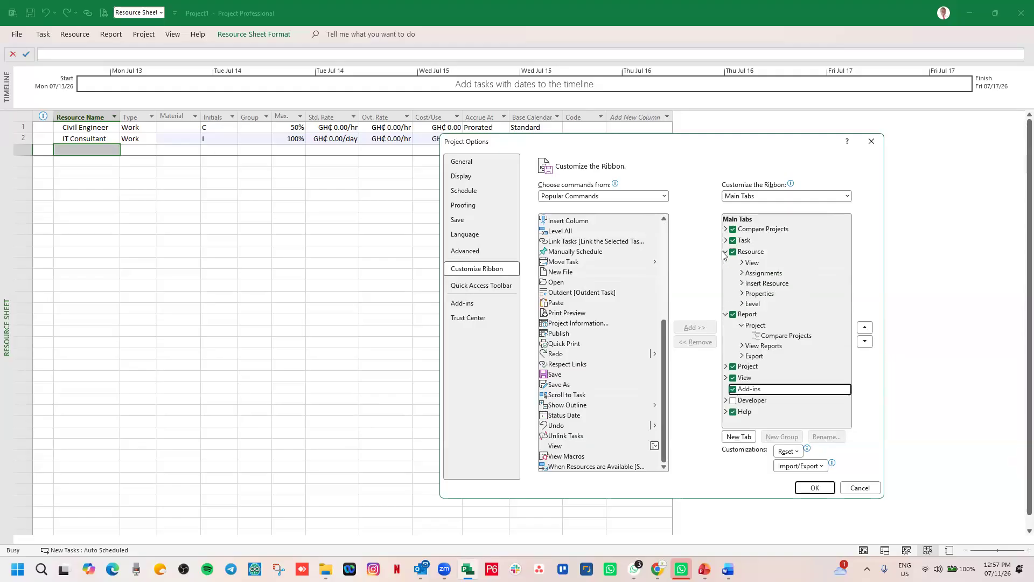
pyautogui.click(726, 240)
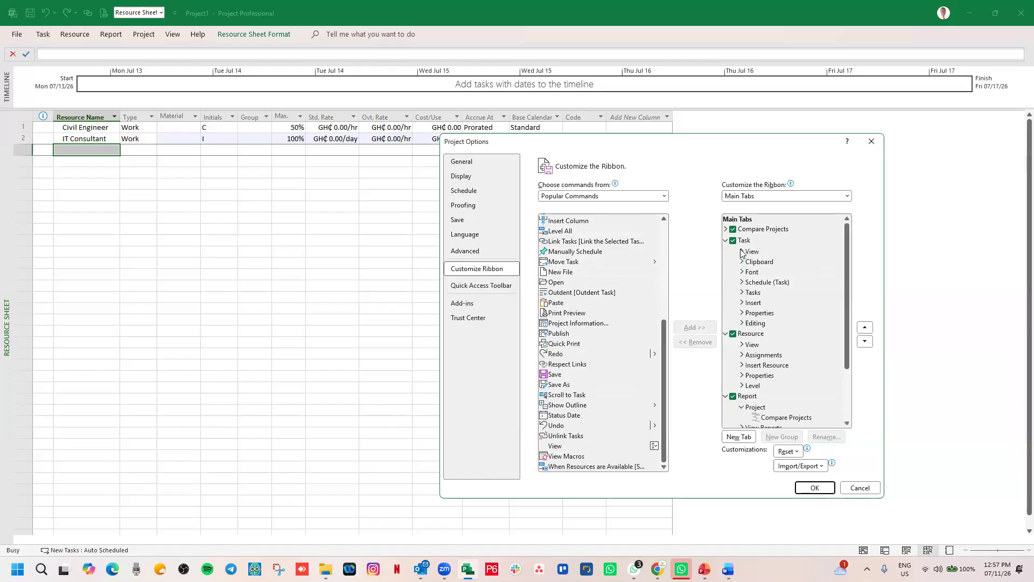
pyautogui.click(742, 251)
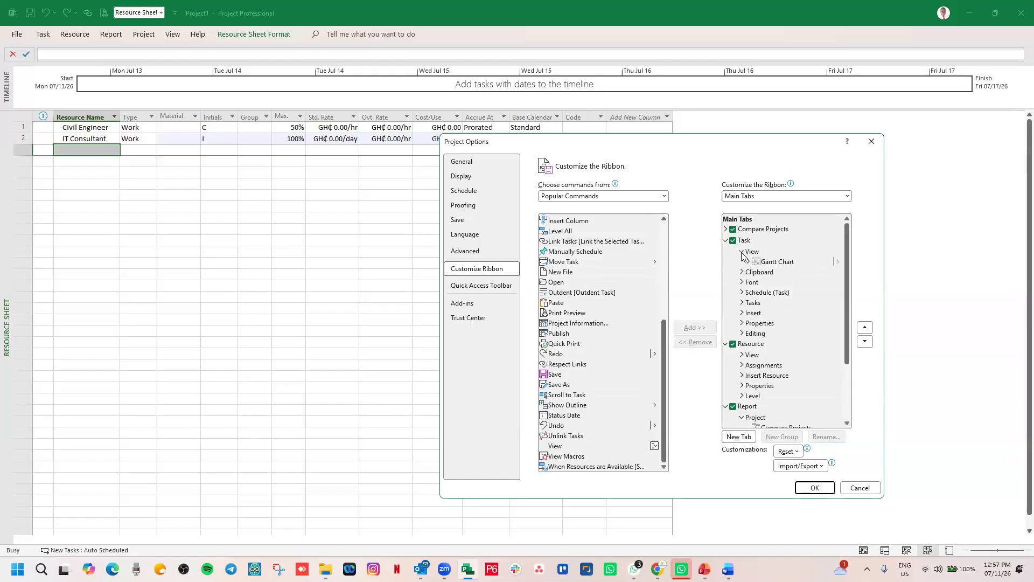
pyautogui.click(742, 283)
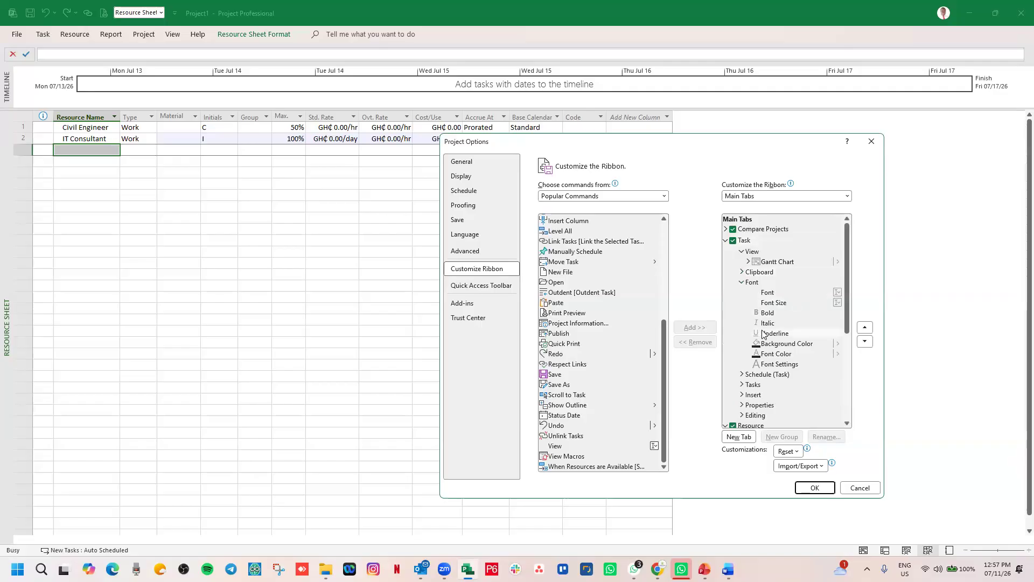
pyautogui.scroll(-2, 763, 333)
pyautogui.scroll(2, 763, 334)
pyautogui.scroll(-2, 754, 334)
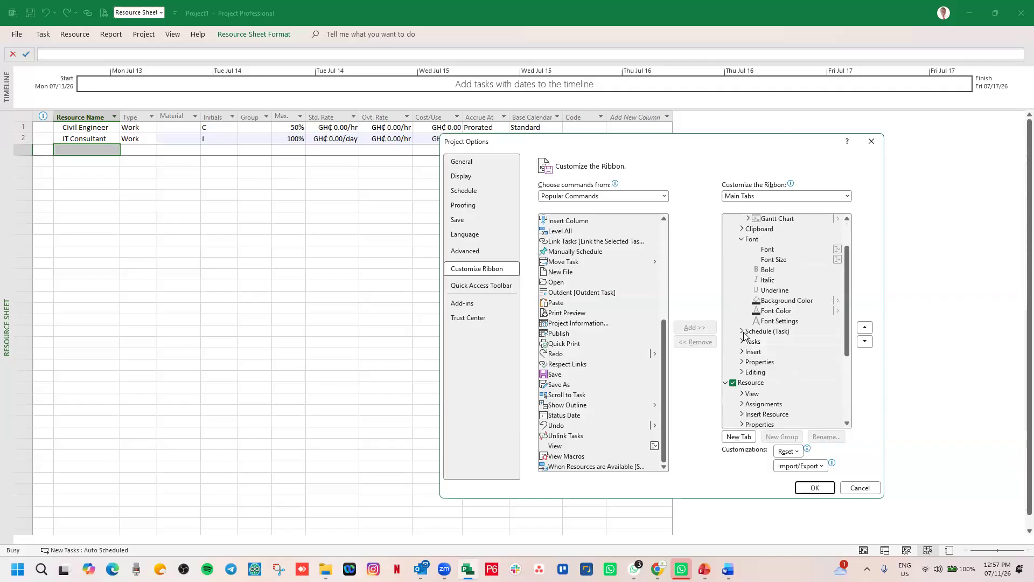
# Expand the Schedule (Task) group under Task and examine its commands from 0% Complete through Inactivate
pyautogui.click(743, 332)
pyautogui.scroll(-5, 771, 318)
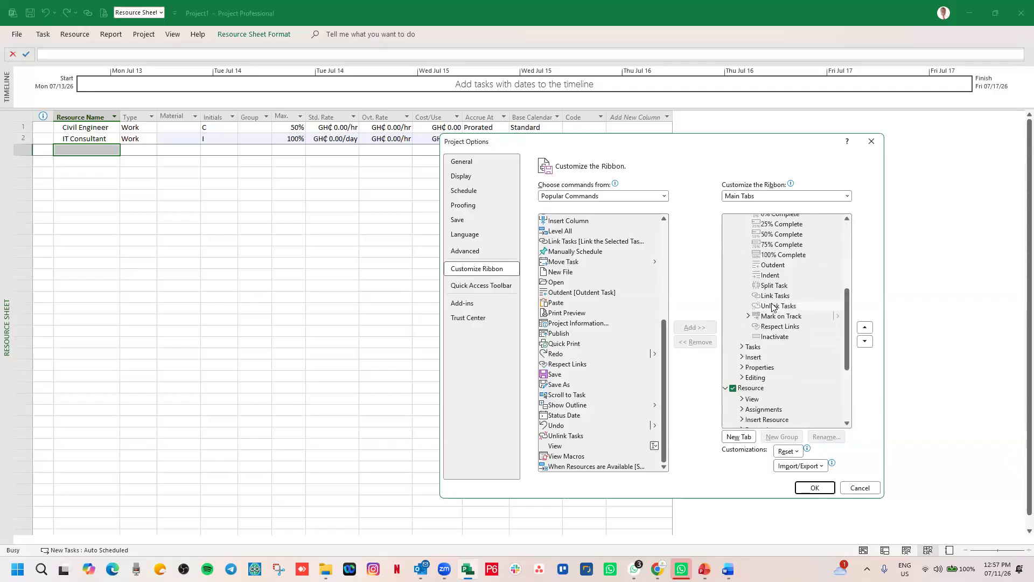
pyautogui.scroll(2, 771, 318)
pyautogui.scroll(-1, 765, 334)
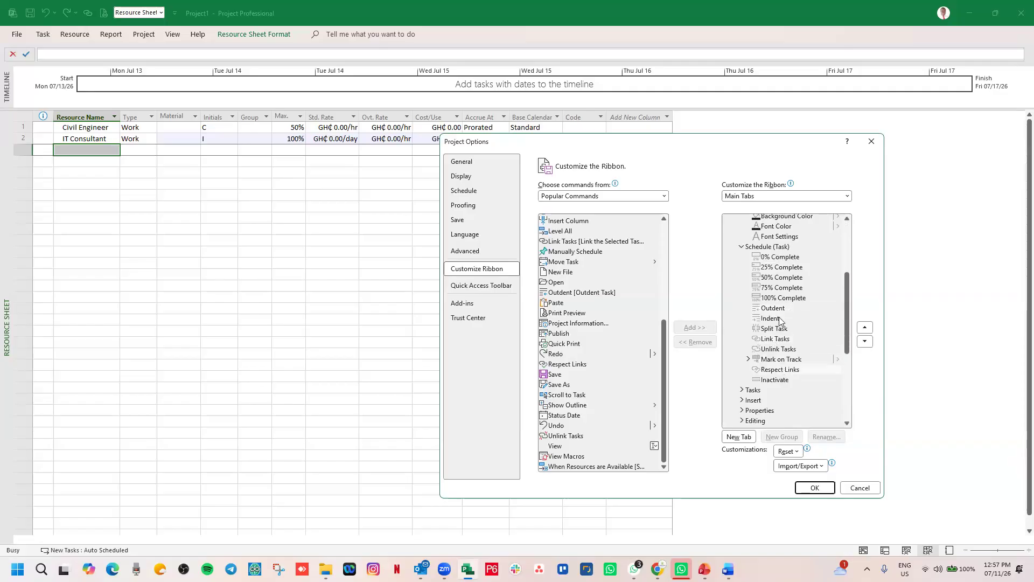
pyautogui.scroll(1, 768, 318)
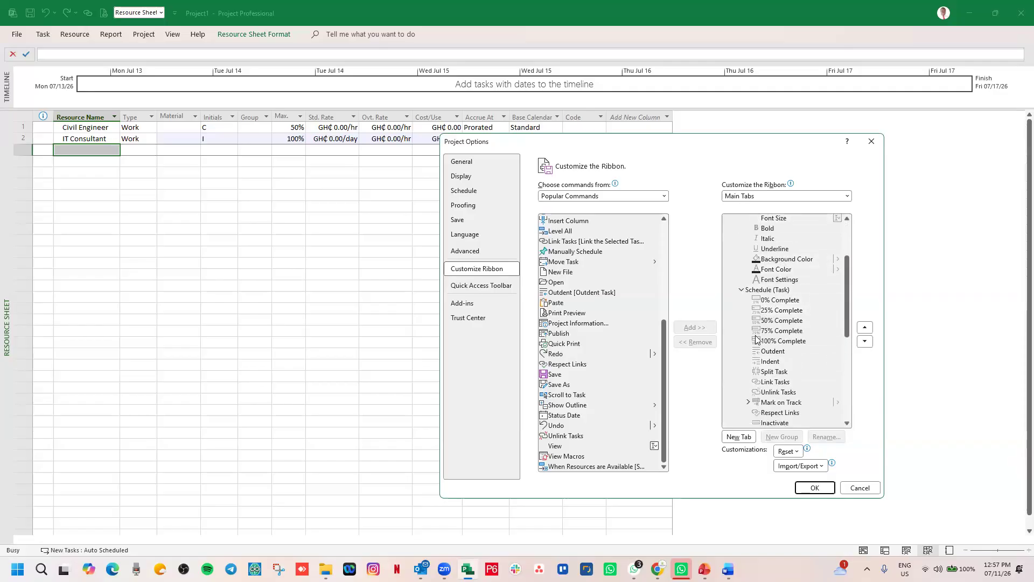
pyautogui.scroll(-3, 750, 356)
pyautogui.scroll(4, 748, 359)
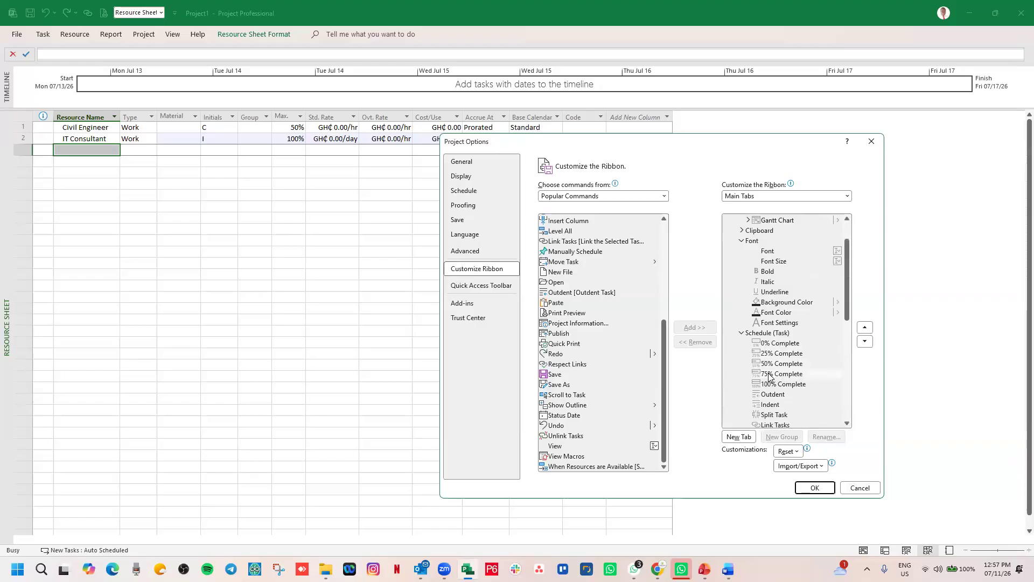
# Highlight individual commands in the Font and Schedule (Task) groups, such as Font Color, Background Color and 50% Complete, and review the linking commands
pyautogui.click(776, 364)
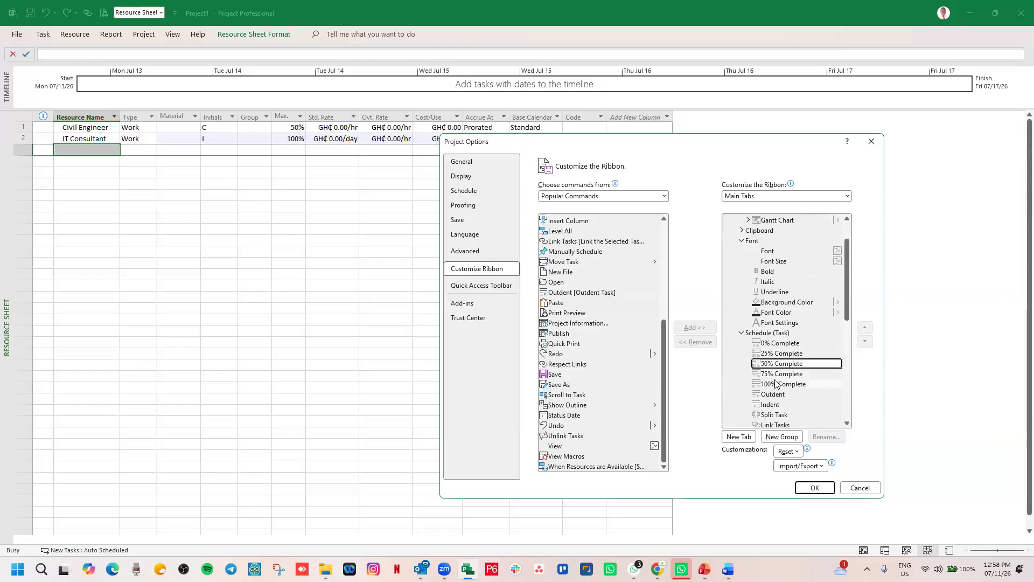
pyautogui.click(769, 334)
pyautogui.click(772, 342)
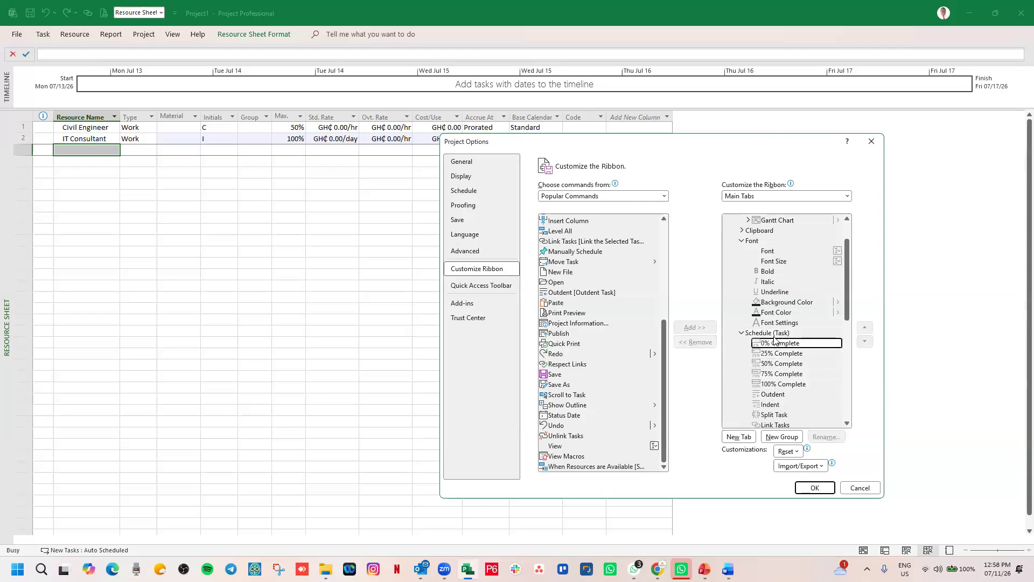
pyautogui.click(775, 363)
pyautogui.click(777, 353)
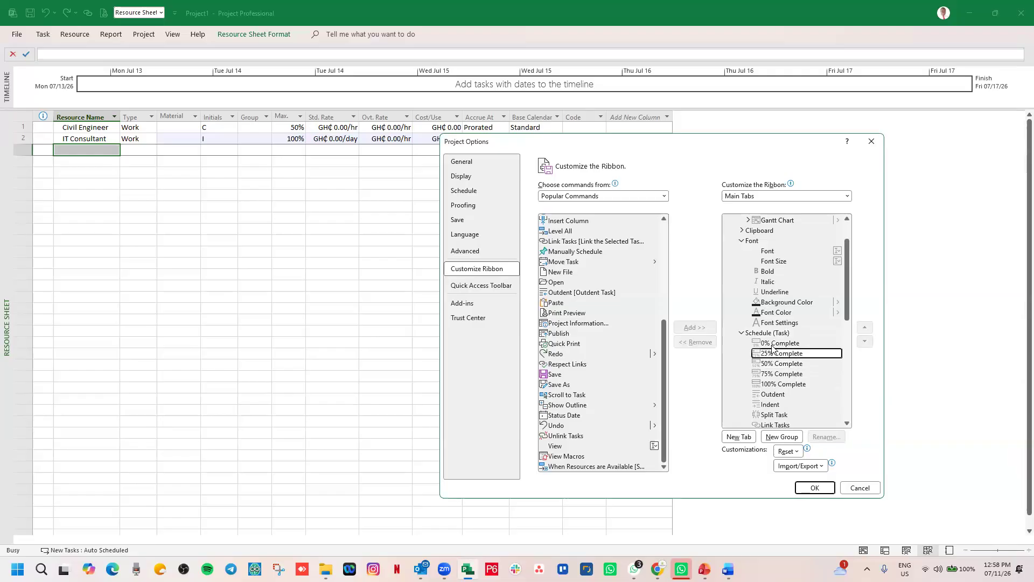
pyautogui.click(769, 323)
pyautogui.click(776, 313)
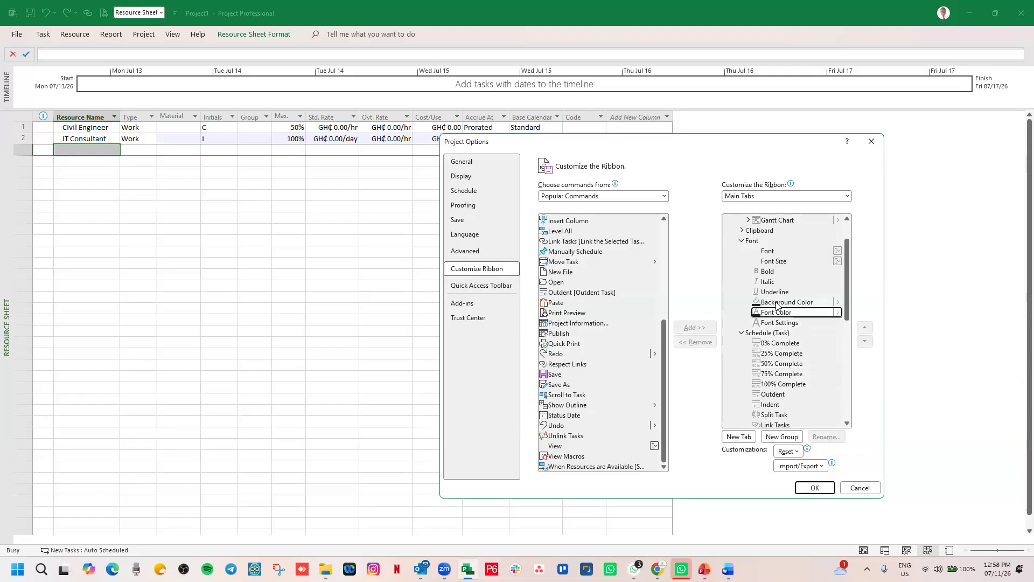
pyautogui.click(776, 302)
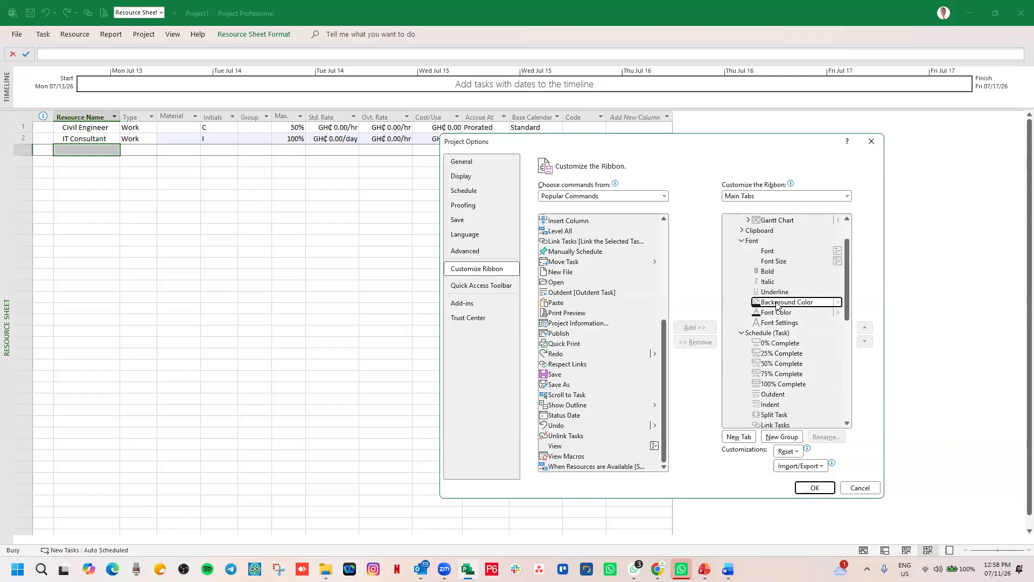
pyautogui.click(781, 366)
pyautogui.scroll(-1, 782, 371)
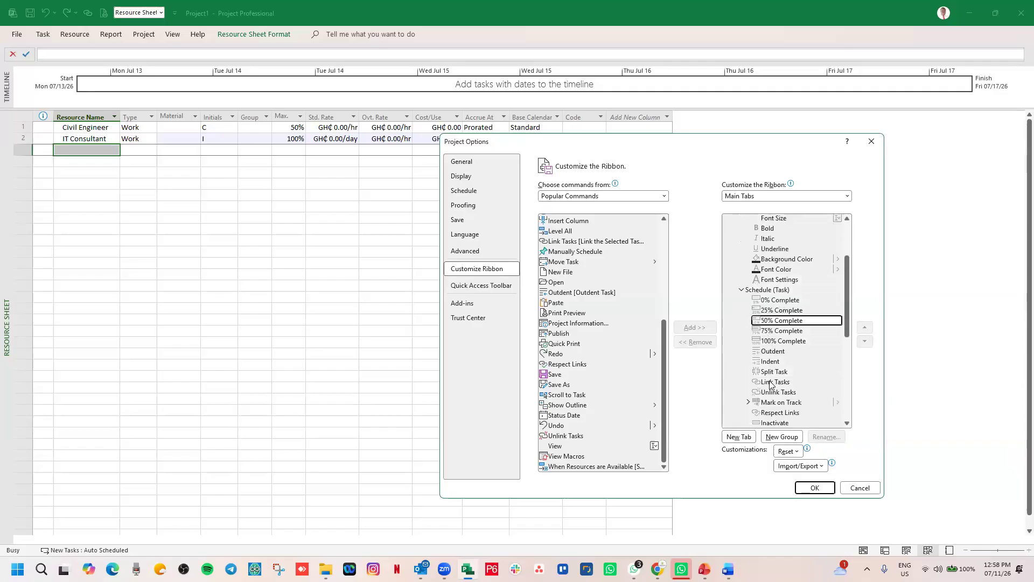
pyautogui.scroll(-1, 774, 377)
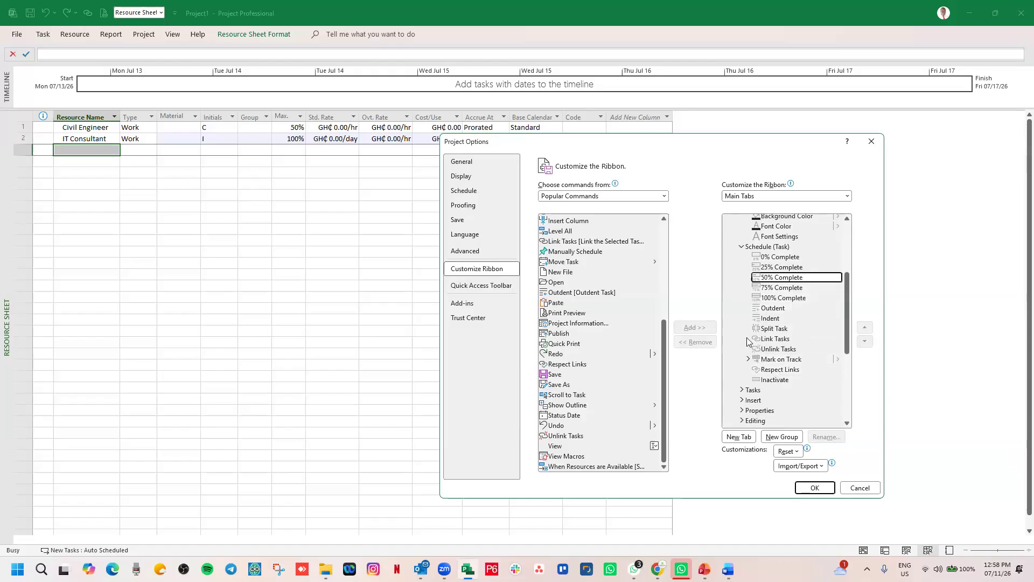
pyautogui.scroll(1, 760, 345)
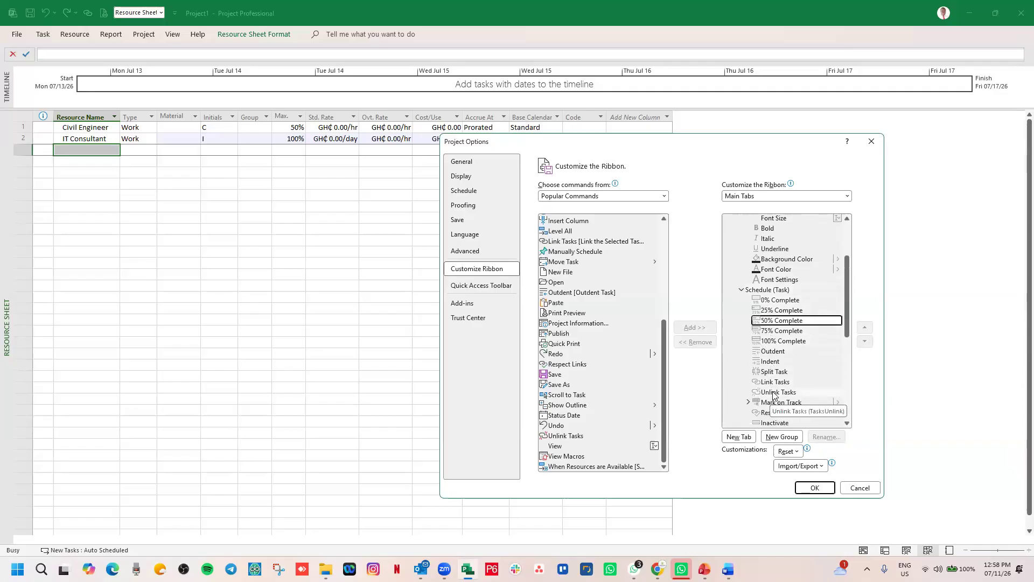
pyautogui.scroll(-2, 774, 397)
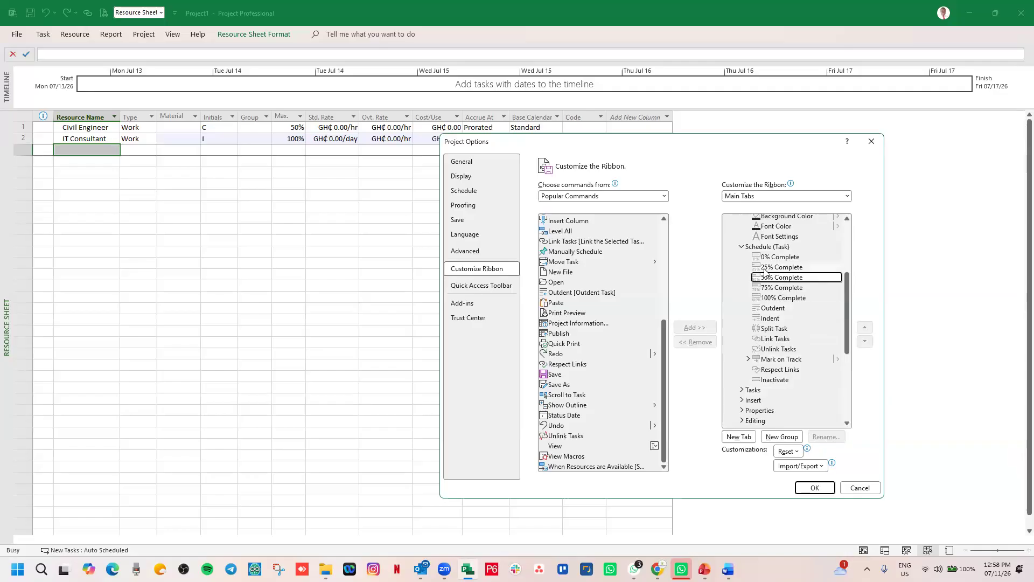
# Expand the Tasks group with its Inspect Task and Move Task entries to examine the commands they contain
pyautogui.click(742, 390)
pyautogui.scroll(-3, 747, 289)
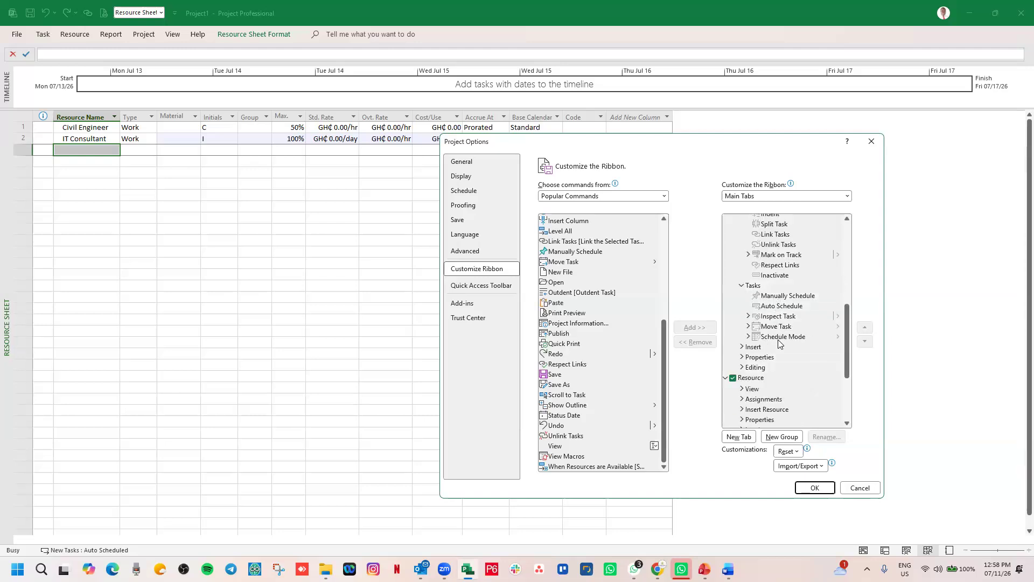
pyautogui.click(748, 316)
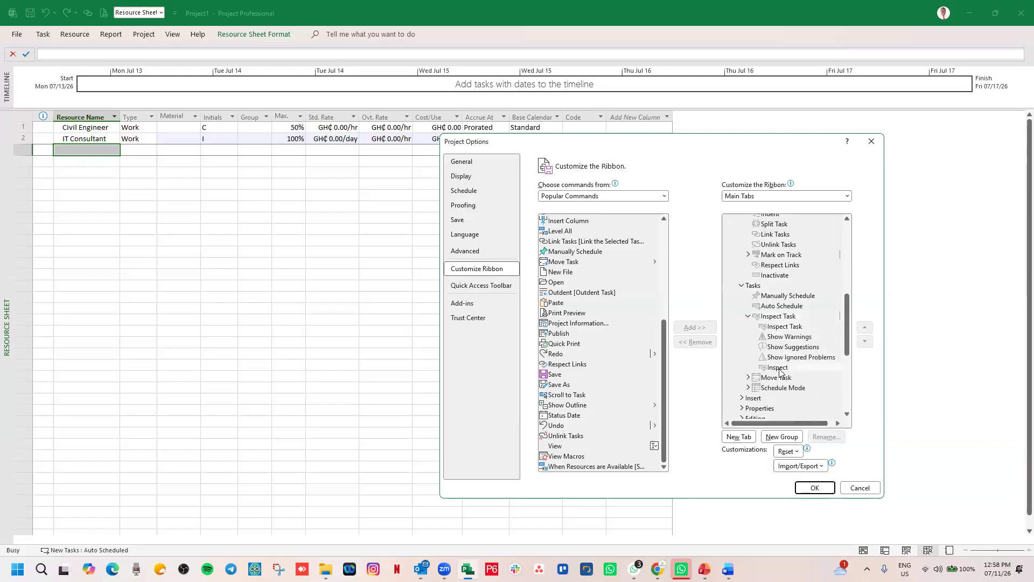
pyautogui.scroll(-1, 783, 336)
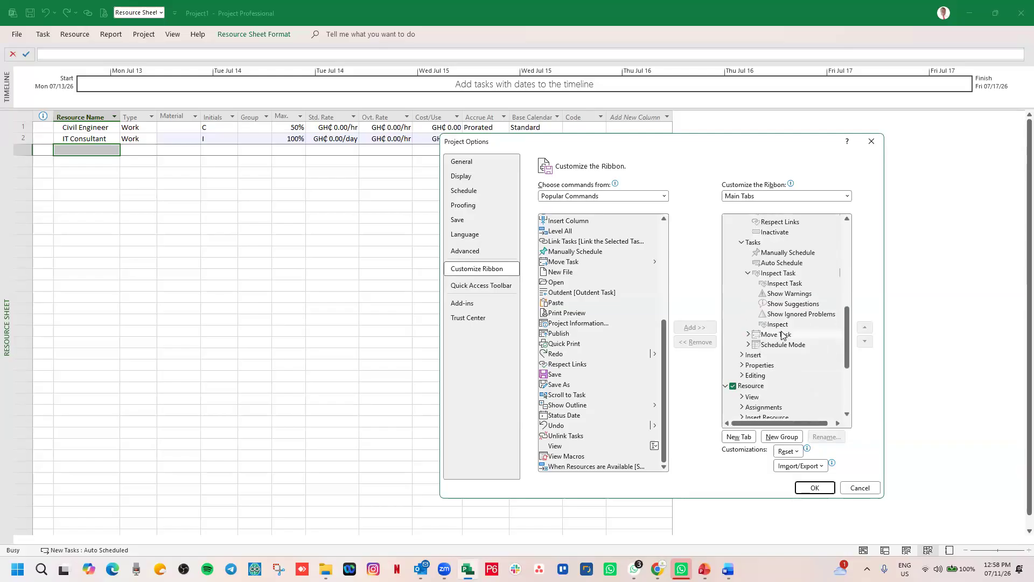
pyautogui.click(748, 335)
pyautogui.scroll(-1, 786, 335)
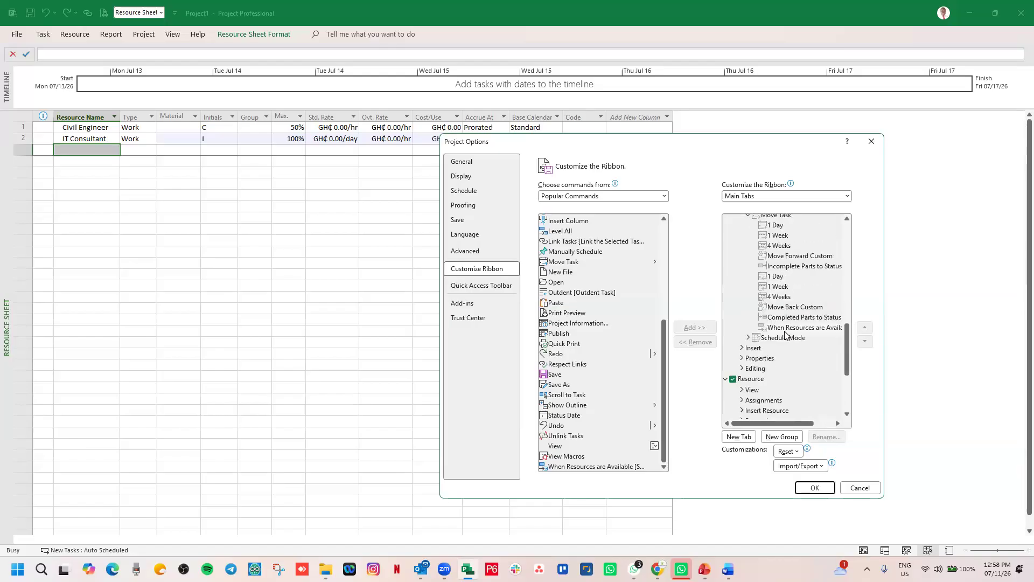
# Collapse the Task, Resource and Report entries in the main tabs list
pyautogui.scroll(8, 765, 286)
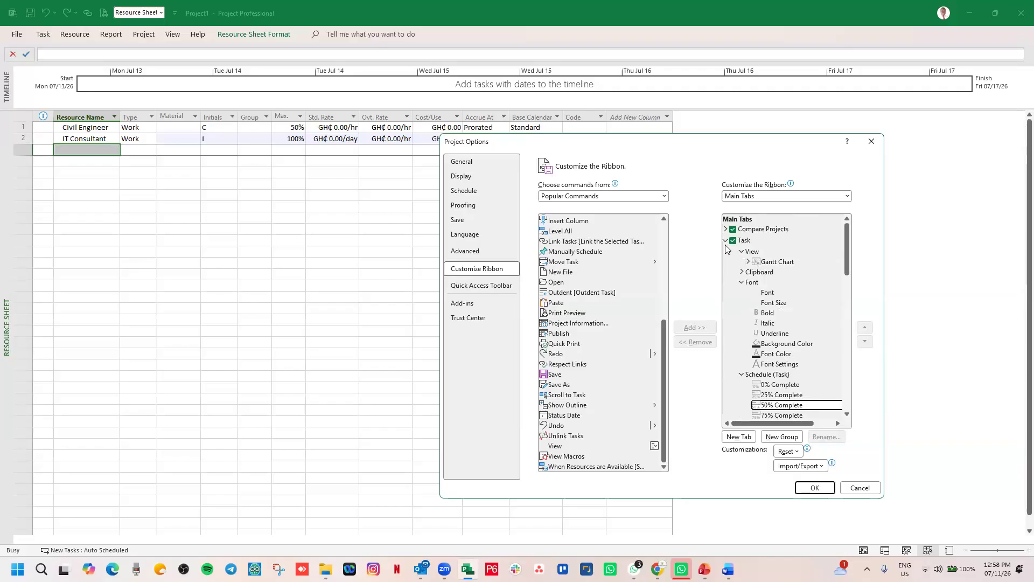
pyautogui.click(725, 242)
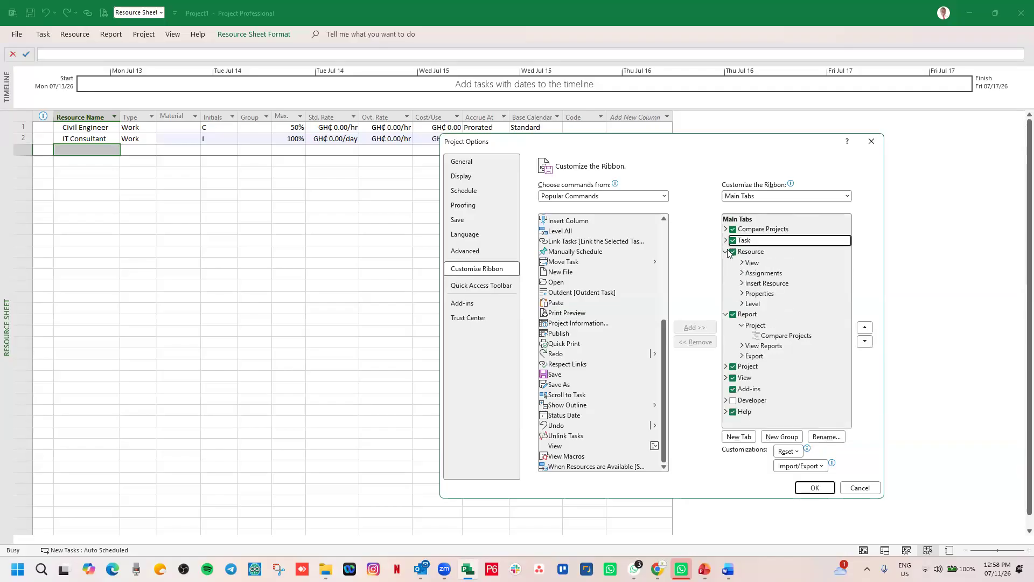
pyautogui.click(726, 251)
pyautogui.click(726, 264)
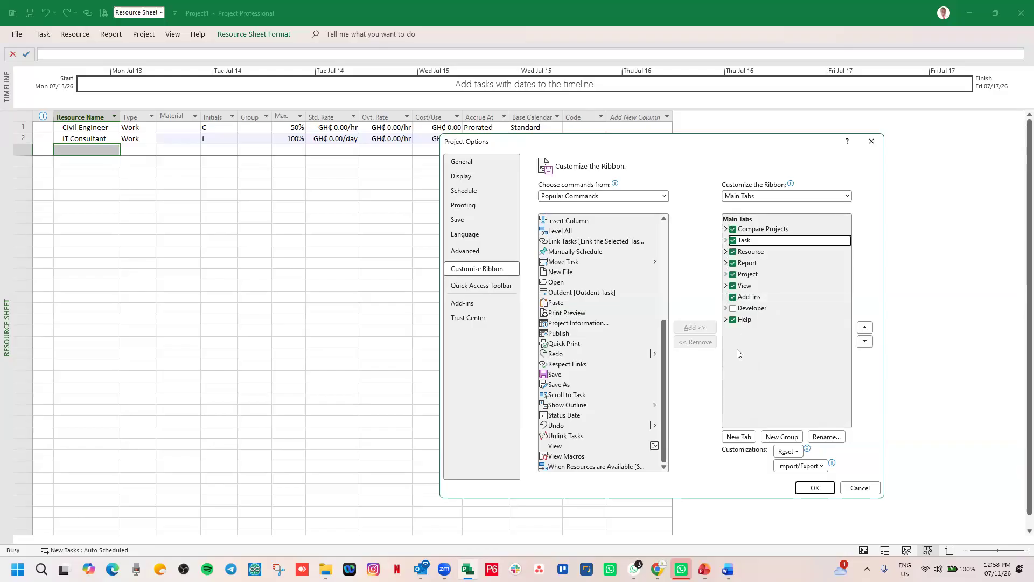
# Add a new custom tab directly after the View tab
pyautogui.click(752, 288)
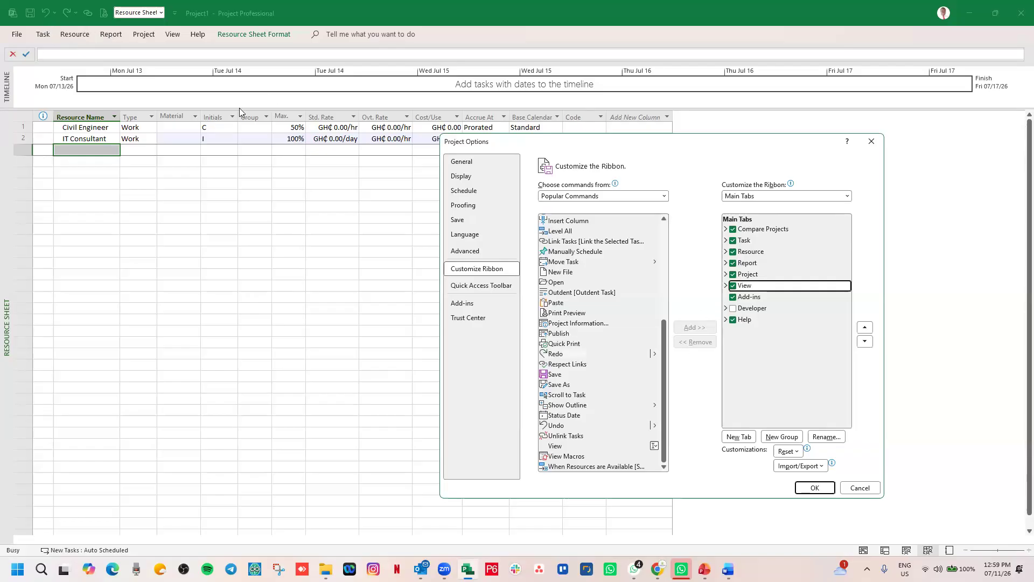
pyautogui.click(738, 436)
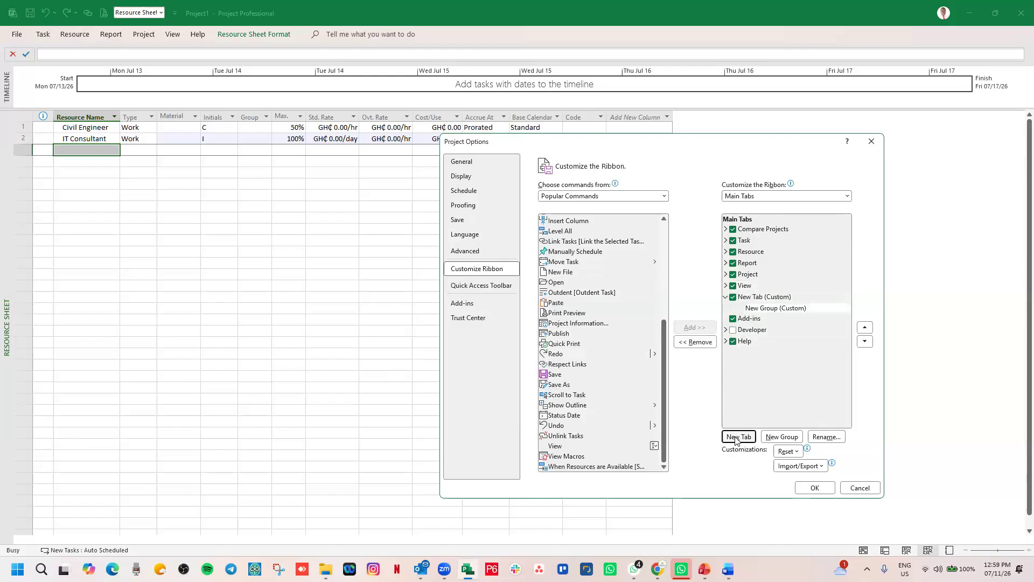
# Move the new custom tab up past View, down below Developer, and back to its place directly after View
pyautogui.click(765, 298)
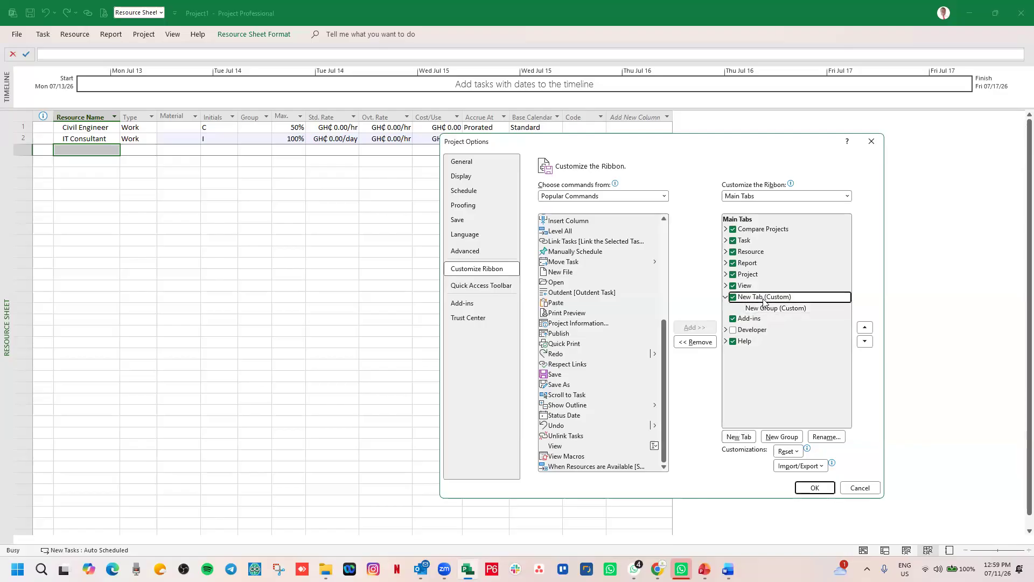
pyautogui.click(865, 328)
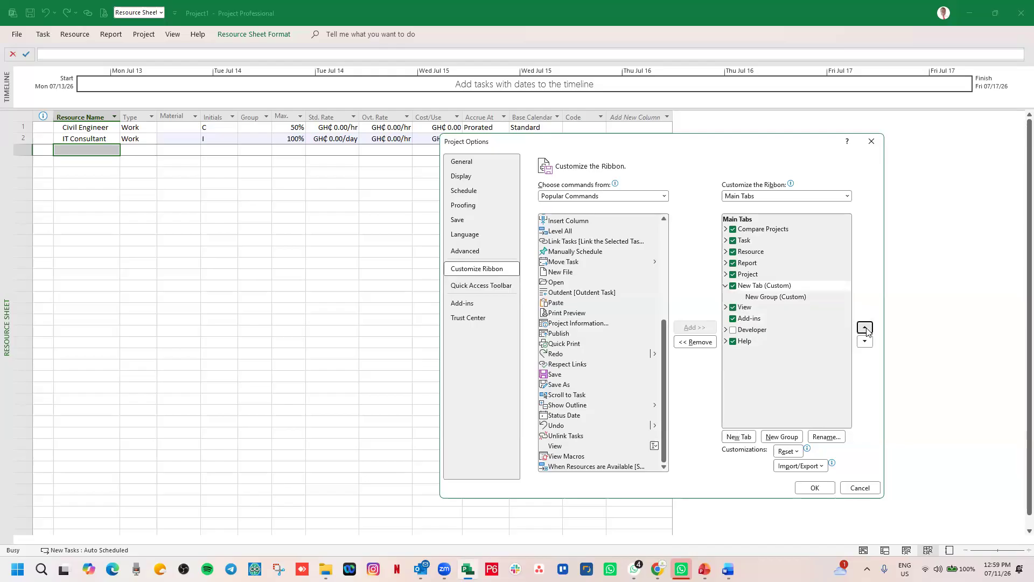
pyautogui.click(866, 328)
pyautogui.click(865, 342)
pyautogui.click(864, 341)
pyautogui.click(865, 341)
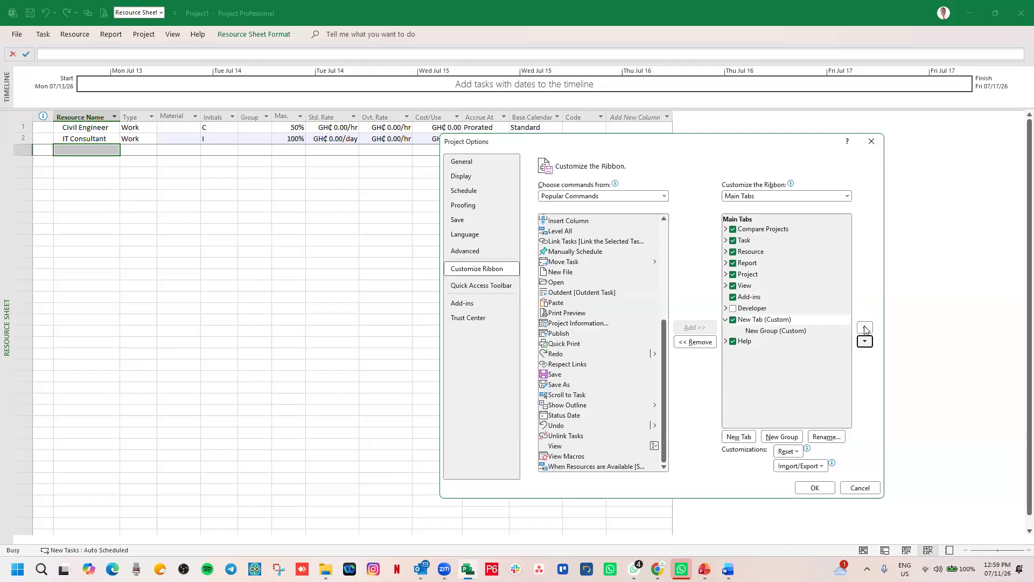
pyautogui.click(864, 327)
pyautogui.click(864, 326)
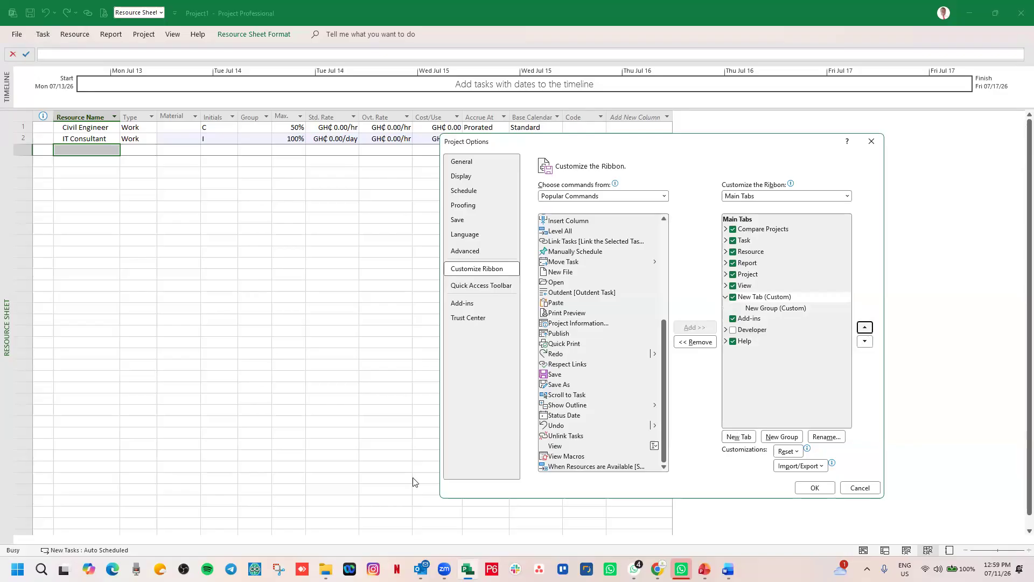
pyautogui.hotkey('ctrl', '2')
pyautogui.moveTo(45, 25)
pyautogui.mouseDown()
pyautogui.moveTo(31, 30)
pyautogui.moveTo(51, 41)
pyautogui.moveTo(45, 25)
pyautogui.moveTo(62, 22)
pyautogui.moveTo(68, 48)
pyautogui.moveTo(91, 25)
pyautogui.mouseUp()
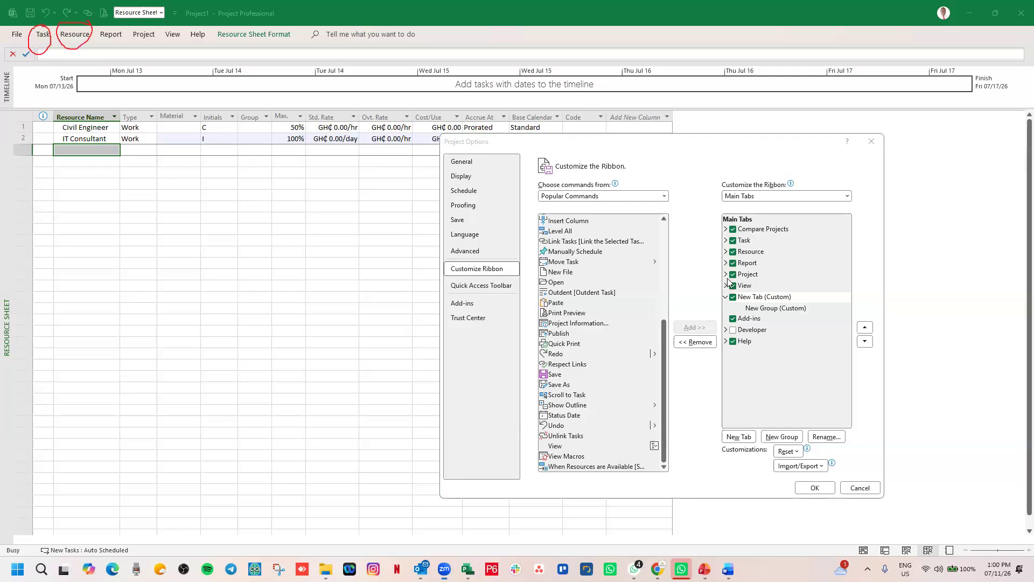
# Move the new custom tab up in the main tabs list until it sits directly after Task
pyautogui.click(757, 301)
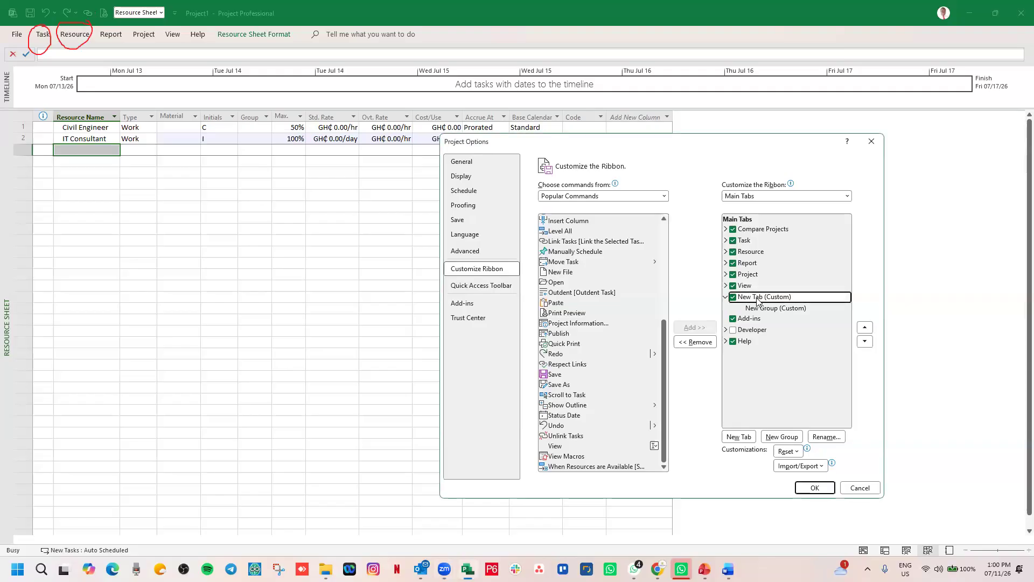
pyautogui.click(865, 327)
pyautogui.click(865, 327)
pyautogui.click(865, 328)
pyautogui.click(865, 328)
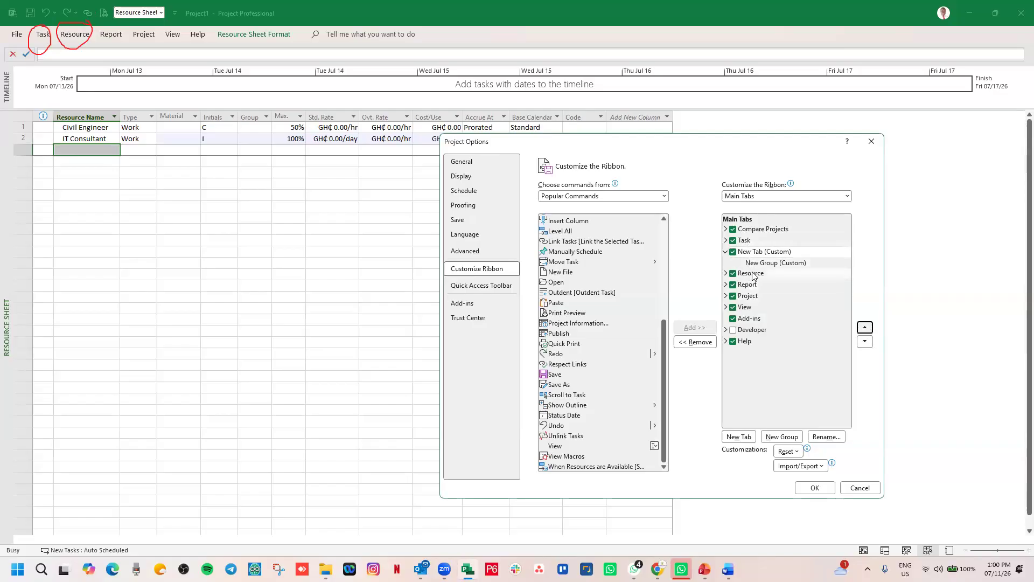
# Rename the new custom tab as PACS
pyautogui.click(769, 253)
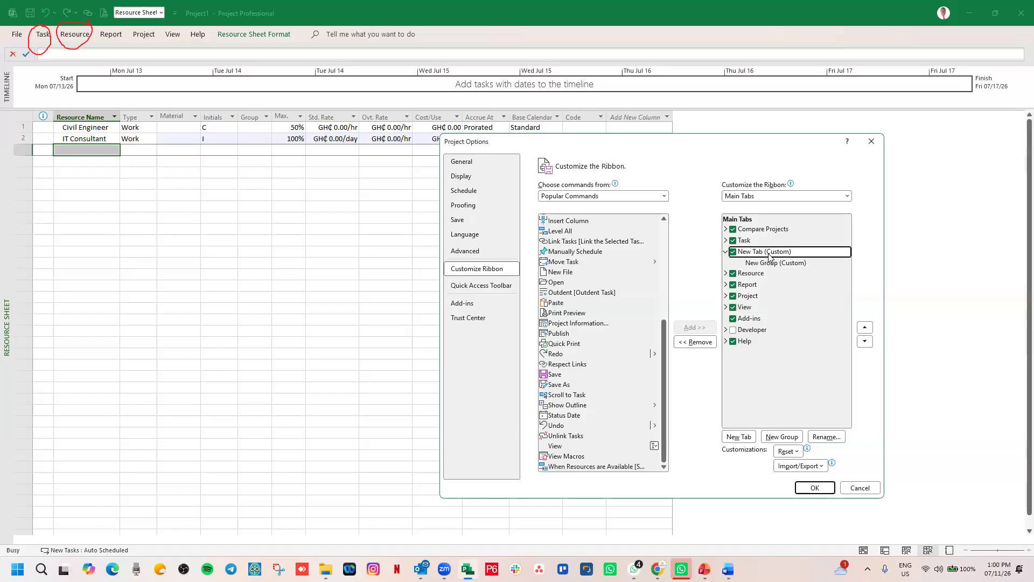
pyautogui.click(827, 436)
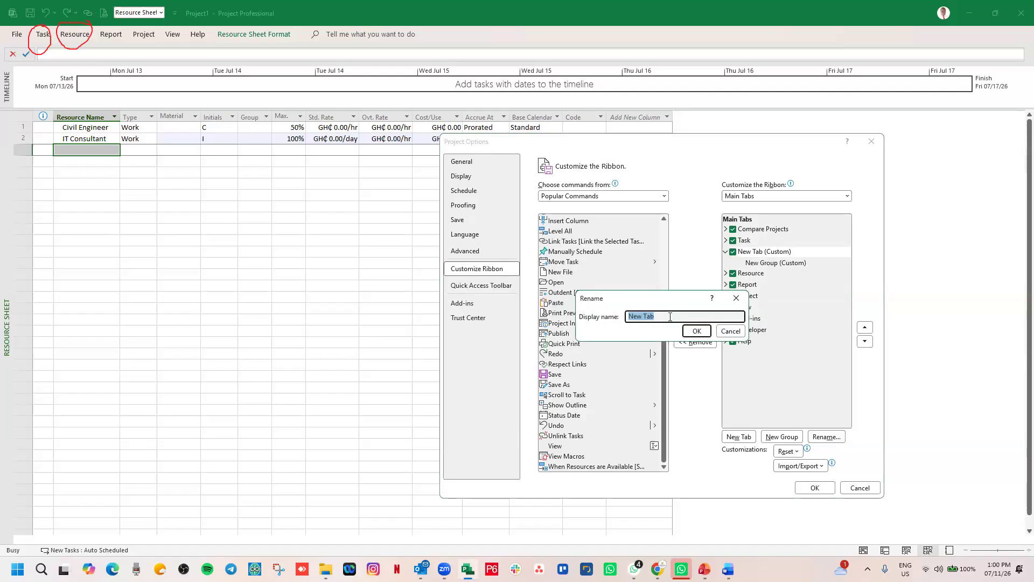
pyautogui.write('PACS')
pyautogui.click(697, 330)
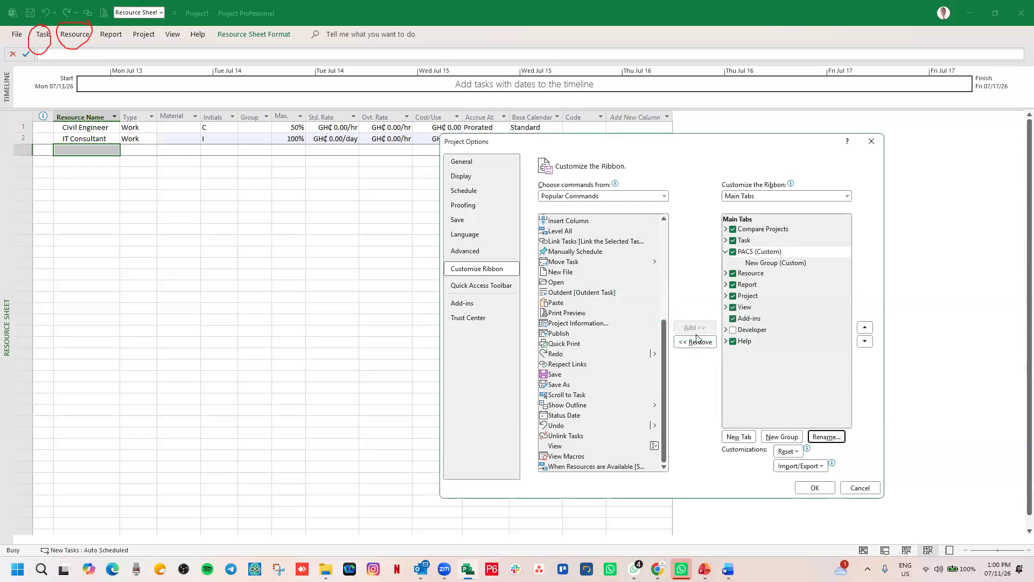
# Rename the new group under the PACS tab as Schedule Ribbon
pyautogui.click(774, 264)
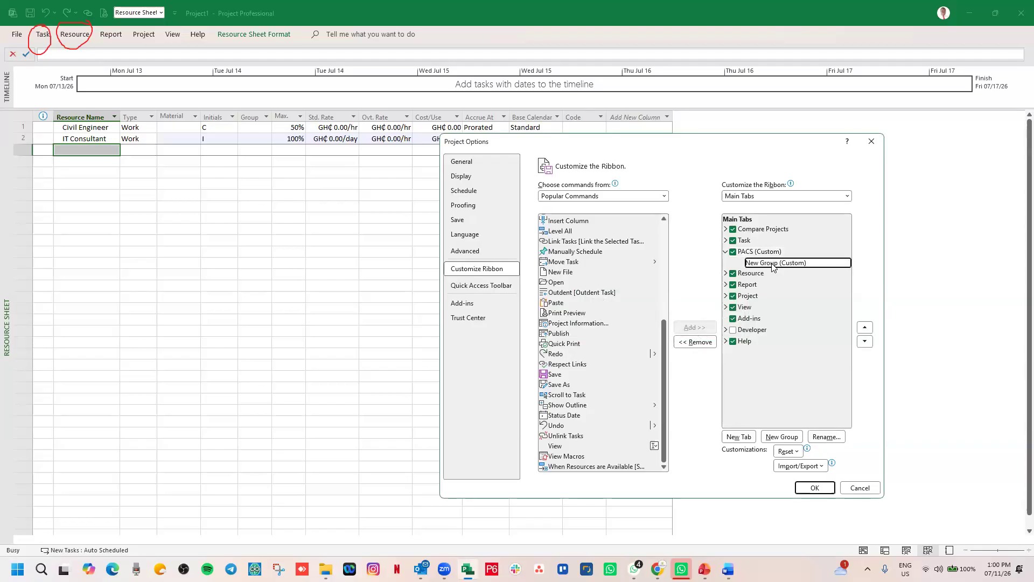
pyautogui.click(826, 437)
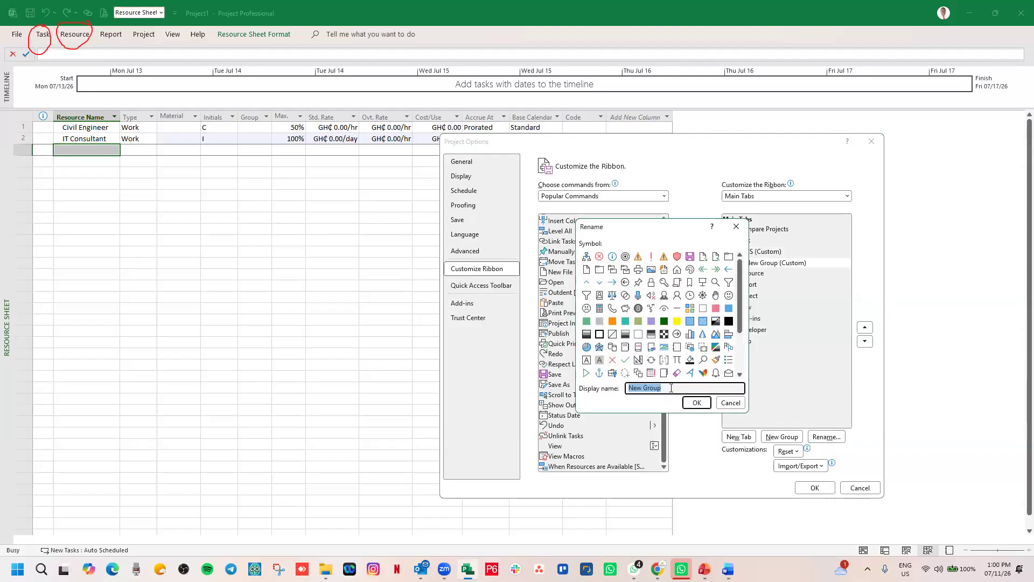
pyautogui.write('Schedule Ribbon')
pyautogui.click(696, 402)
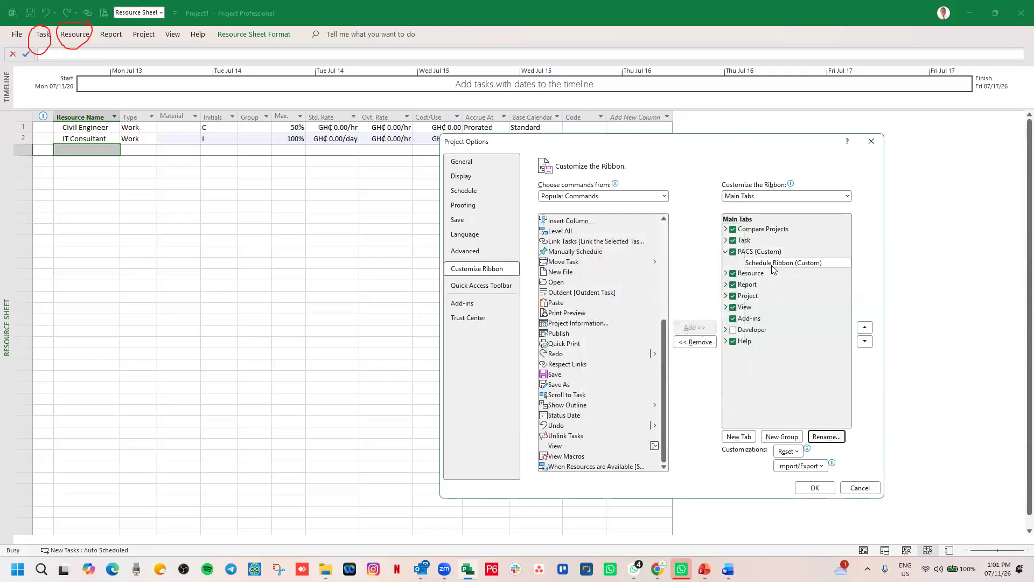
# Add a second group to the PACS tab and name it Tracking Ribbons
pyautogui.click(783, 437)
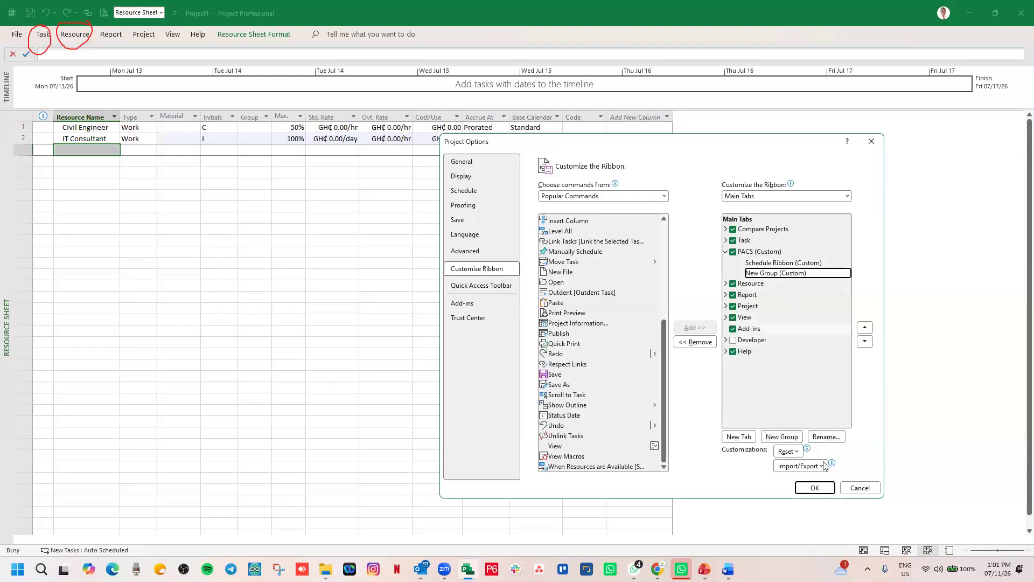
pyautogui.click(827, 438)
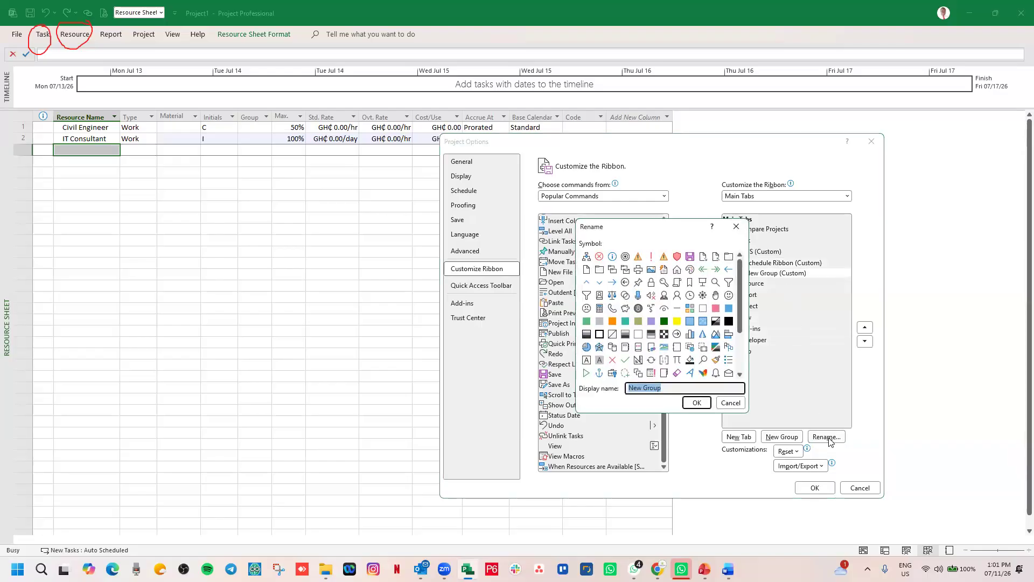
pyautogui.write('Tracking Ribbon')
pyautogui.click(669, 386)
pyautogui.click(700, 404)
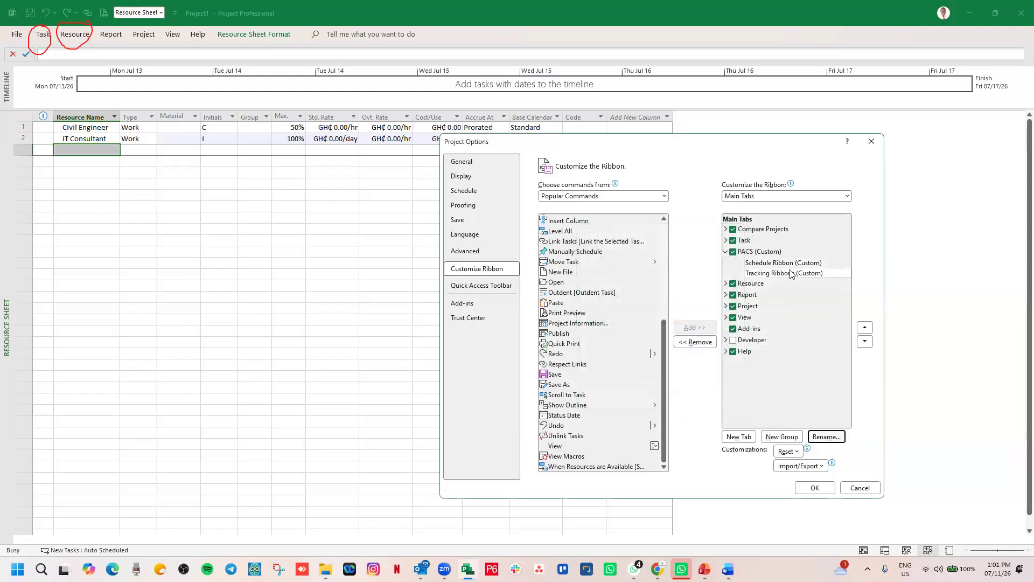
# Add a third group to the PACS tab, named Reporting, with the calculator symbol
pyautogui.click(785, 437)
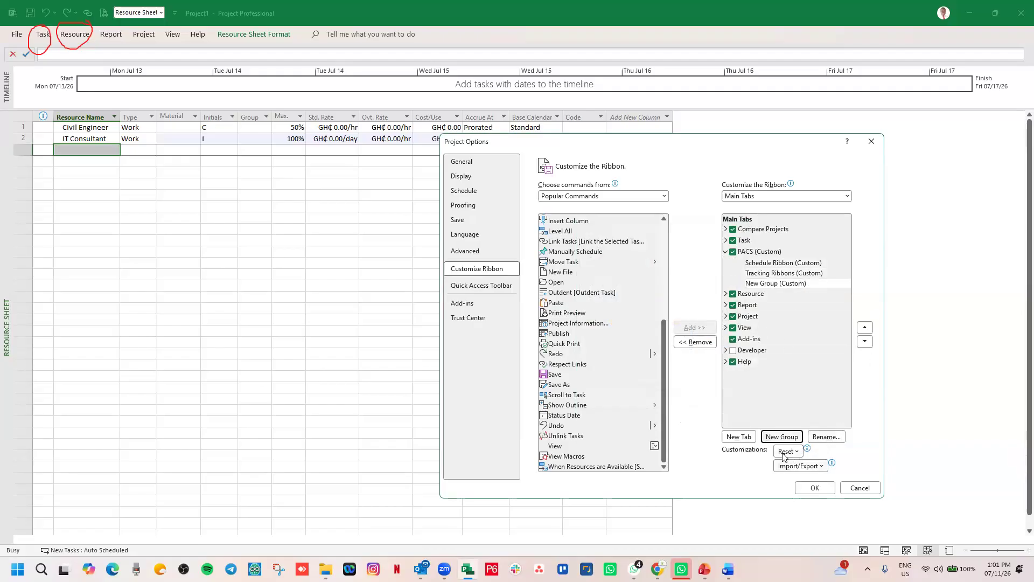
pyautogui.click(826, 437)
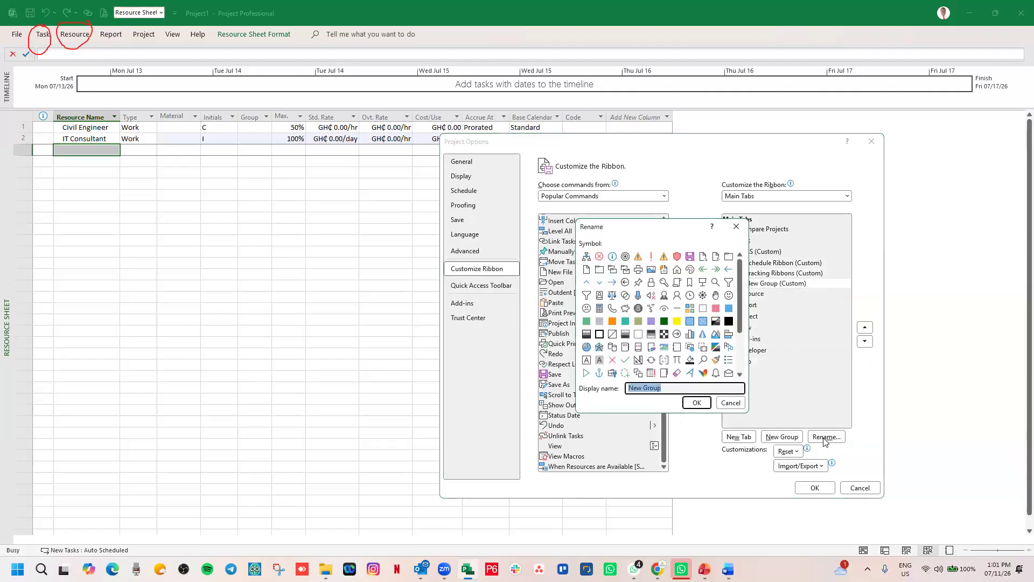
pyautogui.write('Reporting')
pyautogui.click(600, 309)
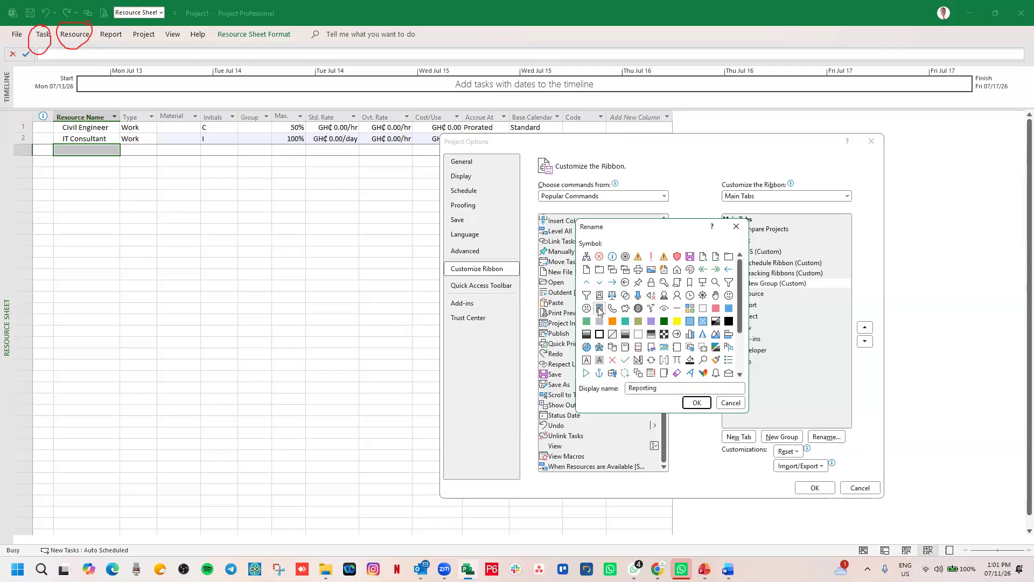
pyautogui.click(696, 403)
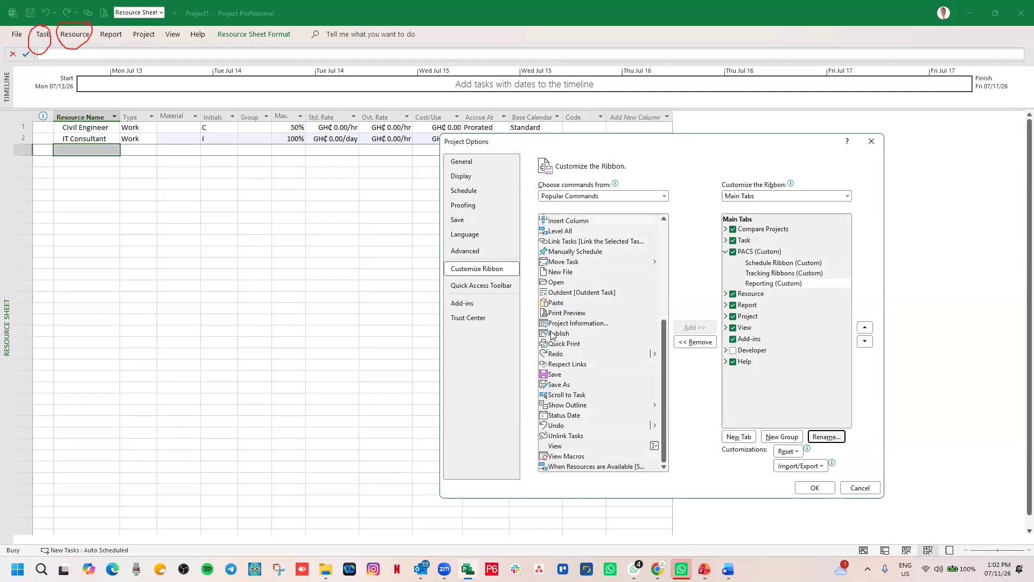
# Add the Level All and Move Task commands to the Schedule Ribbon group
pyautogui.click(760, 264)
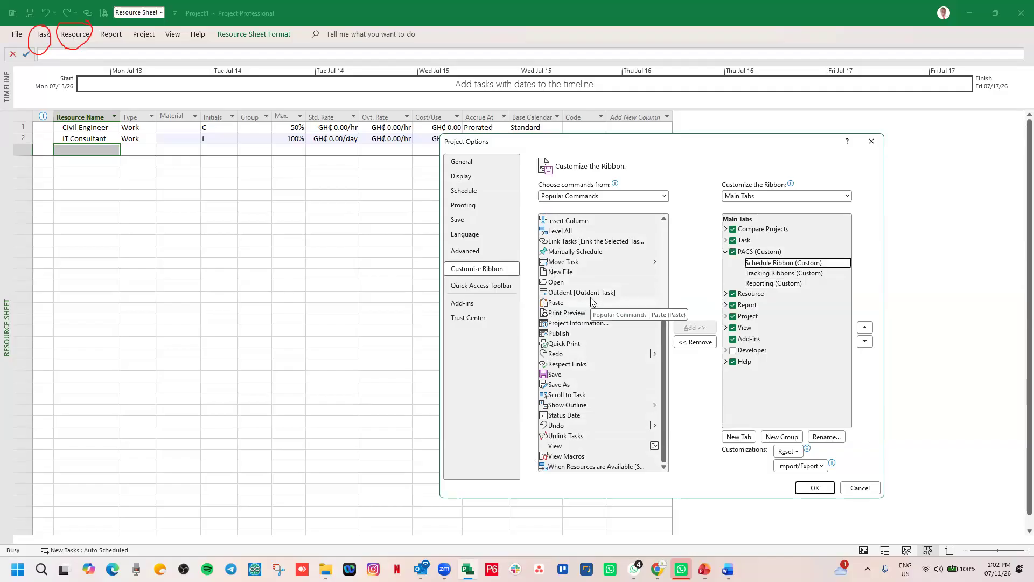
pyautogui.scroll(6, 591, 302)
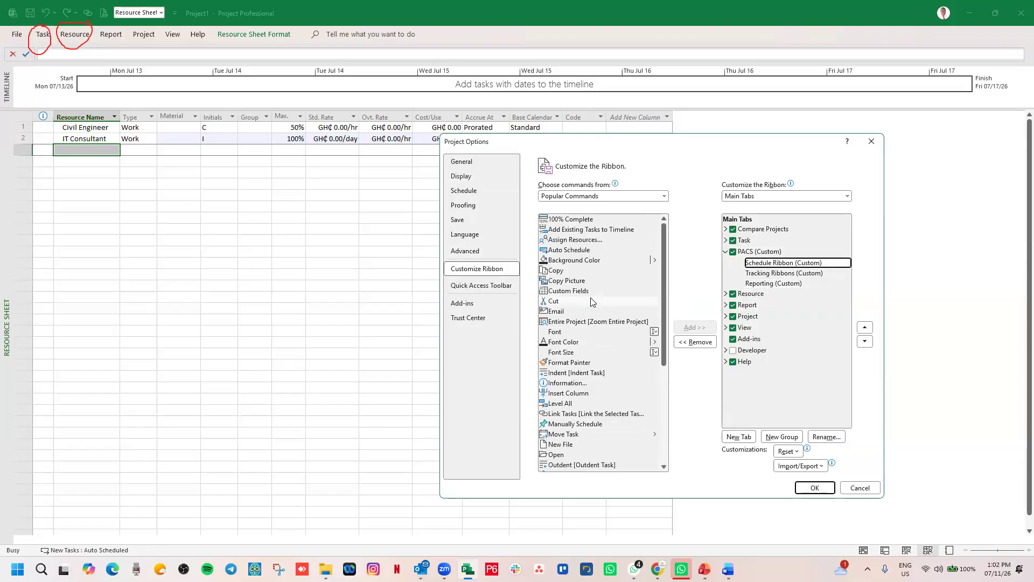
pyautogui.scroll(-3, 592, 302)
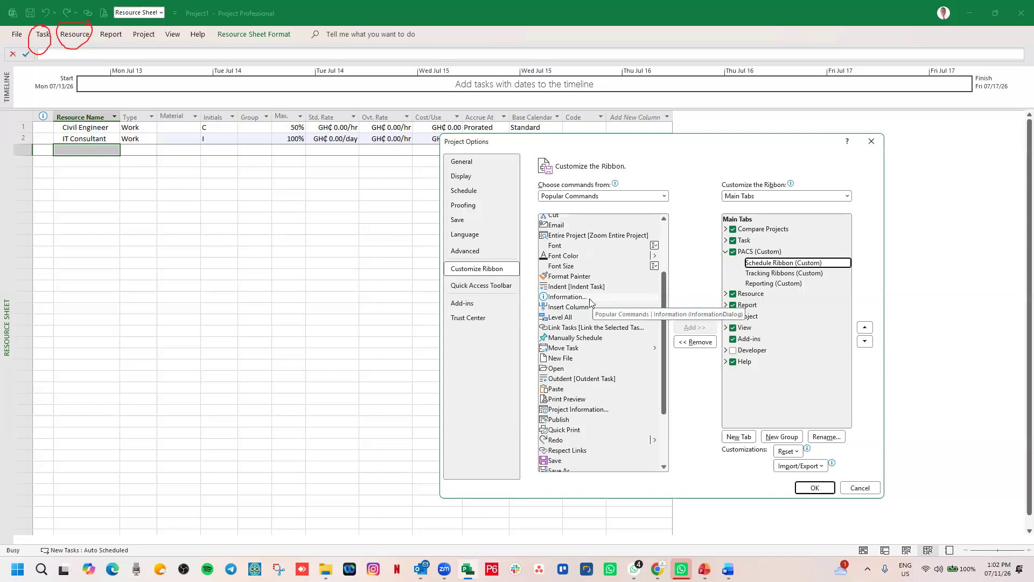
pyautogui.click(561, 318)
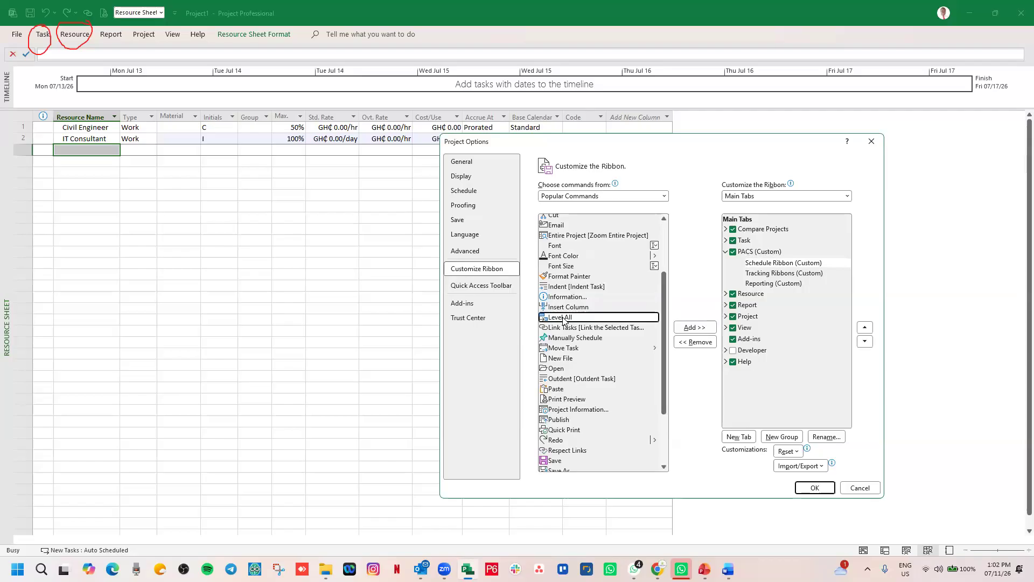
pyautogui.click(695, 328)
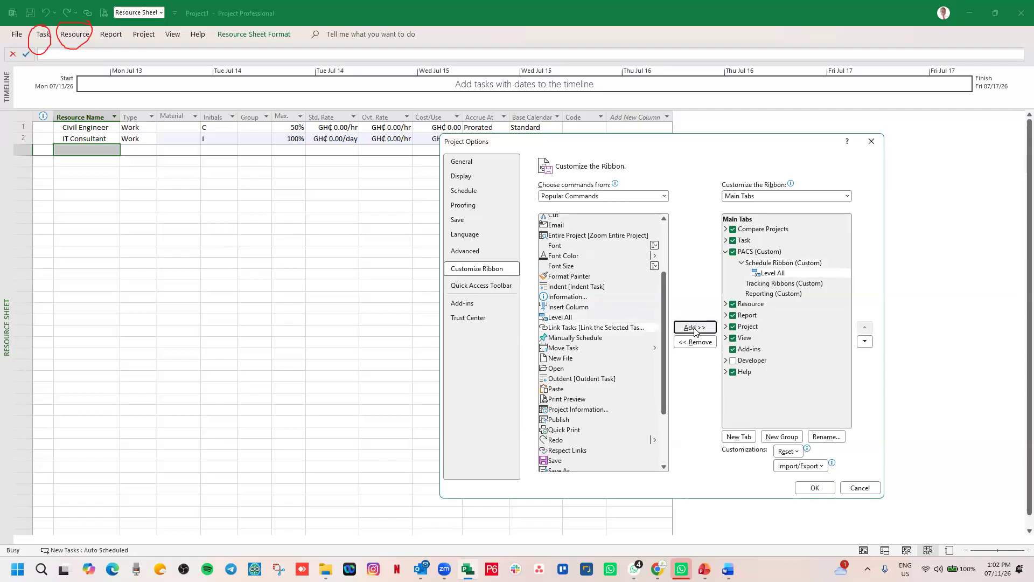
pyautogui.click(778, 264)
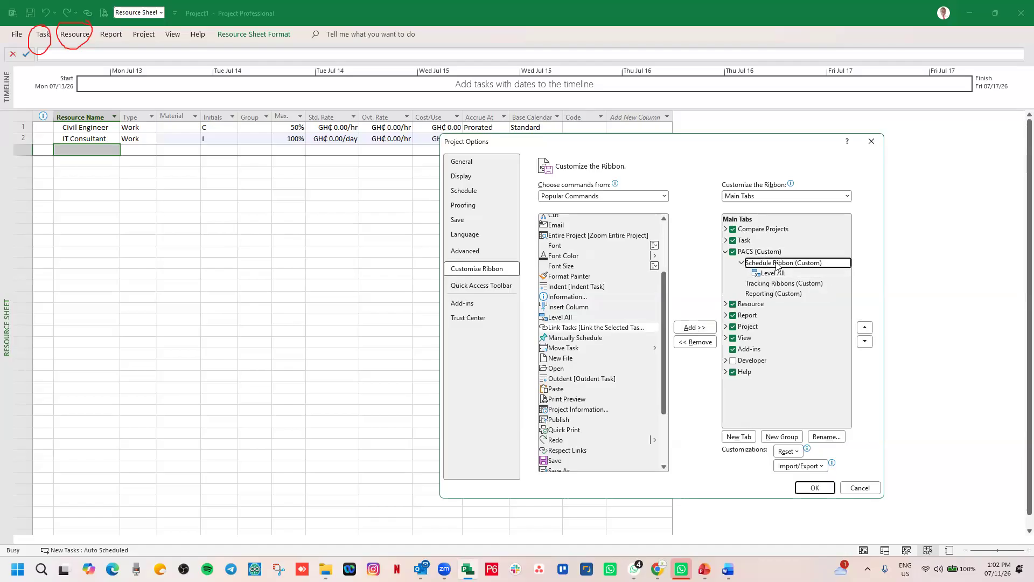
pyautogui.click(570, 348)
pyautogui.click(699, 330)
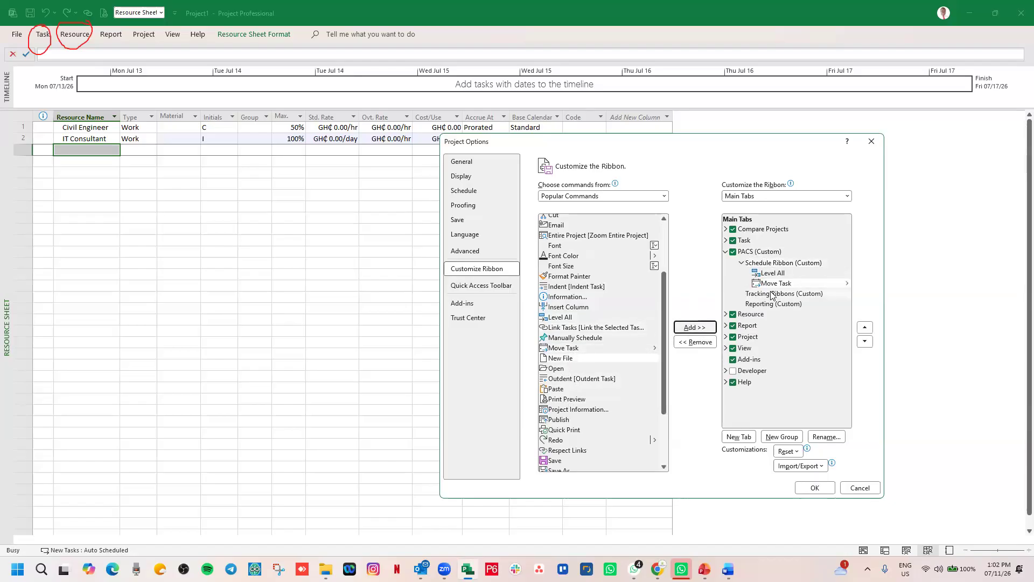
# Add the Information, 100% Complete and Respect Links commands to the Tracking Ribbons group
pyautogui.click(771, 294)
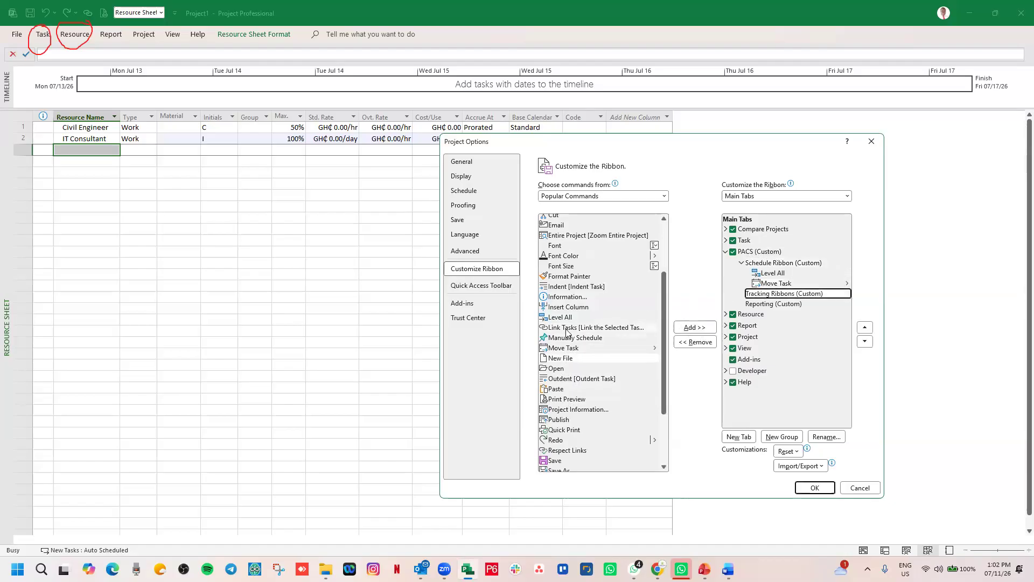
pyautogui.scroll(-3, 566, 332)
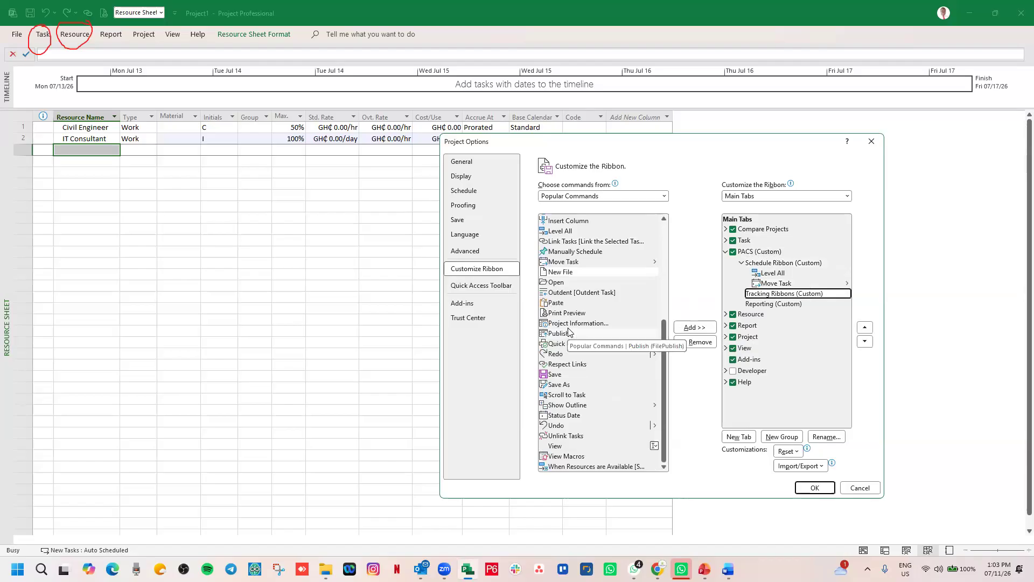
pyautogui.scroll(3, 567, 332)
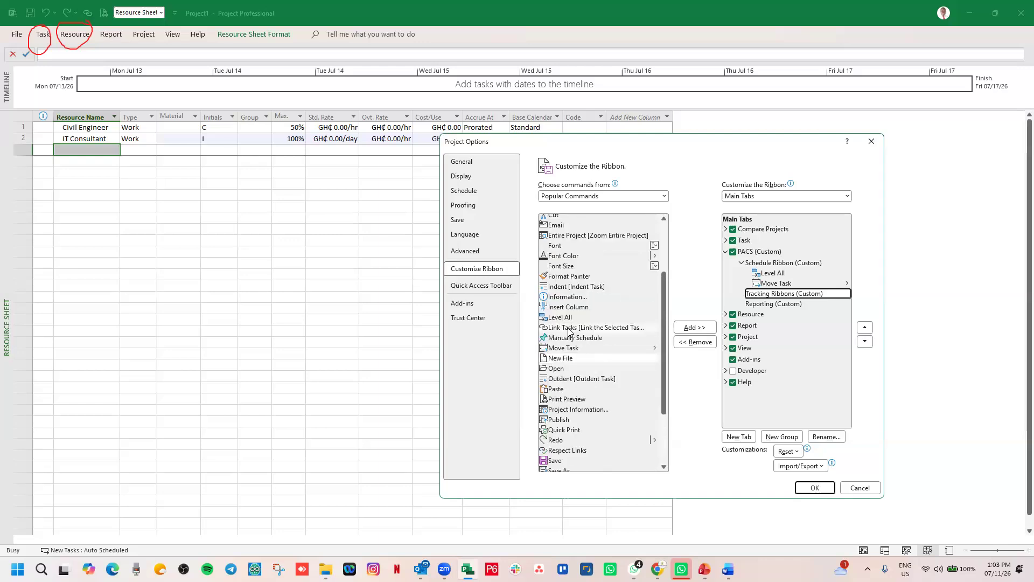
pyautogui.click(568, 297)
pyautogui.click(694, 328)
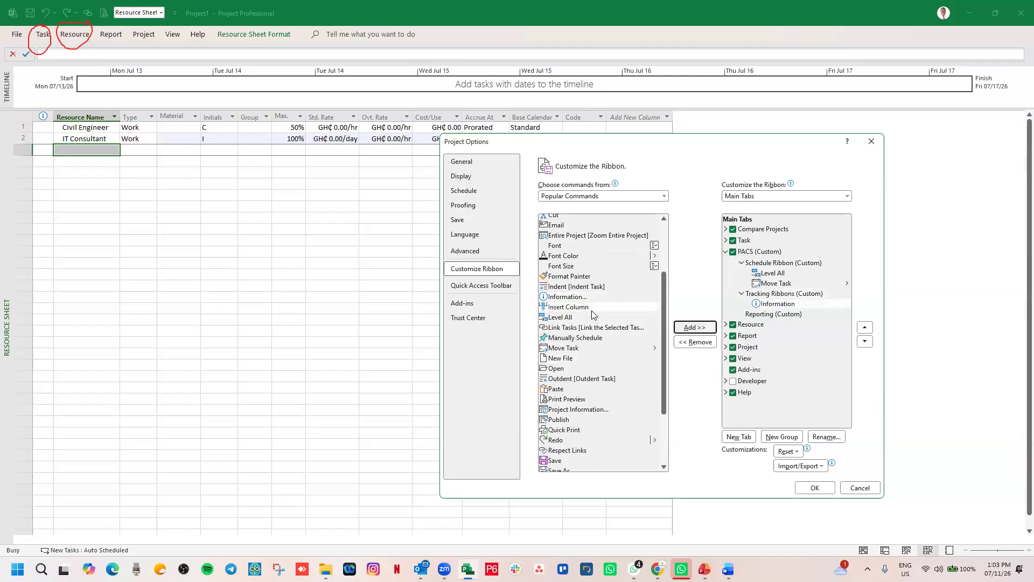
pyautogui.scroll(1, 590, 310)
pyautogui.scroll(1, 589, 307)
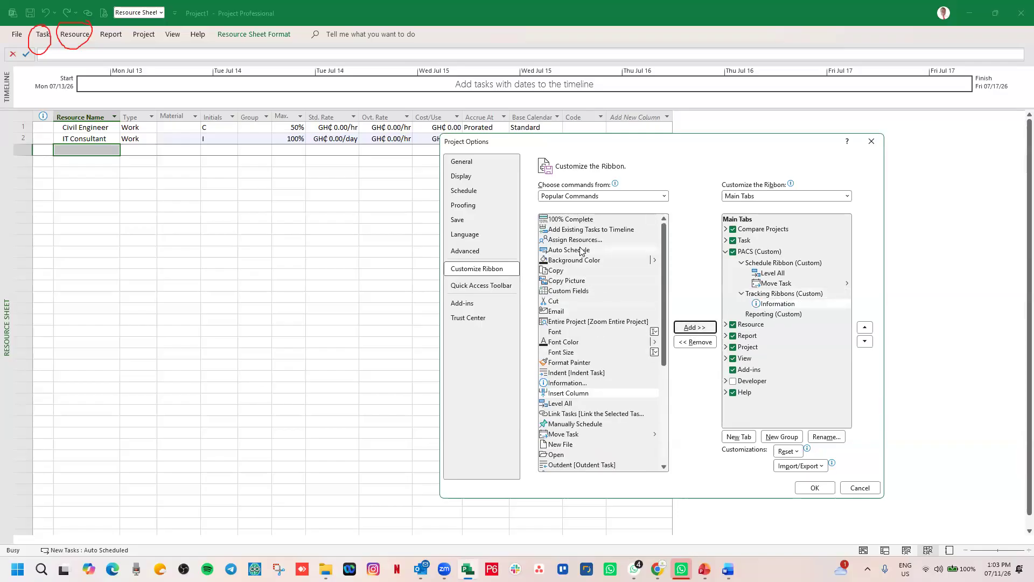
pyautogui.click(580, 220)
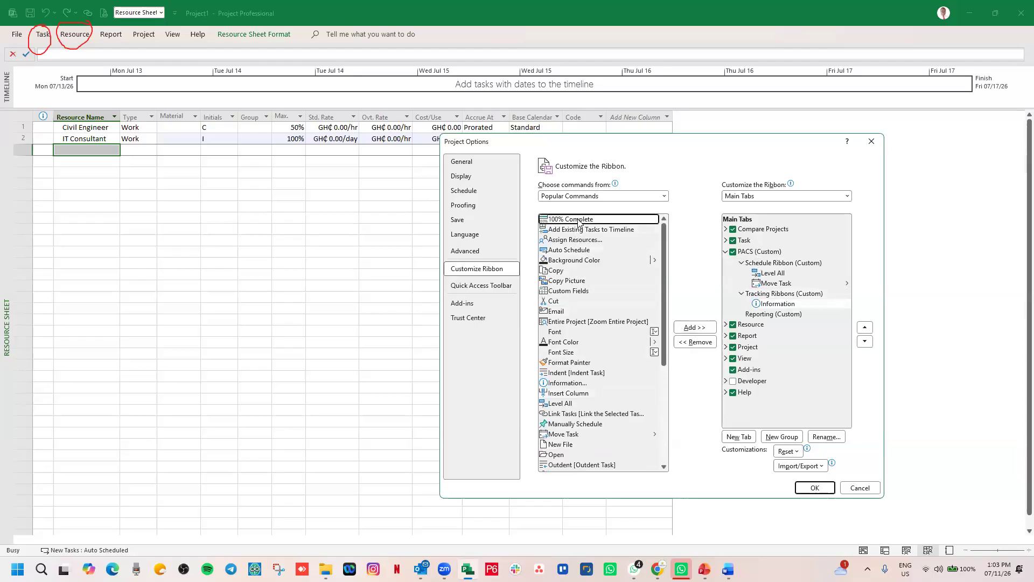
pyautogui.click(693, 332)
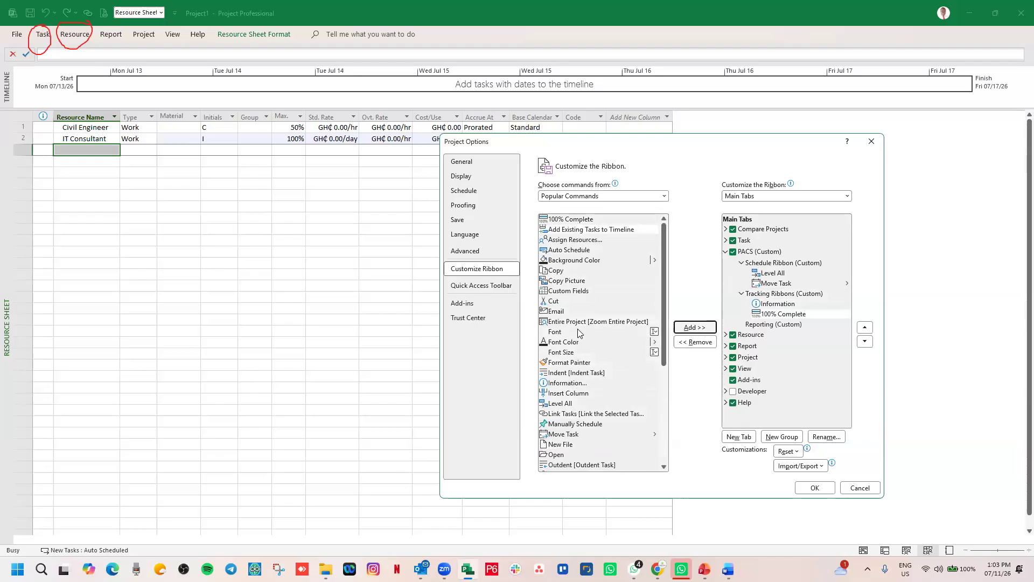
pyautogui.scroll(-6, 578, 332)
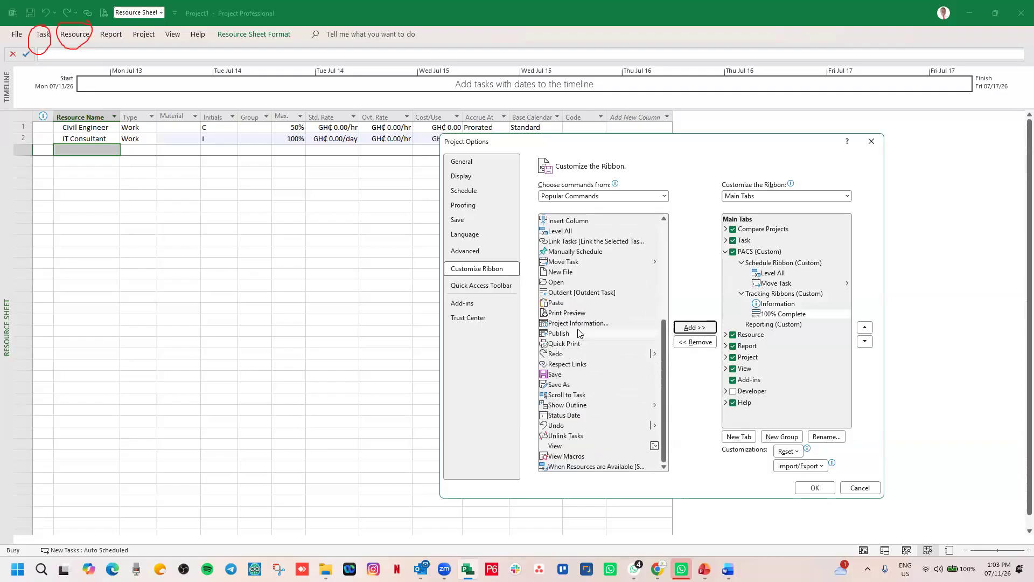
pyautogui.click(574, 365)
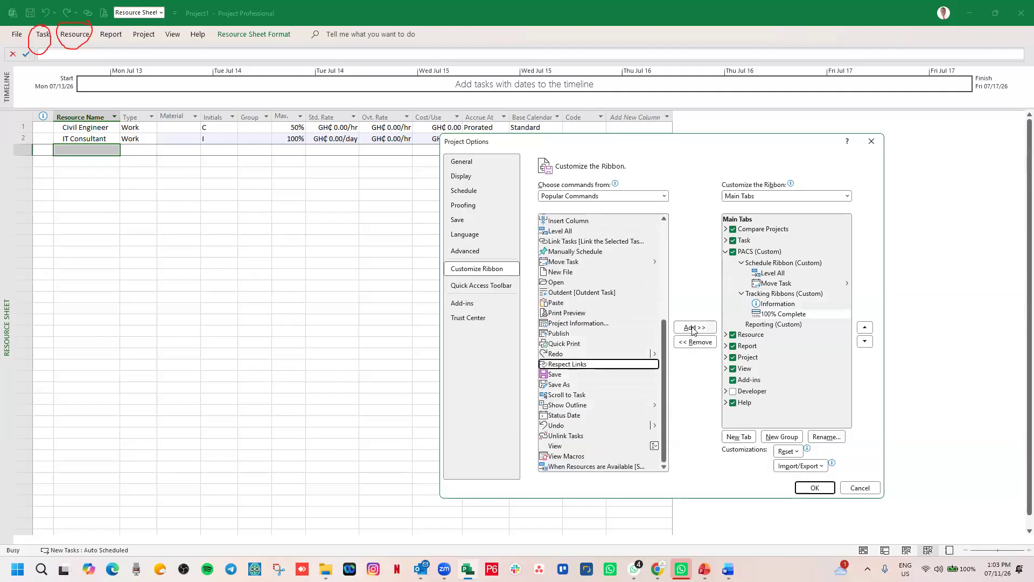
pyautogui.click(694, 327)
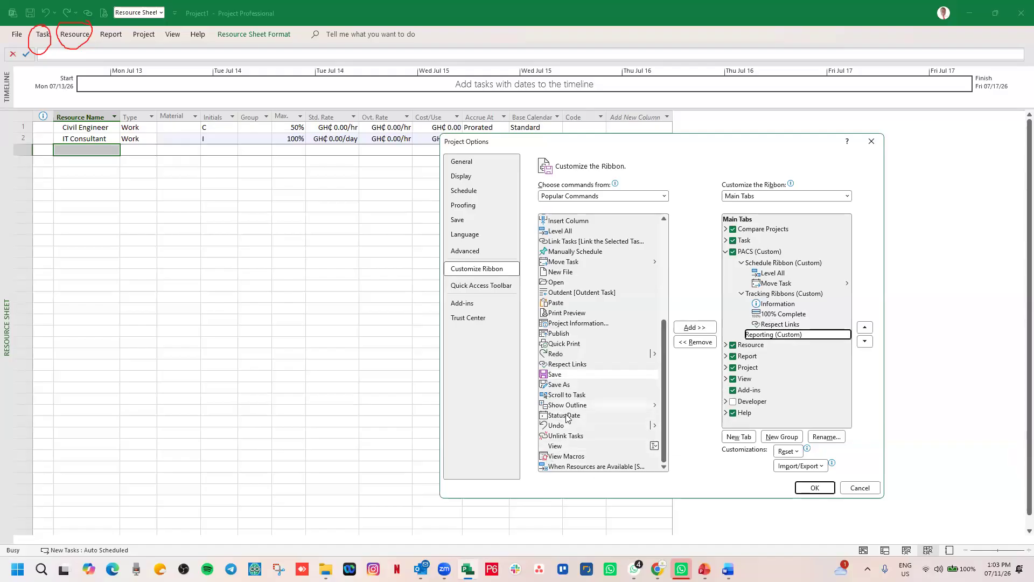
# Add the Status Date command to the Reporting group of the PACS tab
pyautogui.click(593, 415)
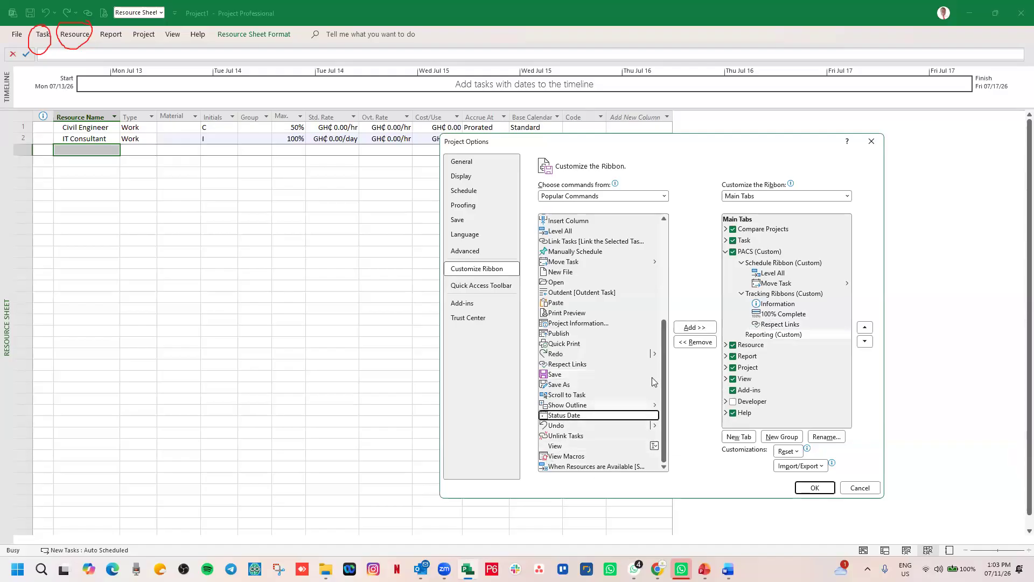
pyautogui.click(694, 329)
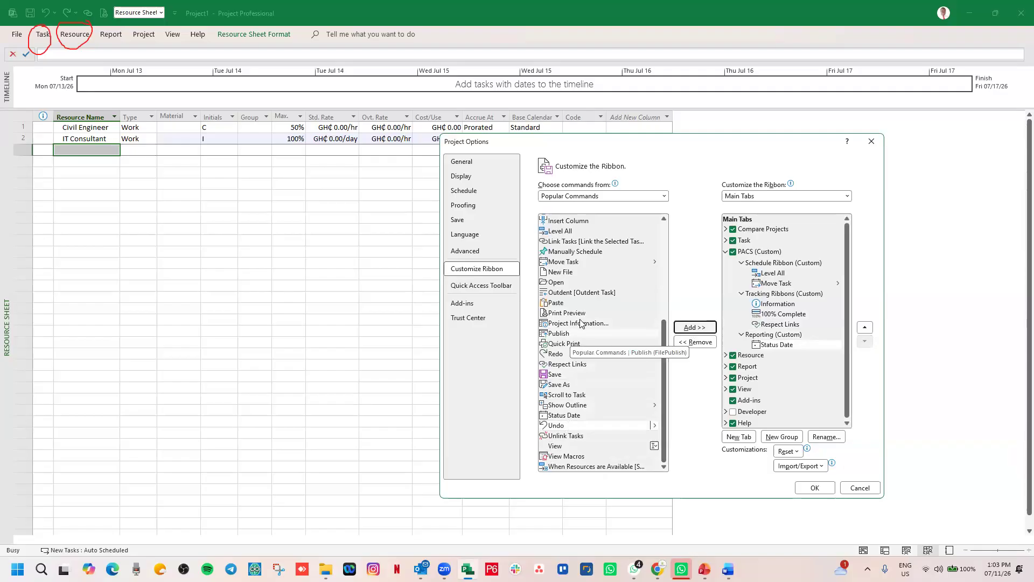
pyautogui.scroll(3, 586, 301)
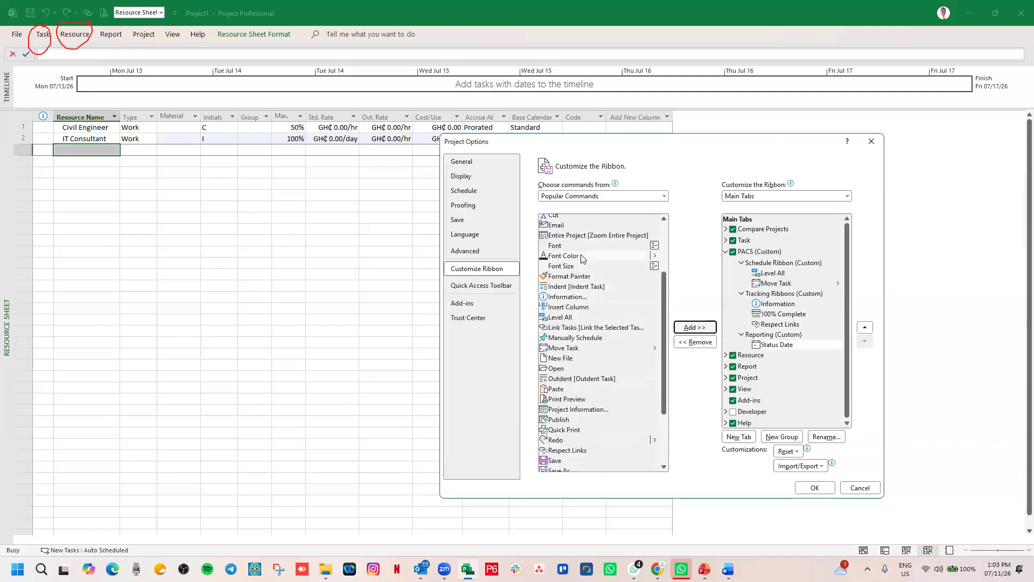
# Add the Assign Resources command to the Reporting group of the custom PACS tab
pyautogui.scroll(3, 582, 258)
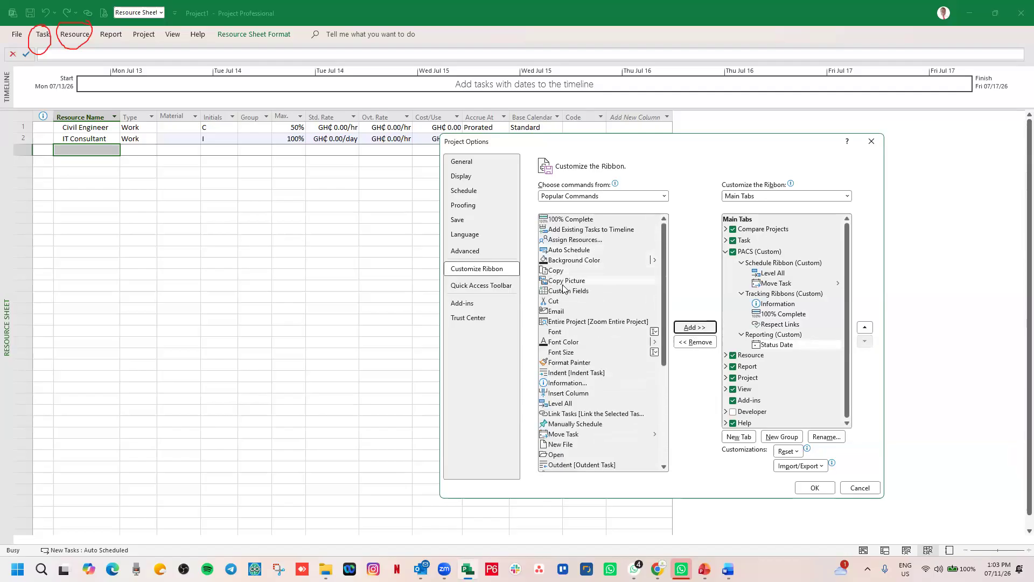
pyautogui.click(581, 241)
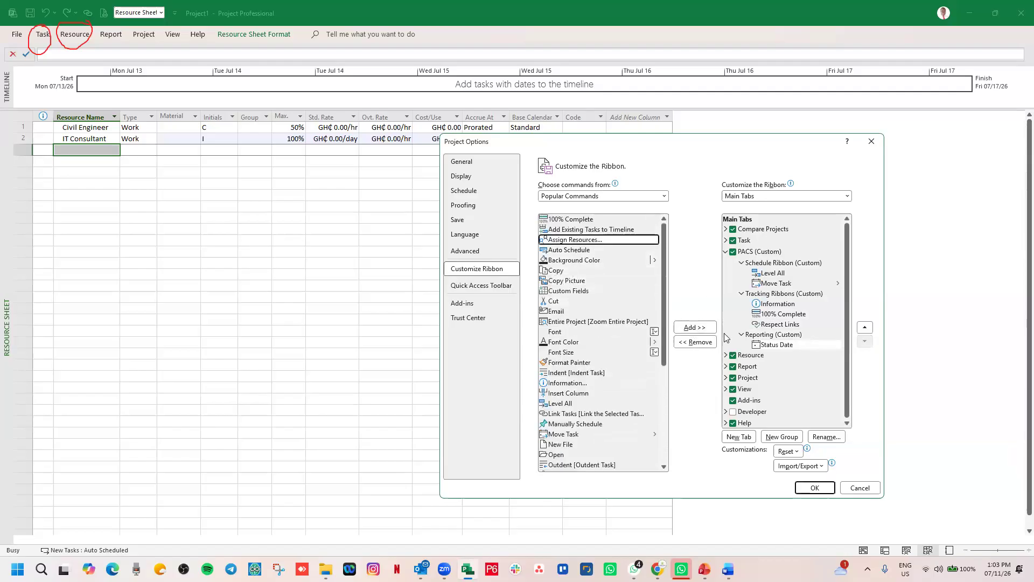
pyautogui.click(702, 328)
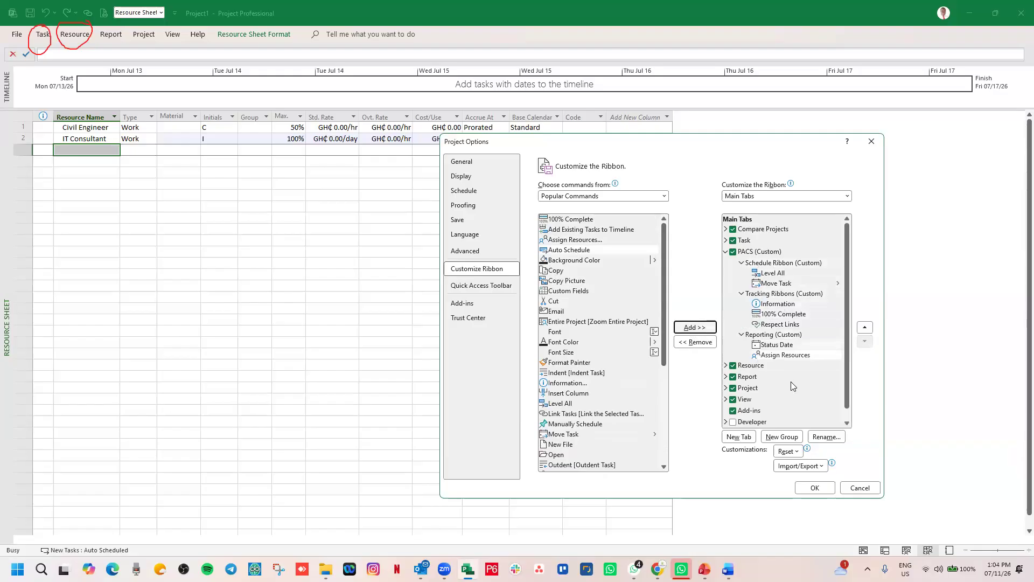
# Apply the ribbon customization and display the custom PACS tab with its command groups
pyautogui.scroll(-1, 791, 381)
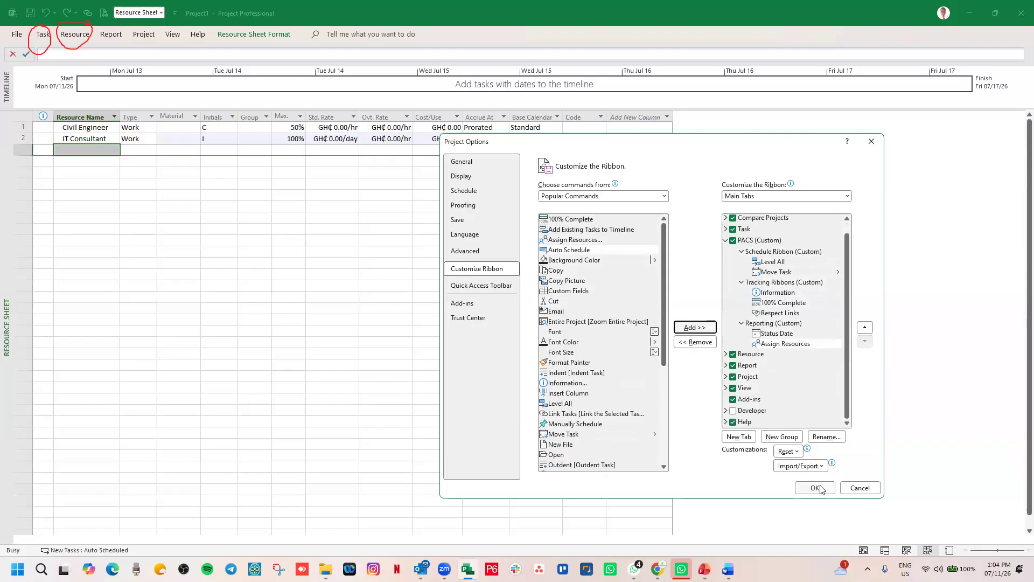
pyautogui.click(816, 488)
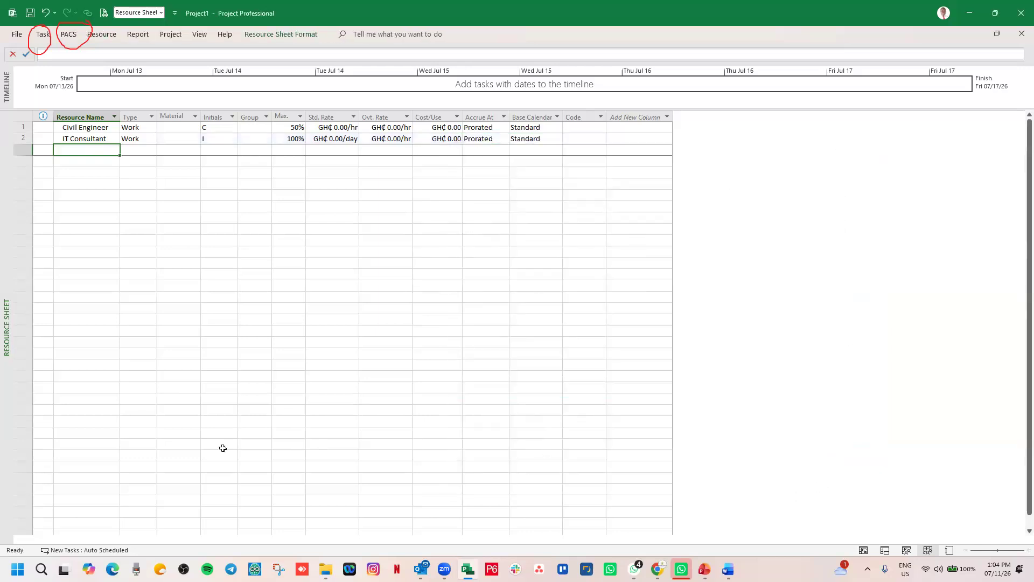
pyautogui.click(69, 37)
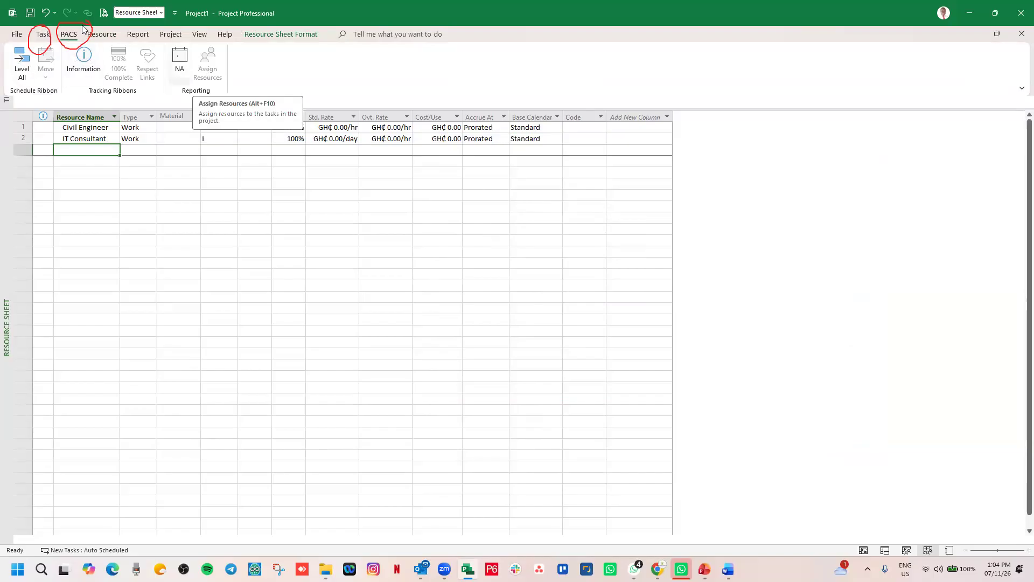
# Open the ribbon customization settings in the project options
pyautogui.click(19, 35)
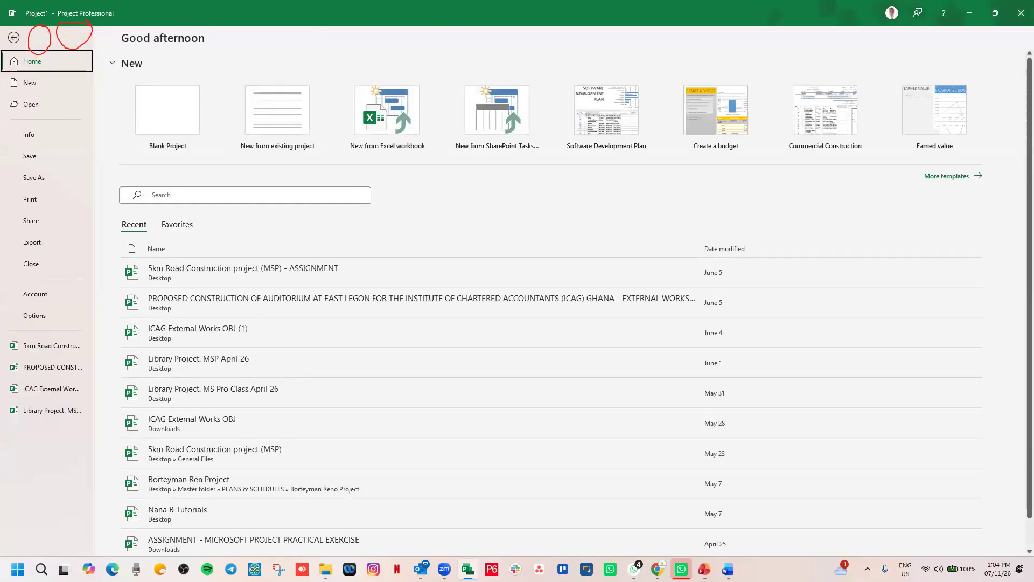
pyautogui.click(13, 38)
pyautogui.click(16, 35)
pyautogui.click(34, 318)
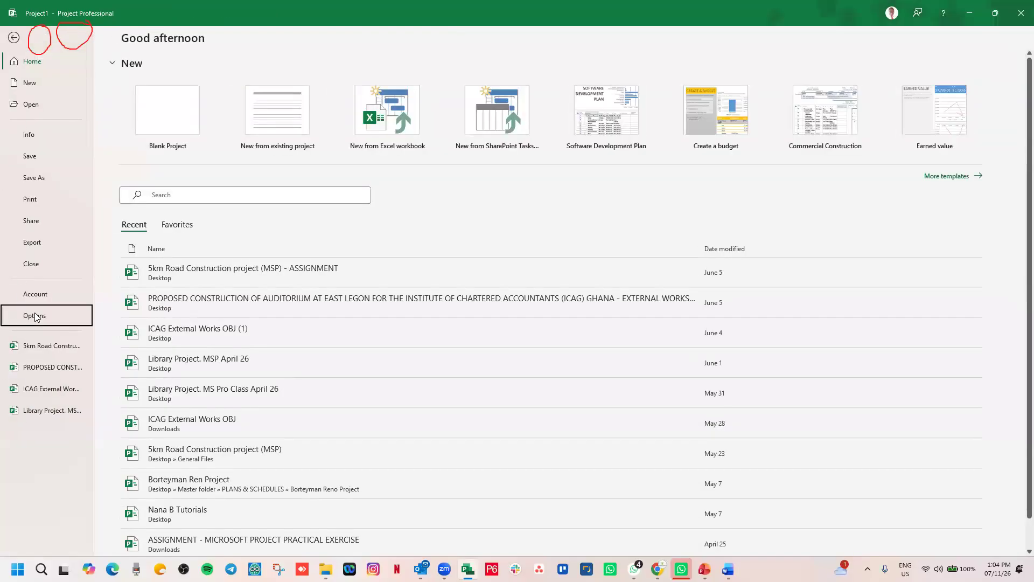
pyautogui.moveTo(600, 108); pyautogui.dragTo(773, 111)
pyautogui.click(499, 232)
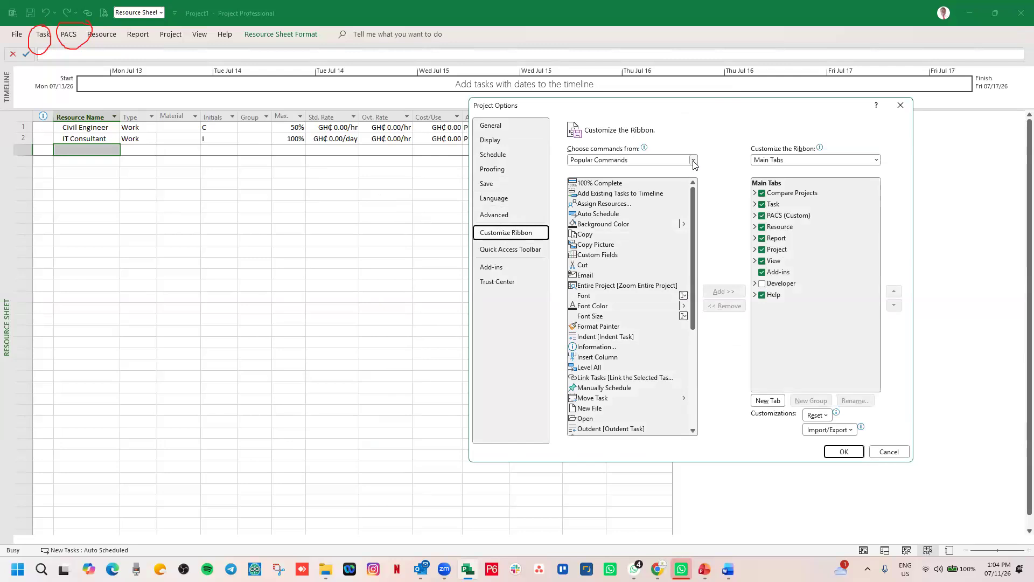
# Set the command source to All Commands and look through the available ribbon commands
pyautogui.click(693, 162)
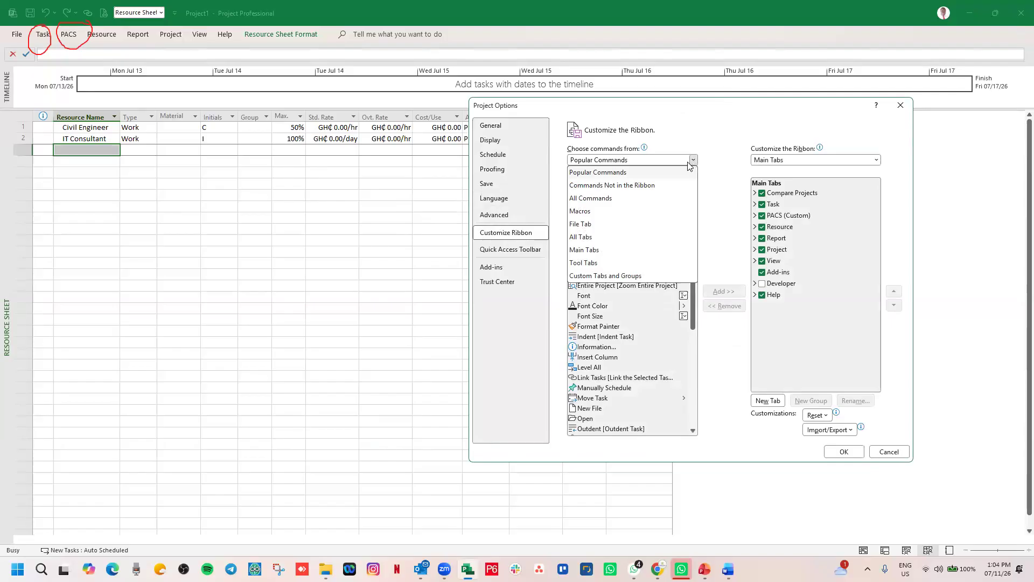
pyautogui.click(610, 160)
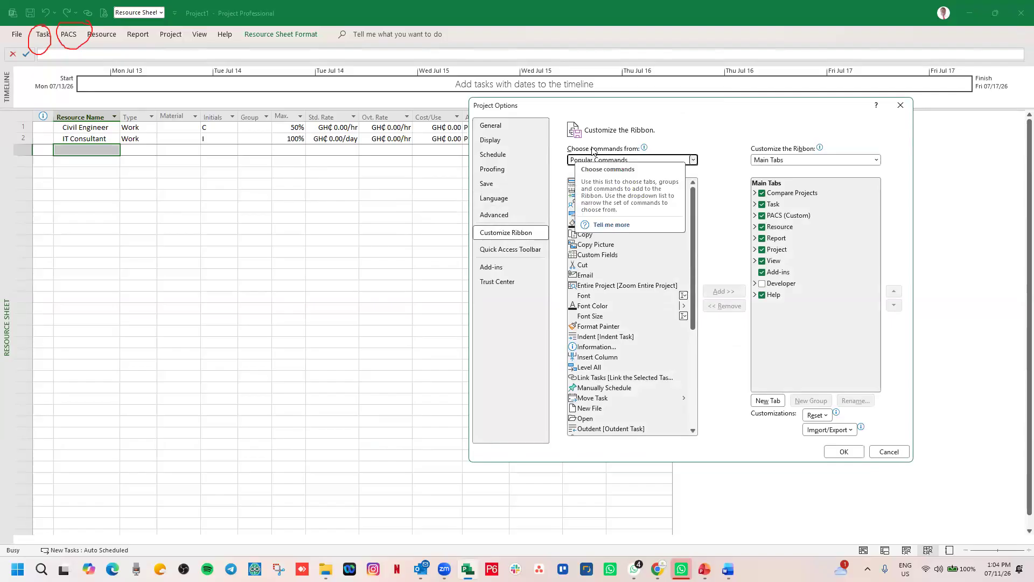
pyautogui.click(693, 161)
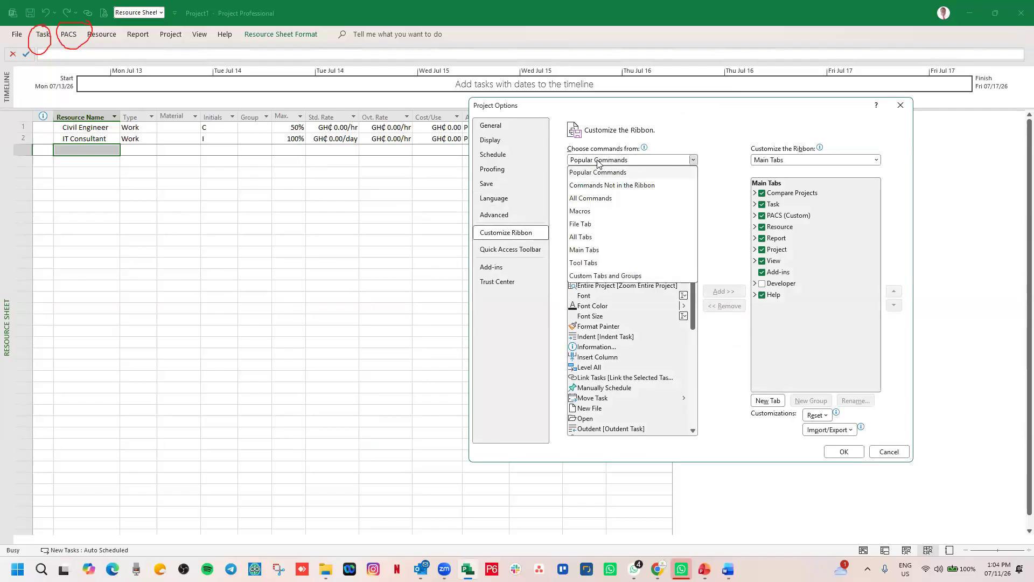
pyautogui.click(592, 199)
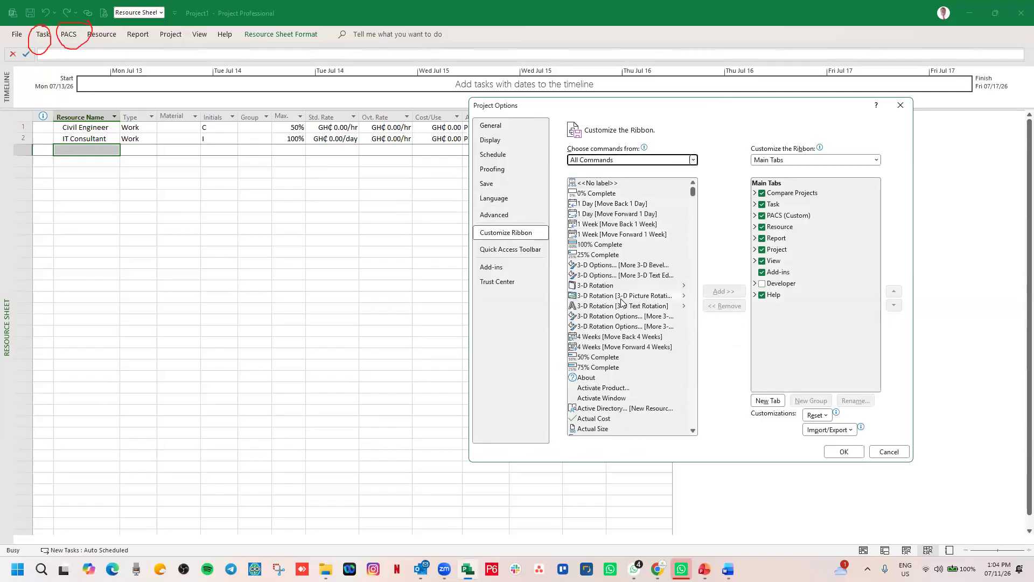
pyautogui.scroll(-15, 622, 302)
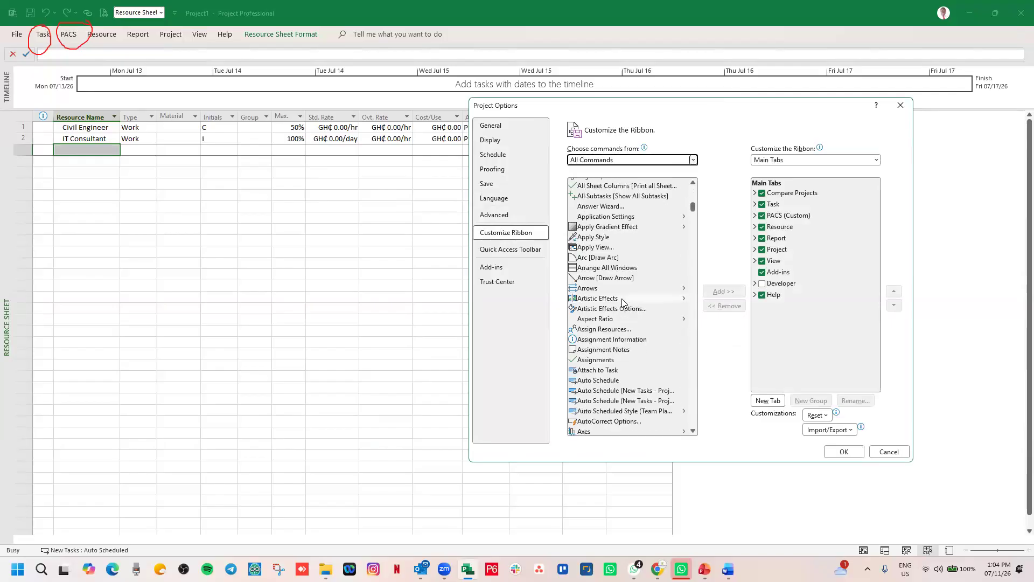
pyautogui.scroll(-15, 622, 301)
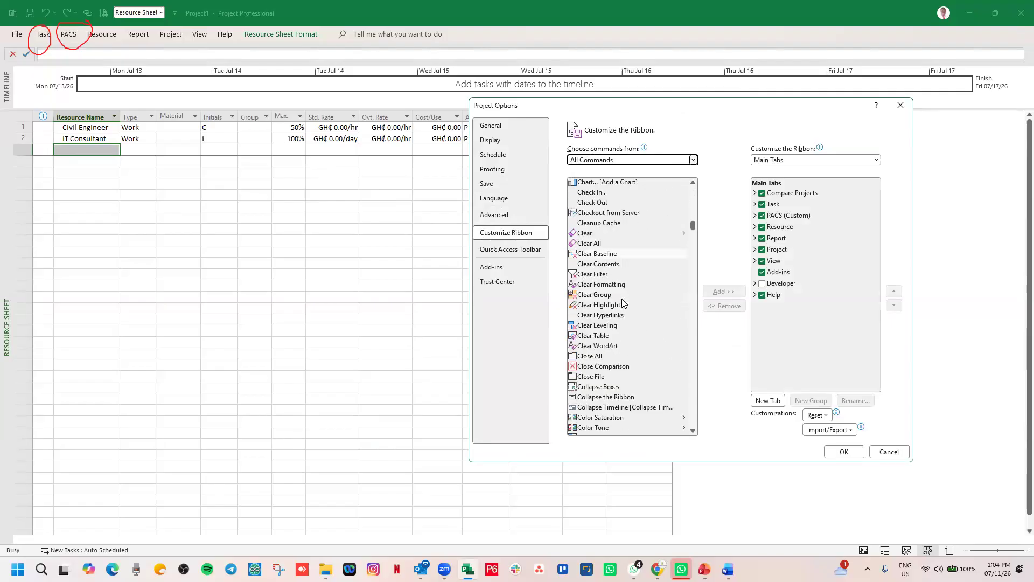
pyautogui.scroll(-15, 622, 303)
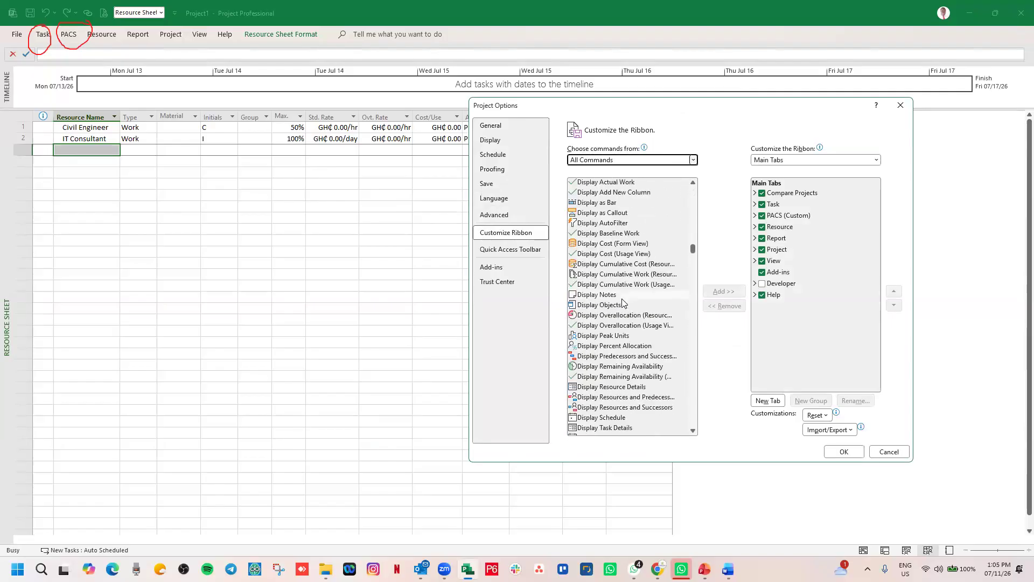
pyautogui.scroll(-15, 623, 302)
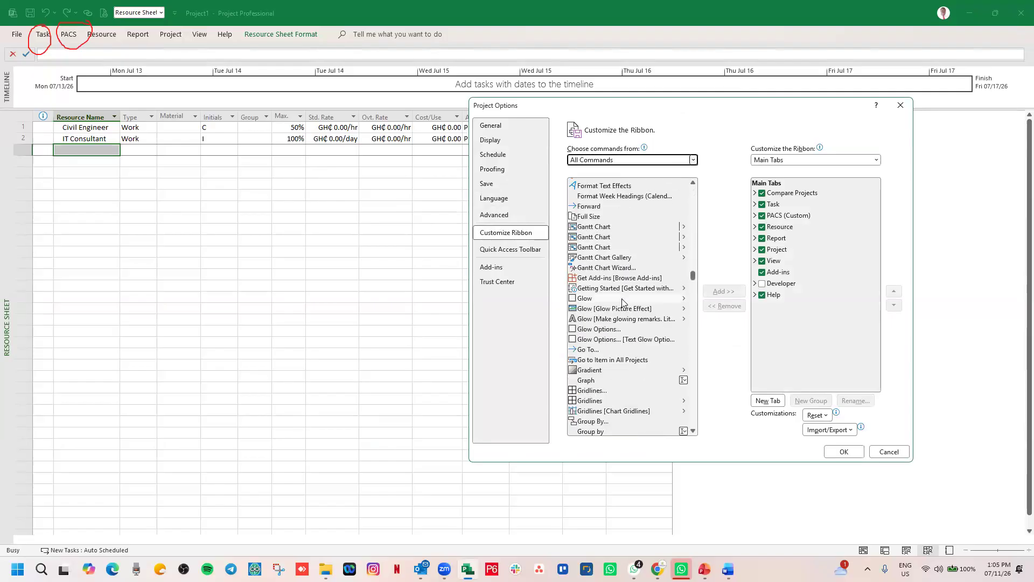
pyautogui.scroll(-15, 622, 301)
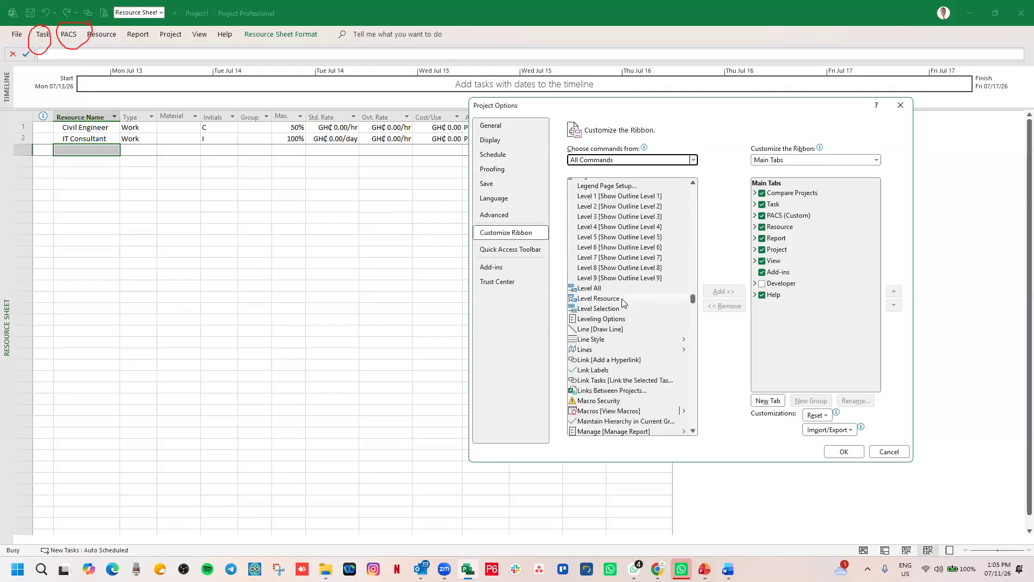
pyautogui.scroll(-15, 622, 302)
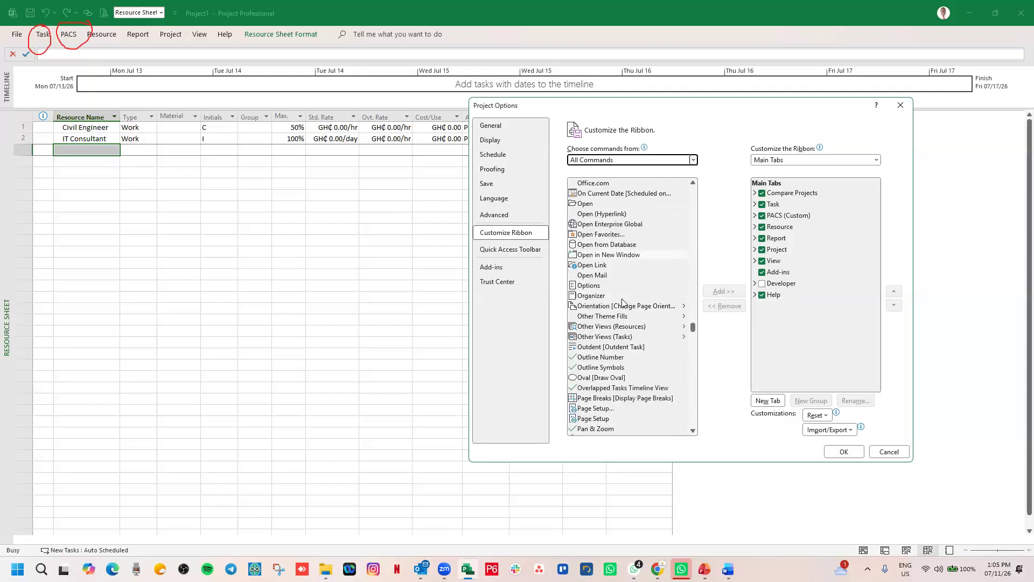
pyautogui.scroll(-15, 622, 302)
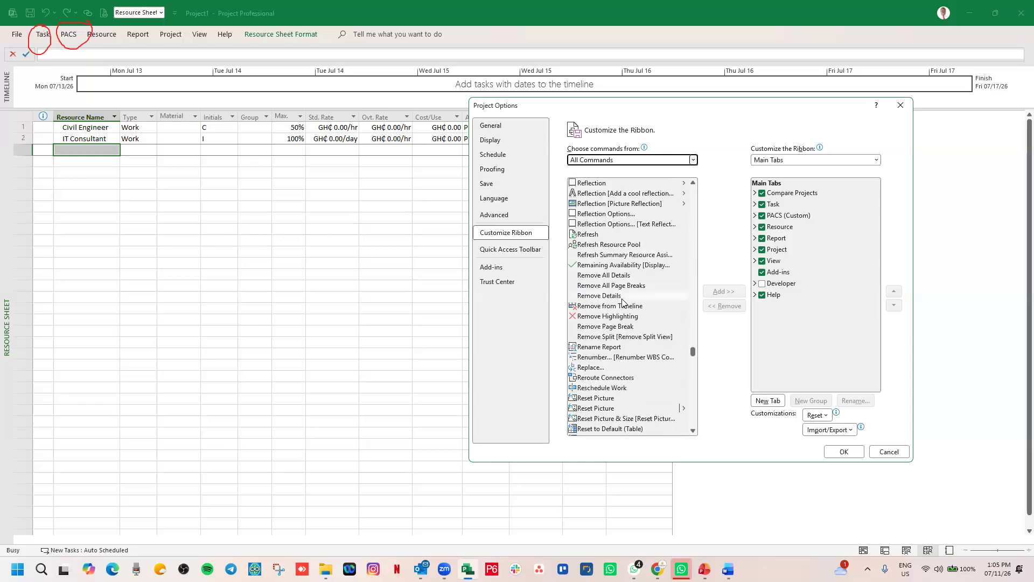
pyautogui.scroll(-15, 622, 301)
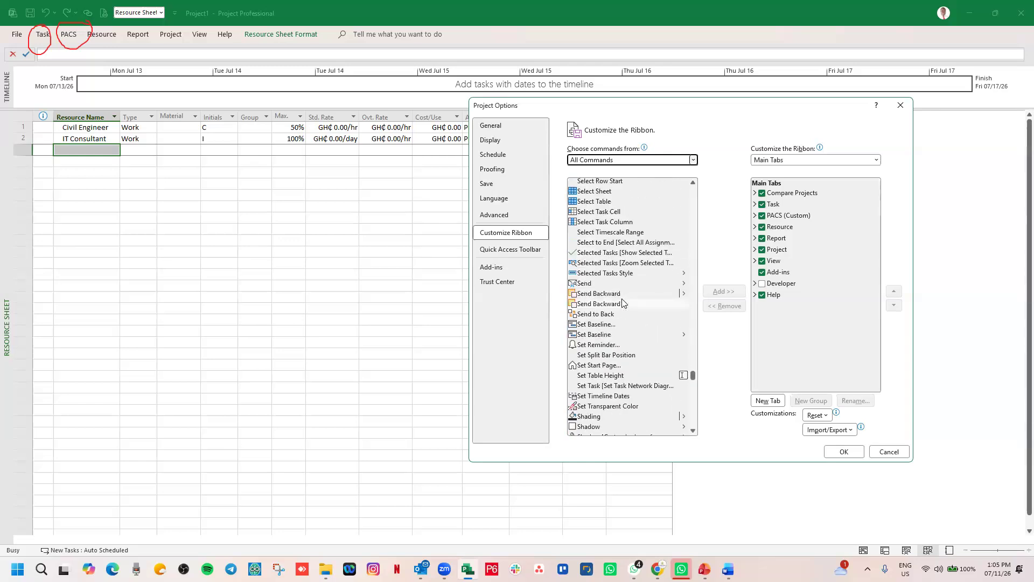
pyautogui.scroll(-8, 622, 302)
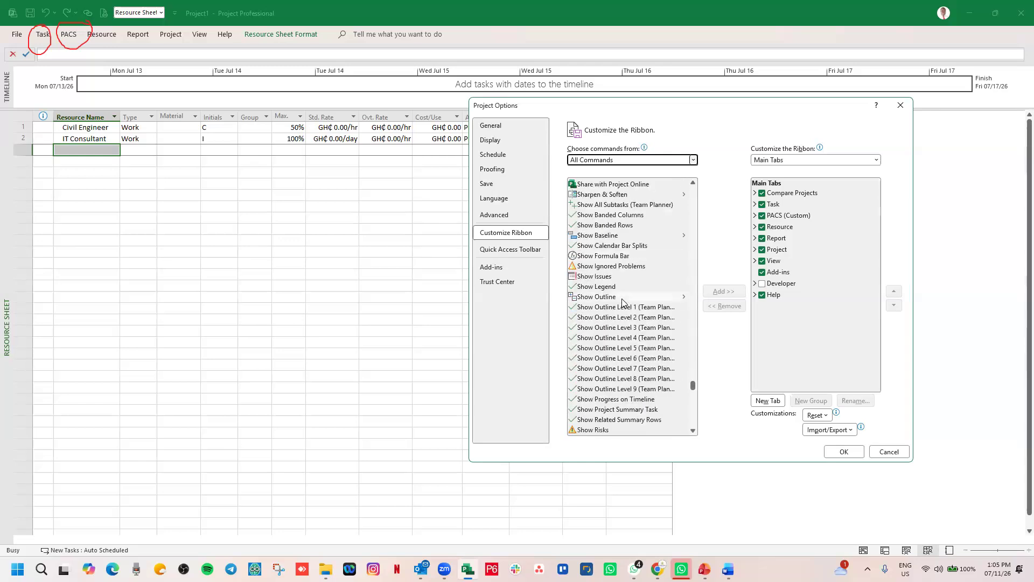
# Switch the command source to Popular Commands and review the commands it offers
pyautogui.click(692, 161)
pyautogui.click(601, 171)
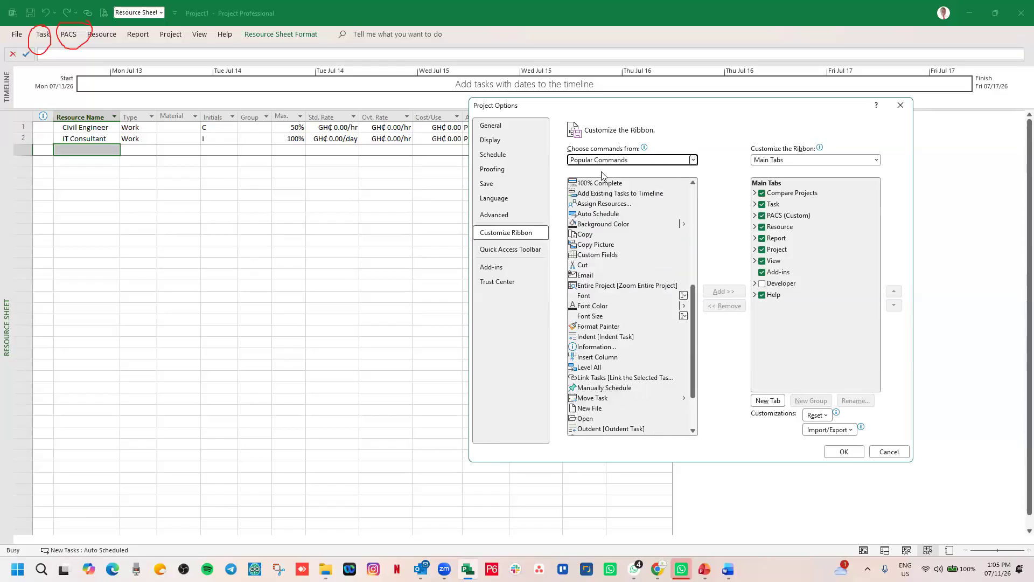
pyautogui.scroll(-6, 620, 278)
pyautogui.scroll(6, 620, 277)
pyautogui.scroll(-6, 620, 278)
pyautogui.scroll(6, 620, 278)
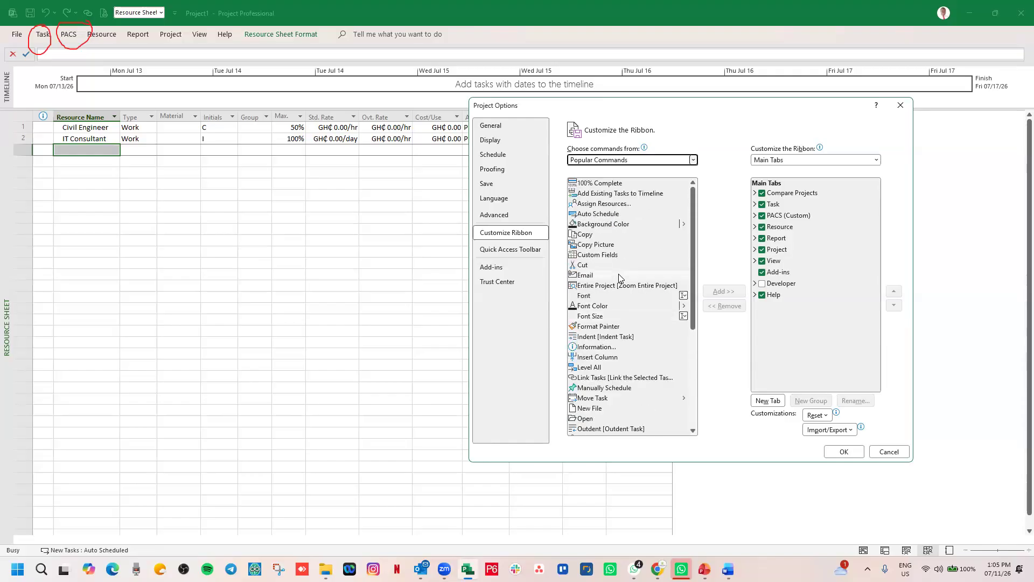
pyautogui.scroll(-6, 618, 277)
pyautogui.scroll(6, 618, 277)
pyautogui.scroll(-6, 644, 253)
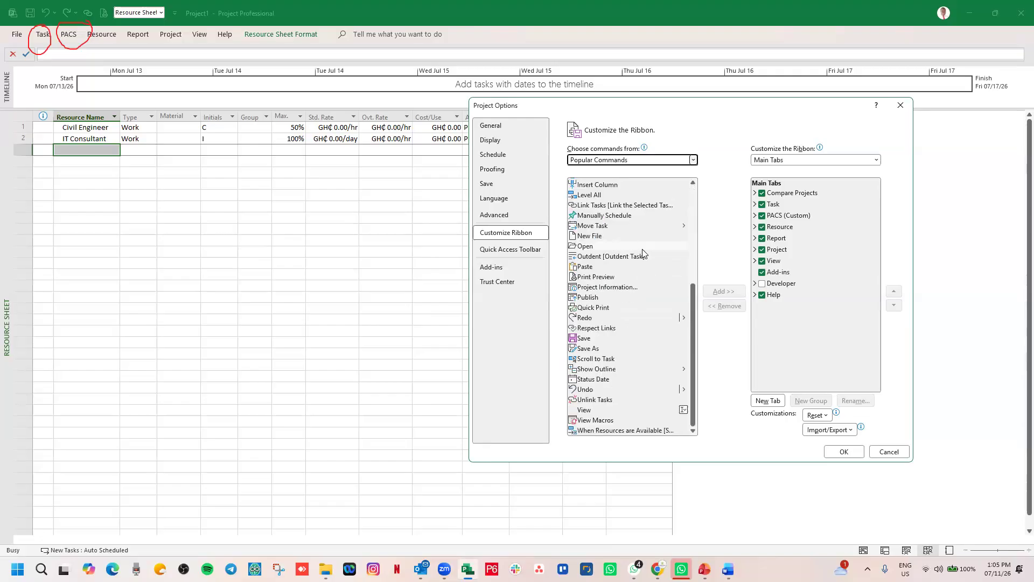
pyautogui.scroll(6, 641, 250)
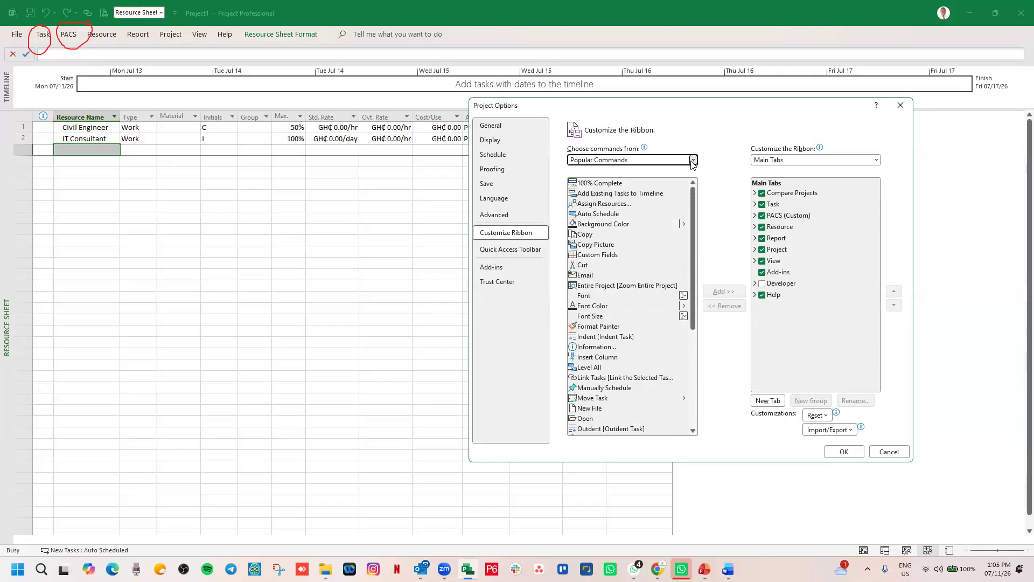
# Set the command source back to All Commands and browse the full command list as far as the "More" entries
pyautogui.click(694, 160)
pyautogui.click(593, 199)
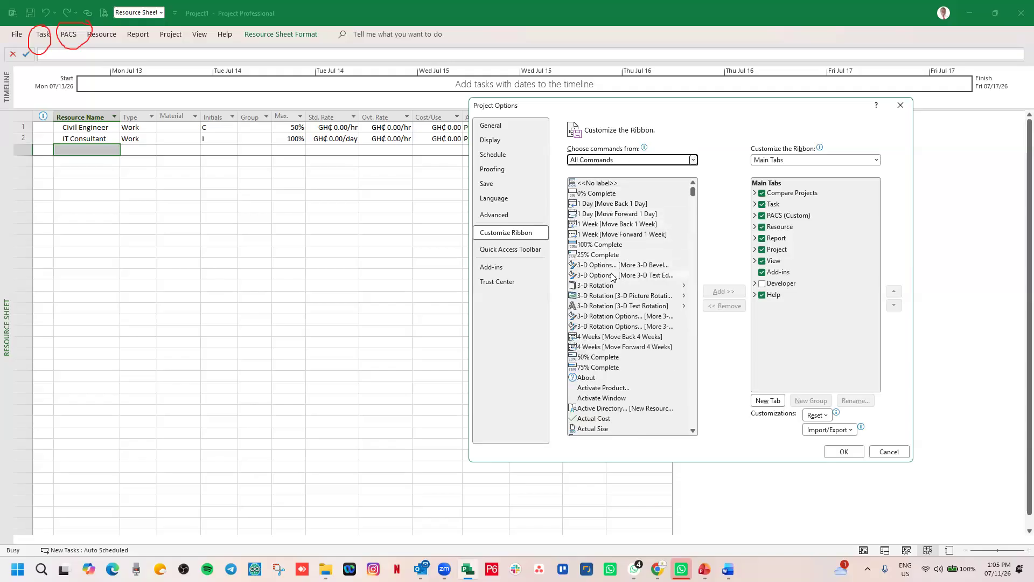
pyautogui.scroll(-20, 613, 269)
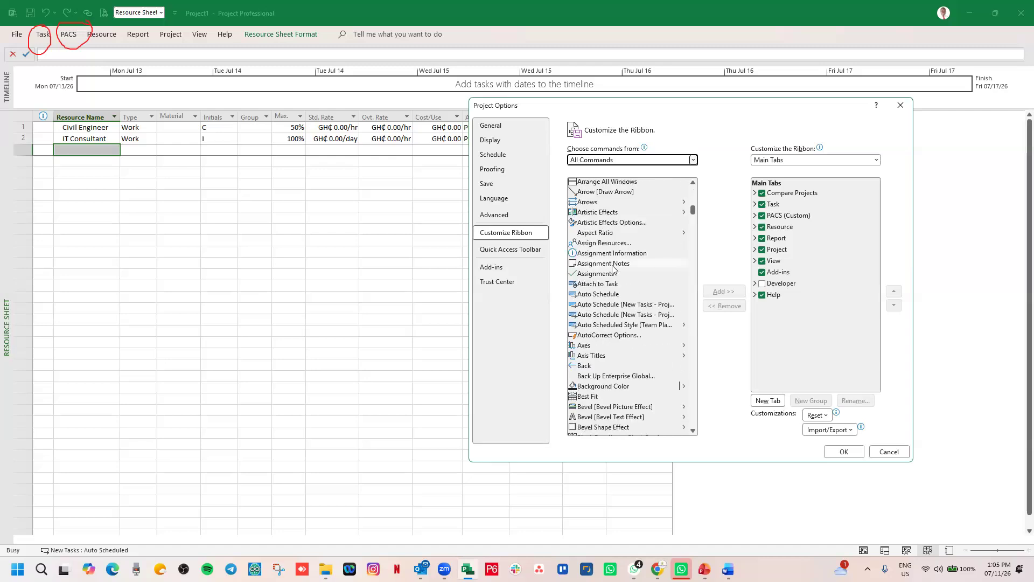
pyautogui.scroll(-15, 613, 269)
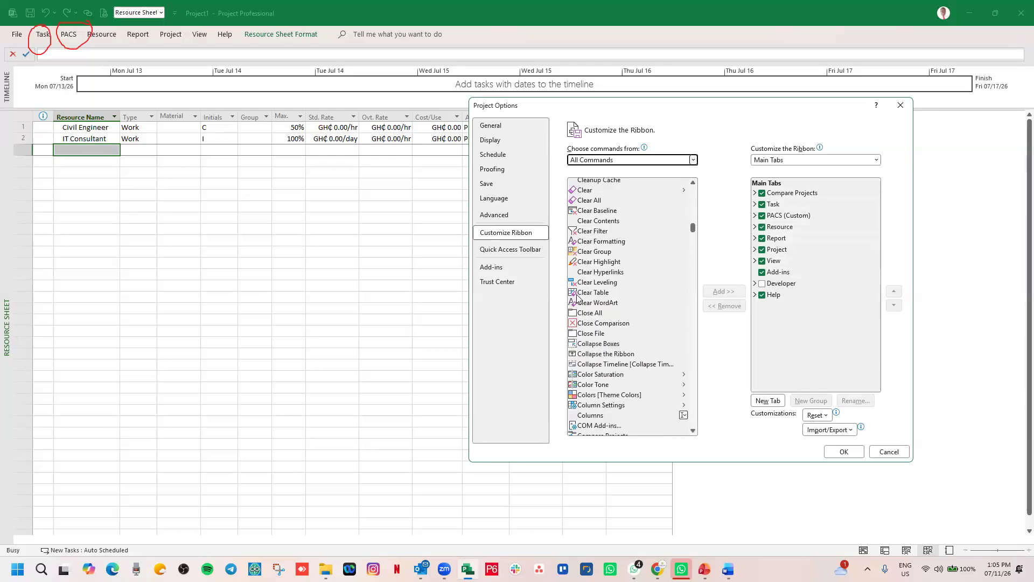
pyautogui.scroll(-20, 588, 279)
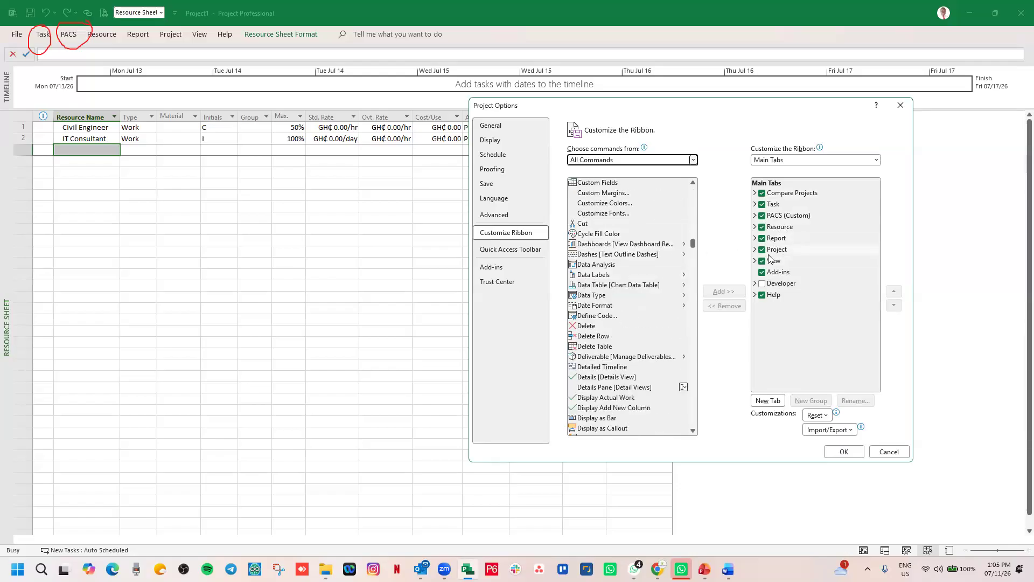
pyautogui.scroll(-4, 600, 323)
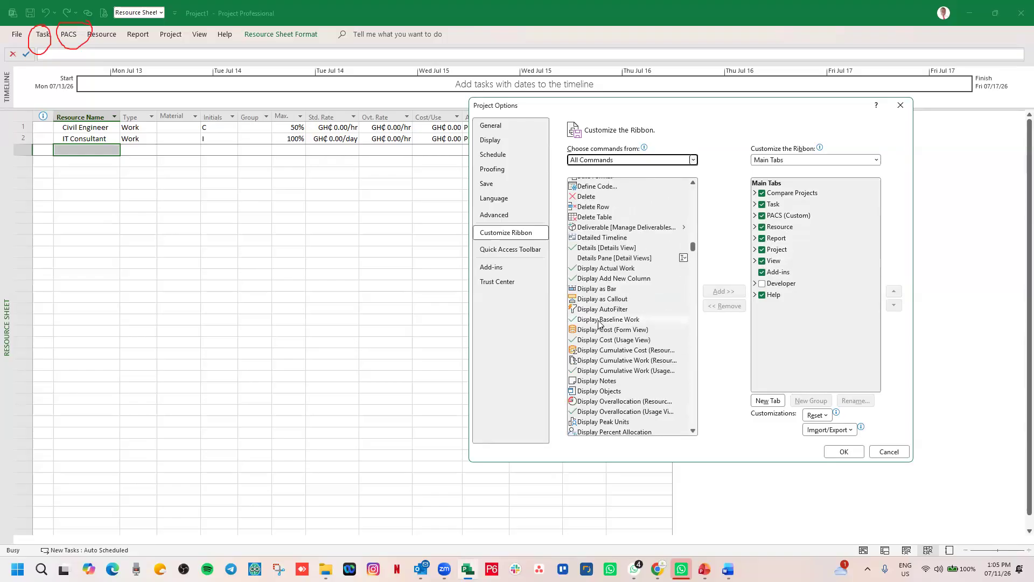
pyautogui.scroll(-15, 602, 322)
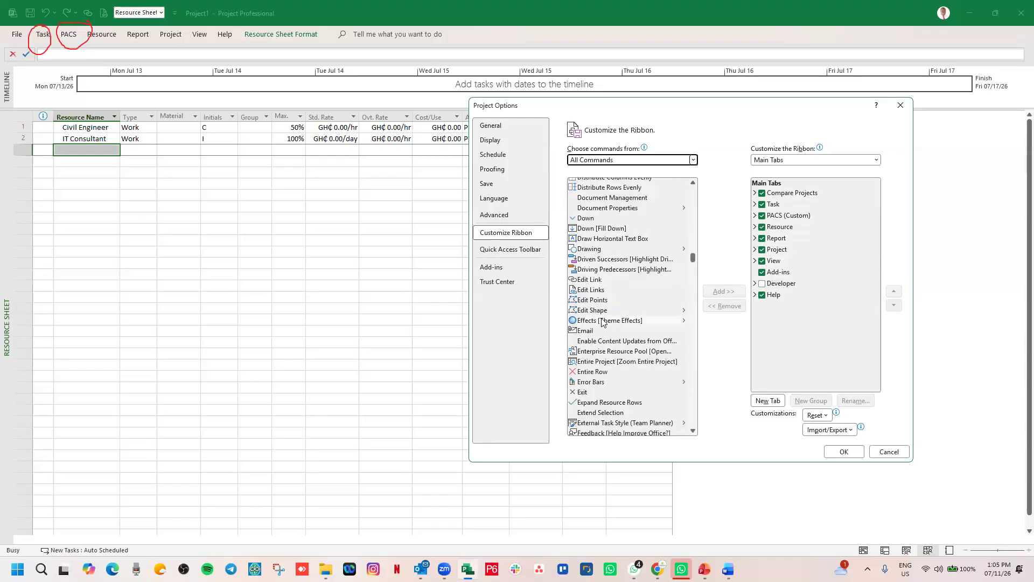
pyautogui.scroll(-7, 602, 321)
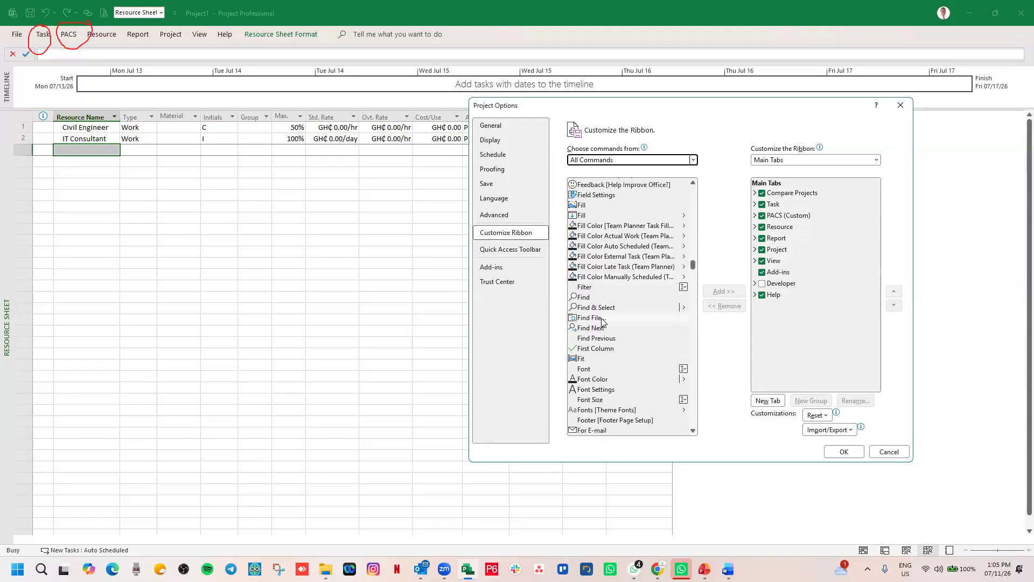
pyautogui.scroll(-20, 602, 321)
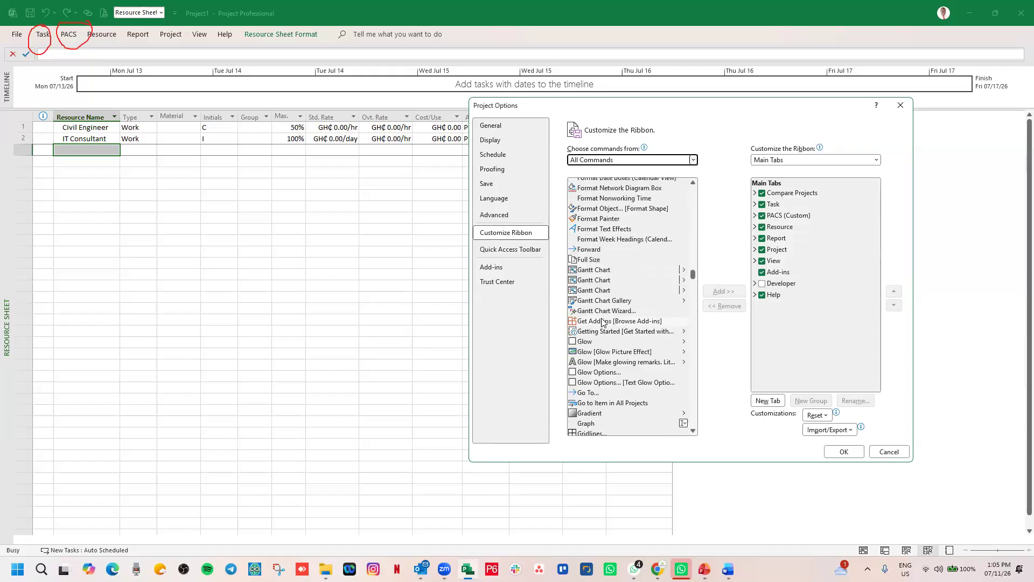
pyautogui.scroll(-4, 602, 322)
pyautogui.scroll(-20, 602, 322)
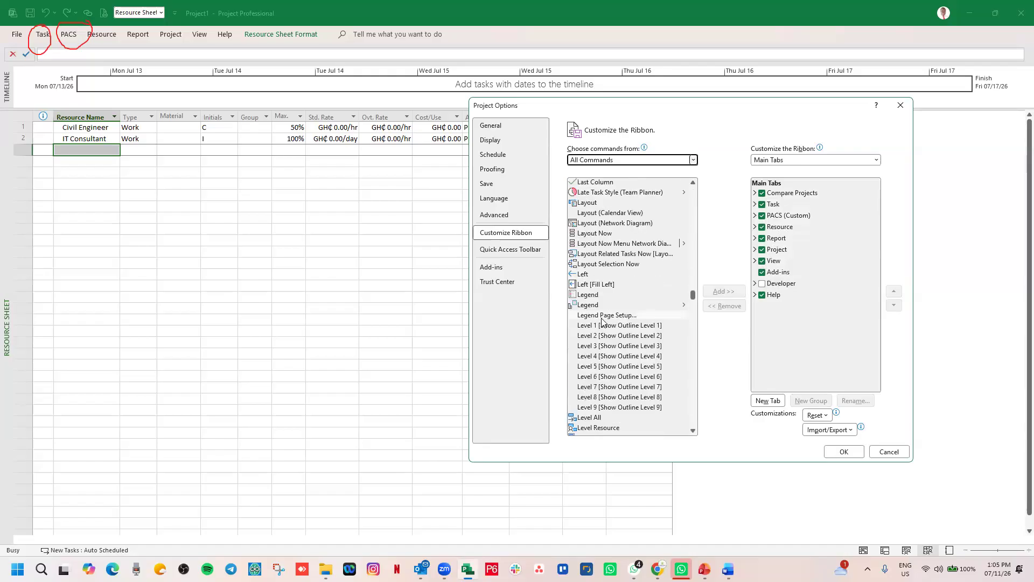
pyautogui.scroll(-20, 602, 322)
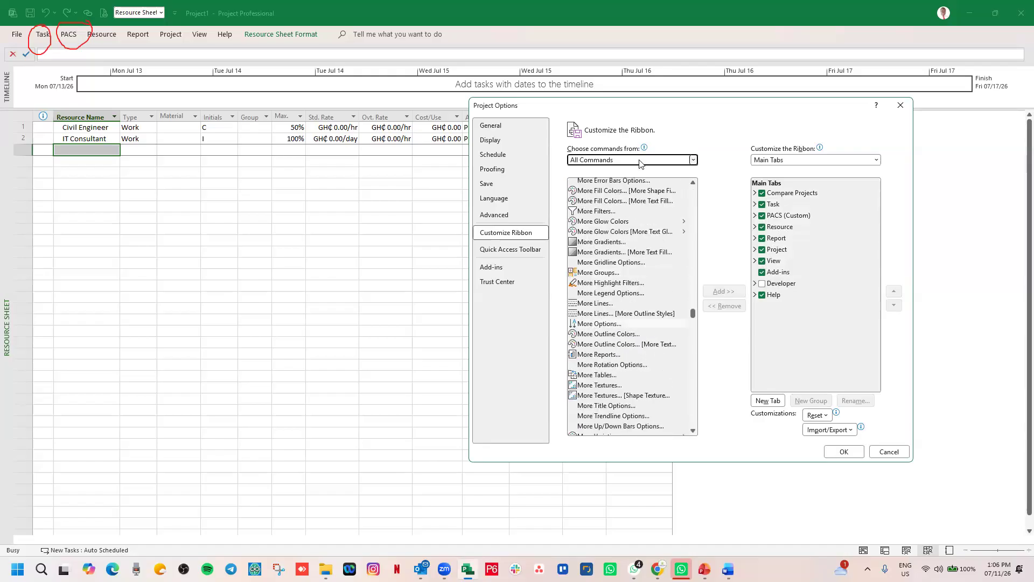
pyautogui.click(693, 160)
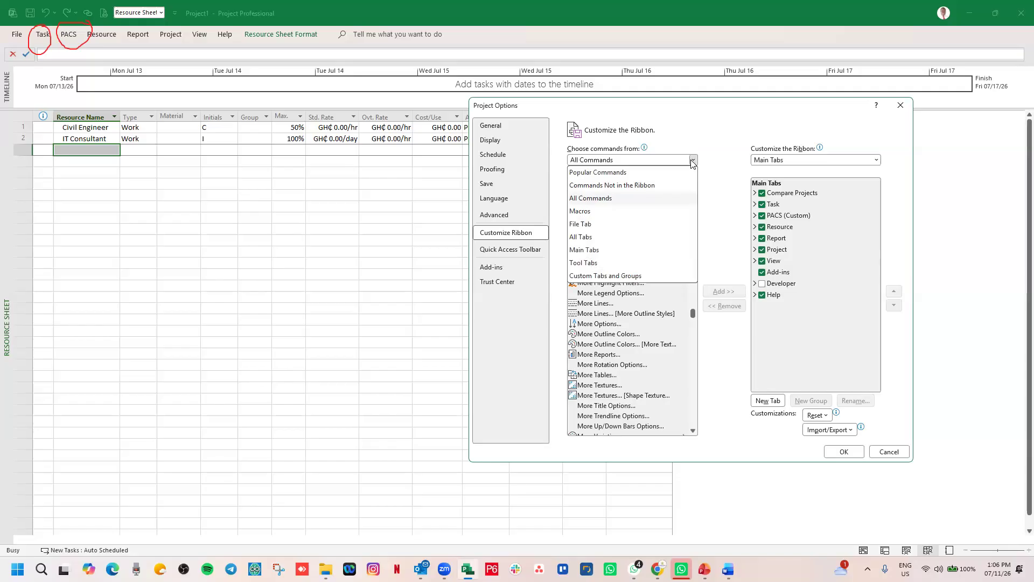
pyautogui.click(693, 161)
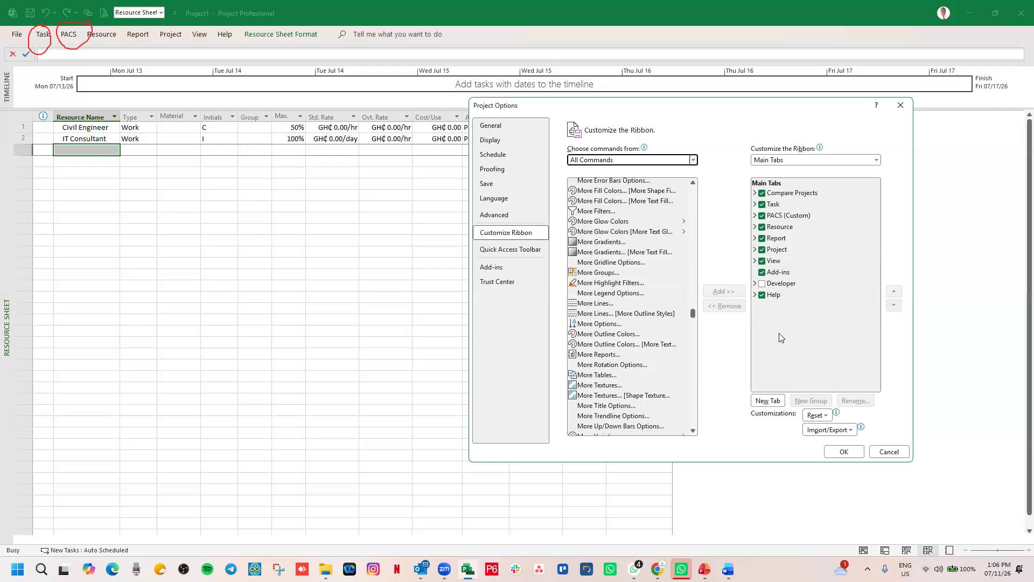
# Add a new custom tab directly after the View tab in the ribbon's main tabs and select it
pyautogui.click(788, 264)
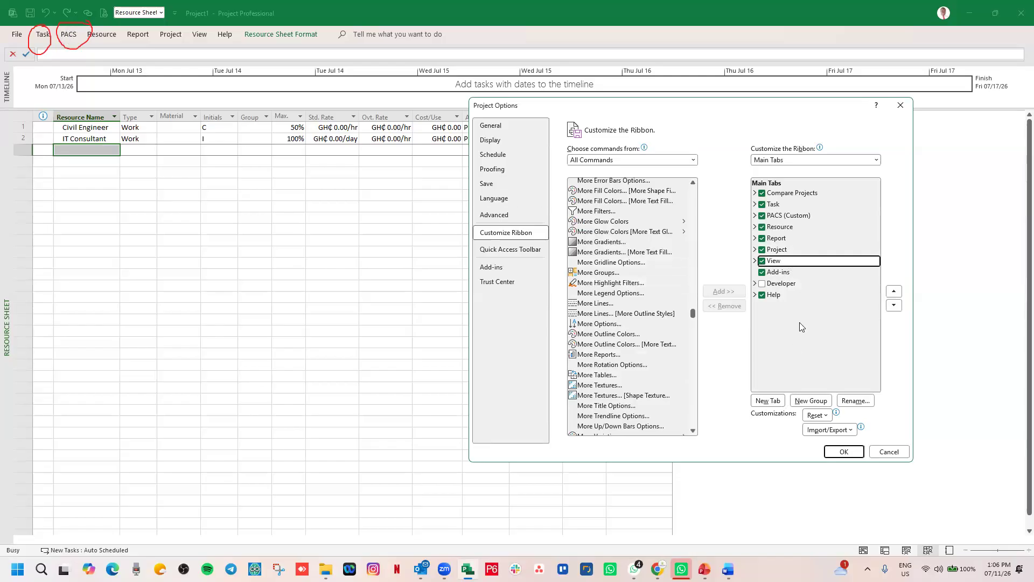
pyautogui.click(769, 401)
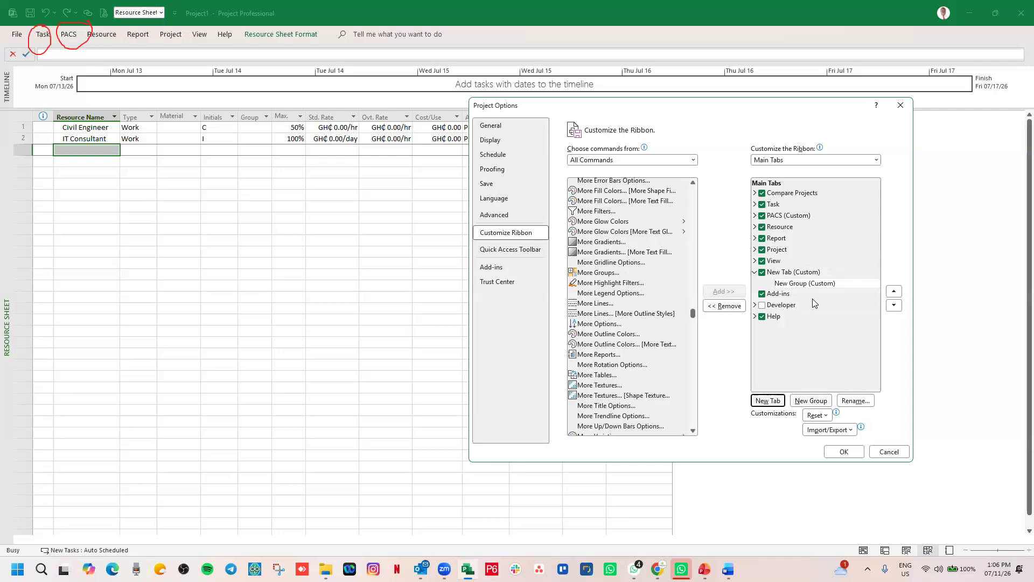
pyautogui.click(806, 273)
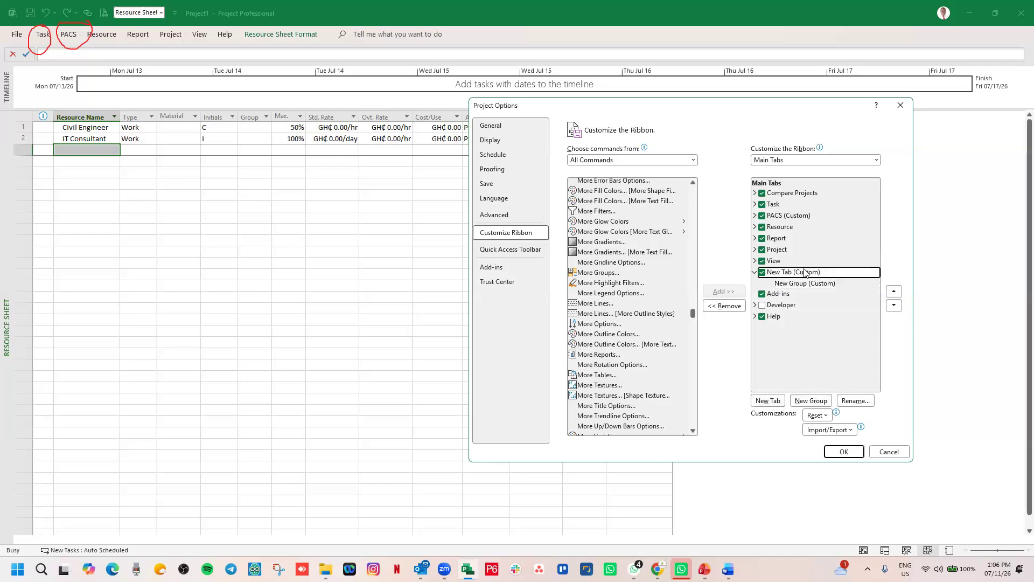
pyautogui.click(855, 400)
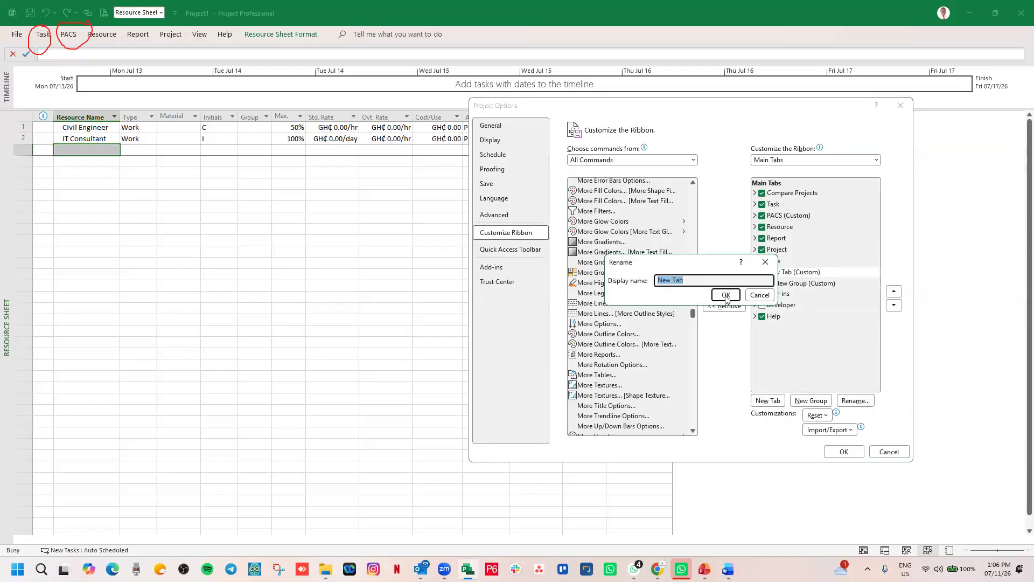
pyautogui.click(767, 298)
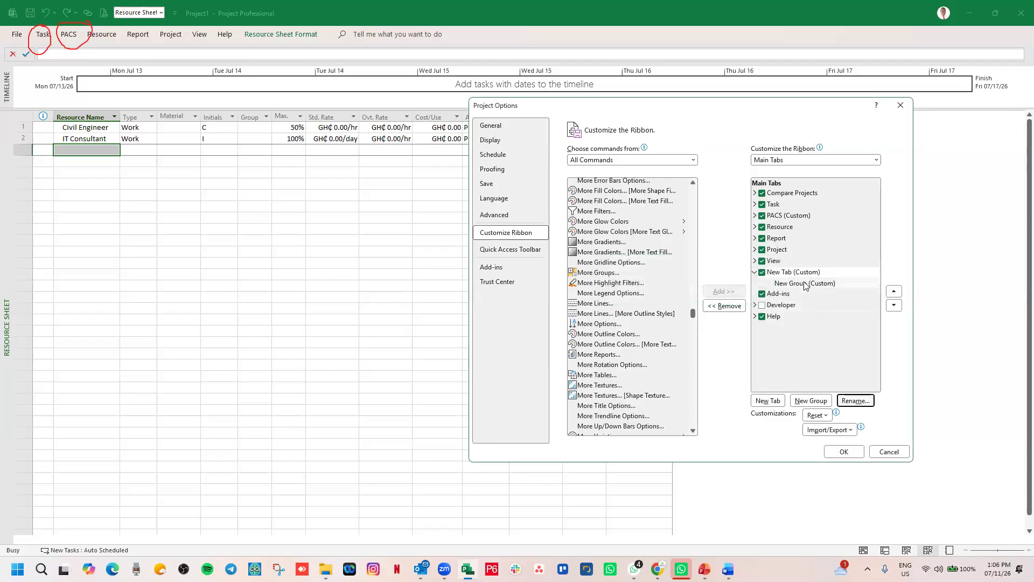
pyautogui.click(806, 285)
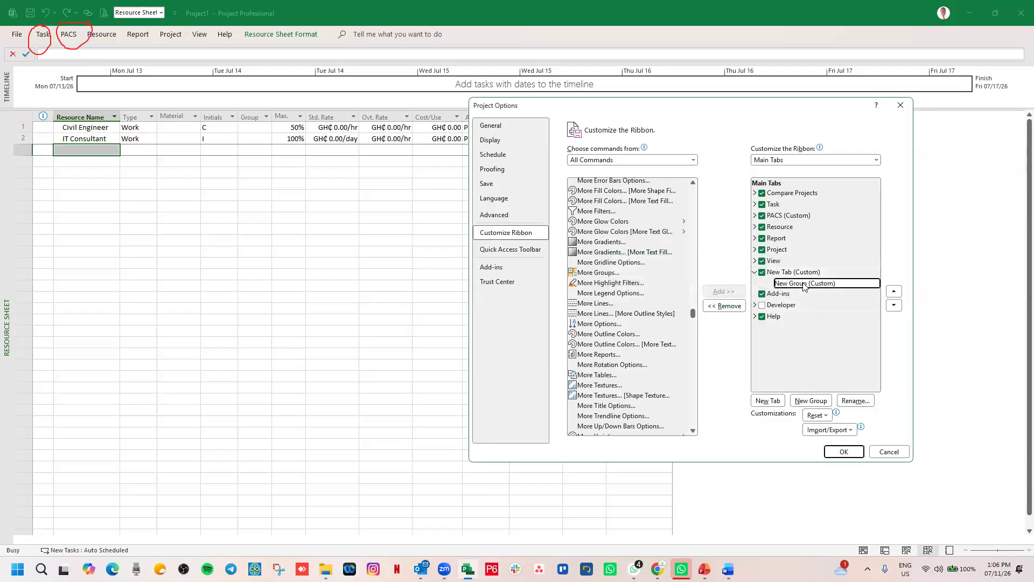
pyautogui.click(854, 401)
pyautogui.click(733, 368)
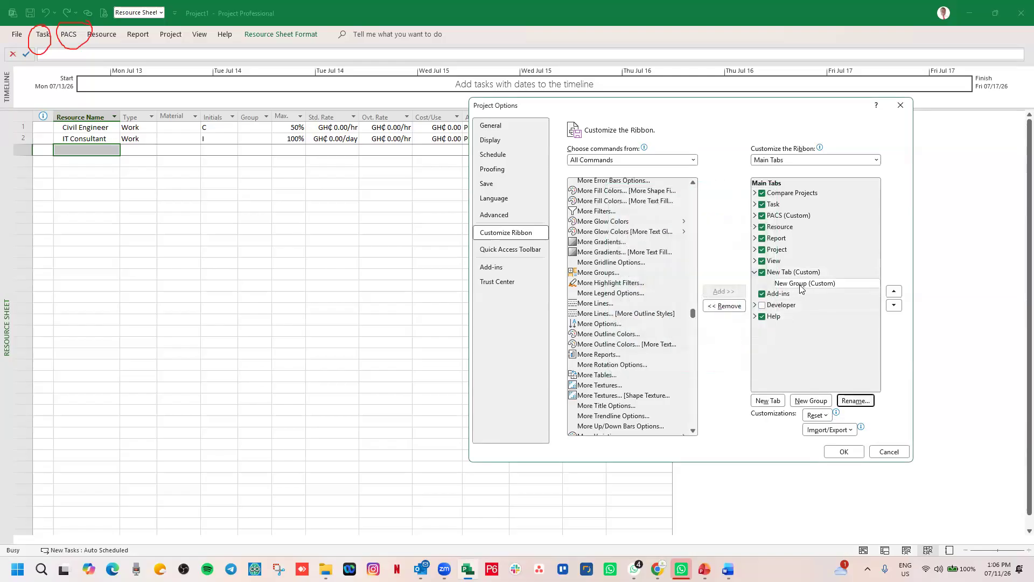
# Add three more custom groups under the new custom tab
pyautogui.click(802, 285)
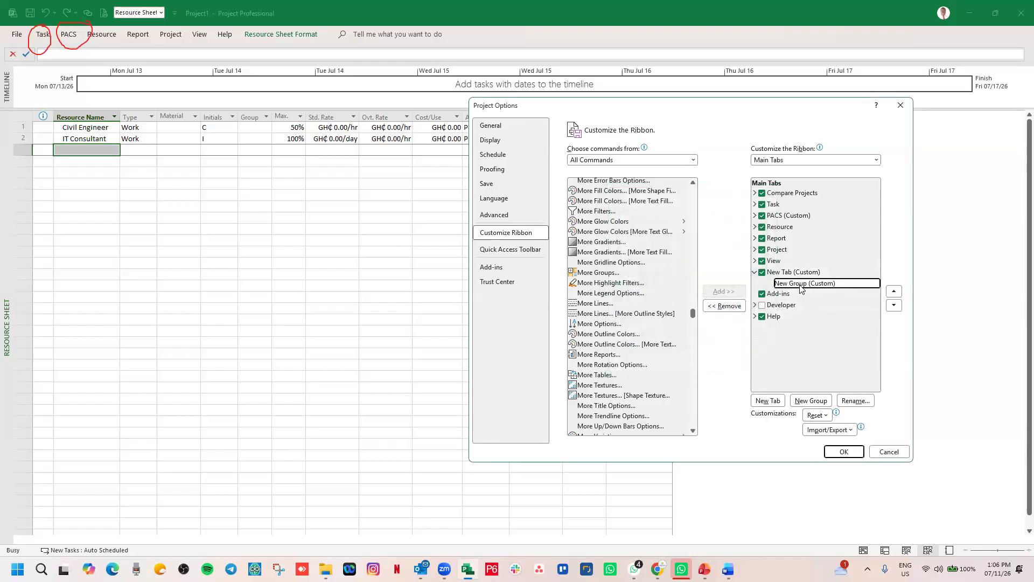
pyautogui.click(809, 402)
pyautogui.click(809, 402)
pyautogui.click(809, 402)
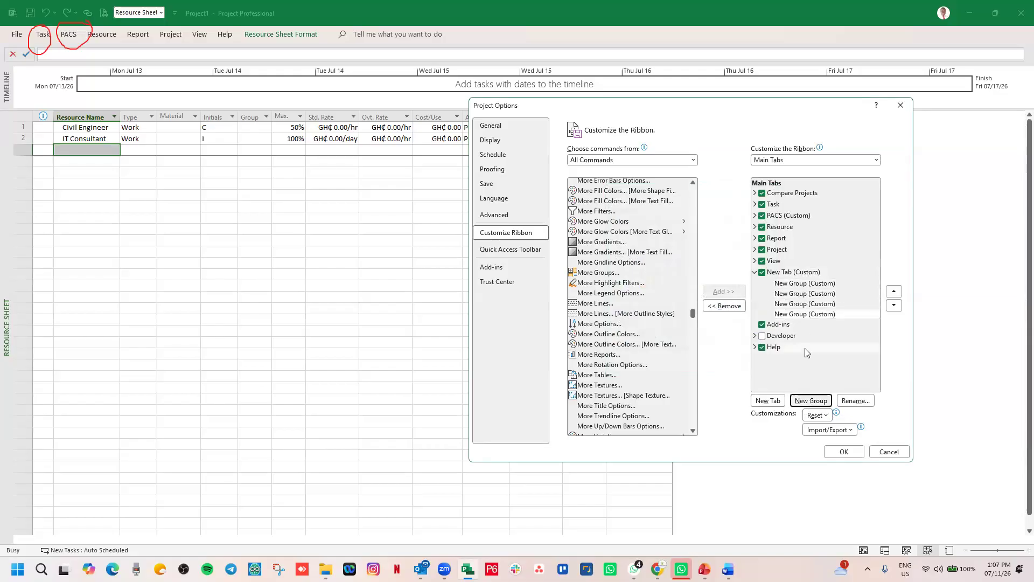
# Browse the full command list, highlight Header Row, and select the new custom tab's first group as its destination
pyautogui.click(794, 284)
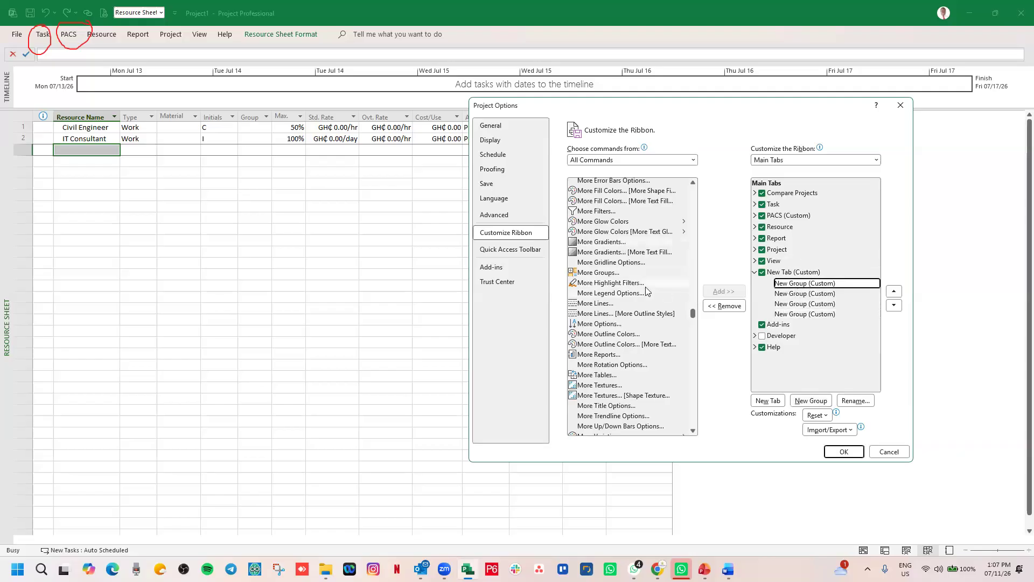
pyautogui.scroll(20, 646, 291)
pyautogui.scroll(10, 646, 290)
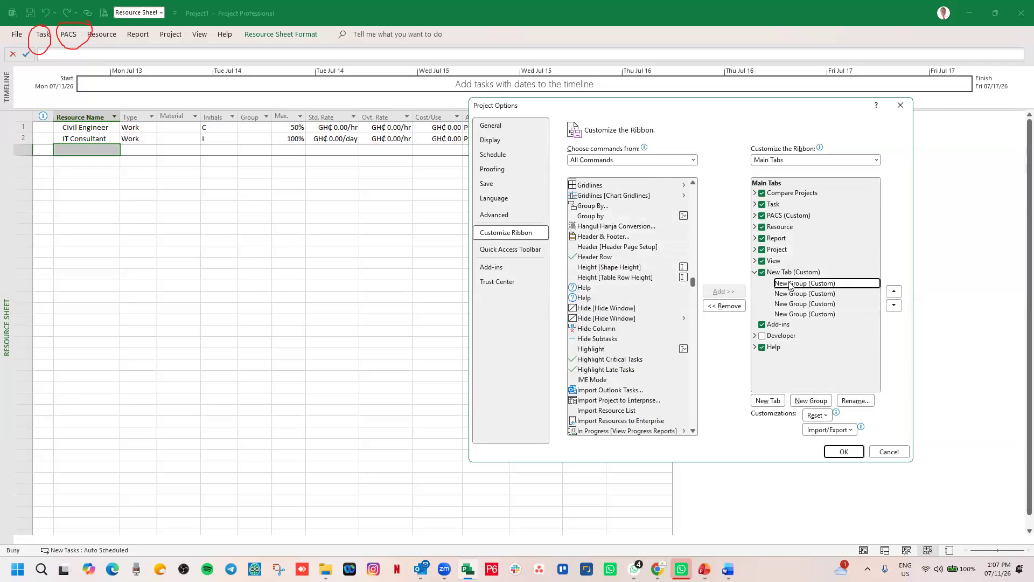
pyautogui.click(593, 257)
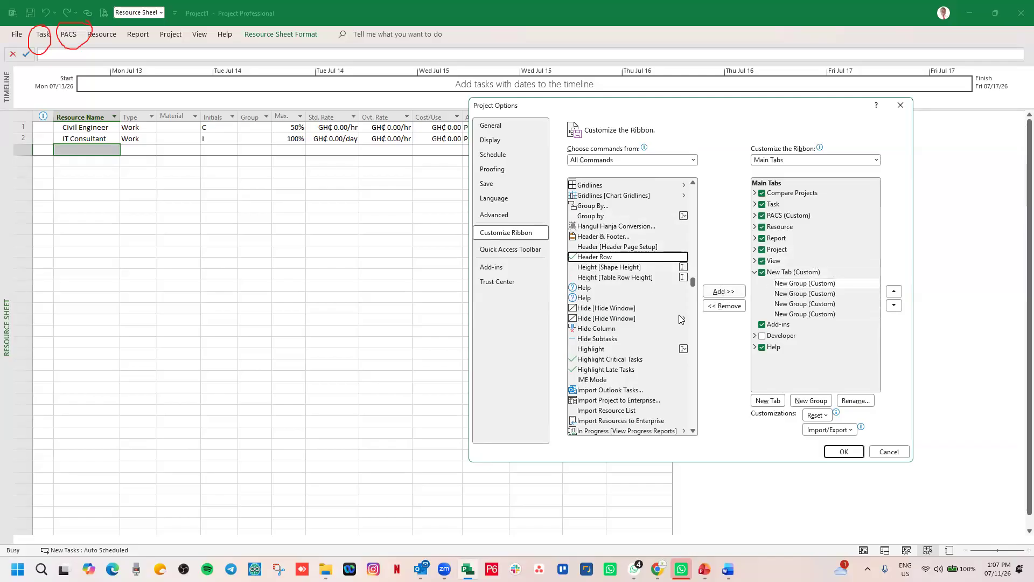
pyautogui.click(802, 284)
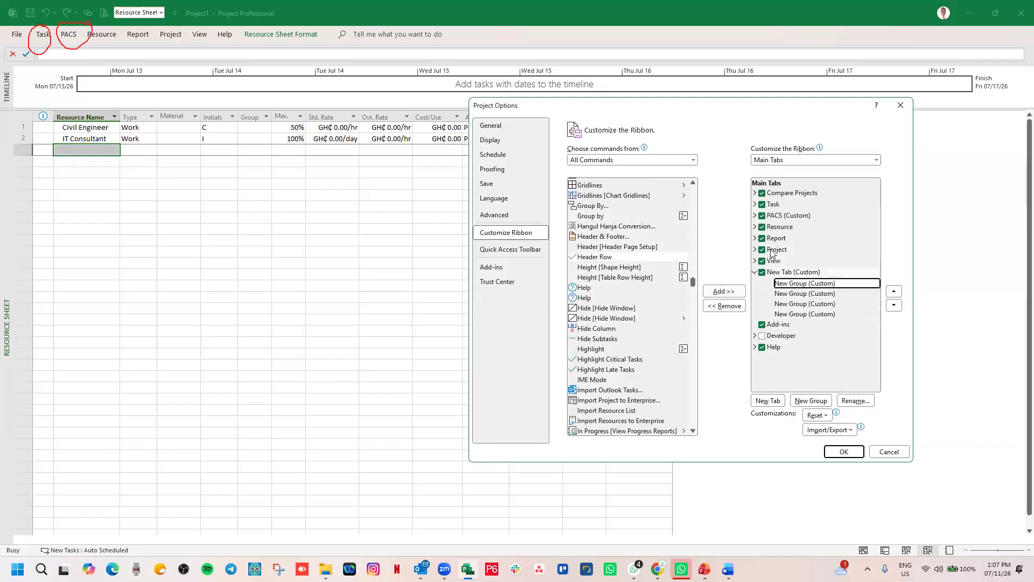
# Remove the Level All command from the Schedule Ribbon group of the PACS custom tab
pyautogui.click(776, 218)
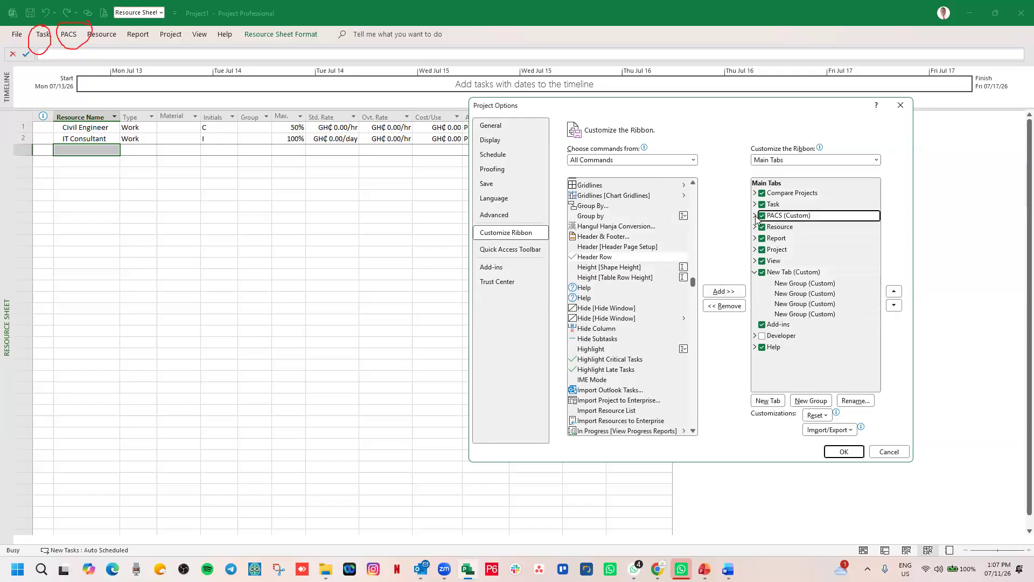
pyautogui.click(755, 217)
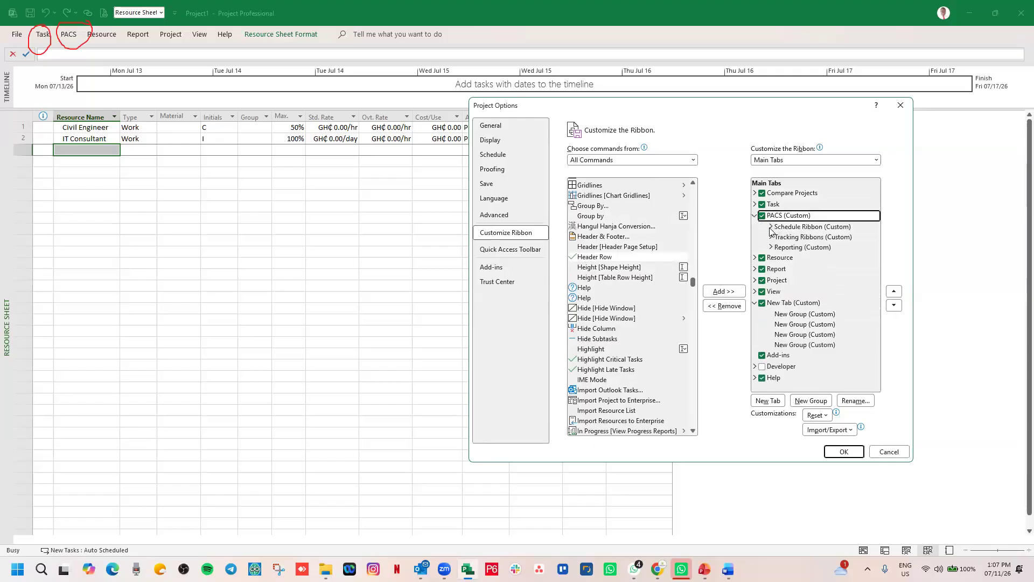
pyautogui.click(770, 228)
pyautogui.click(802, 240)
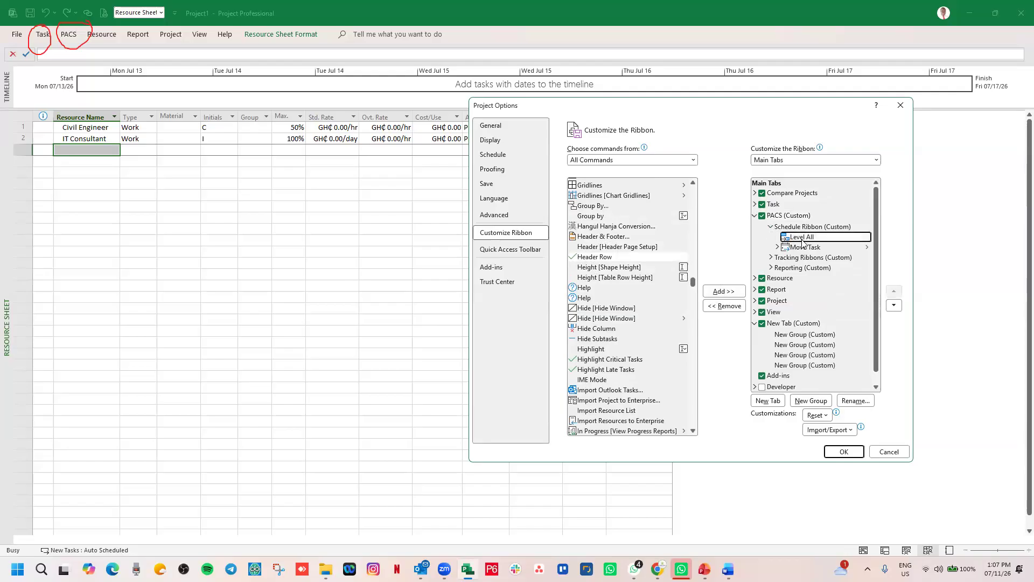
pyautogui.click(727, 309)
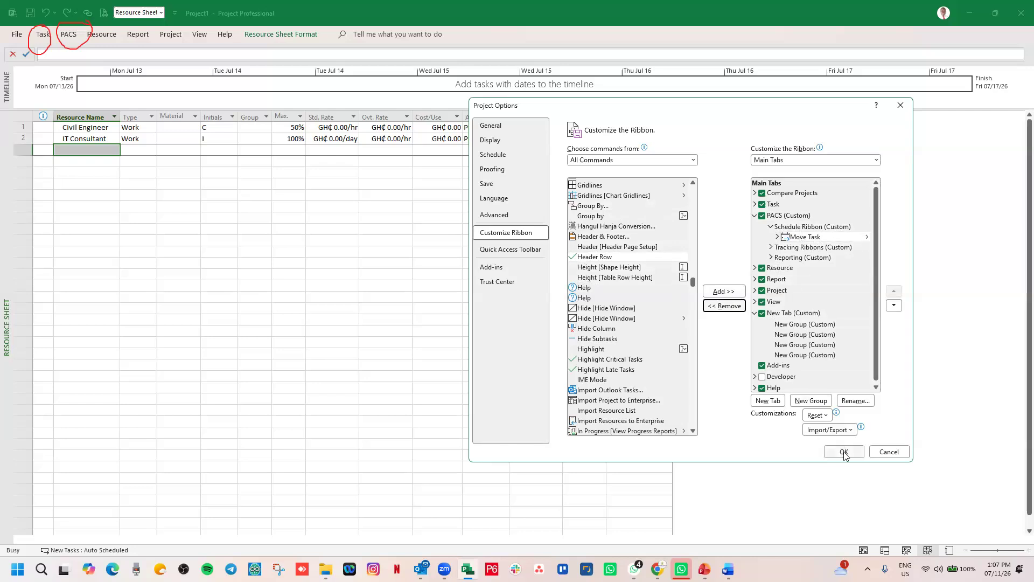
# Rename the new custom tab with a person's first name, capitalizing only the initial letter
pyautogui.click(792, 313)
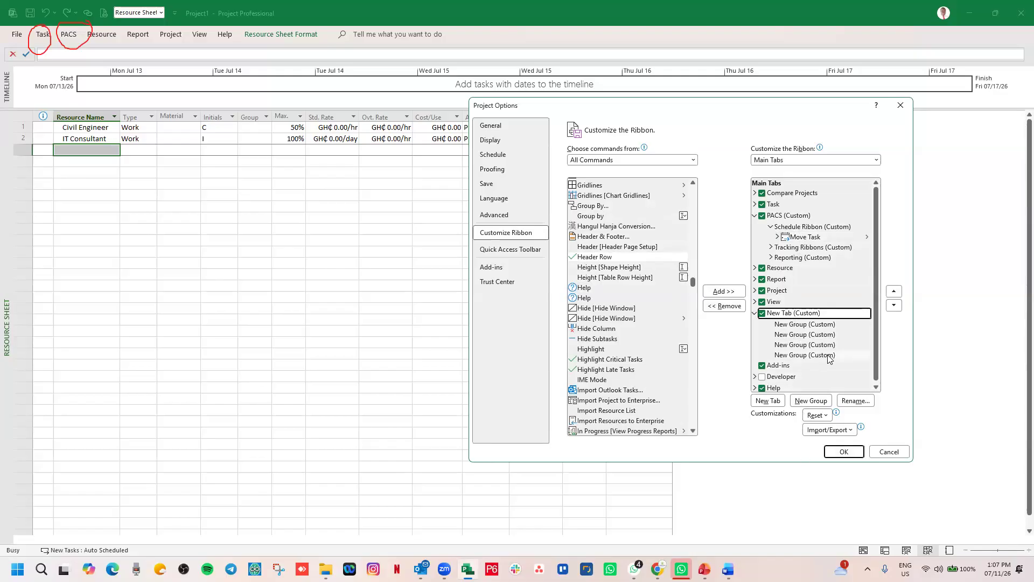
pyautogui.scroll(-1, 830, 359)
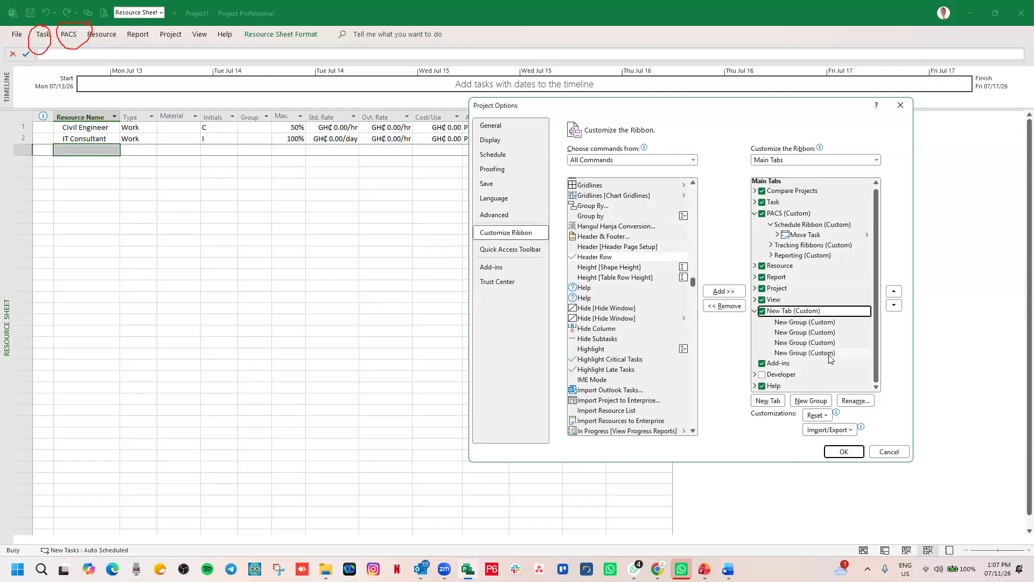
pyautogui.rightClick(822, 311)
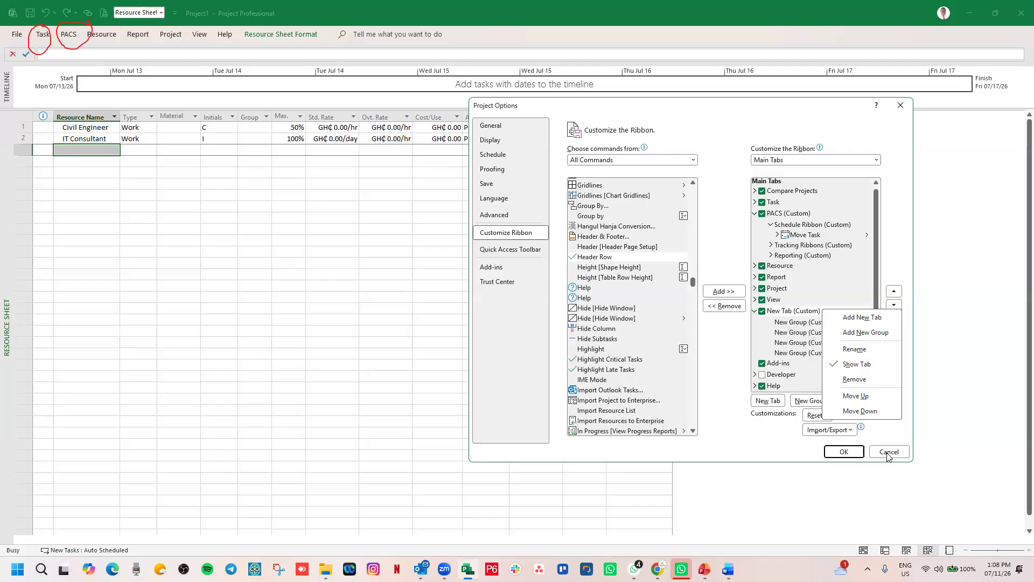
pyautogui.click(796, 315)
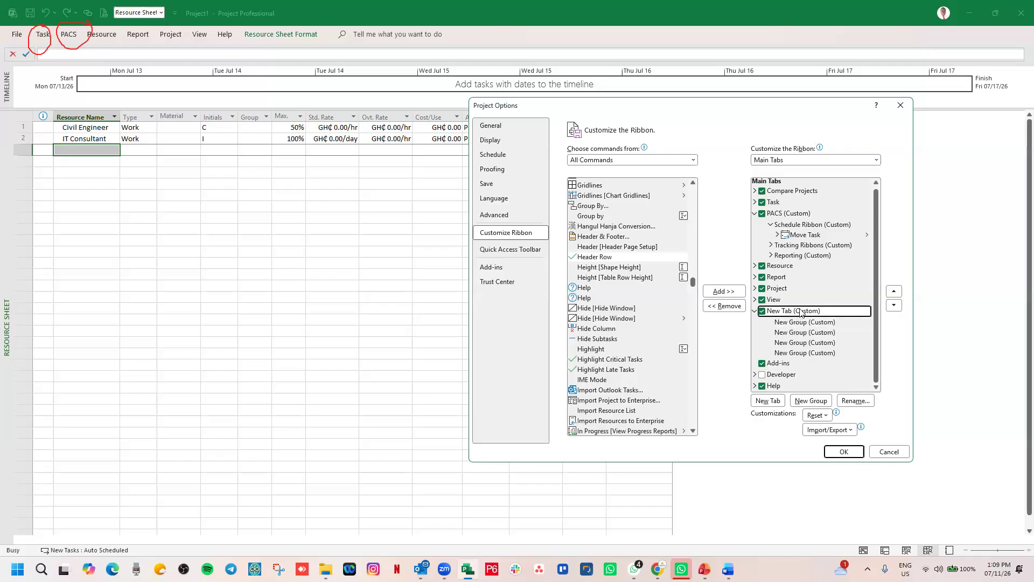
pyautogui.click(855, 401)
pyautogui.write('JAmes')
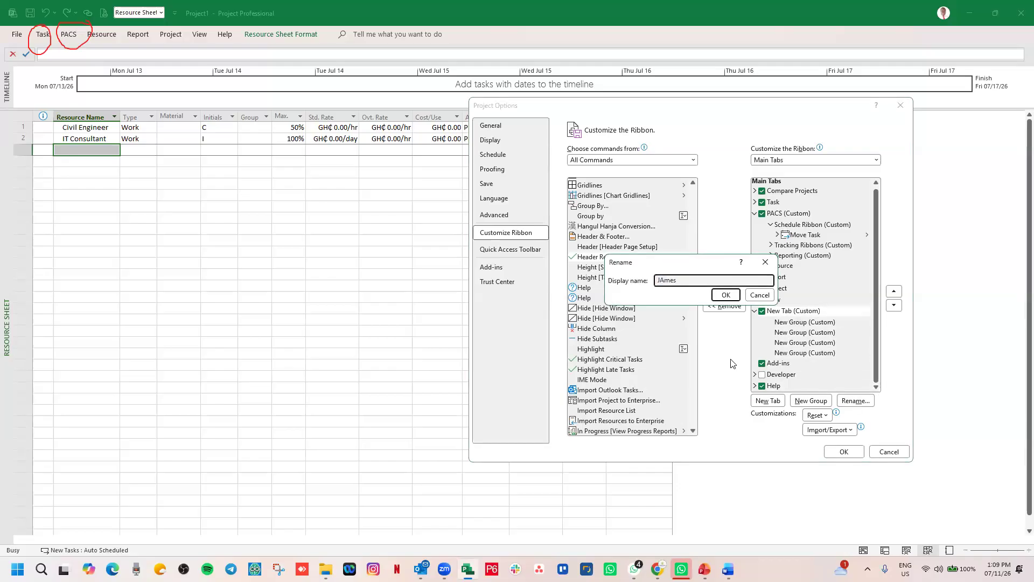
pyautogui.click(664, 280)
pyautogui.press('BackSpace')
pyautogui.write('a')
pyautogui.click(722, 298)
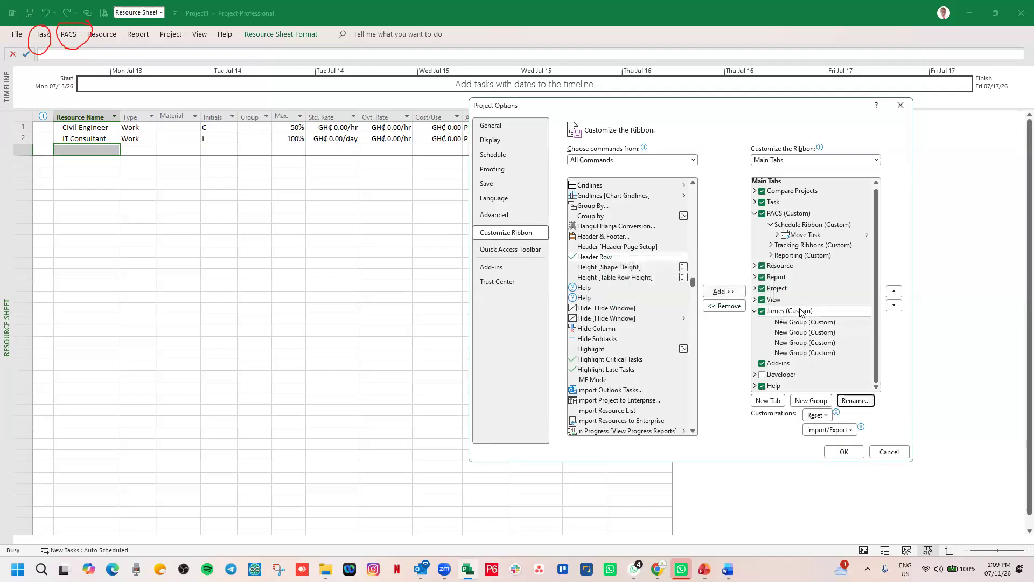
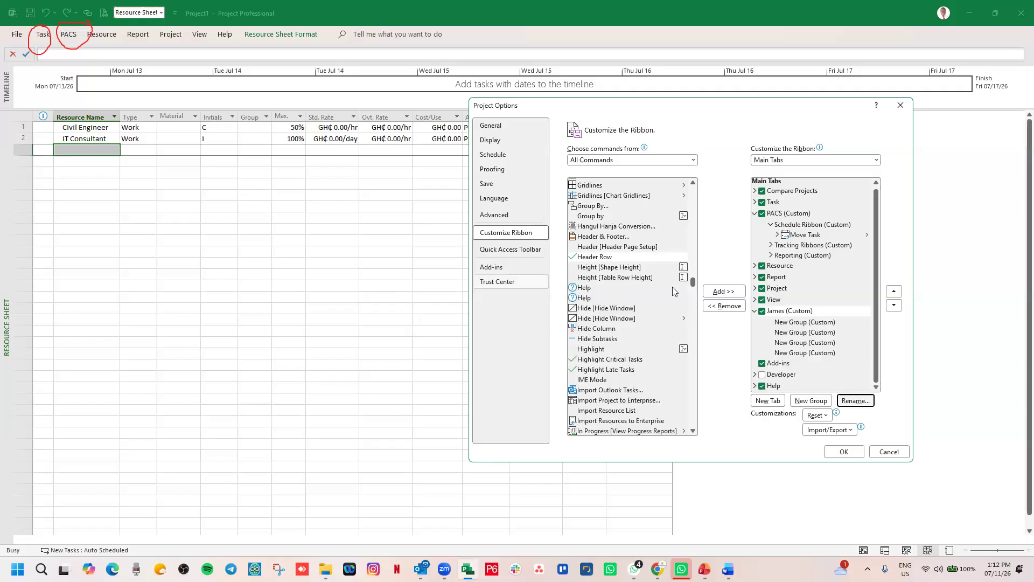
pyautogui.click(795, 331)
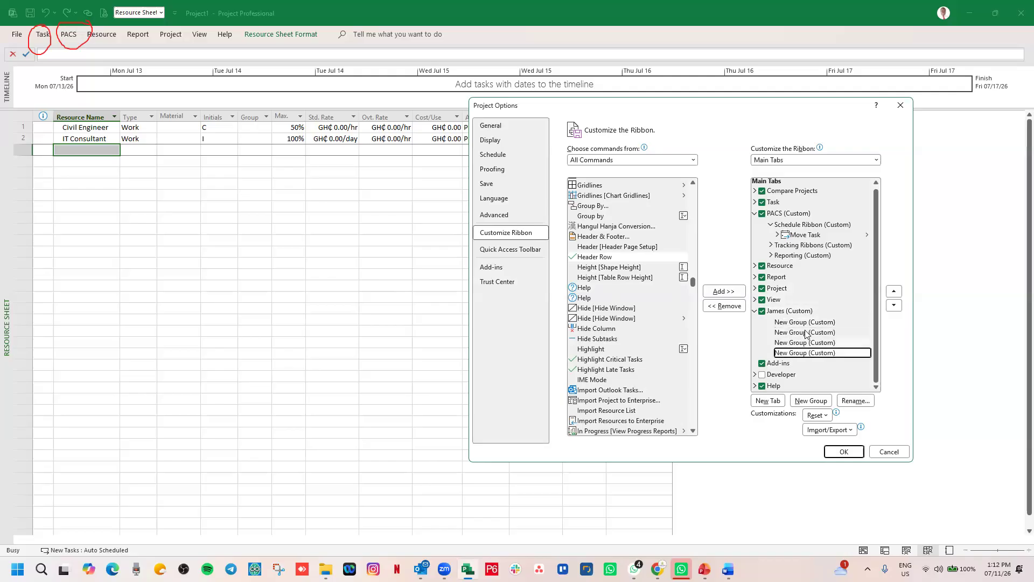
pyautogui.click(805, 326)
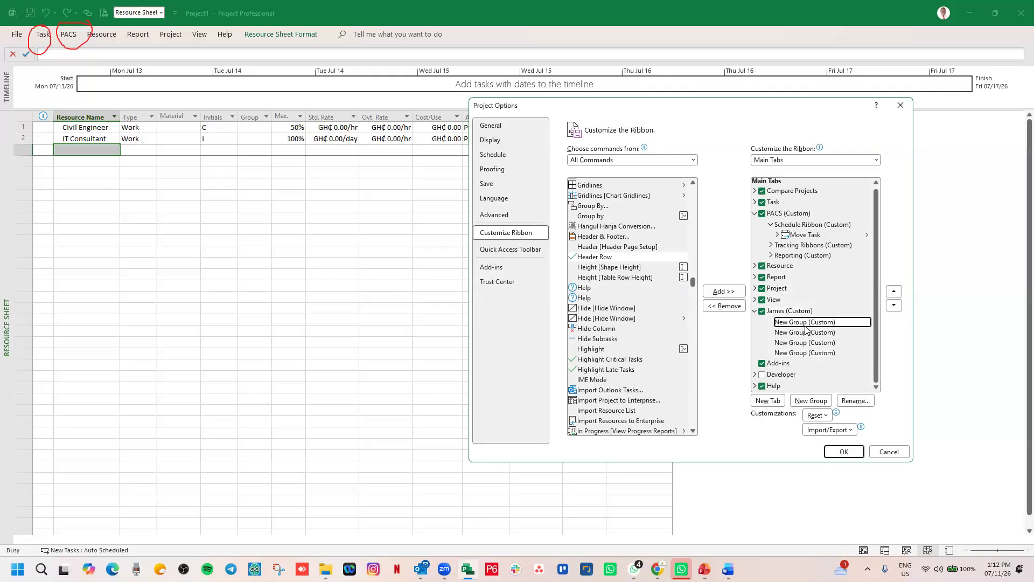
pyautogui.rightClick(810, 325)
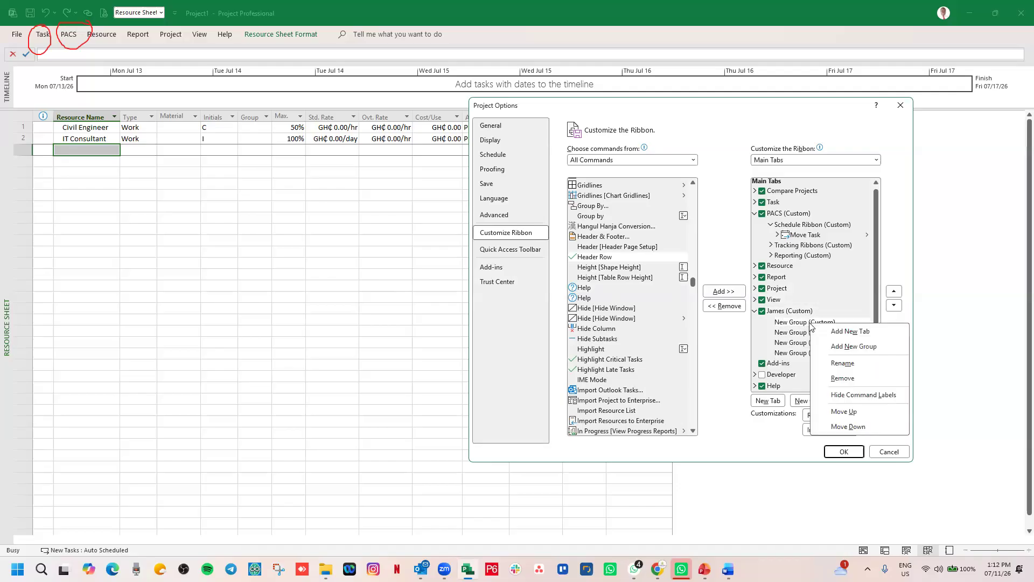
pyautogui.click(844, 364)
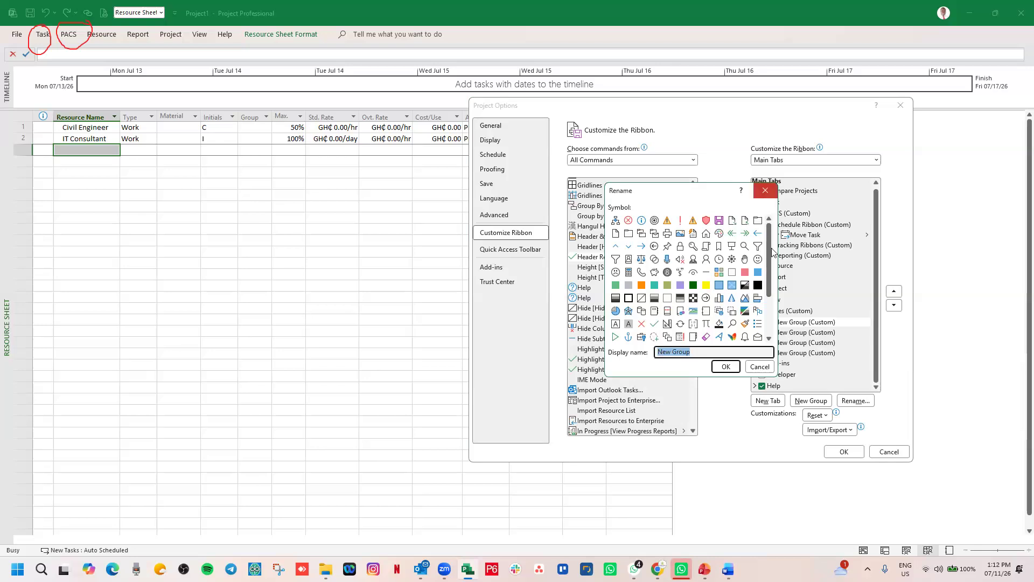
pyautogui.click(765, 190)
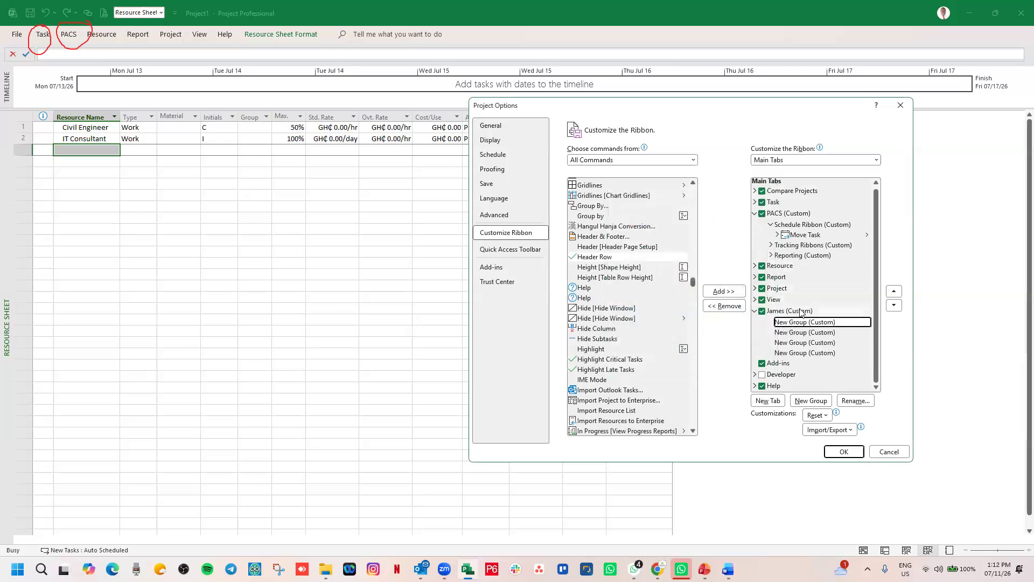
# Remove the renamed custom tab and its groups from the main tabs and apply the ribbon changes
pyautogui.rightClick(801, 312)
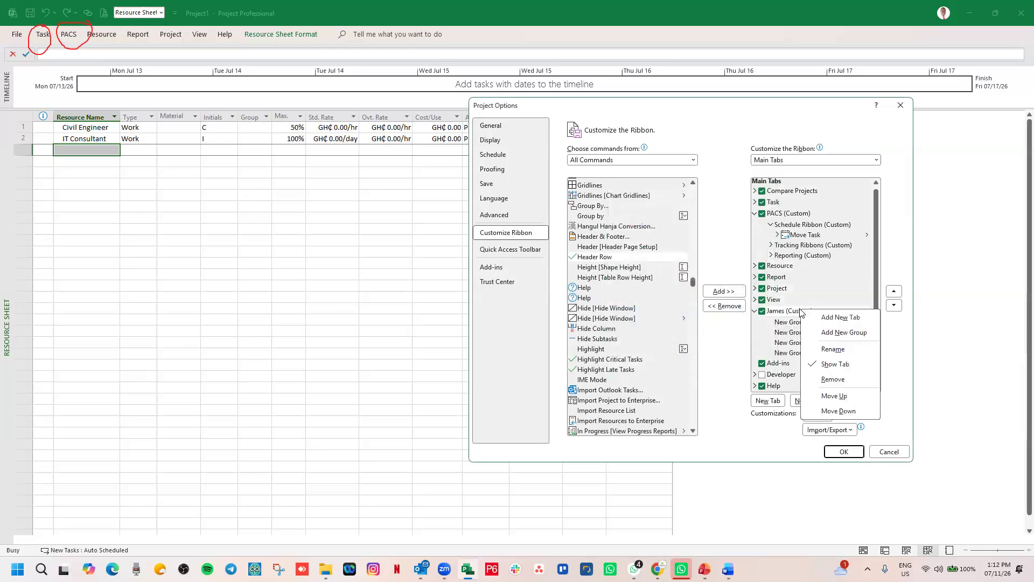
pyautogui.click(833, 379)
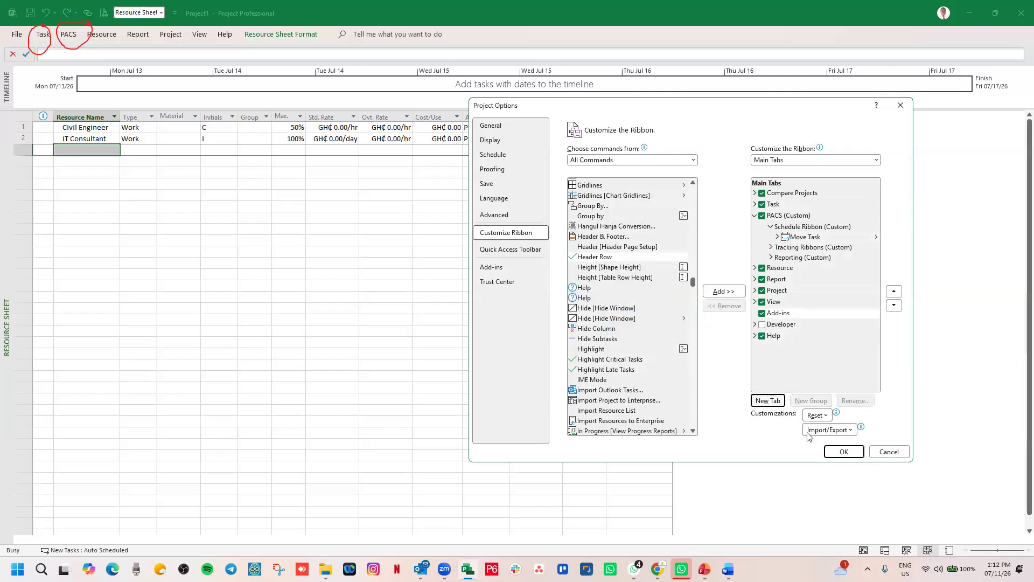
pyautogui.rightClick(777, 303)
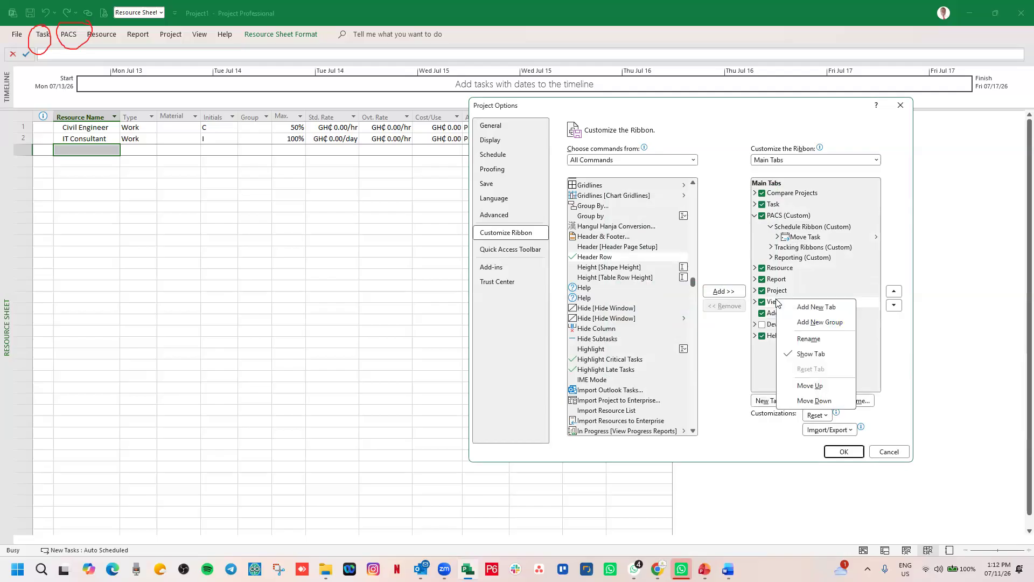
pyautogui.click(881, 366)
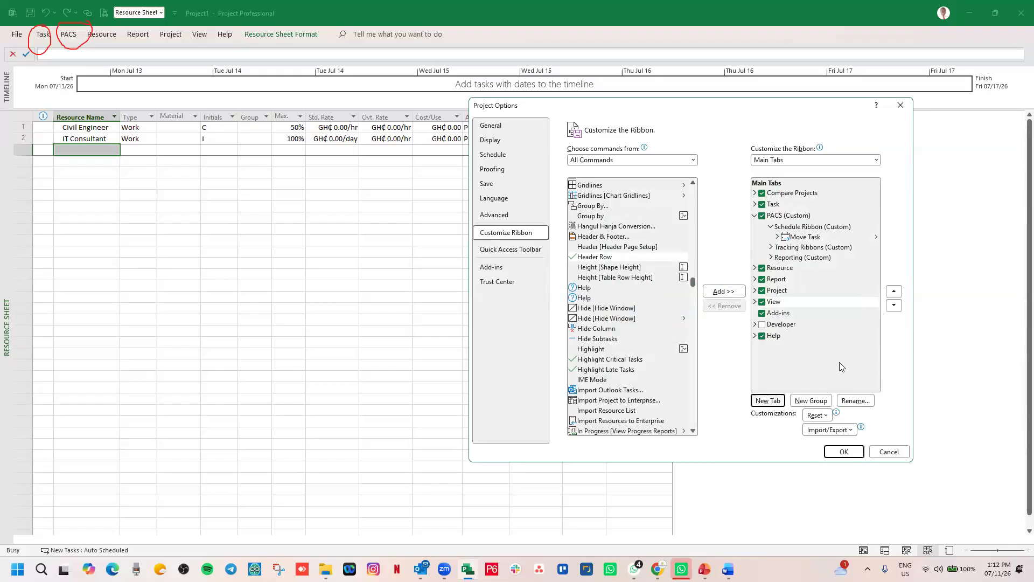
pyautogui.click(843, 450)
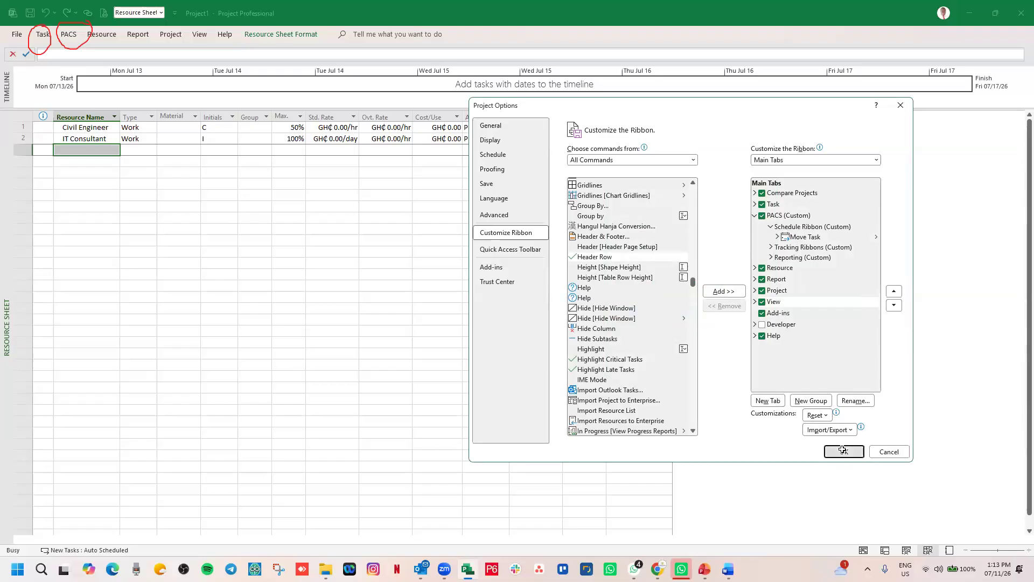
# Check the commands on the PACS tab and reopen the ribbon customization options
pyautogui.click(70, 35)
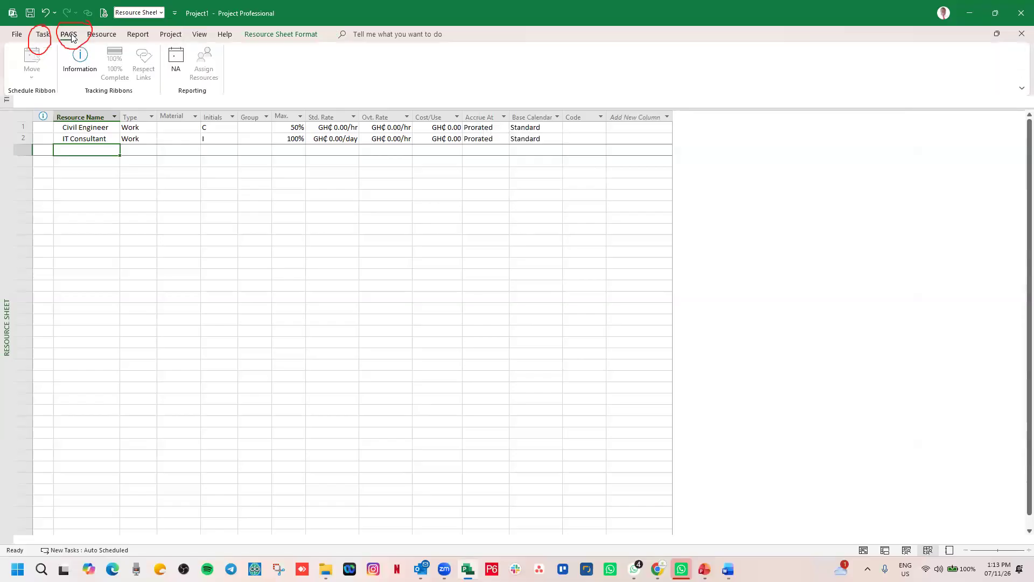
pyautogui.click(72, 37)
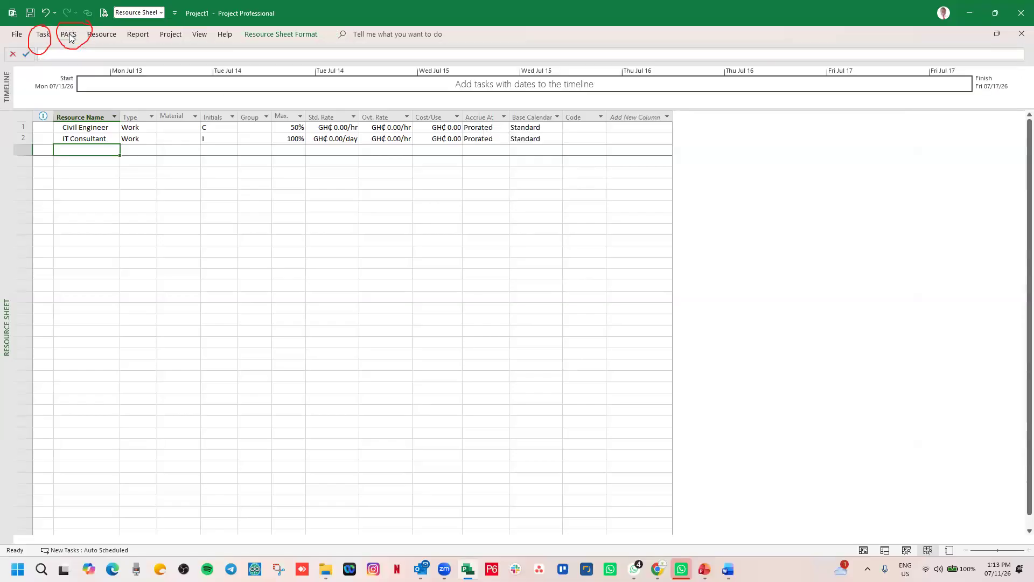
pyautogui.rightClick(266, 32)
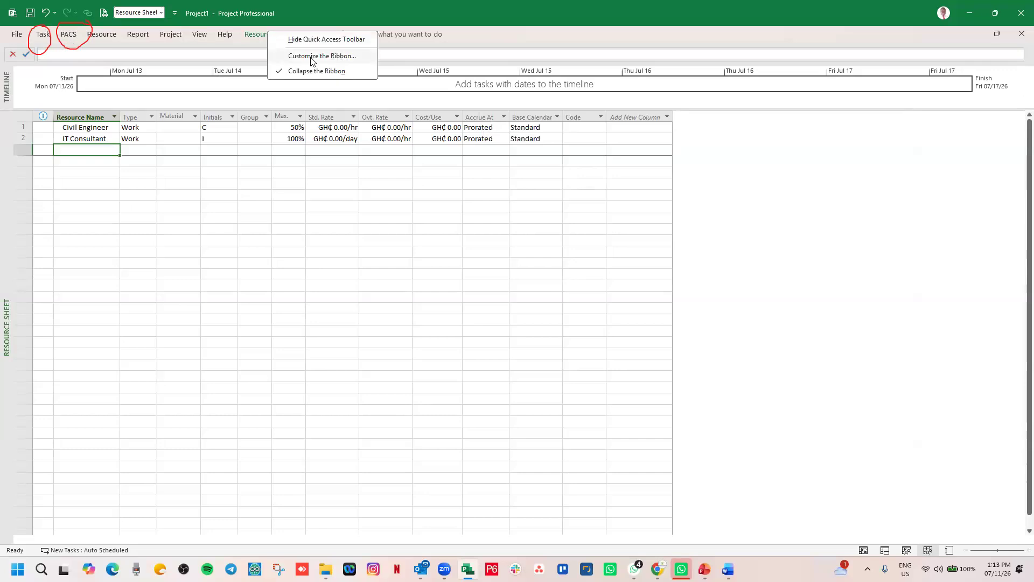
pyautogui.click(312, 58)
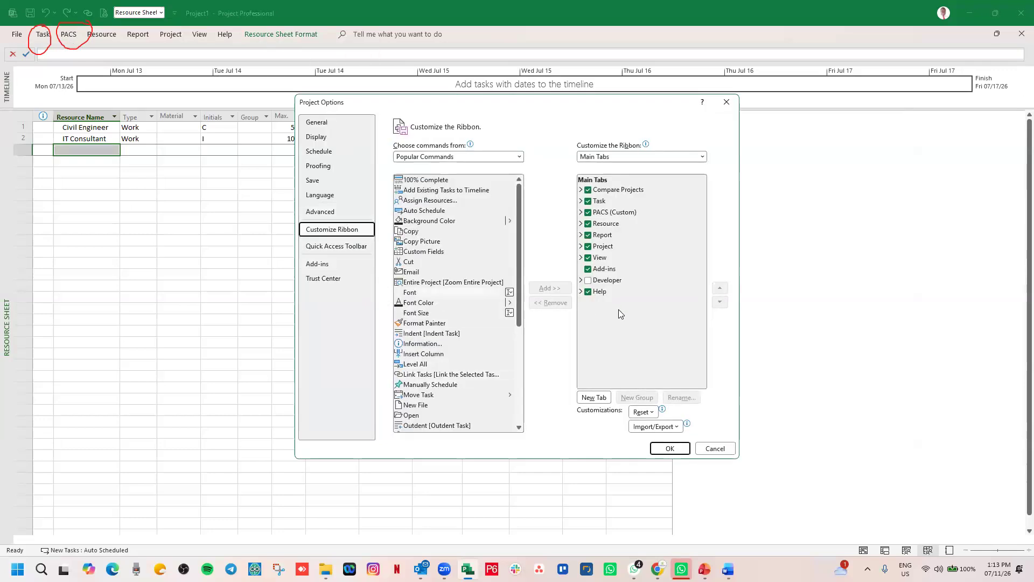
# Remove the PACS custom tab from the main tabs and restore the ribbon to its expanded display
pyautogui.rightClick(608, 216)
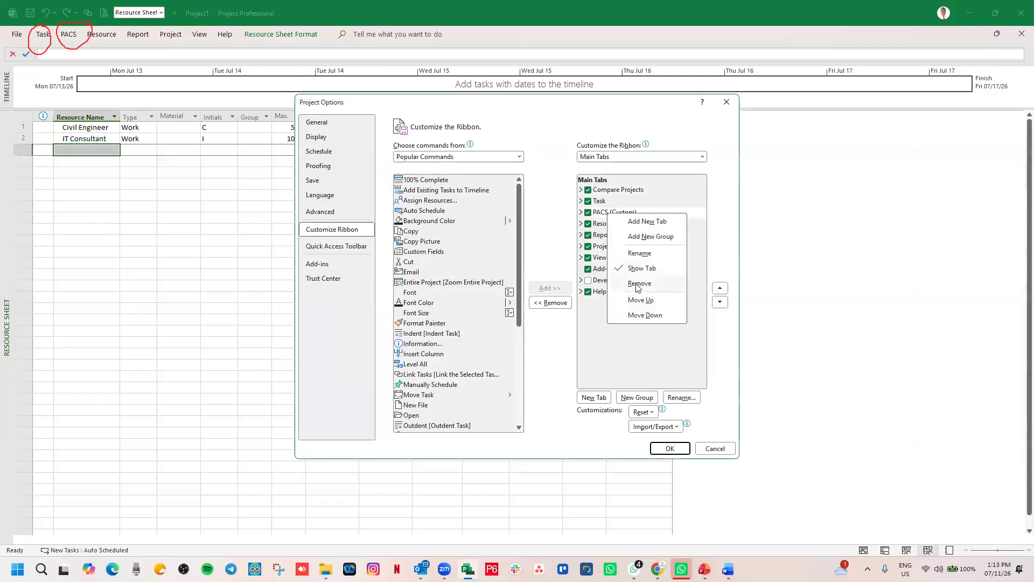
pyautogui.click(638, 283)
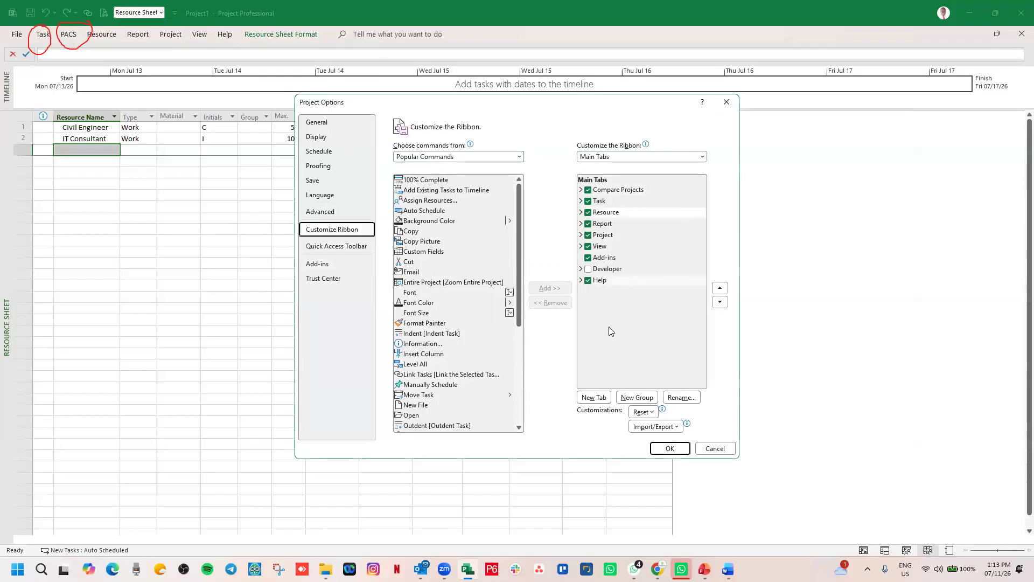
pyautogui.click(668, 449)
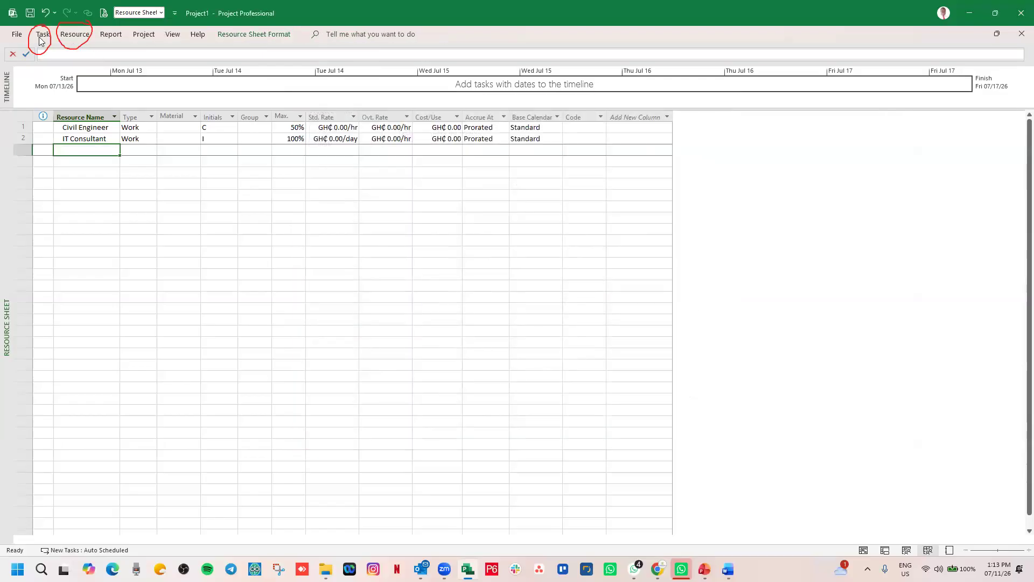
pyautogui.rightClick(243, 31)
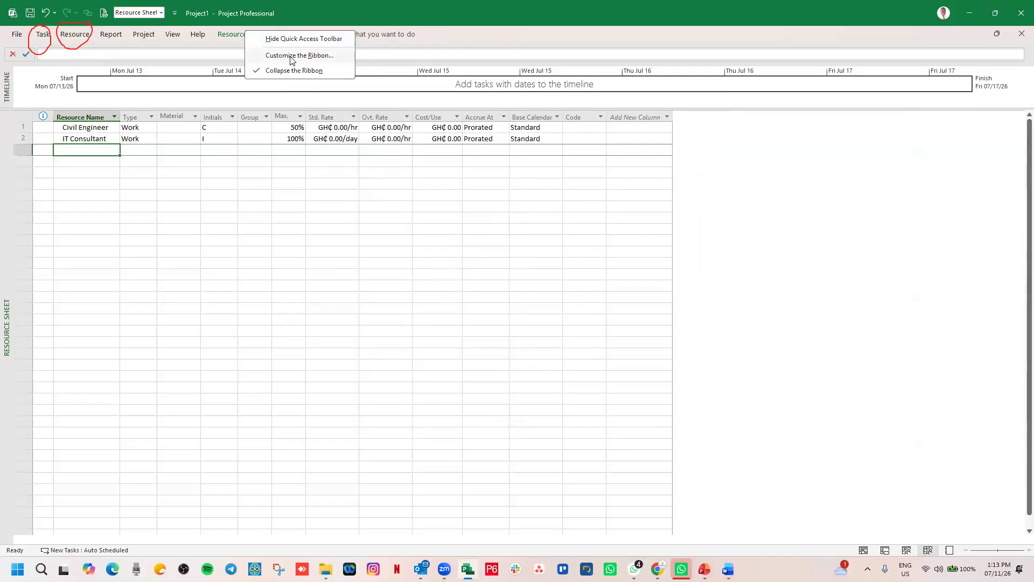
pyautogui.click(284, 72)
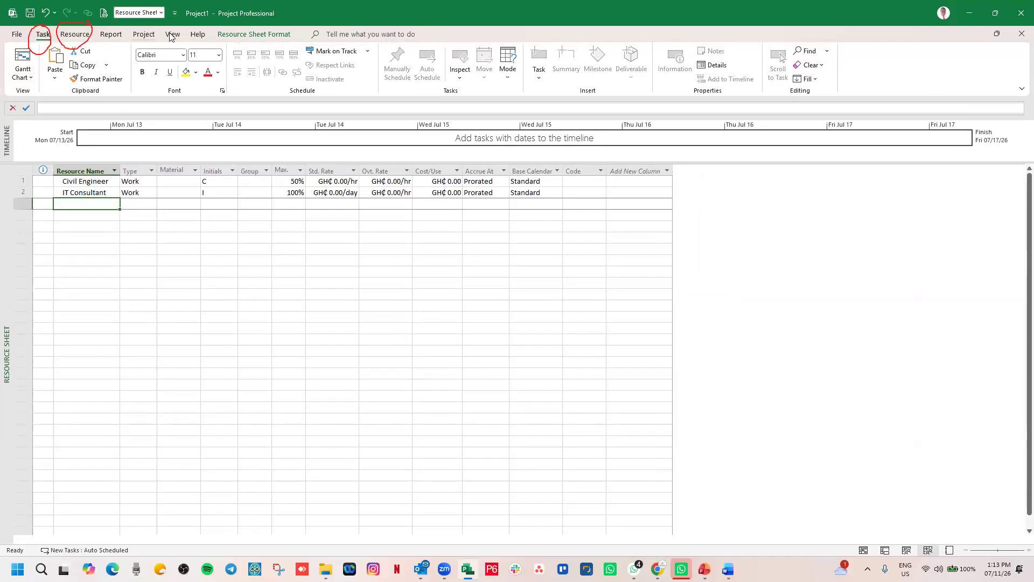
# Hide the Quick Access Toolbar and show it again
pyautogui.rightClick(246, 34)
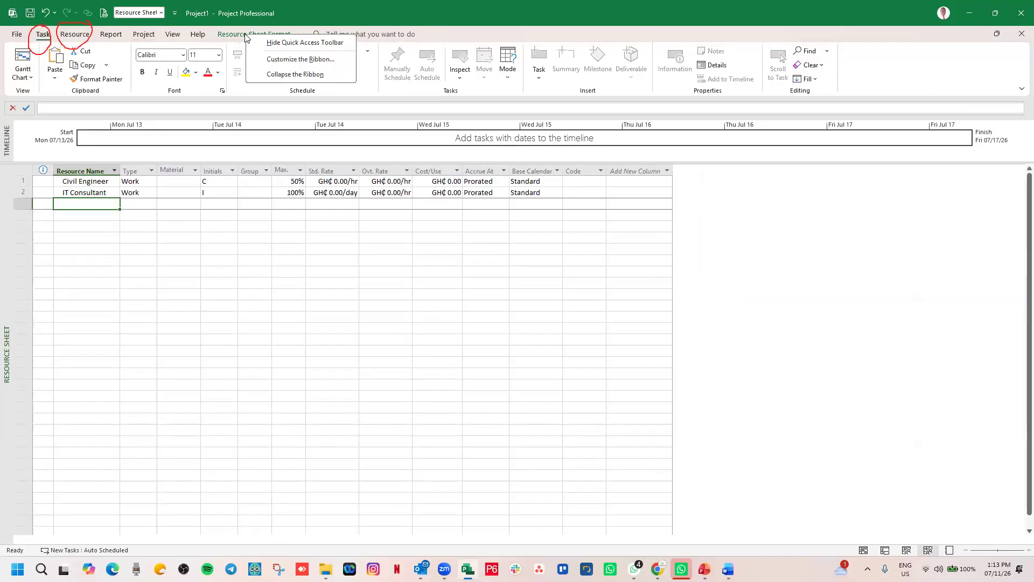
pyautogui.click(297, 46)
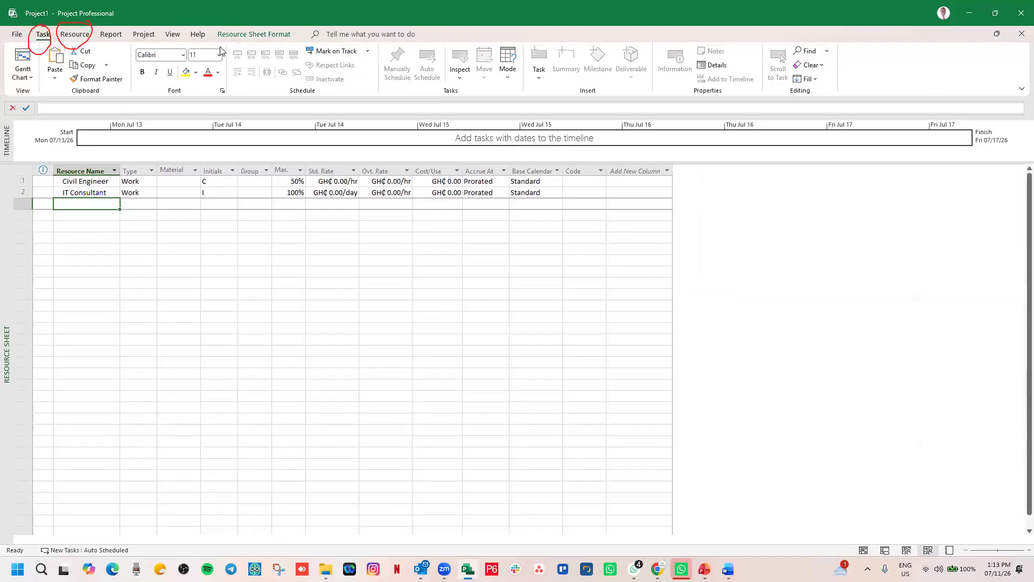
pyautogui.rightClick(241, 34)
pyautogui.click(280, 45)
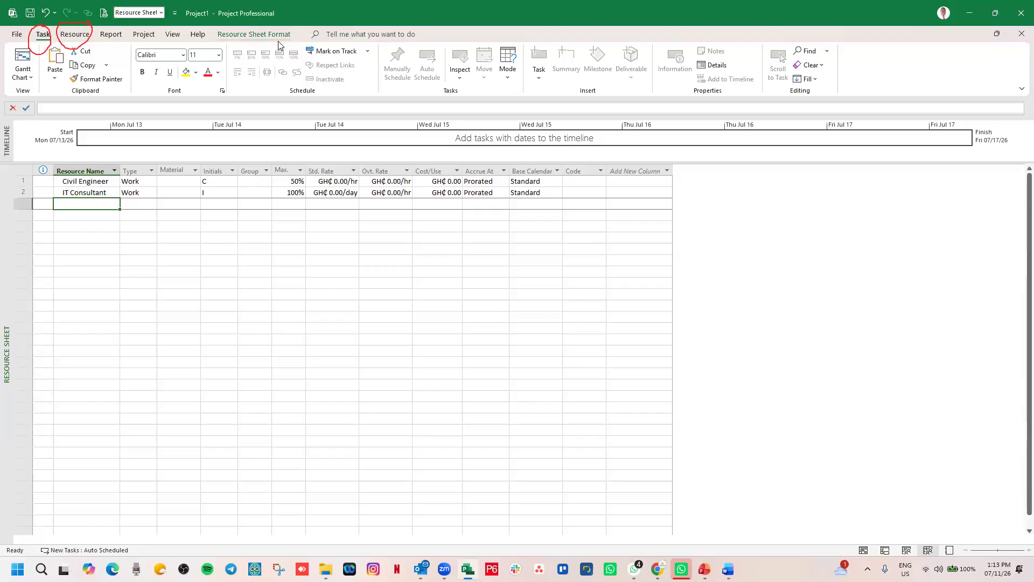
# Open the ribbon customization options and review the Quick Access Toolbar, Add-ins and Trust Center settings
pyautogui.rightClick(240, 35)
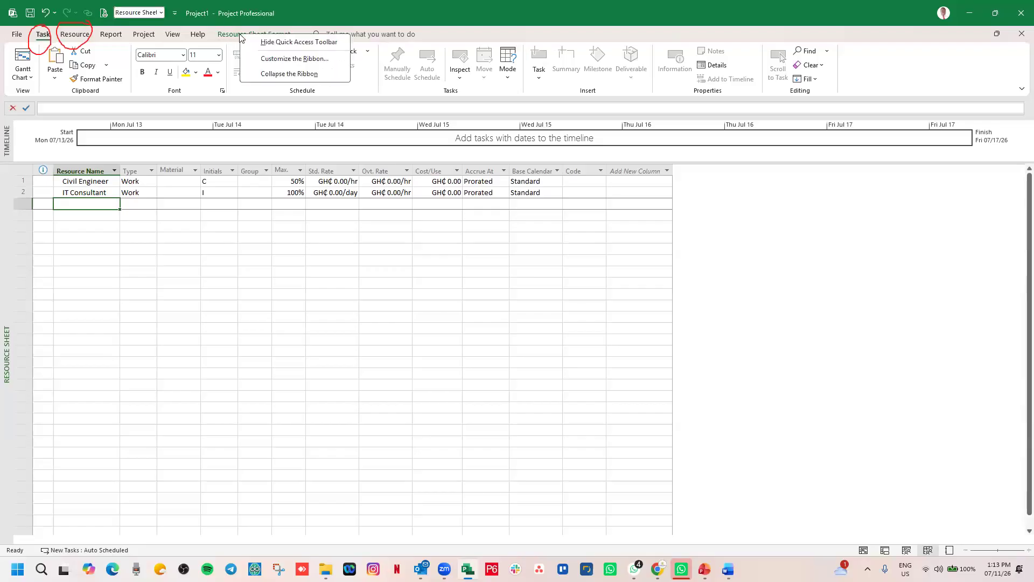
pyautogui.click(280, 60)
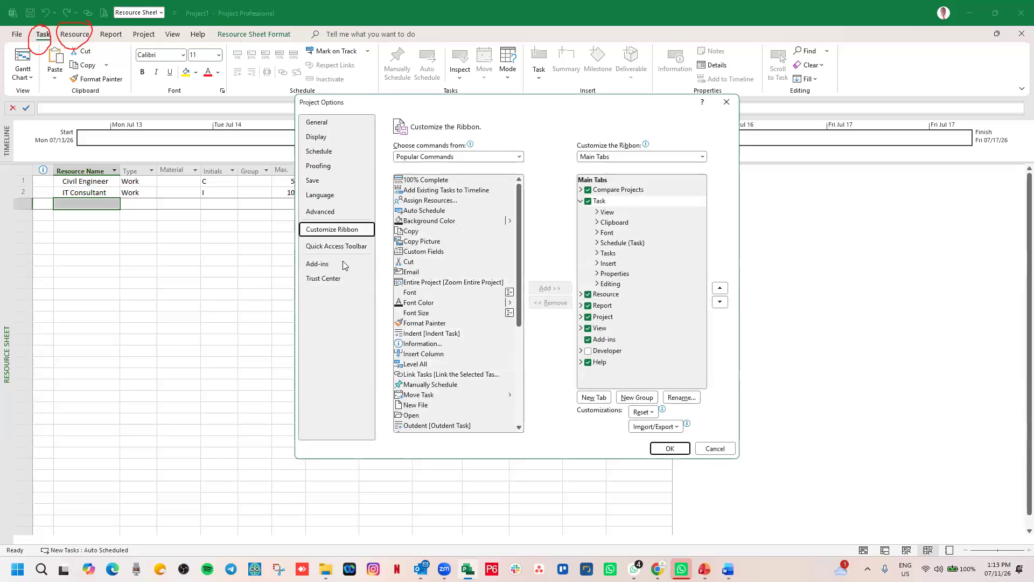
pyautogui.click(348, 246)
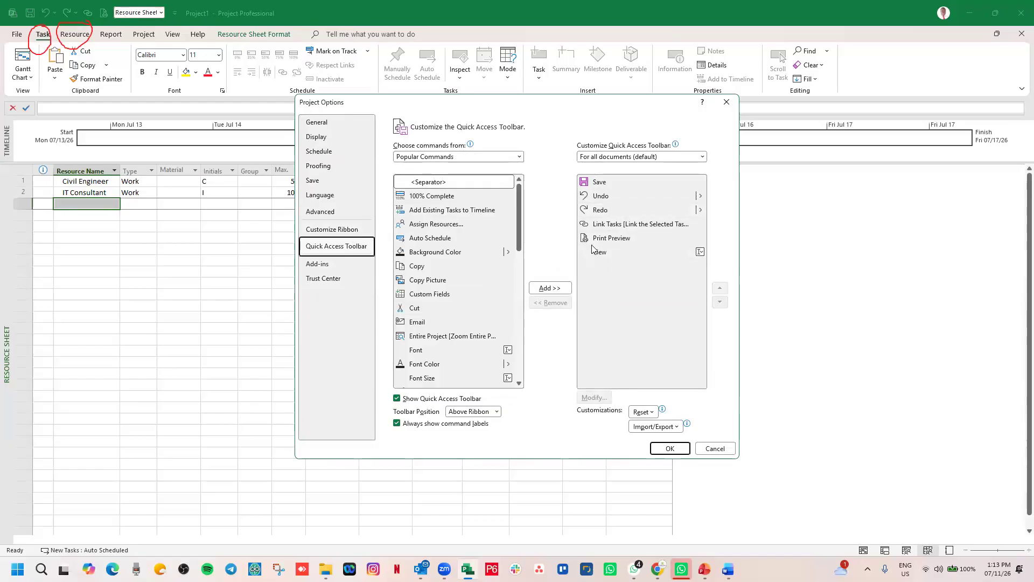
pyautogui.scroll(-3, 431, 253)
pyautogui.scroll(3, 431, 253)
pyautogui.click(325, 264)
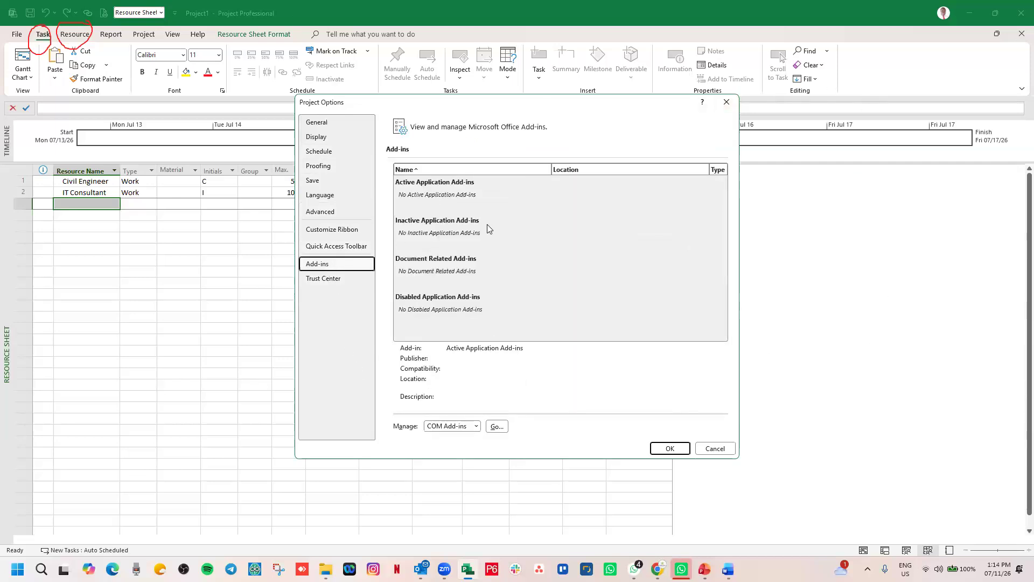
pyautogui.click(330, 284)
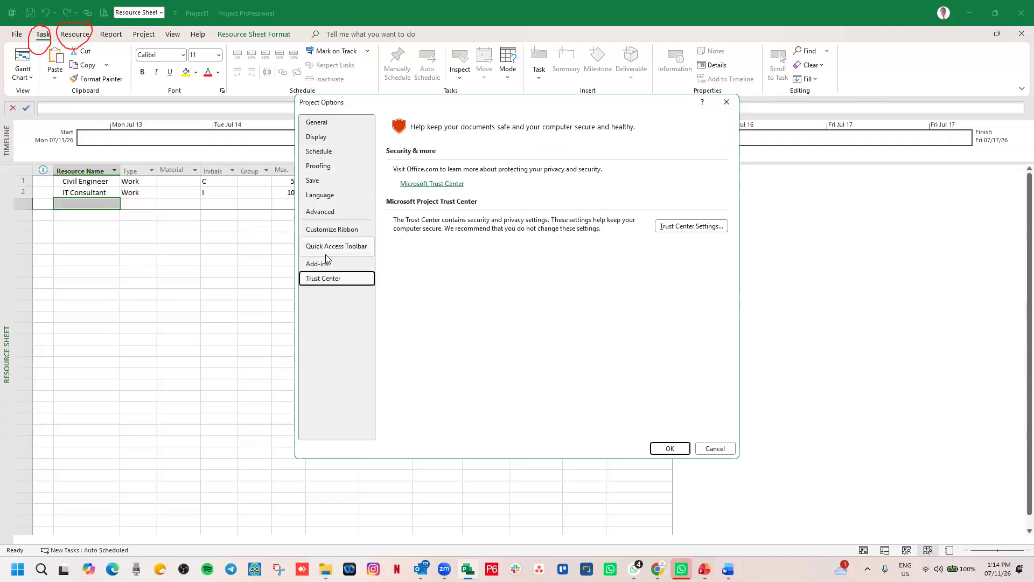
# Review the Add-ins, General, Display, Schedule and Advanced settings in the project options
pyautogui.click(316, 265)
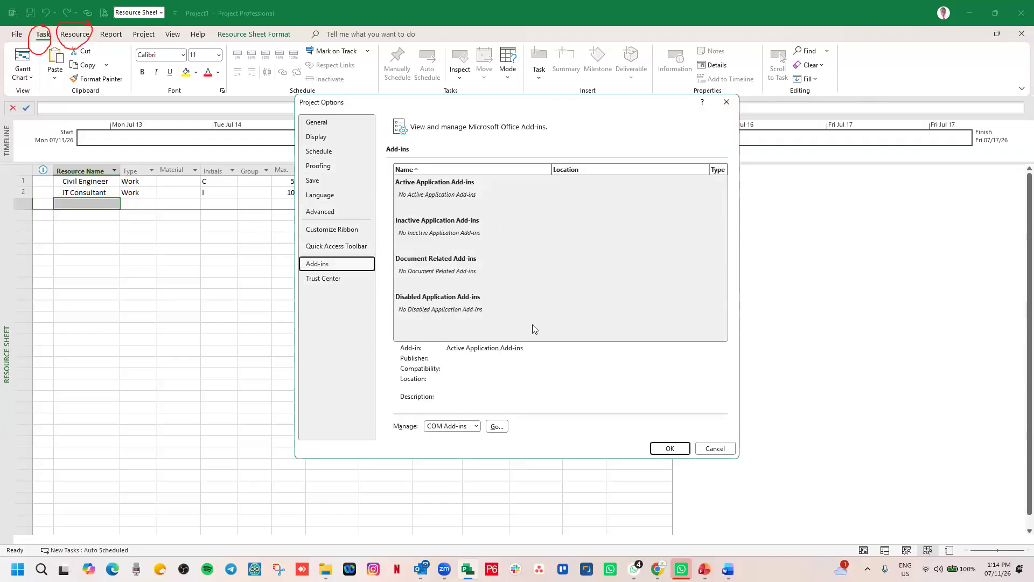
pyautogui.click(318, 126)
pyautogui.click(320, 138)
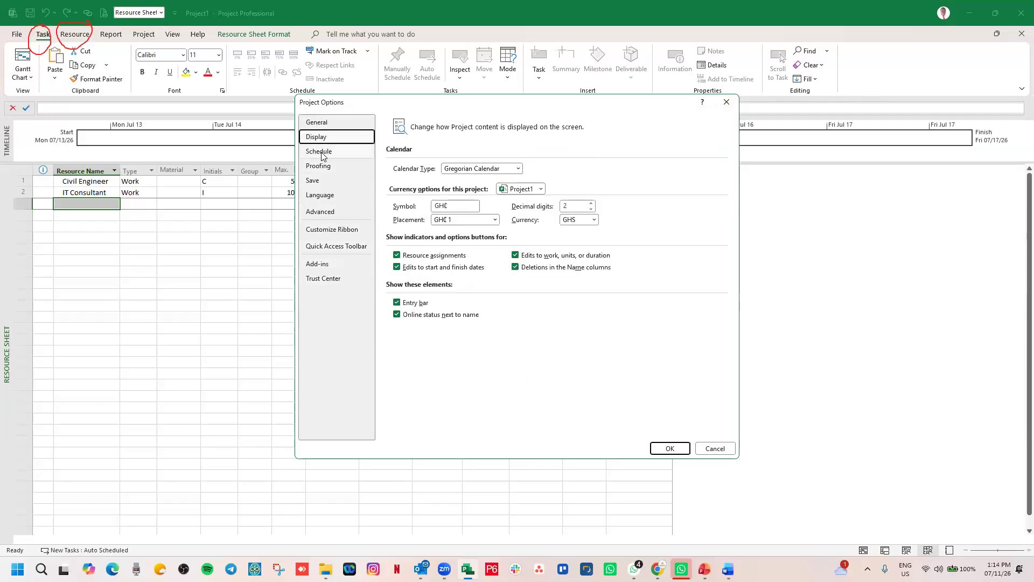
pyautogui.click(321, 153)
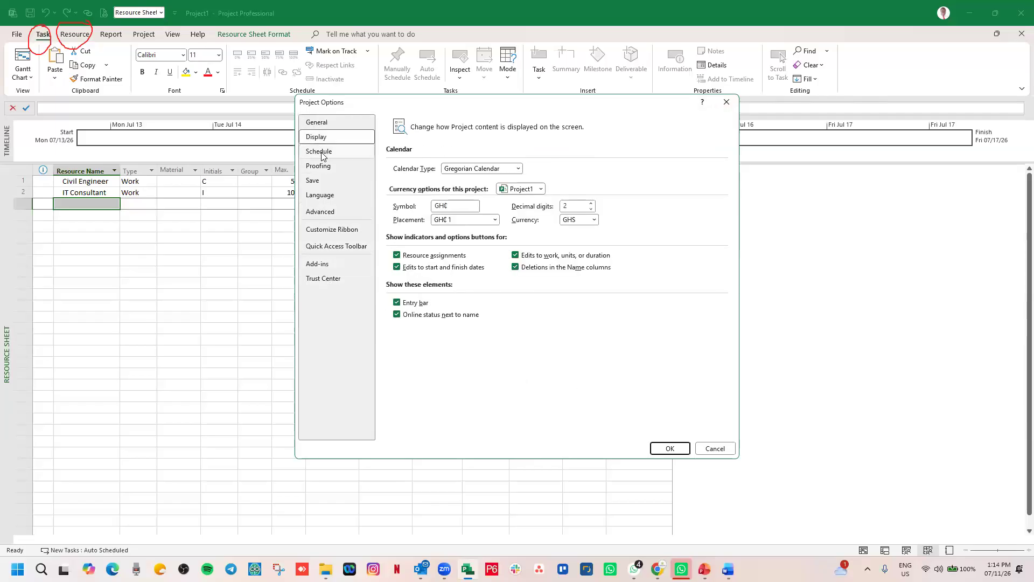
pyautogui.click(322, 214)
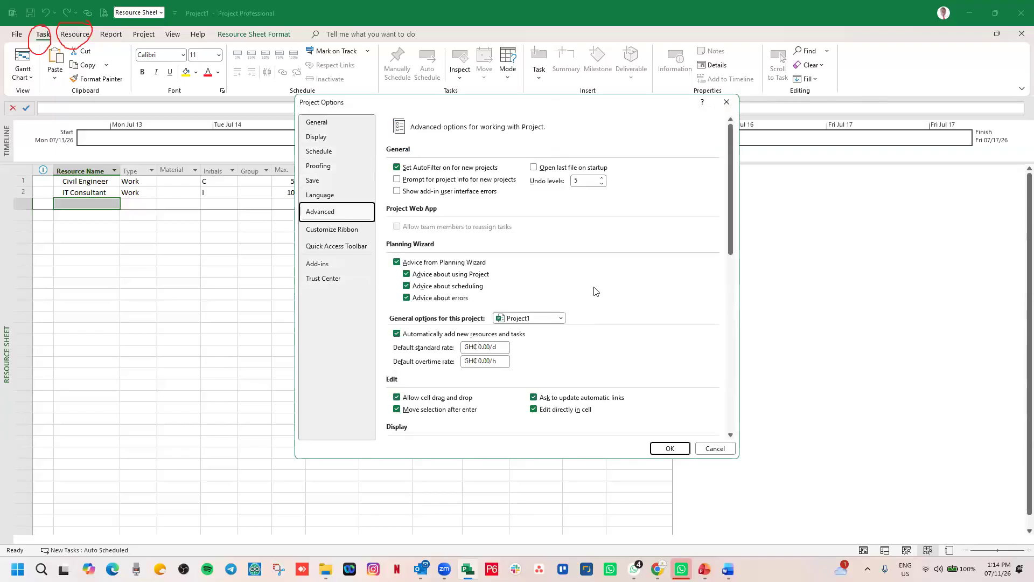
pyautogui.scroll(-10, 545, 308)
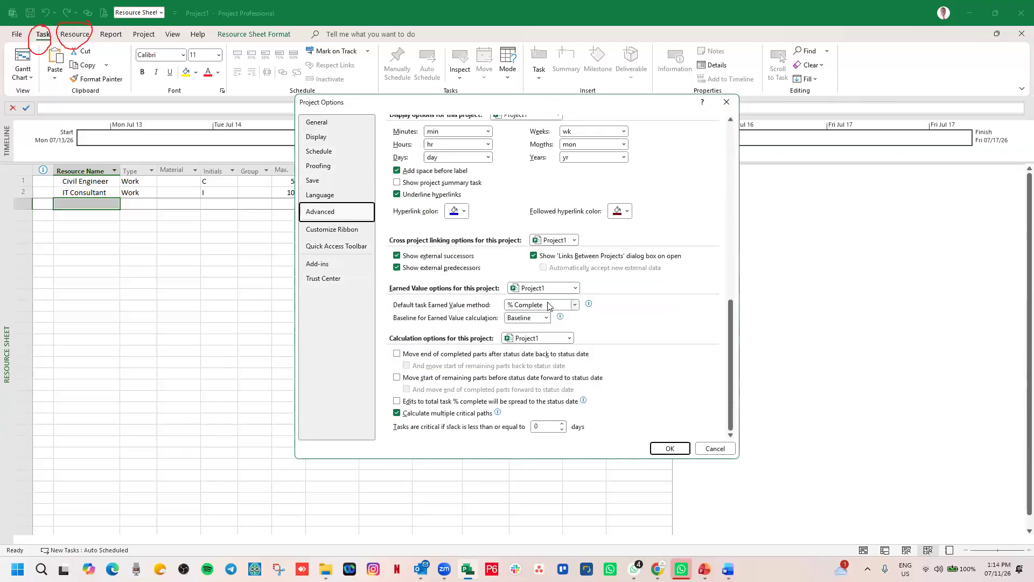
pyautogui.scroll(5, 549, 306)
pyautogui.scroll(2, 549, 306)
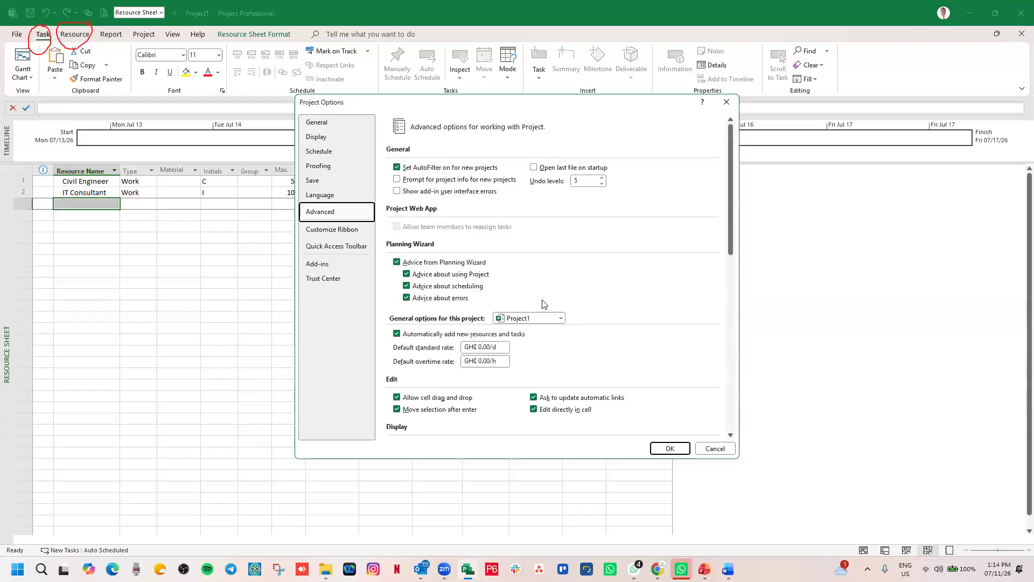
# Return to the ribbon customization settings, move the View tab above Project and back, and close the options
pyautogui.click(337, 246)
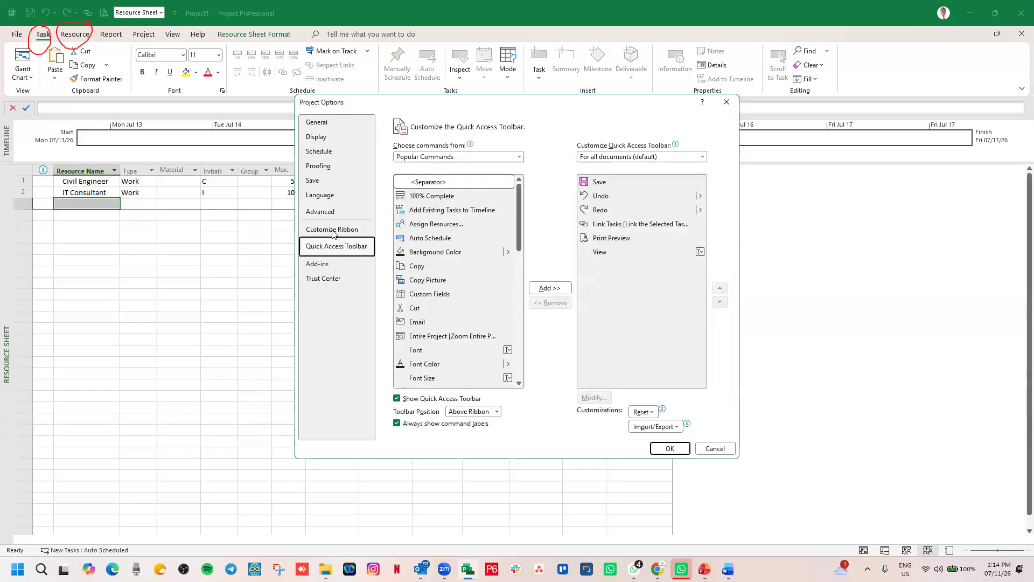
pyautogui.click(320, 231)
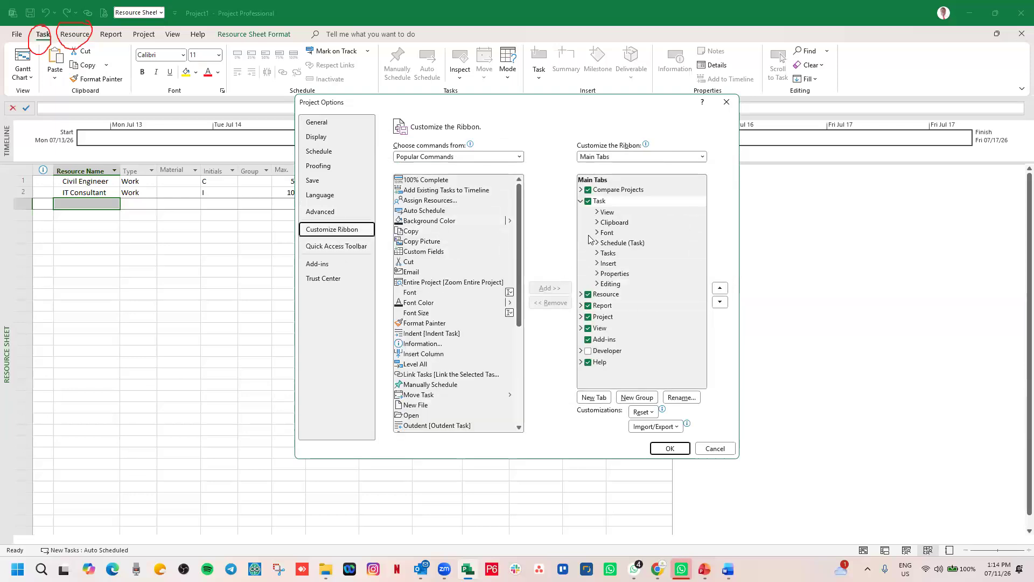
pyautogui.click(581, 201)
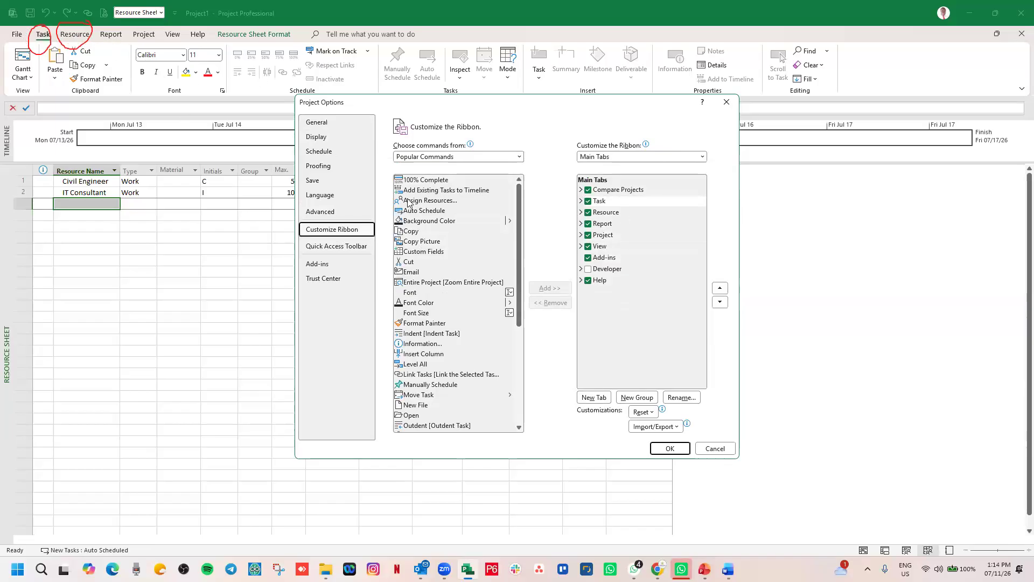
pyautogui.click(604, 270)
pyautogui.click(600, 247)
pyautogui.click(720, 289)
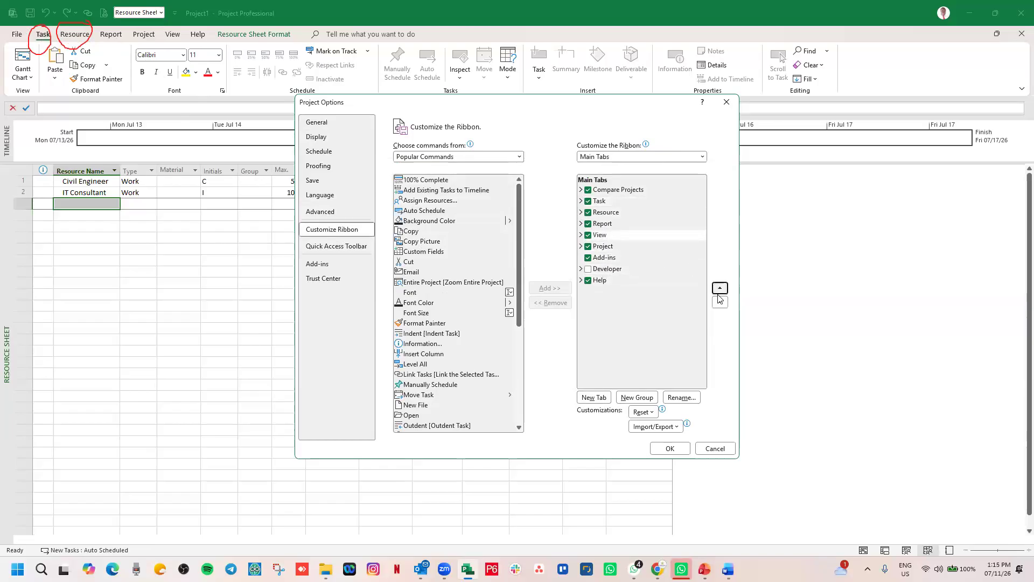
pyautogui.click(722, 303)
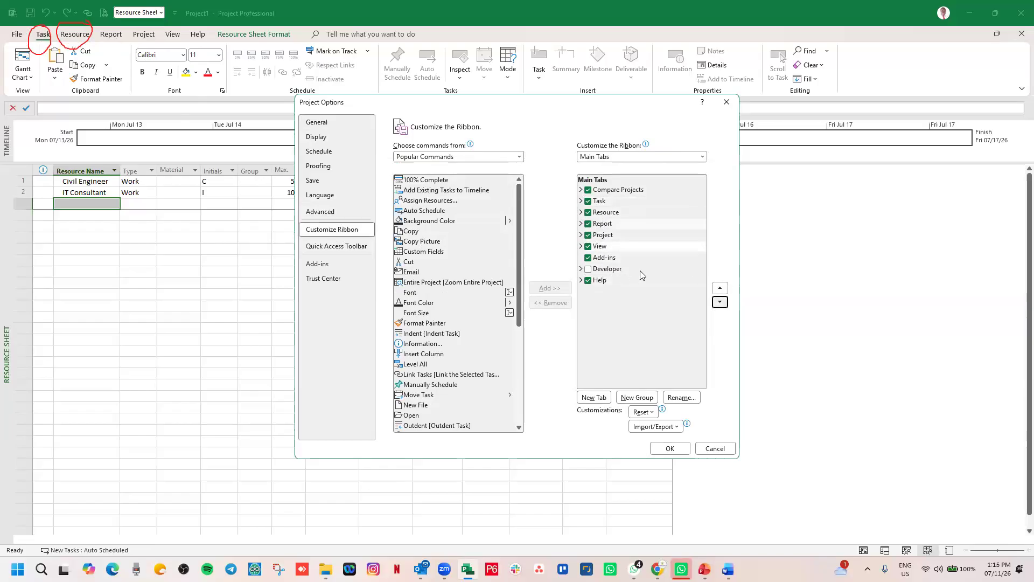
pyautogui.click(669, 449)
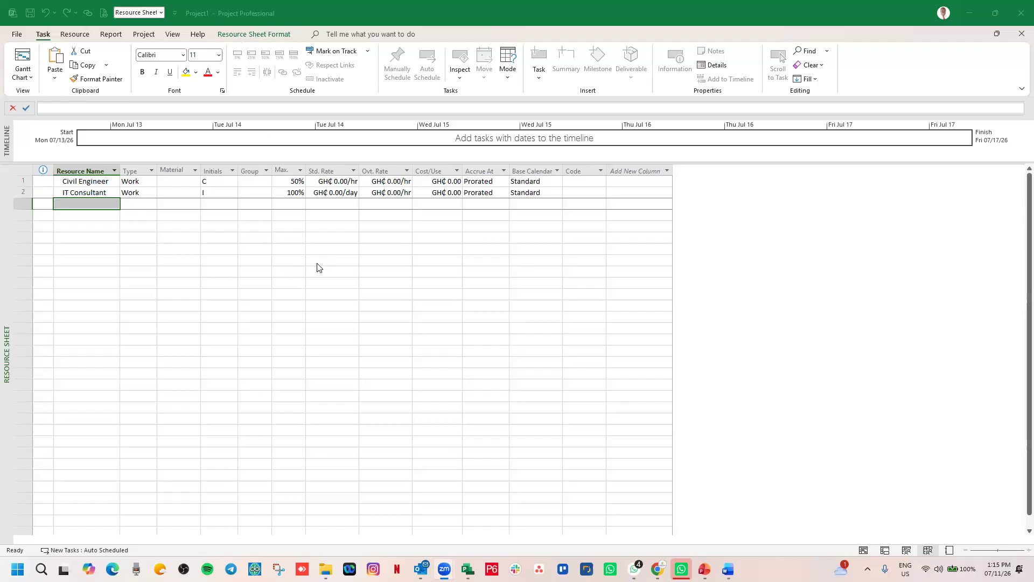
# Inspect the list of available views and the list of tables for the resource sheet
pyautogui.rightClick(6, 260)
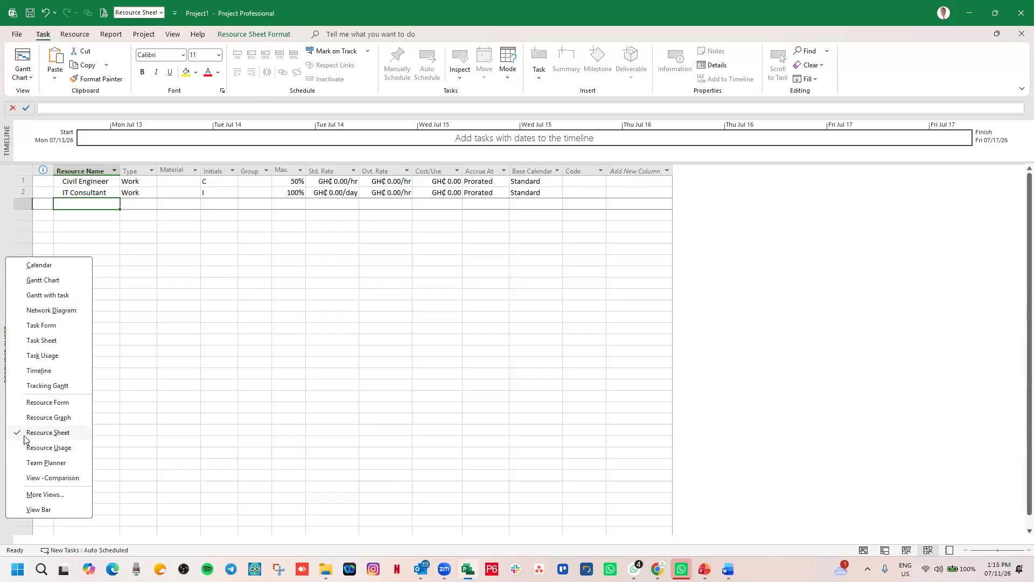
pyautogui.click(24, 170)
pyautogui.rightClick(24, 170)
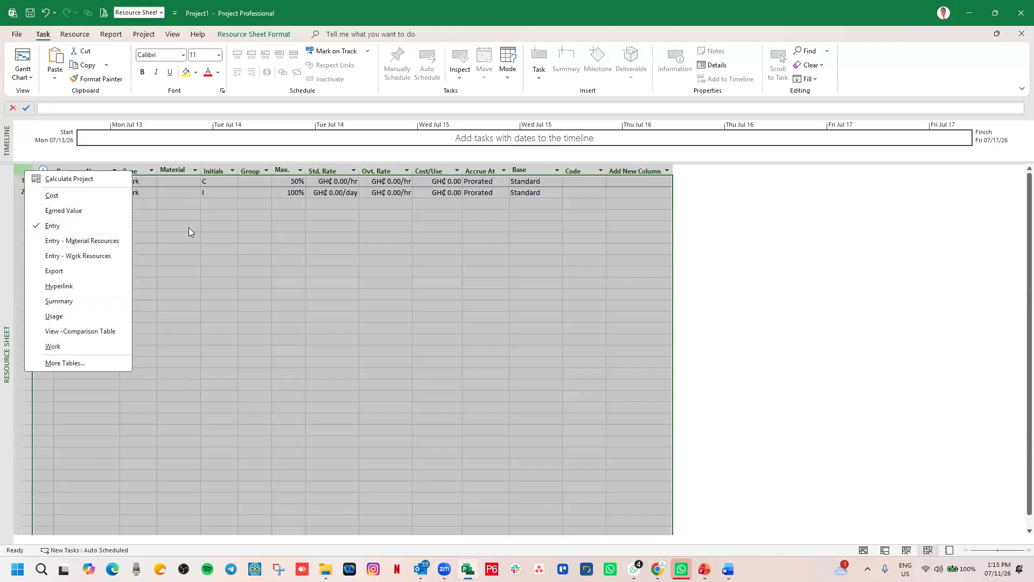
pyautogui.press('Escape')
# Check the custom and built-in views offered on the Task ribbon
pyautogui.click(32, 76)
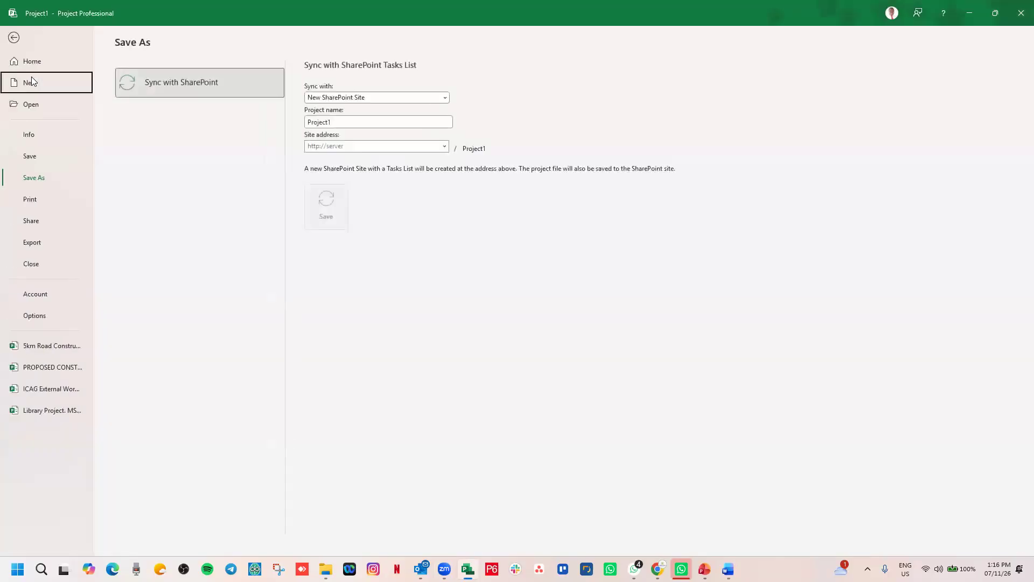
pyautogui.click(14, 38)
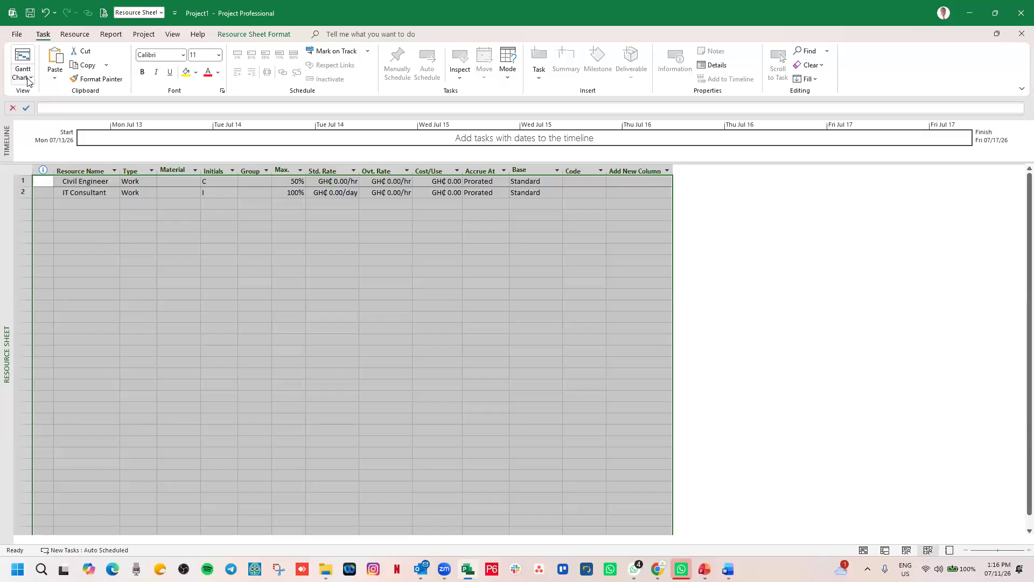
pyautogui.click(30, 80)
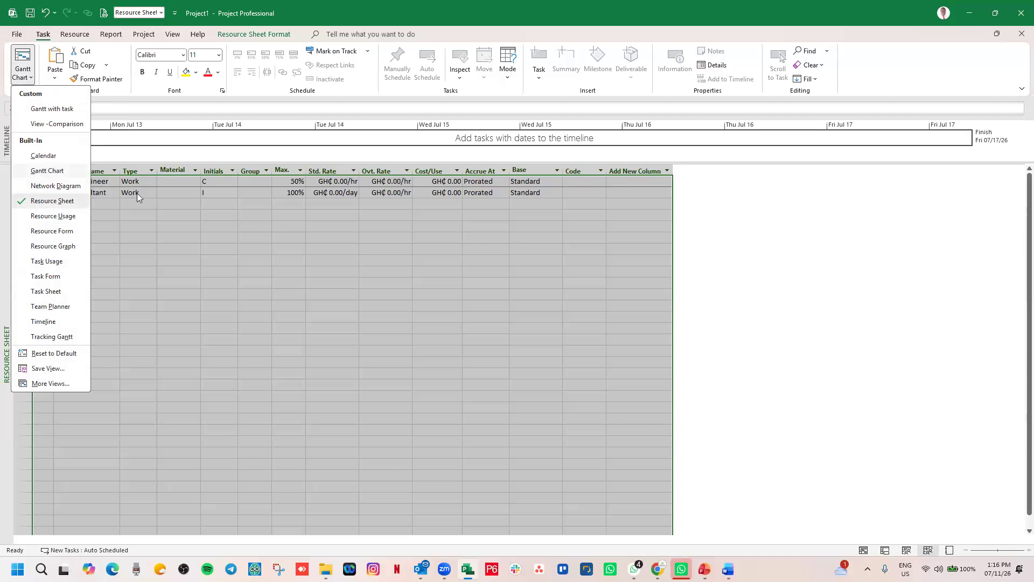
pyautogui.press('Escape')
# Switch the project from the Resource Sheet to the Gantt Chart view
pyautogui.rightClick(9, 301)
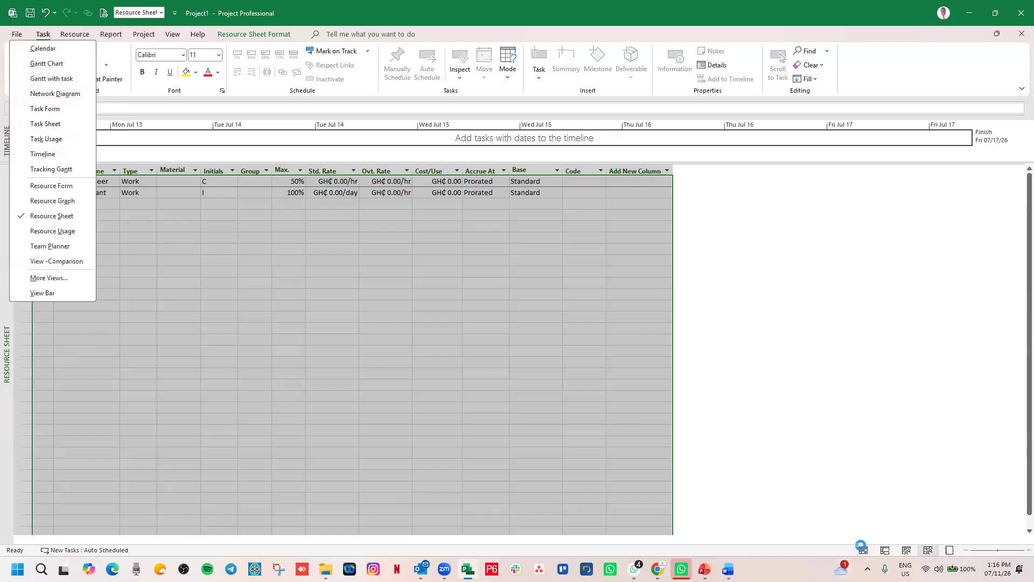
pyautogui.click(863, 549)
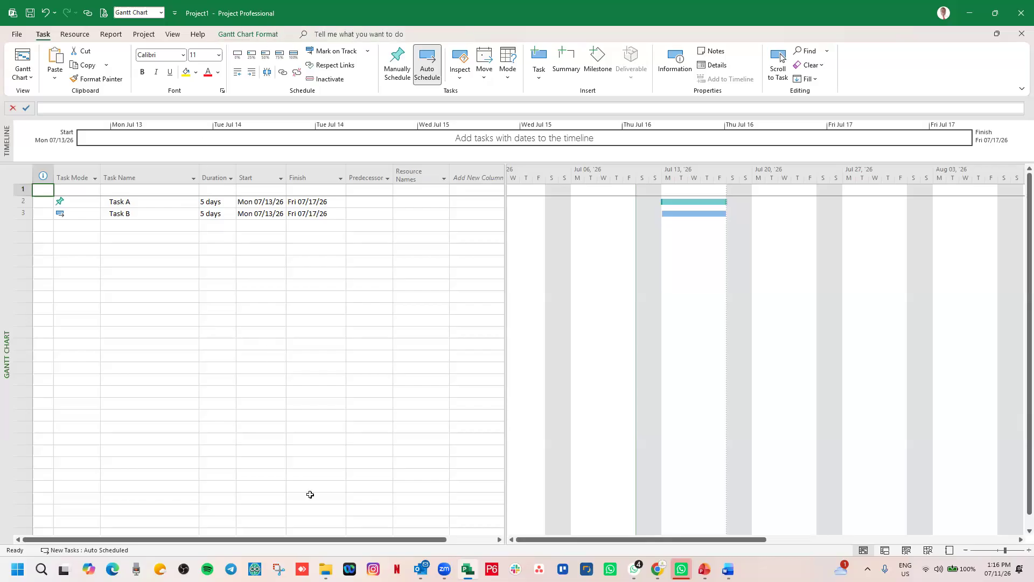
pyautogui.hotkey('ctrl', '2')
pyautogui.moveTo(268, 24)
pyautogui.mouseDown()
pyautogui.moveTo(231, 45)
pyautogui.moveTo(289, 37)
pyautogui.moveTo(265, 24)
pyautogui.mouseUp()
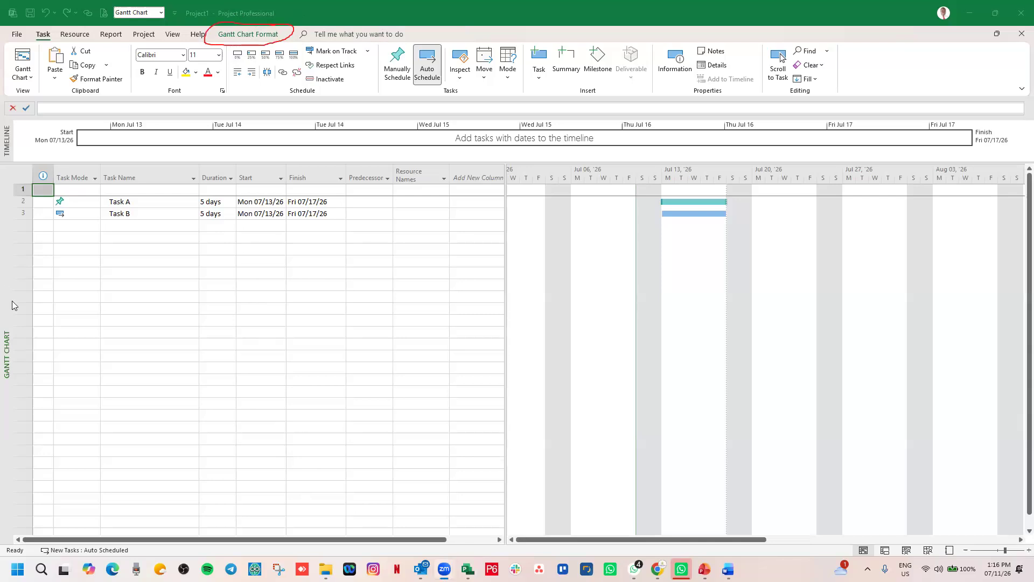
# Check which view is active in the list of available views and dismiss the list
pyautogui.rightClick(6, 276)
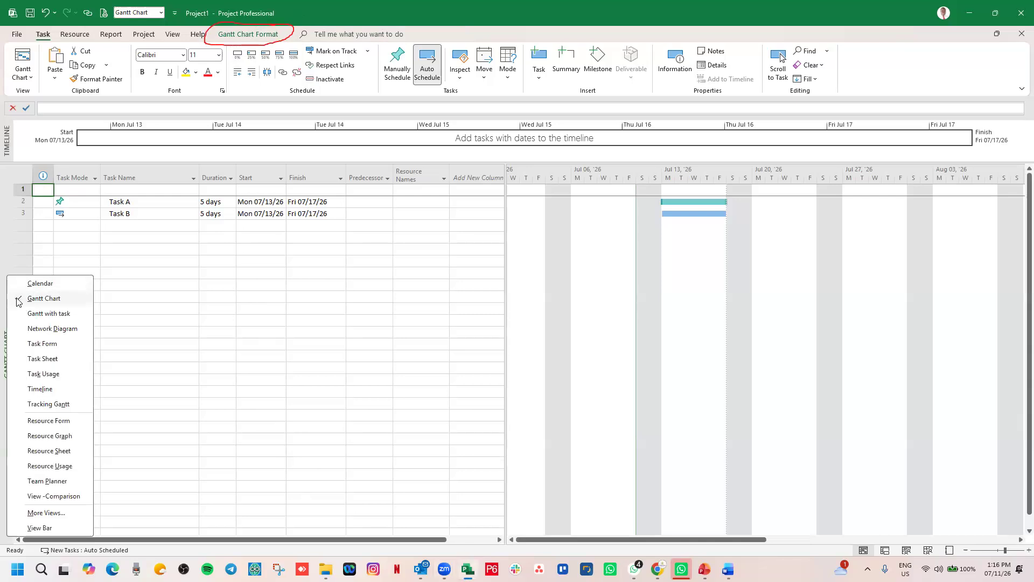
pyautogui.click(306, 275)
pyautogui.click(307, 276)
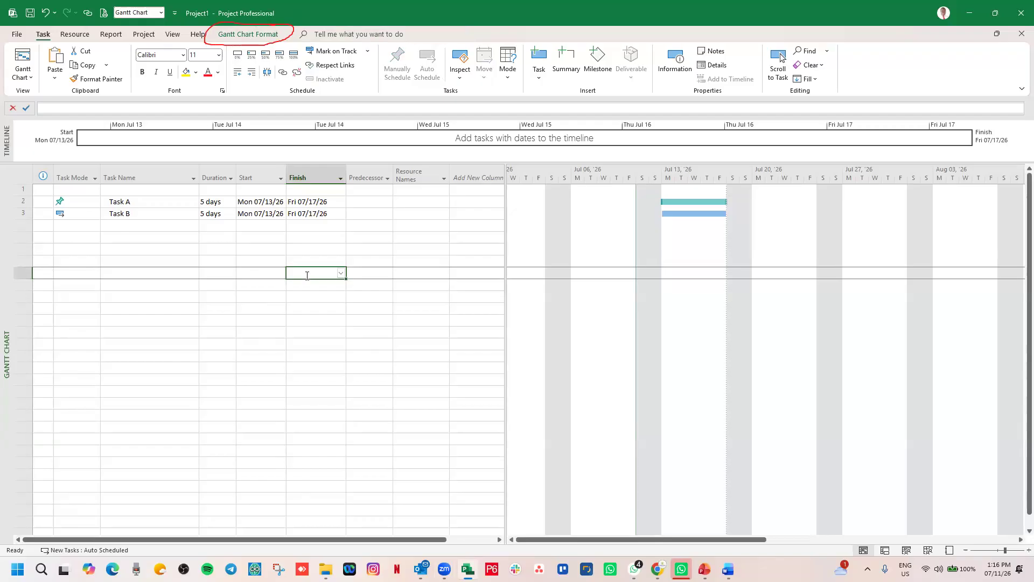
pyautogui.rightClick(307, 276)
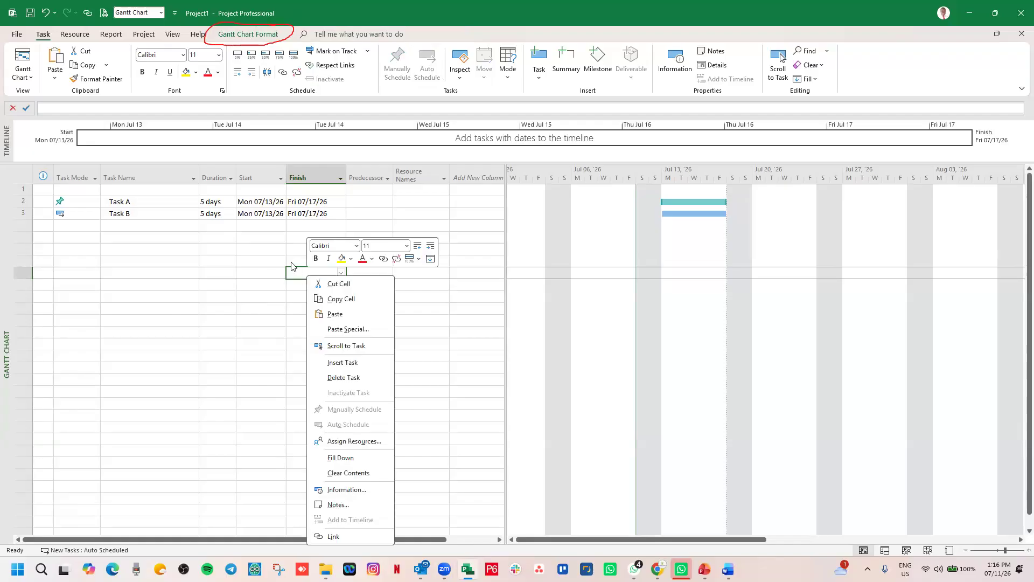
pyautogui.click(230, 298)
pyautogui.click(227, 297)
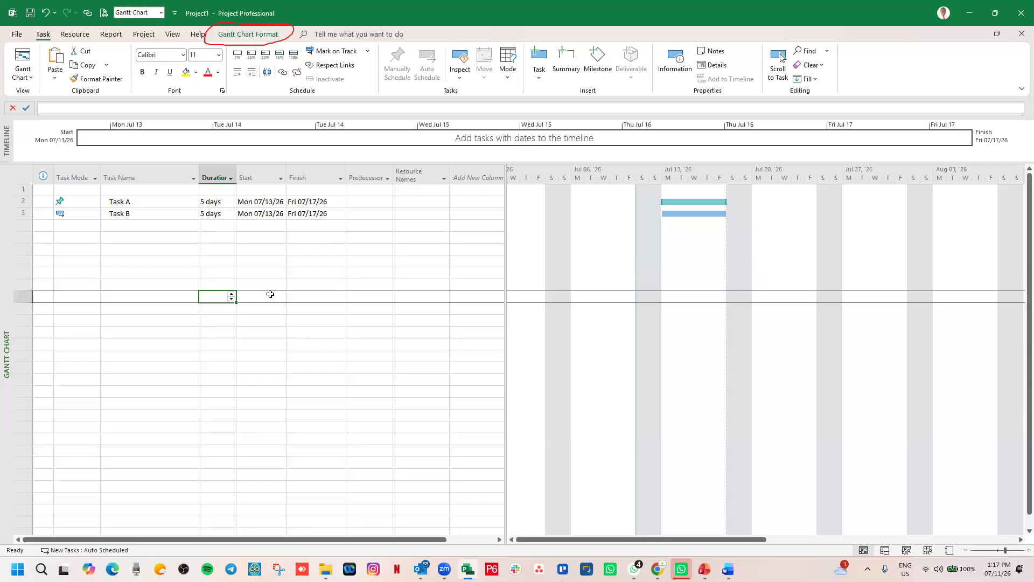
# Open the working time settings and check the Standard calendar's working times for July 1 to 5, 2026
pyautogui.click(144, 35)
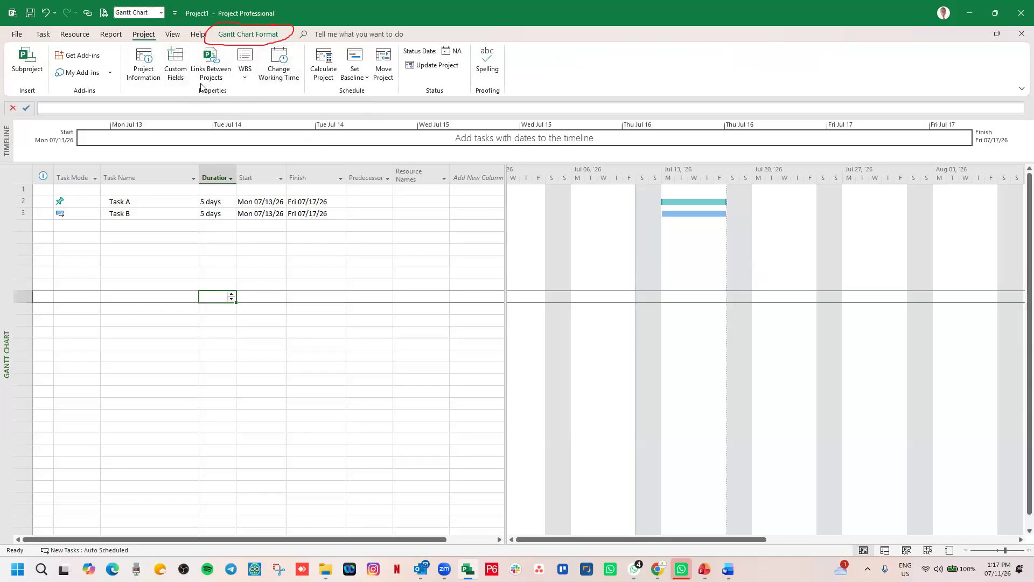
pyautogui.click(278, 68)
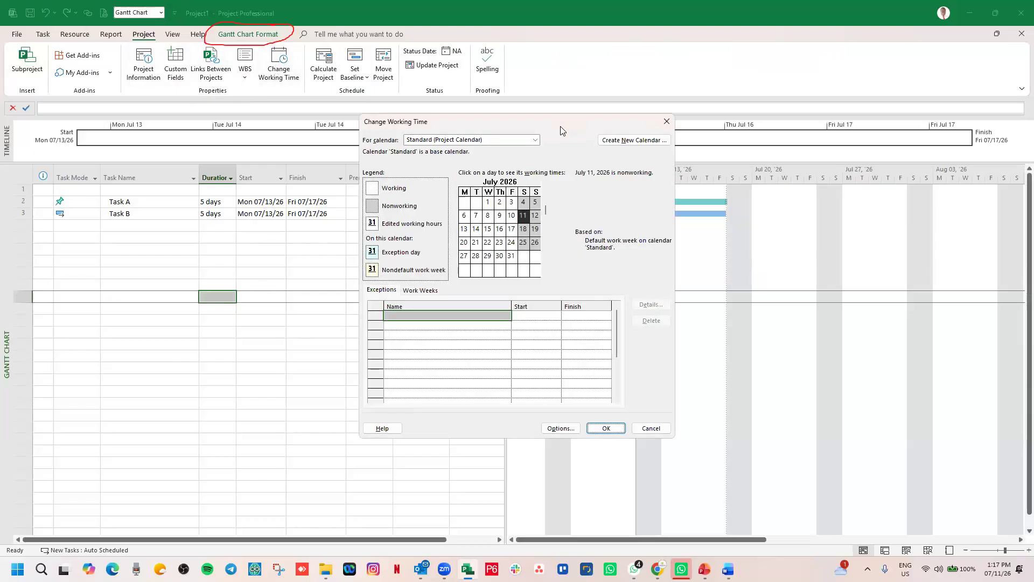
pyautogui.moveTo(561, 126); pyautogui.dragTo(613, 103)
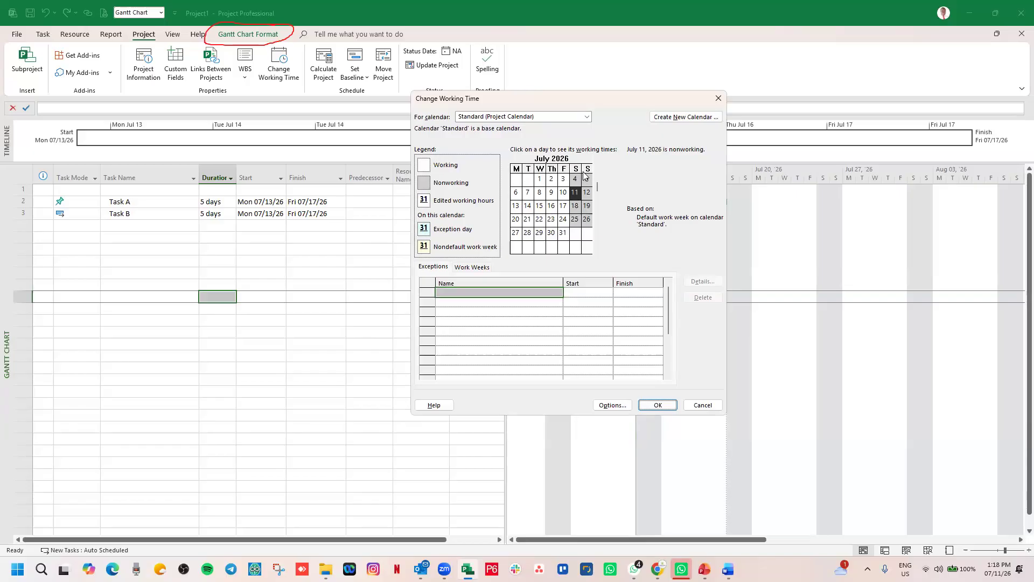
pyautogui.click(539, 178)
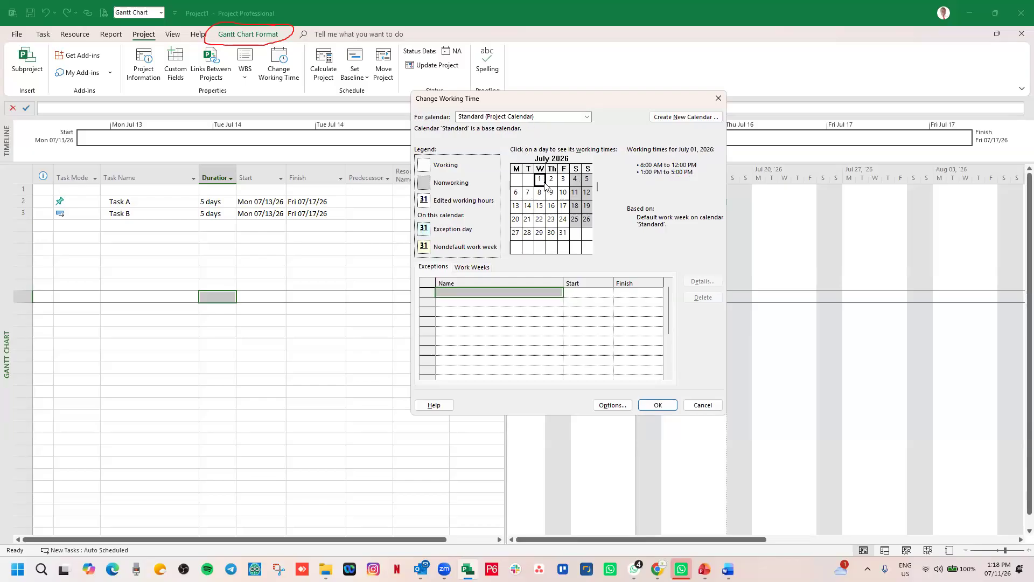
pyautogui.click(553, 181)
pyautogui.click(563, 182)
pyautogui.click(576, 179)
pyautogui.click(587, 180)
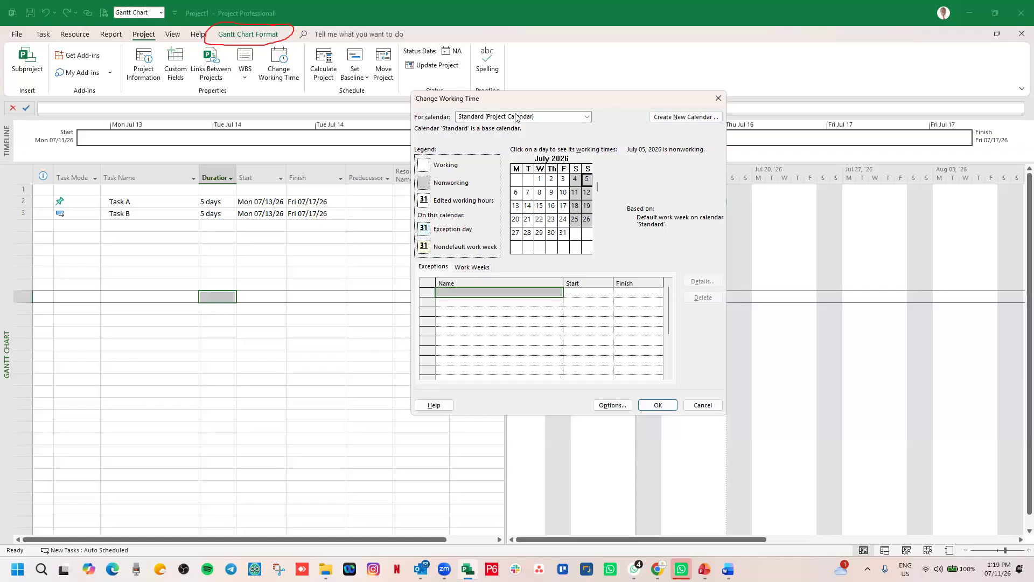
# Show the Night Shift calendar and check its working times for July 2, 3 and 4, 2026
pyautogui.click(586, 119)
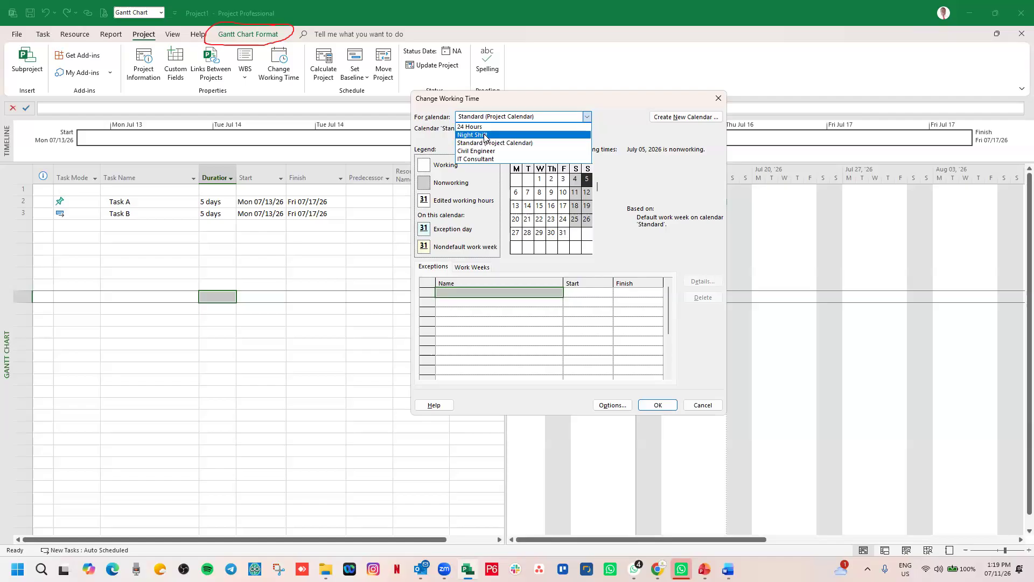
pyautogui.click(484, 136)
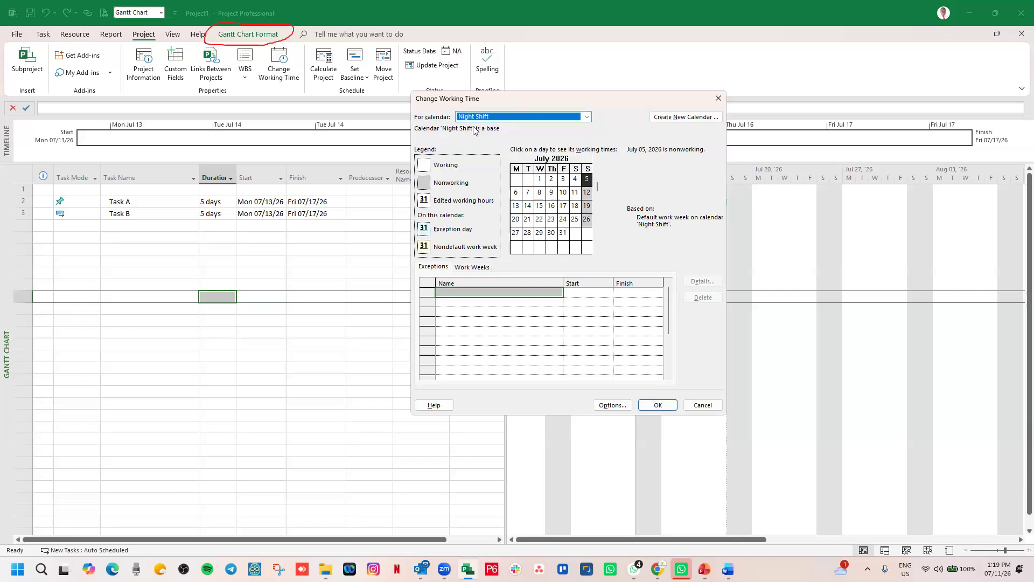
pyautogui.click(562, 181)
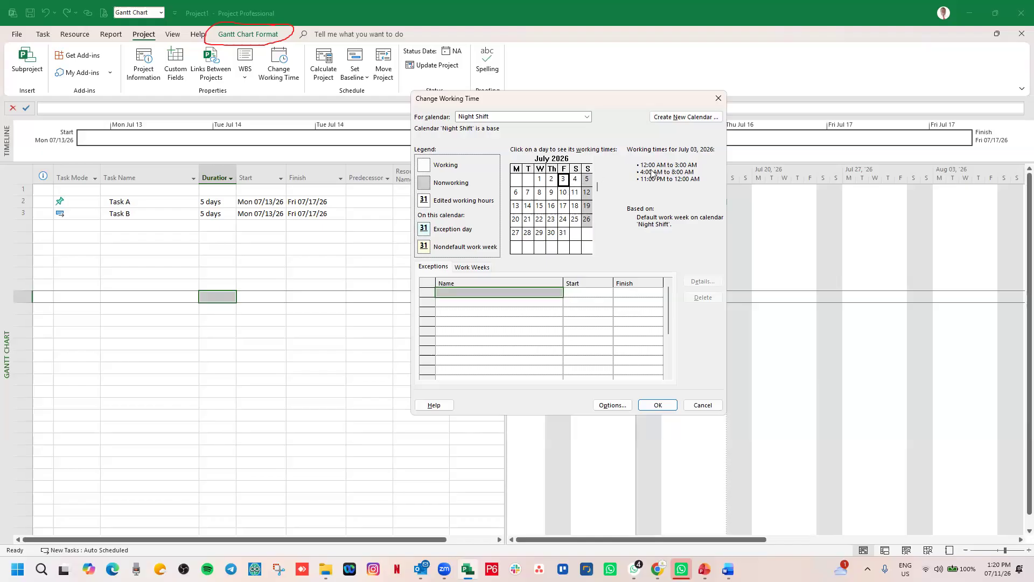
pyautogui.click(552, 181)
pyautogui.click(563, 180)
pyautogui.click(575, 180)
# Check the working times of the 24 Hours calendar and return to the Standard project calendar
pyautogui.click(587, 117)
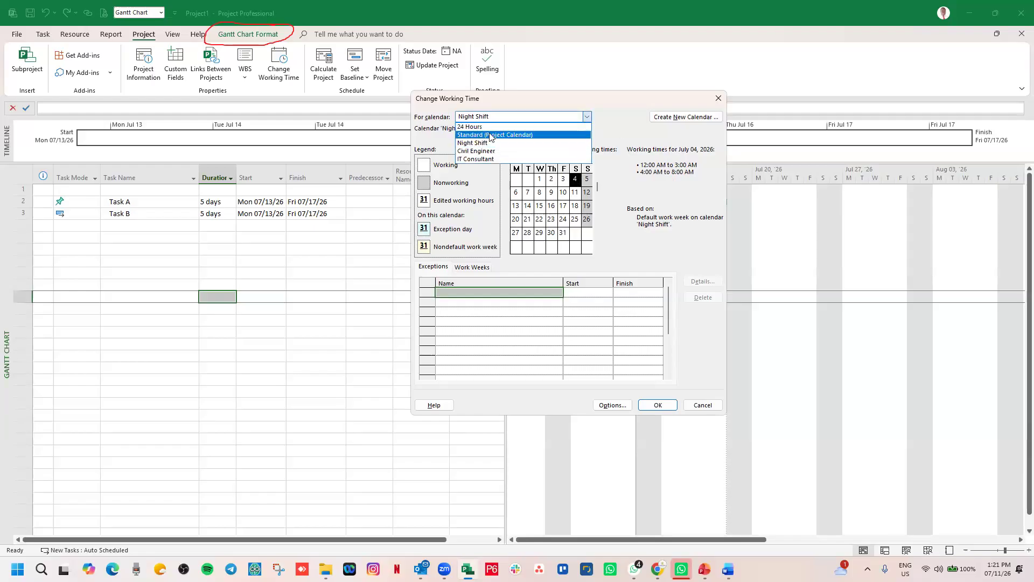
pyautogui.click(491, 127)
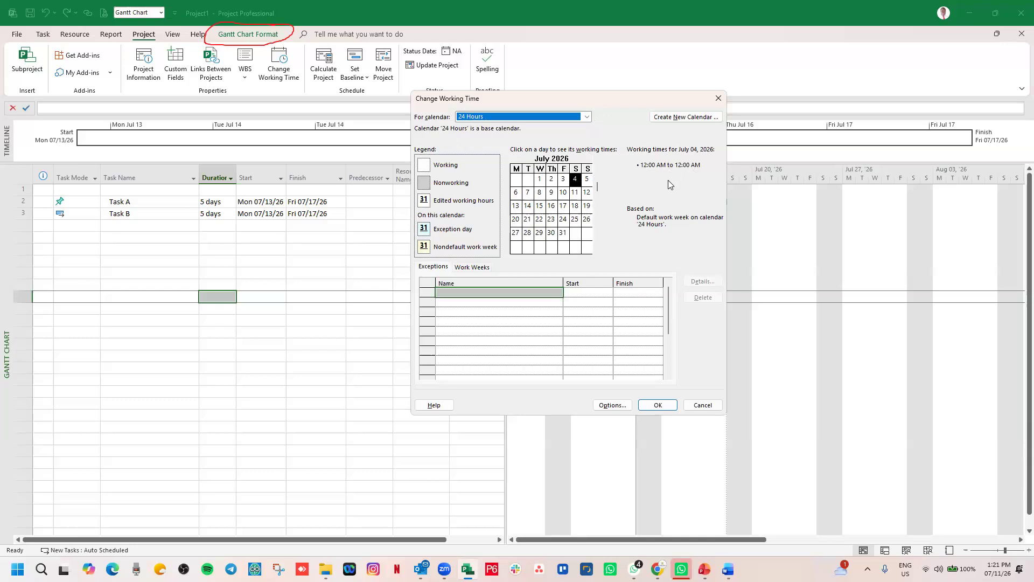
pyautogui.click(588, 117)
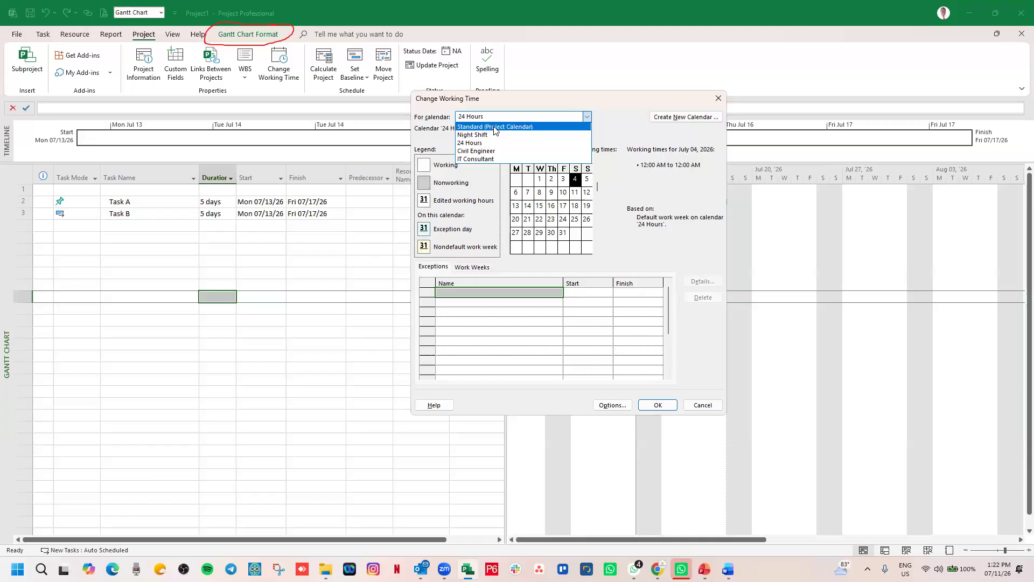
pyautogui.click(495, 127)
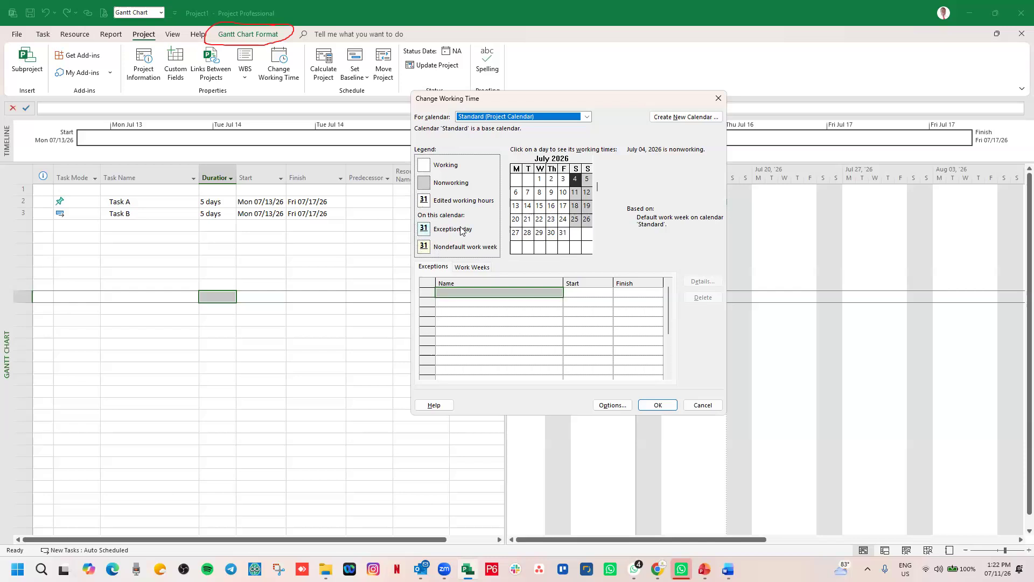
# Review the exceptions and the work weeks defined for the Standard calendar
pyautogui.click(434, 267)
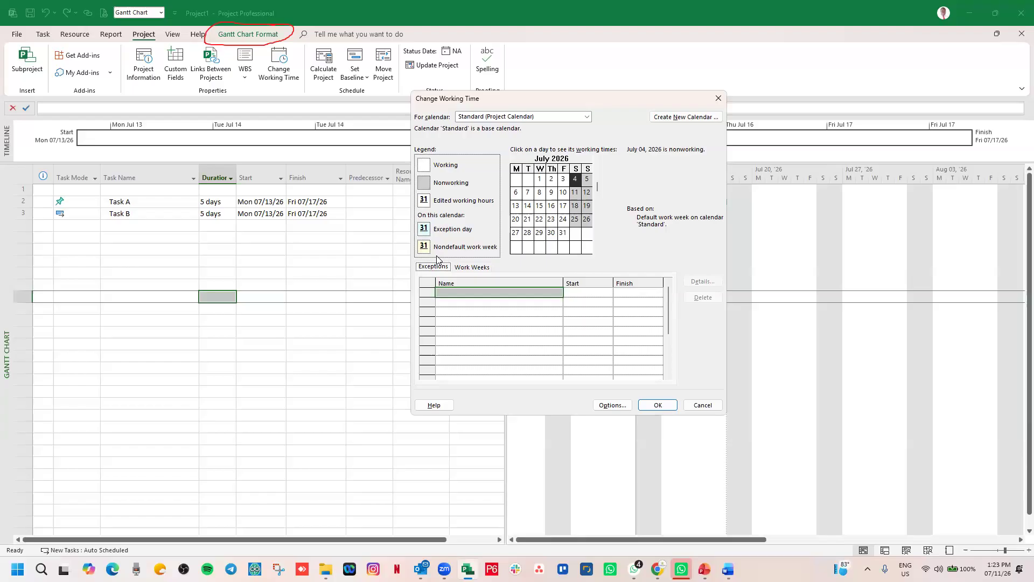
pyautogui.click(469, 295)
pyautogui.click(431, 265)
pyautogui.click(472, 267)
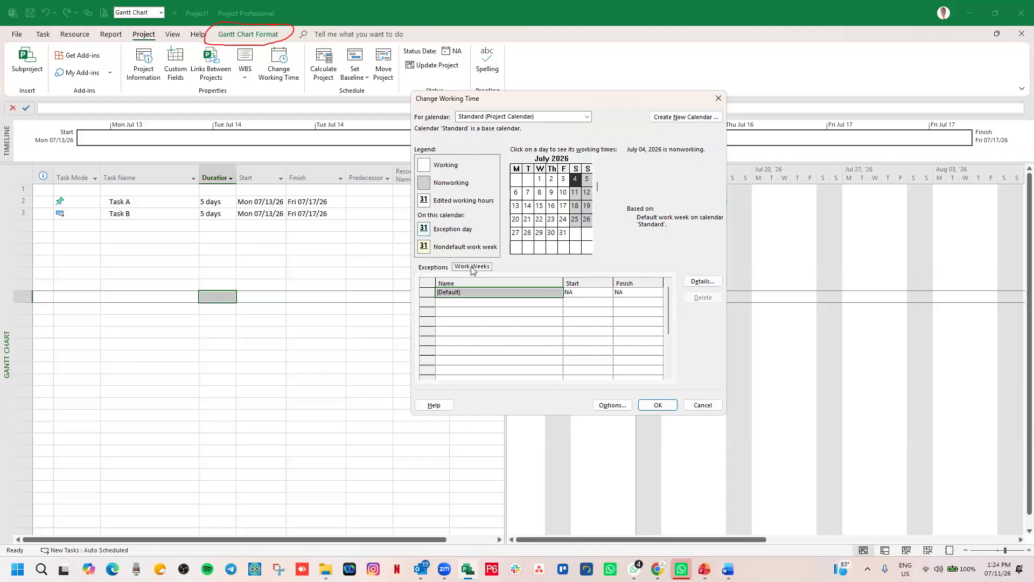
pyautogui.click(440, 269)
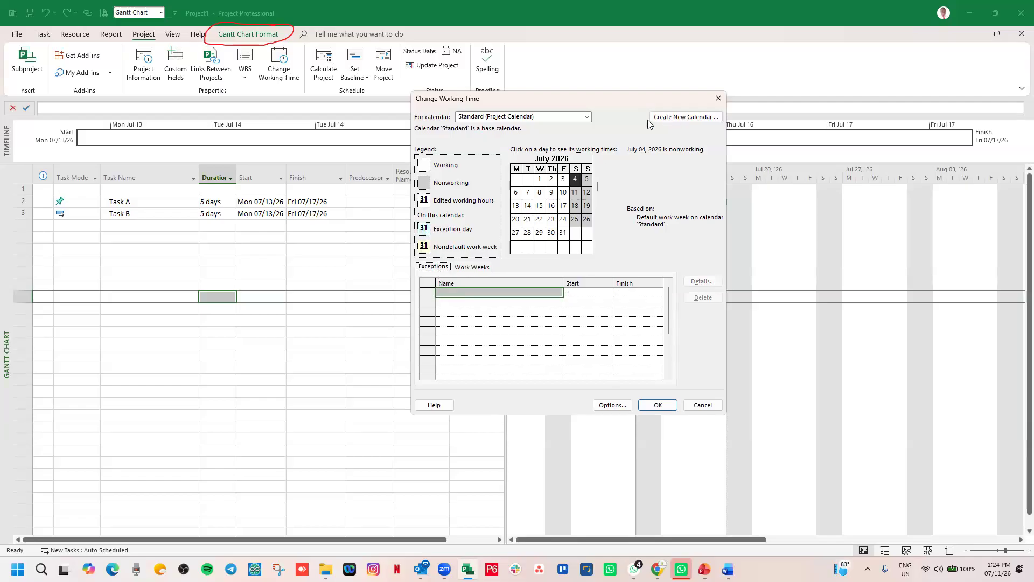
# Create a new base calendar named MS Project July 2026 as a copy of the Standard calendar
pyautogui.click(682, 119)
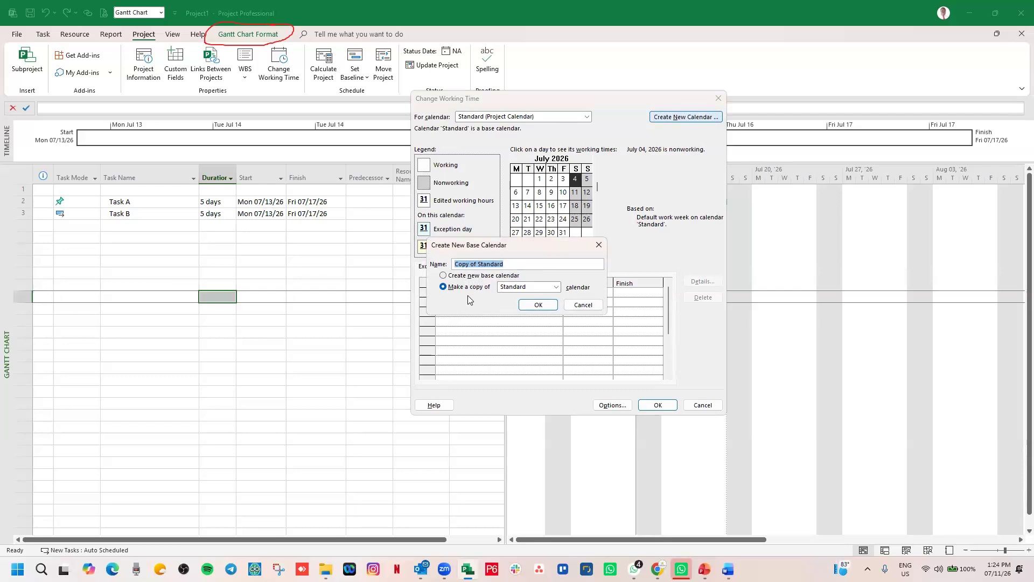
pyautogui.click(556, 287)
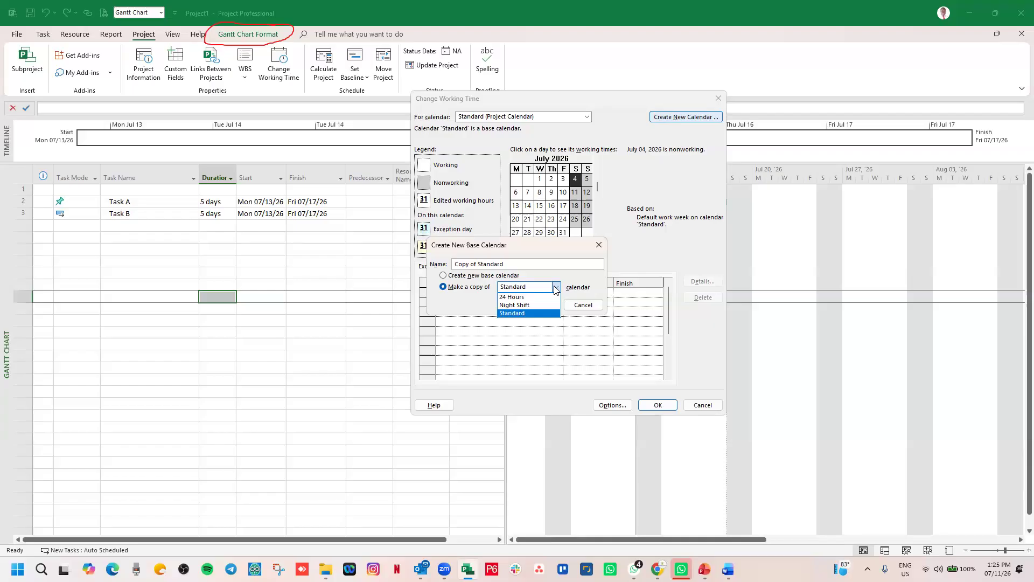
pyautogui.click(514, 313)
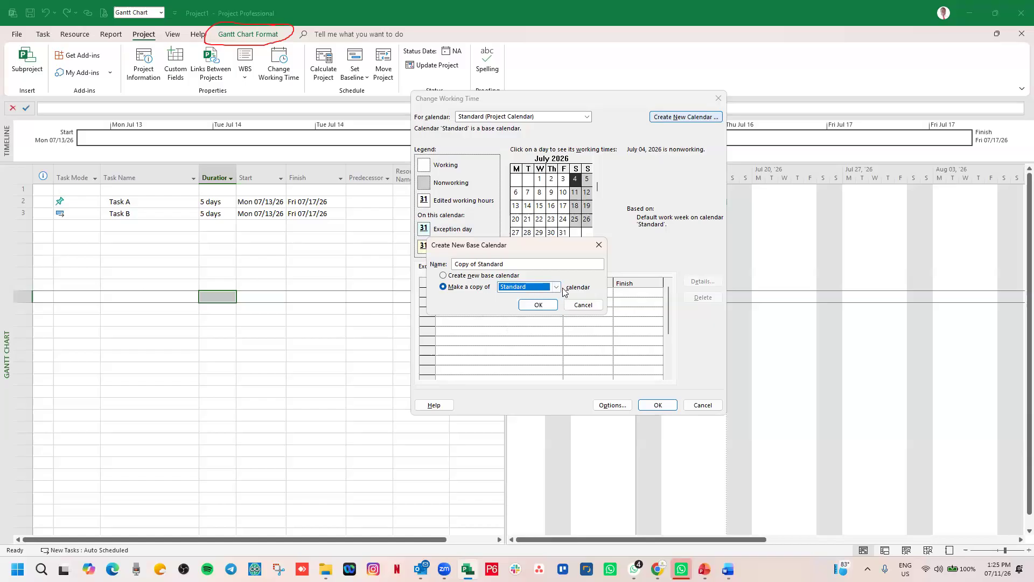
pyautogui.moveTo(506, 263); pyautogui.dragTo(446, 269)
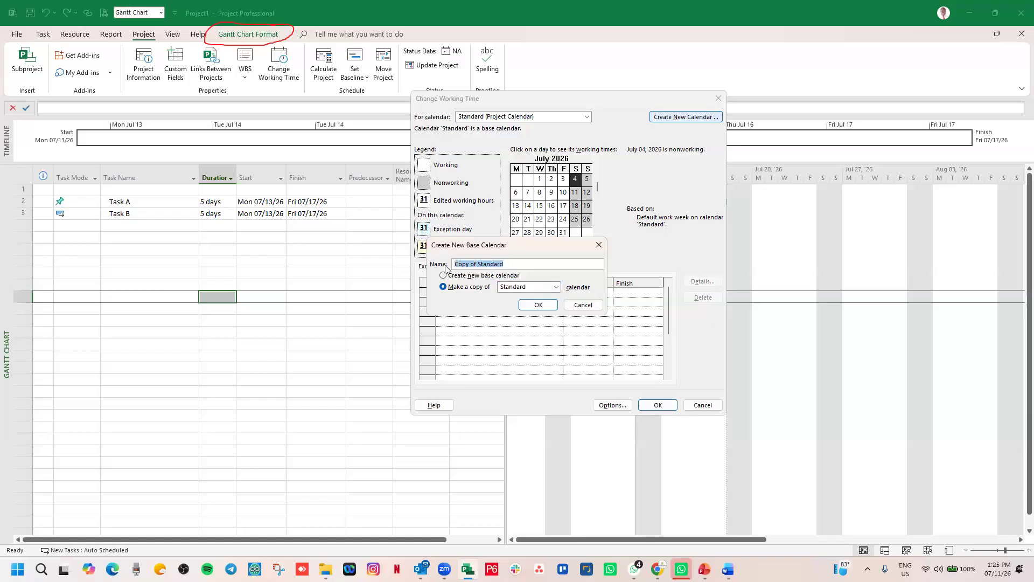
pyautogui.write('MS Project')
pyautogui.write('July 2026')
pyautogui.click(539, 305)
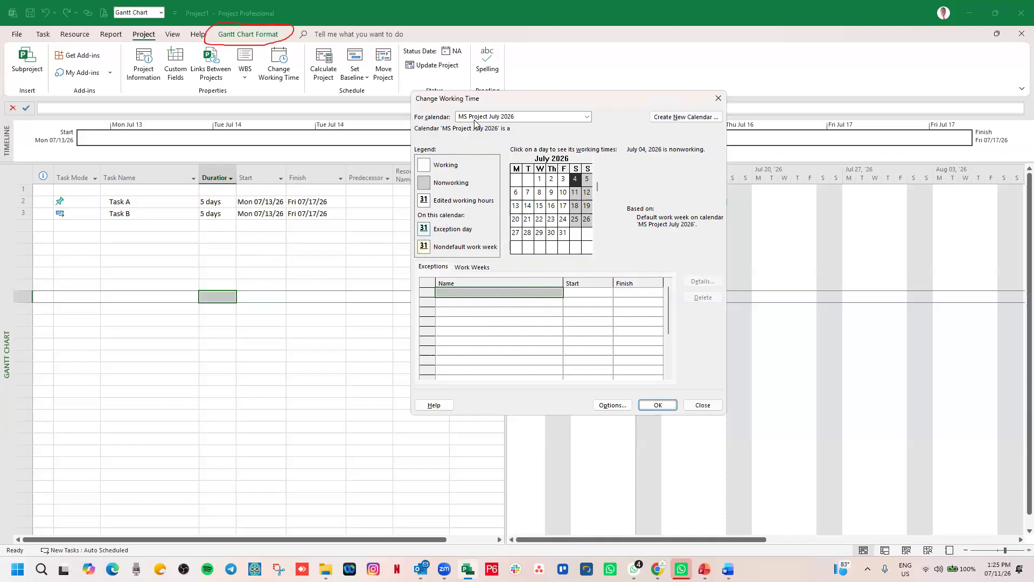
# Add an exception named Founders to the MS Project July 2026 calendar
pyautogui.click(588, 118)
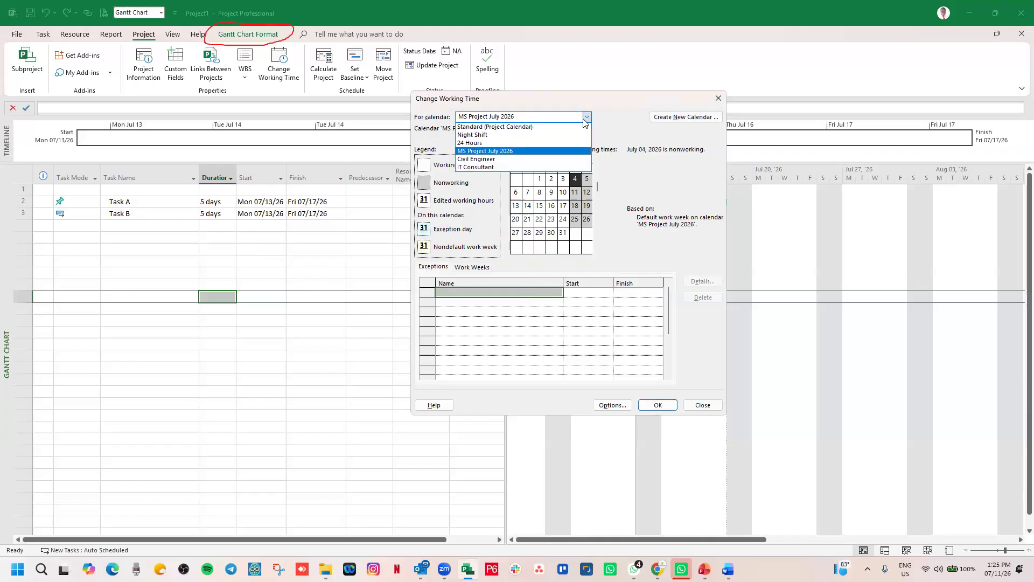
pyautogui.click(491, 150)
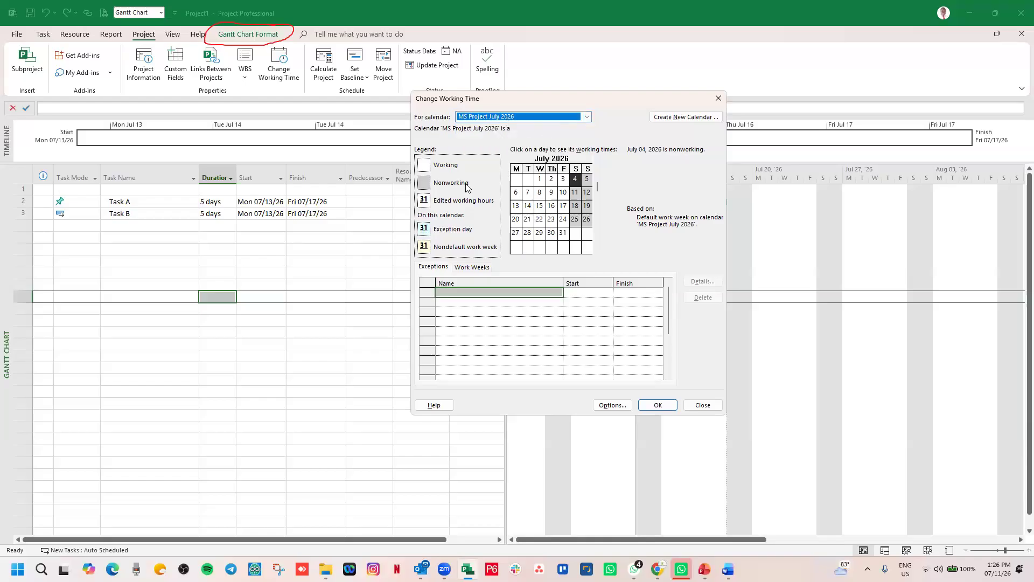
pyautogui.click(434, 267)
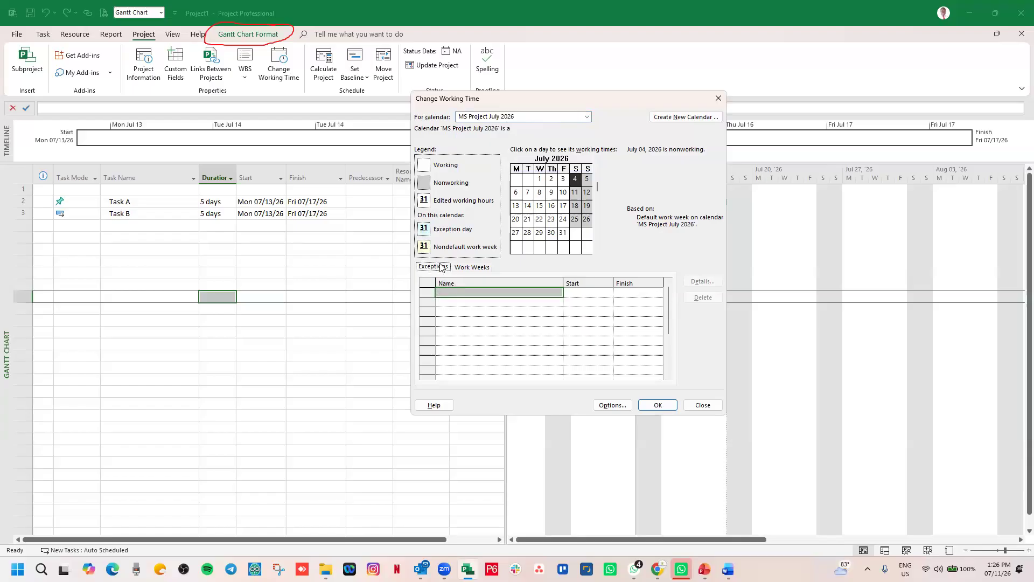
pyautogui.click(512, 295)
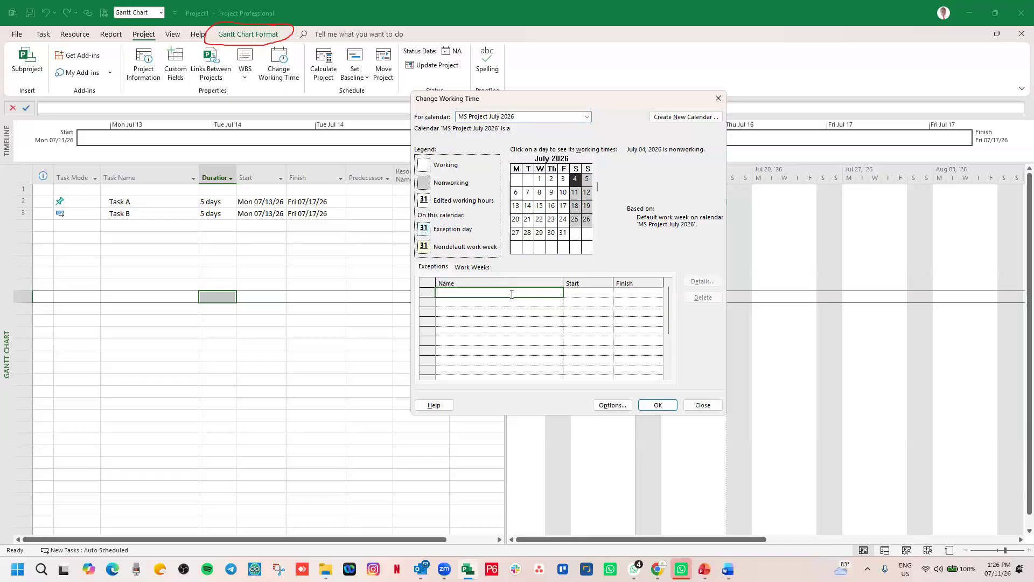
pyautogui.write('F')
pyautogui.write('ounders')
# Set the Founders exception's start date to 08/07/2026, check August 2026 in the calendar and save the working time changes
pyautogui.click(601, 292)
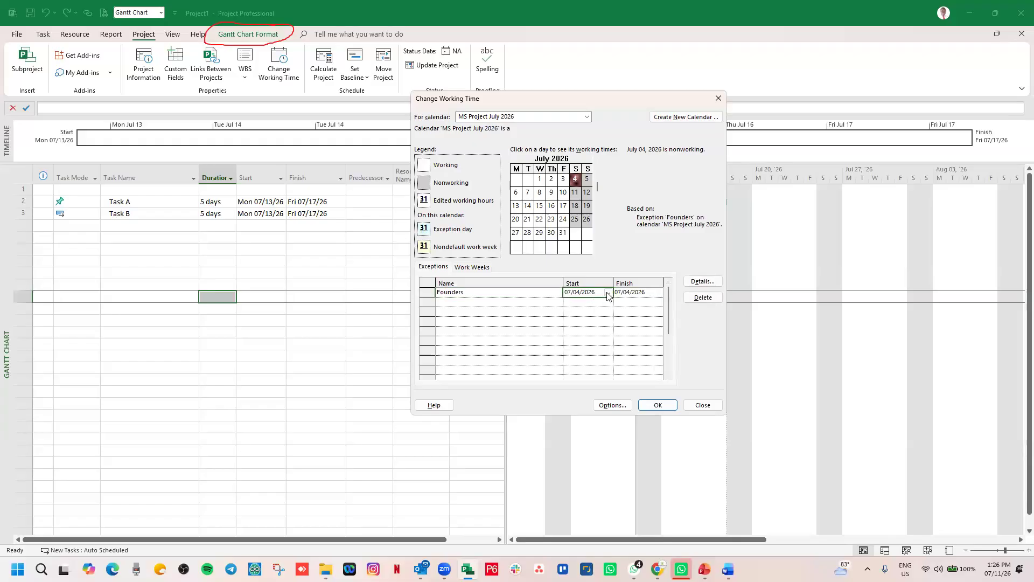
pyautogui.click(607, 292)
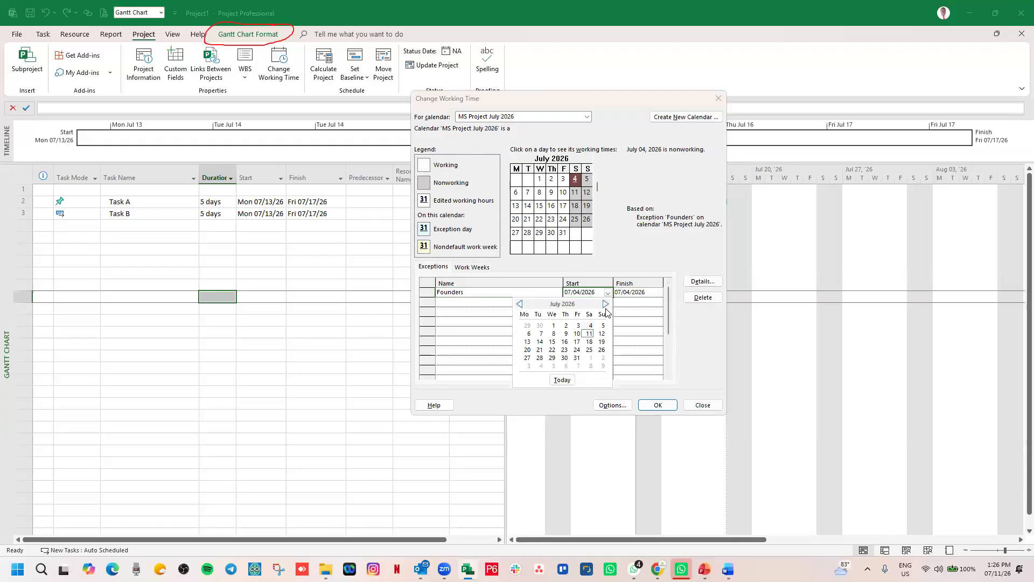
pyautogui.click(606, 303)
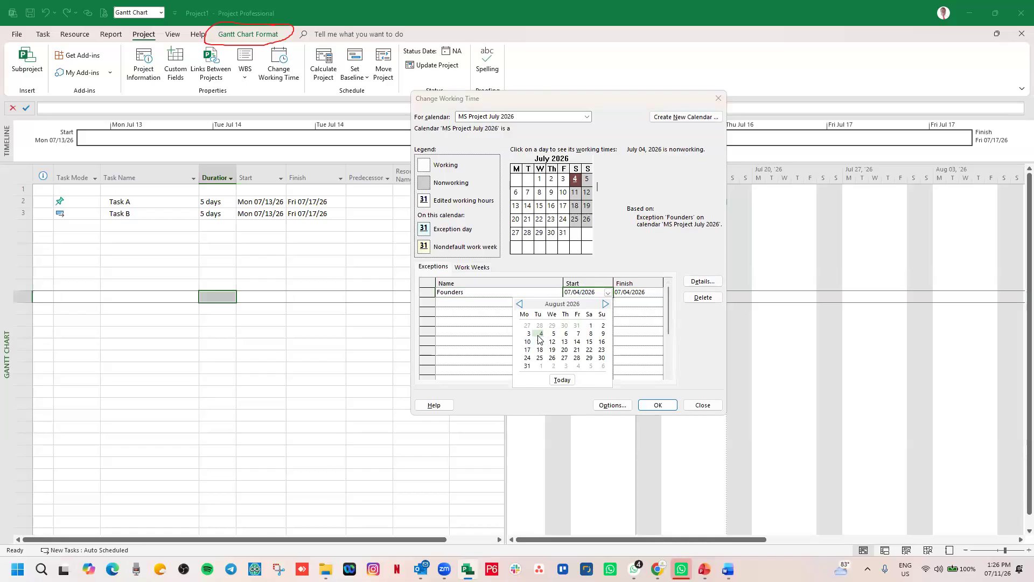
pyautogui.click(578, 334)
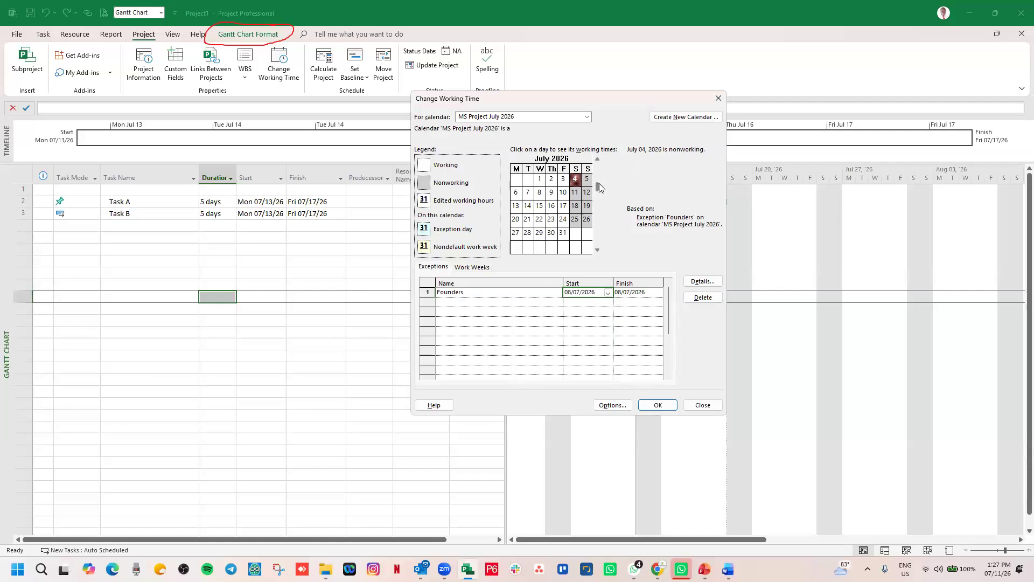
pyautogui.click(597, 251)
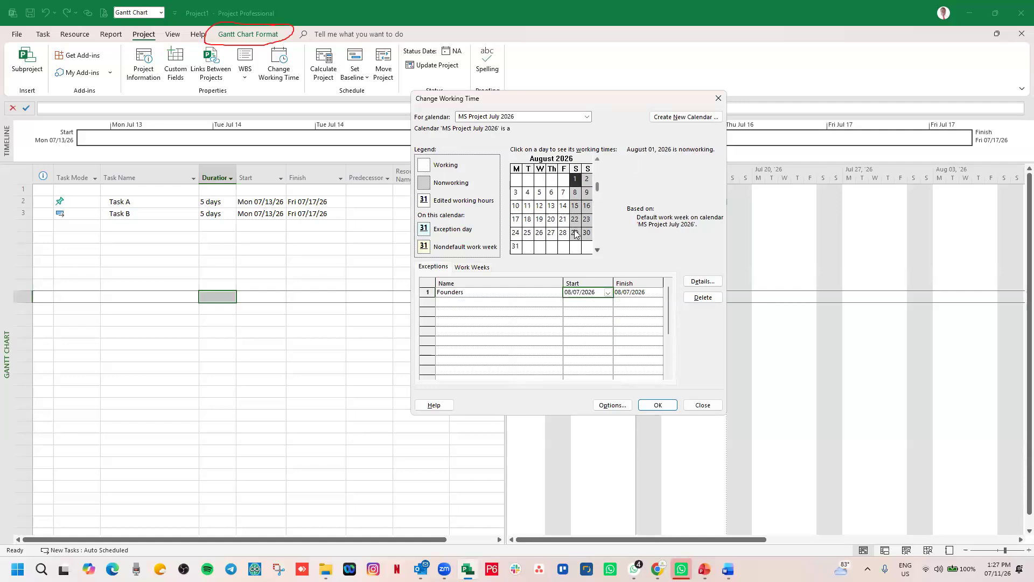
pyautogui.click(551, 207)
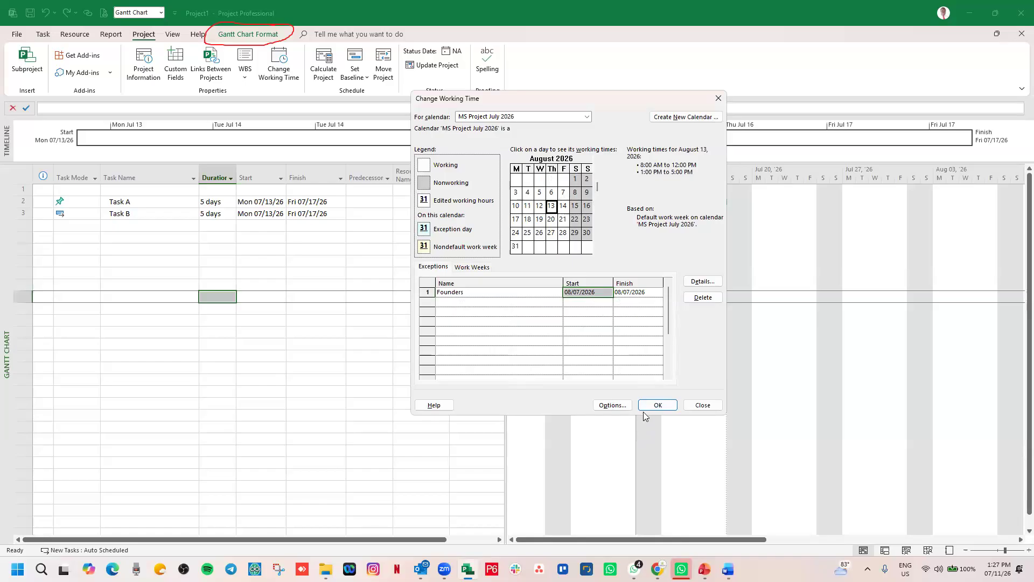
pyautogui.click(658, 405)
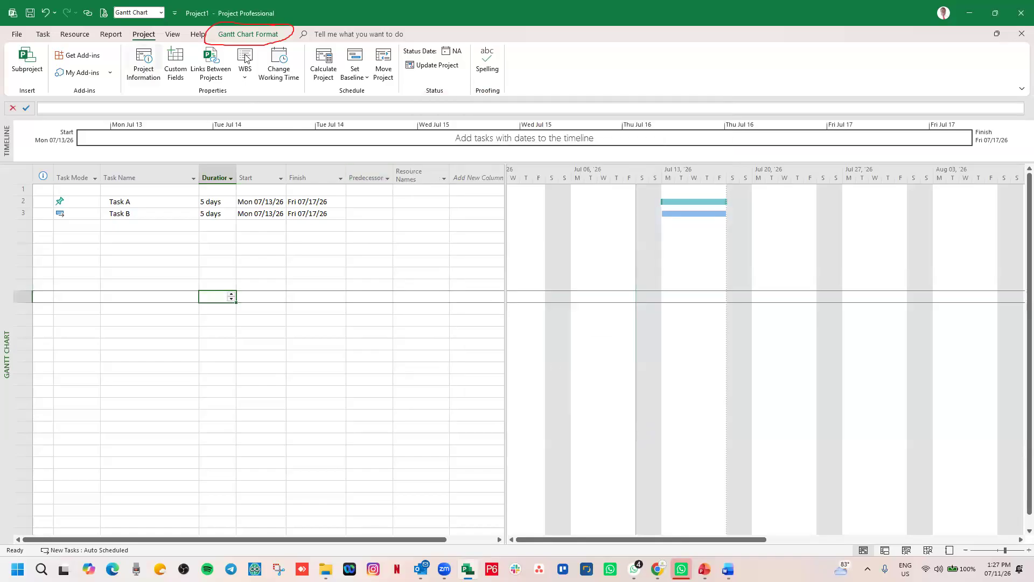
# Open the working time settings and mark August 7, 2026 as an exception day in the Standard calendar
pyautogui.click(279, 76)
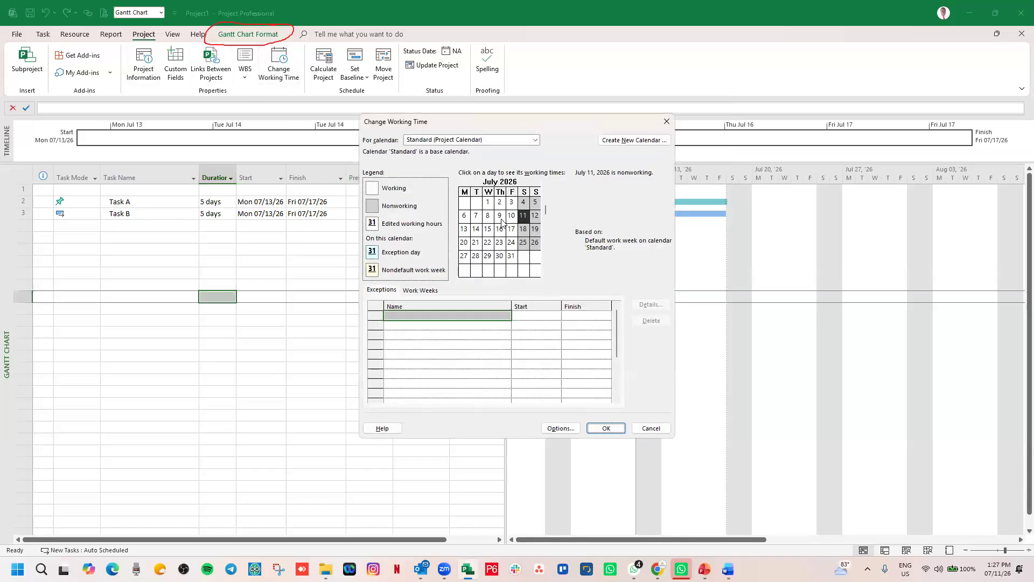
pyautogui.click(545, 273)
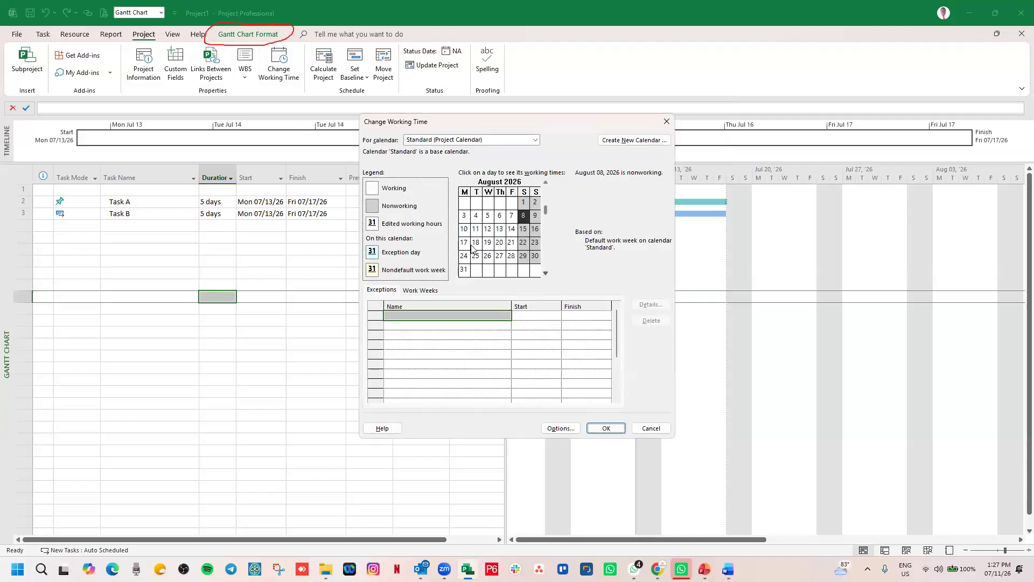
pyautogui.click(511, 216)
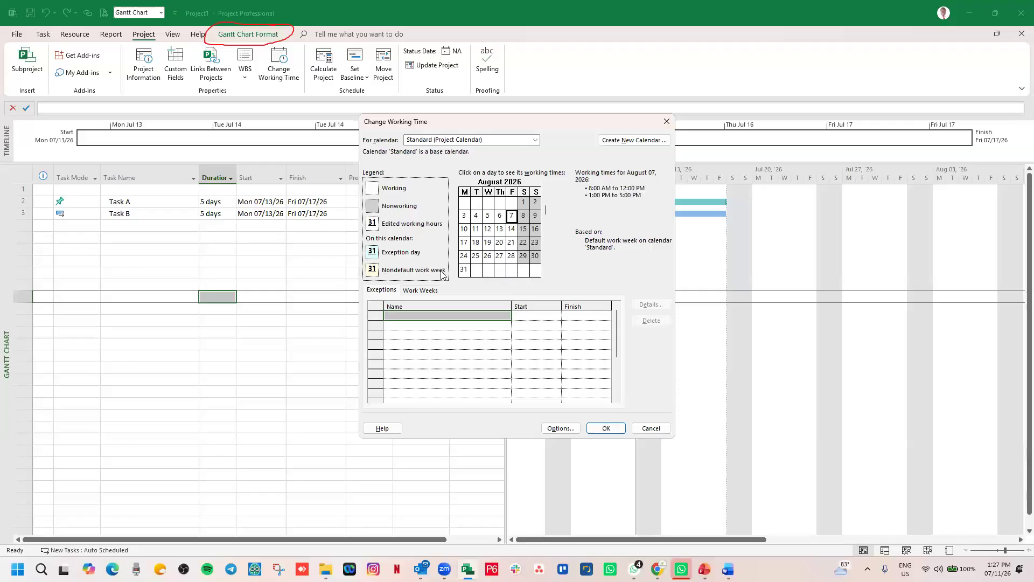
pyautogui.click(386, 291)
pyautogui.click(432, 317)
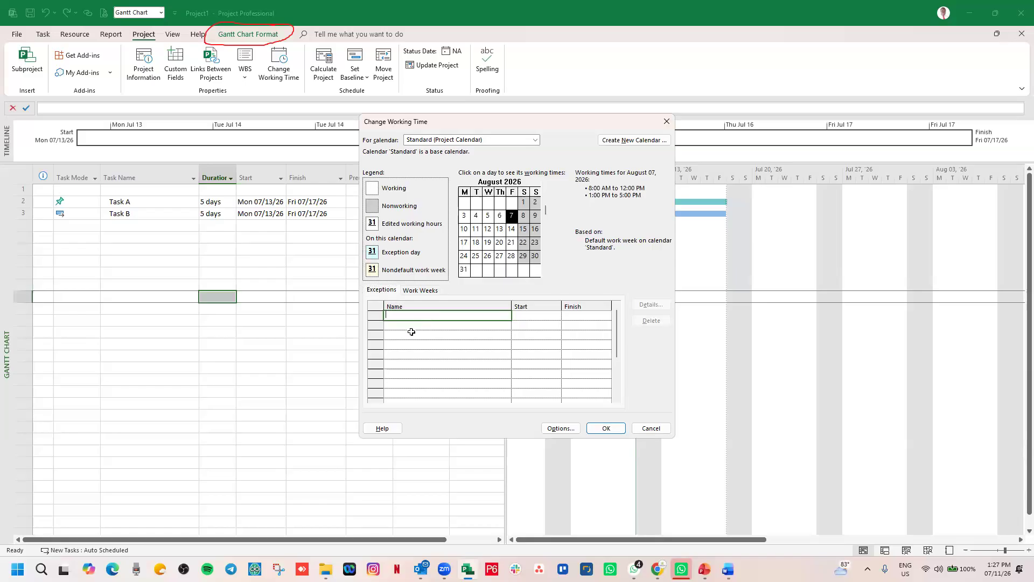
pyautogui.click(412, 332)
pyautogui.click(422, 291)
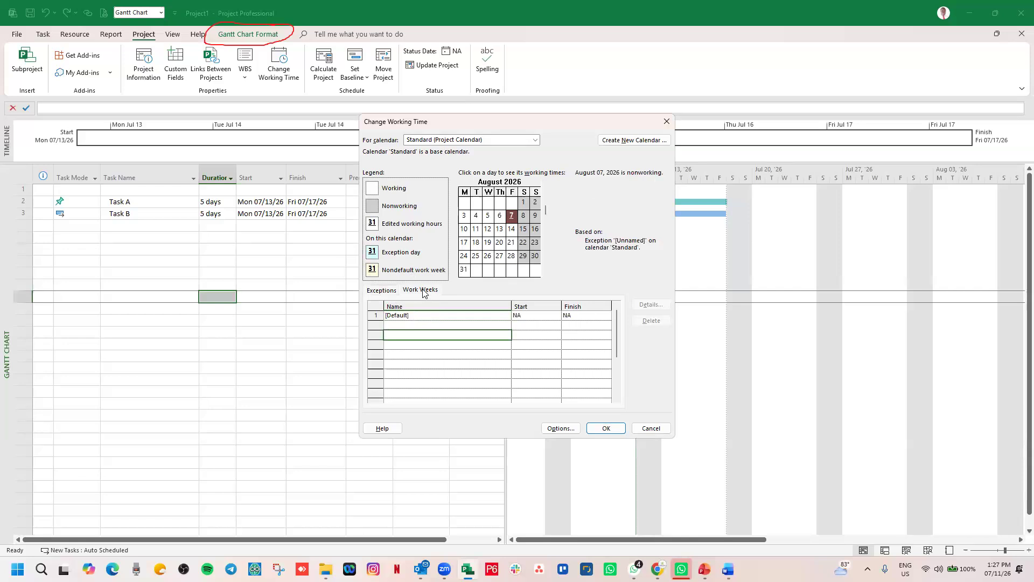
pyautogui.click(373, 292)
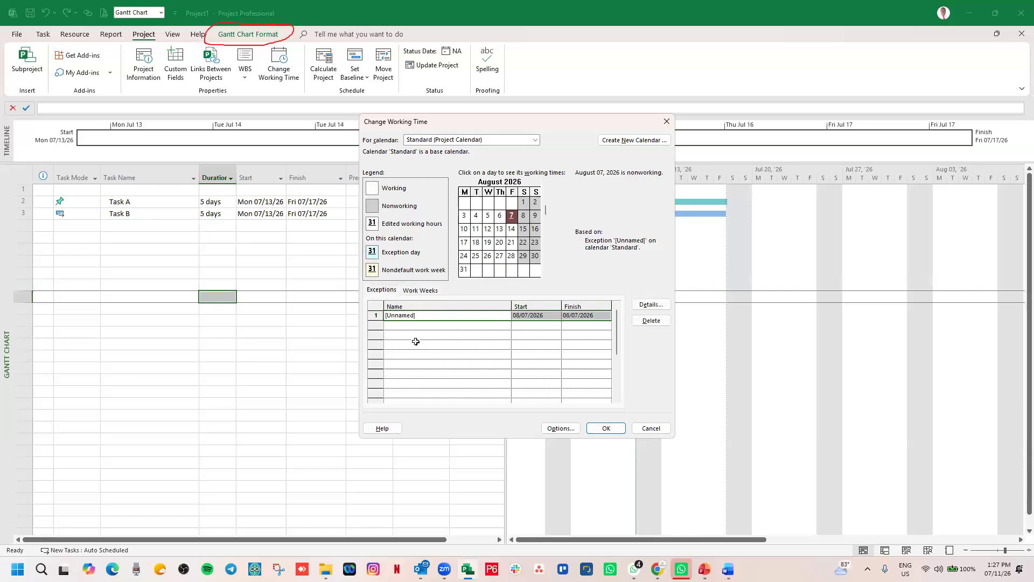
# Name the August 7 exception Founders Day and check that date in the Standard calendar
pyautogui.click(441, 316)
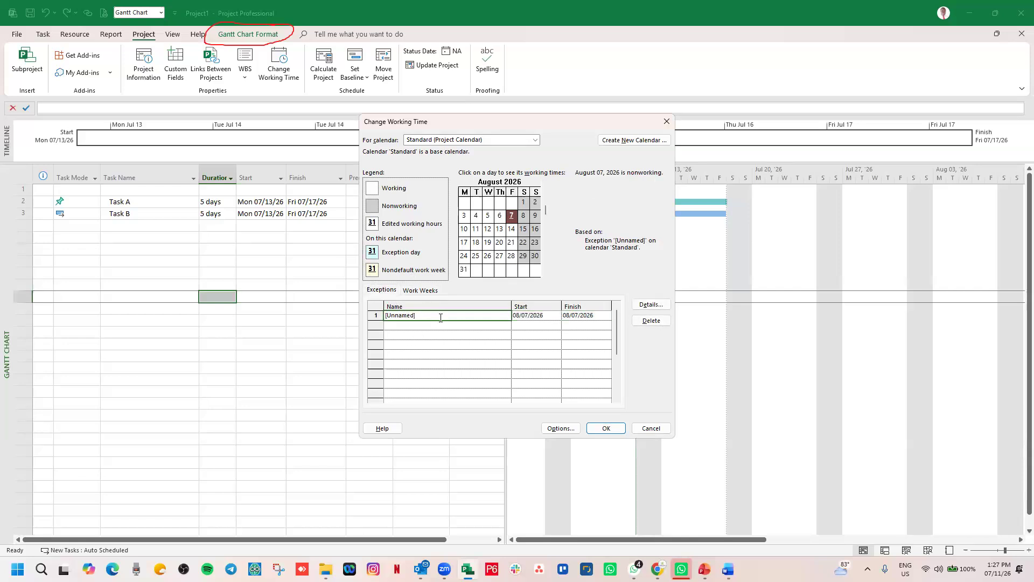
pyautogui.moveTo(417, 315); pyautogui.dragTo(381, 316)
pyautogui.write('Founders Day')
pyautogui.click(457, 327)
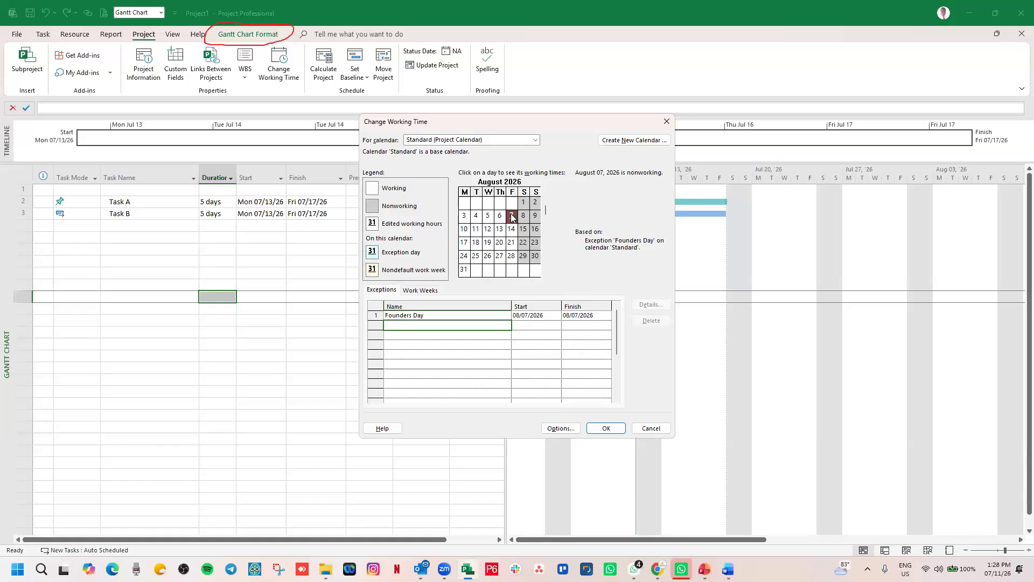
pyautogui.click(381, 291)
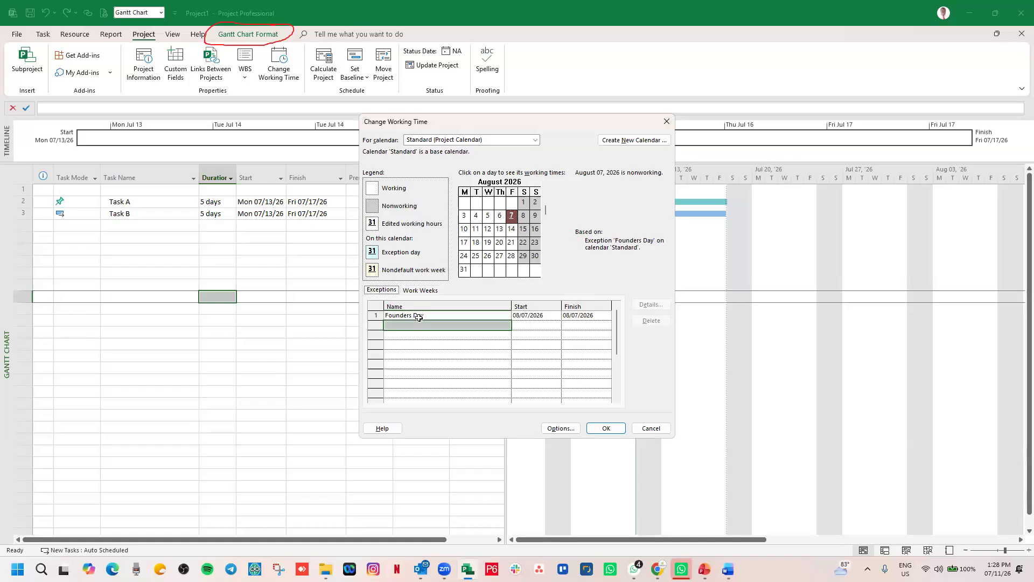
pyautogui.click(513, 218)
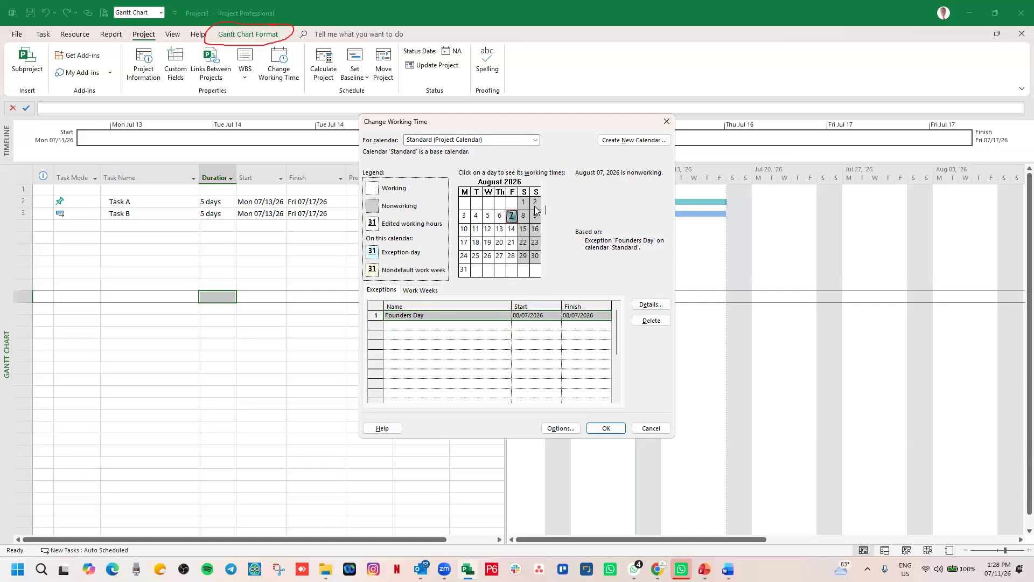
# Add an exception named Kwame Nkrumah Mermorial Day starting 09/26/2026 to the Standard calendar
pyautogui.click(409, 326)
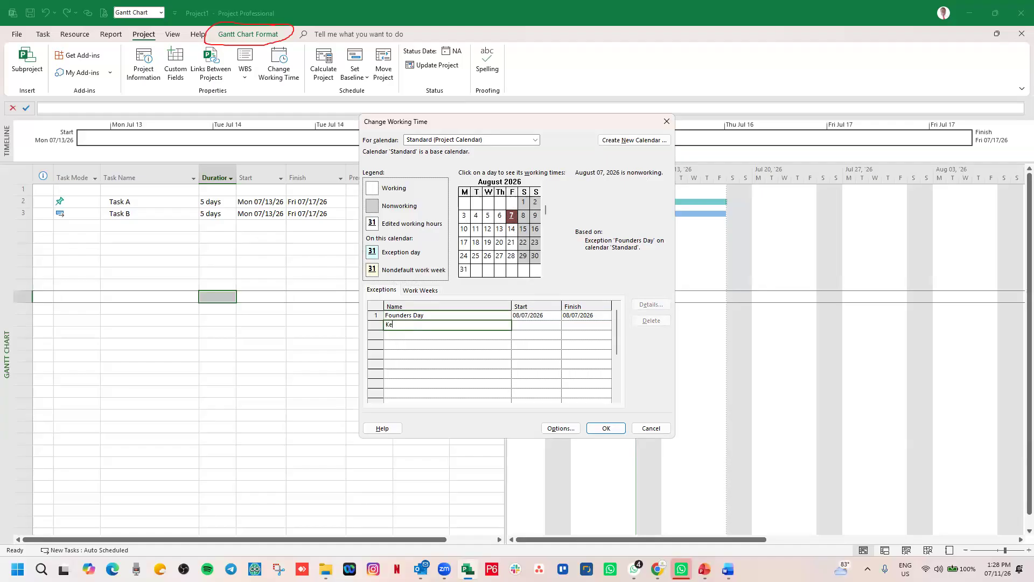
pyautogui.write('Kwame Nkrumah Memorial')
pyautogui.write('Day')
pyautogui.click(548, 324)
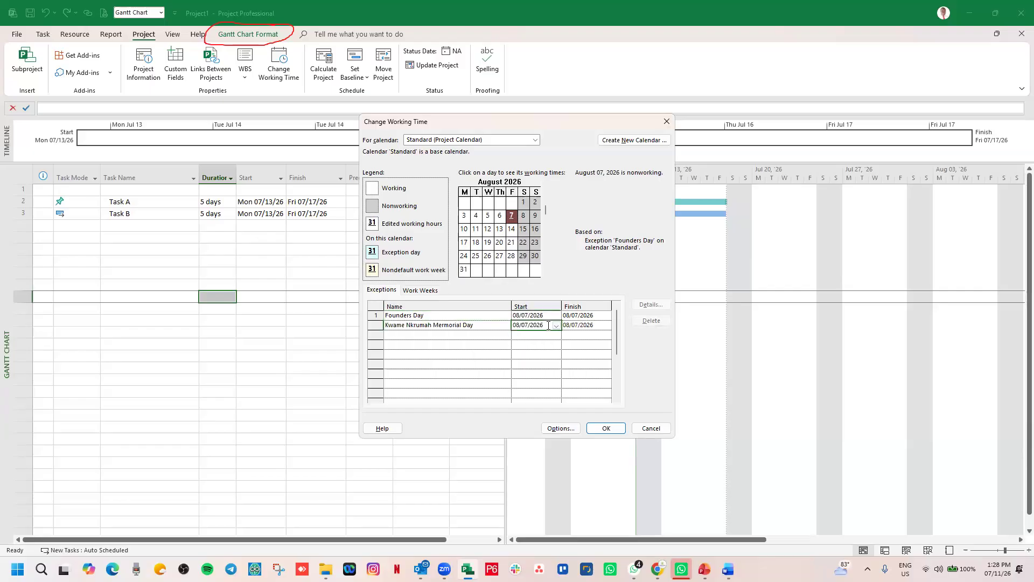
pyautogui.click(557, 326)
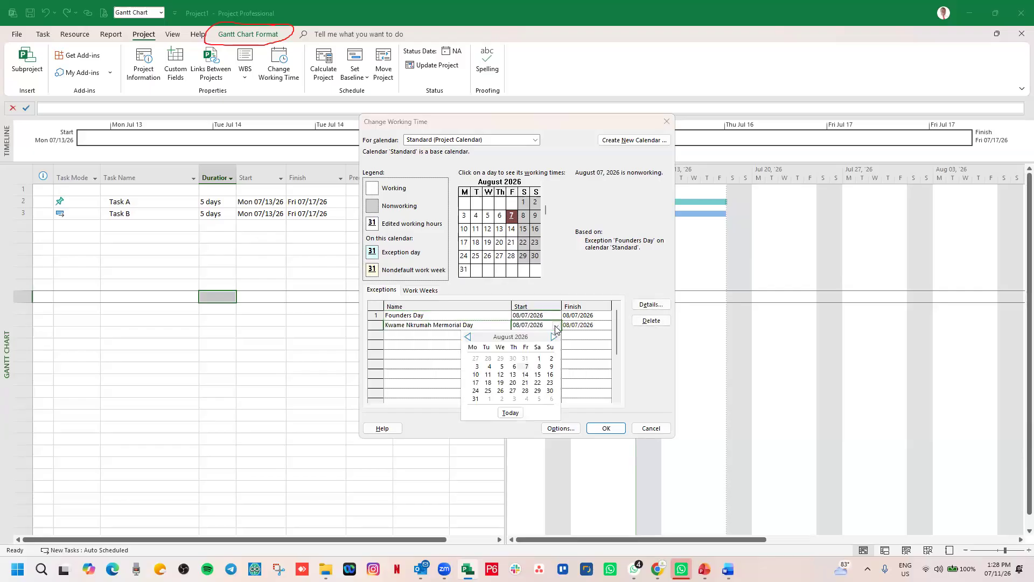
pyautogui.click(554, 336)
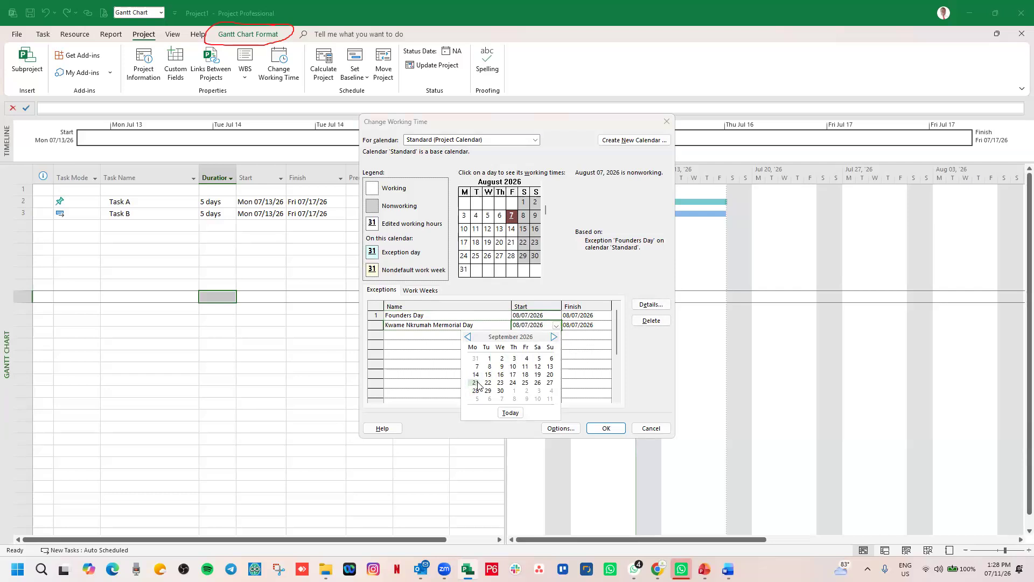
pyautogui.click(537, 383)
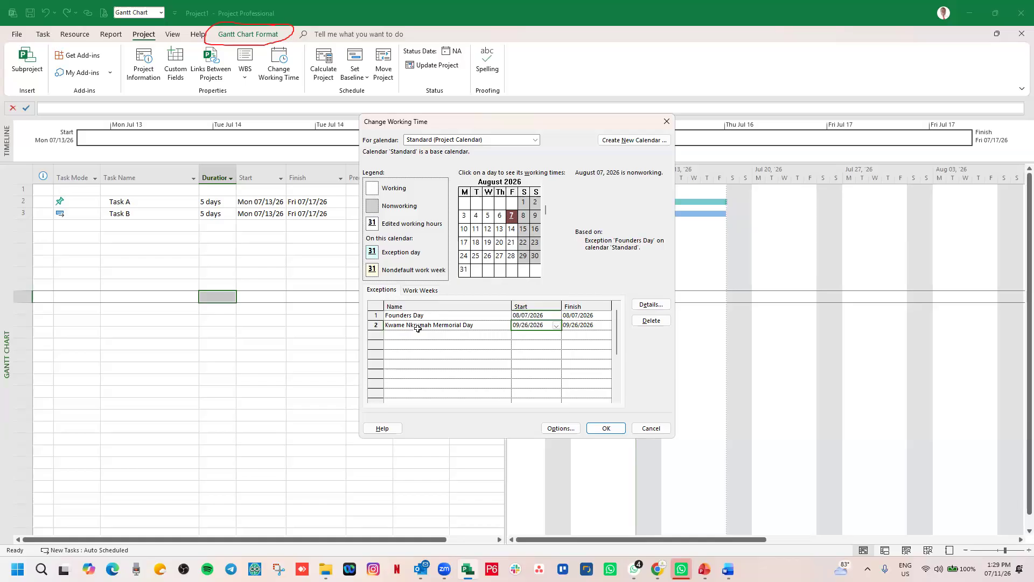
# Switch to the MS Project July 2026 calendar and discard the changes made to the Standard calendar
pyautogui.click(534, 141)
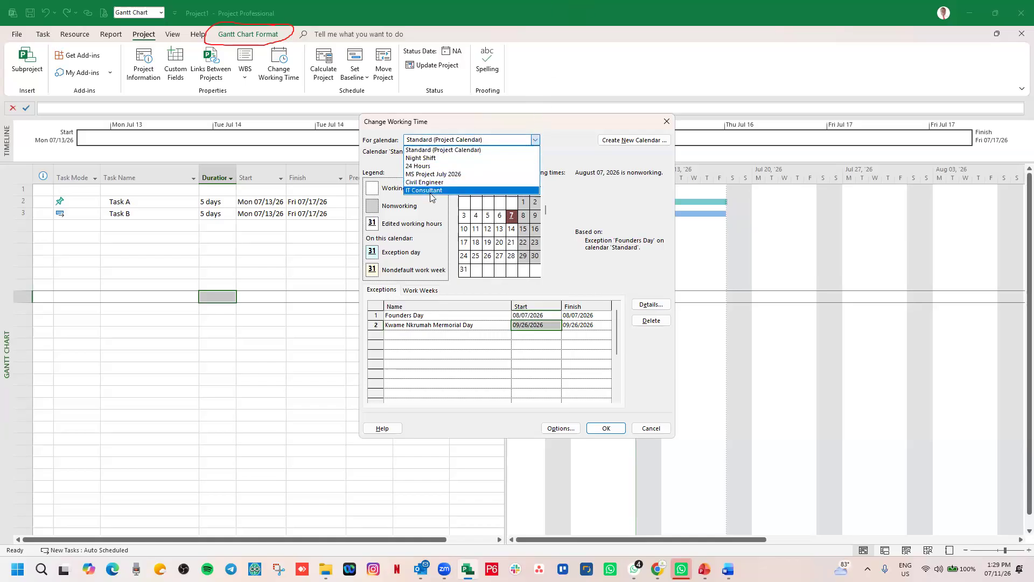
pyautogui.click(445, 174)
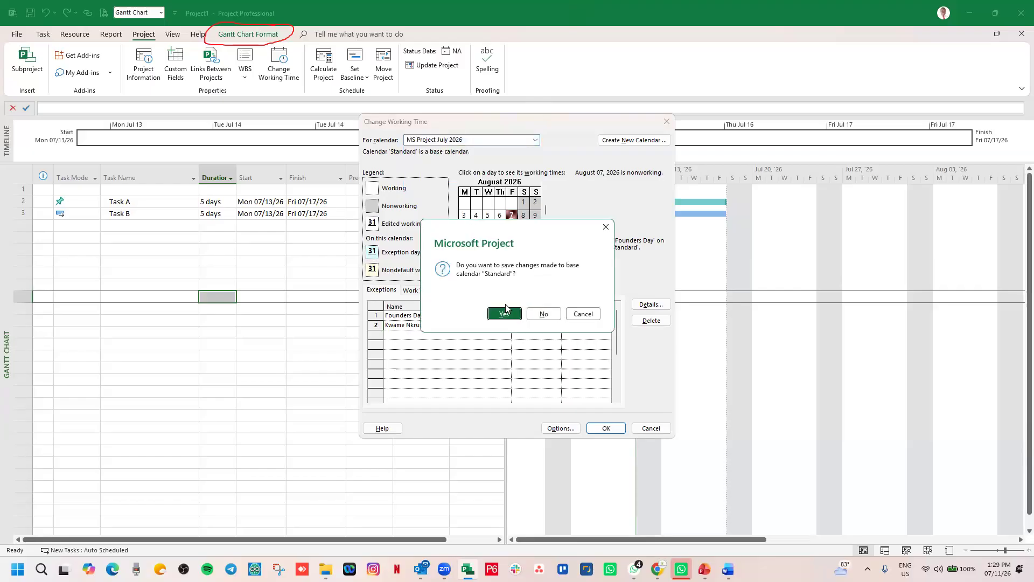
pyautogui.click(544, 314)
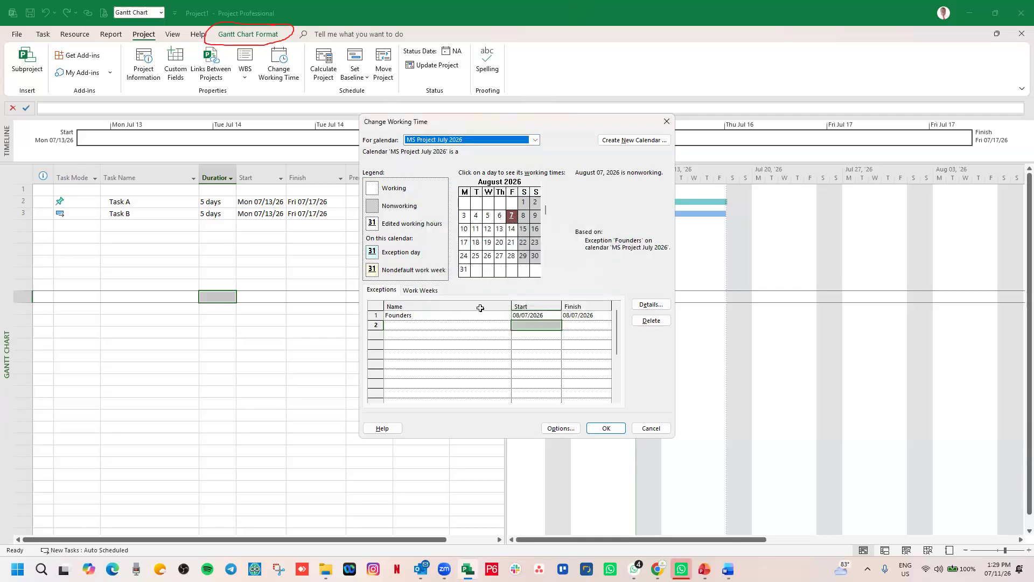
pyautogui.click(531, 316)
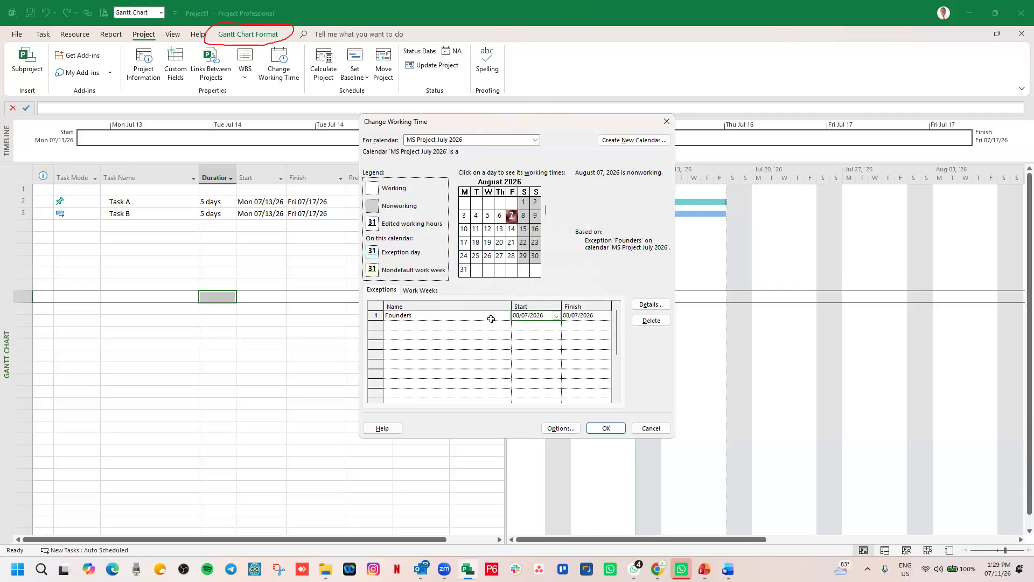
pyautogui.click(535, 141)
pyautogui.click(437, 174)
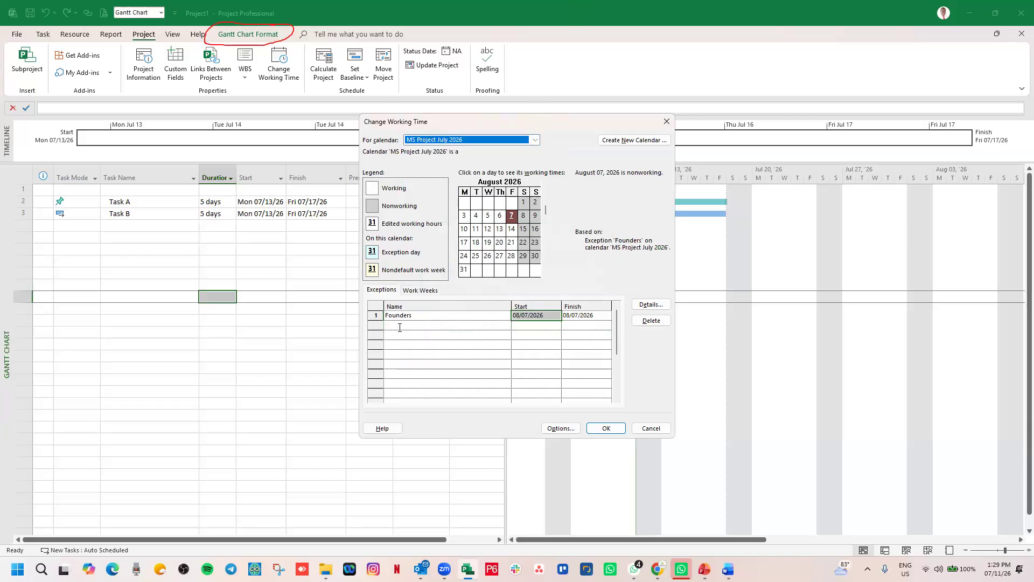
# Add an exception named Kwame Nkrumah Memorial Day starting 09/25/2026 to the MS Project July 2026 calendar and save the working time changes
pyautogui.click(399, 327)
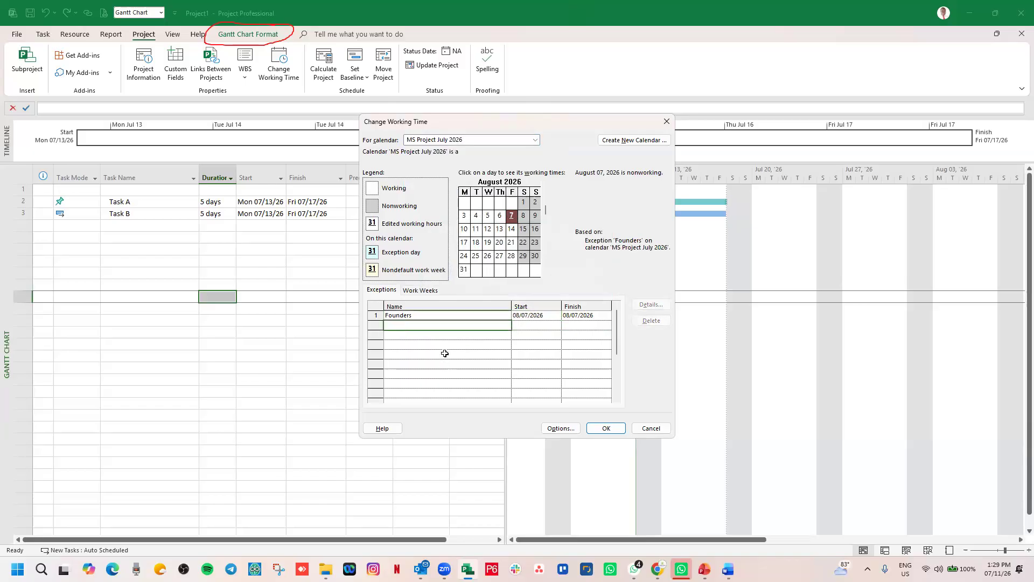
pyautogui.write('Kwame Nkrumah Memorial Day')
pyautogui.click(557, 329)
pyautogui.click(556, 325)
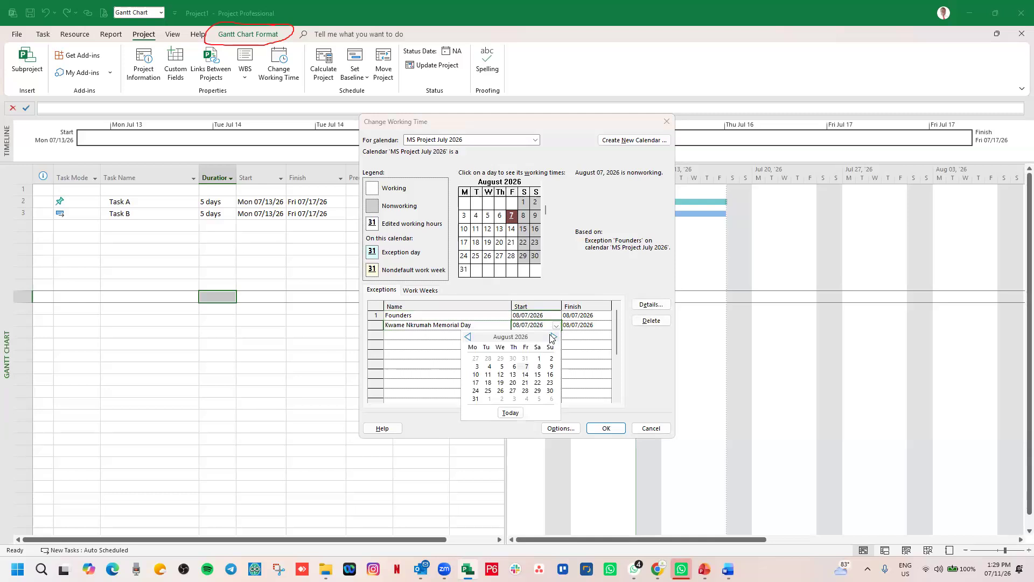
pyautogui.click(553, 336)
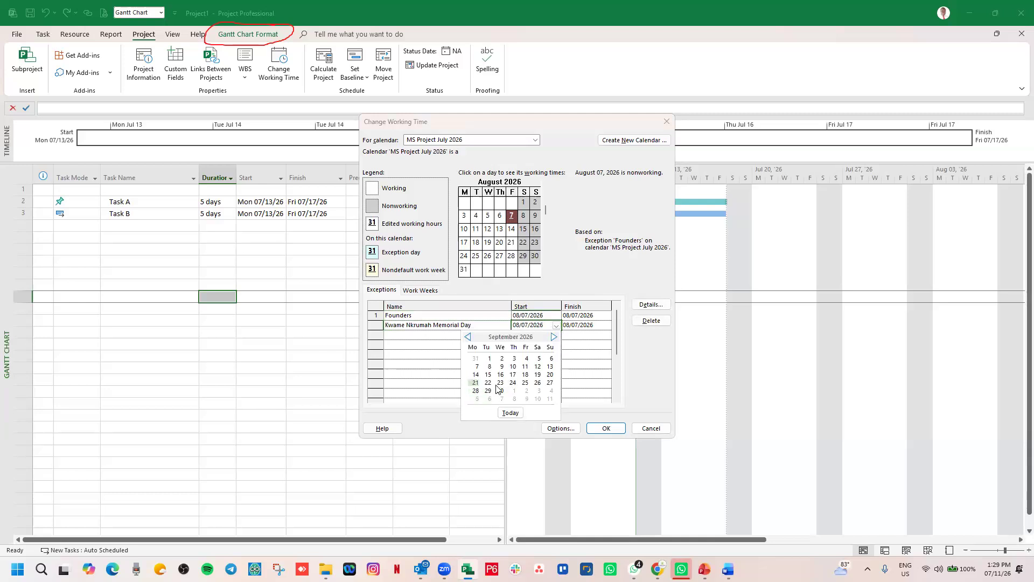
pyautogui.click(525, 382)
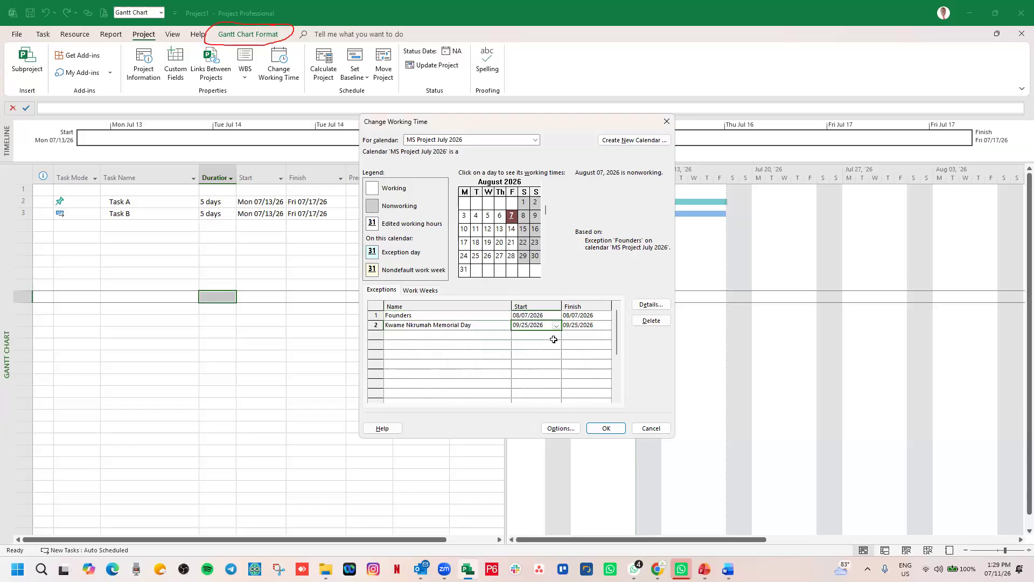
pyautogui.click(601, 429)
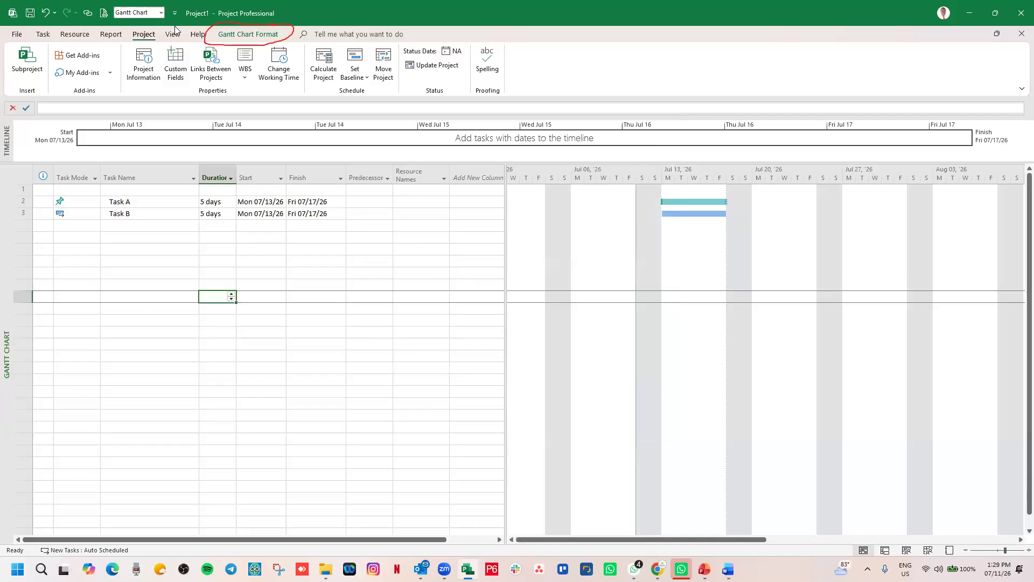
# Reopen the MS Project July 2026 calendar's working times and check its exception days in August and September 2026
pyautogui.click(279, 65)
pyautogui.click(504, 141)
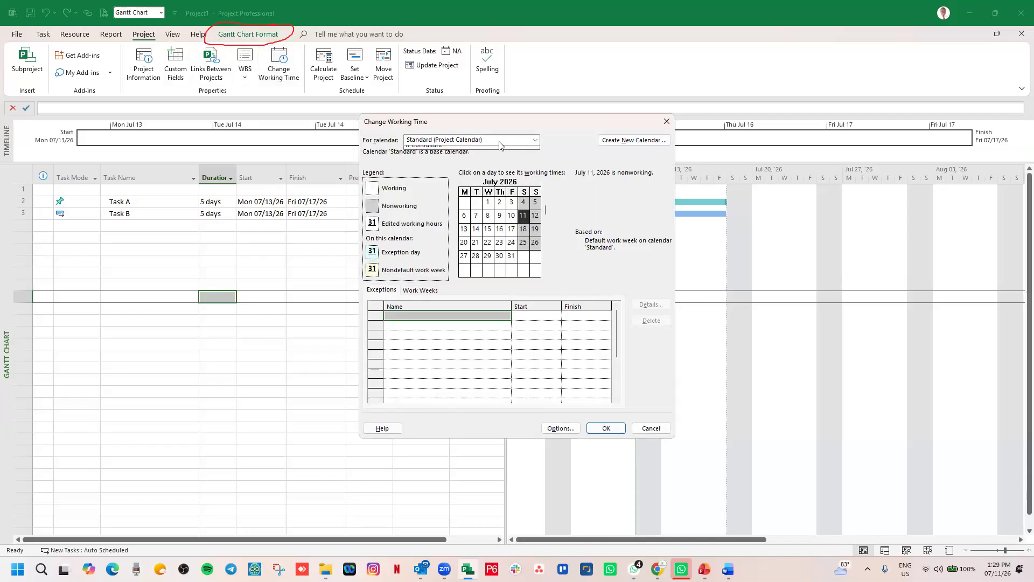
pyautogui.click(459, 185)
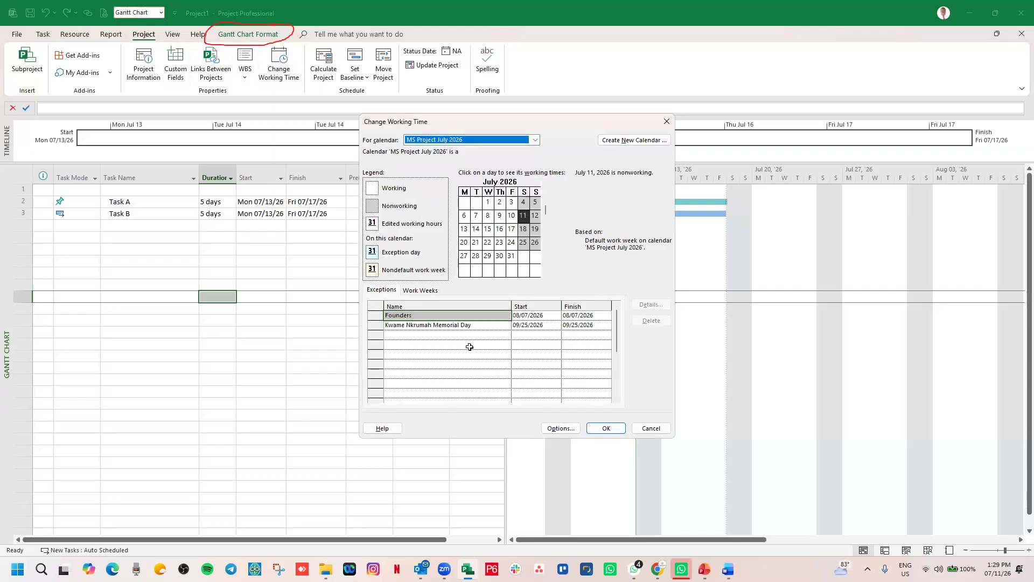
pyautogui.click(545, 273)
pyautogui.click(545, 273)
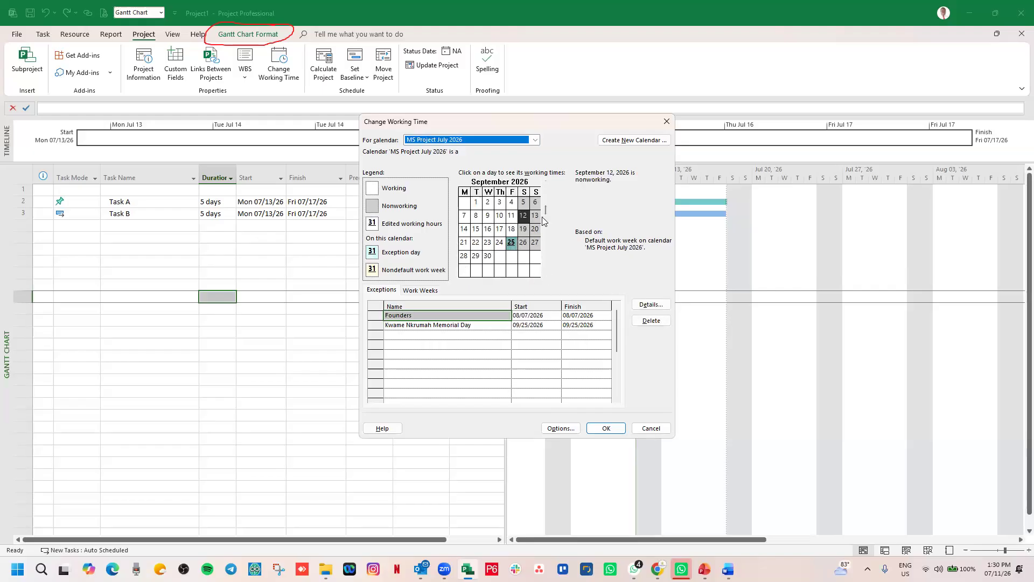
pyautogui.click(545, 183)
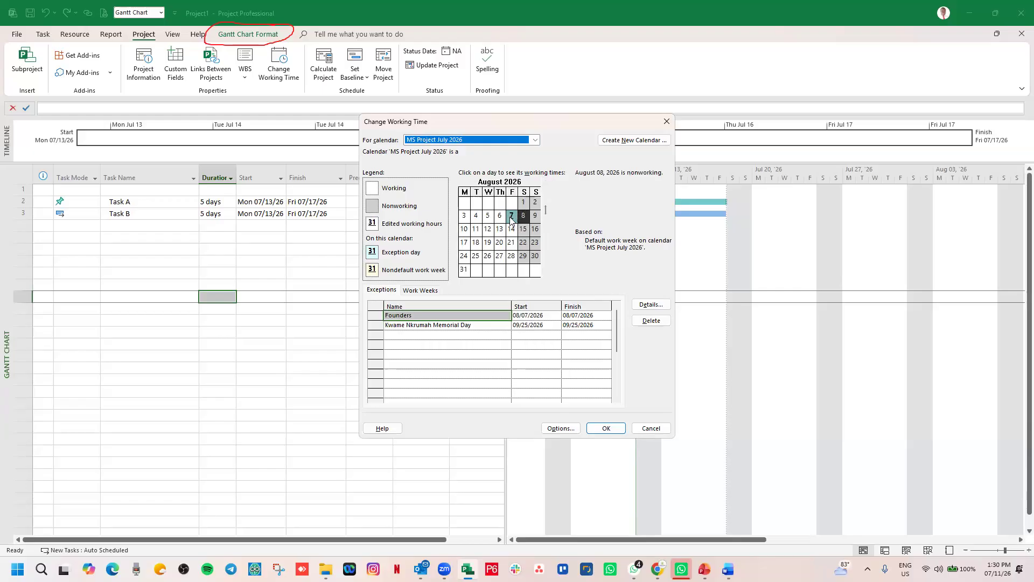
pyautogui.click(547, 275)
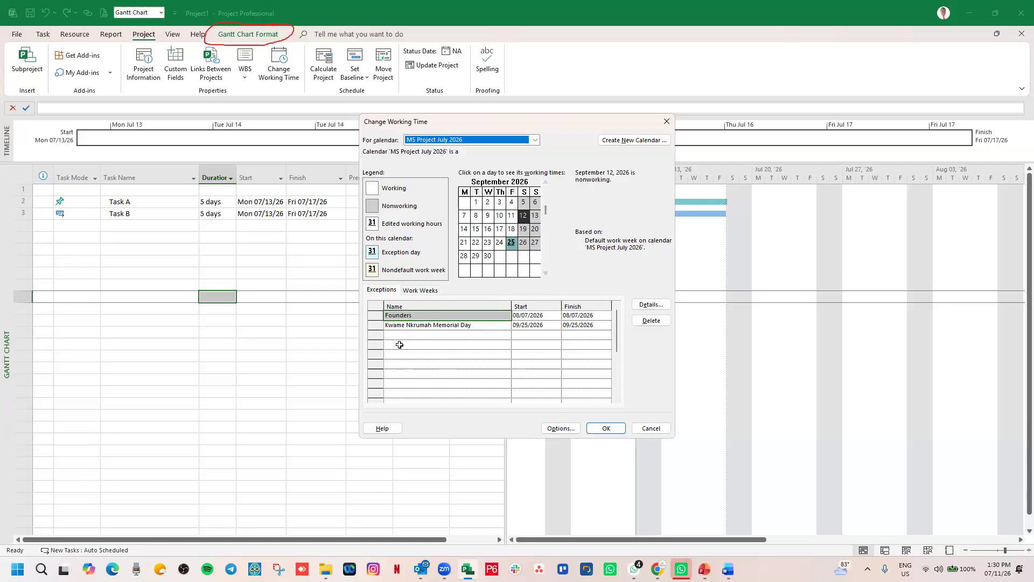
# Add a third exception named Farmers Day to the MS Project July 2026 calendar
pyautogui.click(408, 335)
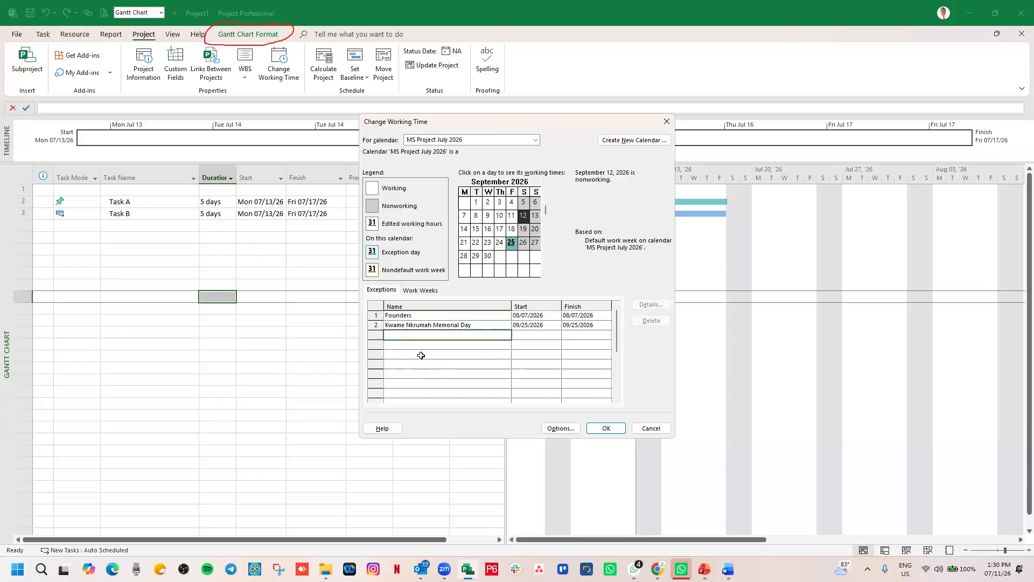
pyautogui.write('Farme')
pyautogui.click(523, 335)
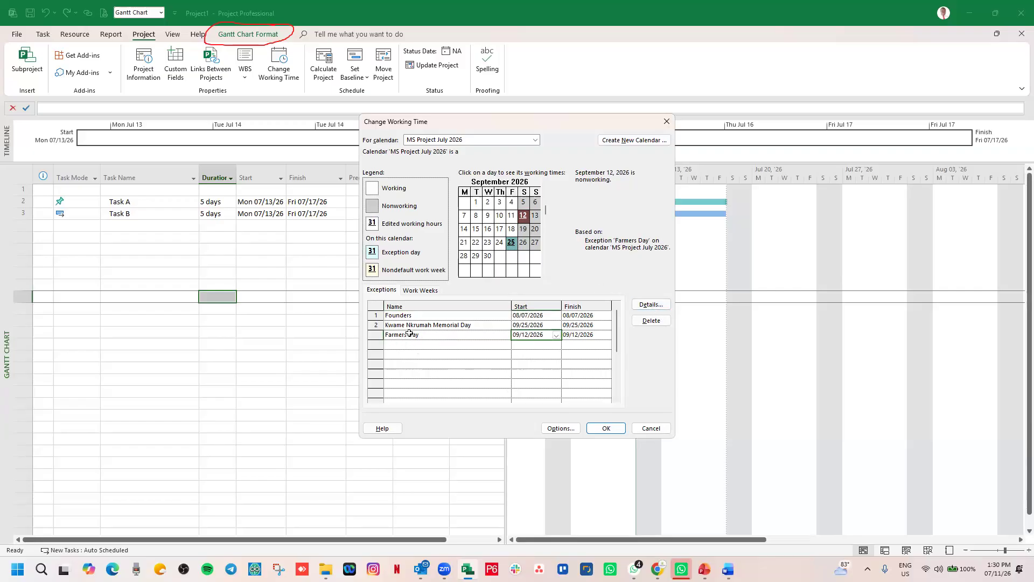
# Set the Farmers Day exception to recur yearly on the first Friday of December
pyautogui.click(647, 306)
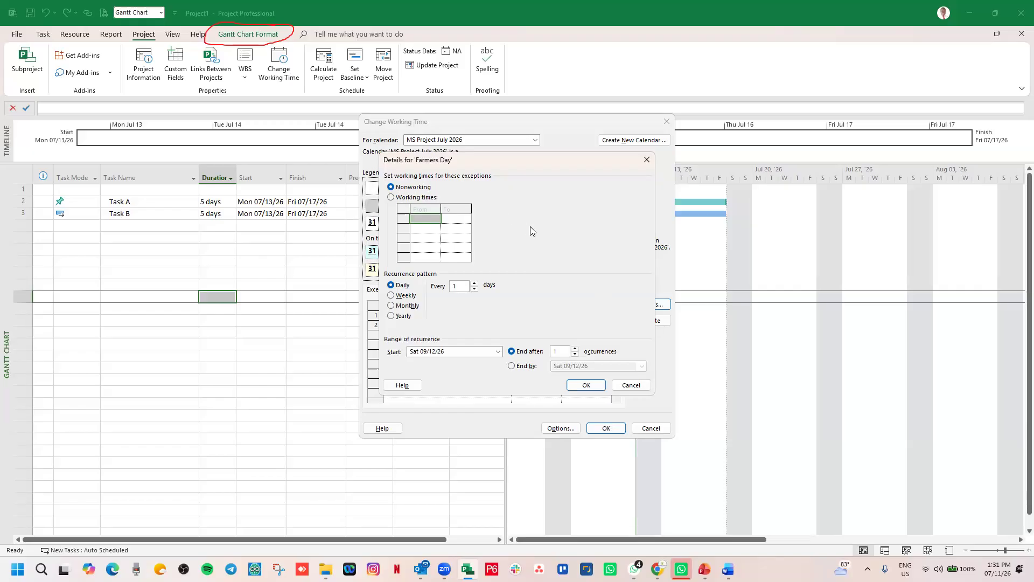
pyautogui.click(392, 316)
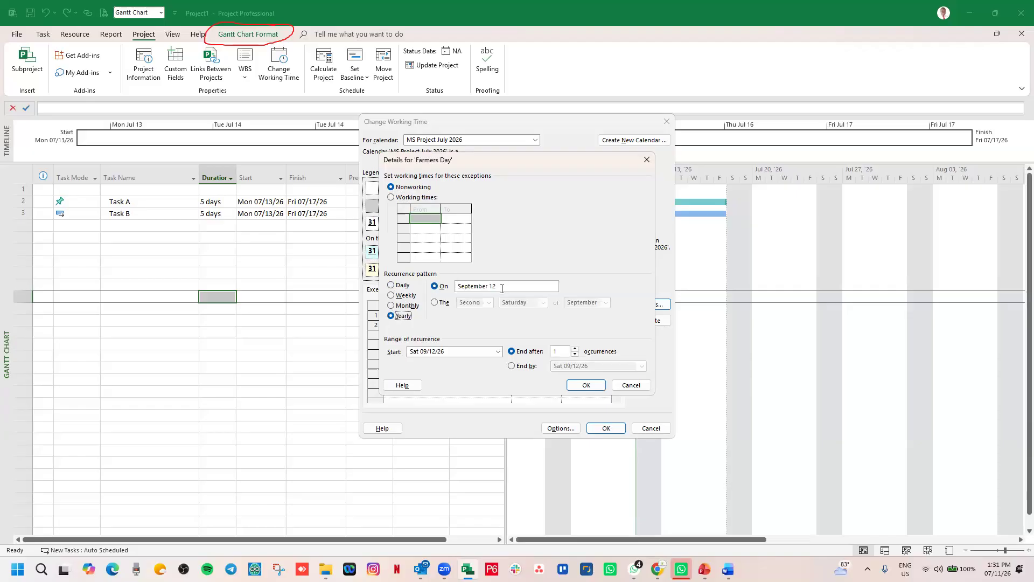
pyautogui.click(434, 303)
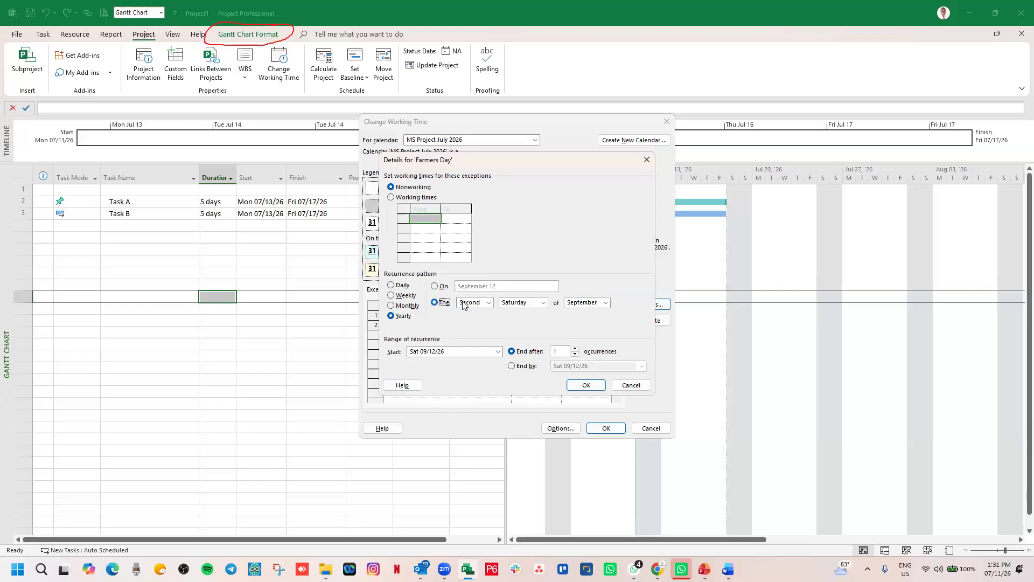
pyautogui.click(488, 304)
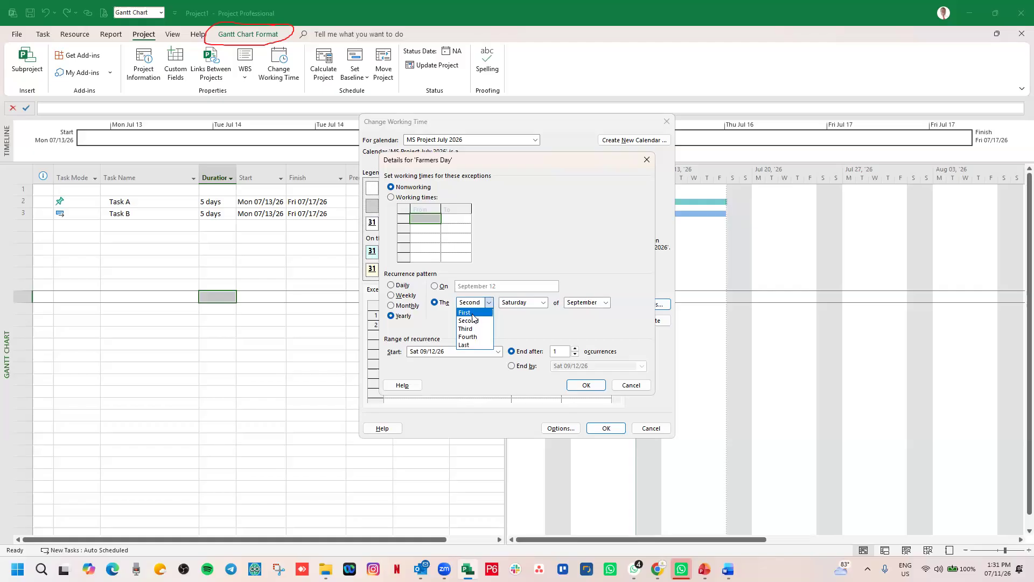
pyautogui.click(473, 314)
pyautogui.click(543, 302)
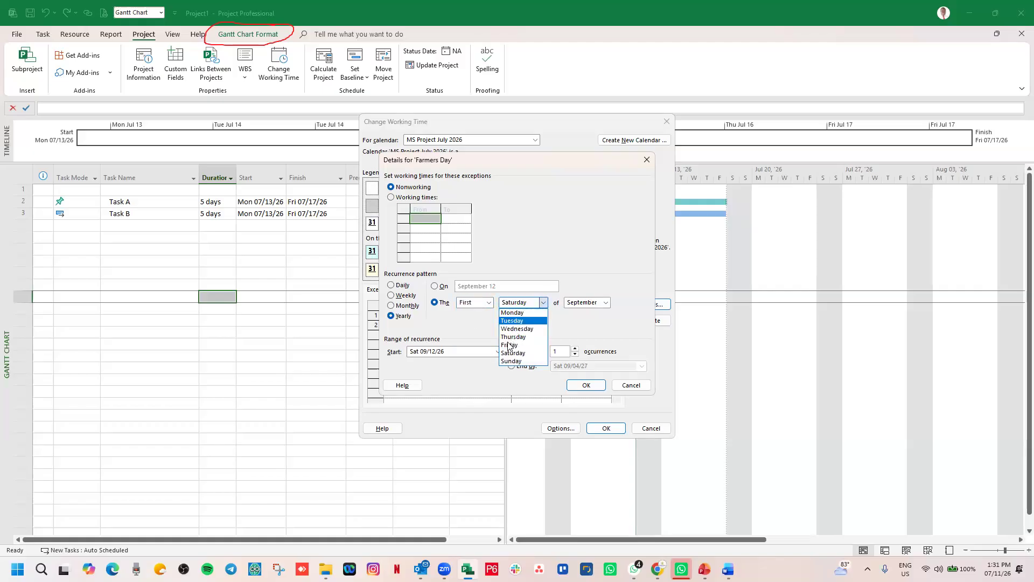
pyautogui.click(509, 344)
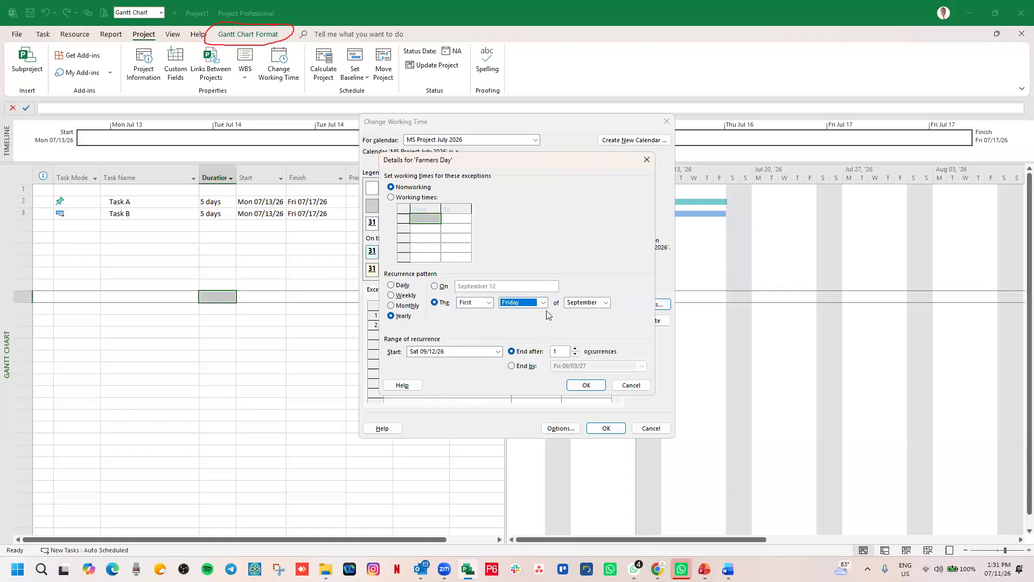
pyautogui.click(605, 304)
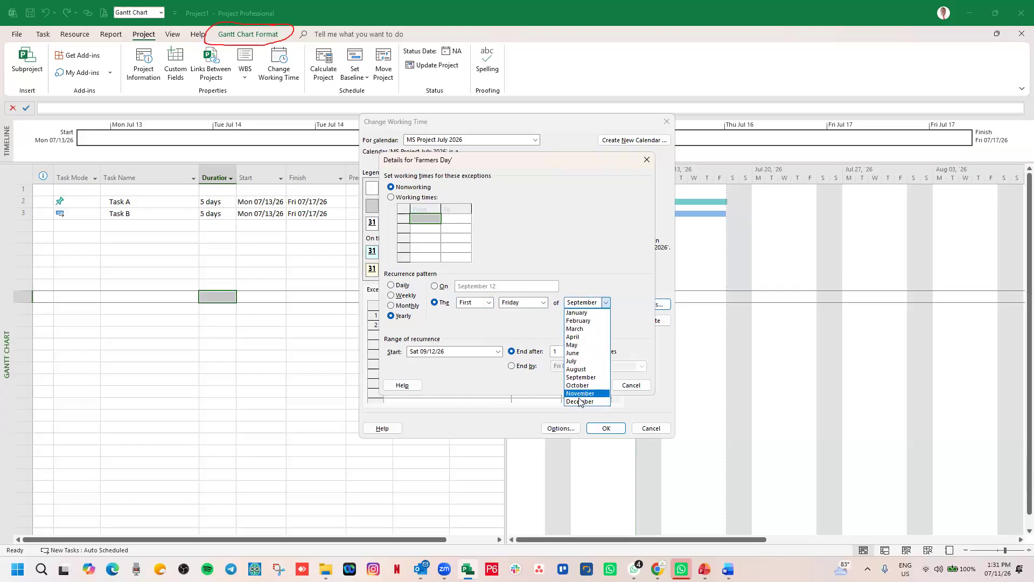
pyautogui.click(579, 402)
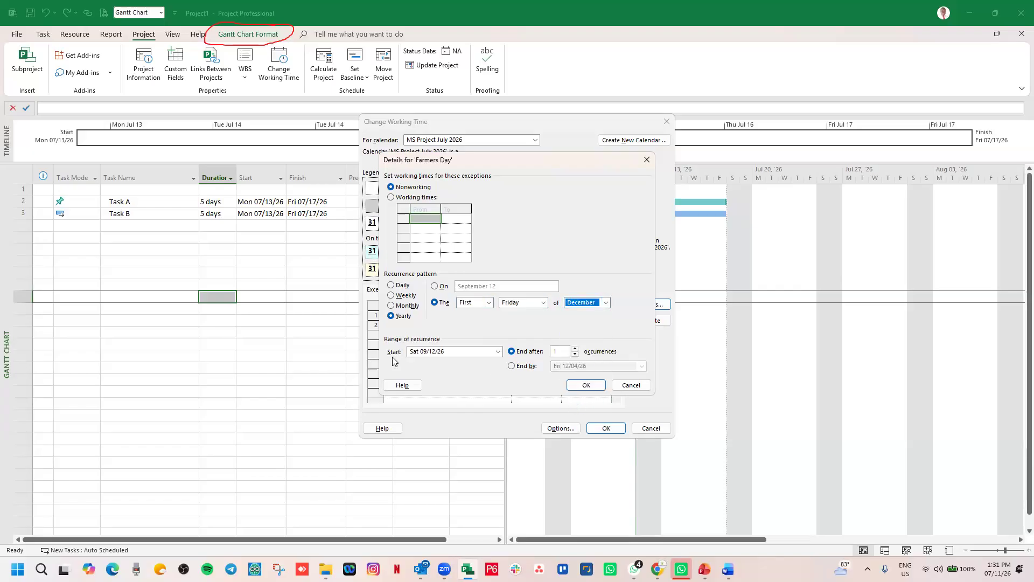
# Set the Farmers Day recurrence range to start on 07/11/2026 and end after 3 occurrences
pyautogui.click(497, 351)
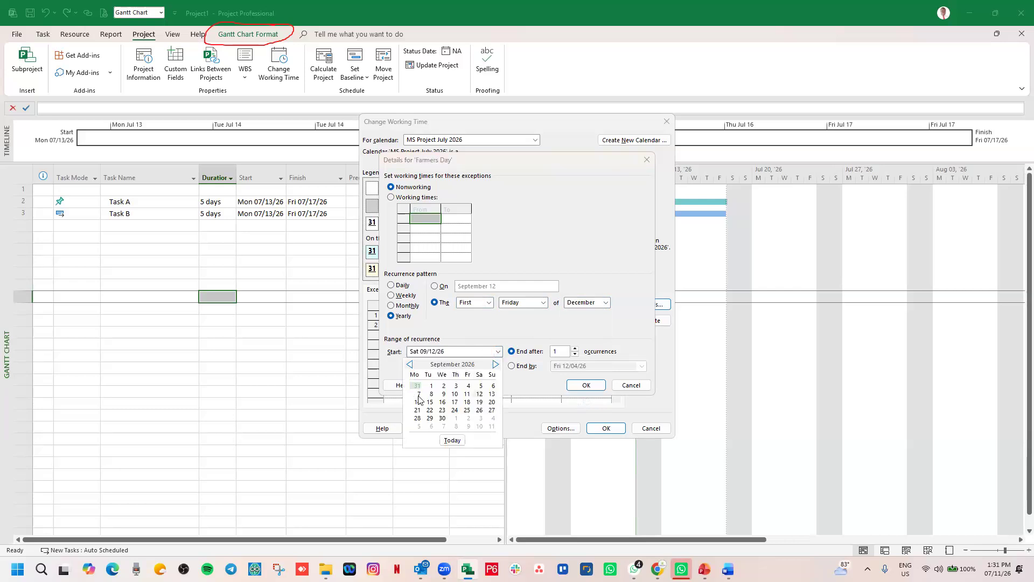
pyautogui.click(410, 365)
pyautogui.click(410, 364)
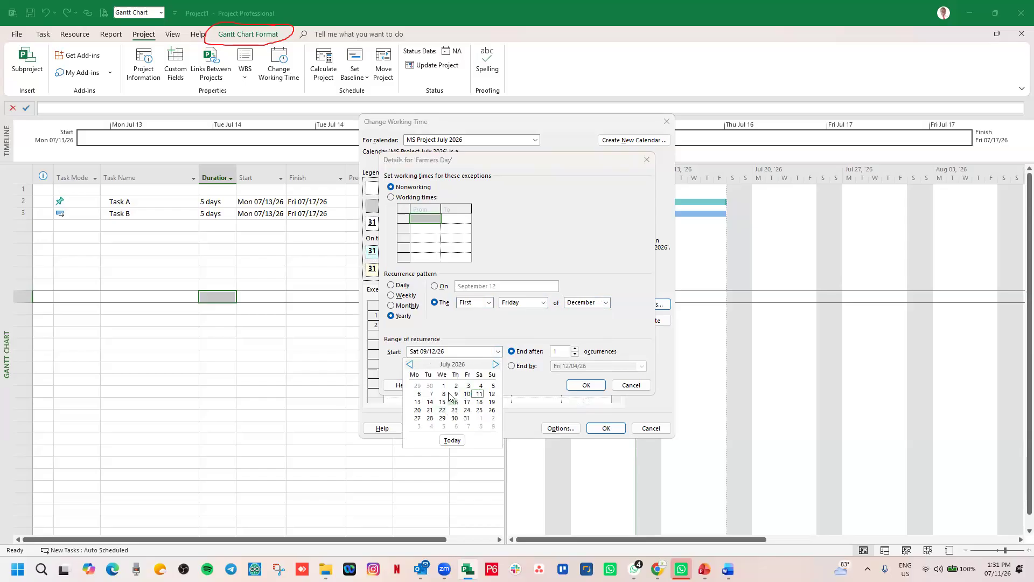
pyautogui.click(479, 397)
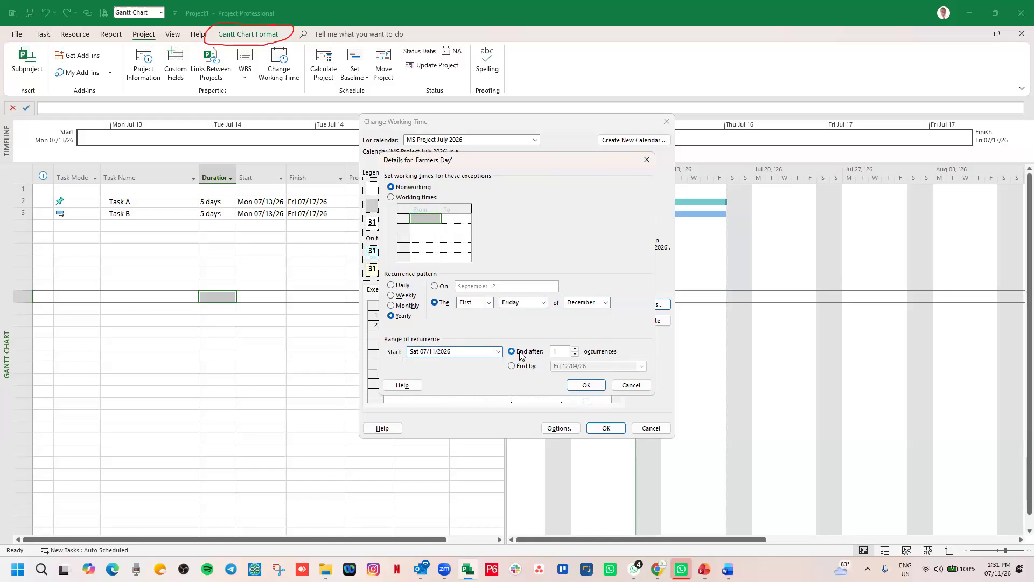
pyautogui.click(576, 348)
pyautogui.click(575, 349)
pyautogui.click(512, 368)
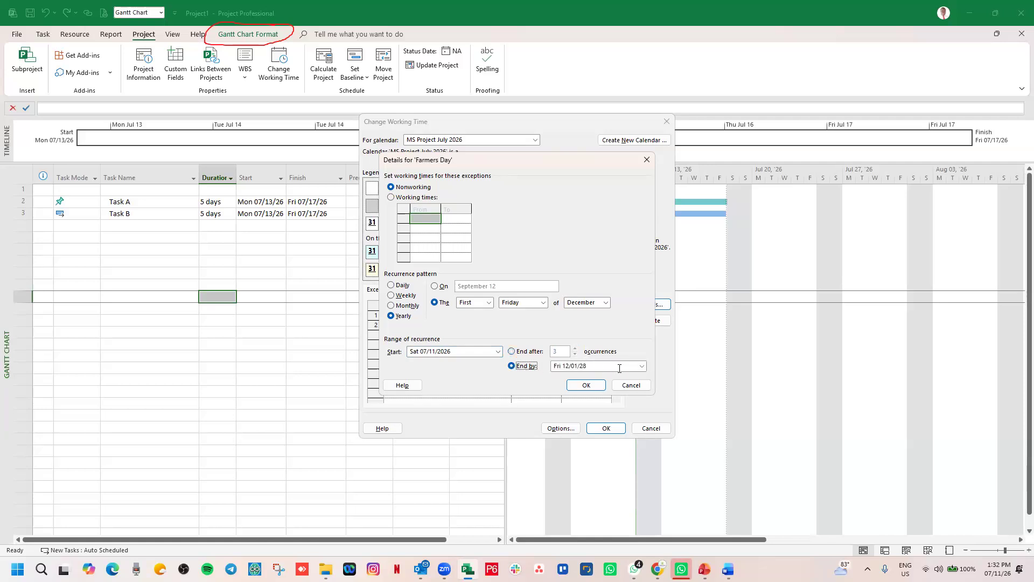
pyautogui.click(641, 366)
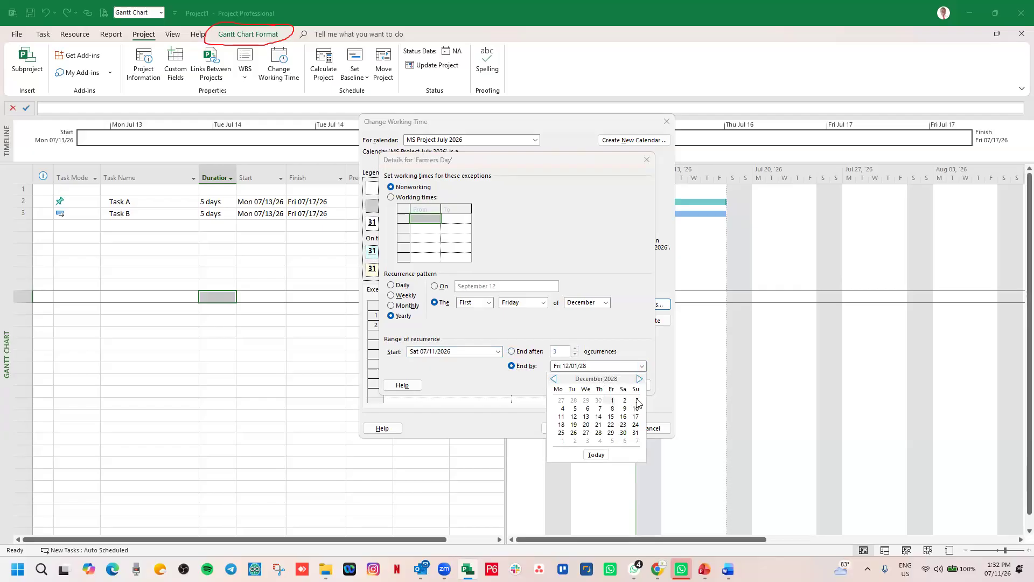
pyautogui.click(637, 349)
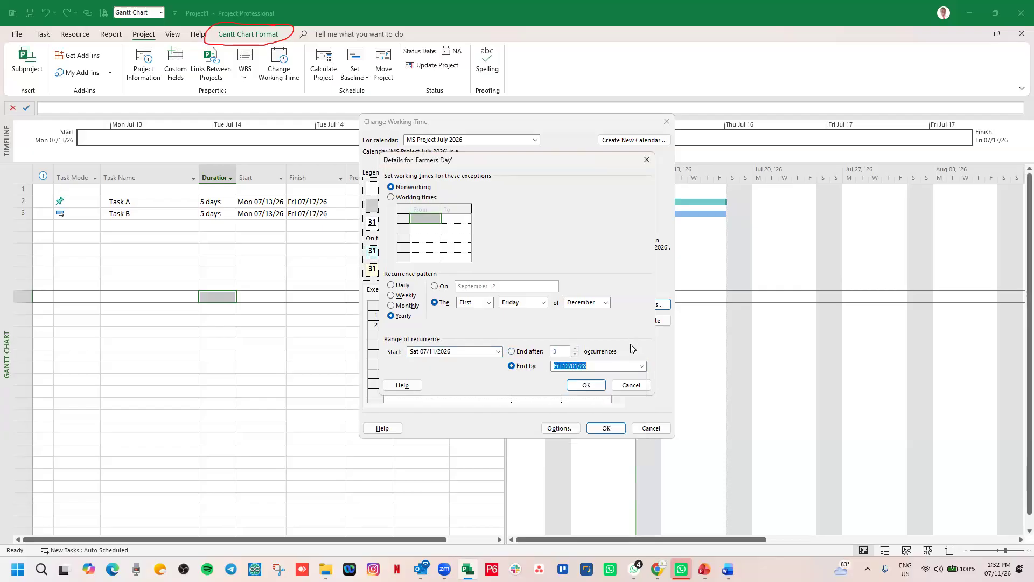
pyautogui.click(511, 351)
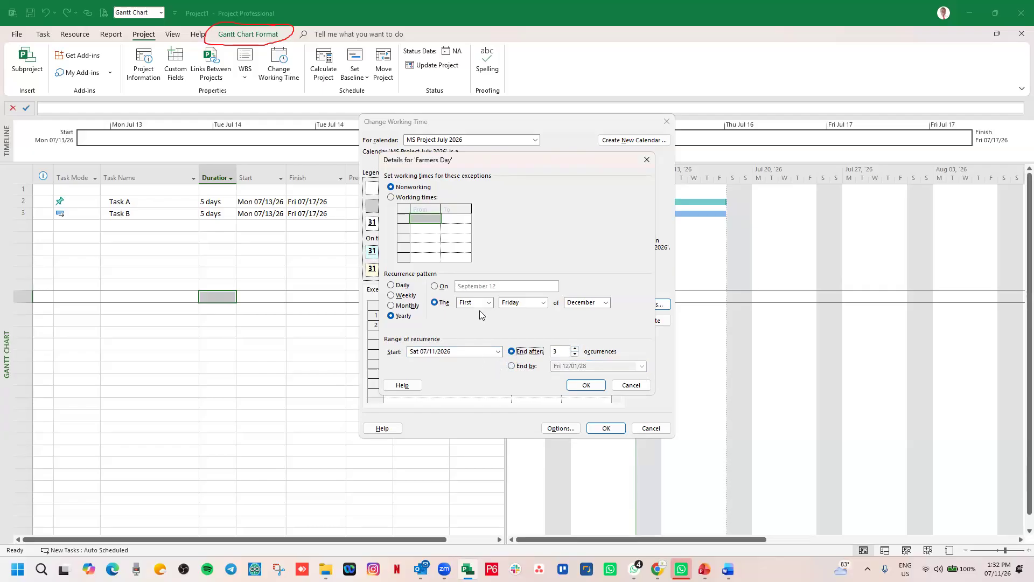
# Apply the Farmers Day recurrence details and check December 2026 in the calendar preview
pyautogui.click(586, 384)
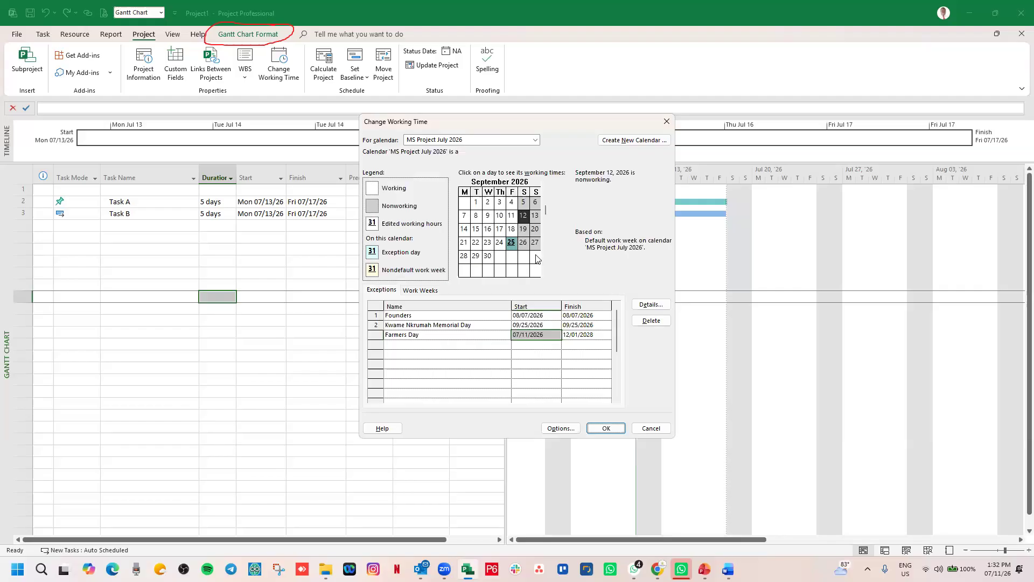
pyautogui.click(546, 273)
pyautogui.click(546, 274)
pyautogui.click(546, 274)
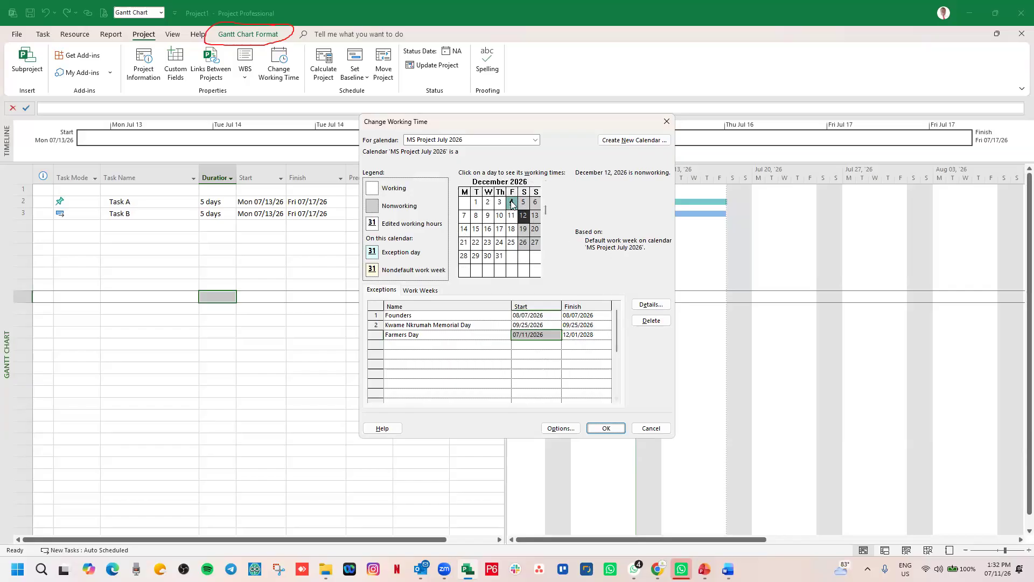
pyautogui.click(411, 345)
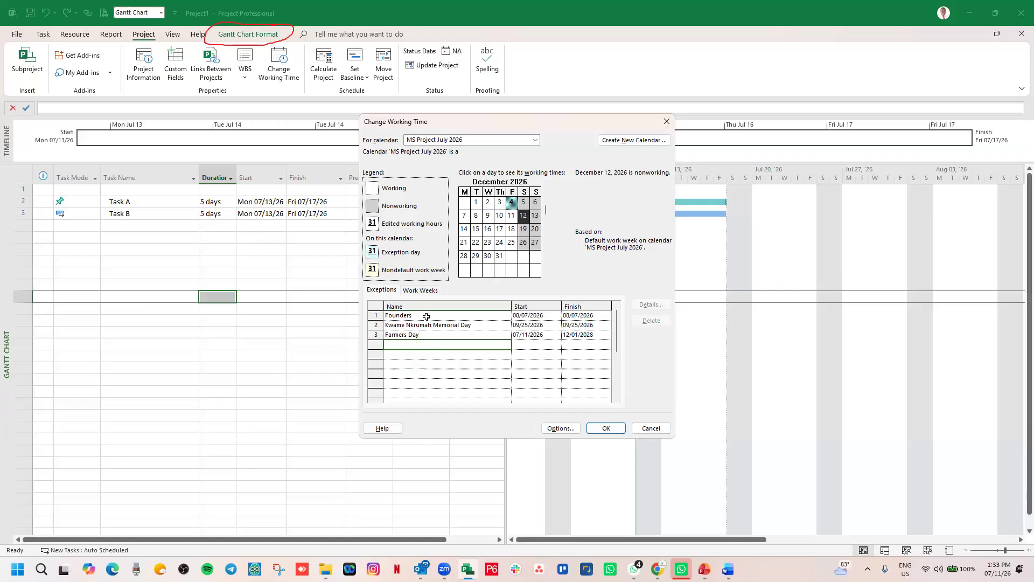
# View the default work week of the MS Project July 2026 calendar and return to its exceptions
pyautogui.click(425, 291)
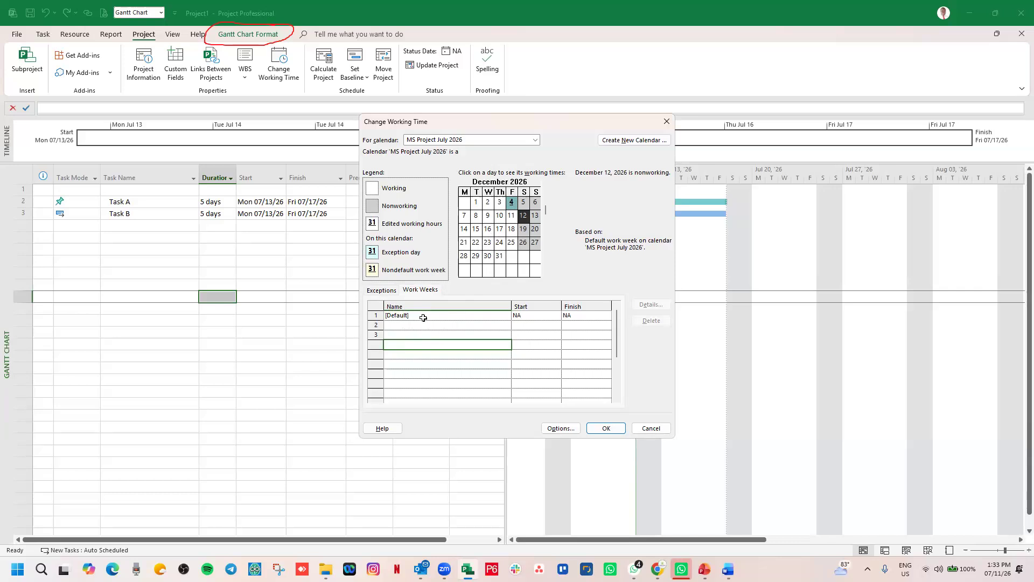
pyautogui.click(423, 317)
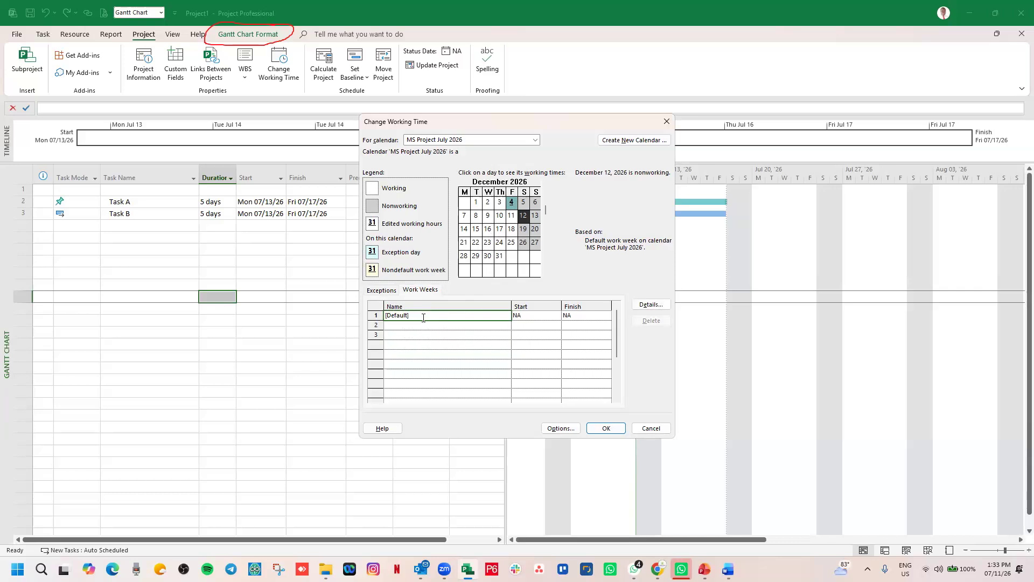
pyautogui.click(381, 290)
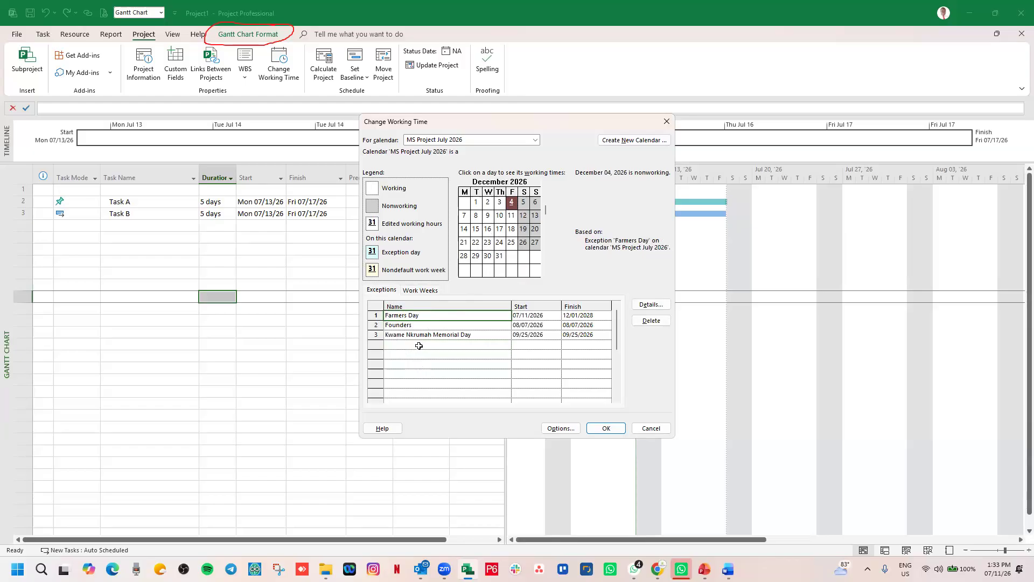
# Add a fourth exception named Weekend work in August to the MS Project July 2026 calendar
pyautogui.click(420, 345)
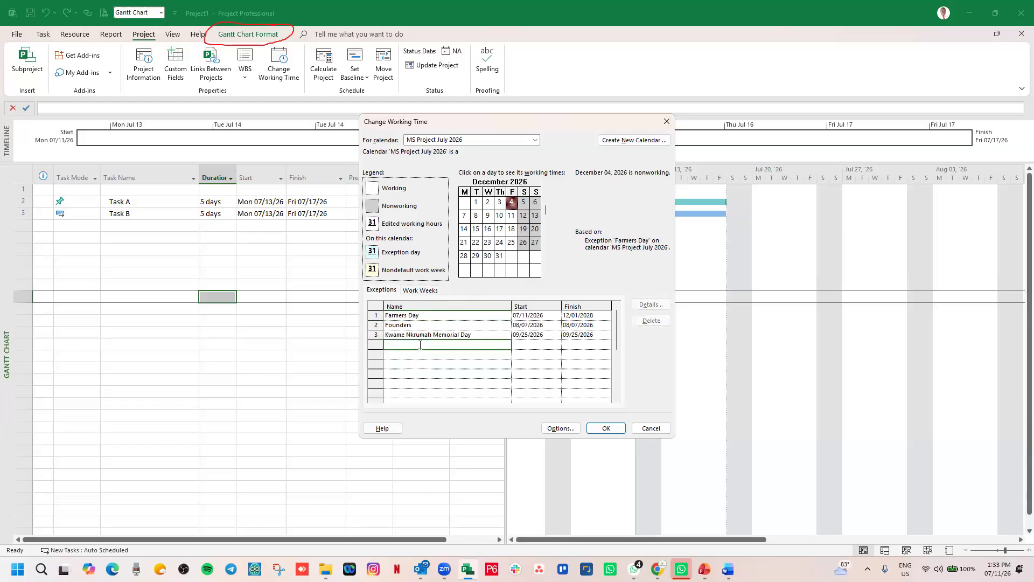
pyautogui.write('Weekend work in August')
pyautogui.click(456, 363)
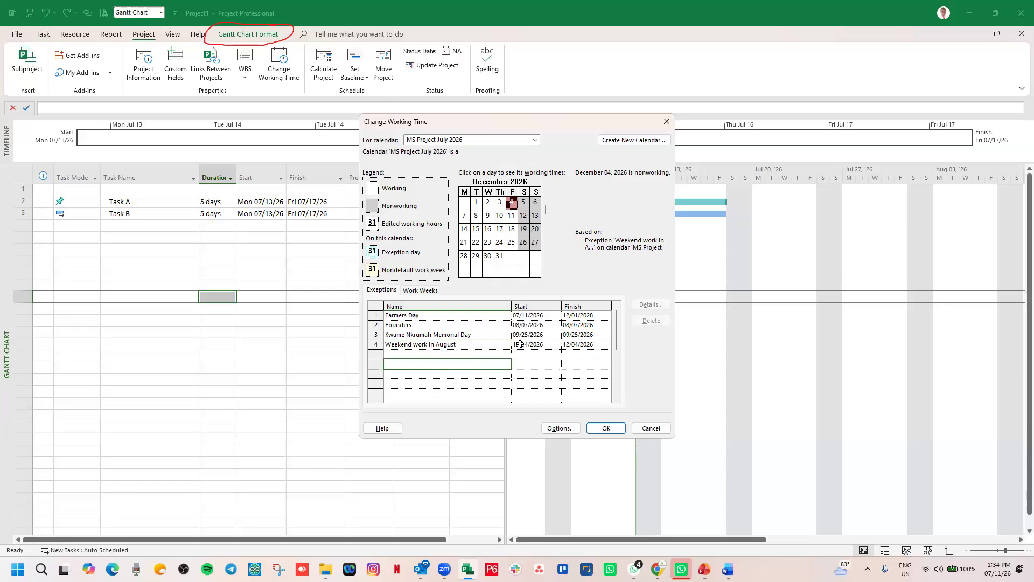
# Set the Weekend work in August exception to recur every 1 week on Saturday
pyautogui.click(487, 346)
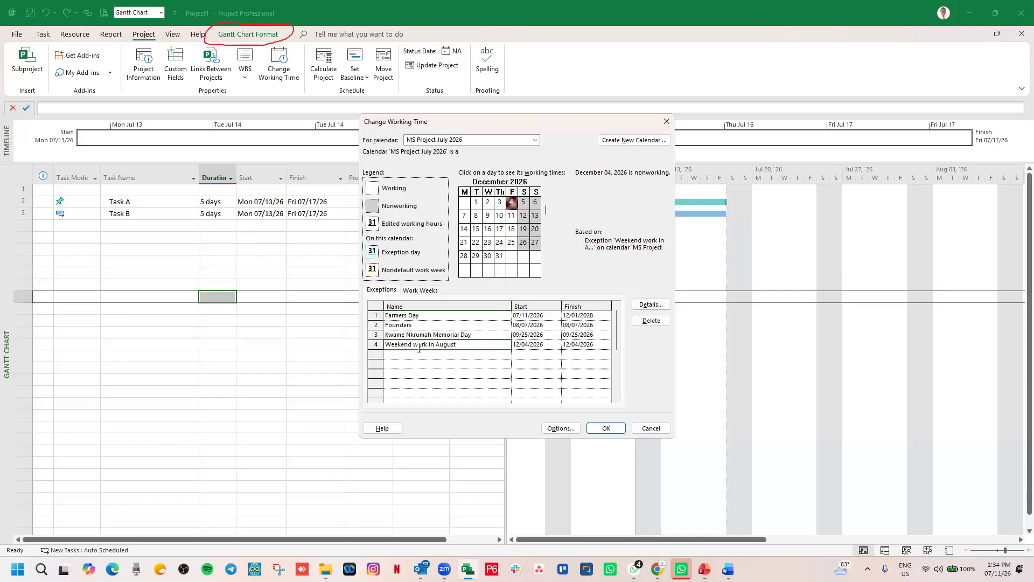
pyautogui.click(650, 305)
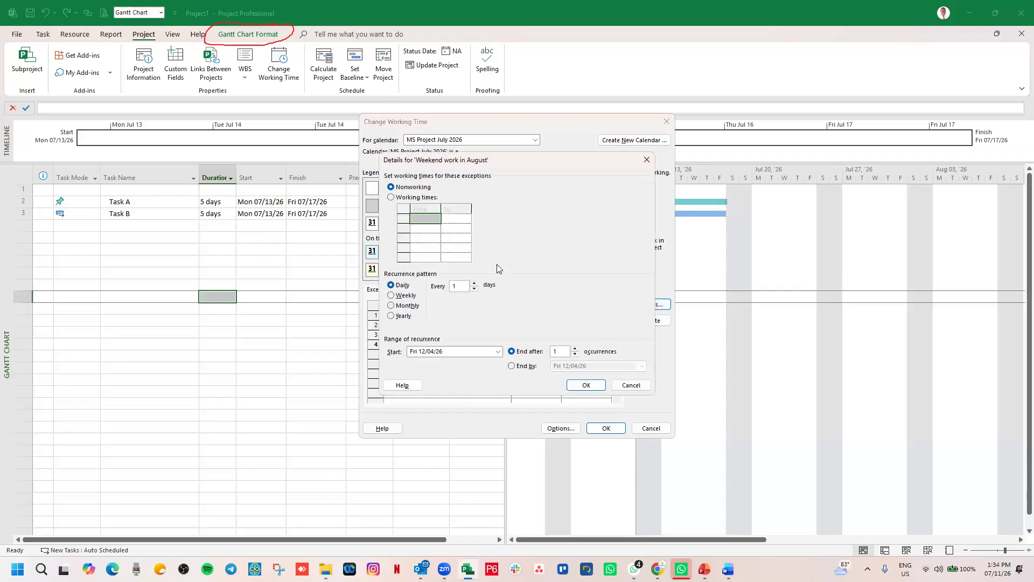
pyautogui.click(391, 296)
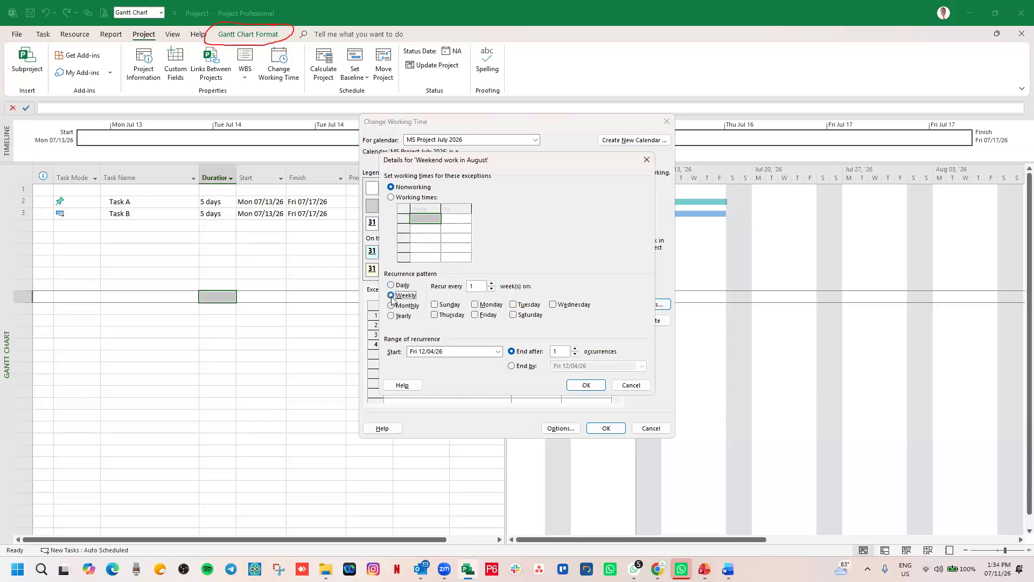
pyautogui.click(391, 305)
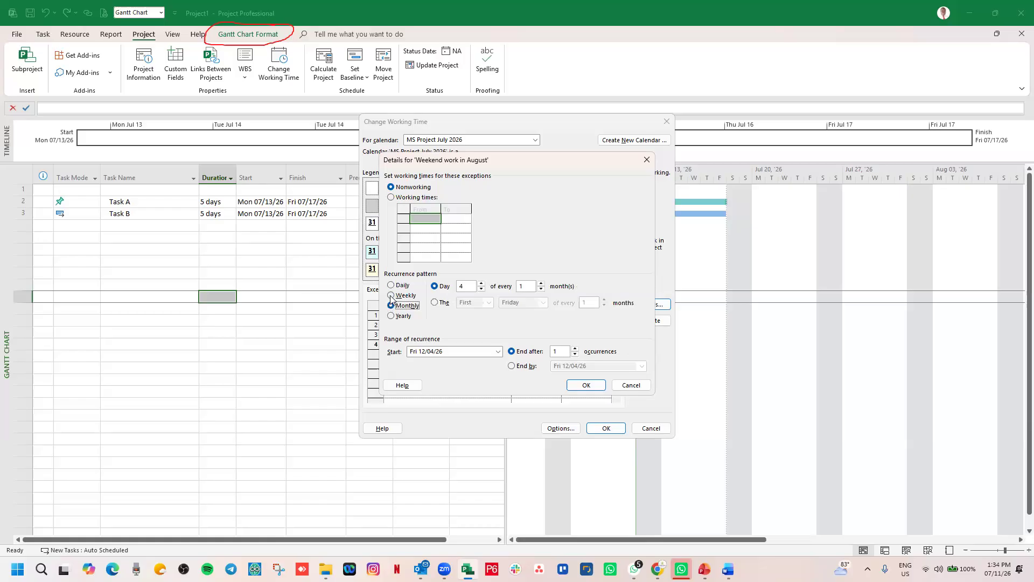
pyautogui.click(392, 296)
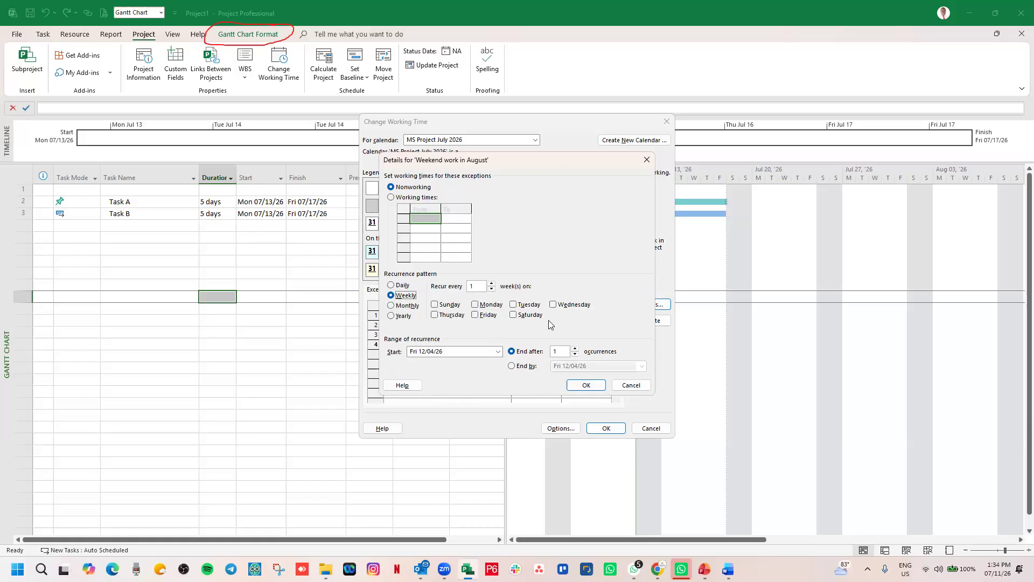
pyautogui.click(514, 315)
# Set the weekend work recurrence range to start on 08/01/2026 and end after 4 occurrences
pyautogui.click(498, 352)
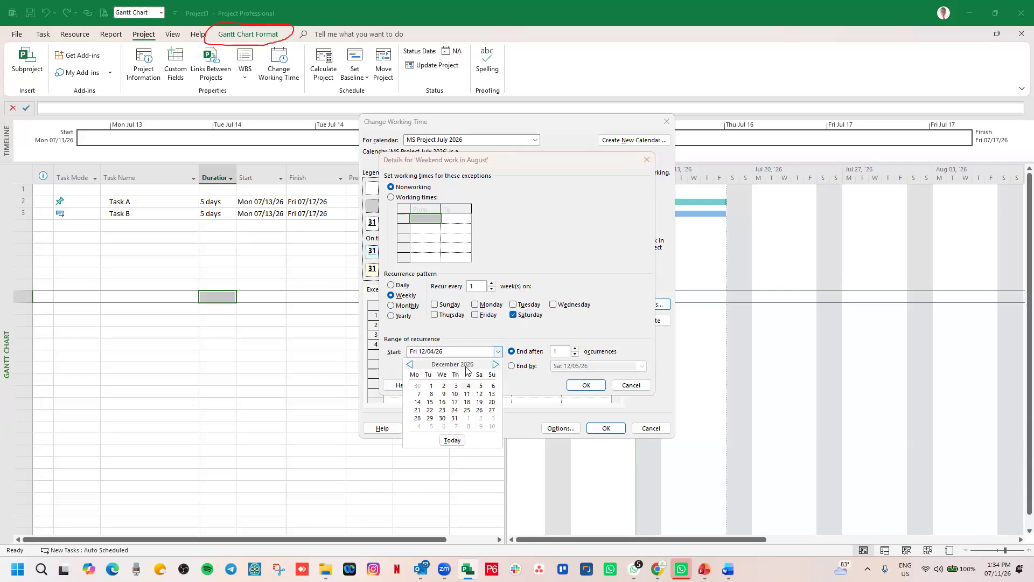
pyautogui.click(409, 364)
pyautogui.click(410, 365)
pyautogui.click(409, 365)
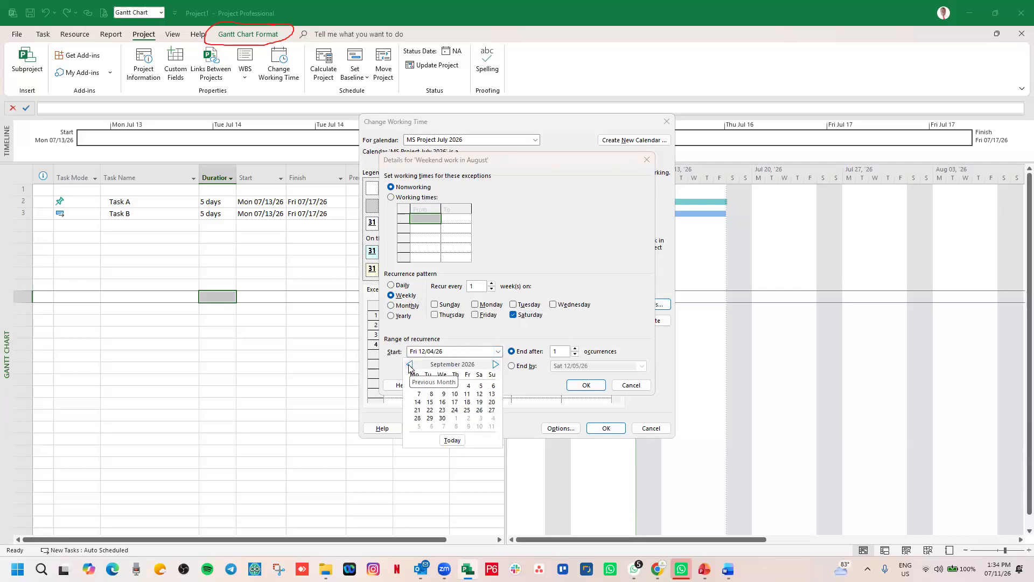
pyautogui.click(410, 364)
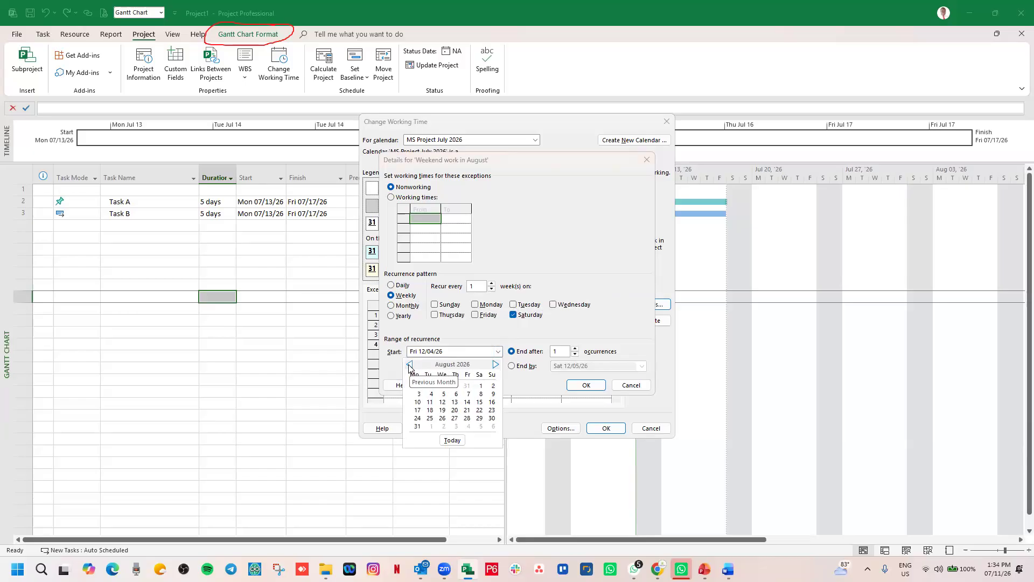
pyautogui.click(481, 386)
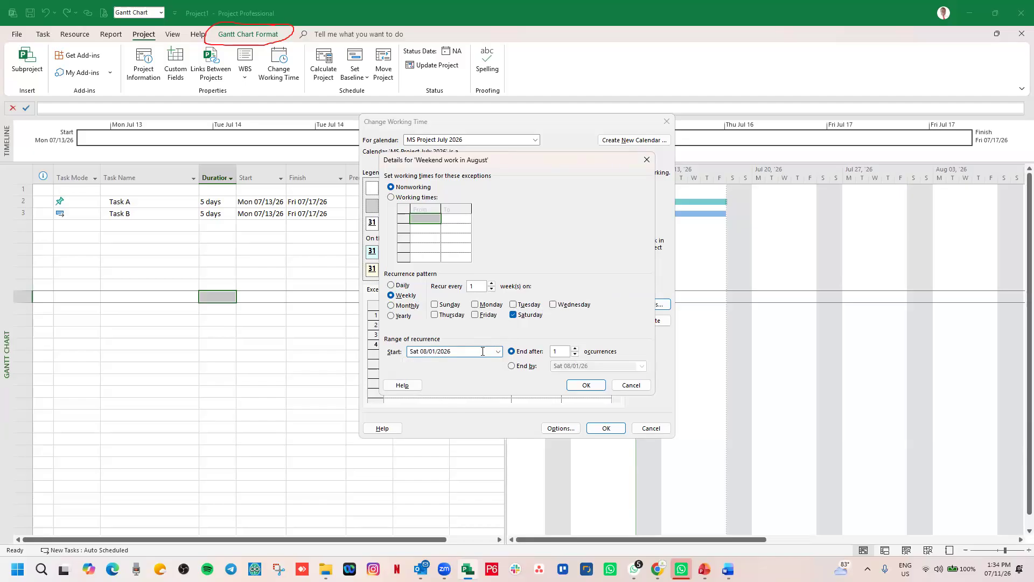
pyautogui.click(574, 349)
pyautogui.click(575, 348)
pyautogui.click(575, 348)
# Give the Weekend work in August exception working times, with the first period starting at 9:00 AM
pyautogui.click(392, 197)
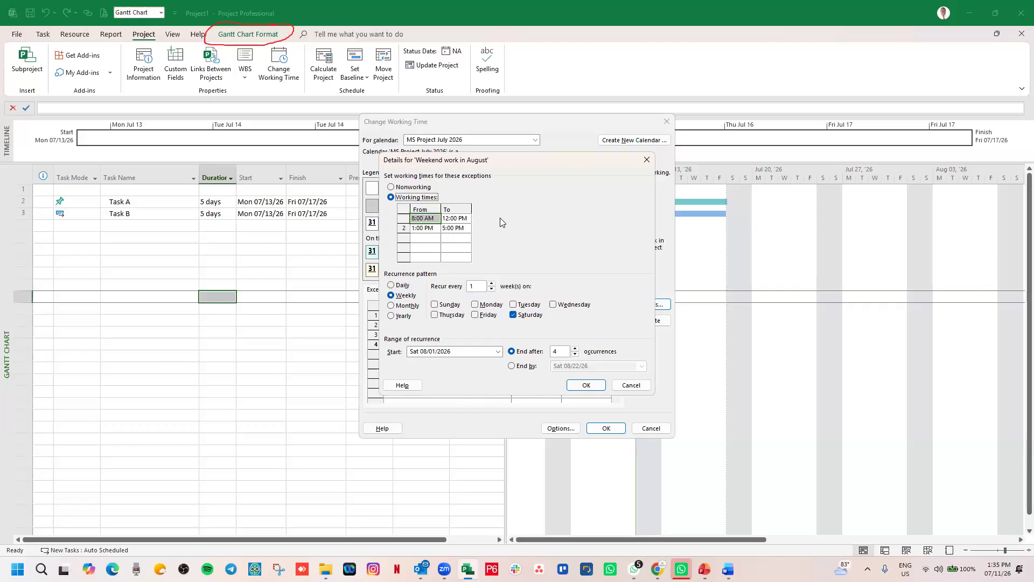
pyautogui.click(419, 220)
pyautogui.click(419, 220)
pyautogui.write('9')
pyautogui.press('BackSpace')
pyautogui.press('BackSpace')
pyautogui.press('BackSpace')
pyautogui.press('BackSpace')
pyautogui.write('9')
pyautogui.click(454, 219)
pyautogui.click(581, 316)
pyautogui.write('9a,')
pyautogui.press('BackSpace')
pyautogui.write('m')
pyautogui.click(454, 219)
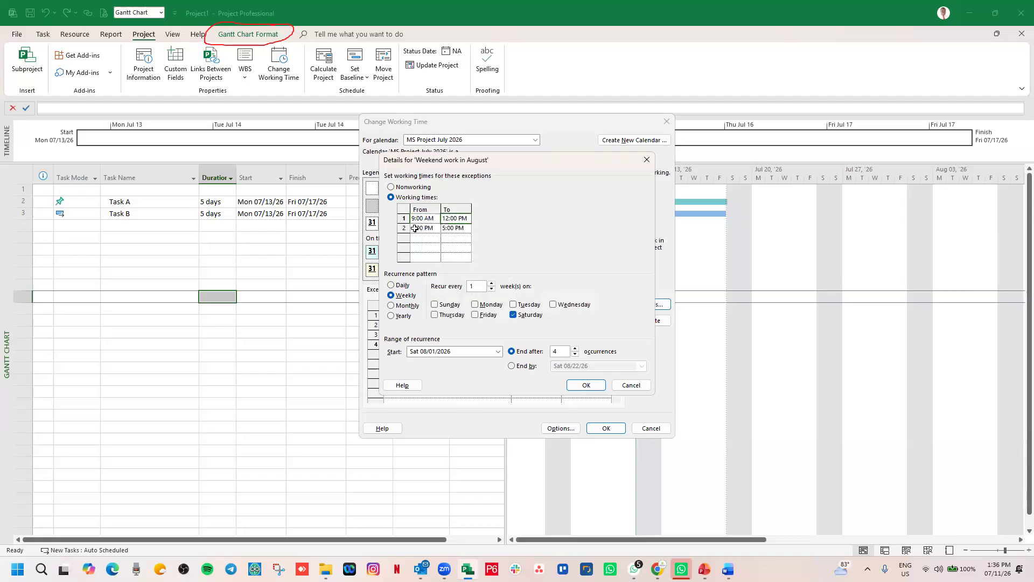
# Set the second weekend working period to end at 2 PM and apply the exception details
pyautogui.click(453, 228)
pyautogui.click(452, 229)
pyautogui.moveTo(455, 229); pyautogui.dragTo(442, 229)
pyautogui.write('2')
pyautogui.press('Return')
pyautogui.click(587, 385)
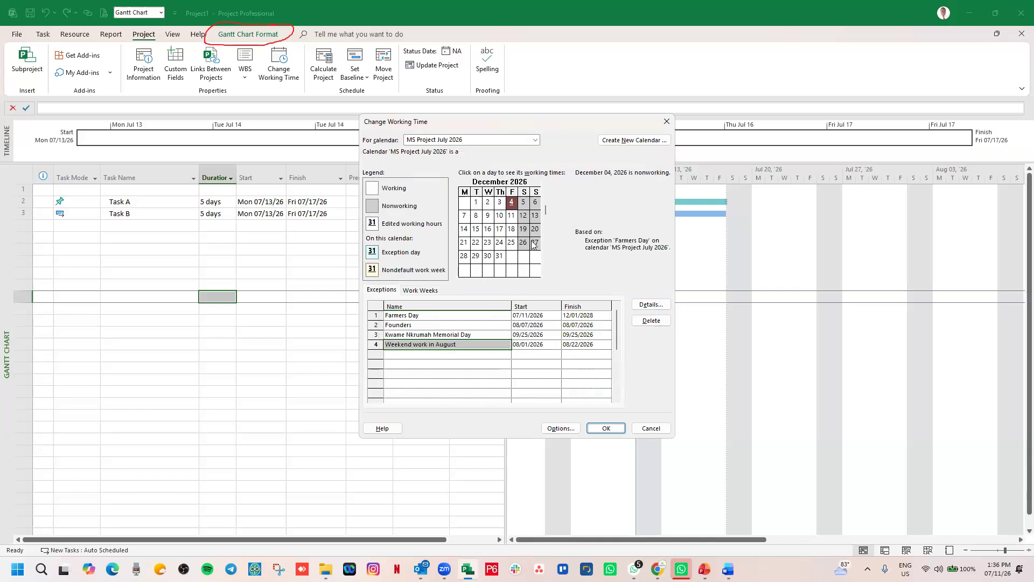
# Check the working times for August 1 and 2, 2026 in the calendar preview
pyautogui.scroll(4, 546, 185)
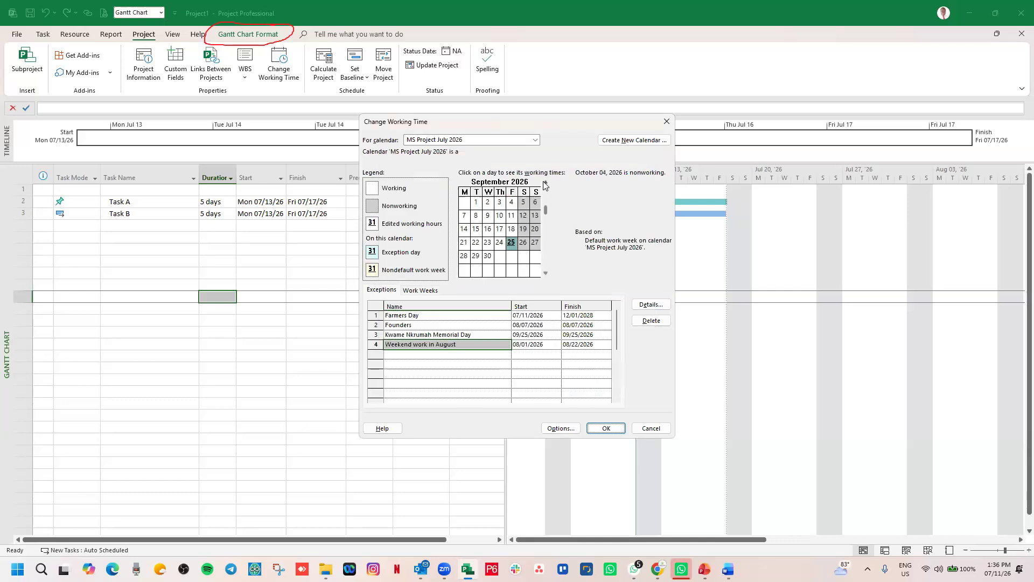
pyautogui.click(535, 203)
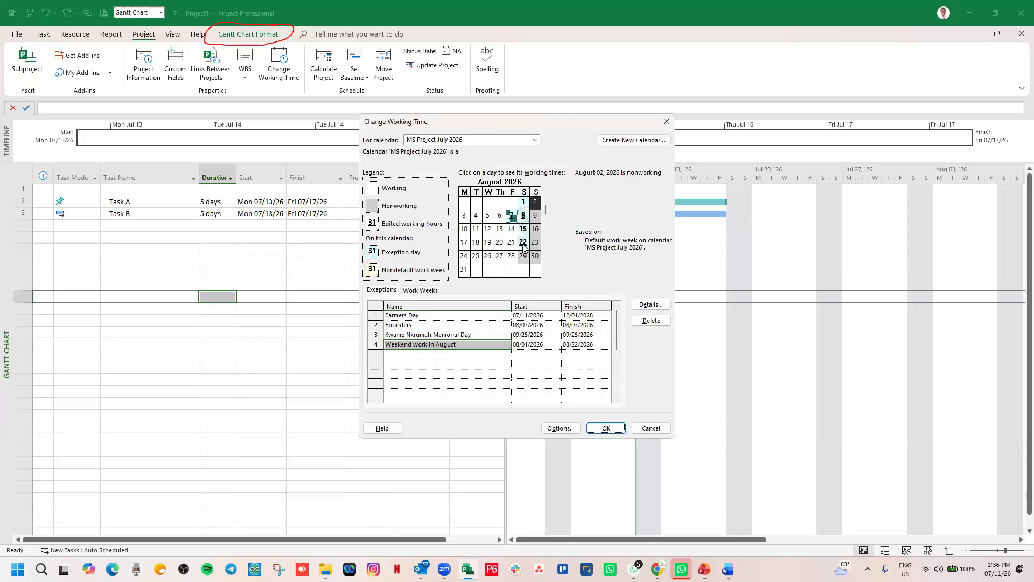
pyautogui.click(523, 203)
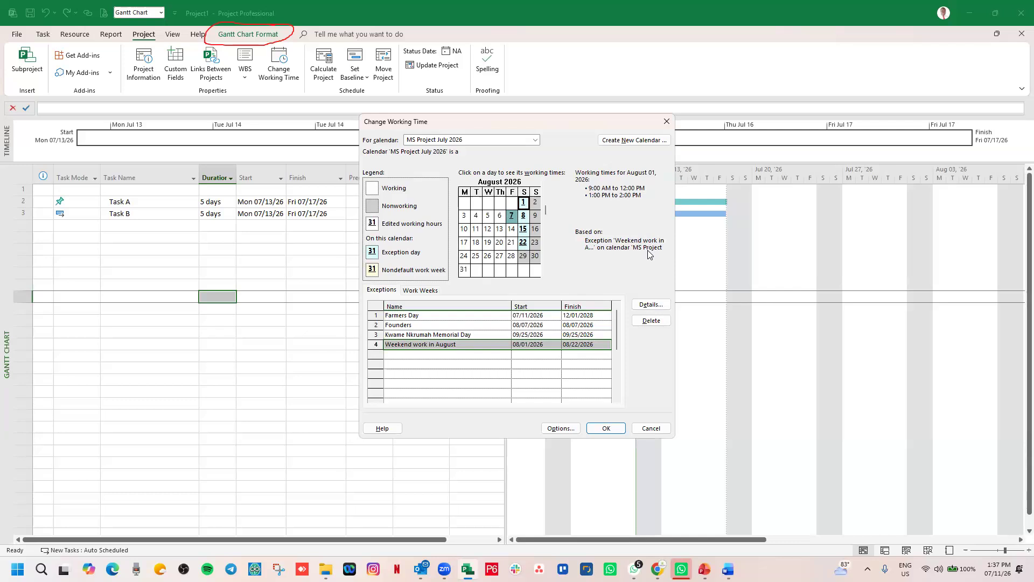
pyautogui.click(467, 356)
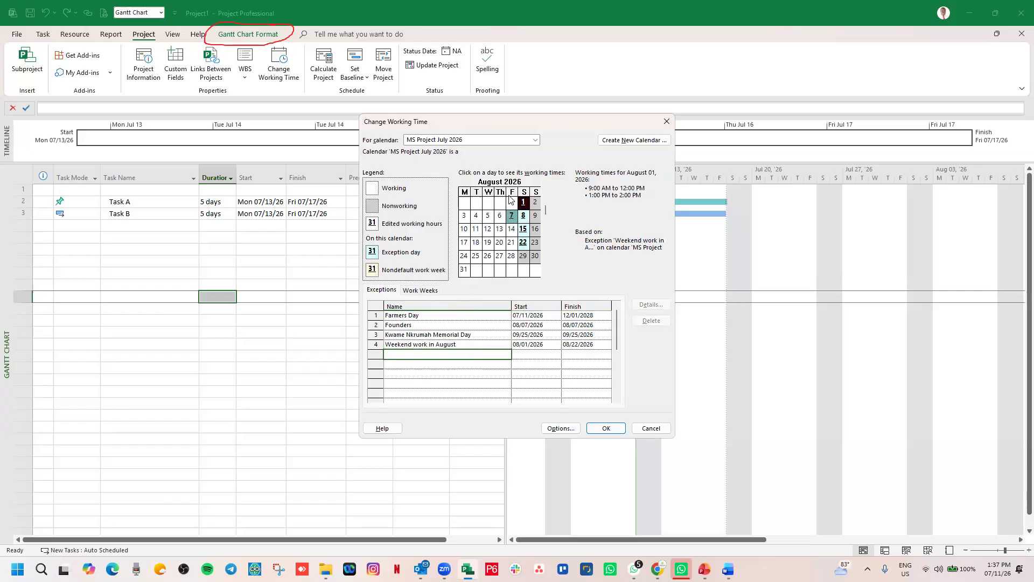
# Check the working times for August 3, 2026 and open the details of the [Default] work week
pyautogui.click(416, 289)
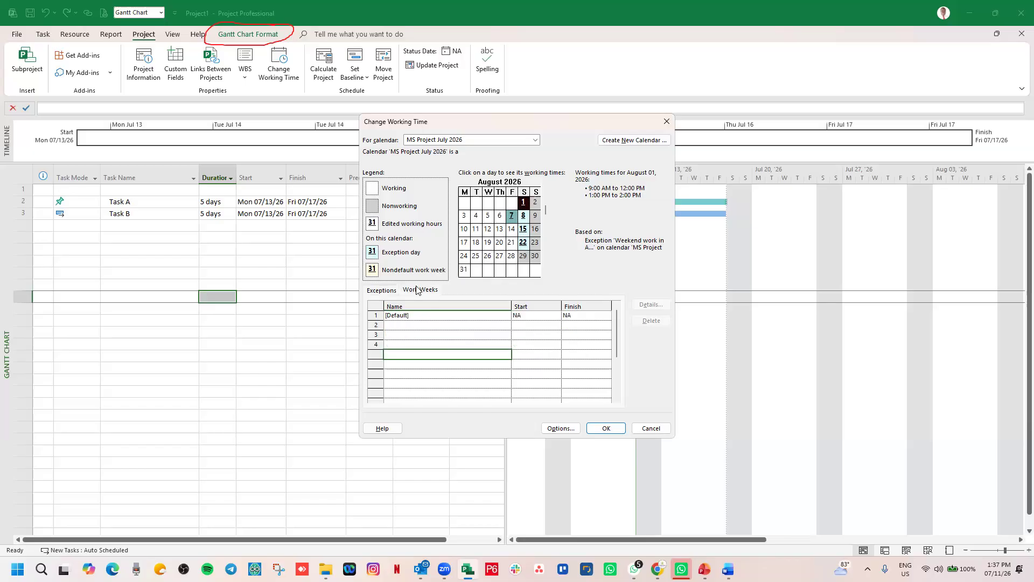
pyautogui.click(464, 216)
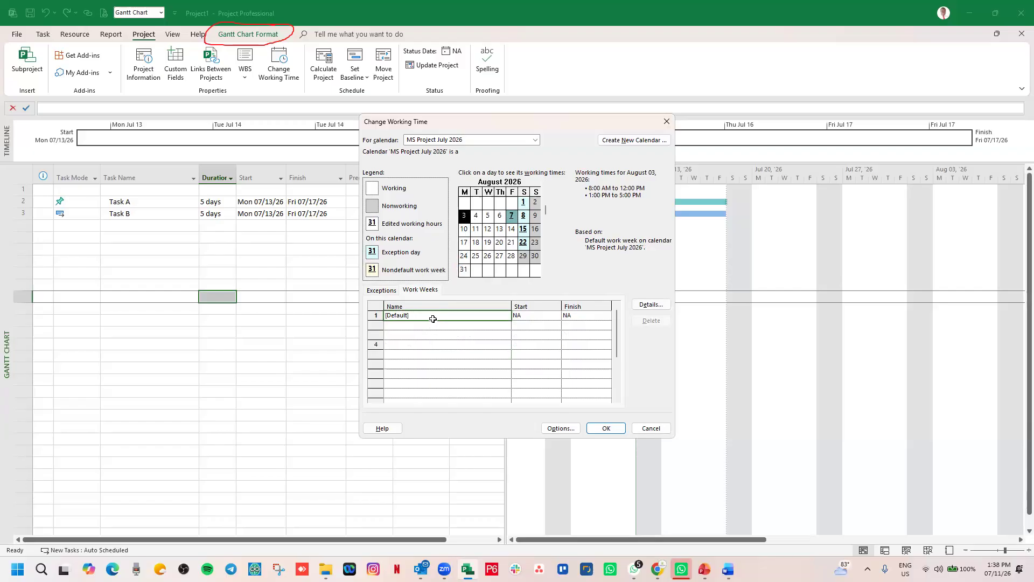
pyautogui.click(651, 304)
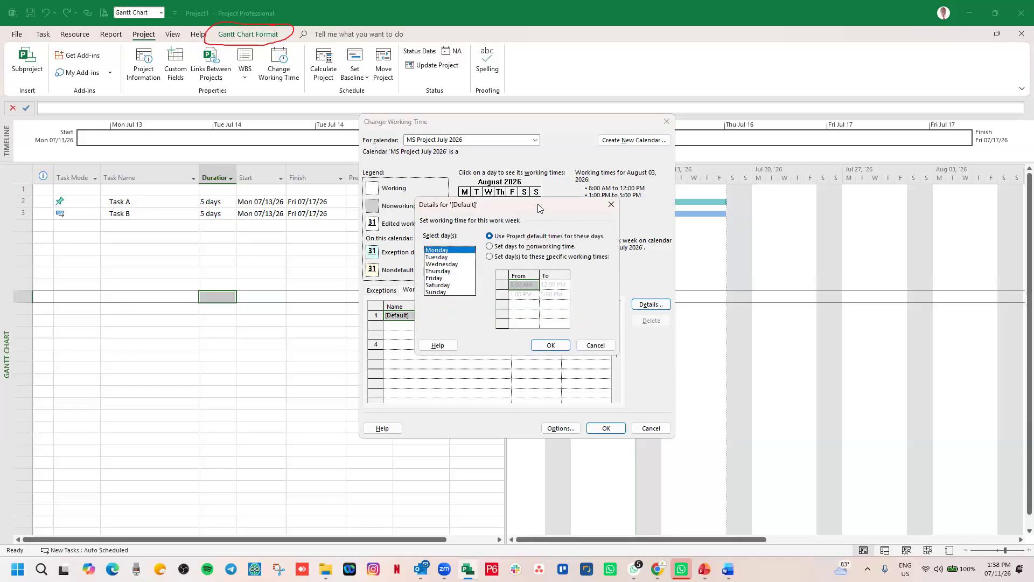
pyautogui.moveTo(538, 204); pyautogui.dragTo(807, 172)
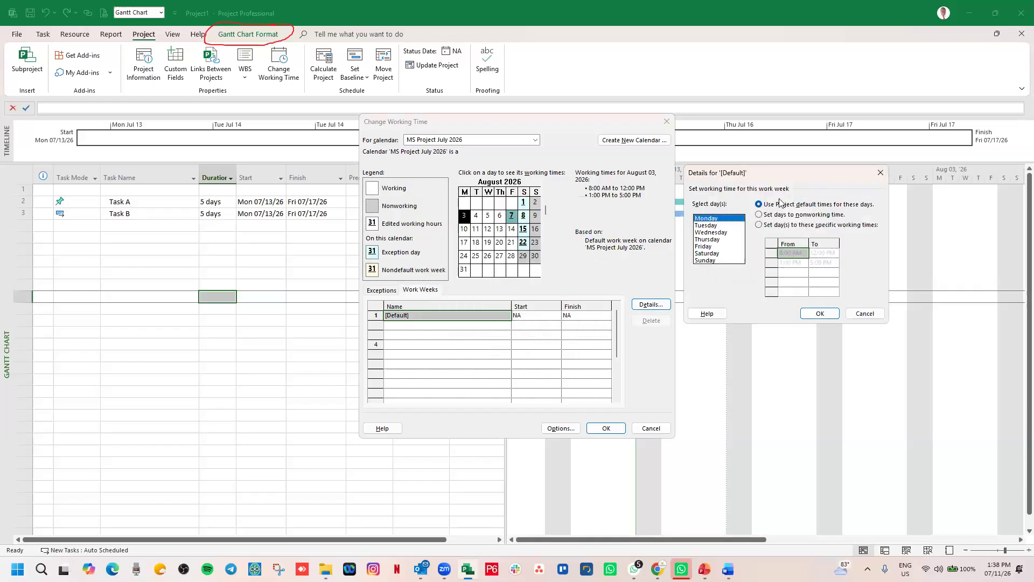
# Review the default work week's hours for each day from Tuesday through Sunday
pyautogui.click(708, 226)
pyautogui.click(710, 233)
pyautogui.click(709, 239)
pyautogui.click(710, 248)
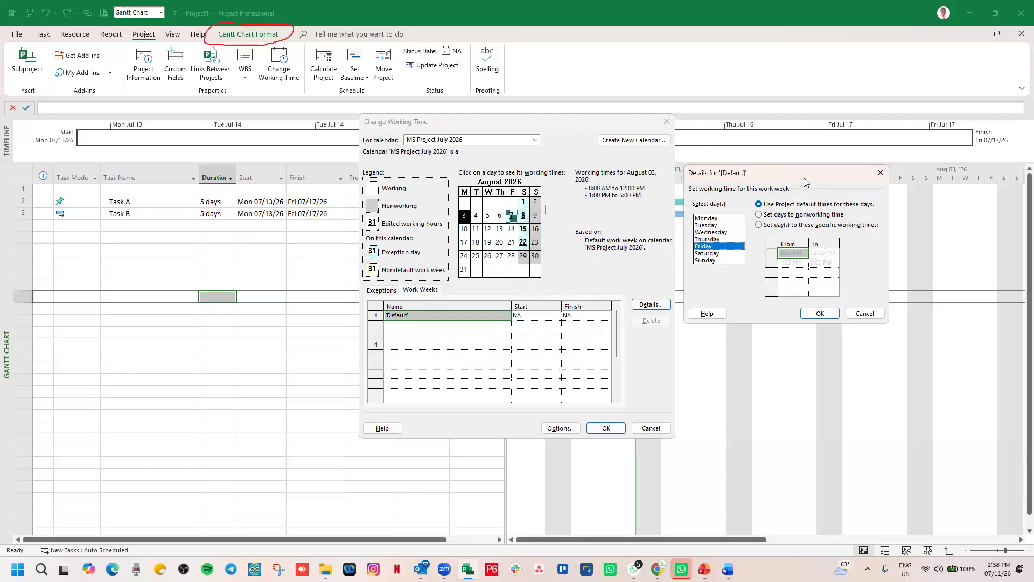
pyautogui.moveTo(804, 178); pyautogui.dragTo(809, 169)
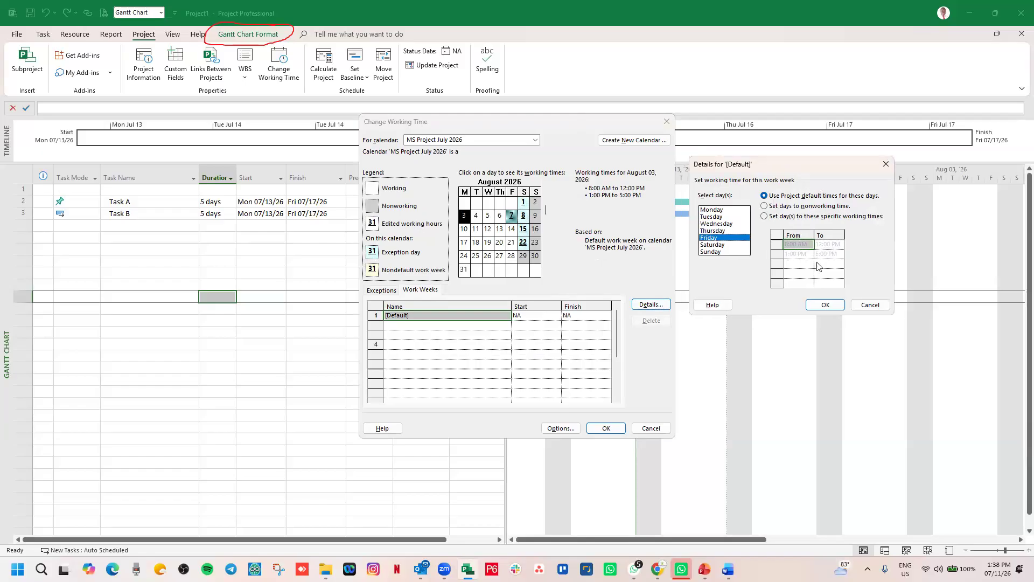
pyautogui.click(714, 245)
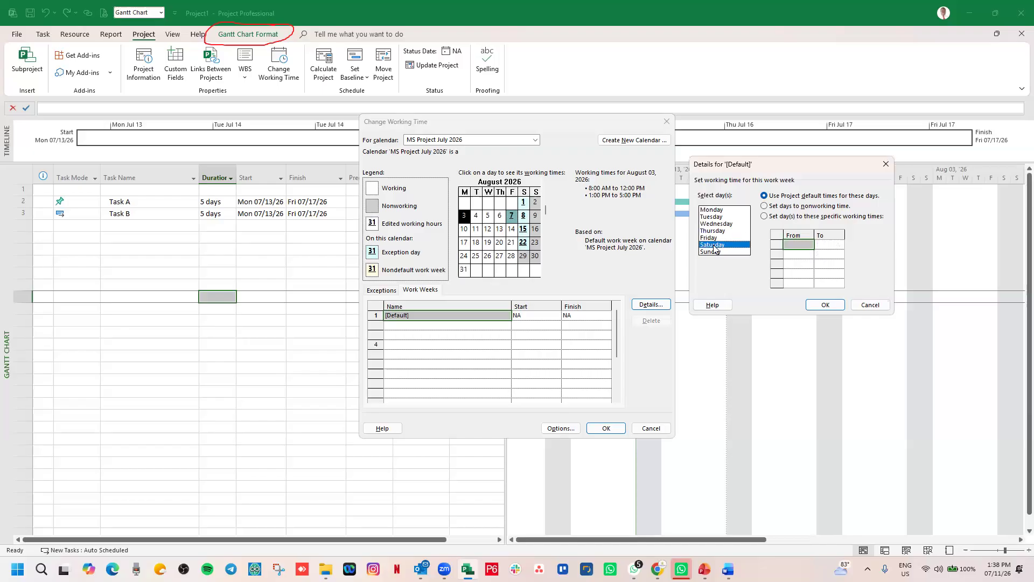
pyautogui.click(721, 252)
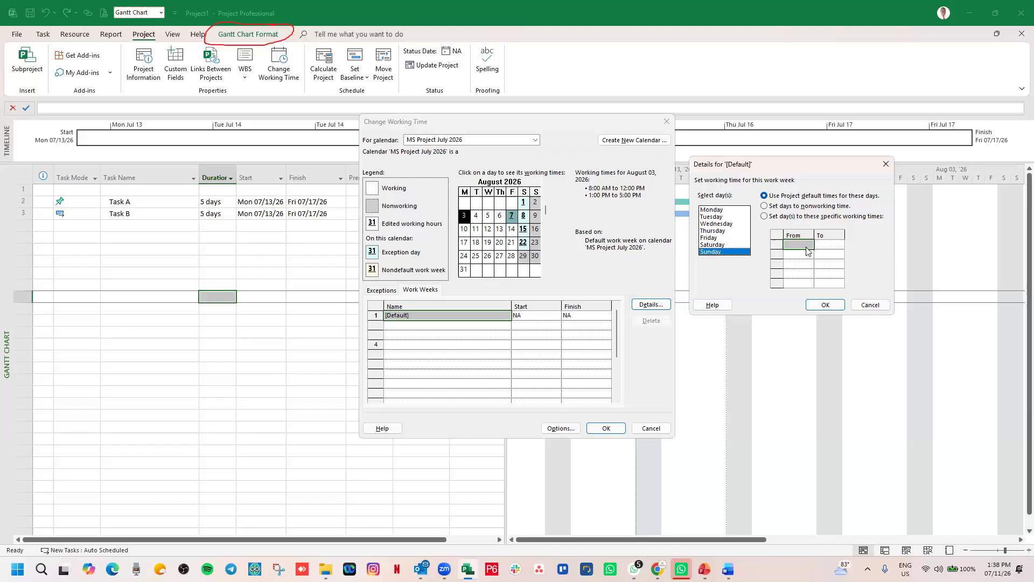
# Set Monday to nonworking time in the default work week and apply the details
pyautogui.click(715, 214)
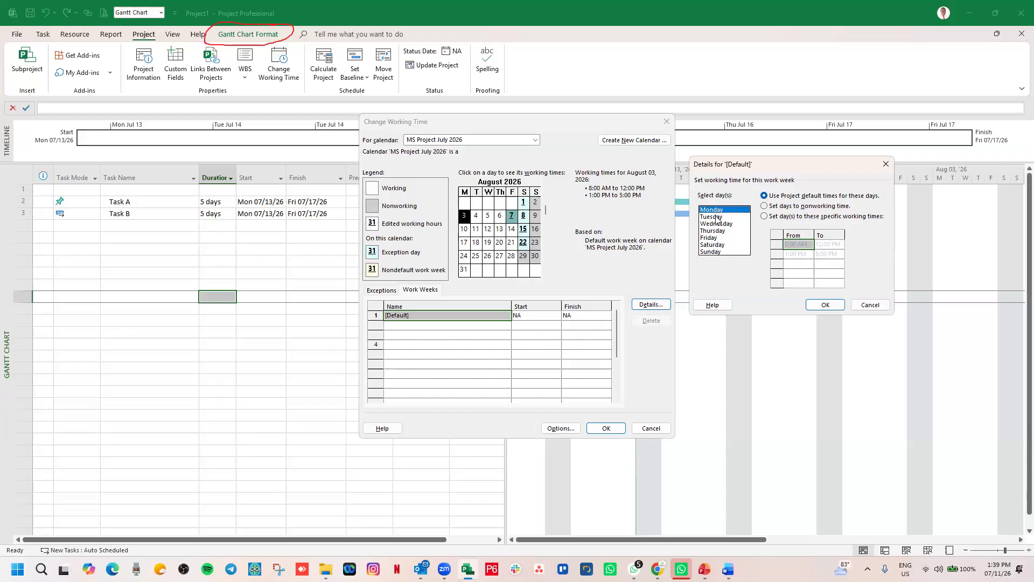
pyautogui.moveTo(716, 219); pyautogui.dragTo(714, 240)
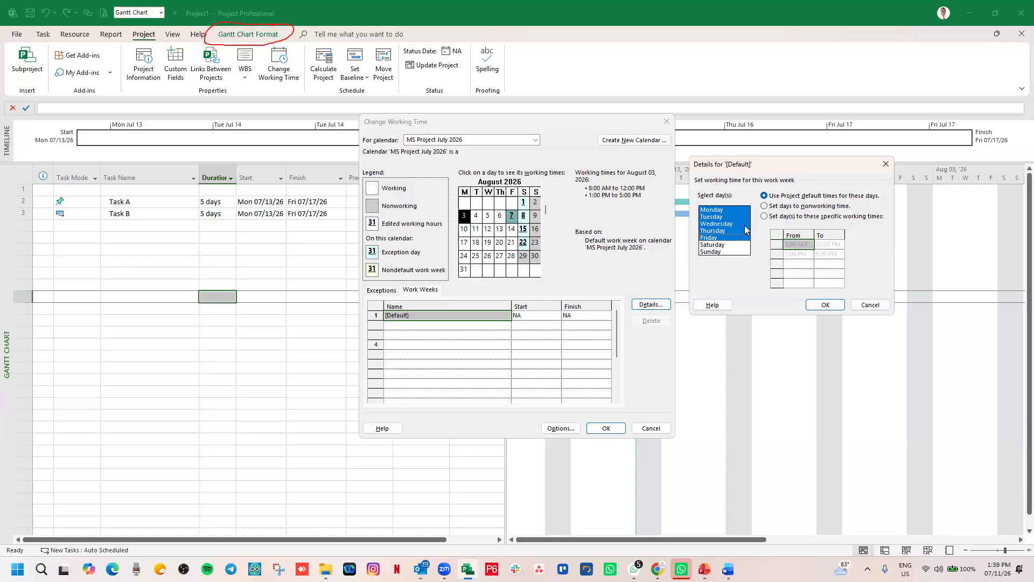
pyautogui.click(719, 210)
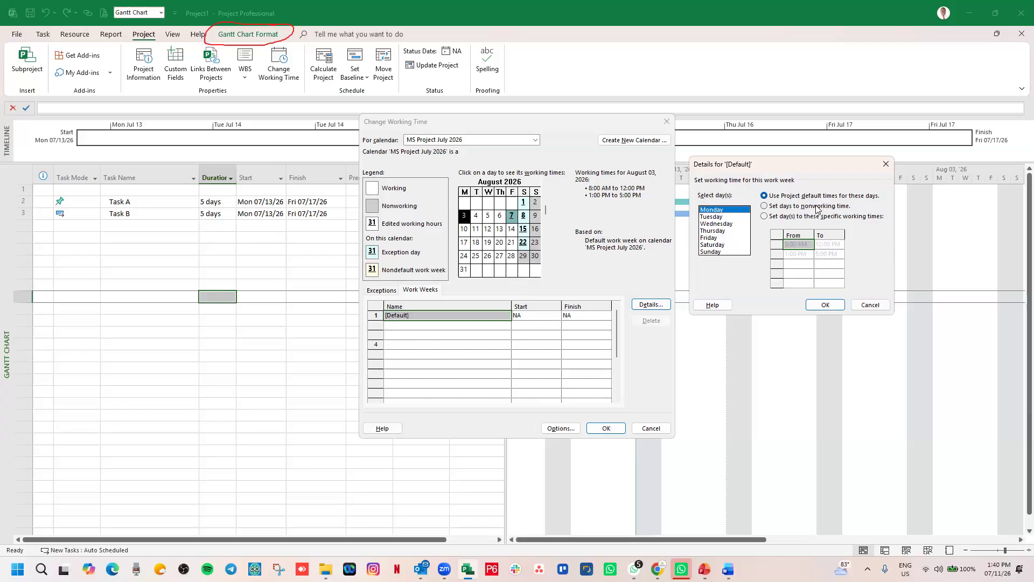
pyautogui.click(765, 208)
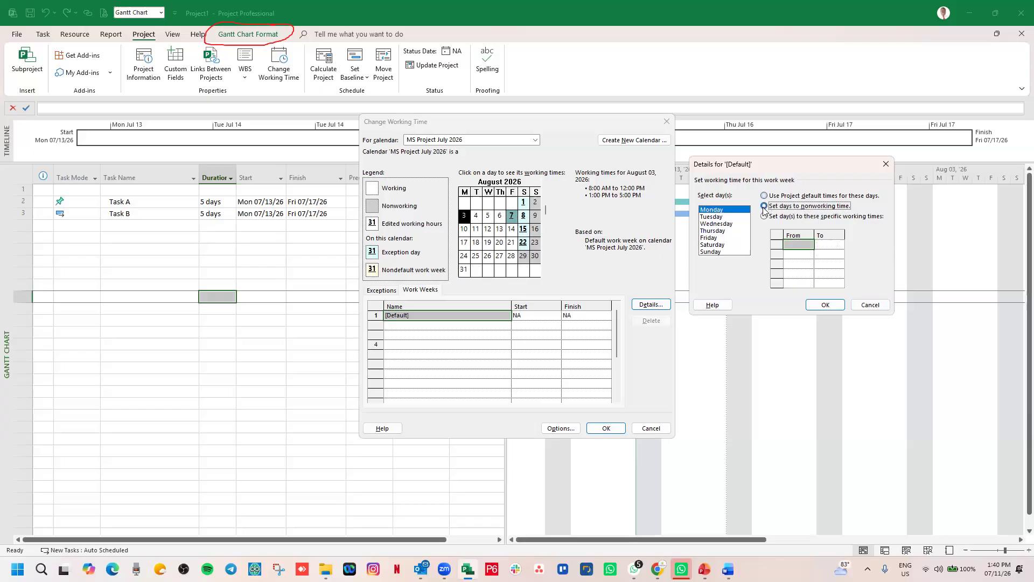
pyautogui.click(824, 305)
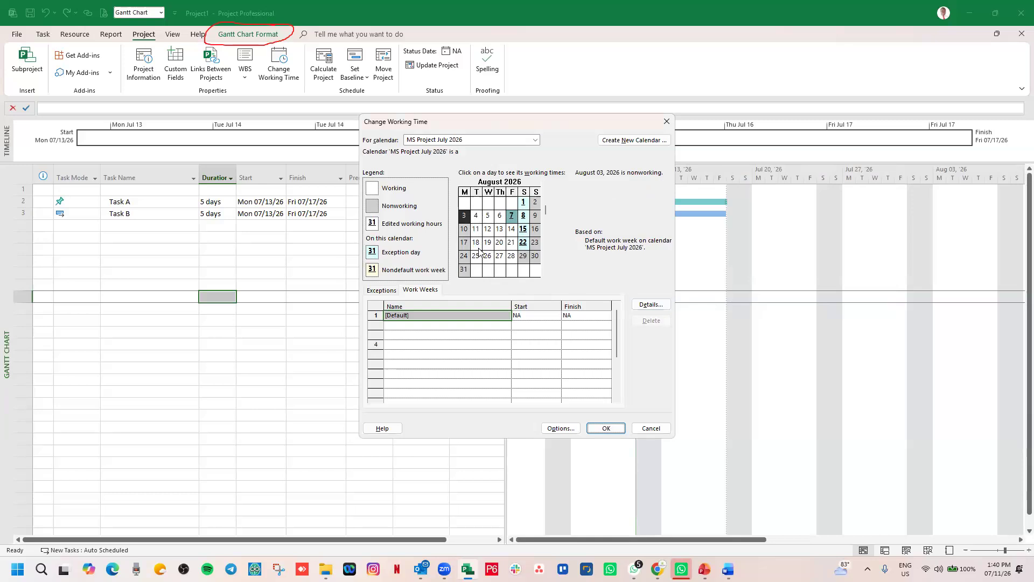
# Examine the Mondays in the calendar preview month by month through June 2027
pyautogui.click(545, 273)
pyautogui.click(545, 274)
pyautogui.click(545, 273)
pyautogui.click(545, 274)
pyautogui.click(545, 273)
pyautogui.click(546, 274)
pyautogui.click(545, 274)
pyautogui.click(545, 273)
pyautogui.click(545, 273)
pyautogui.click(545, 274)
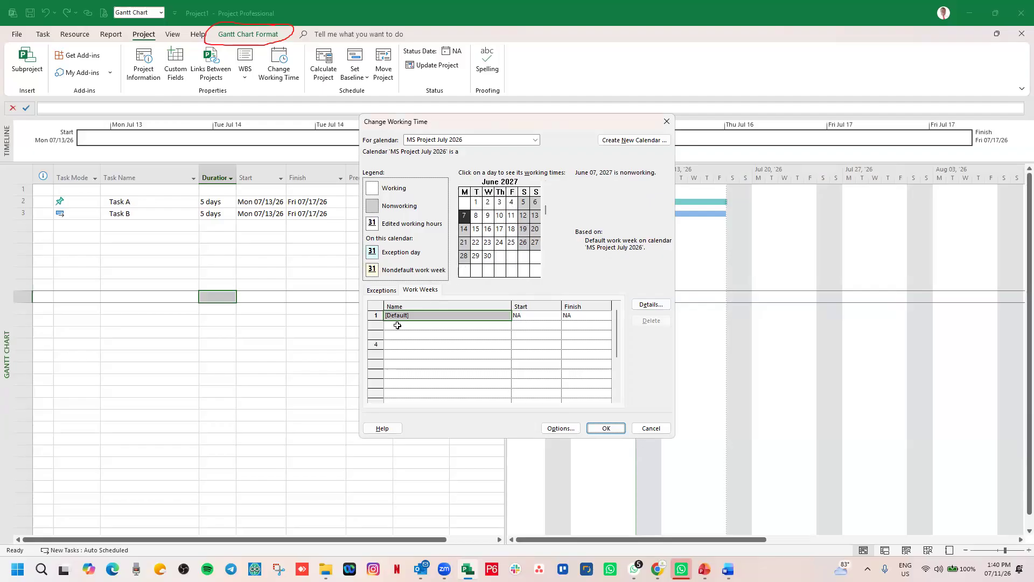
# Switch Tuesday through Friday of the default work week to specific working times
pyautogui.click(651, 305)
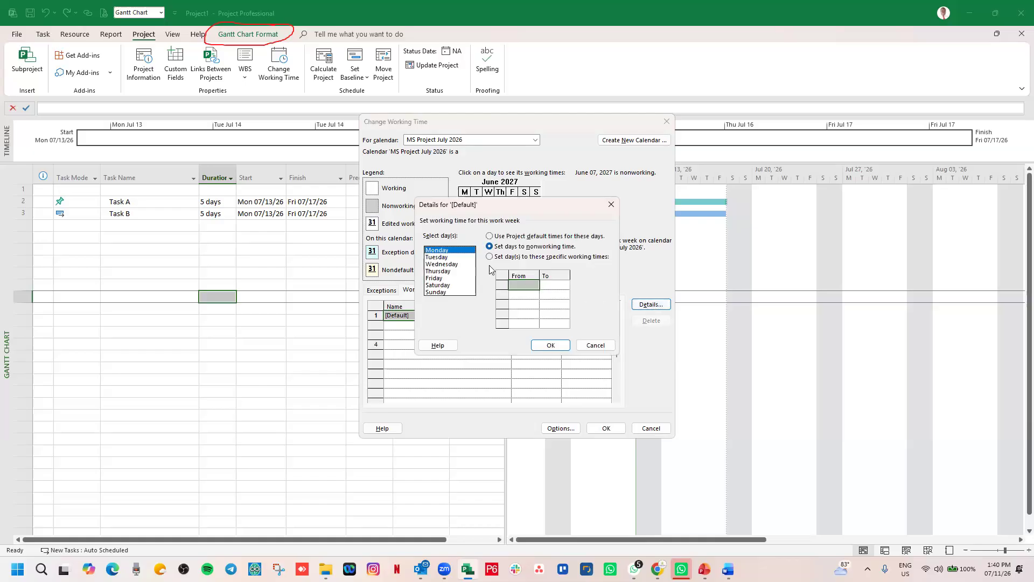
pyautogui.moveTo(531, 204); pyautogui.dragTo(799, 171)
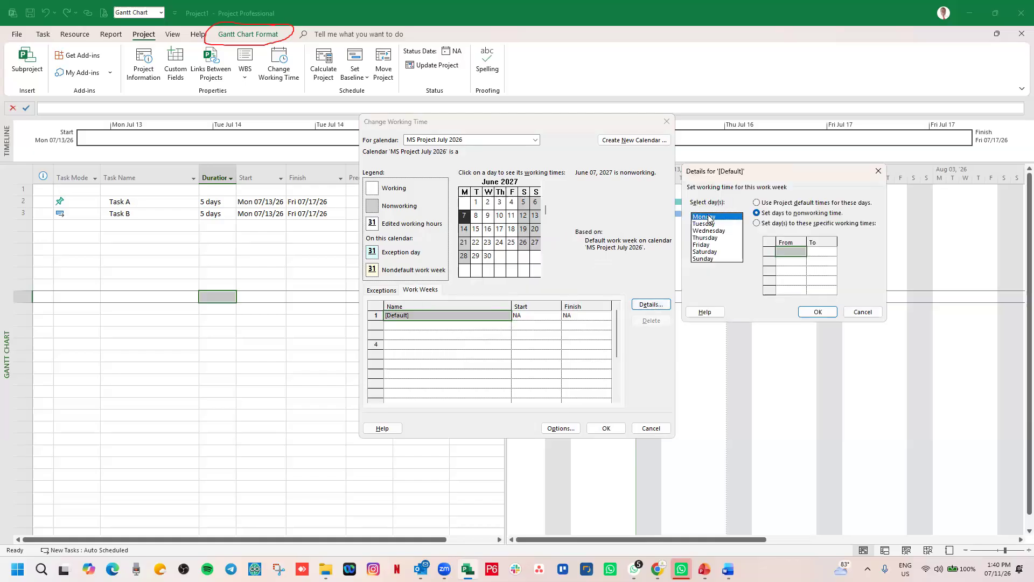
pyautogui.click(704, 224)
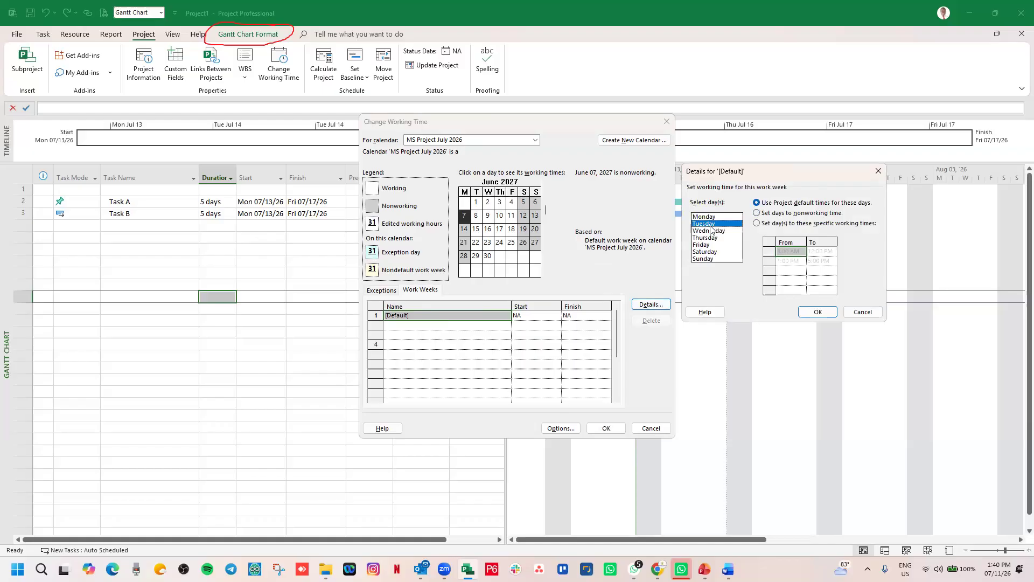
pyautogui.keyDown('ctrl'); pyautogui.click(711, 225); pyautogui.keyUp('ctrl')
pyautogui.keyDown('ctrl'); pyautogui.click(710, 225); pyautogui.keyUp('ctrl')
pyautogui.keyDown('ctrl'); pyautogui.click(712, 231); pyautogui.keyUp('ctrl')
pyautogui.keyDown('ctrl'); pyautogui.click(710, 238); pyautogui.keyUp('ctrl')
pyautogui.keyDown('ctrl'); pyautogui.click(708, 245); pyautogui.keyUp('ctrl')
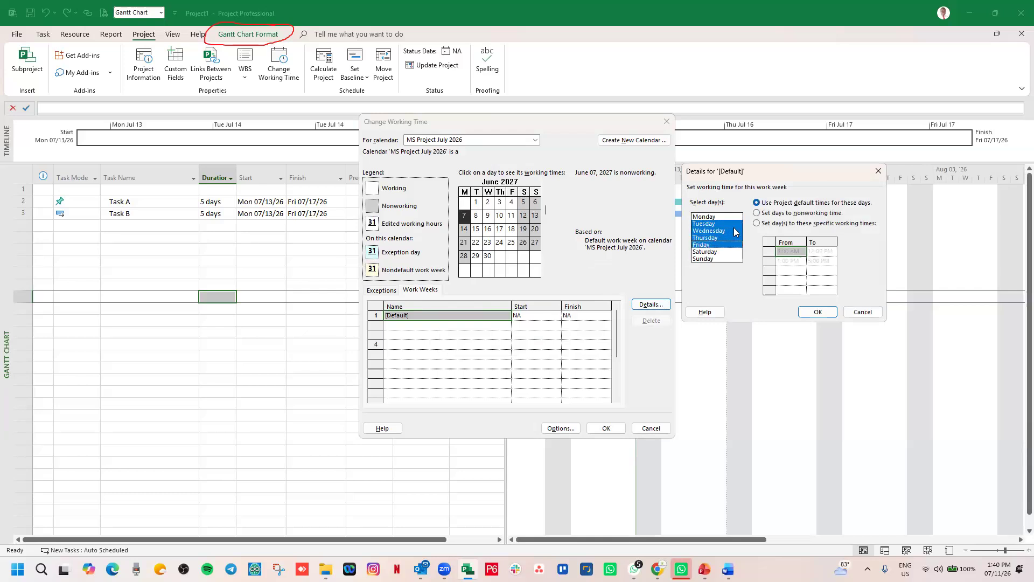
pyautogui.click(758, 223)
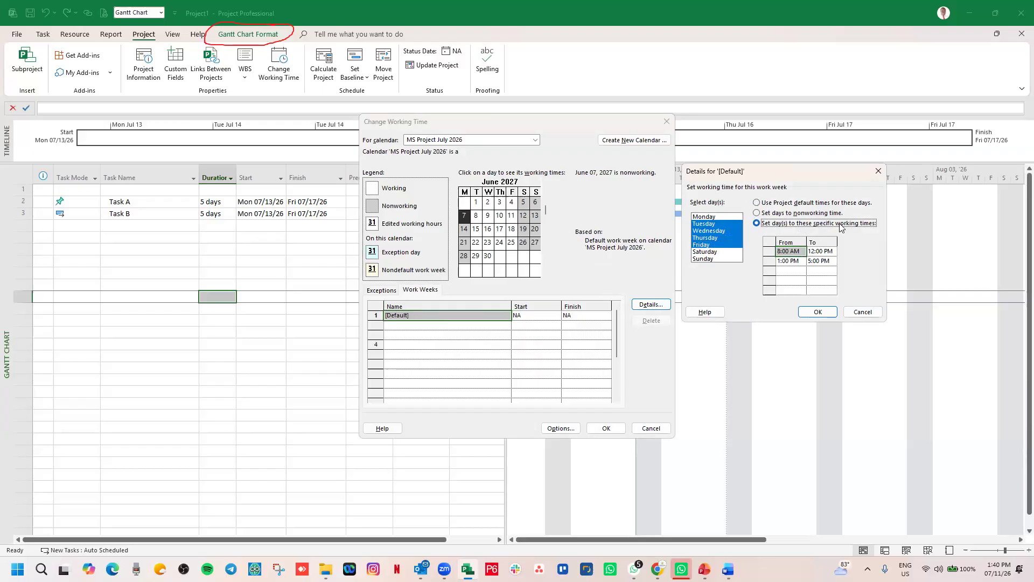
# Set the first working period for Tuesday through Friday to start at 10:00 AM
pyautogui.click(790, 253)
pyautogui.click(790, 253)
pyautogui.write('10')
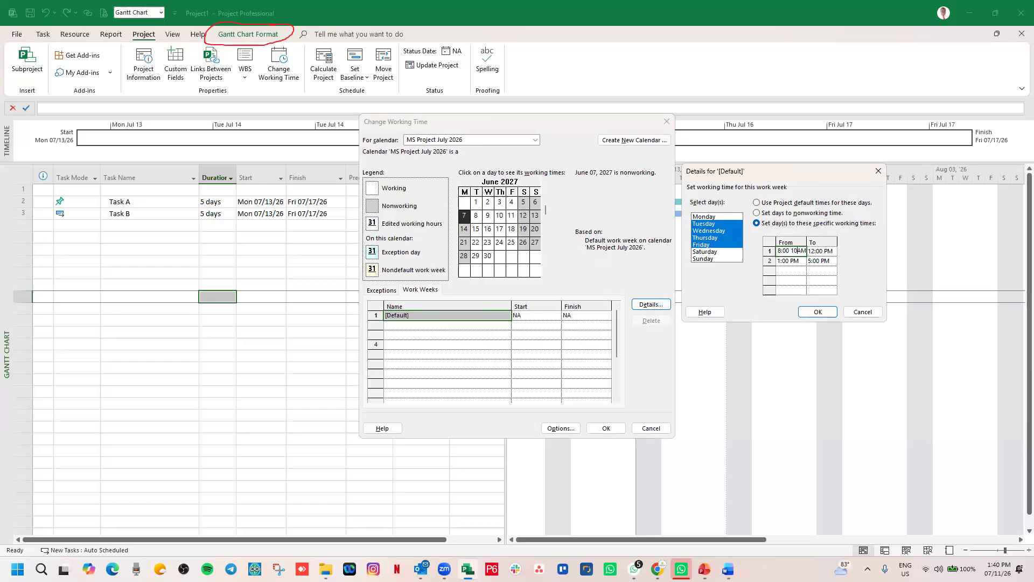
pyautogui.press('BackSpace')
pyautogui.press('BackSpace')
pyautogui.press('BackSpace')
pyautogui.press('BackSpace')
pyautogui.press('BackSpace')
pyautogui.press('BackSpace')
pyautogui.press('BackSpace')
pyautogui.write('10')
pyautogui.press('Tab')
# Set the second working period for Tuesday through Friday to end at 4 PM and apply the work week details
pyautogui.click(822, 263)
pyautogui.write('4')
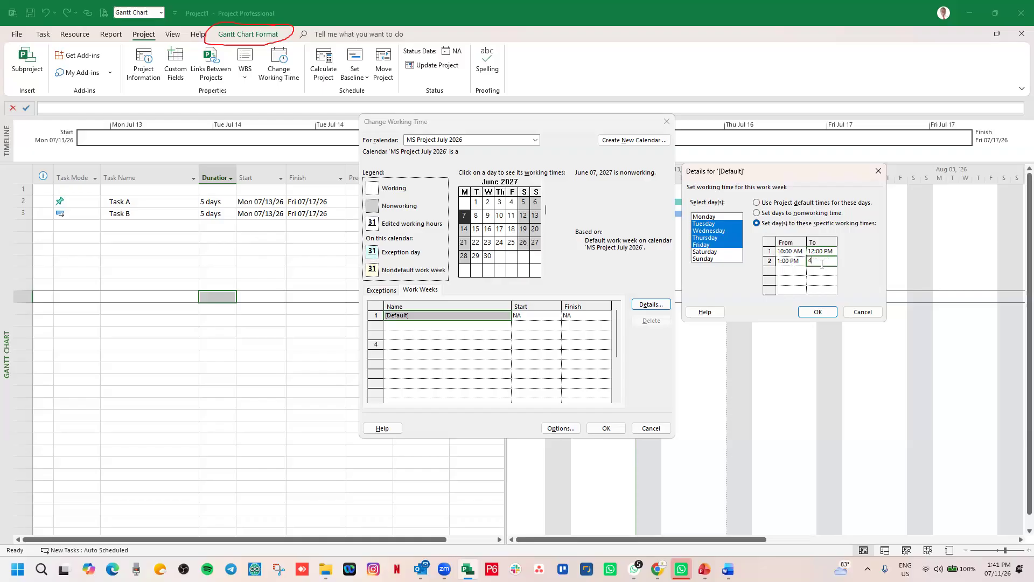
pyautogui.click(816, 281)
pyautogui.click(818, 313)
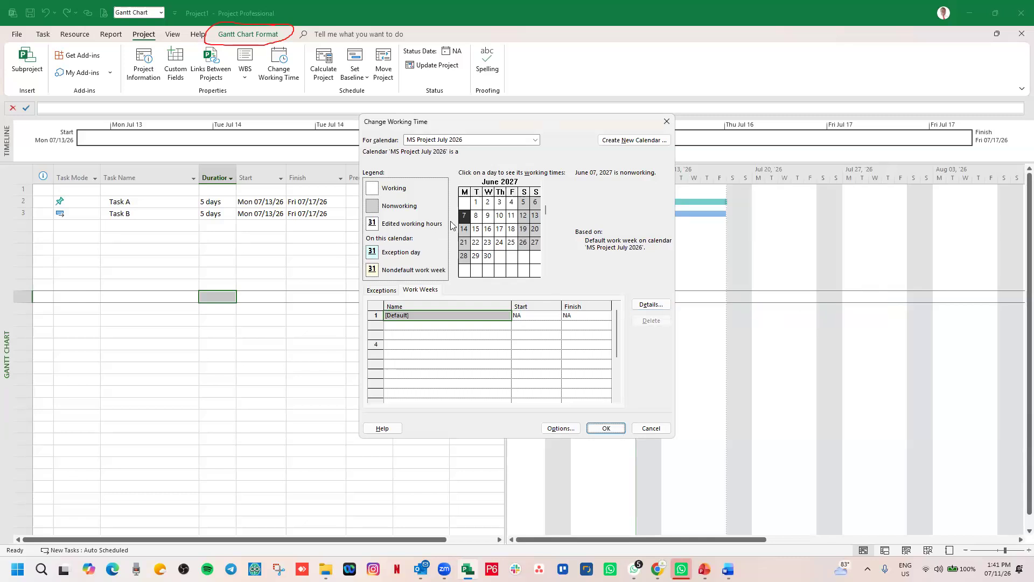
# Check the working times for June 8, 9 and 10, 2027 in the calendar preview
pyautogui.click(477, 215)
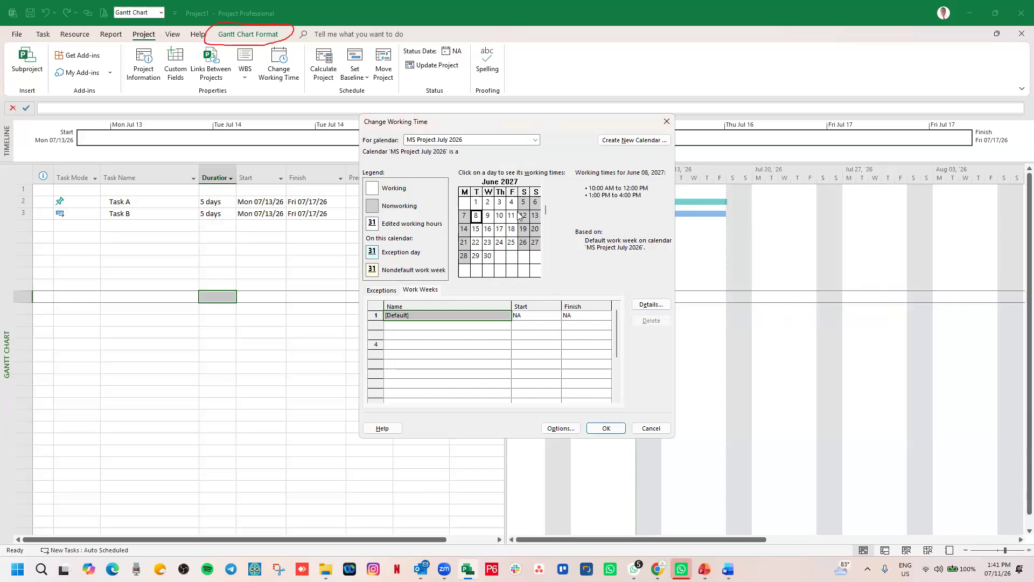
pyautogui.click(488, 215)
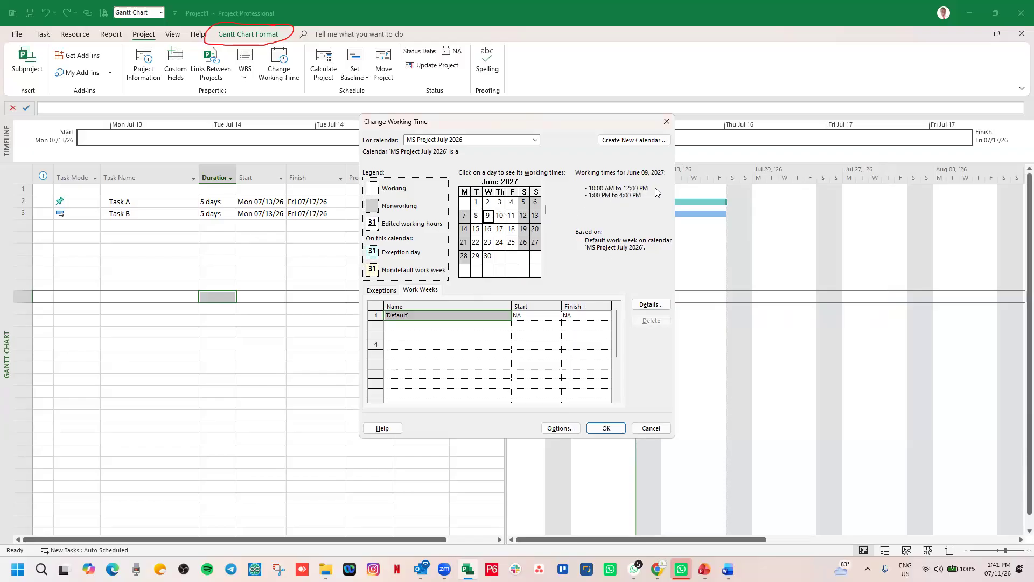
pyautogui.click(499, 215)
# Compare the calendar's list of exceptions with its work weeks
pyautogui.click(381, 289)
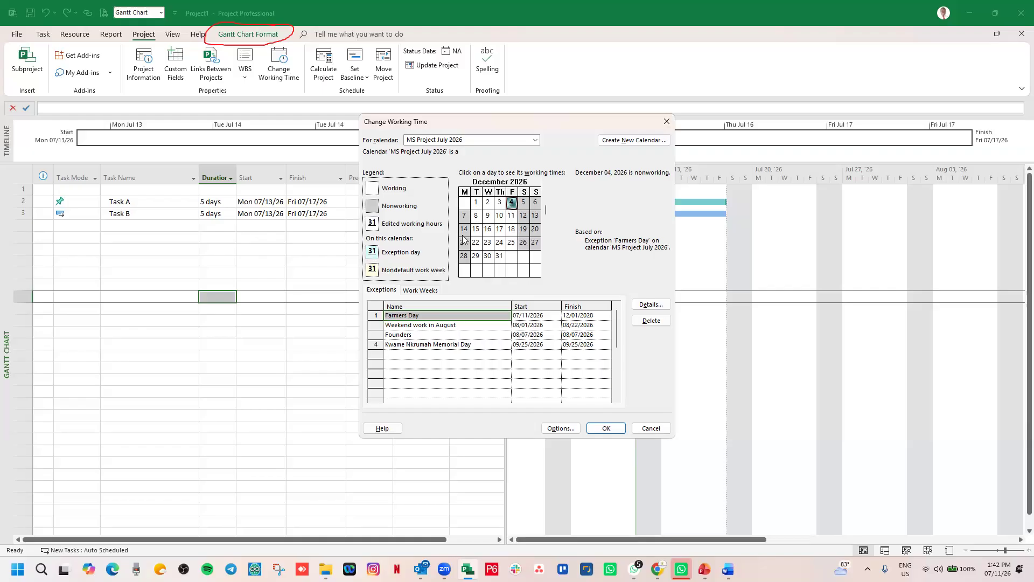
pyautogui.click(420, 290)
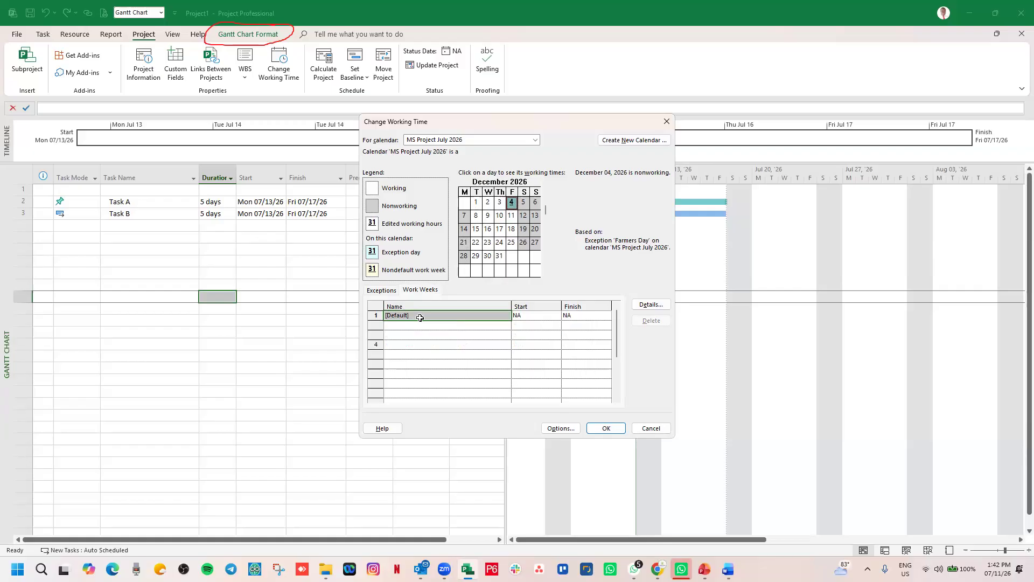
pyautogui.click(190, 334)
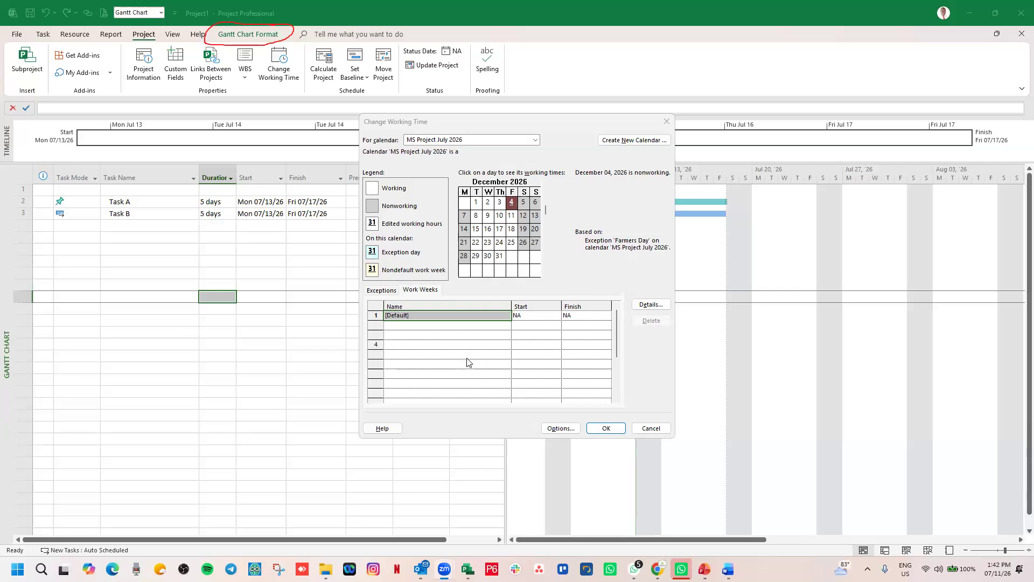
pyautogui.click(376, 291)
pyautogui.press('Right')
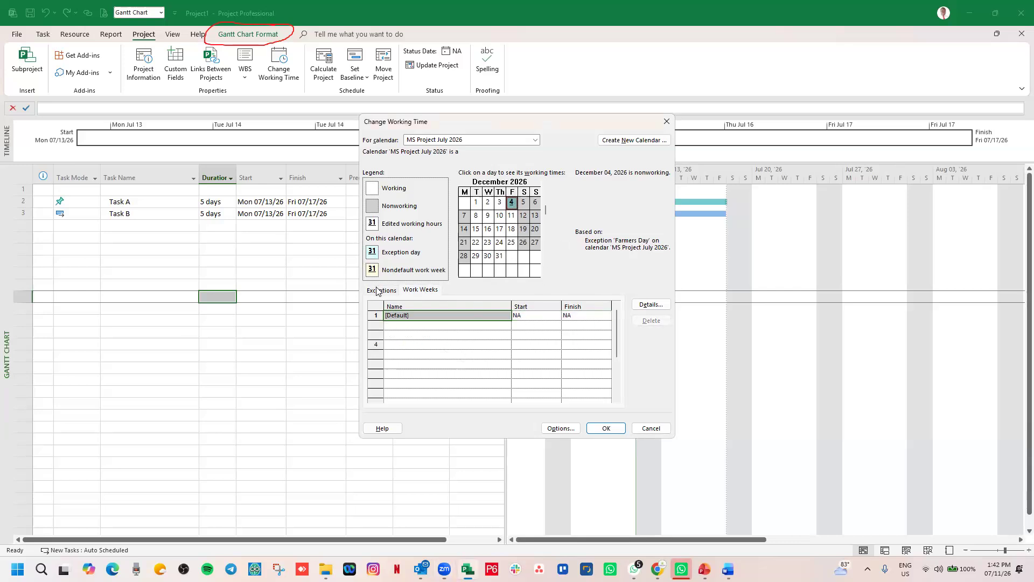
pyautogui.click(378, 291)
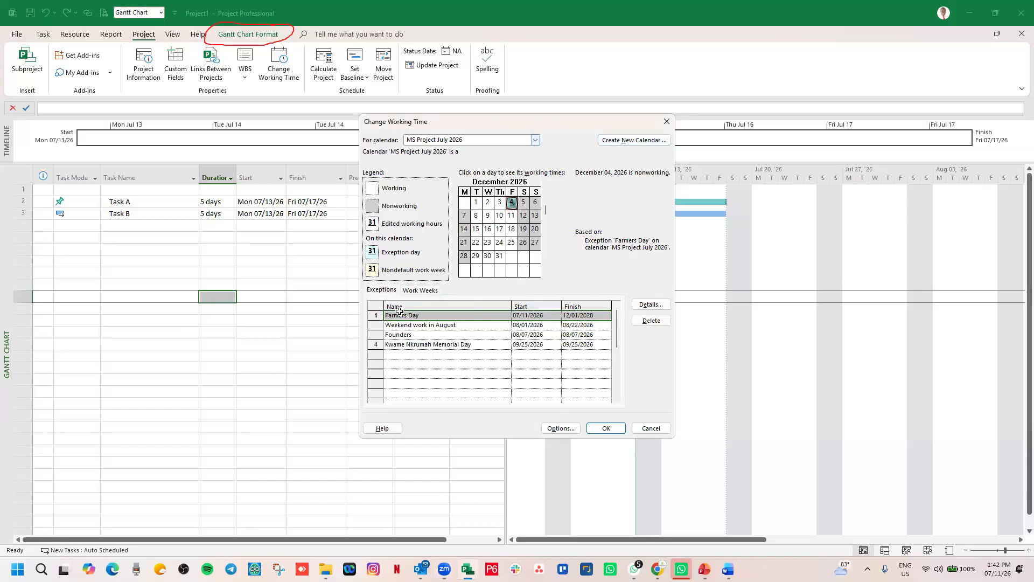
pyautogui.click(381, 292)
pyautogui.click(416, 292)
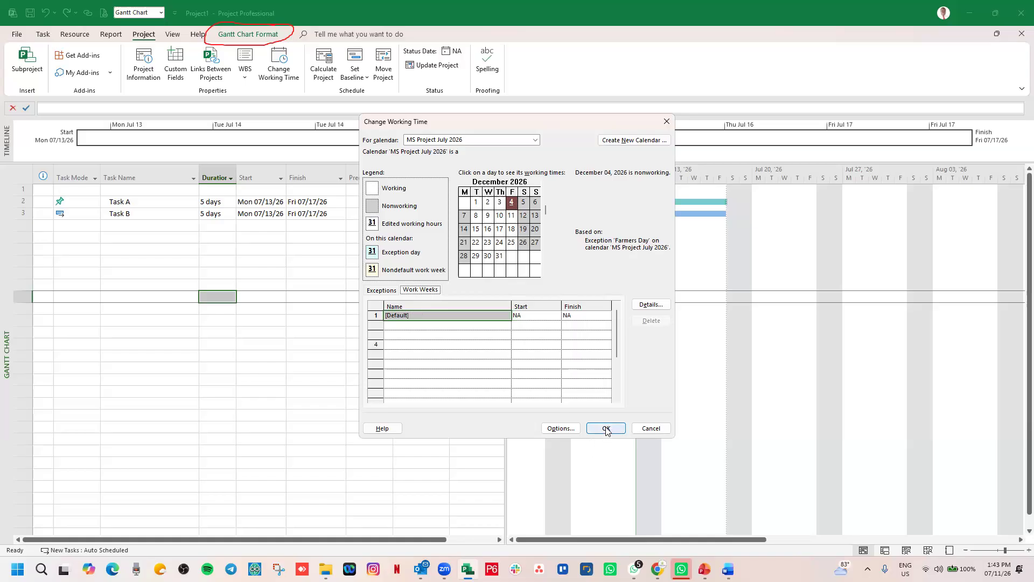
pyautogui.click(383, 291)
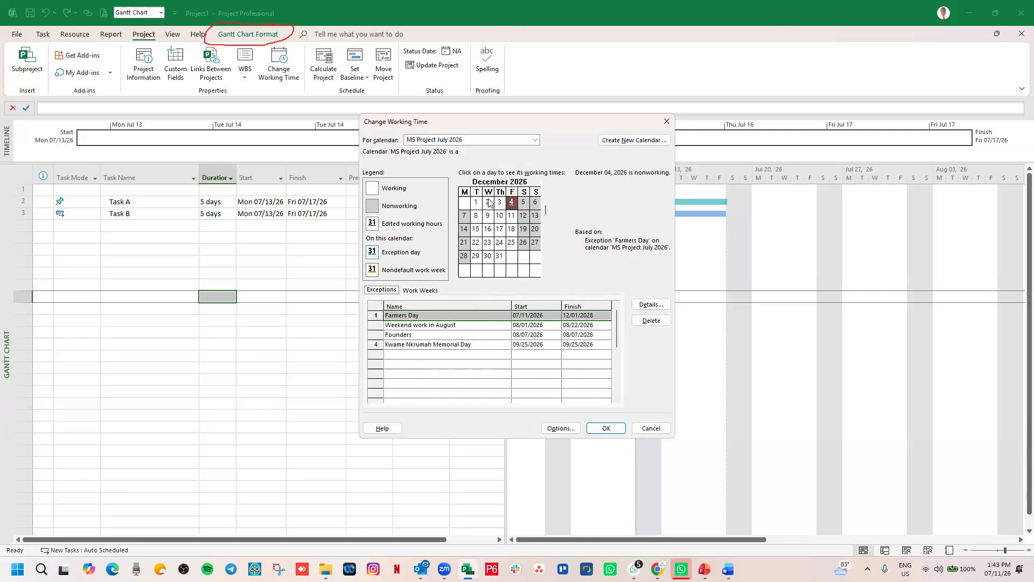
# Set Saturday in the default work week to specific working times from 9:00 AM to 3 PM
pyautogui.click(422, 293)
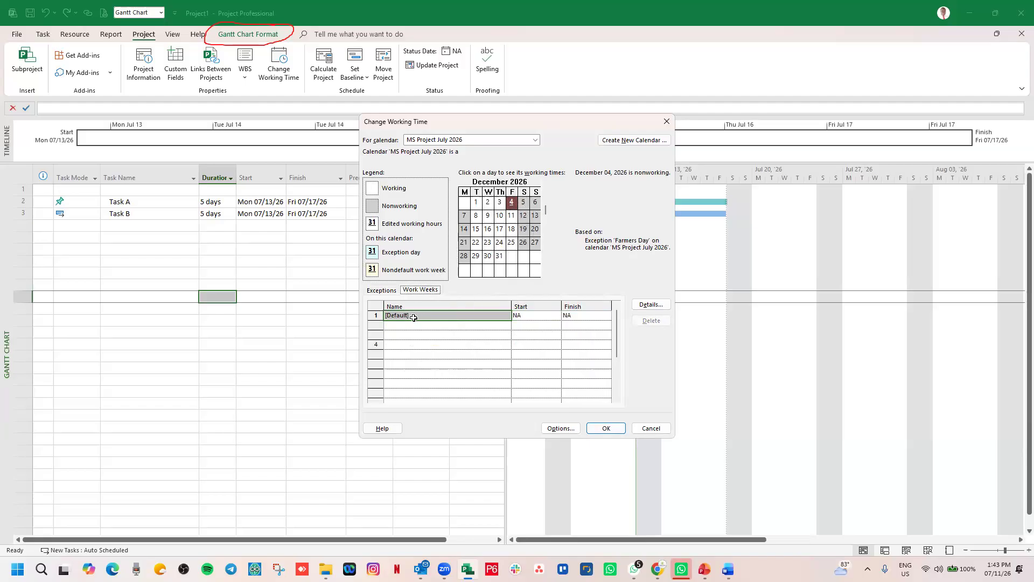
pyautogui.click(488, 314)
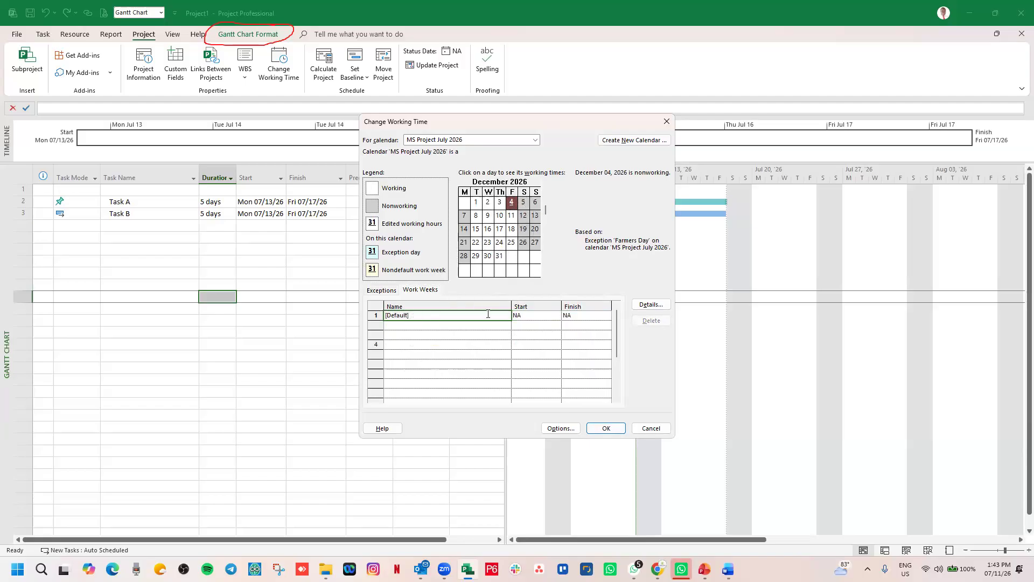
pyautogui.click(650, 305)
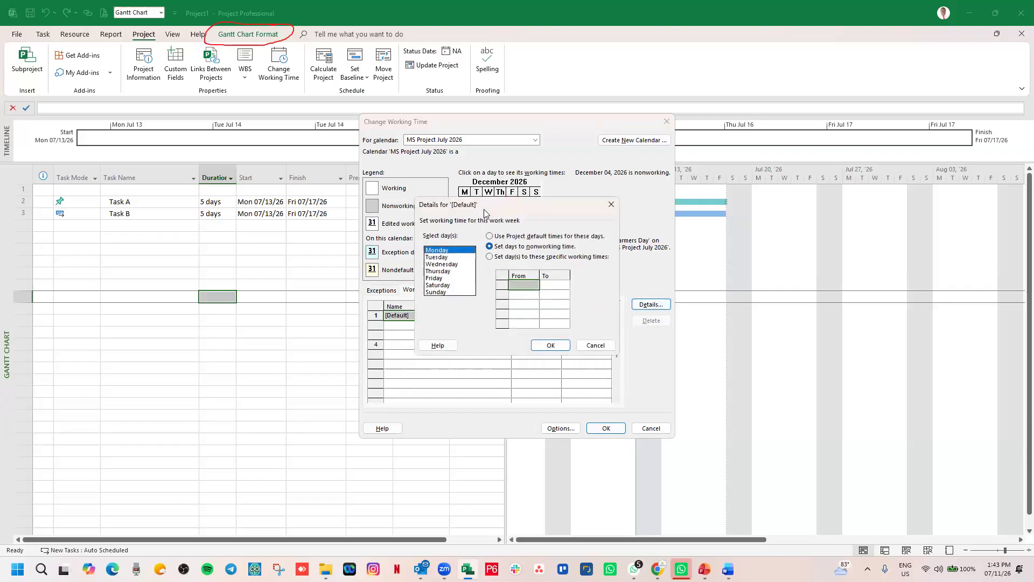
pyautogui.click(436, 286)
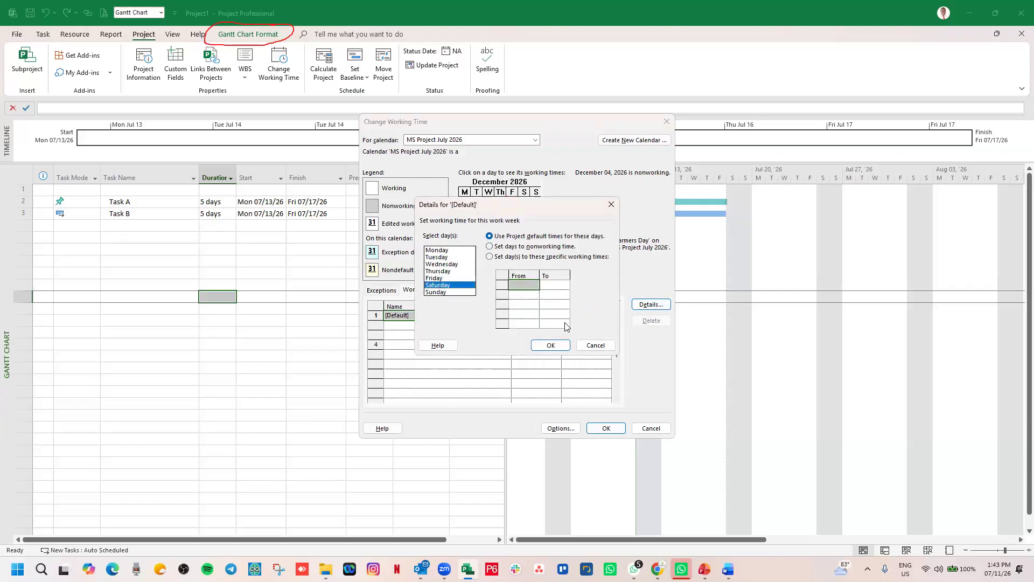
pyautogui.click(489, 257)
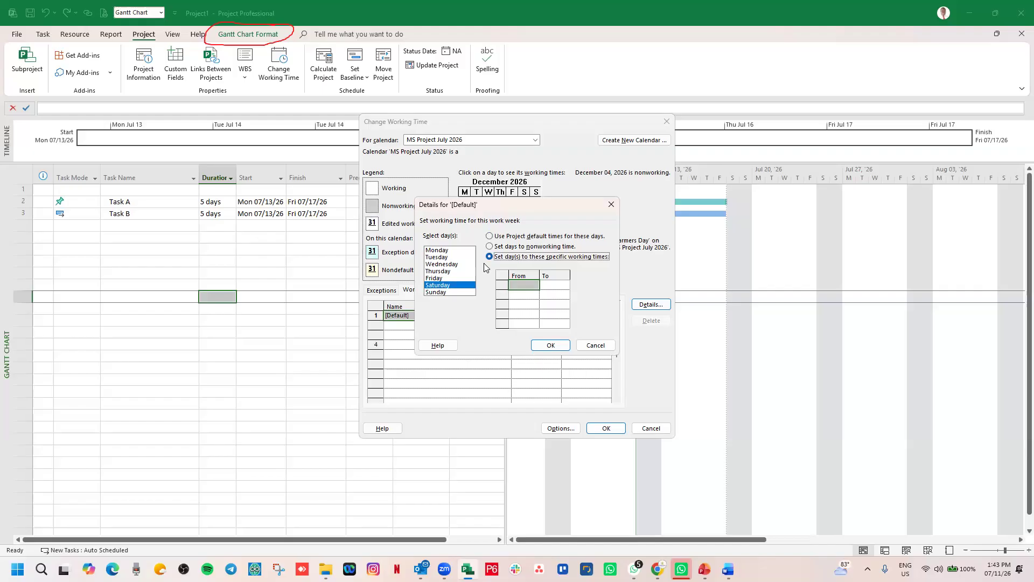
pyautogui.click(522, 285)
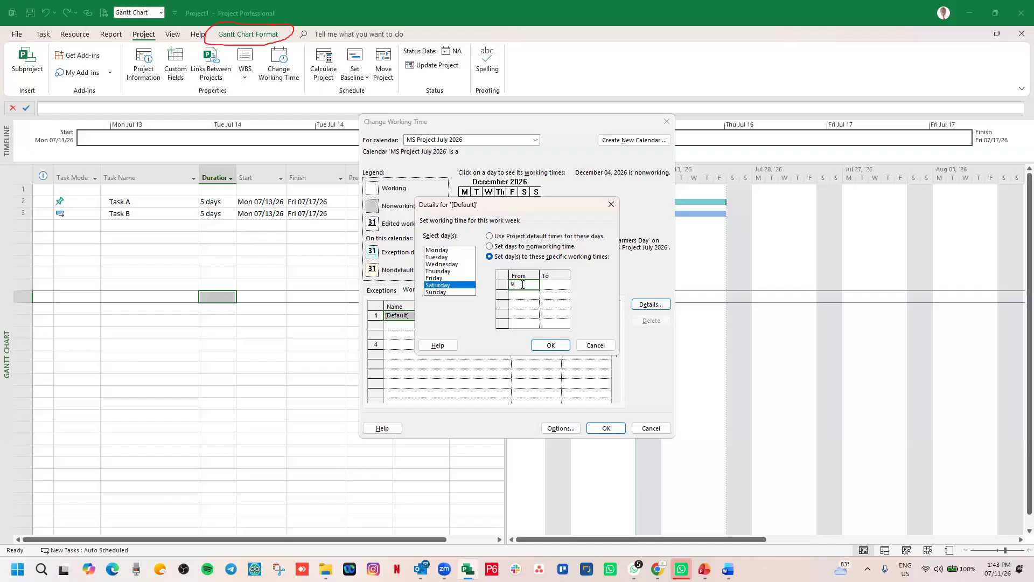
pyautogui.write('9')
pyautogui.click(546, 285)
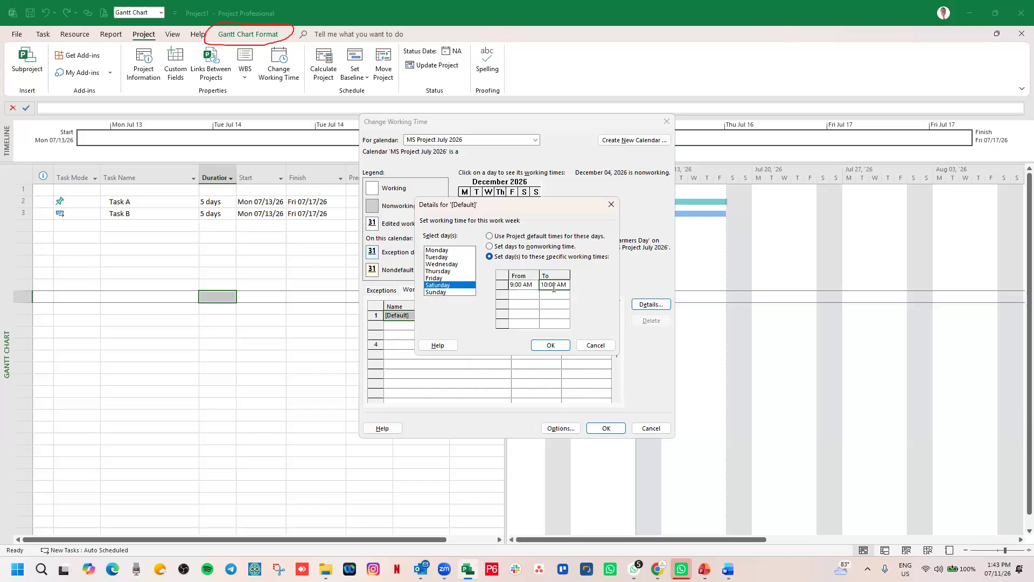
pyautogui.write('3pm')
pyautogui.click(544, 342)
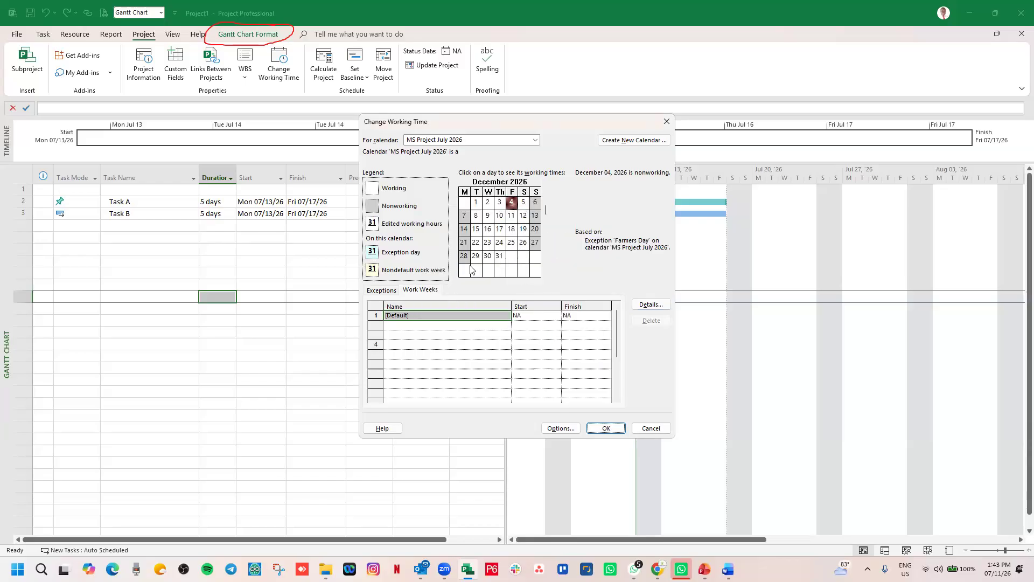
# Check the Saturdays and holiday exceptions from August to December 2026 in the calendar preview
pyautogui.click(380, 291)
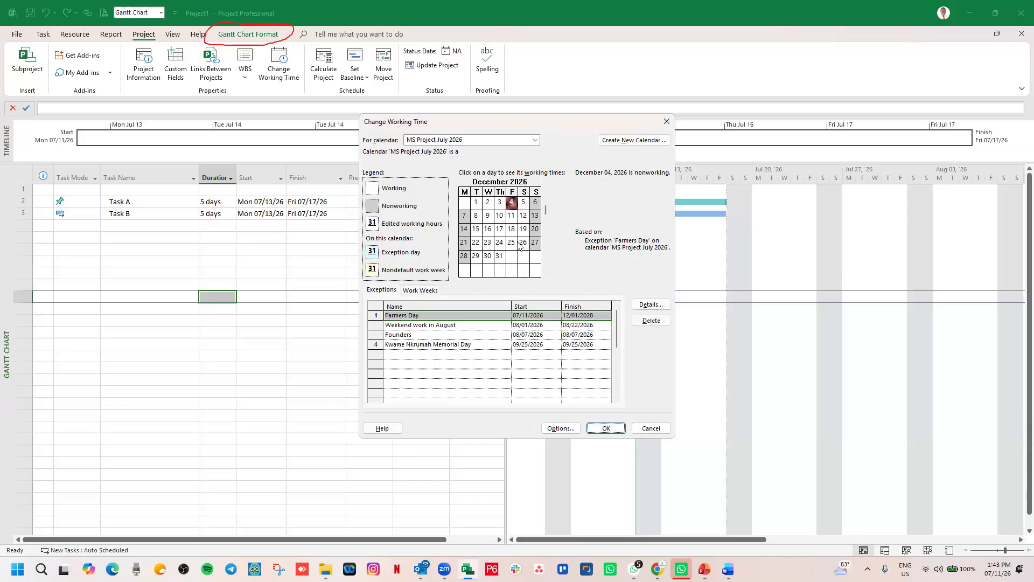
pyautogui.scroll(4, 516, 217)
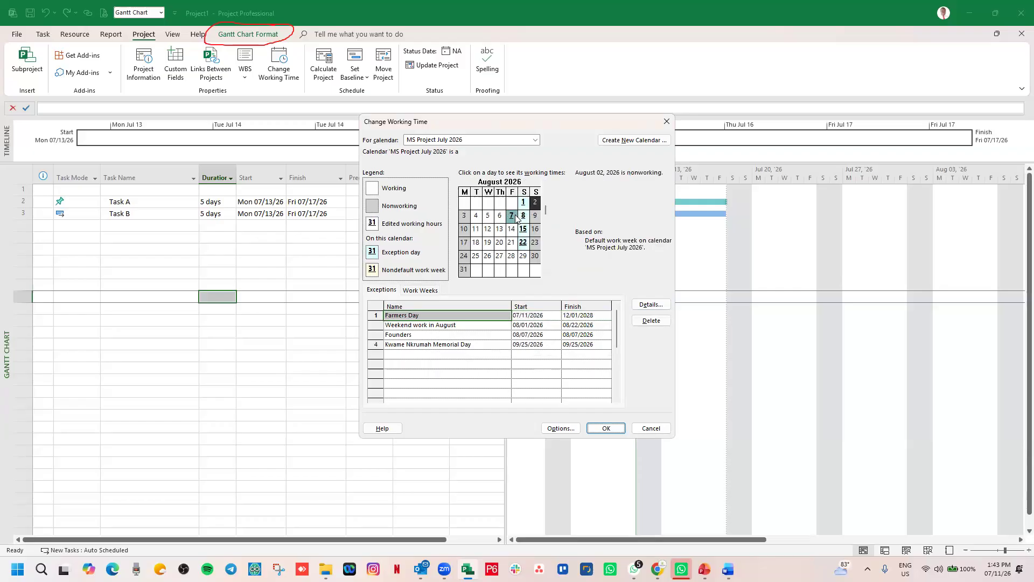
pyautogui.scroll(1, 516, 219)
pyautogui.scroll(-4, 516, 219)
pyautogui.scroll(4, 515, 219)
pyautogui.scroll(-2, 516, 218)
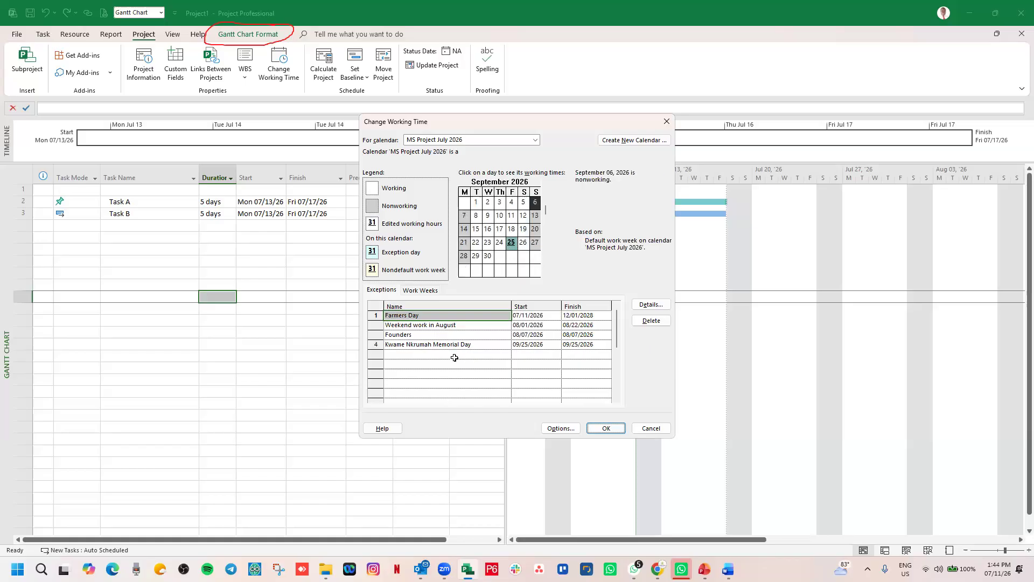
# Review the calendar's work weeks and save its working time changes
pyautogui.click(425, 291)
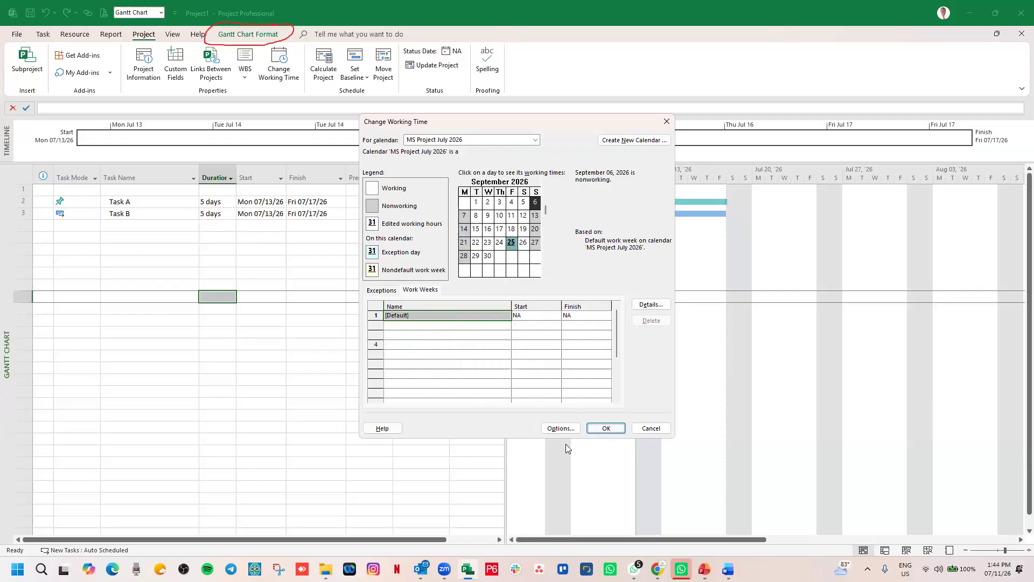
pyautogui.click(607, 428)
pyautogui.click(218, 260)
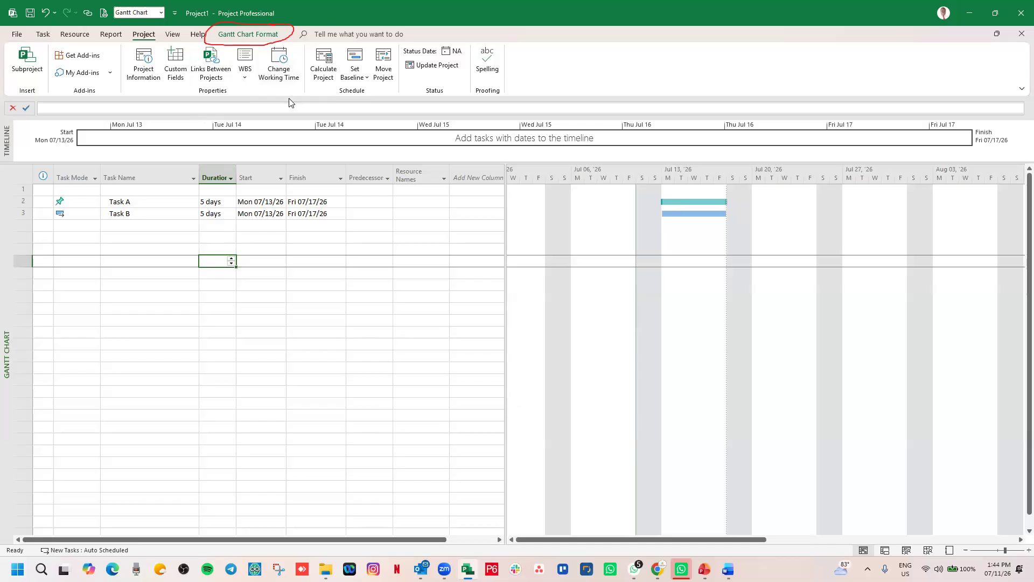
# Set the project's start date to July 17, 2026 in the project information, scheduled from Project Start Date
pyautogui.click(141, 59)
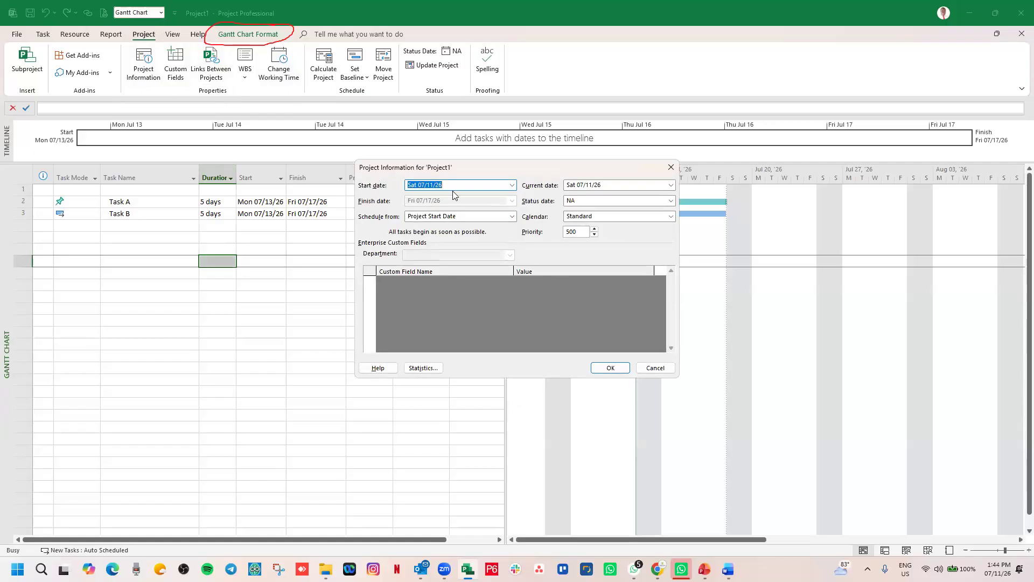
pyautogui.click(512, 185)
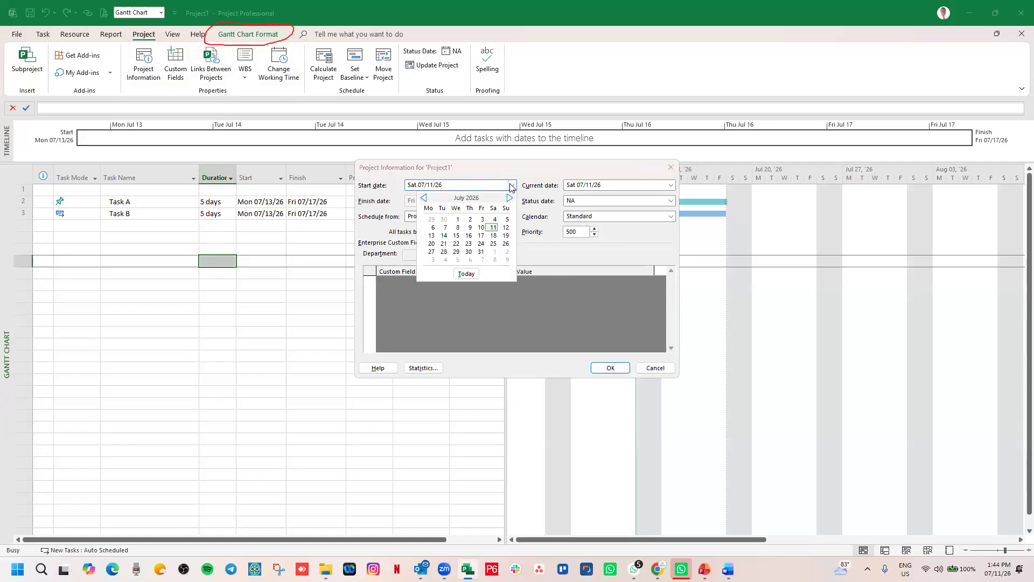
pyautogui.click(481, 235)
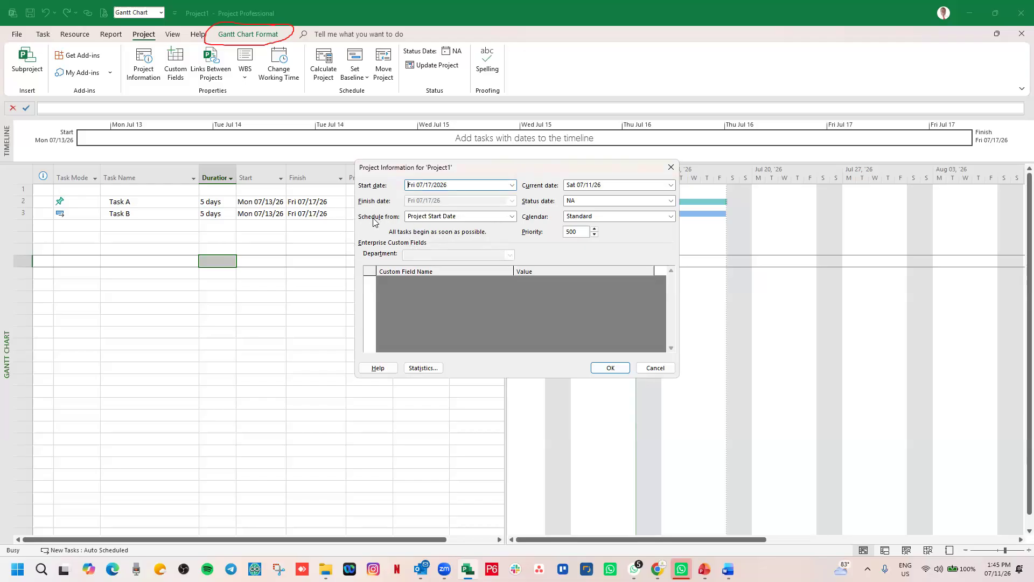
pyautogui.click(513, 216)
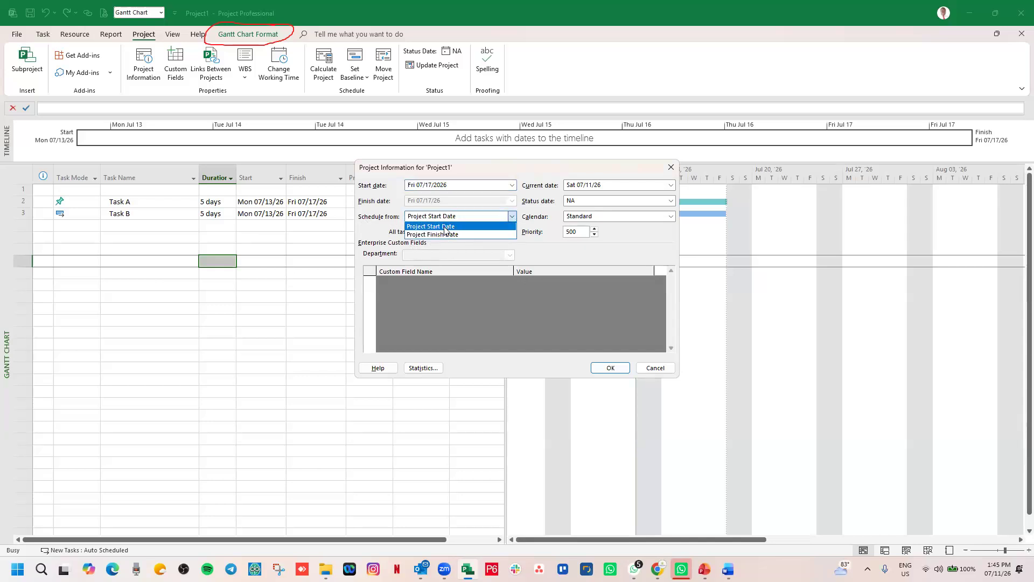
pyautogui.click(445, 227)
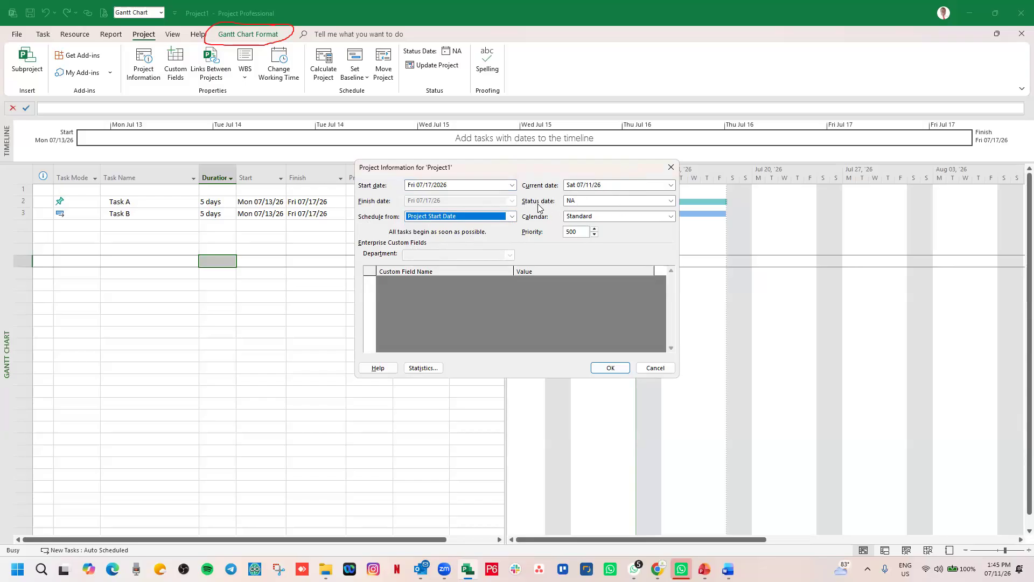
# Keep the status date at NA and assign the MS Project July 2026 calendar to the project
pyautogui.click(672, 201)
pyautogui.click(588, 200)
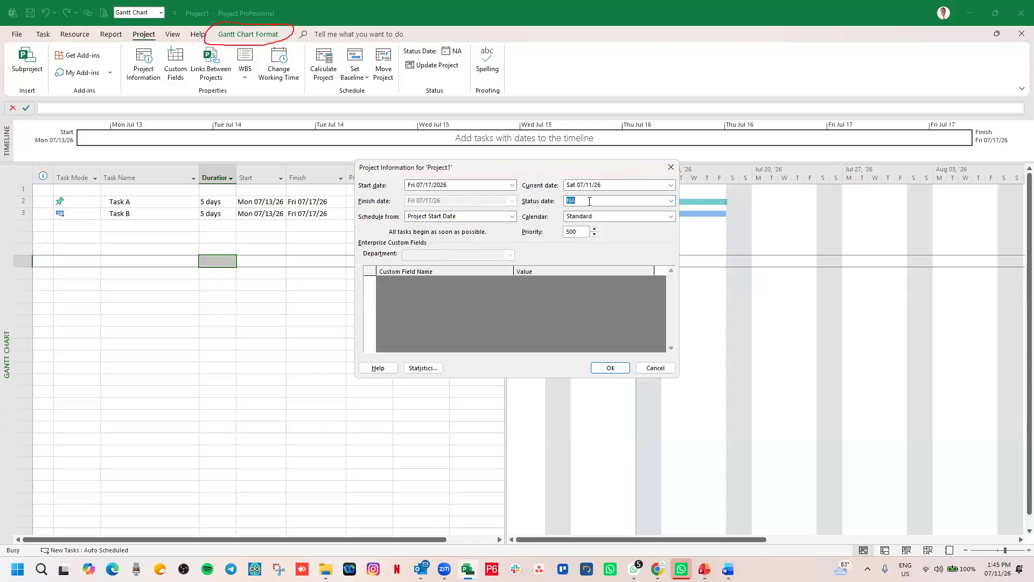
pyautogui.click(578, 199)
pyautogui.click(669, 216)
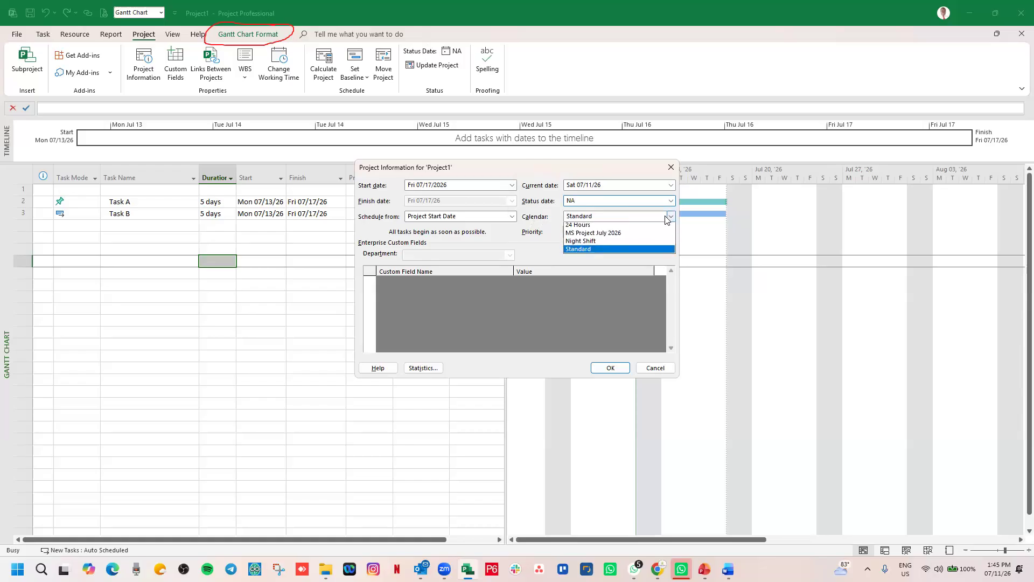
pyautogui.click(599, 235)
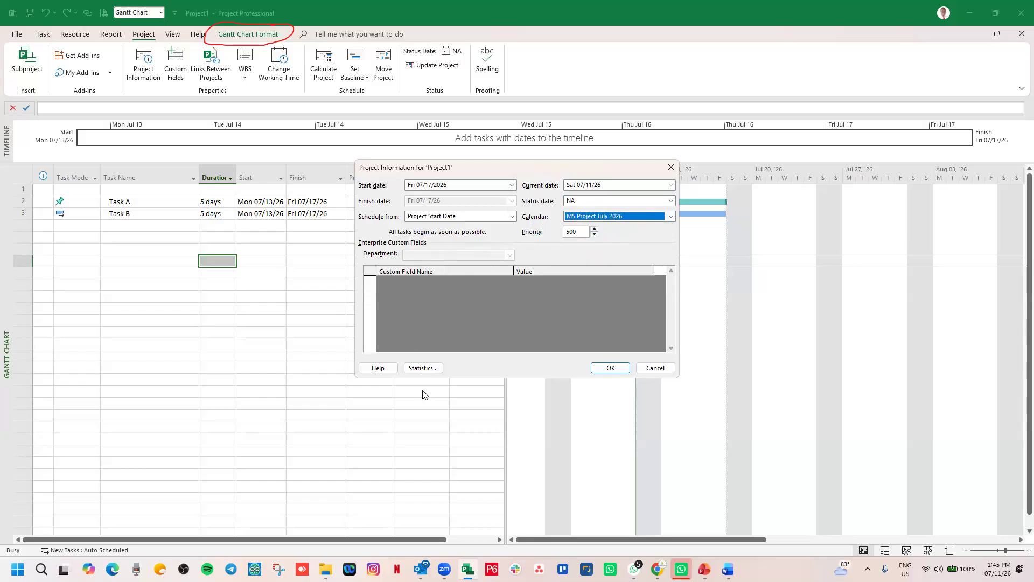
# View the project statistics, then recheck the start date and calendar in the project information
pyautogui.click(423, 367)
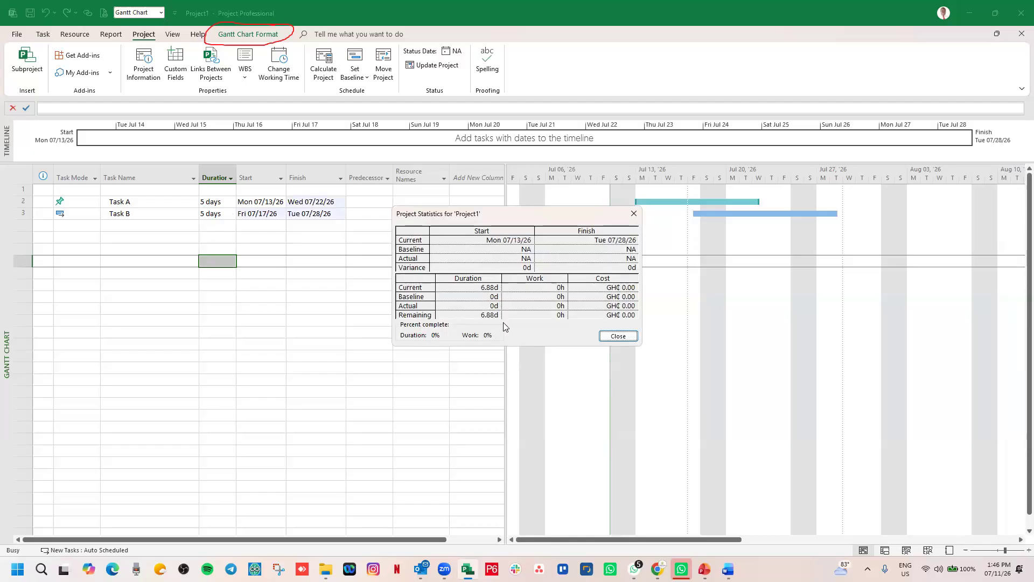
pyautogui.click(617, 337)
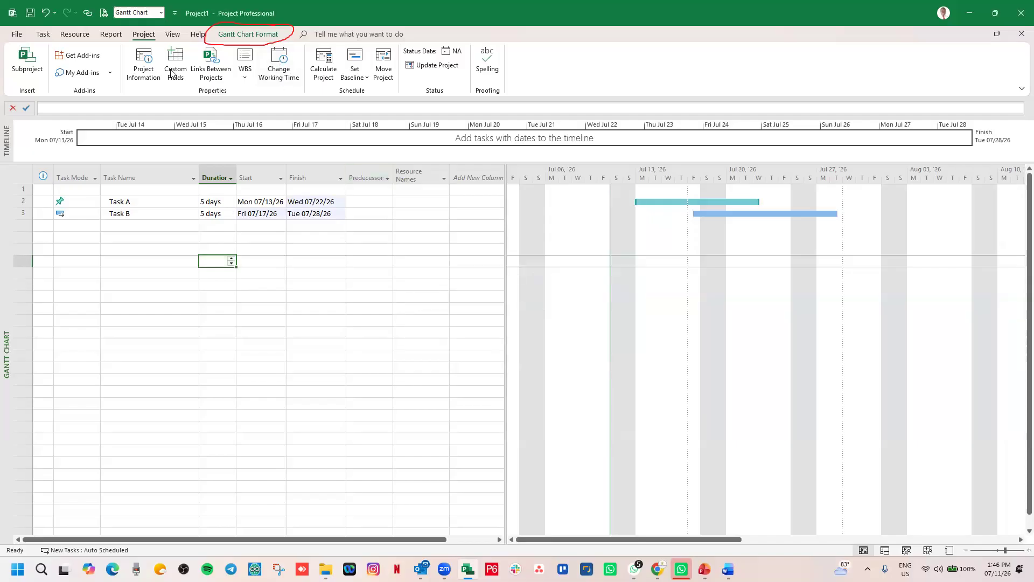
pyautogui.click(143, 65)
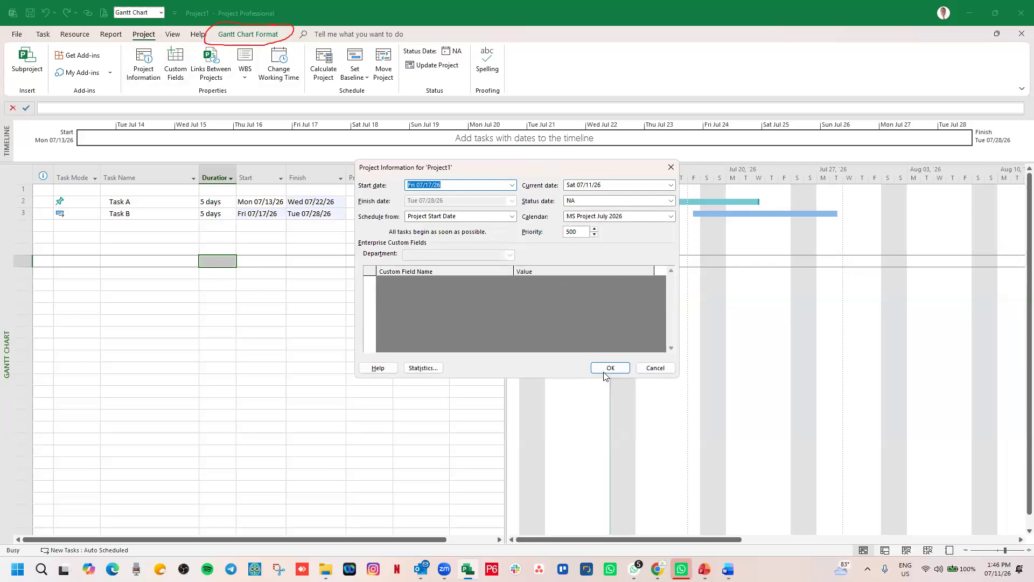
pyautogui.click(611, 369)
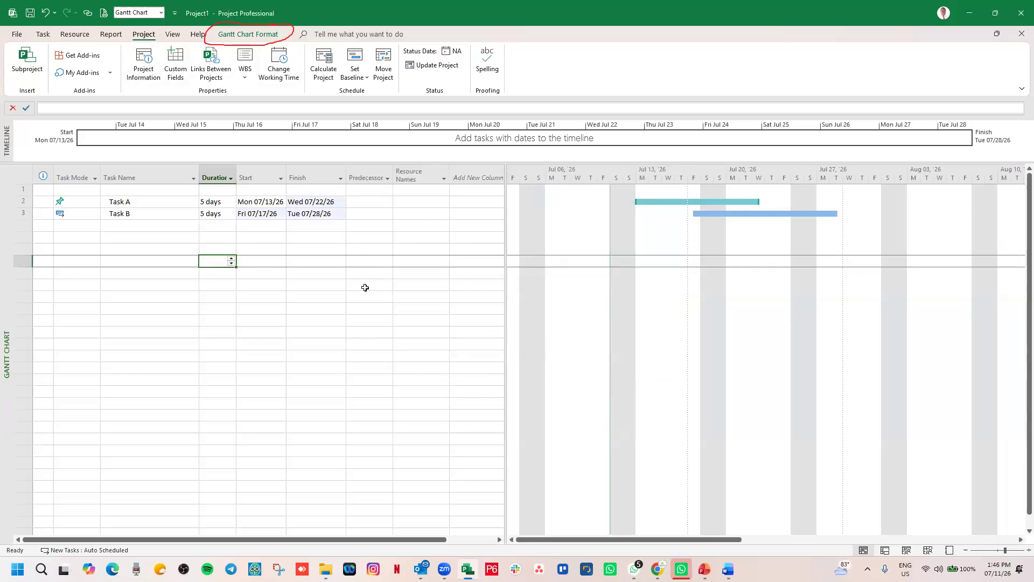
pyautogui.click(275, 240)
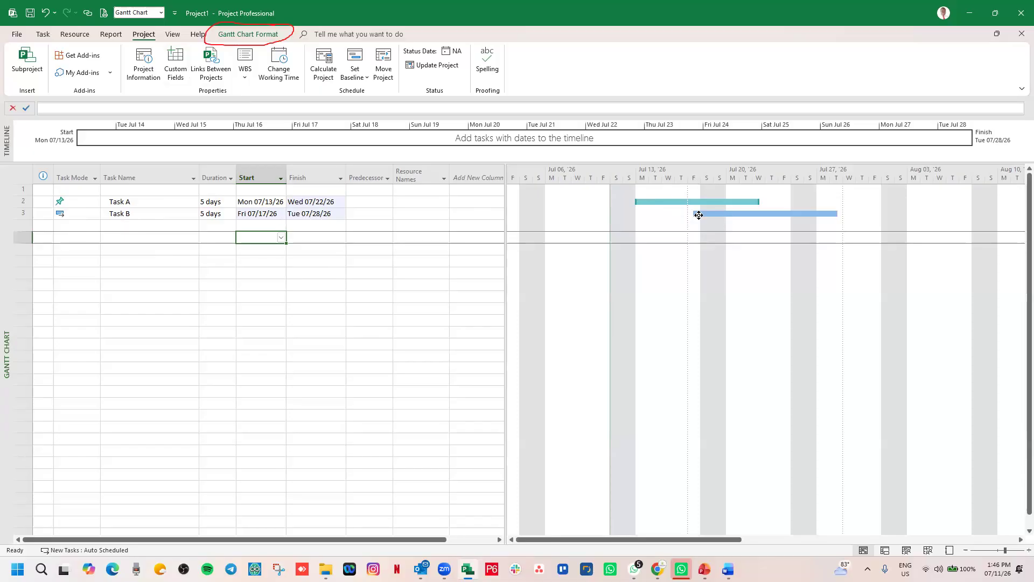
pyautogui.hotkey('ctrl', 's')
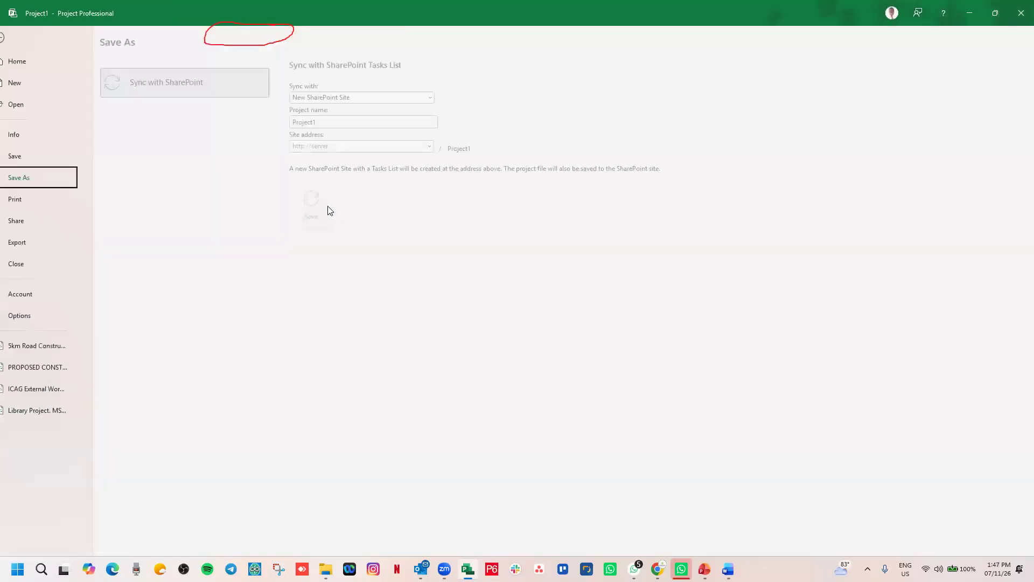
pyautogui.click(14, 38)
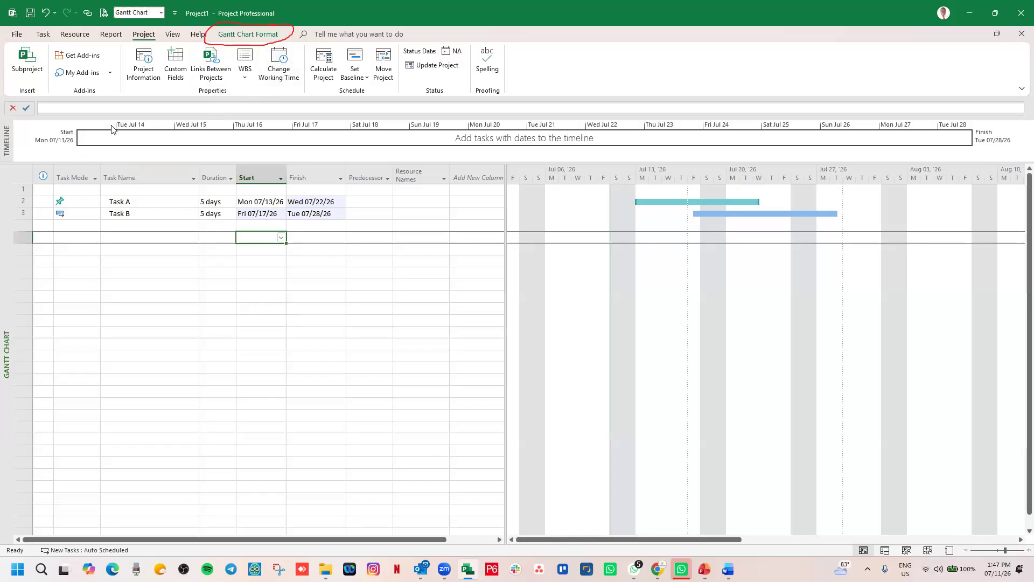
# Check which calendar is assigned to the project in the working time settings and the project information
pyautogui.click(283, 74)
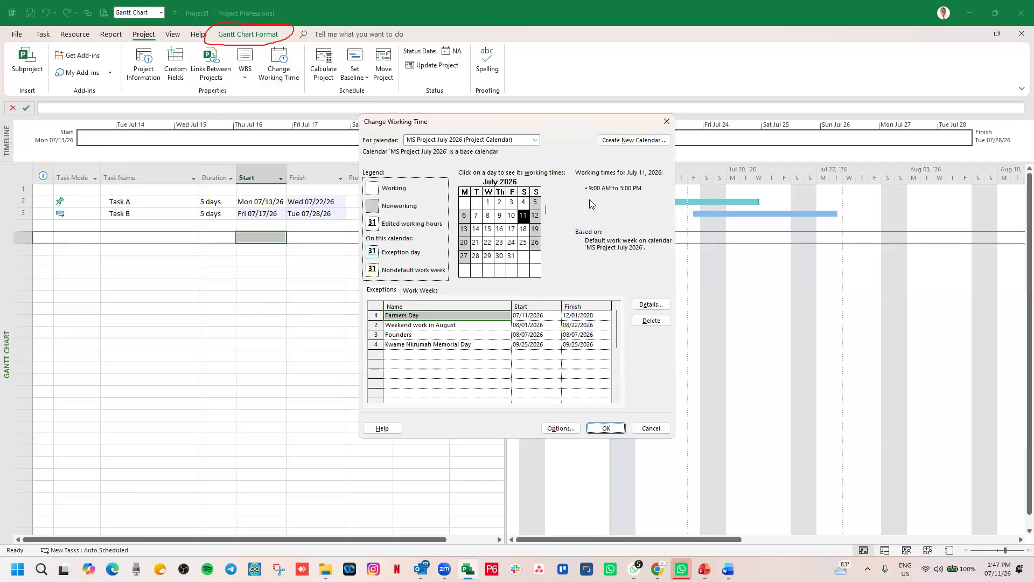
pyautogui.click(606, 428)
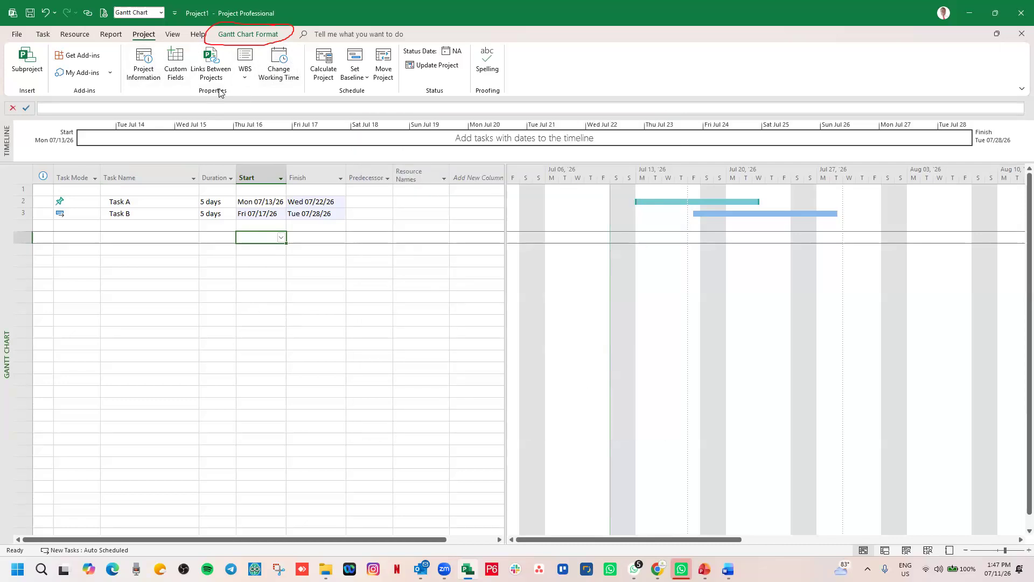
pyautogui.click(141, 65)
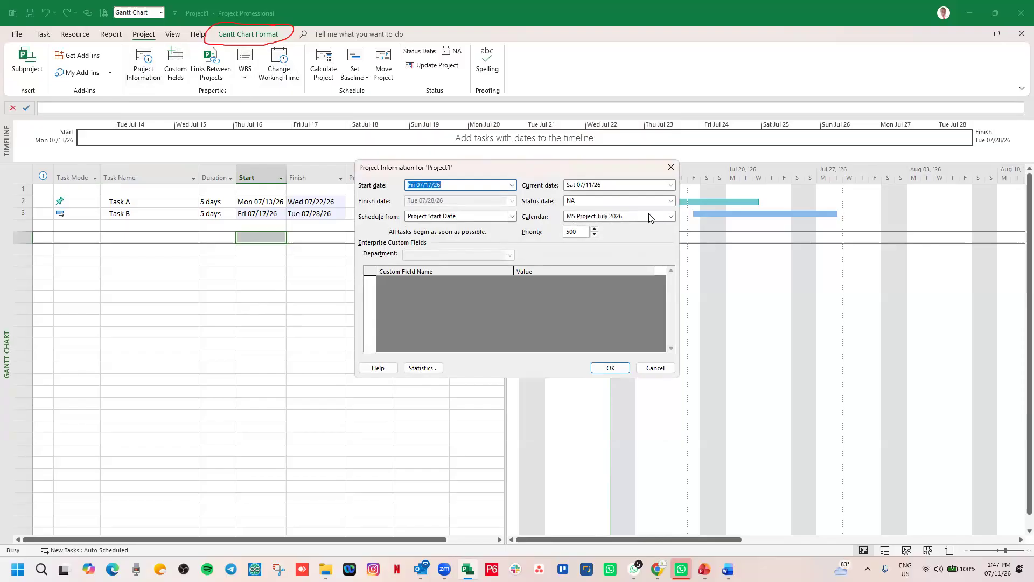
pyautogui.click(610, 368)
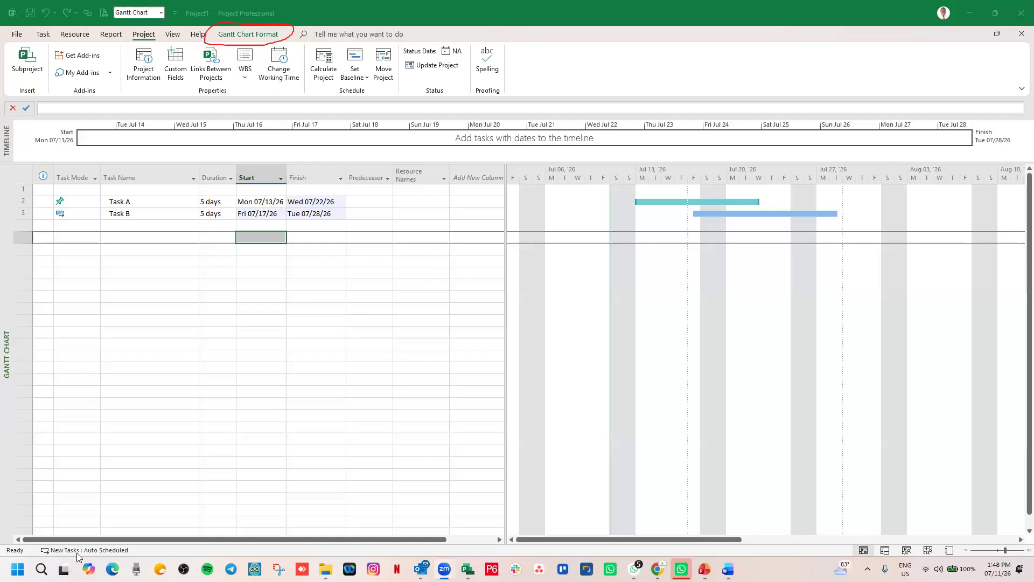
# Compare the scheduling modes of Task B and Task A among the task commands
pyautogui.click(40, 33)
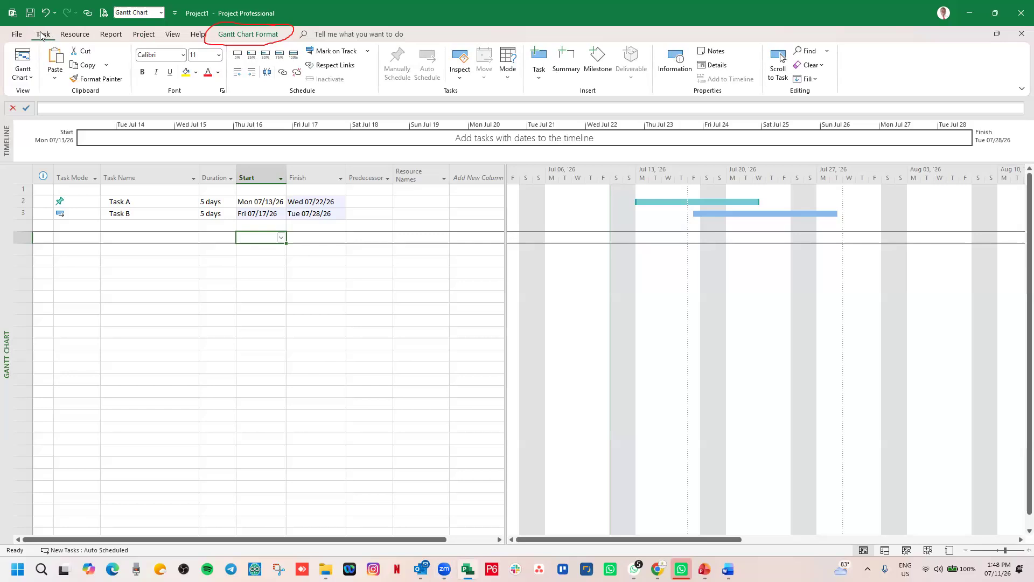
pyautogui.click(129, 214)
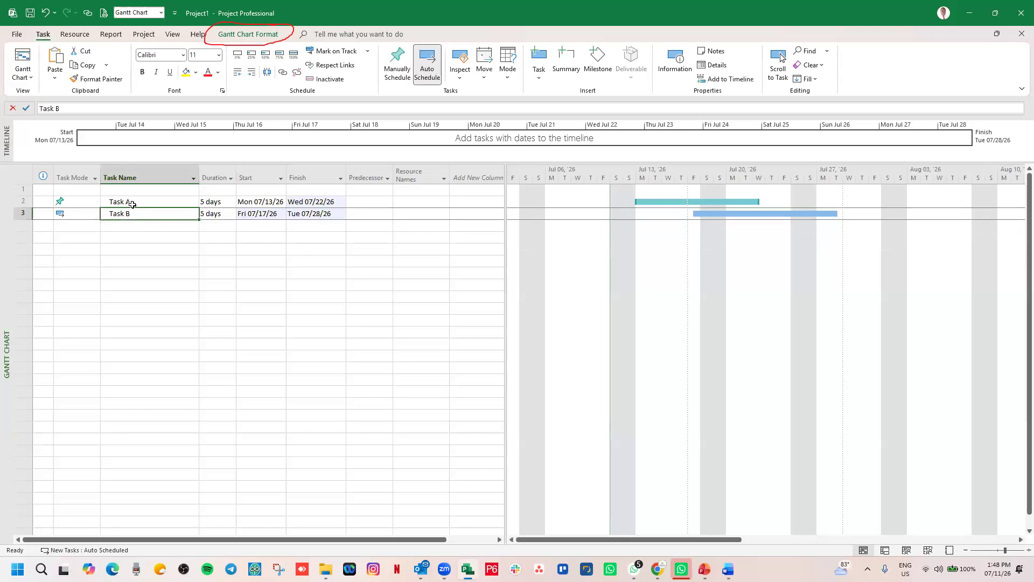
pyautogui.click(137, 202)
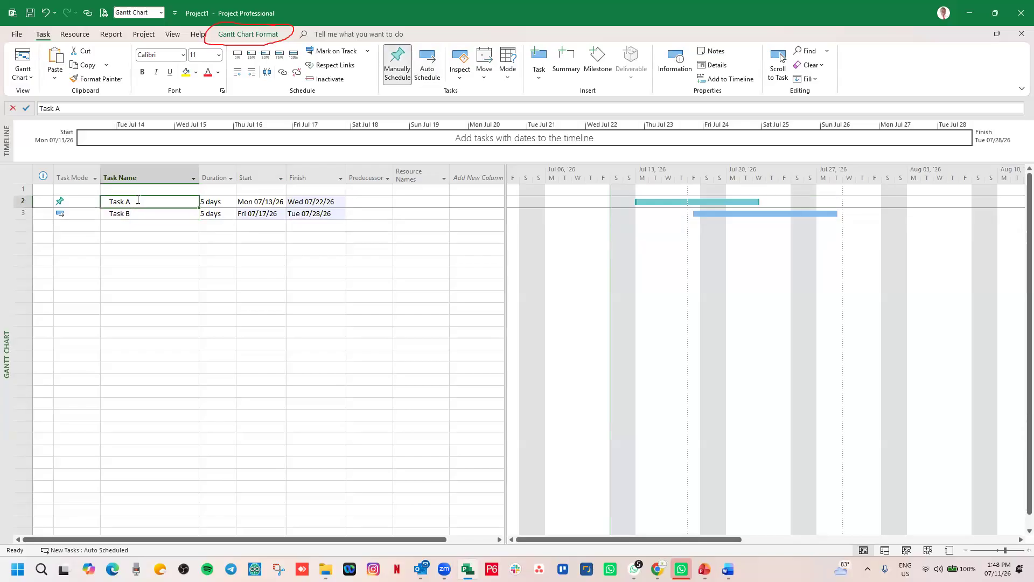
# Delete Task A, the blank row above Task B, and Task B so that the task table is empty
pyautogui.rightClick(21, 202)
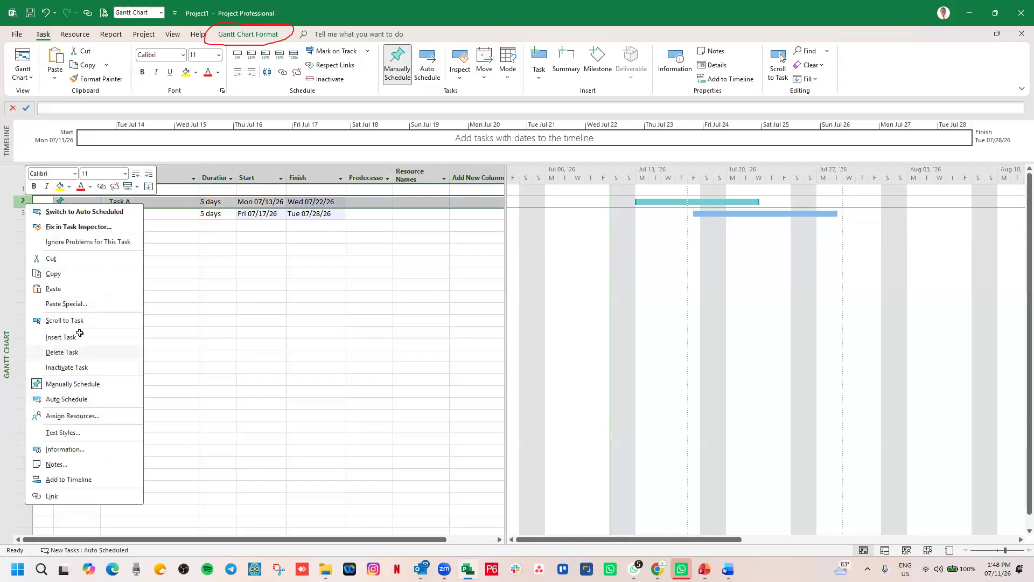
pyautogui.click(63, 352)
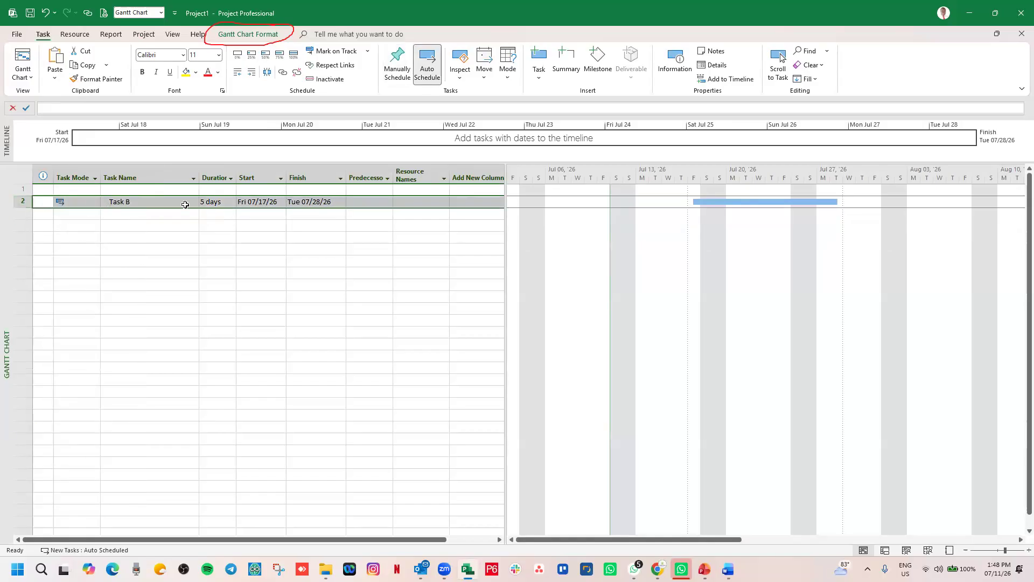
pyautogui.rightClick(24, 190)
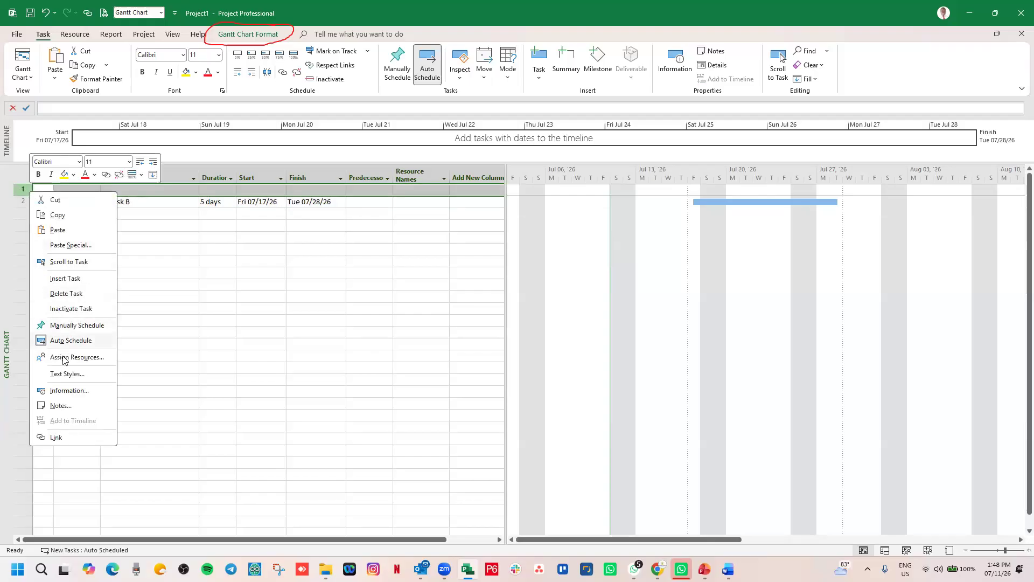
pyautogui.click(66, 293)
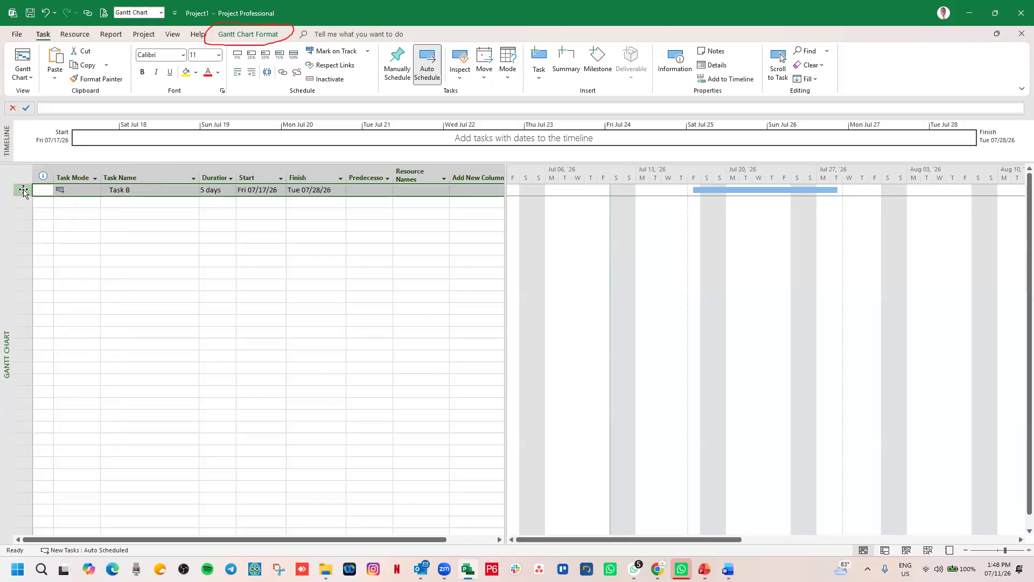
pyautogui.click(45, 236)
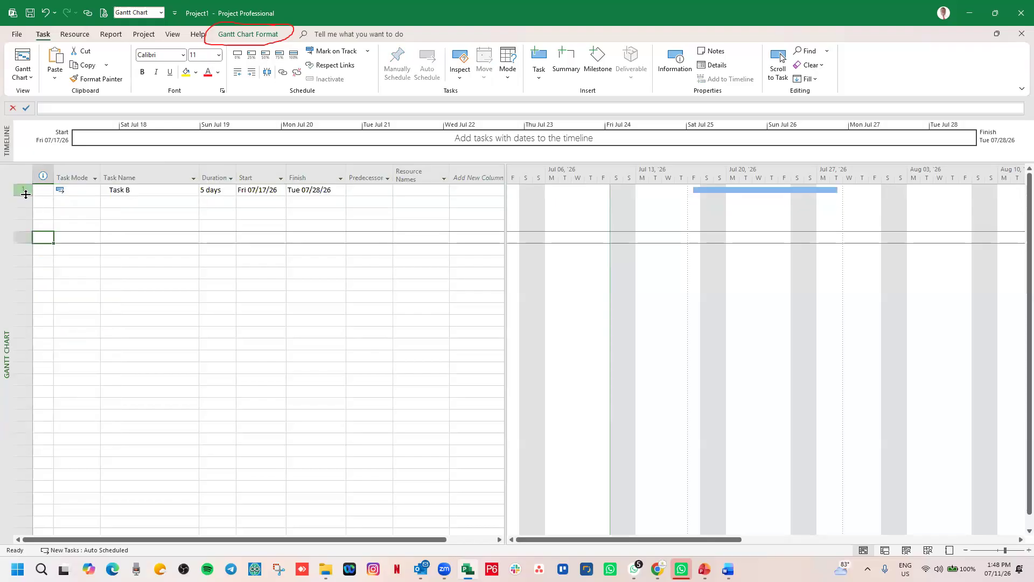
pyautogui.rightClick(24, 192)
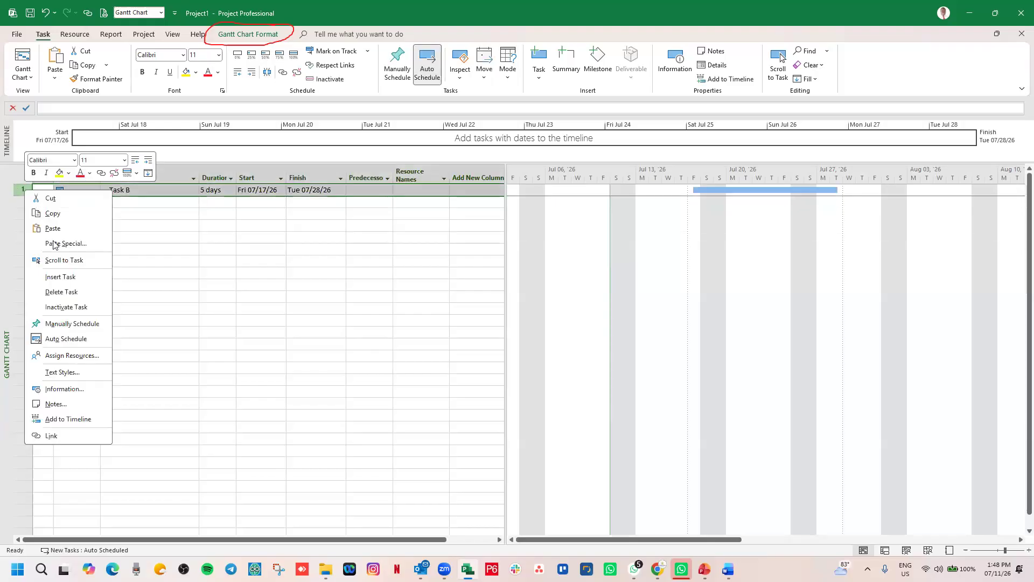
pyautogui.click(63, 294)
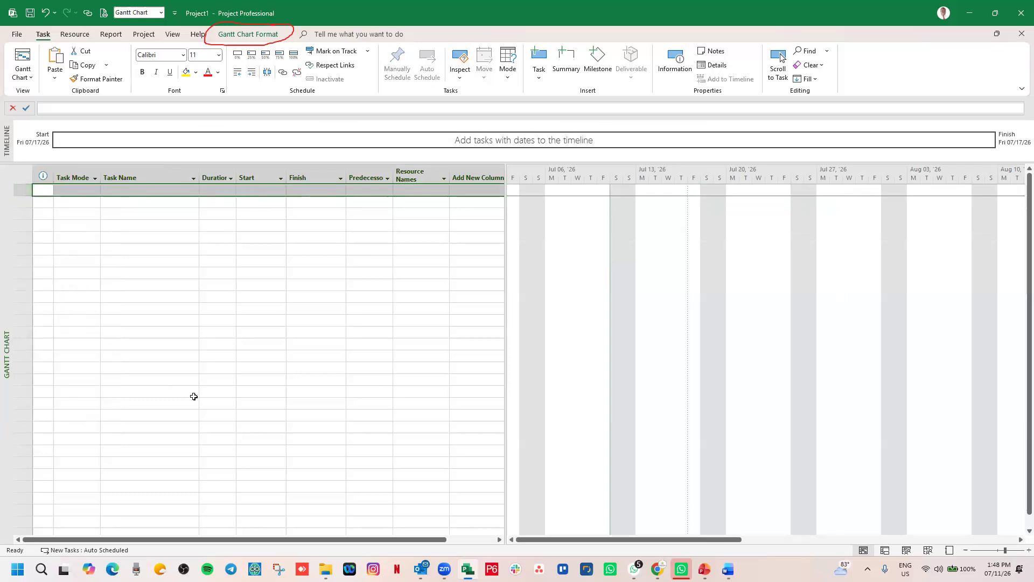
pyautogui.click(128, 204)
pyautogui.click(146, 190)
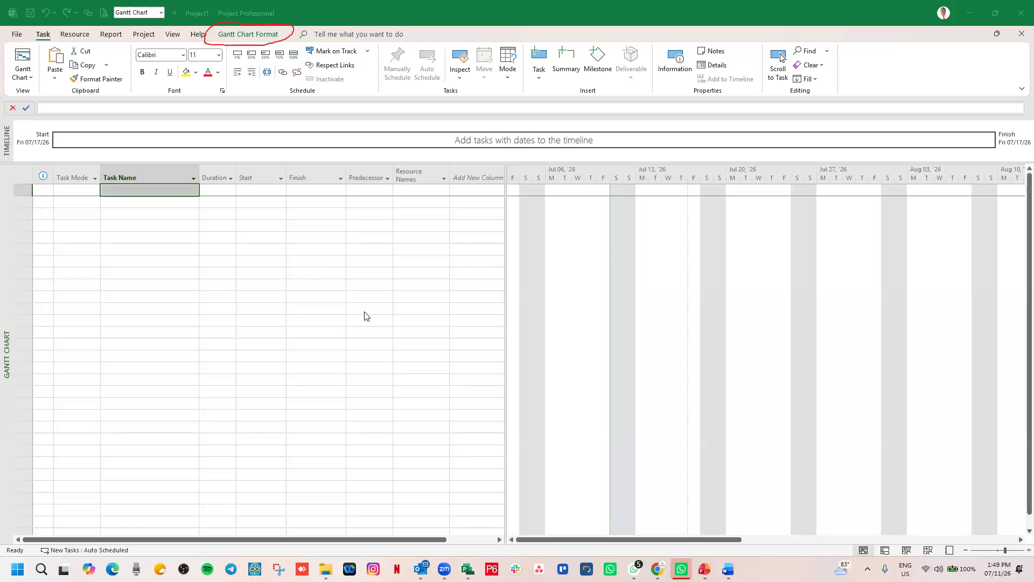
pyautogui.click(136, 202)
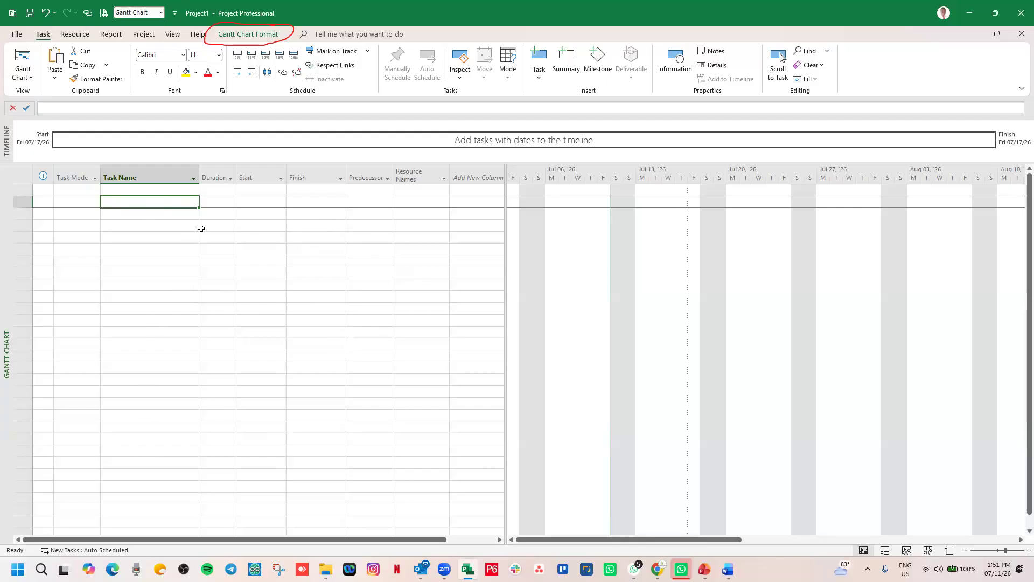
# Widen the Task Name column, and move the restored-down project window clear of the desktop icons
pyautogui.moveTo(198, 172); pyautogui.dragTo(354, 178)
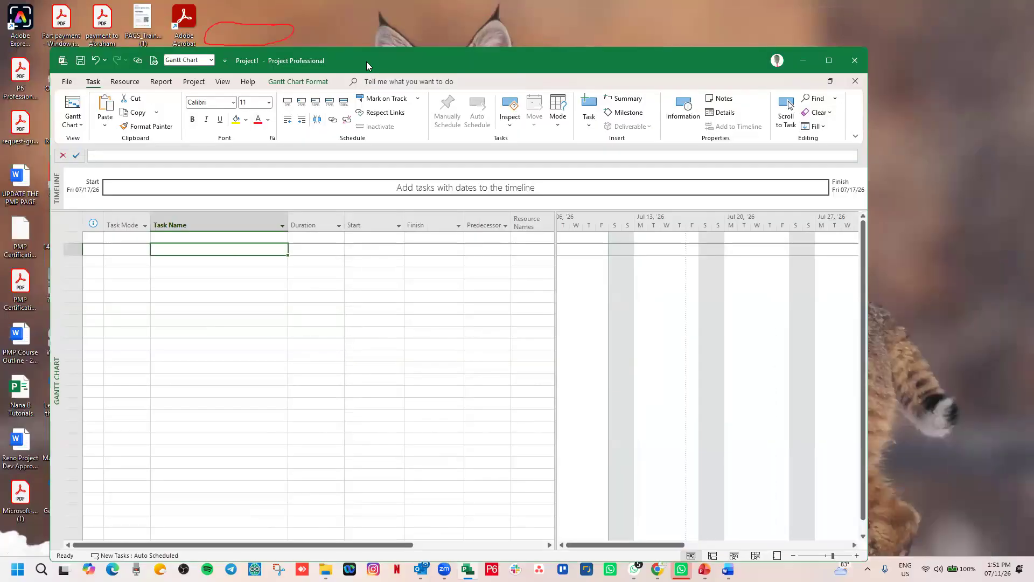
pyautogui.moveTo(466, 57); pyautogui.dragTo(573, 48)
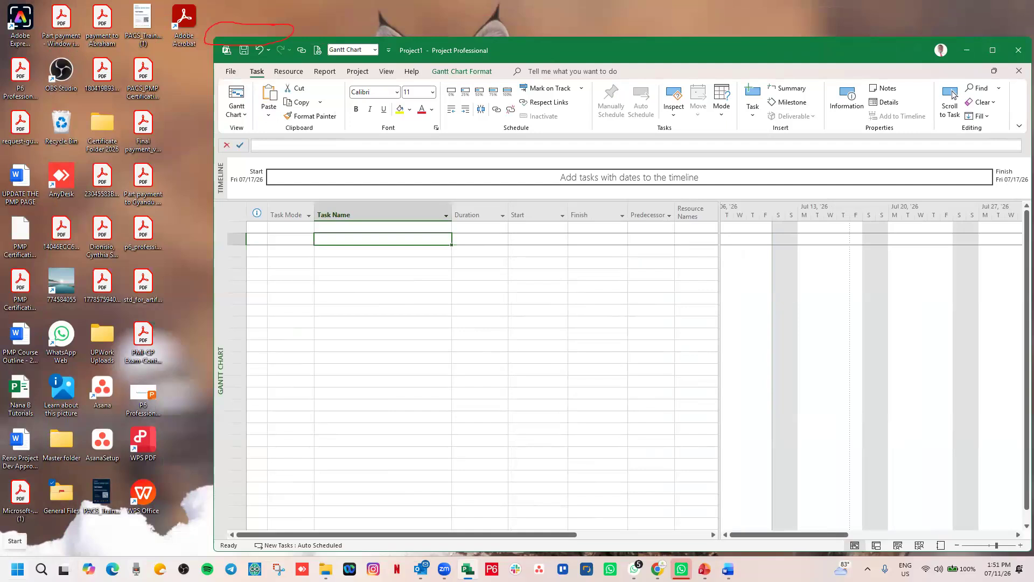
# Browse the files in the General Files desktop folder and minimize the folder window
pyautogui.click(60, 495)
pyautogui.doubleClick(60, 496)
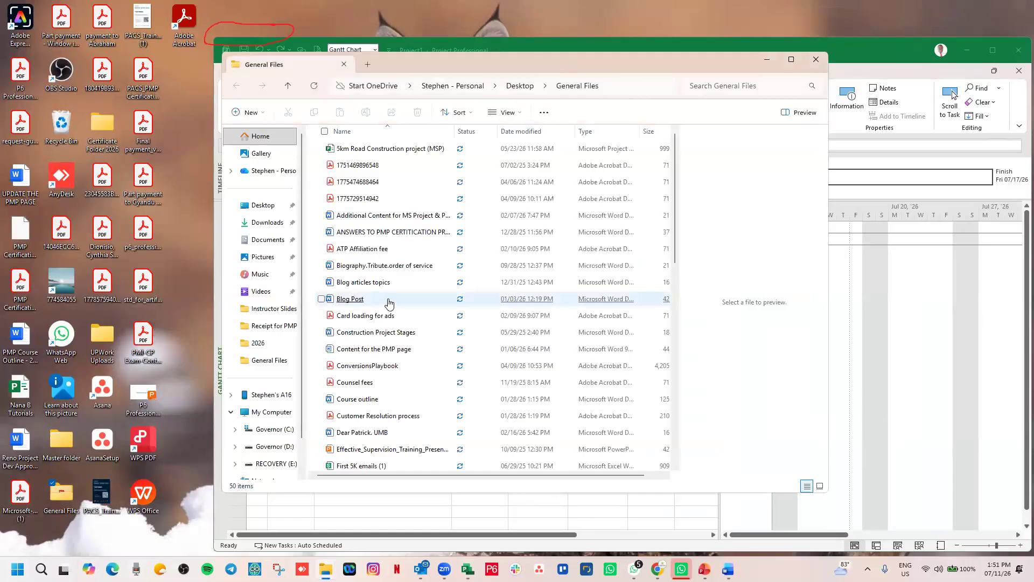
pyautogui.scroll(-10, 389, 304)
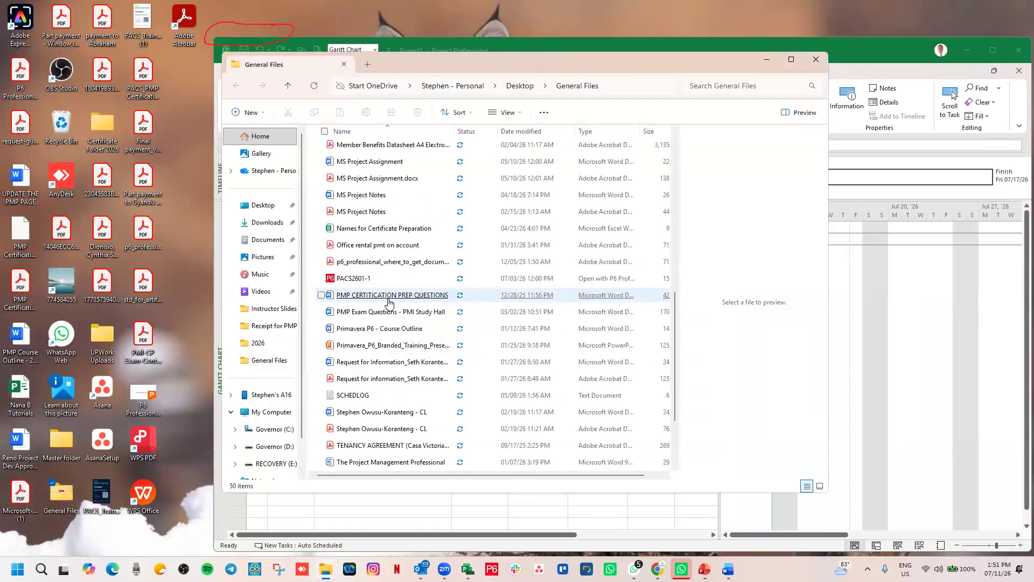
pyautogui.scroll(-2, 389, 303)
pyautogui.scroll(8, 391, 302)
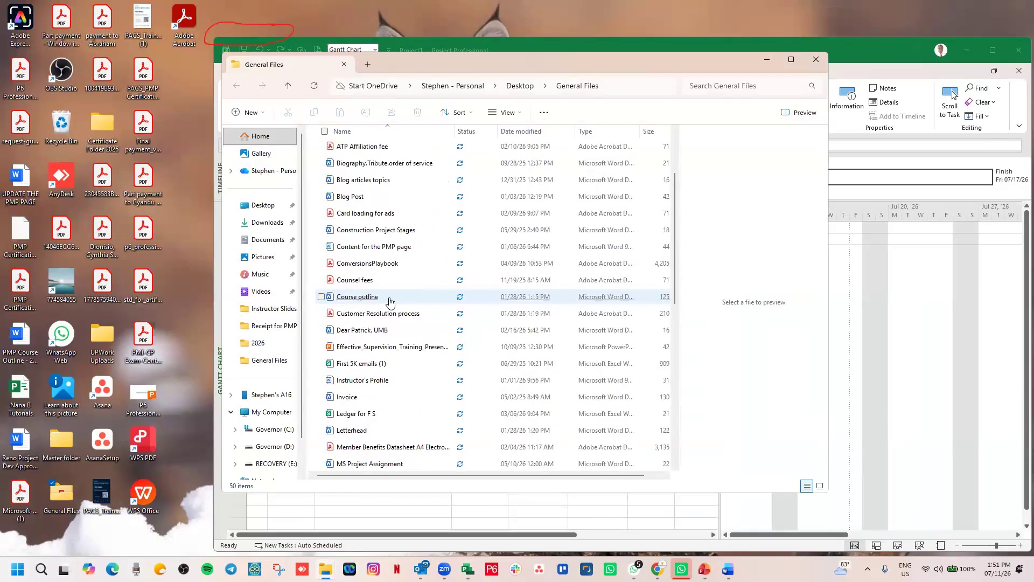
pyautogui.scroll(2, 391, 302)
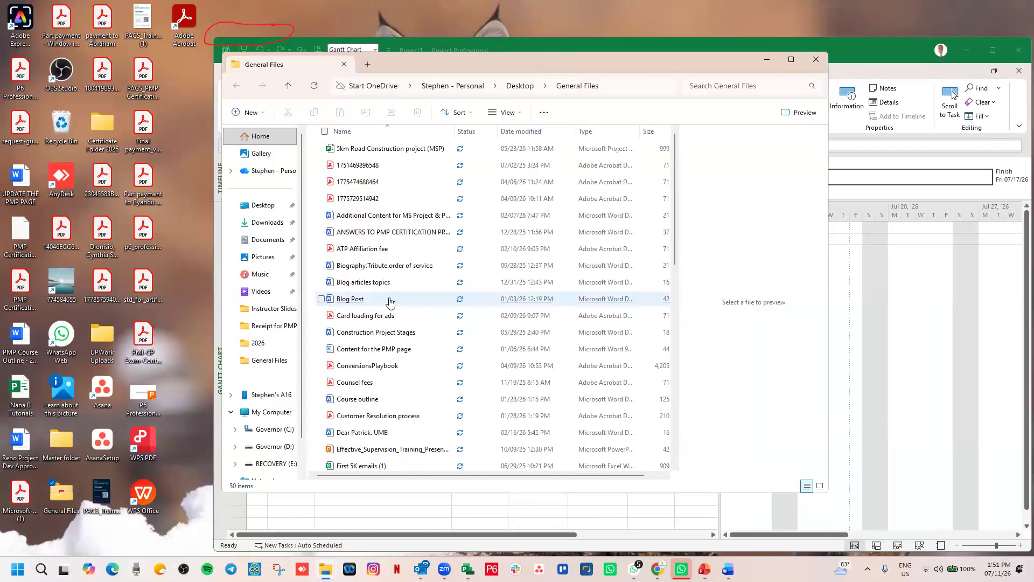
pyautogui.scroll(-5, 391, 301)
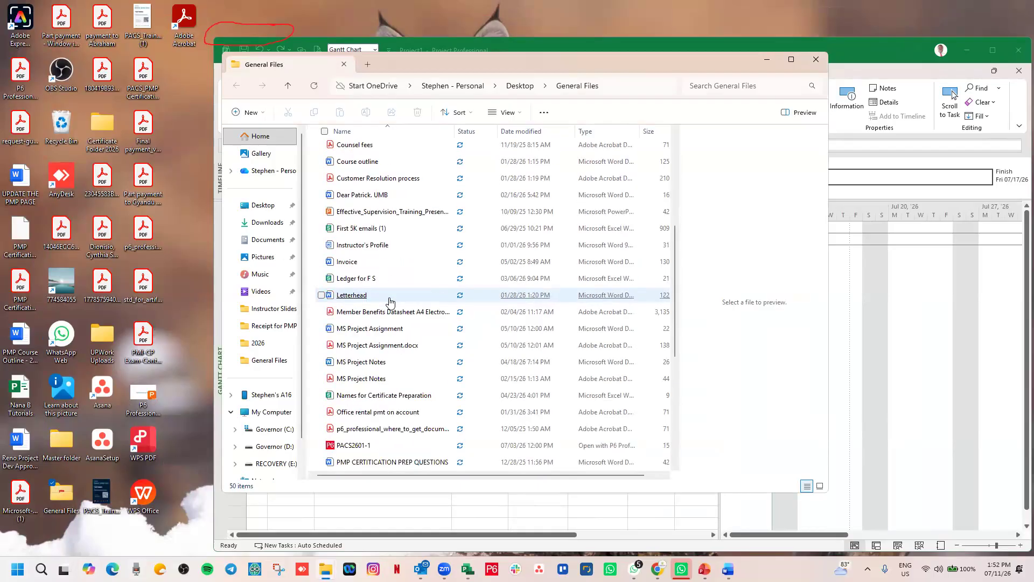
pyautogui.scroll(-5, 391, 302)
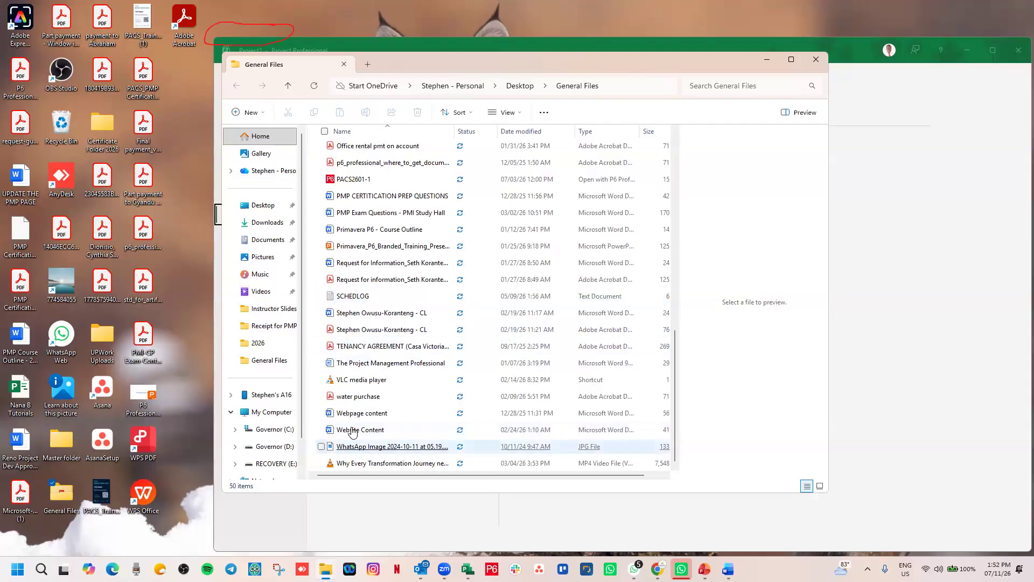
pyautogui.scroll(3, 391, 240)
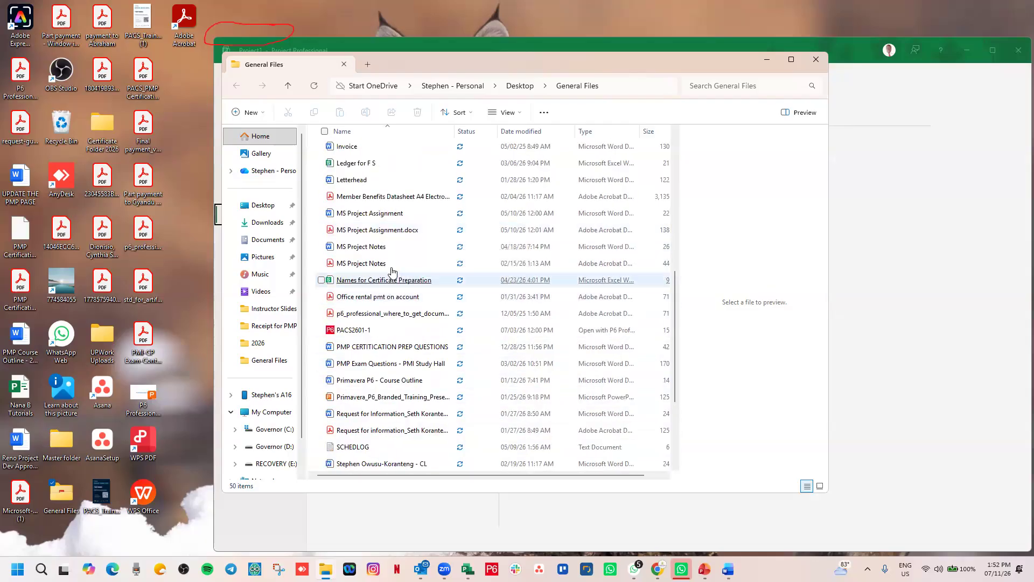
pyautogui.scroll(2, 393, 271)
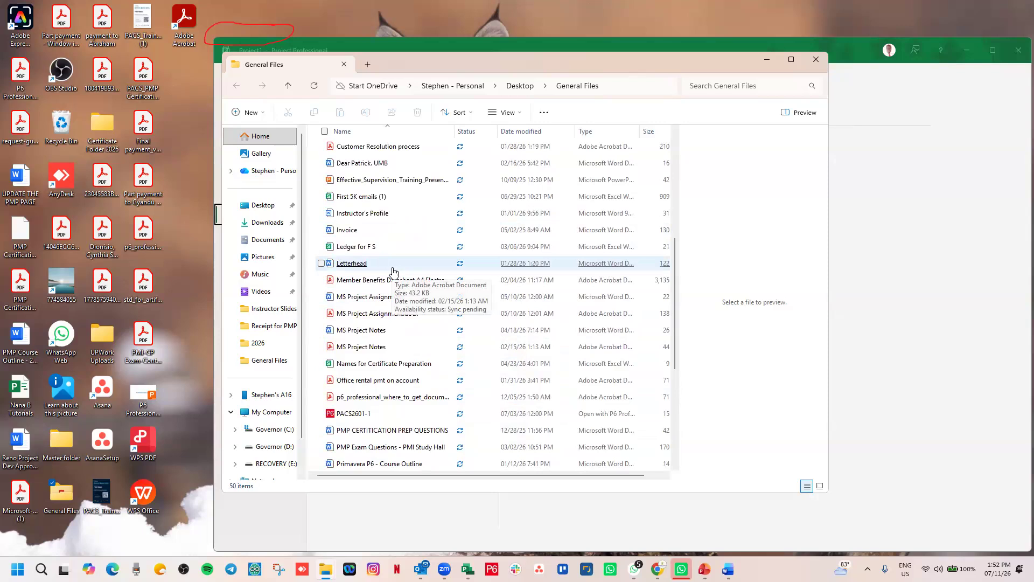
pyautogui.scroll(5, 392, 271)
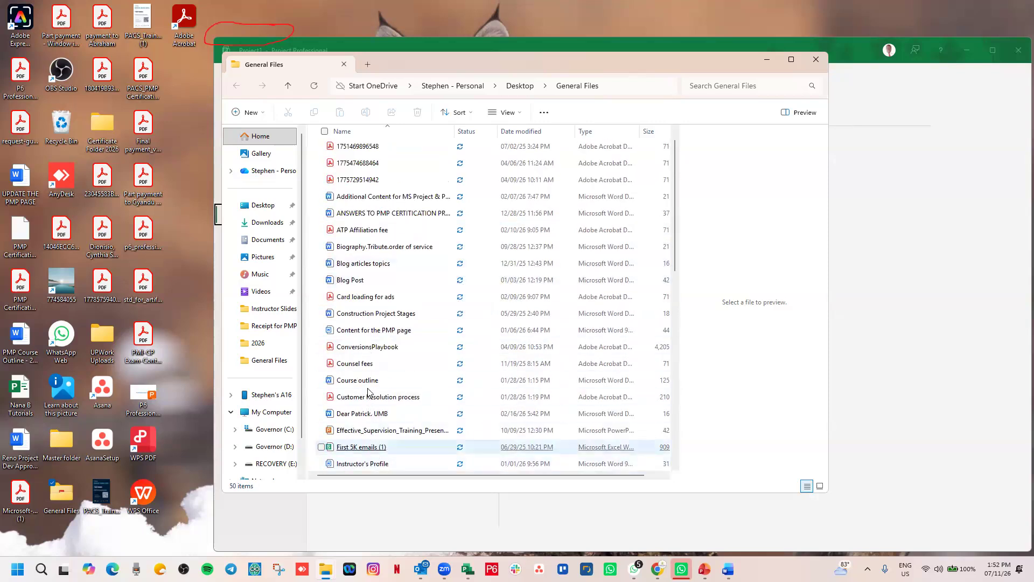
pyautogui.scroll(1, 388, 229)
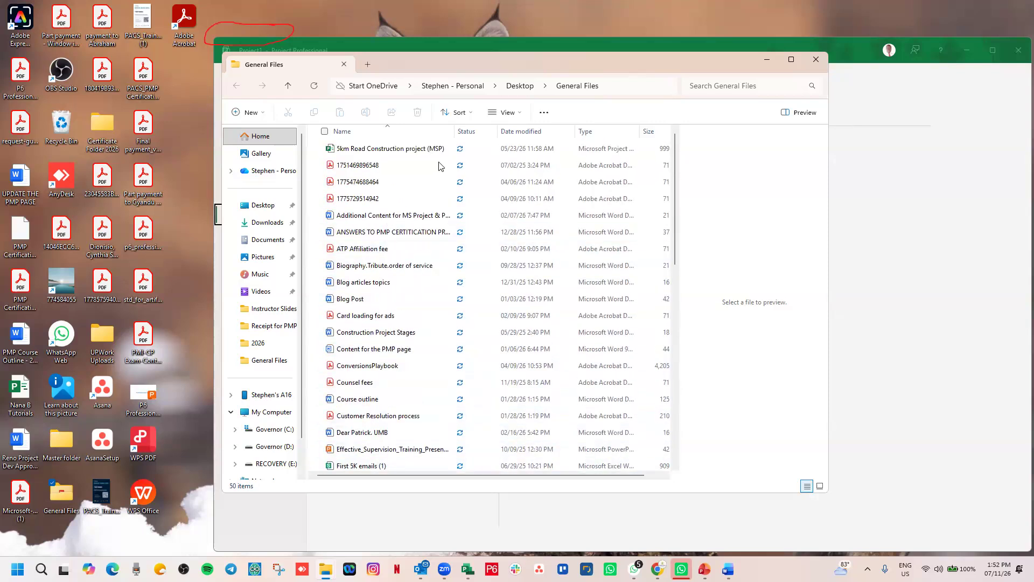
pyautogui.click(767, 61)
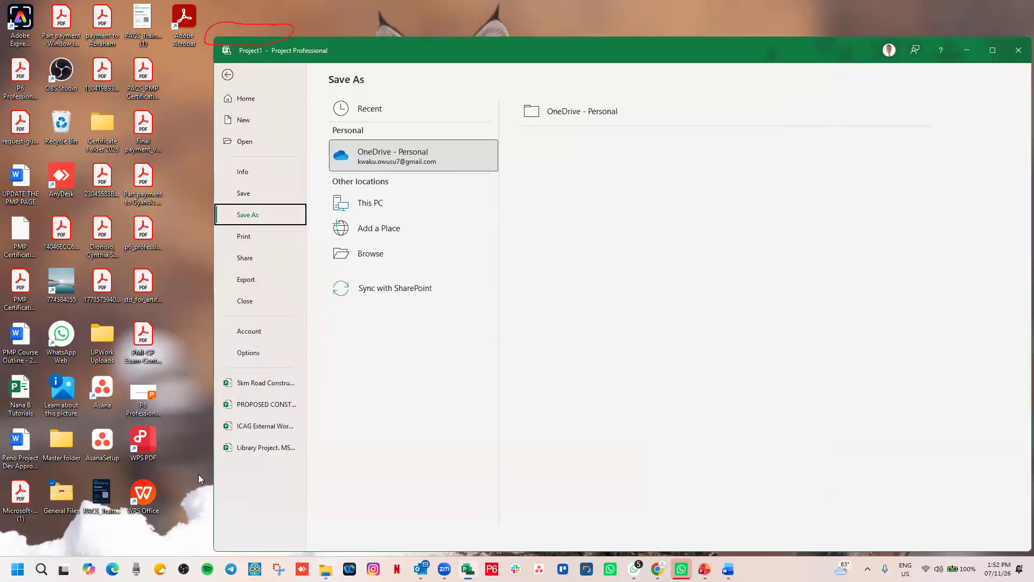
# Search the computer for "acitivit" and dismiss the search results
pyautogui.click(42, 567)
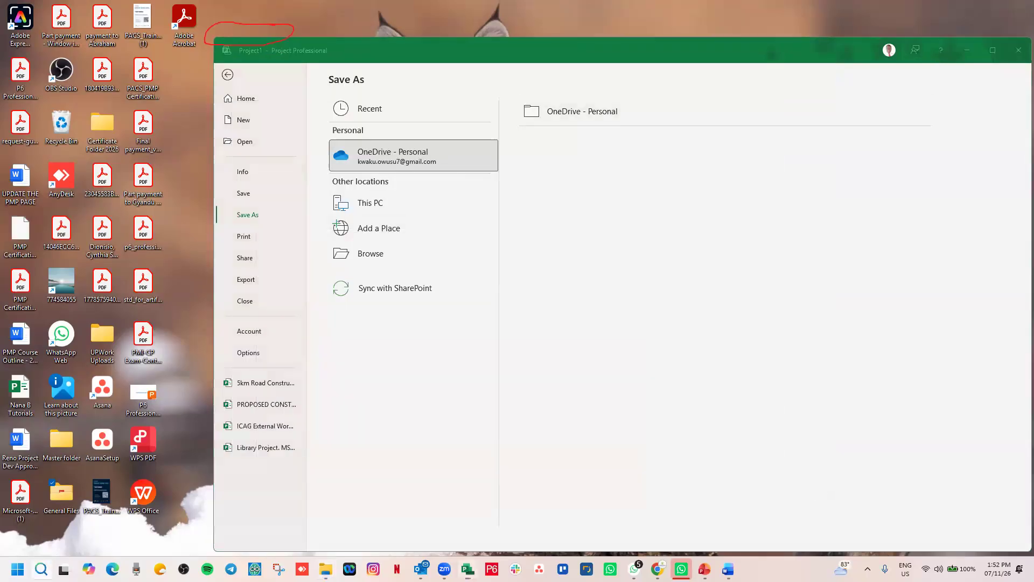
pyautogui.write('ac')
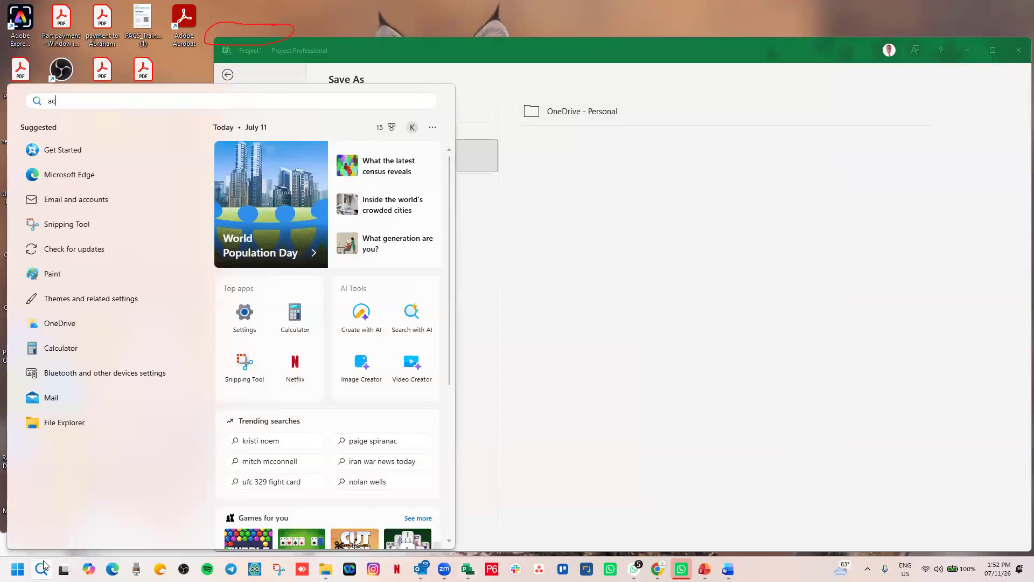
pyautogui.write('itivit')
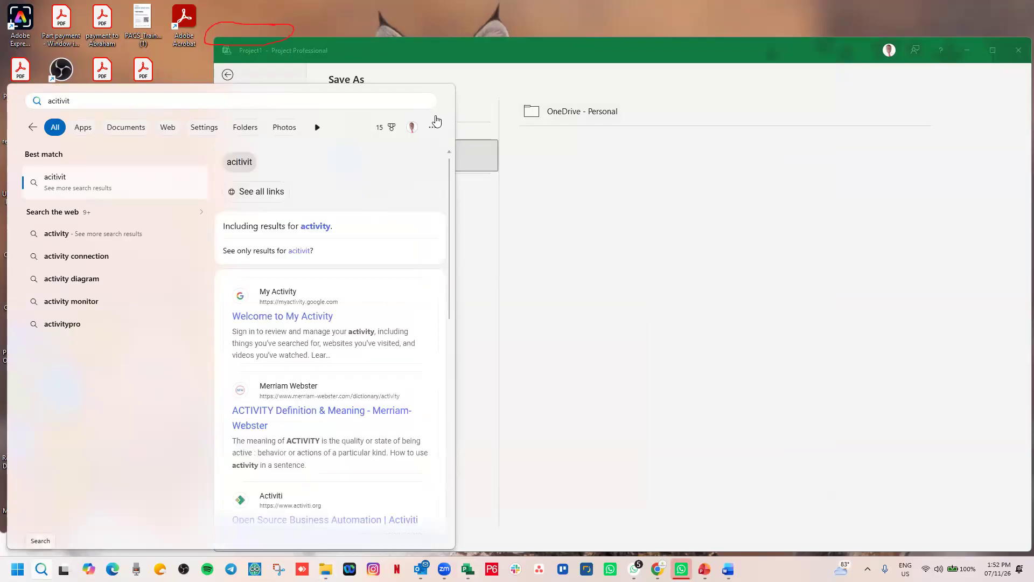
pyautogui.click(476, 156)
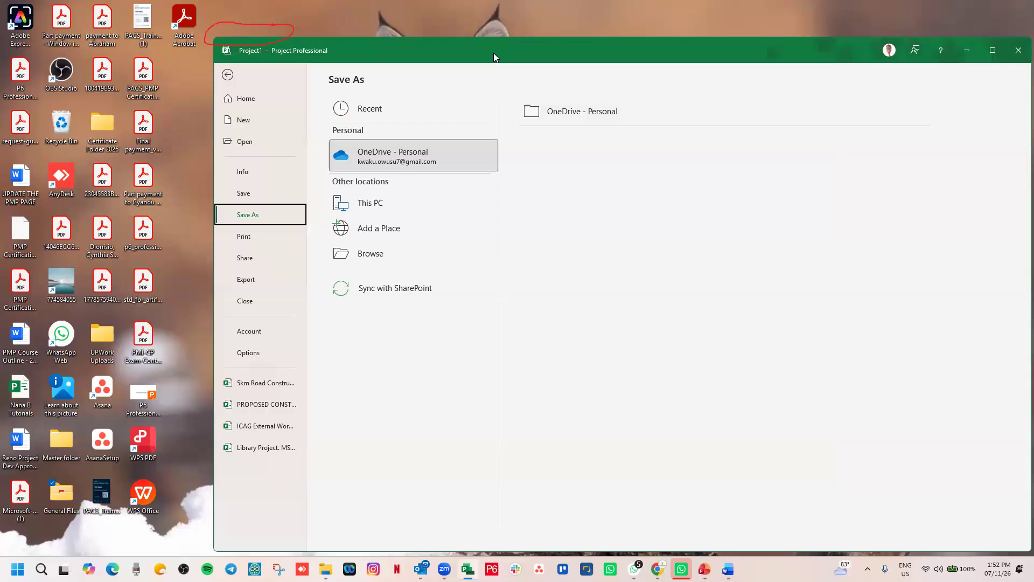
# Leave the Save As page for the Gantt Chart and maximize the project window
pyautogui.moveTo(493, 52); pyautogui.dragTo(349, 52)
pyautogui.click(84, 75)
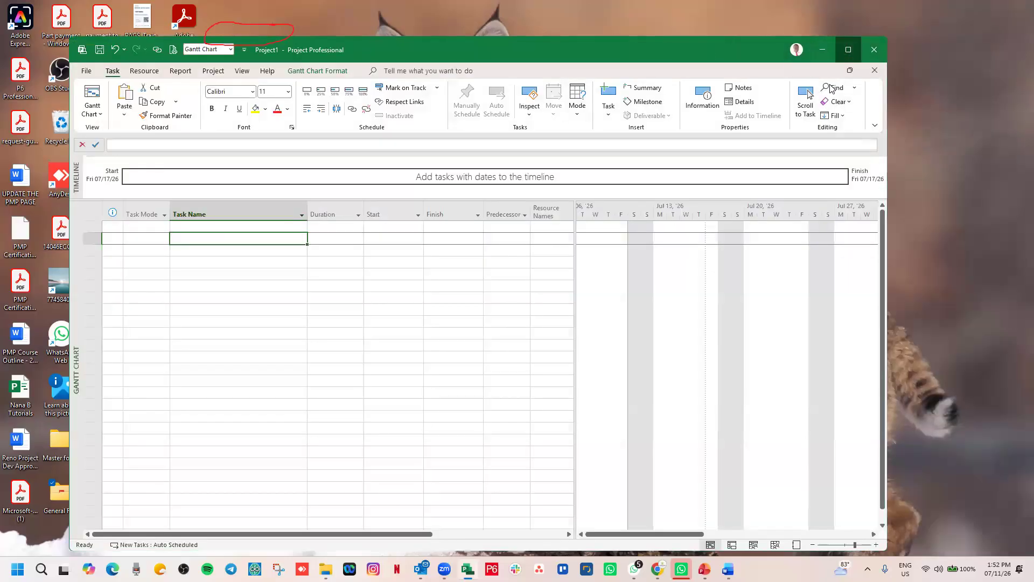
pyautogui.click(848, 50)
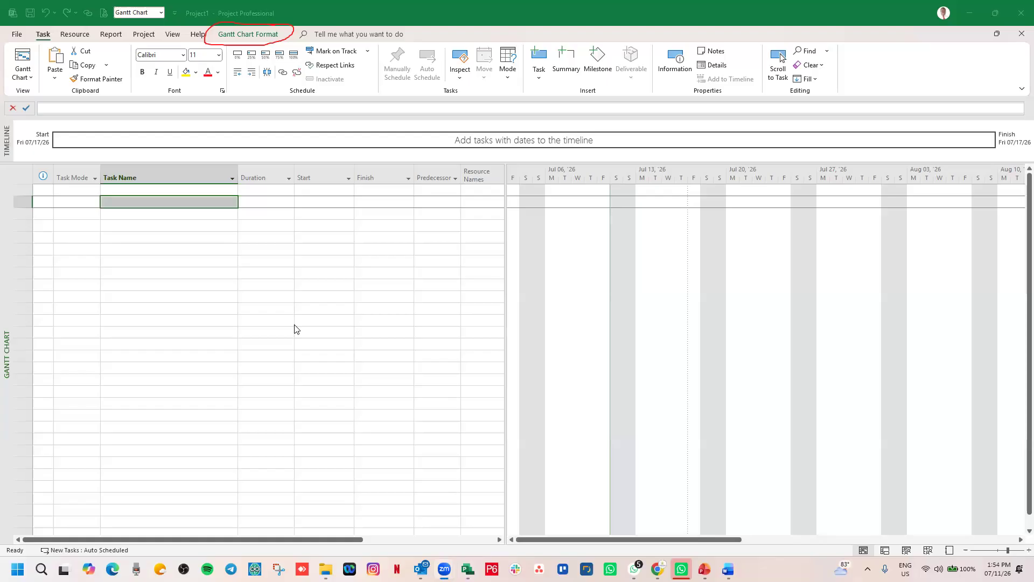
pyautogui.moveTo(598, 217)
pyautogui.mouseDown()
pyautogui.moveTo(569, 257)
pyautogui.moveTo(609, 257)
pyautogui.moveTo(596, 240)
pyautogui.mouseUp()
pyautogui.moveTo(631, 236)
pyautogui.mouseDown()
pyautogui.moveTo(626, 246)
pyautogui.moveTo(660, 256)
pyautogui.moveTo(677, 235)
pyautogui.moveTo(792, 258)
pyautogui.mouseUp()
pyautogui.moveTo(724, 234); pyautogui.dragTo(743, 234)
pyautogui.moveTo(597, 262)
pyautogui.mouseDown()
pyautogui.moveTo(579, 266)
pyautogui.moveTo(795, 264)
pyautogui.moveTo(563, 230)
pyautogui.moveTo(567, 254)
pyautogui.mouseUp()
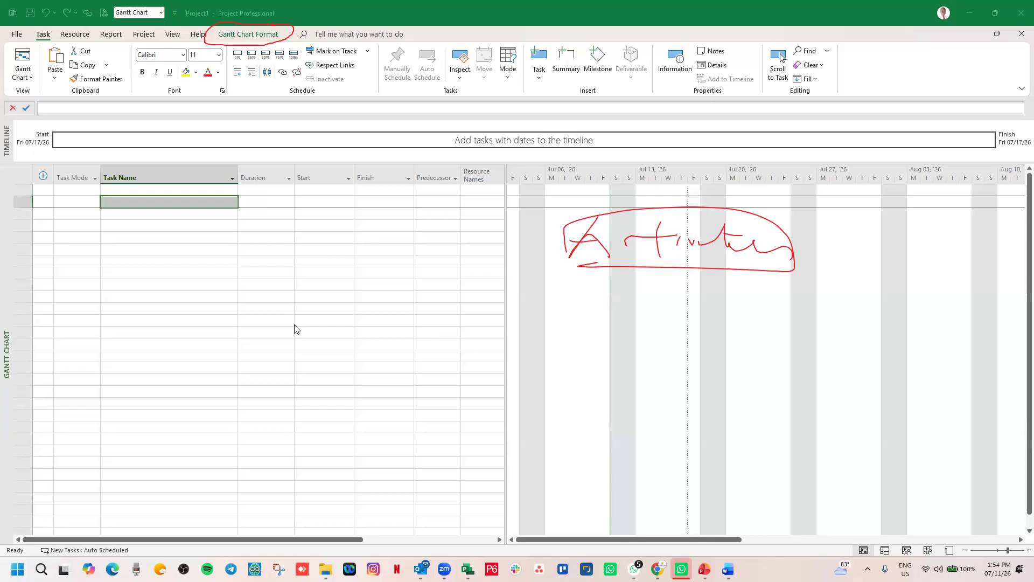
pyautogui.moveTo(617, 281)
pyautogui.mouseDown()
pyautogui.moveTo(585, 287)
pyautogui.moveTo(590, 311)
pyautogui.moveTo(638, 313)
pyautogui.moveTo(591, 349)
pyautogui.moveTo(638, 404)
pyautogui.moveTo(662, 370)
pyautogui.moveTo(672, 375)
pyautogui.mouseUp()
pyautogui.moveTo(600, 419)
pyautogui.mouseDown()
pyautogui.moveTo(599, 432)
pyautogui.moveTo(619, 419)
pyautogui.moveTo(630, 434)
pyautogui.moveTo(655, 430)
pyautogui.mouseUp()
pyautogui.moveTo(581, 478)
pyautogui.mouseDown()
pyautogui.moveTo(609, 469)
pyautogui.moveTo(635, 482)
pyautogui.mouseUp()
pyautogui.moveTo(693, 462)
pyautogui.mouseDown()
pyautogui.moveTo(669, 471)
pyautogui.moveTo(685, 483)
pyautogui.mouseUp()
pyautogui.moveTo(726, 444)
pyautogui.mouseDown()
pyautogui.moveTo(735, 475)
pyautogui.moveTo(785, 472)
pyautogui.mouseUp()
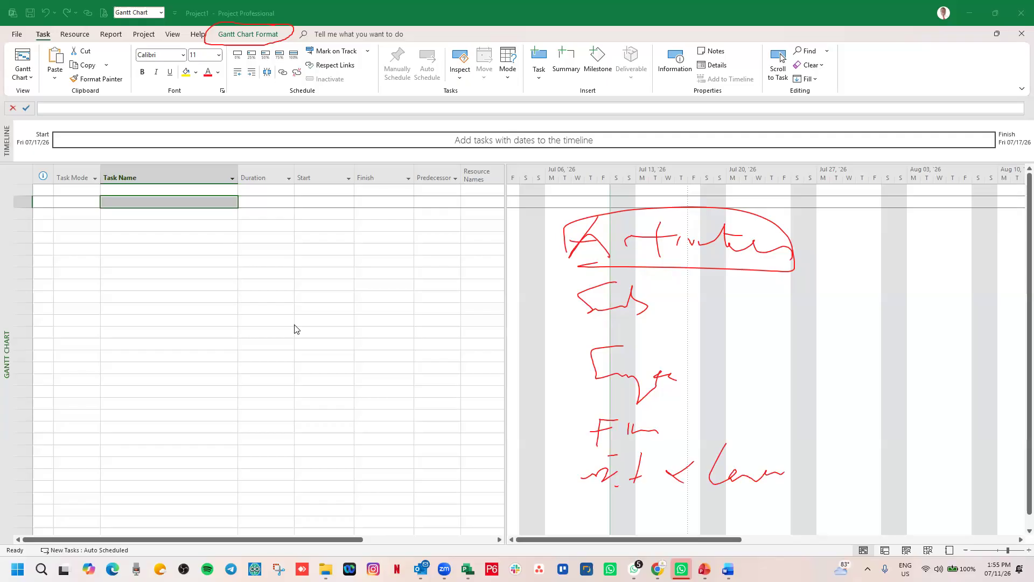
pyautogui.moveTo(578, 311); pyautogui.dragTo(658, 309)
pyautogui.moveTo(581, 389); pyautogui.dragTo(688, 393)
pyautogui.moveTo(572, 447); pyautogui.dragTo(684, 442)
pyautogui.moveTo(572, 491); pyautogui.dragTo(729, 490)
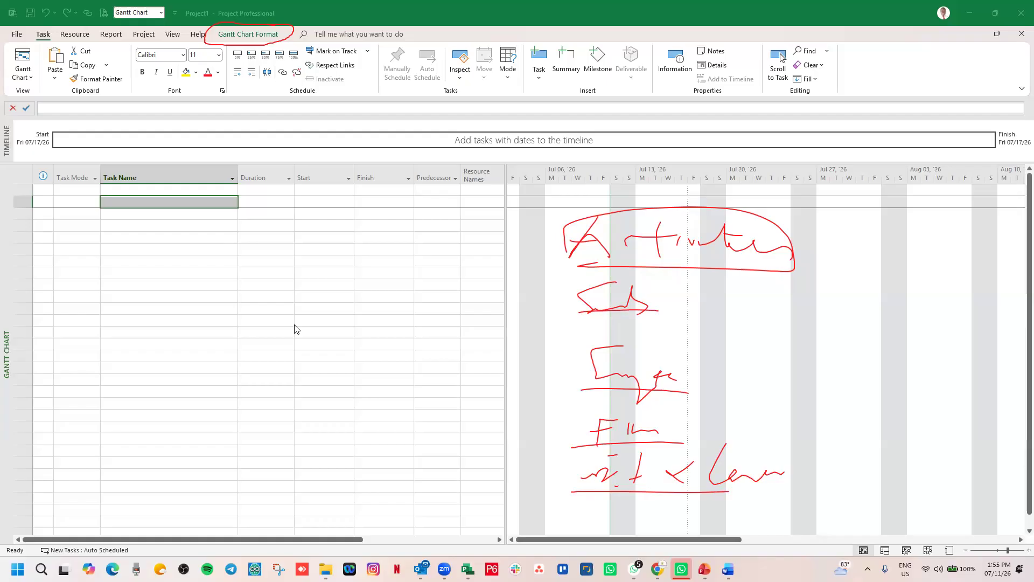
pyautogui.moveTo(663, 297)
pyautogui.mouseDown()
pyautogui.moveTo(736, 305)
pyautogui.moveTo(727, 294)
pyautogui.mouseUp()
pyautogui.moveTo(697, 381)
pyautogui.mouseDown()
pyautogui.moveTo(773, 380)
pyautogui.moveTo(756, 388)
pyautogui.mouseUp()
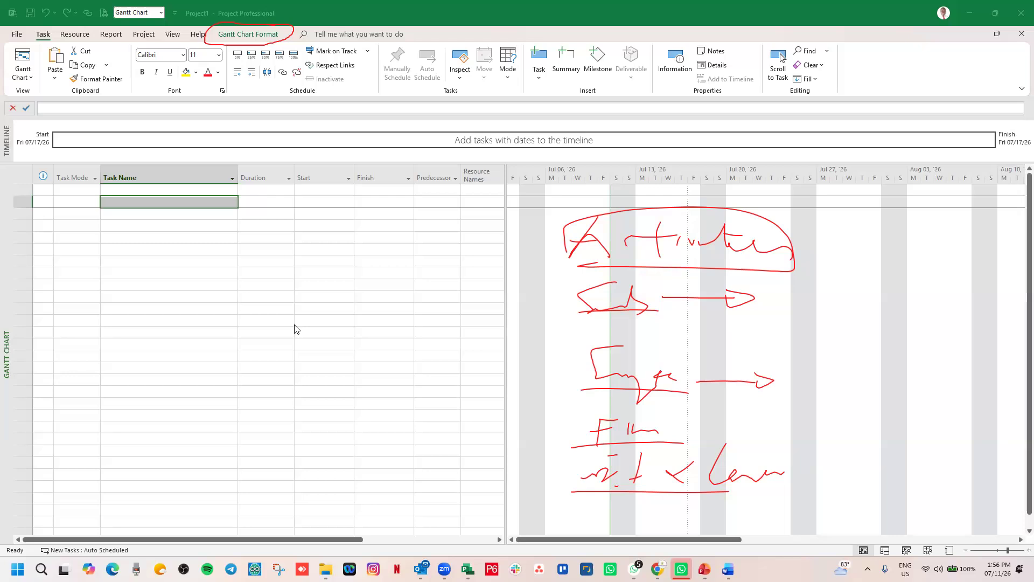
pyautogui.moveTo(835, 212)
pyautogui.mouseDown()
pyautogui.moveTo(813, 263)
pyautogui.moveTo(824, 259)
pyautogui.mouseUp()
pyautogui.moveTo(861, 238)
pyautogui.mouseDown()
pyautogui.moveTo(854, 259)
pyautogui.moveTo(881, 252)
pyautogui.mouseUp()
pyautogui.moveTo(790, 271); pyautogui.dragTo(870, 275)
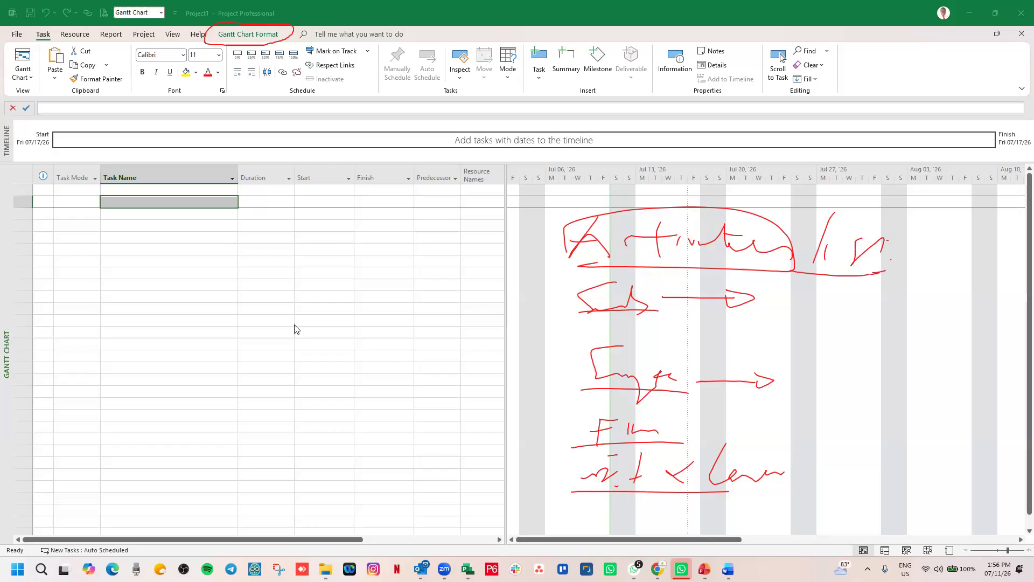
pyautogui.moveTo(214, 254)
pyautogui.mouseDown()
pyautogui.moveTo(242, 234)
pyautogui.moveTo(248, 308)
pyautogui.moveTo(211, 310)
pyautogui.moveTo(211, 335)
pyautogui.mouseUp()
pyautogui.moveTo(259, 295); pyautogui.dragTo(300, 310)
pyautogui.moveTo(341, 274)
pyautogui.mouseDown()
pyautogui.moveTo(337, 291)
pyautogui.moveTo(467, 291)
pyautogui.mouseUp()
pyautogui.moveTo(309, 272); pyautogui.dragTo(325, 268)
pyautogui.moveTo(182, 343)
pyautogui.mouseDown()
pyautogui.moveTo(482, 305)
pyautogui.moveTo(241, 223)
pyautogui.moveTo(180, 343)
pyautogui.mouseUp()
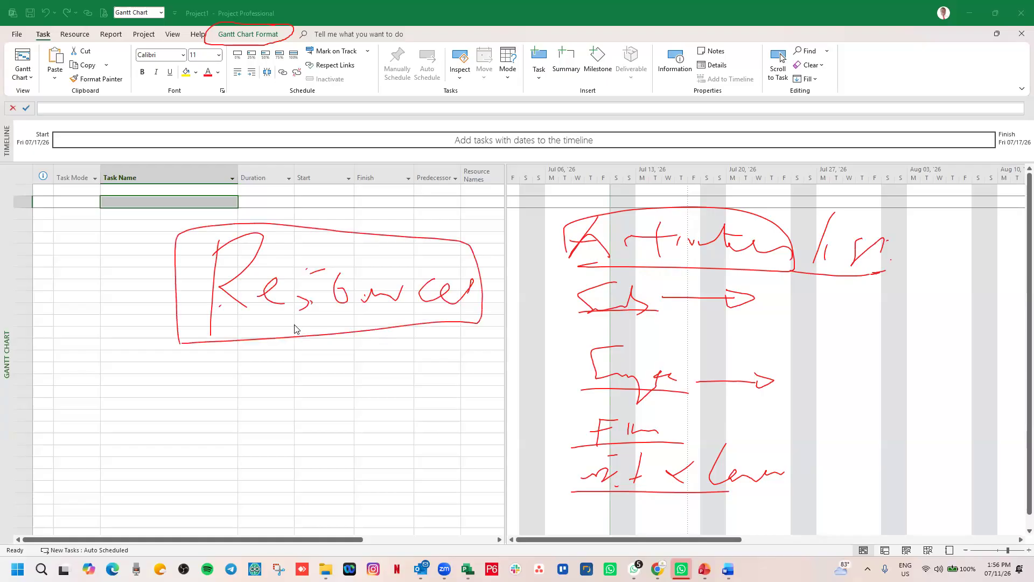
pyautogui.moveTo(316, 417)
pyautogui.mouseDown()
pyautogui.moveTo(338, 311)
pyautogui.moveTo(311, 342)
pyautogui.moveTo(330, 340)
pyautogui.mouseUp()
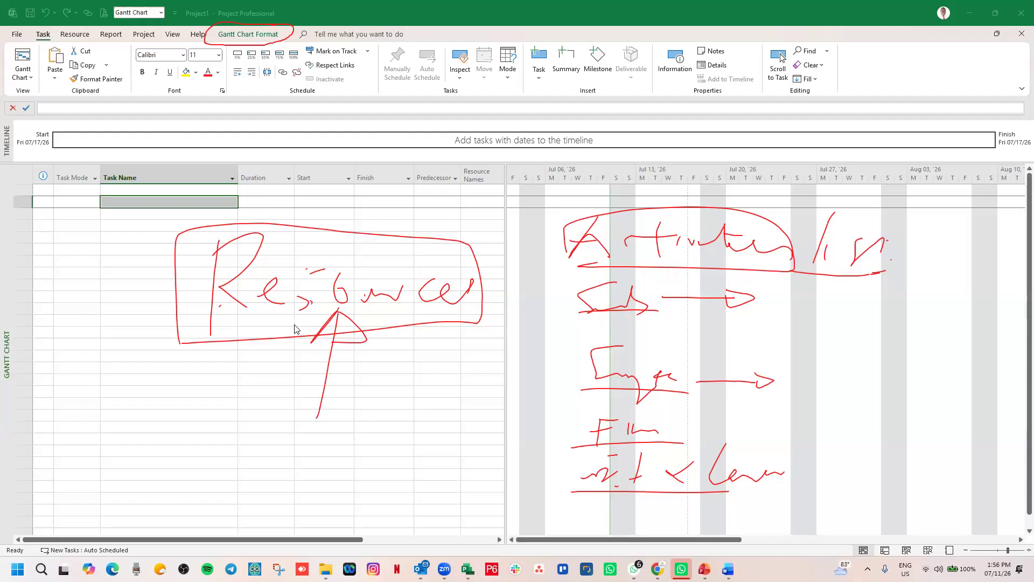
pyautogui.moveTo(564, 269)
pyautogui.mouseDown()
pyautogui.moveTo(894, 257)
pyautogui.moveTo(756, 200)
pyautogui.moveTo(562, 280)
pyautogui.mouseUp()
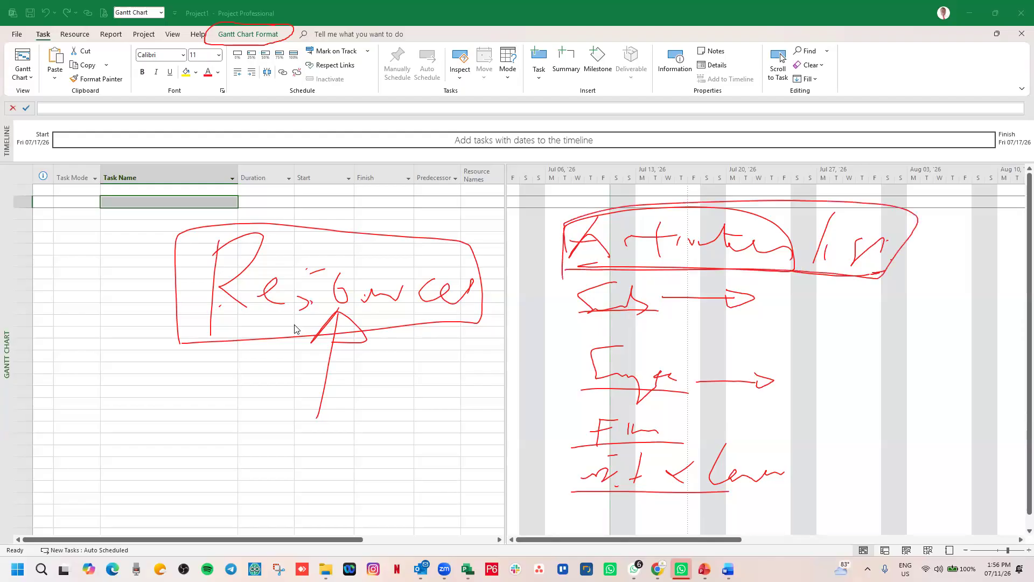
pyautogui.moveTo(822, 267); pyautogui.dragTo(811, 372)
pyautogui.moveTo(795, 294)
pyautogui.mouseDown()
pyautogui.moveTo(823, 267)
pyautogui.moveTo(856, 304)
pyautogui.moveTo(816, 297)
pyautogui.mouseUp()
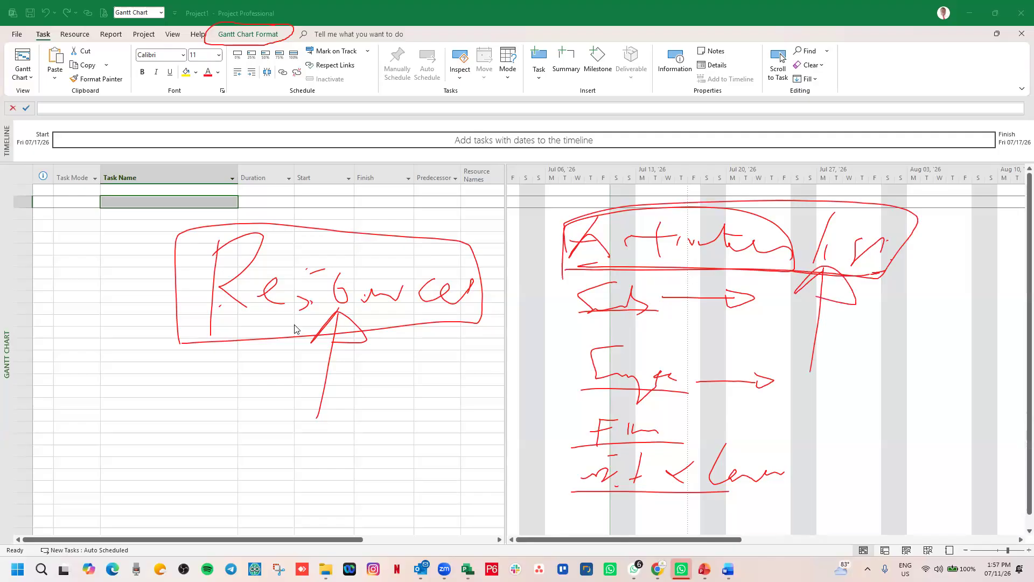
pyautogui.hotkey('ctrl', 's')
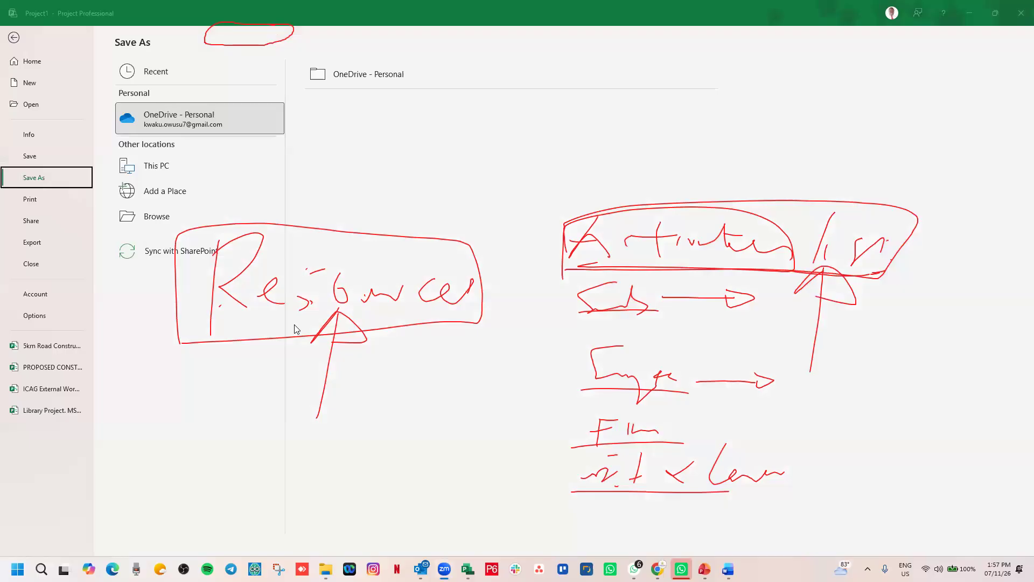
pyautogui.click(3, 43)
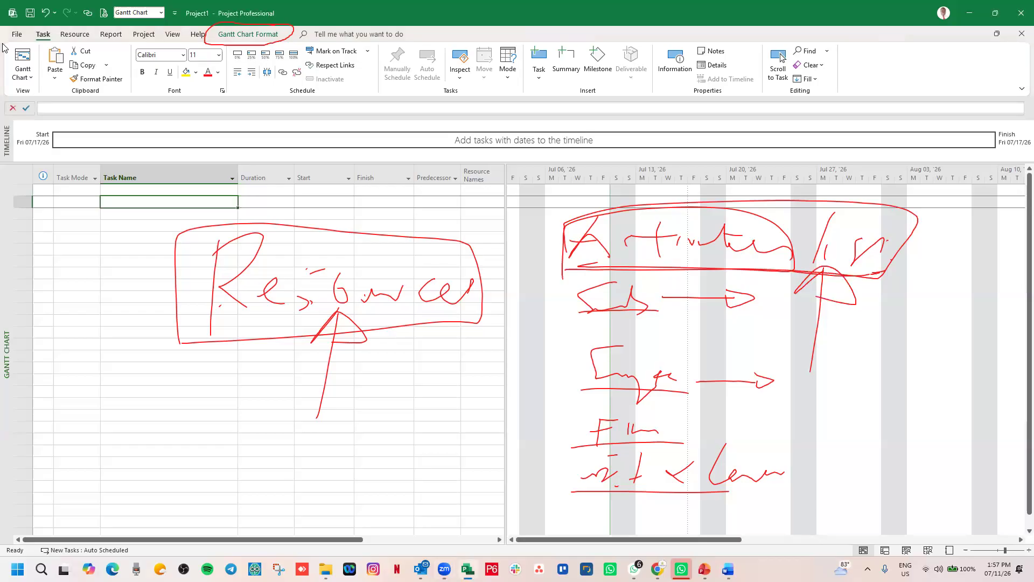
pyautogui.click(317, 274)
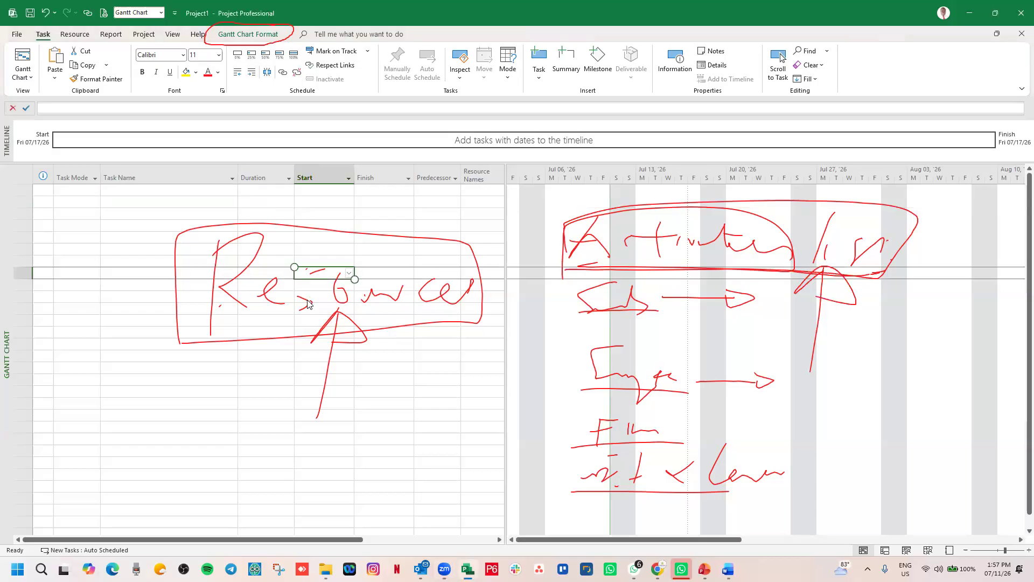
pyautogui.click(309, 307)
pyautogui.press('Up')
pyautogui.press('Up')
pyautogui.press('Up')
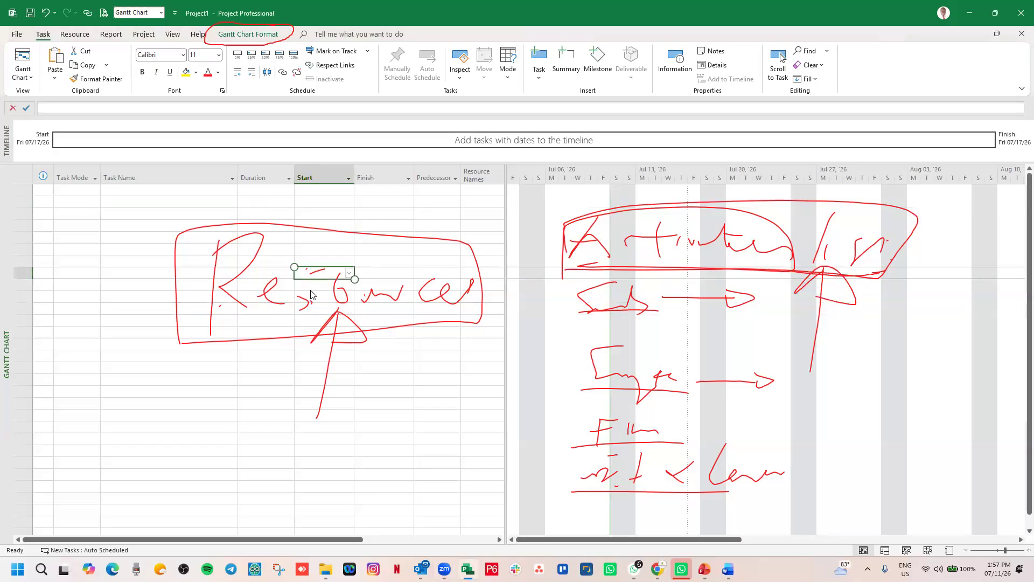